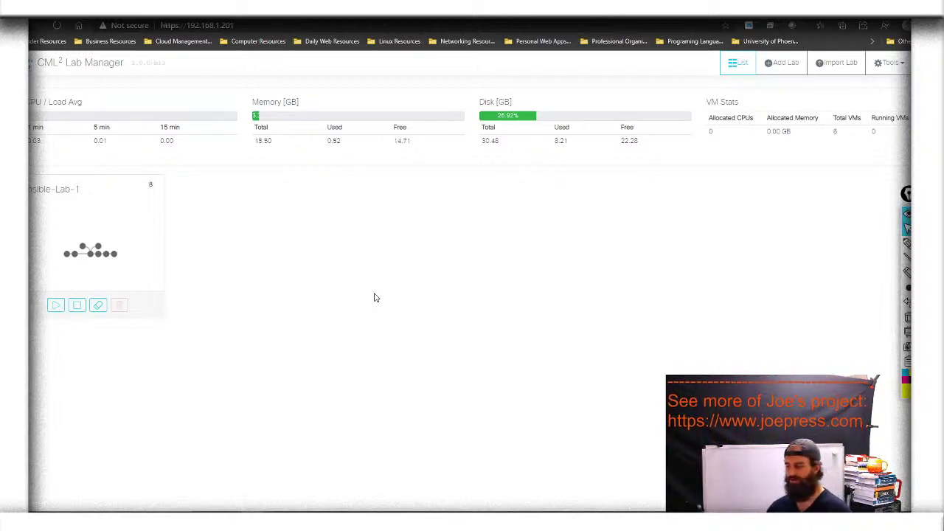
Create an empty lab titled Youtube-Lab, open it once, then return to Lab Manager
key(XF86AudioRaiseVolume)
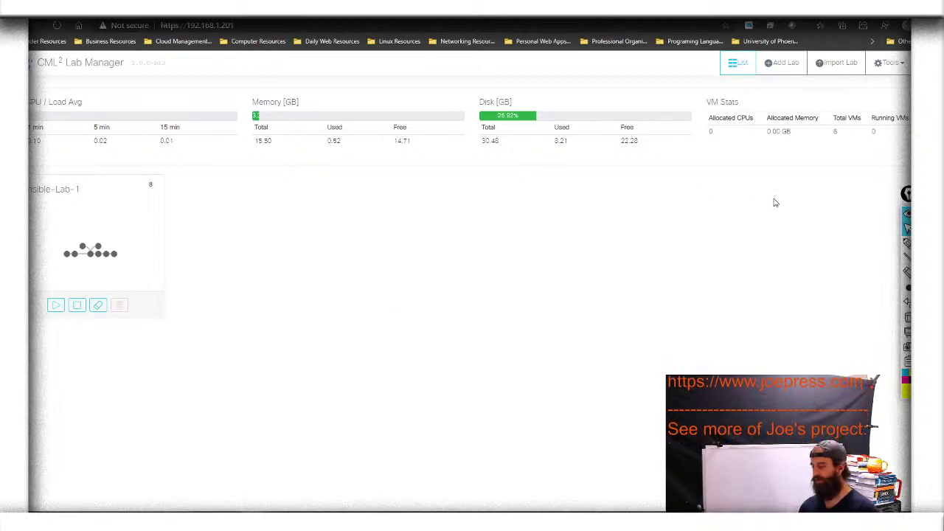
click(771, 72)
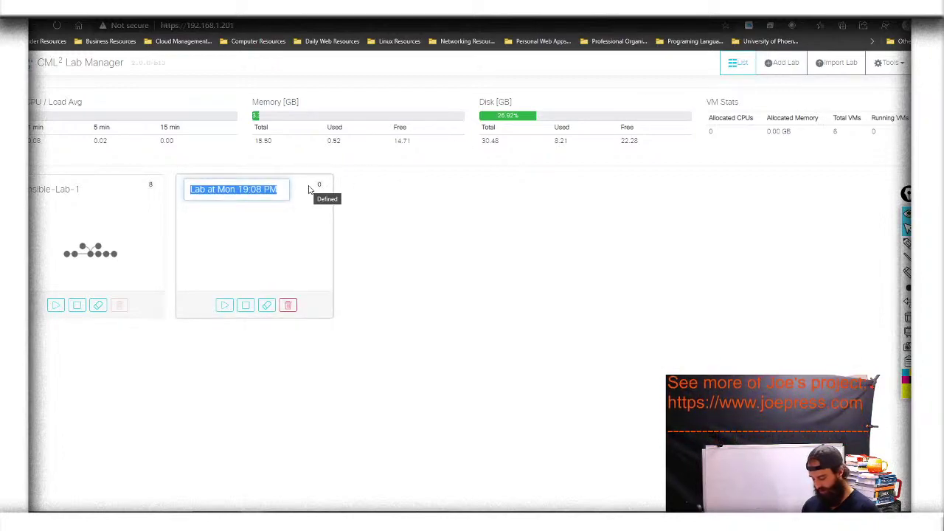
text(Youtube-Lab)
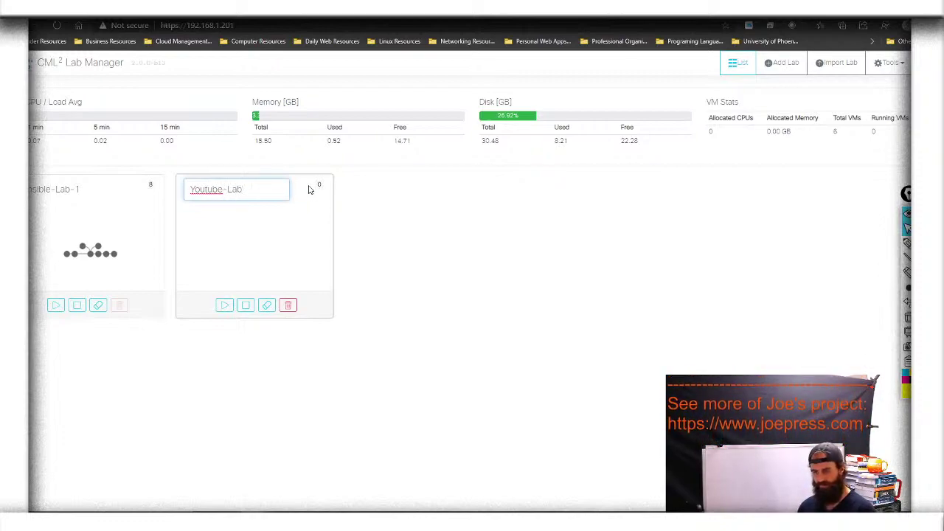
key(Return)
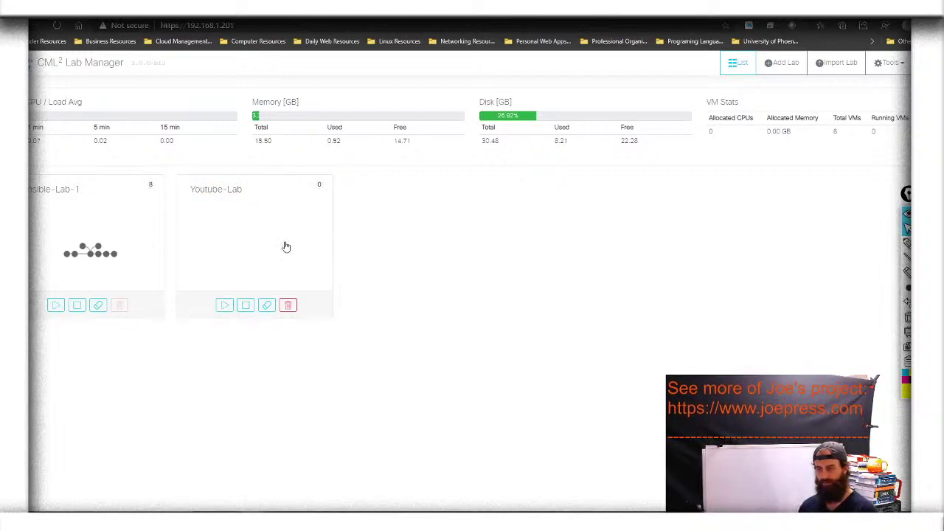
click(249, 256)
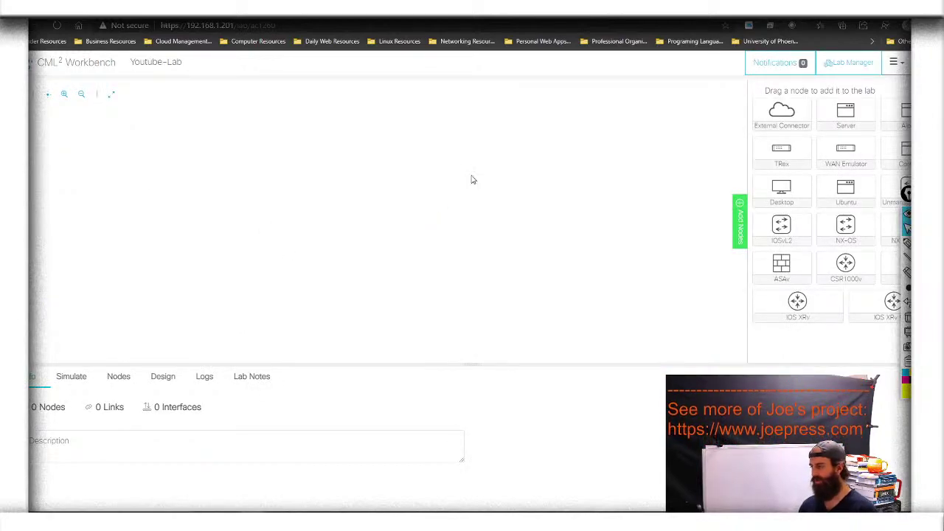
click(844, 64)
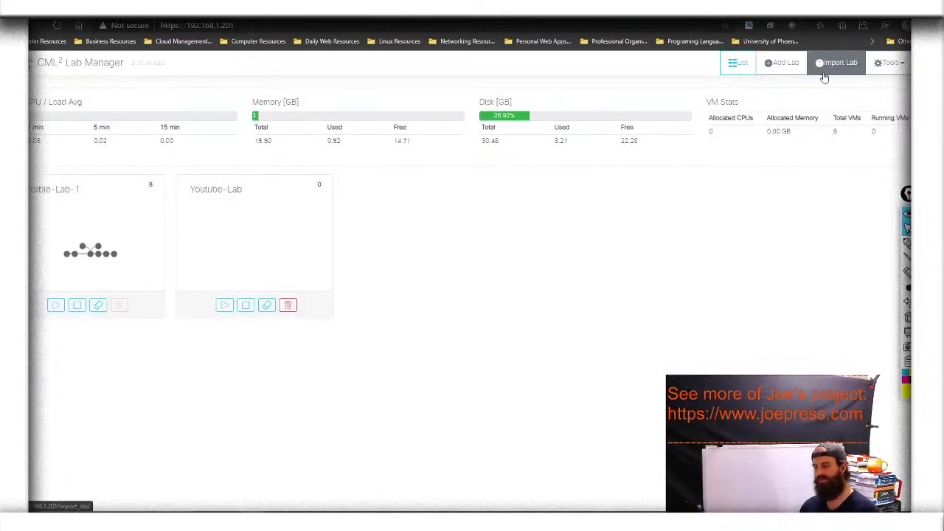
mouse_move(905, 245)
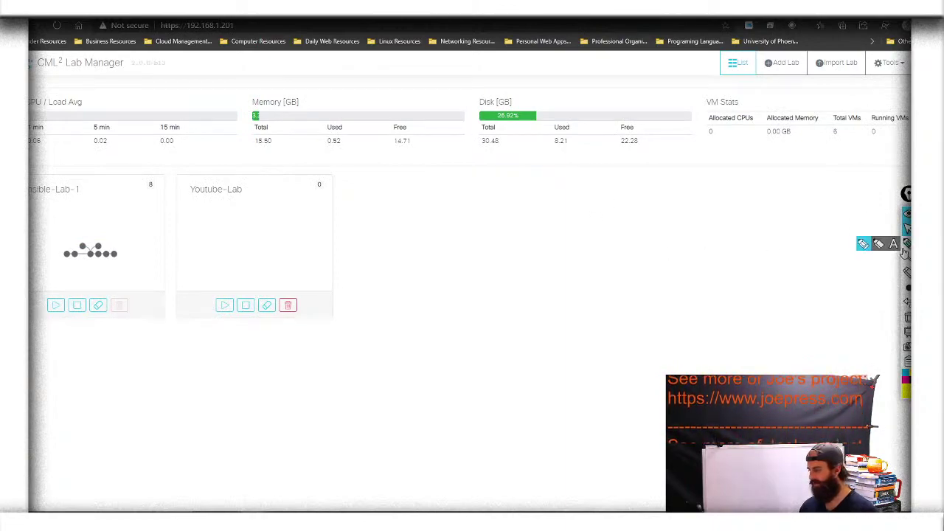
click(863, 244)
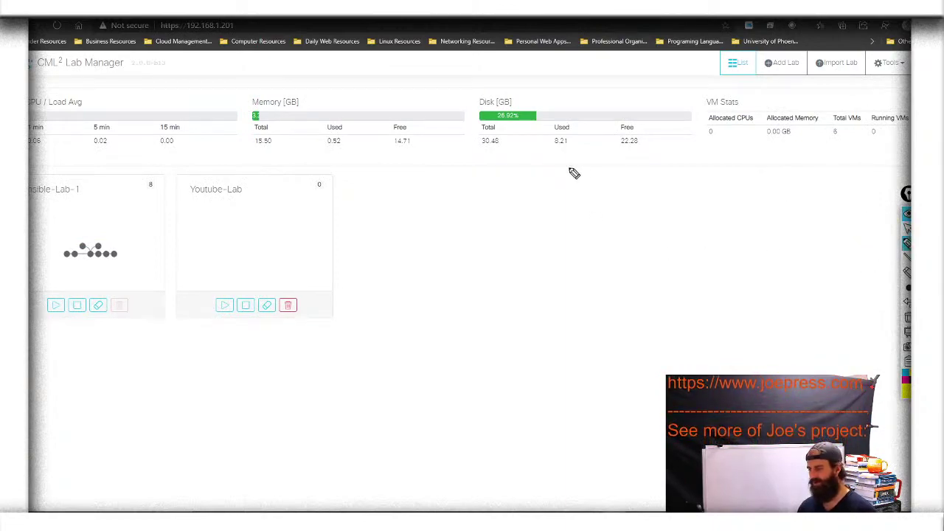
mouse_move(475, 131)
mouse_down()
mouse_move(676, 145)
mouse_move(702, 87)
mouse_move(513, 92)
mouse_move(474, 132)
mouse_up()
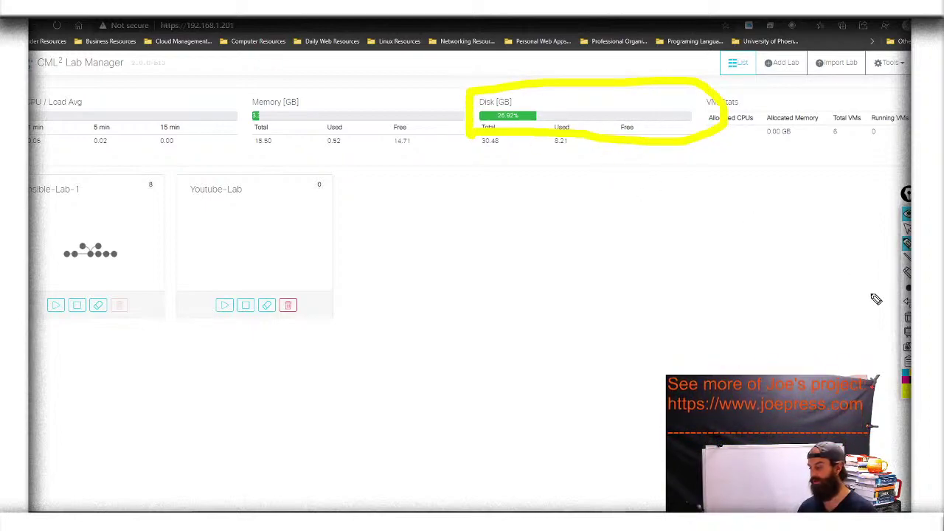
click(907, 318)
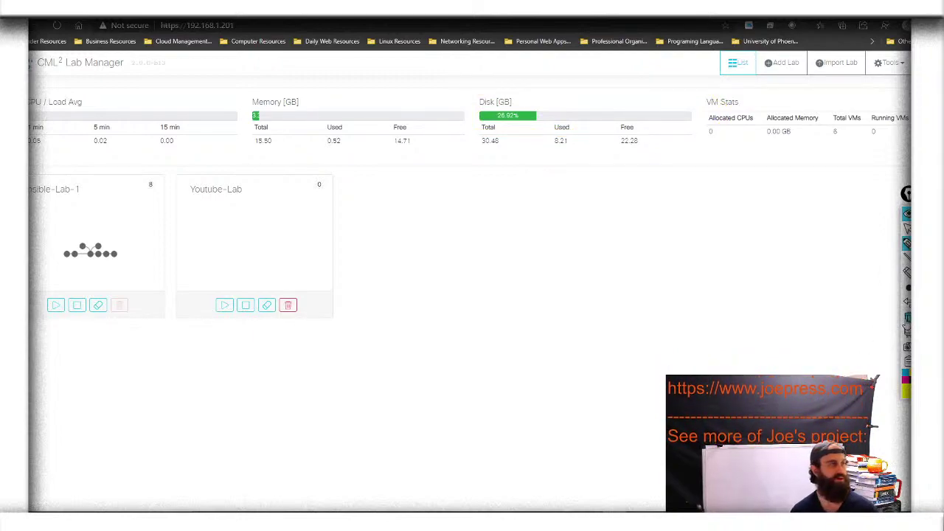
click(906, 244)
click(892, 245)
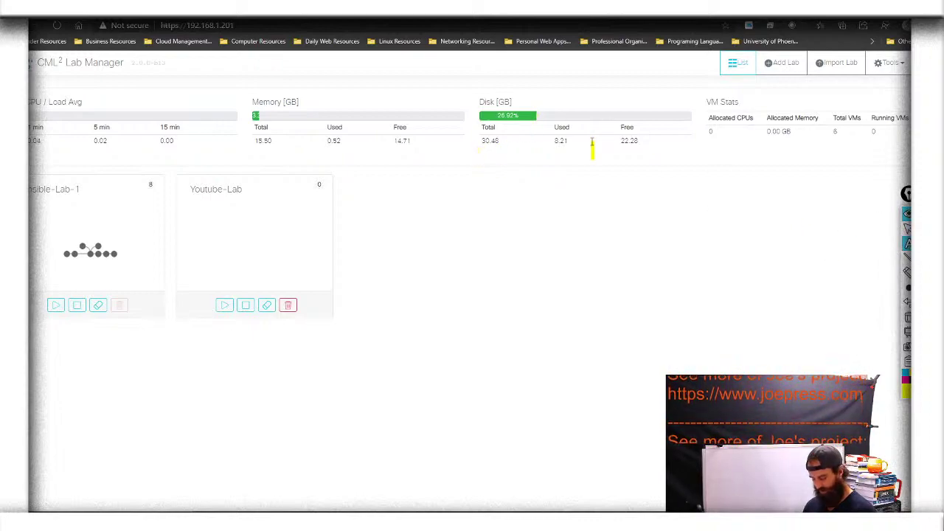
text(16)
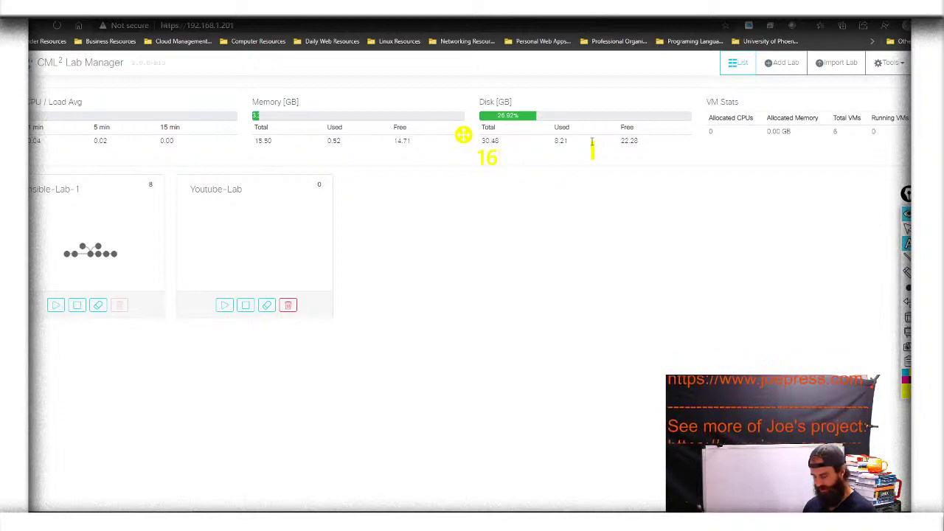
text( gb)
key(BackSpace)
key(BackSpace)
text(GB)
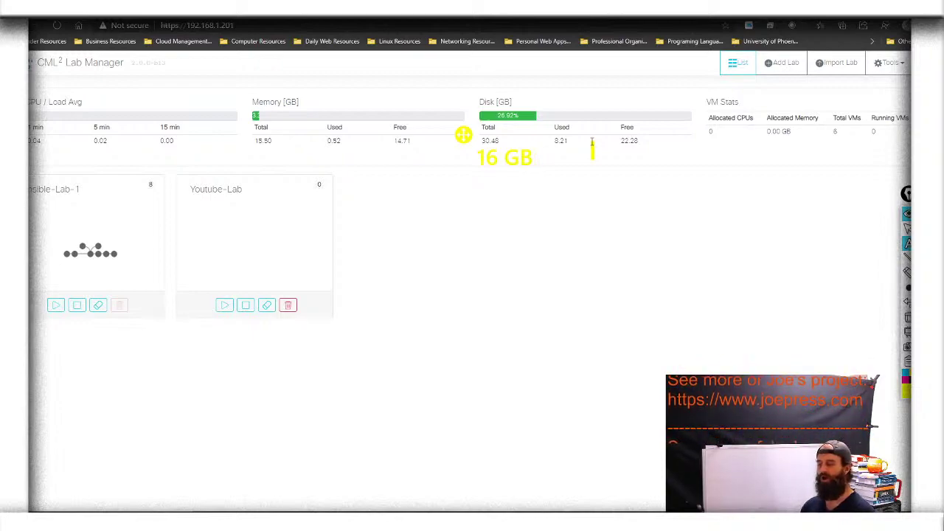
key(BackSpace)
key(BackSpace)
key(BackSpace)
key(BackSpace)
key(BackSpace)
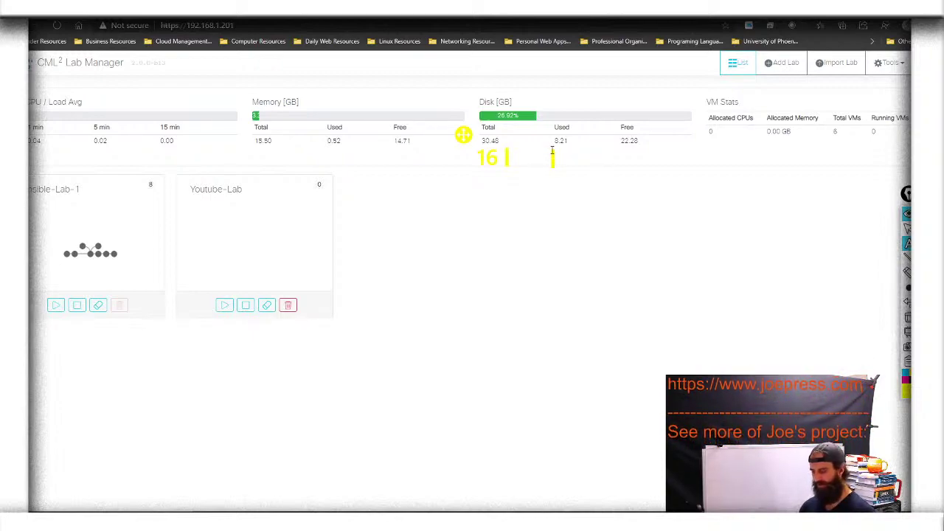
click(907, 228)
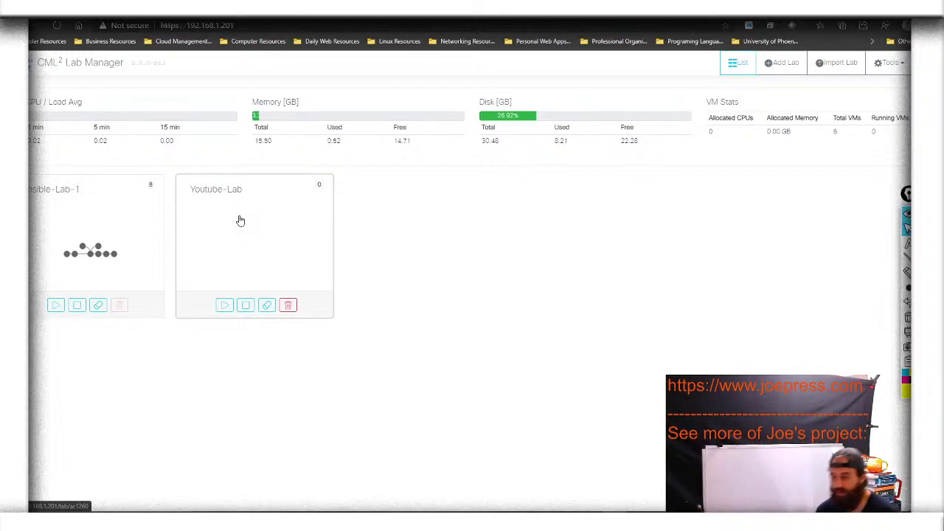
Open the Youtube-Lab card in the Workbench and collapse the annotation toolbar
click(239, 220)
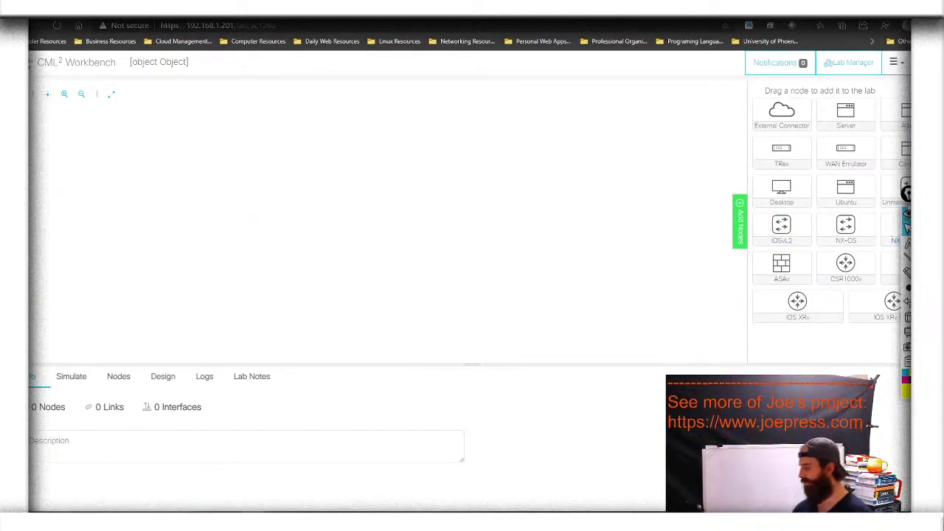
click(908, 216)
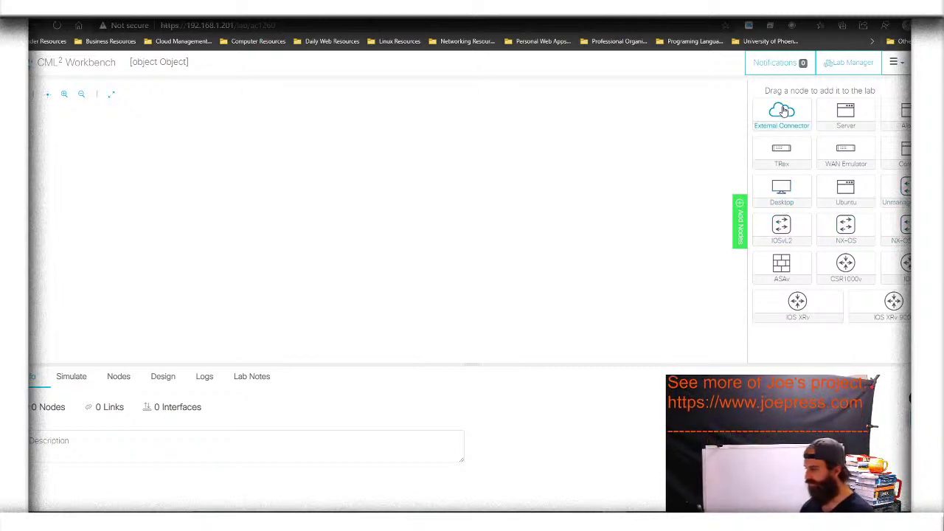
Drop an External Connector, IOSv, IOSvL2, two Unmanaged Switches and four Desktops onto the canvas
drag(783, 110, 519, 210)
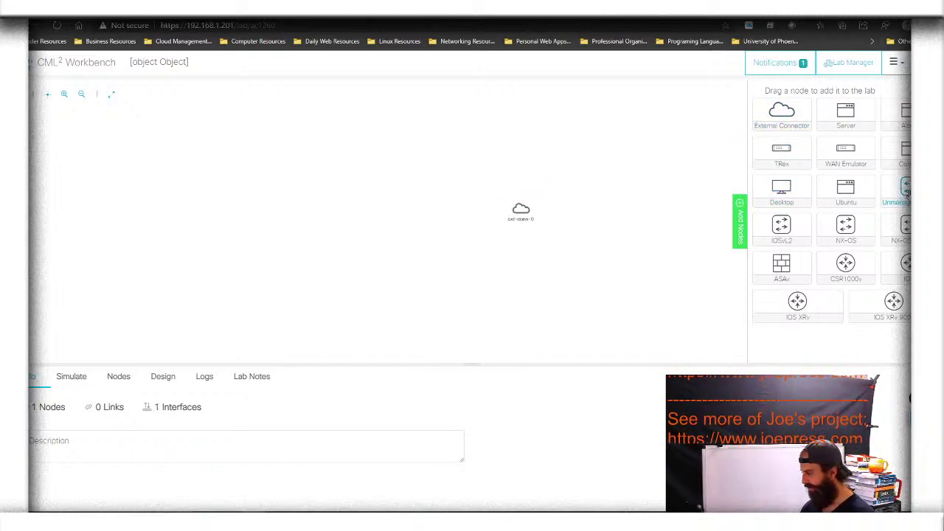
drag(907, 267, 461, 210)
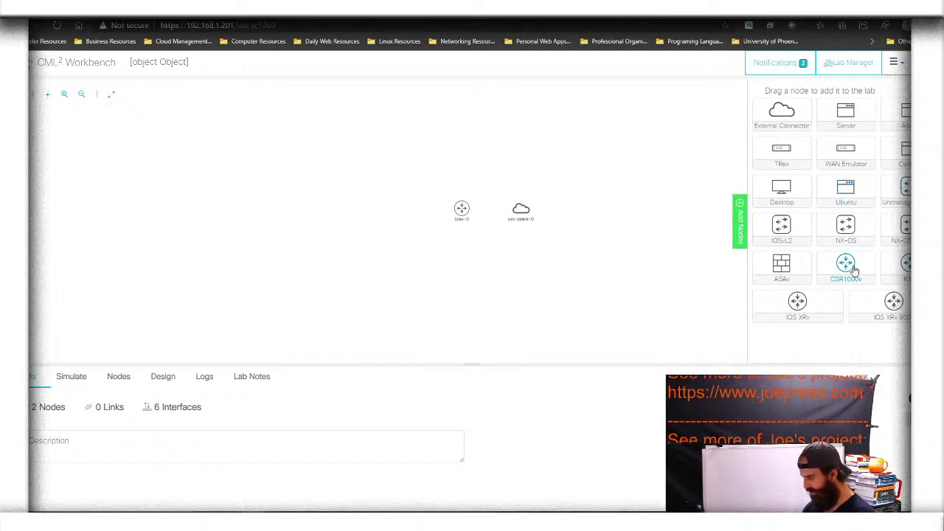
drag(785, 231, 415, 216)
drag(906, 192, 324, 193)
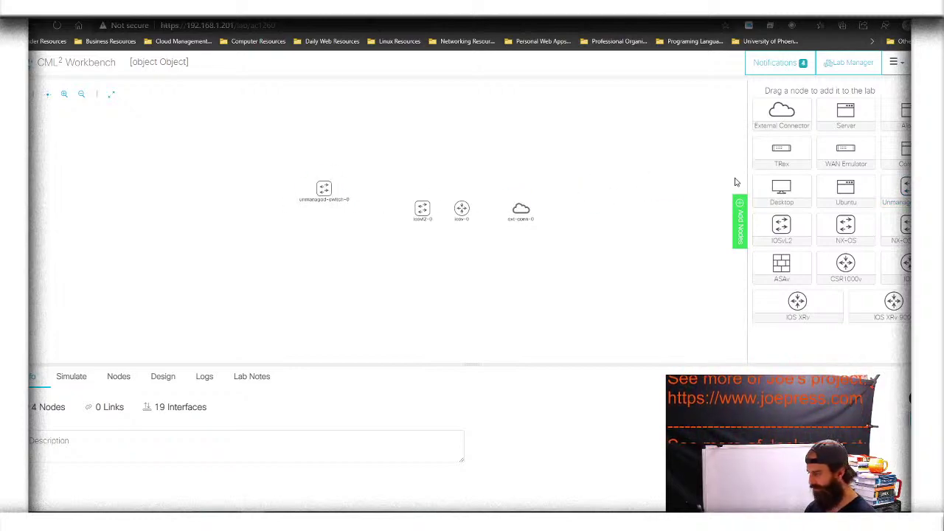
drag(905, 192, 325, 235)
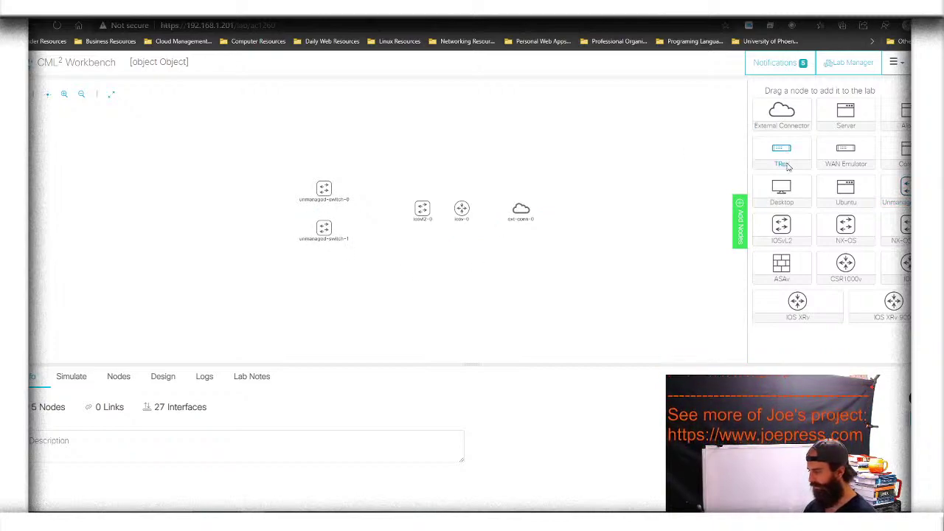
drag(783, 189, 231, 174)
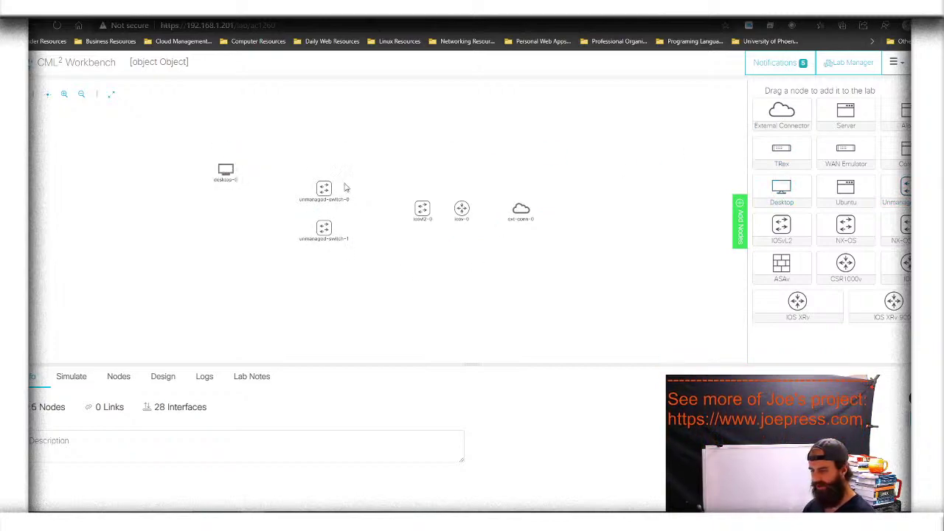
drag(801, 193, 224, 193)
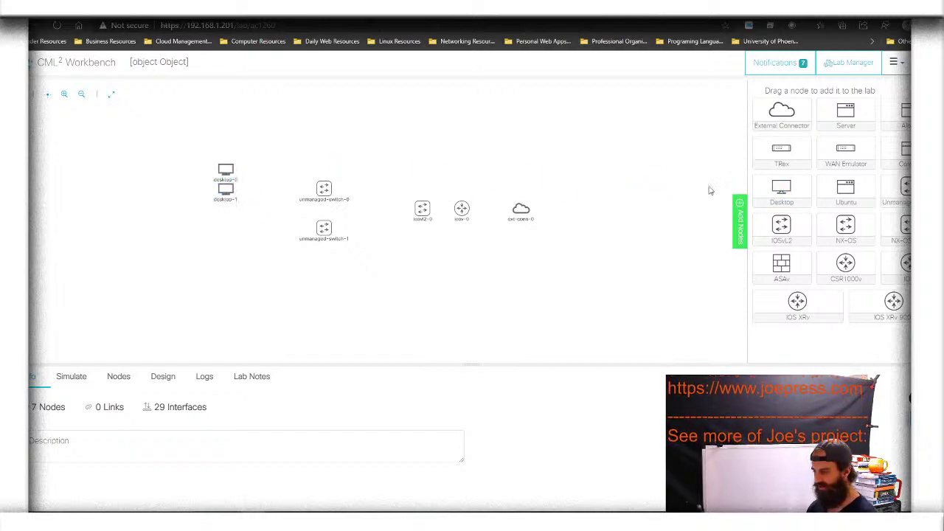
drag(766, 192, 210, 225)
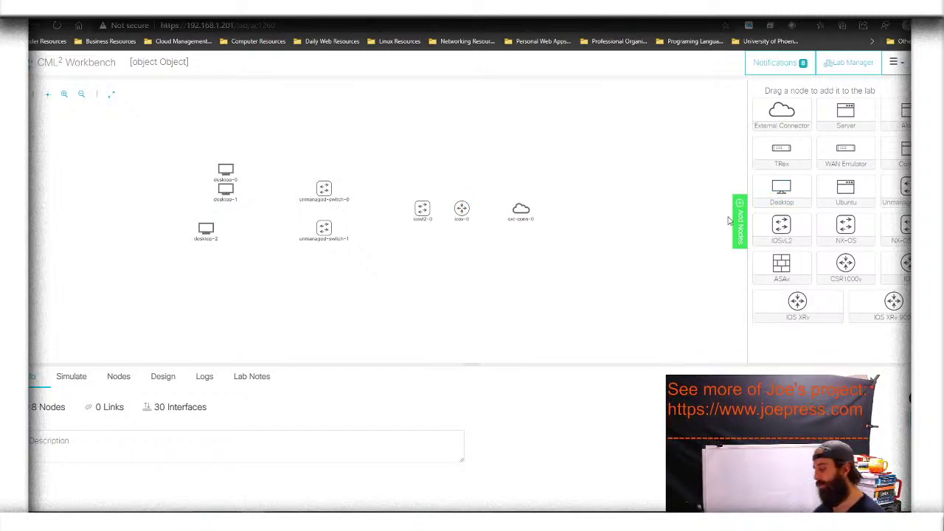
drag(783, 189, 206, 269)
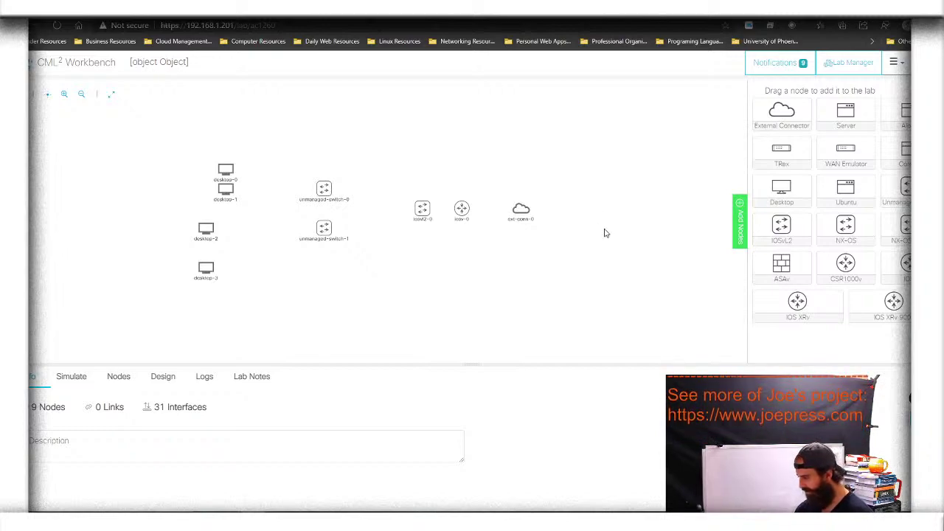
Hide the node palette and zoom in so all nine nodes, including desktop-3, are visible
click(738, 209)
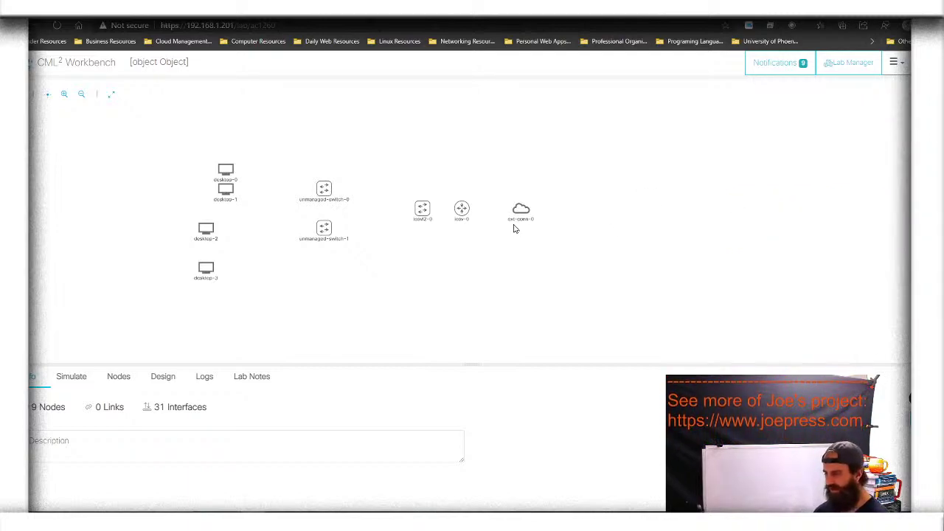
click(65, 95)
click(65, 95)
click(65, 95)
click(65, 95)
click(65, 96)
click(65, 96)
click(65, 96)
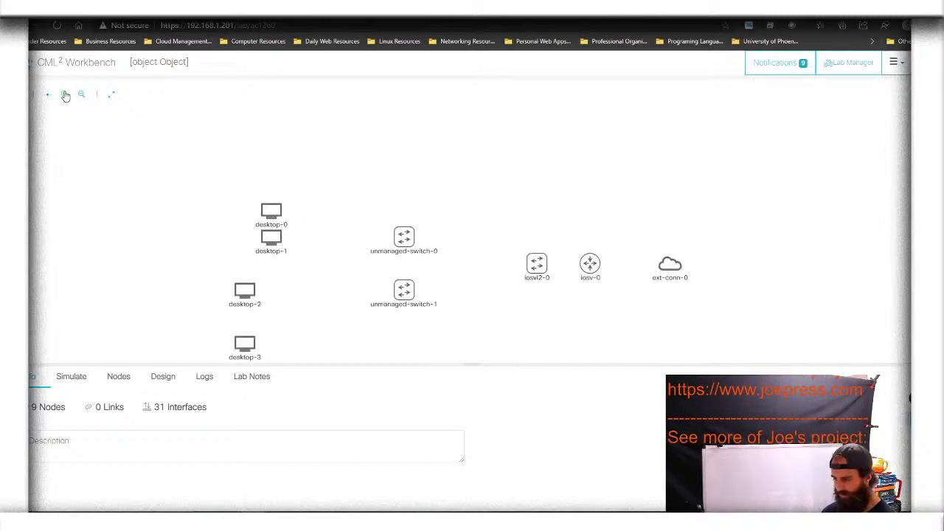
click(65, 95)
click(64, 95)
drag(188, 203, 141, 170)
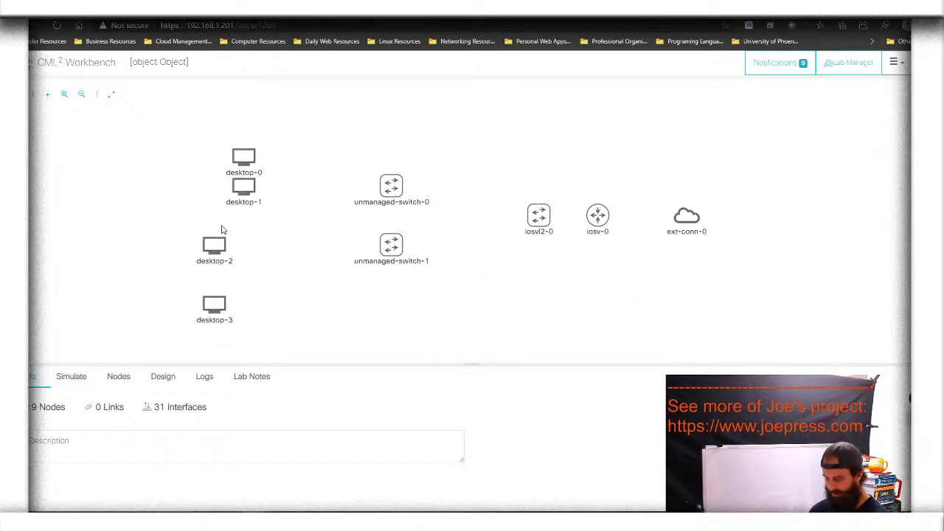
Line up ext-conn-0, iosv-0 and iosvl2-0 in one row and raise both unmanaged switches
click(671, 217)
drag(671, 217, 701, 188)
click(607, 219)
drag(607, 219, 635, 191)
click(544, 221)
drag(544, 221, 544, 194)
drag(402, 188, 402, 158)
click(395, 251)
drag(396, 251, 396, 220)
click(451, 230)
Reposition desktop-1, desktop-2 and desktop-3 near the switches, lowering unmanaged-switch-1
click(251, 153)
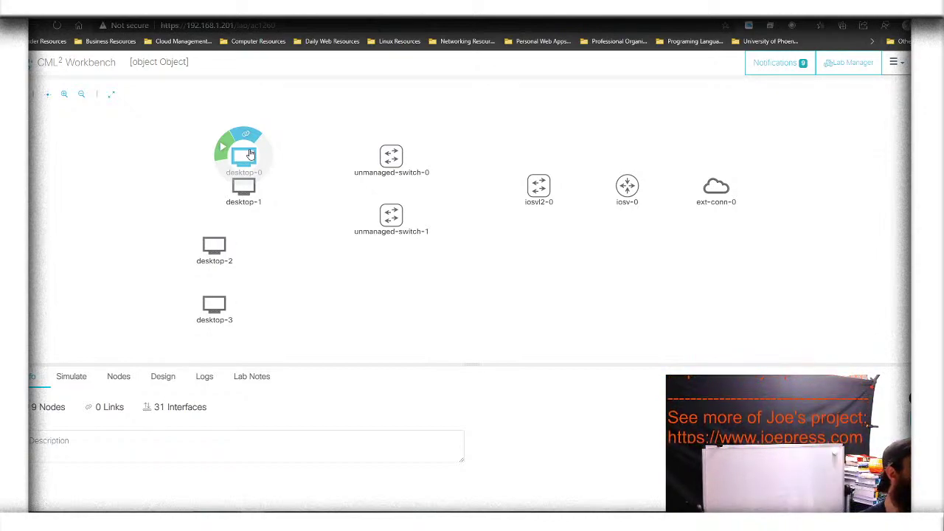
click(254, 179)
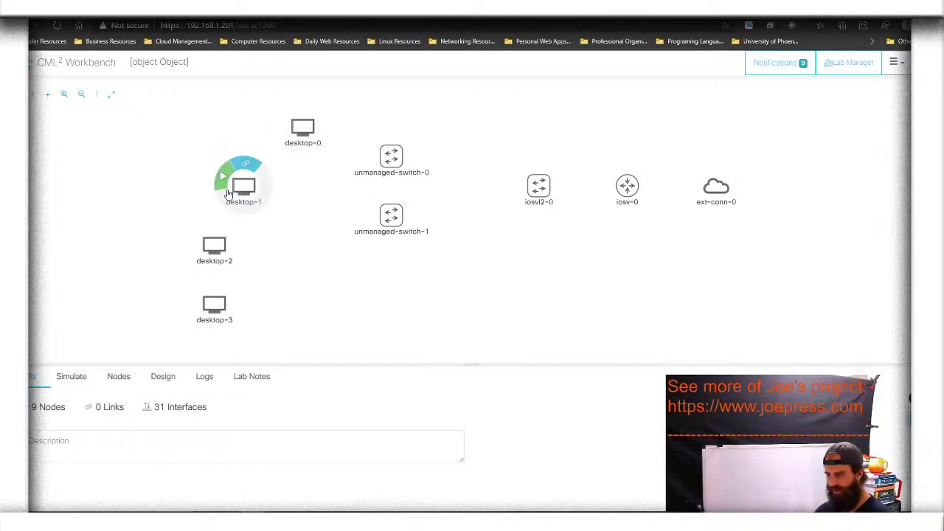
mouse_move(243, 188)
mouse_down()
mouse_move(290, 174)
mouse_move(274, 158)
mouse_move(238, 171)
mouse_up()
click(266, 171)
click(391, 215)
drag(390, 215, 391, 243)
drag(223, 256, 312, 228)
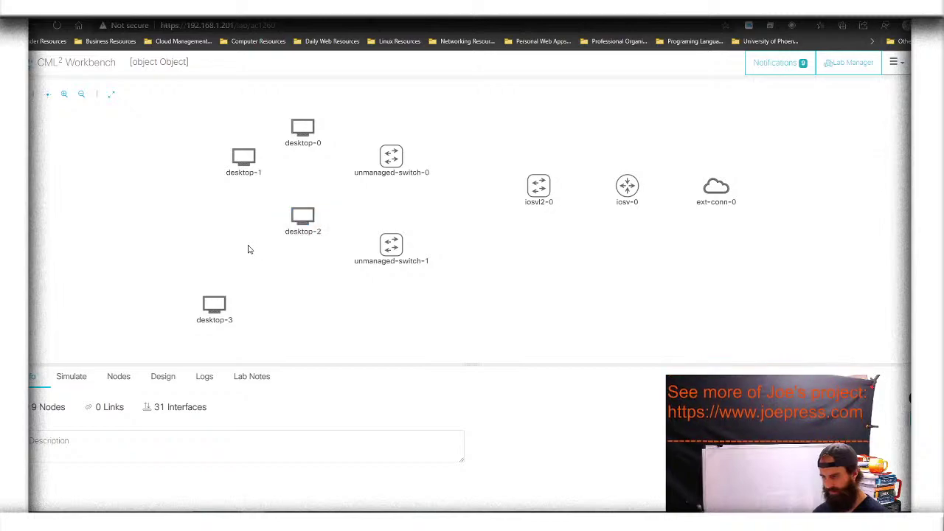
click(221, 293)
drag(221, 293, 251, 263)
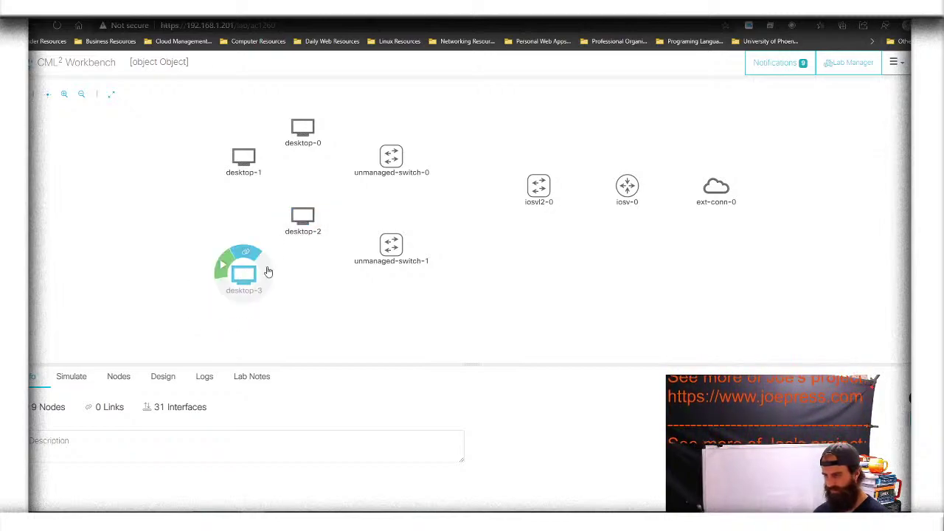
Pull iosvl2-0, iosv-0 and ext-conn-0 leftward into a tight, level row
click(538, 186)
drag(538, 186, 509, 188)
click(402, 251)
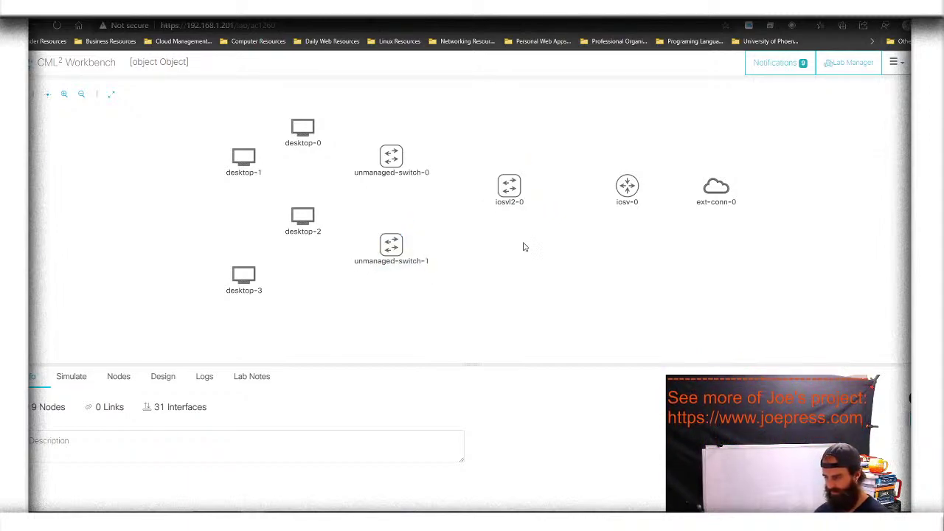
click(509, 186)
drag(508, 185, 479, 215)
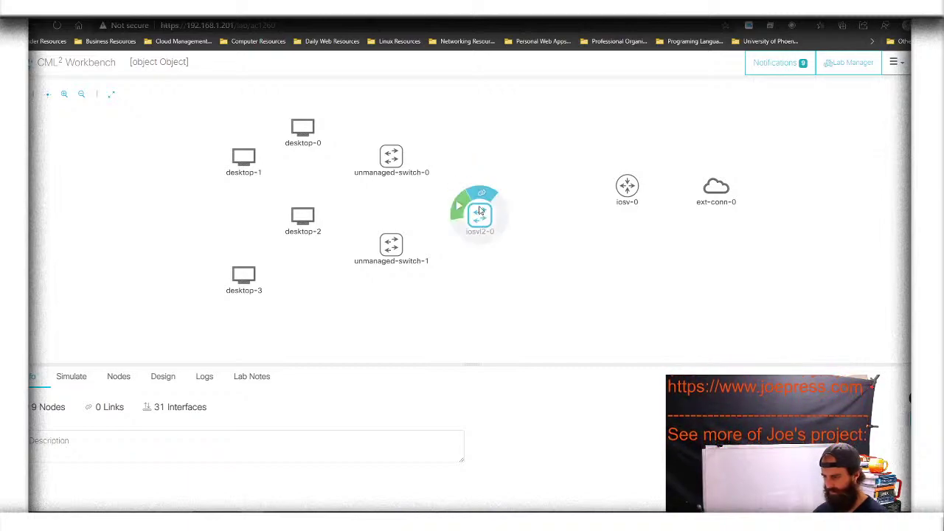
click(626, 188)
drag(625, 187, 566, 188)
click(712, 184)
drag(713, 184, 652, 185)
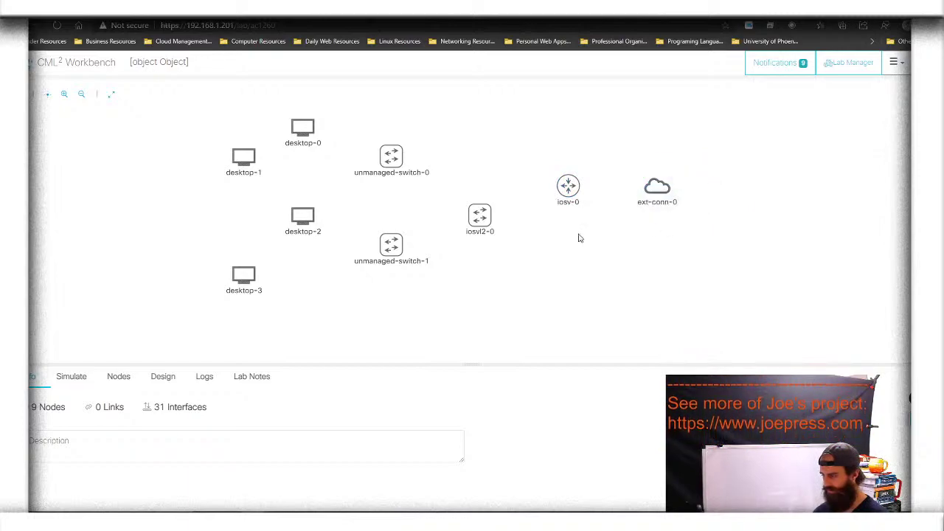
click(487, 215)
drag(486, 215, 487, 187)
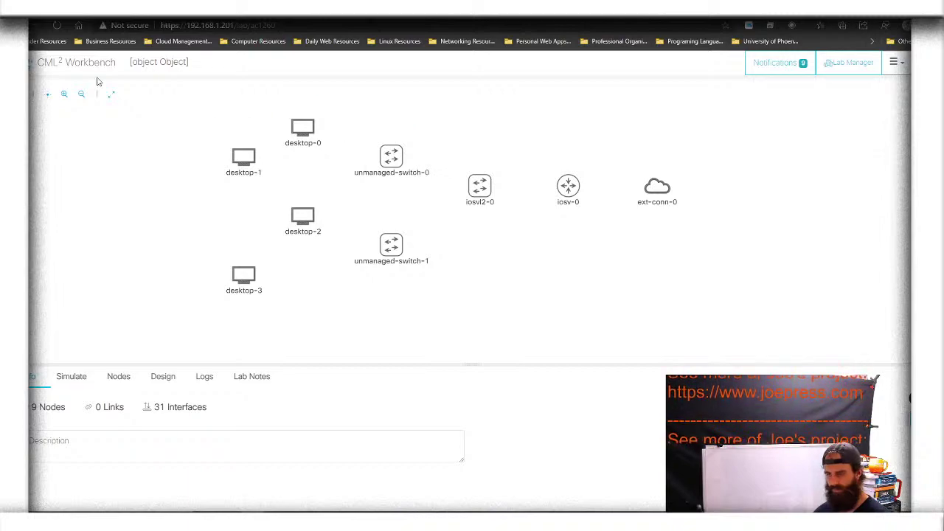
Zoom in, move desktop-2, desktop-3 and unmanaged-switch-1 closer together, and heighten the details panel
click(64, 95)
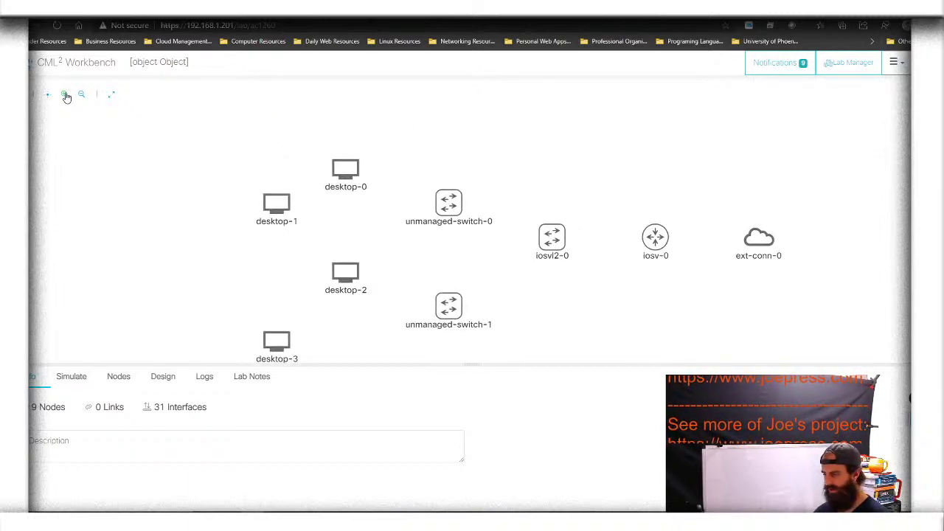
drag(153, 235, 136, 206)
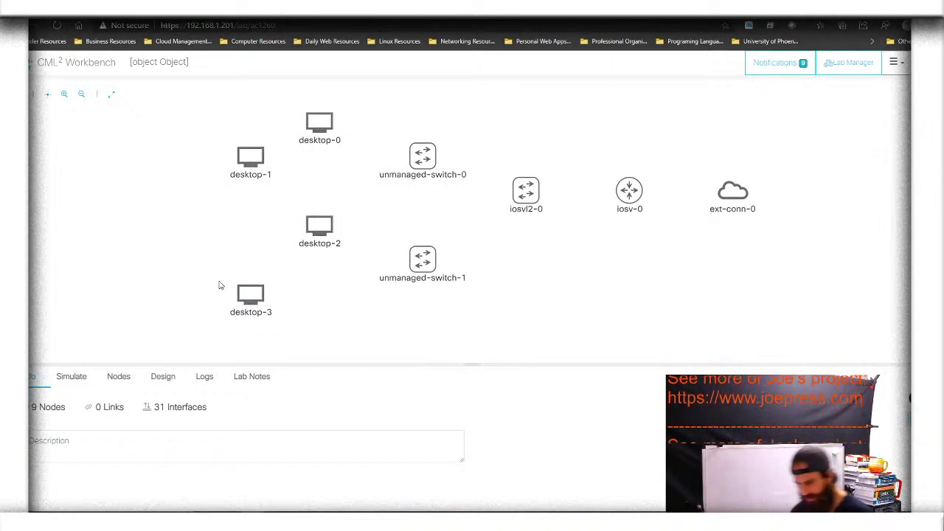
mouse_move(237, 297)
mouse_move(320, 224)
mouse_down()
mouse_move(325, 212)
mouse_move(319, 225)
mouse_up()
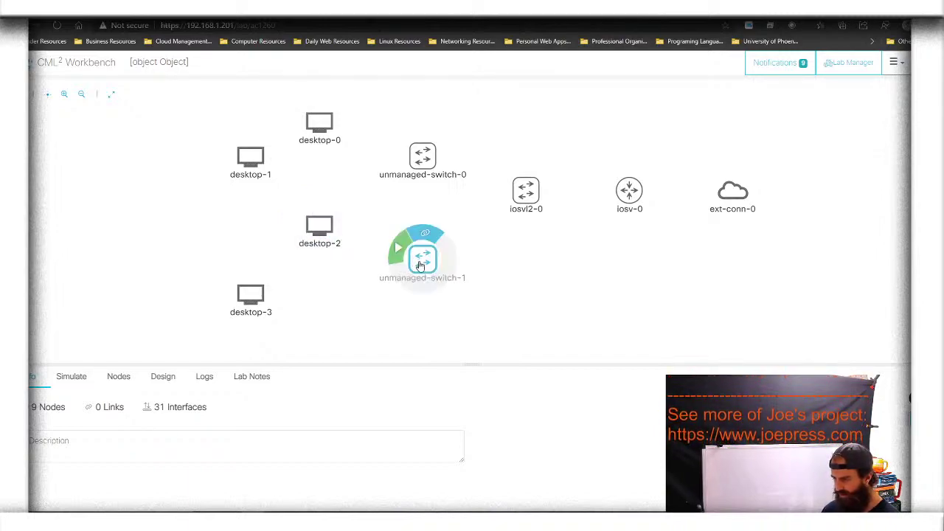
drag(422, 258, 423, 225)
drag(249, 295, 216, 225)
drag(321, 245, 322, 210)
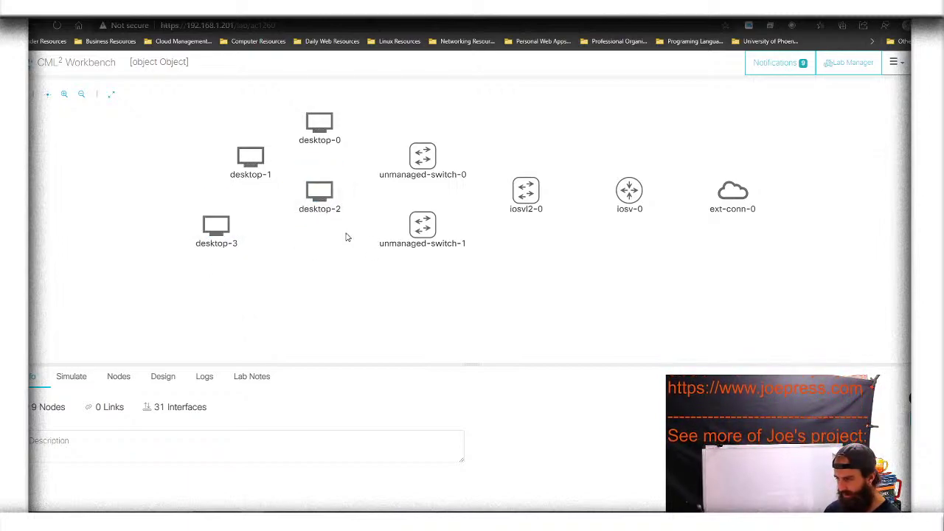
mouse_move(422, 231)
drag(422, 231, 387, 233)
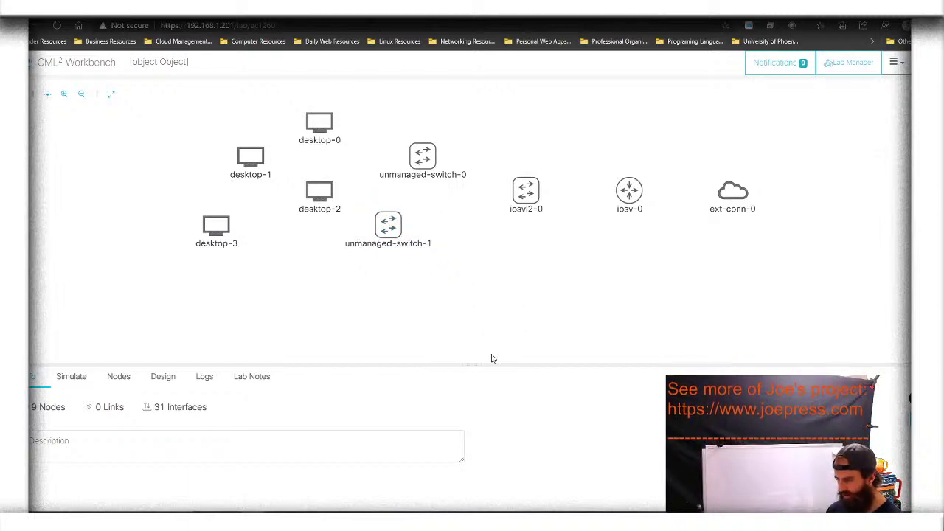
drag(477, 363, 481, 284)
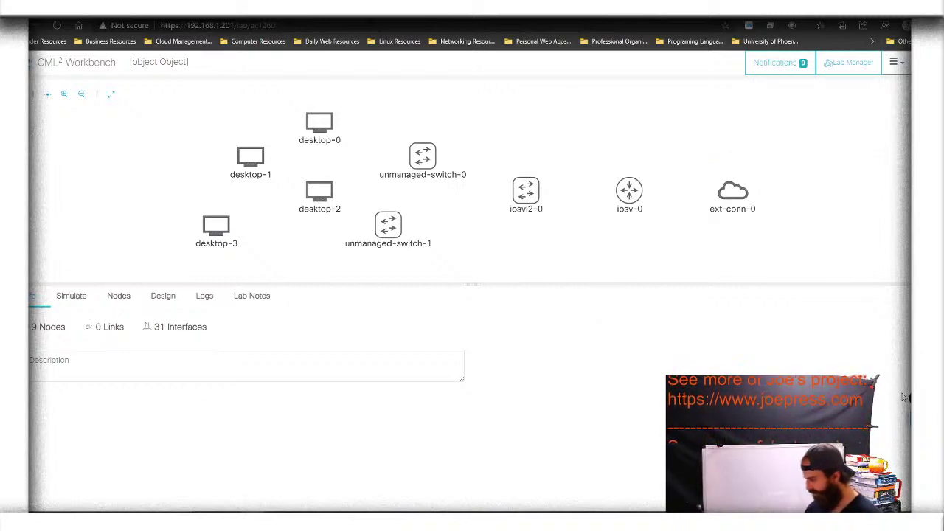
drag(904, 291, 886, 303)
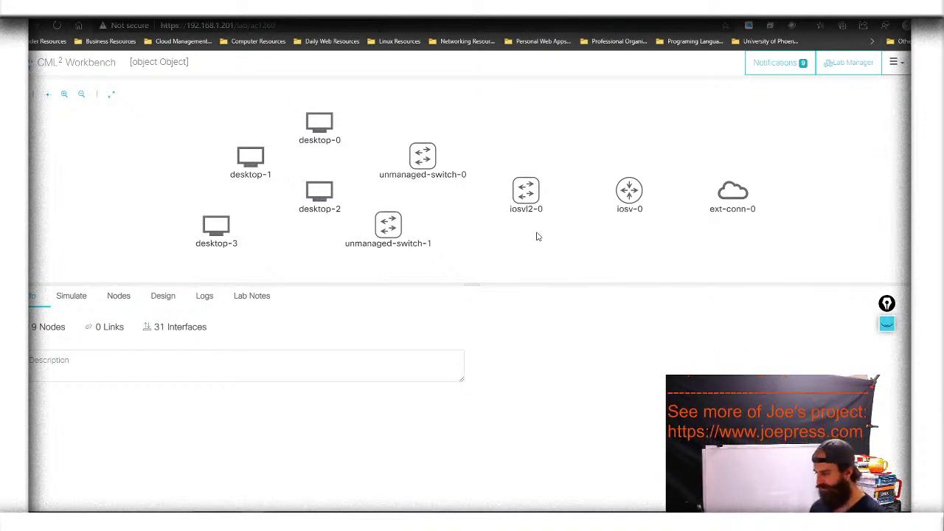
Rename the ext-conn-0 node to Internet
click(726, 212)
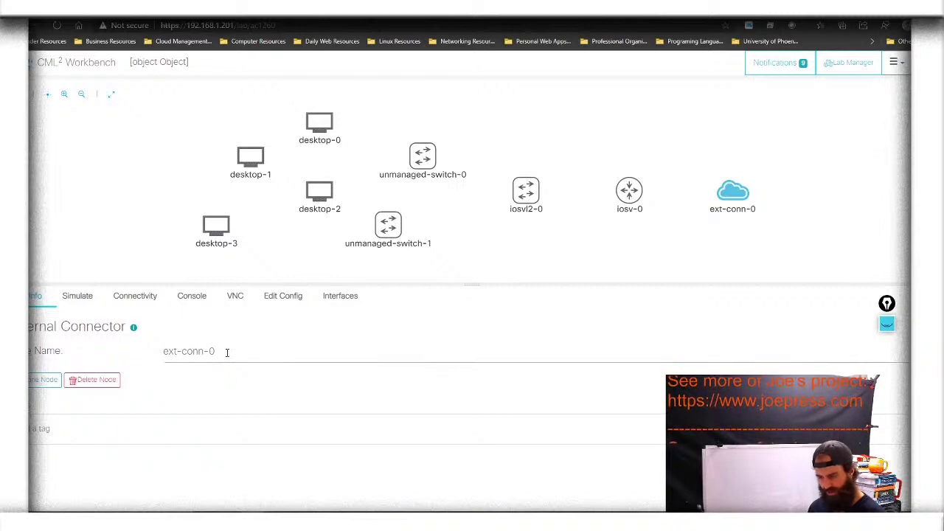
drag(229, 352, 136, 357)
text(Internet)
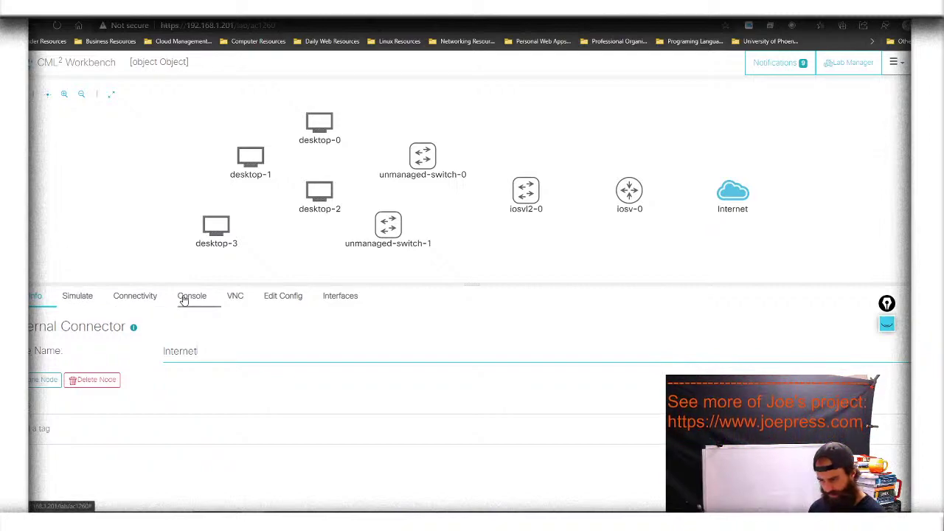
Show the connector's configuration and highlight the Bridge option in yellow
click(282, 298)
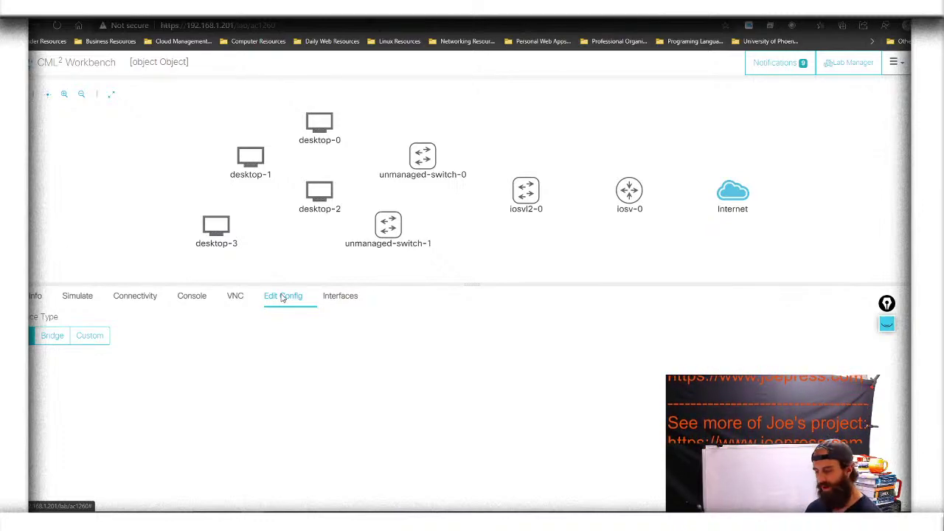
click(886, 323)
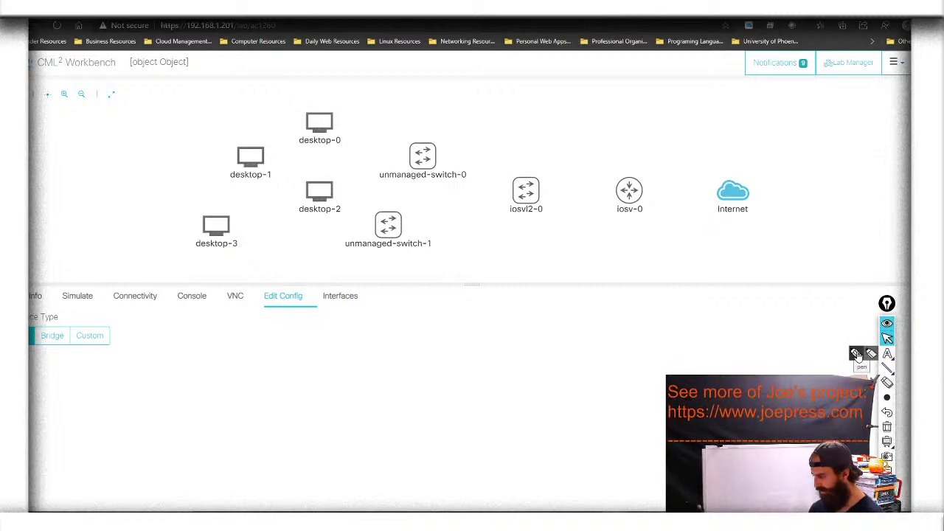
click(857, 354)
drag(37, 351, 39, 313)
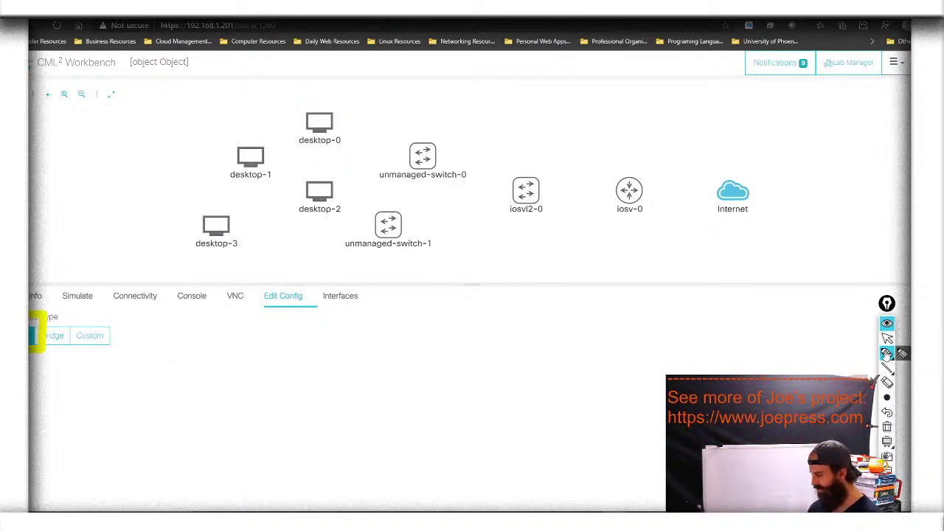
Add NAT text labels, including one beneath the Internet cloud
click(903, 353)
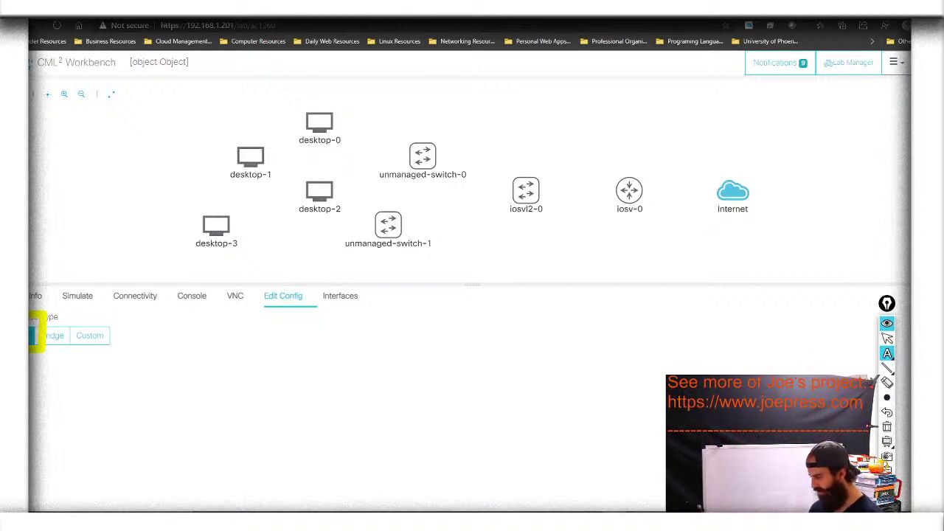
click(181, 338)
click(295, 338)
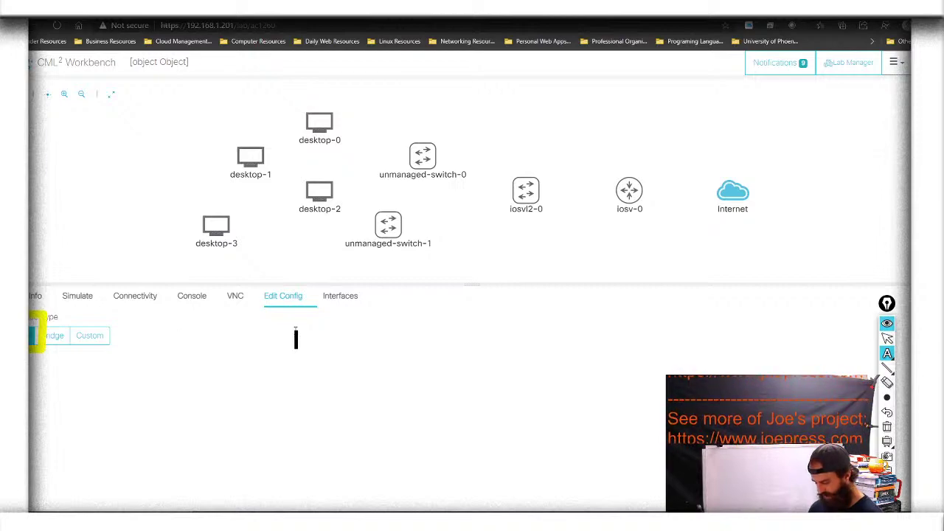
text(NAT)
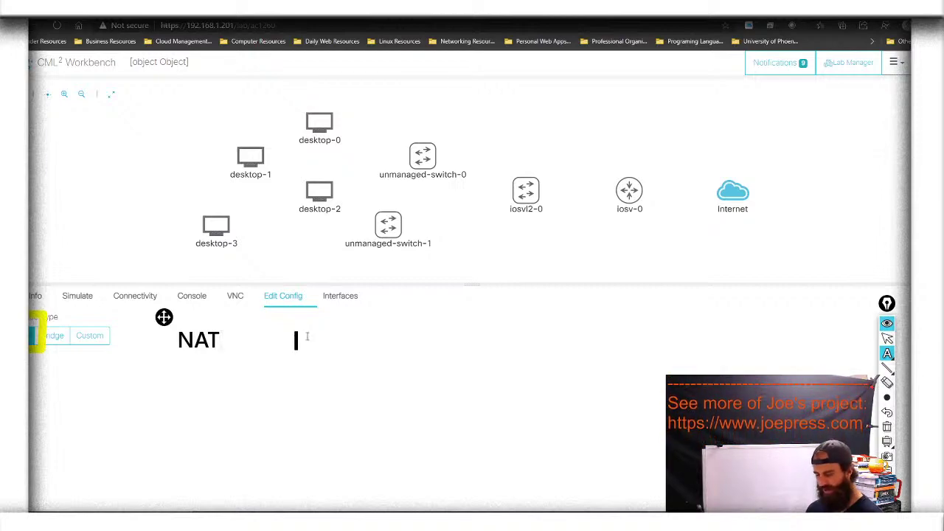
click(719, 232)
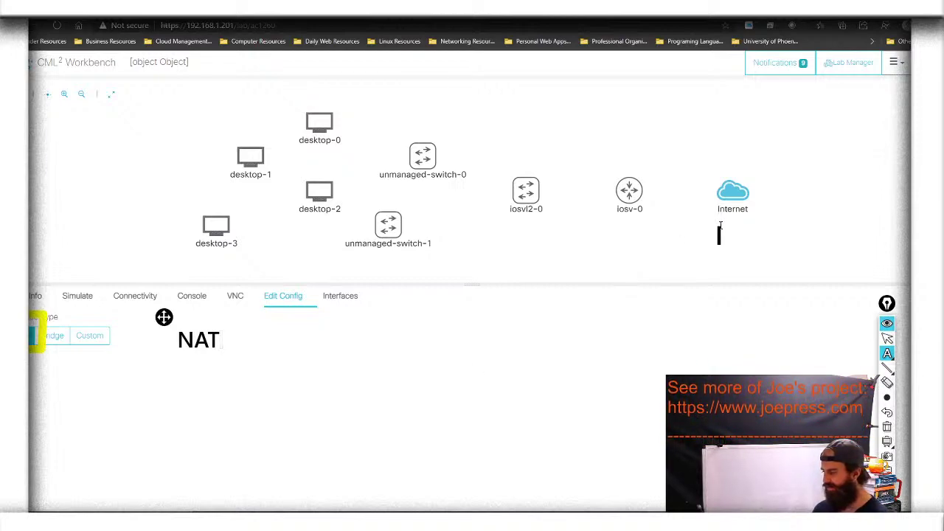
text(NAT)
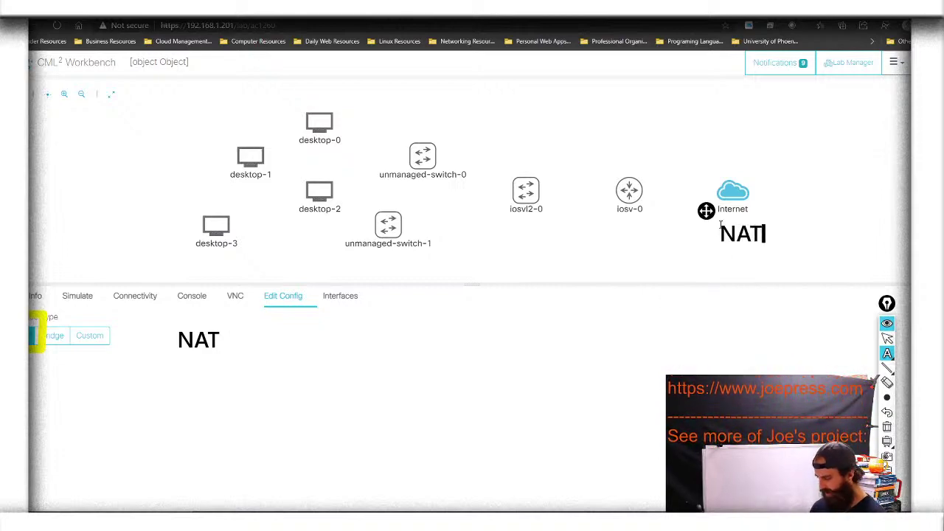
Write 'Network Address Translations' on two lines below iosv-0
click(699, 301)
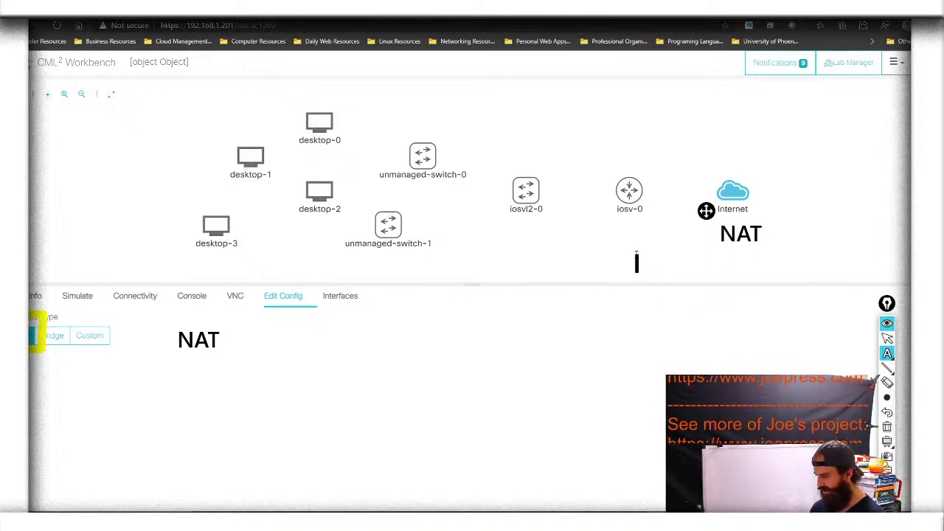
text(N)
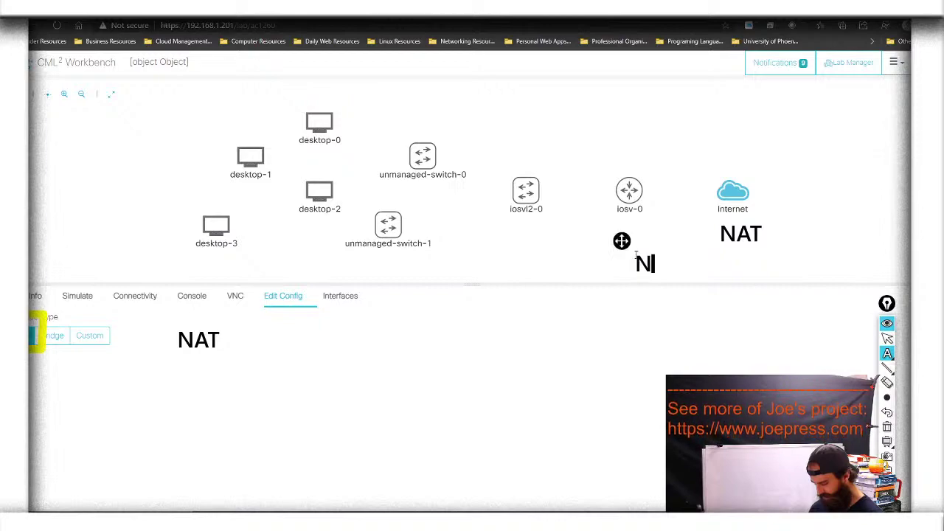
text(etwor)
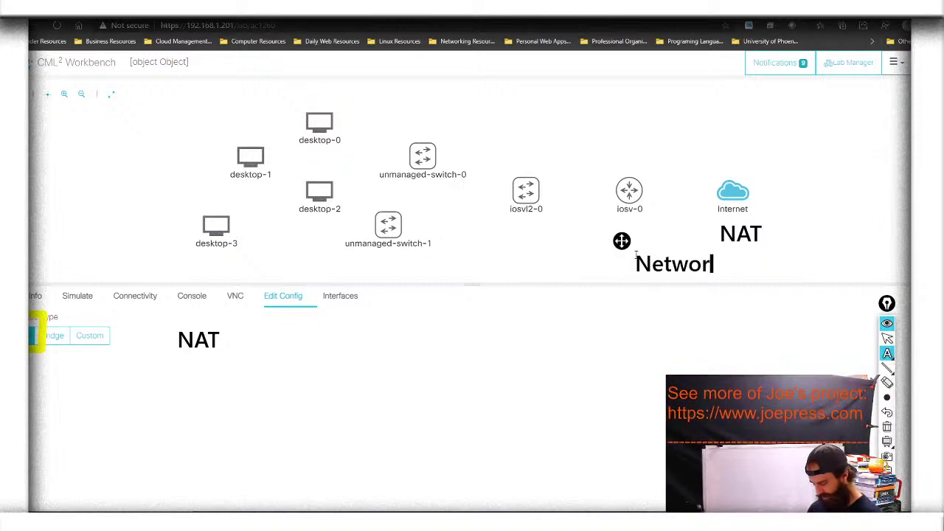
text(k A)
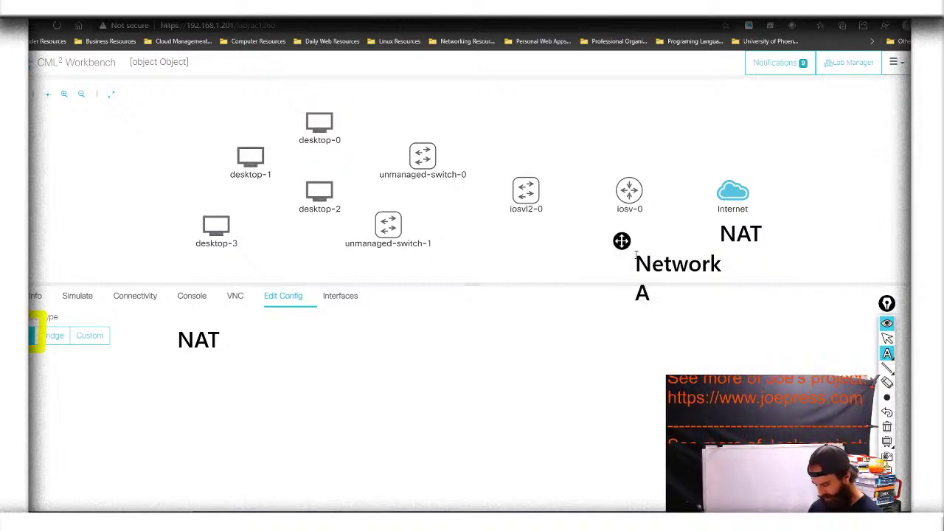
text(ddress)
key(Return)
text(Tran)
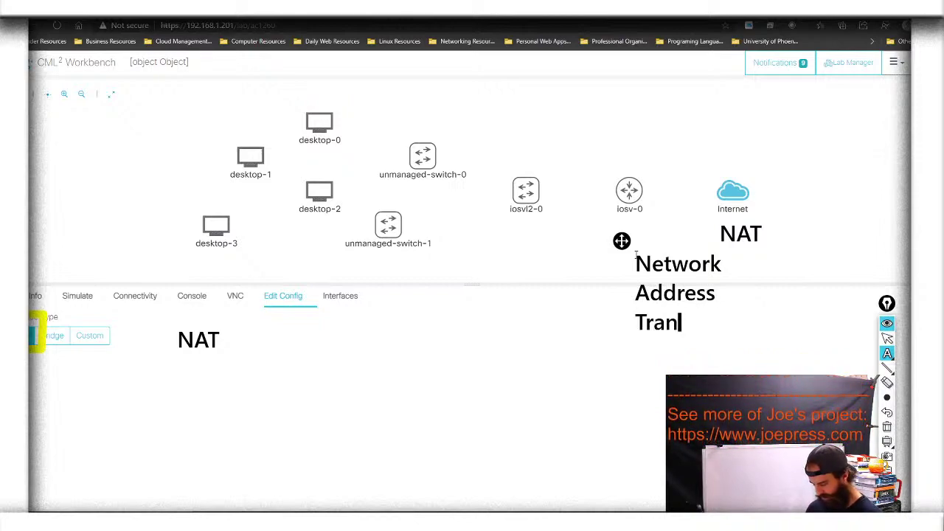
text(s)
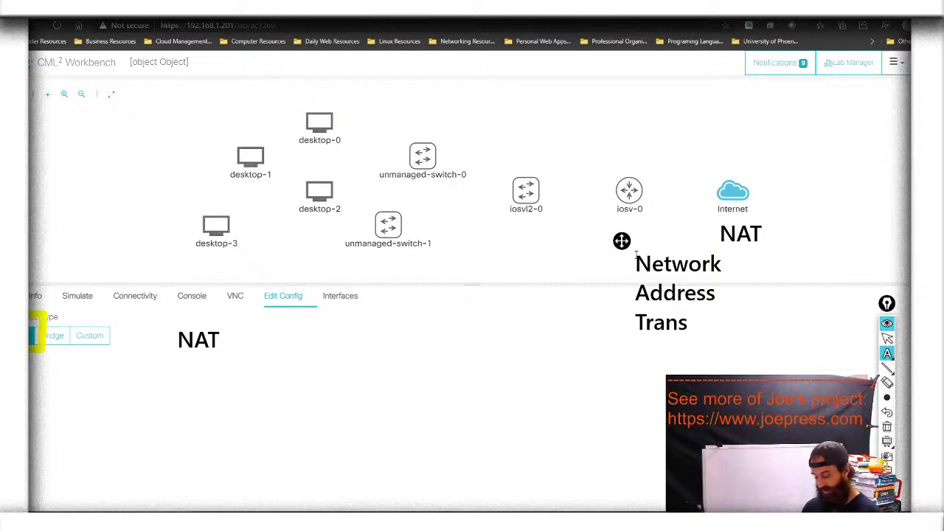
text(lations)
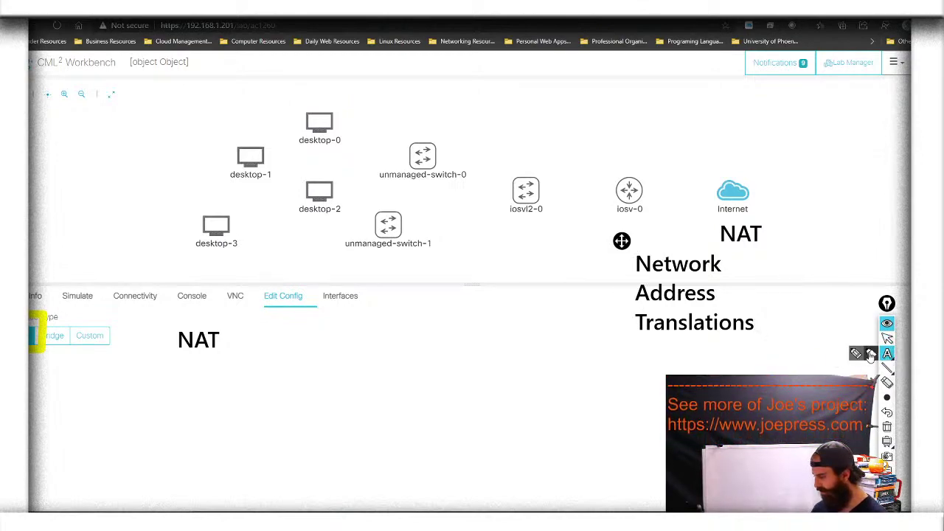
Bracket the translation note, circle the Internet cloud linked to iosv-0, then clear all annotations
click(871, 353)
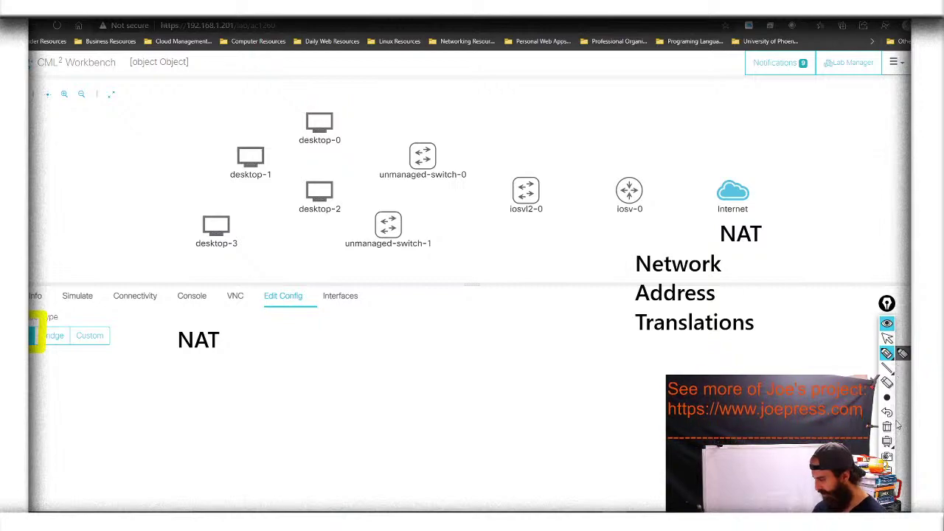
mouse_move(654, 335)
mouse_down()
mouse_move(642, 252)
mouse_move(627, 276)
mouse_move(640, 346)
mouse_move(650, 338)
mouse_up()
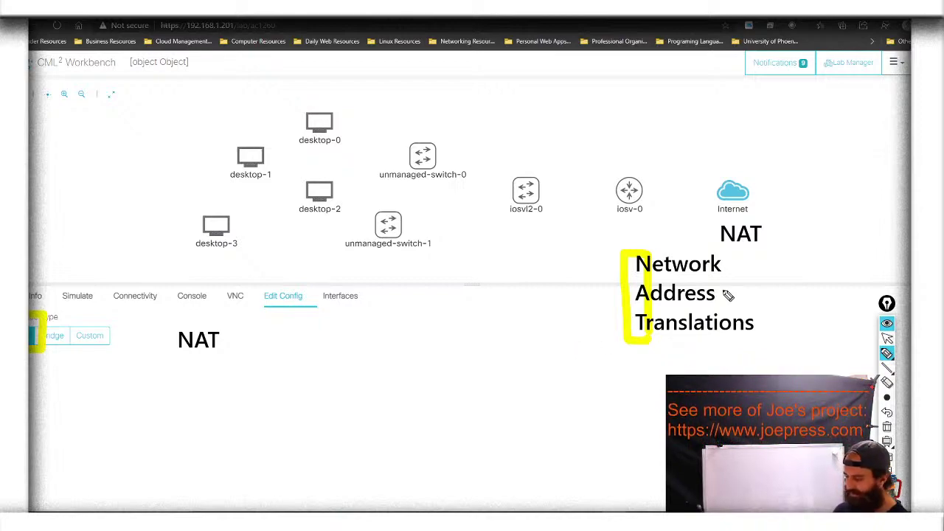
mouse_move(773, 213)
mouse_down()
mouse_move(733, 155)
mouse_move(710, 228)
mouse_up()
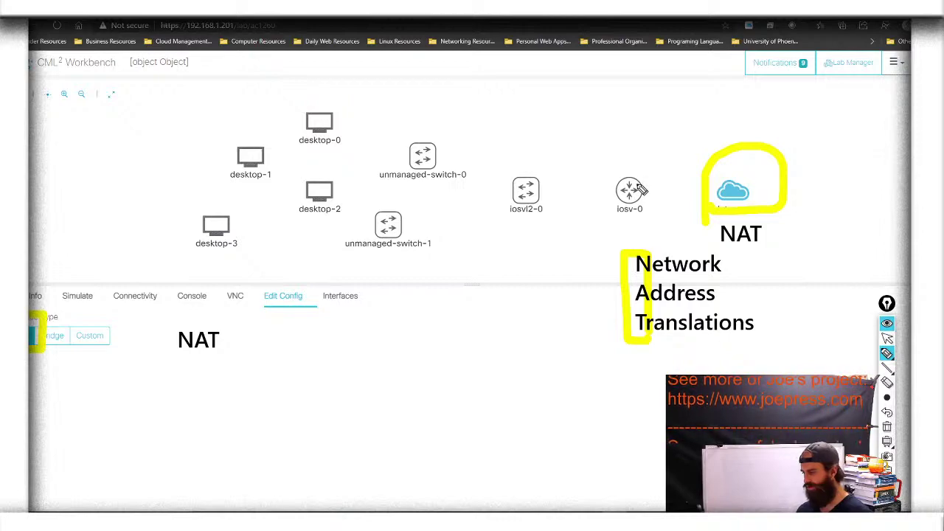
mouse_move(643, 195)
mouse_down()
mouse_move(716, 195)
mouse_move(710, 238)
mouse_up()
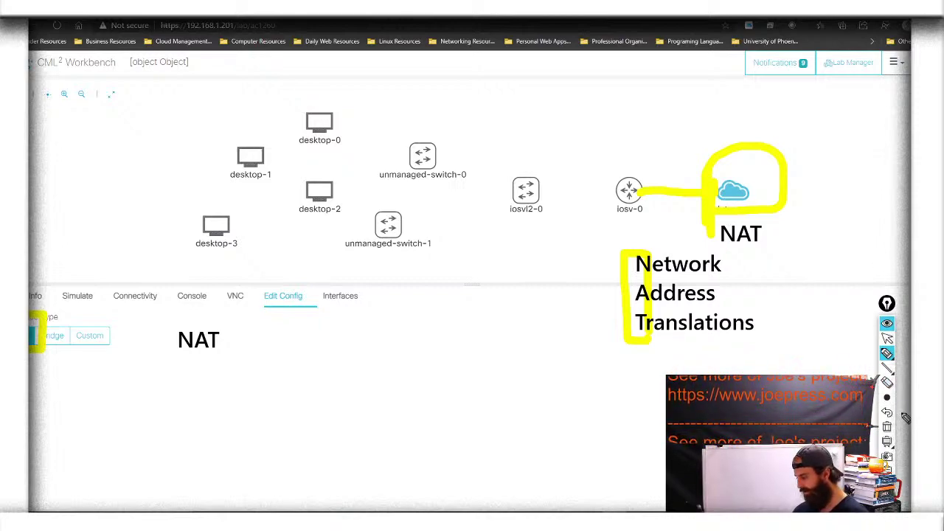
click(888, 428)
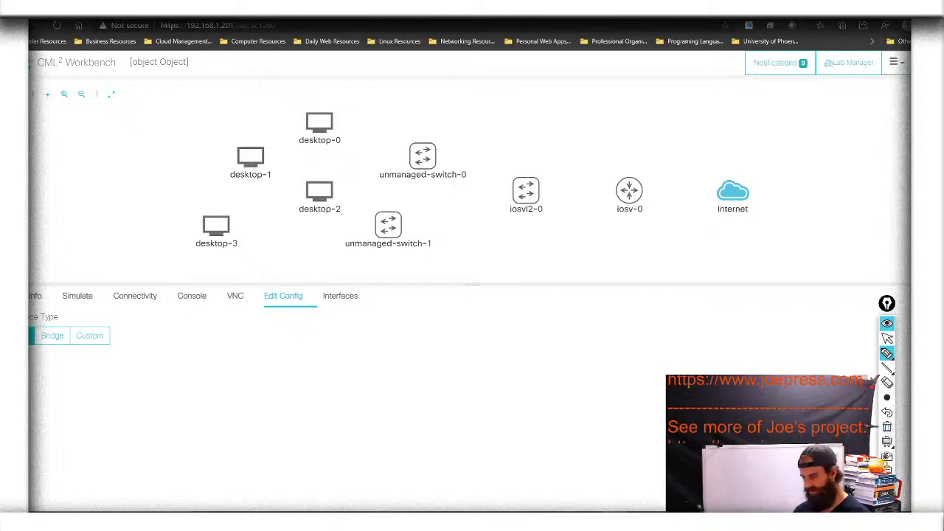
Rename iosv-0 to Router and list its four GigabitEthernet interfaces
click(886, 338)
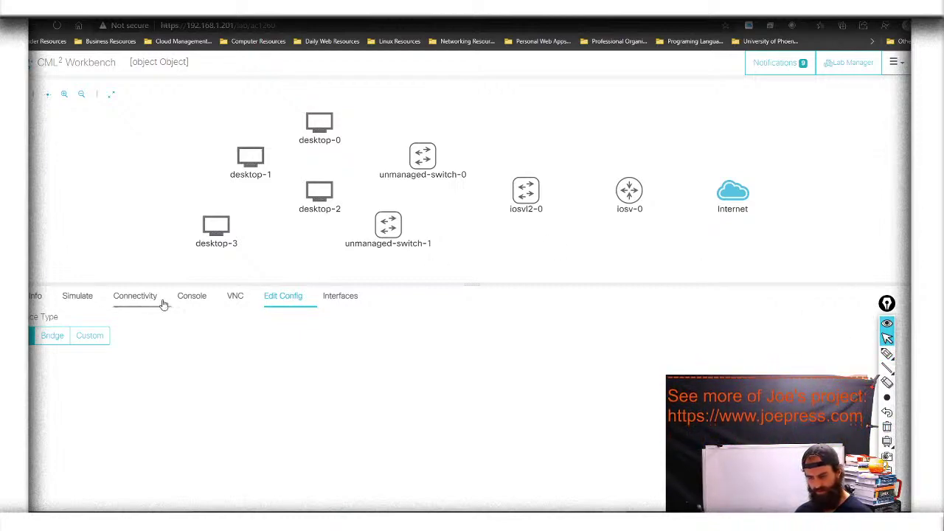
click(36, 296)
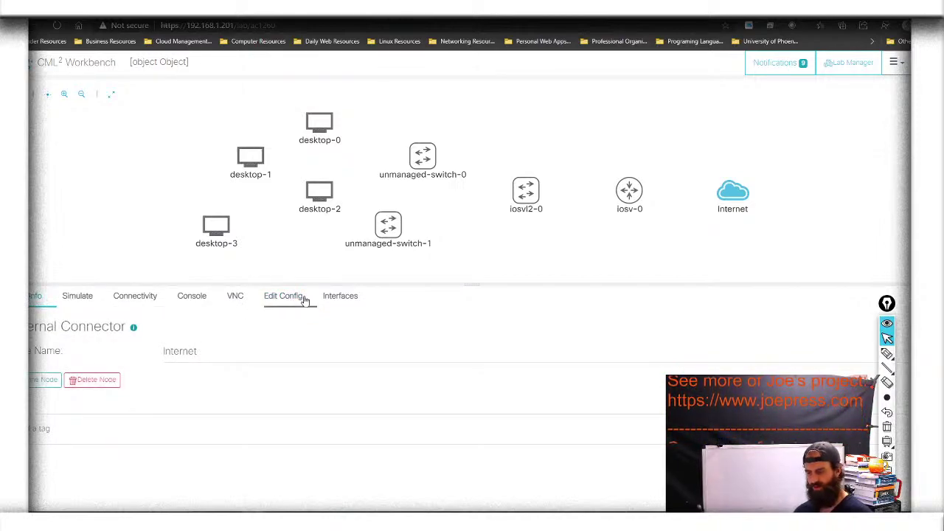
click(622, 199)
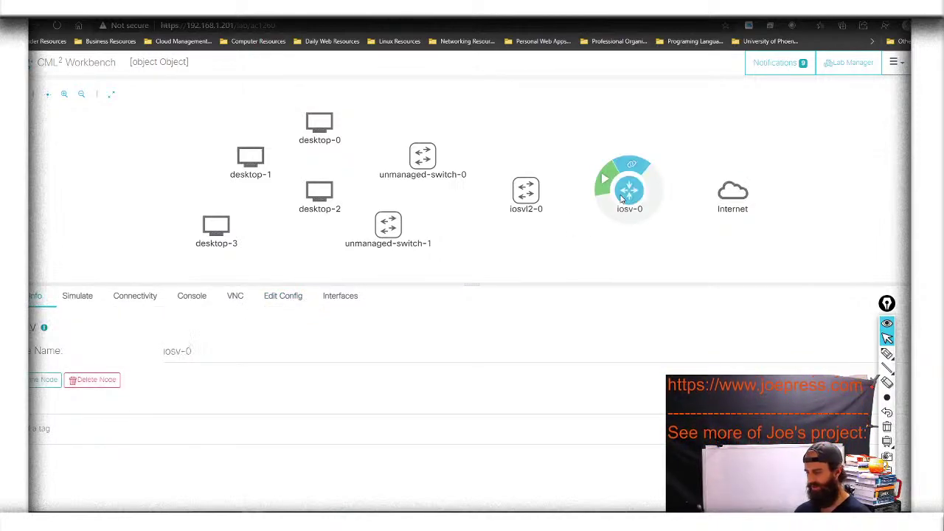
drag(217, 352, 133, 359)
text(Router)
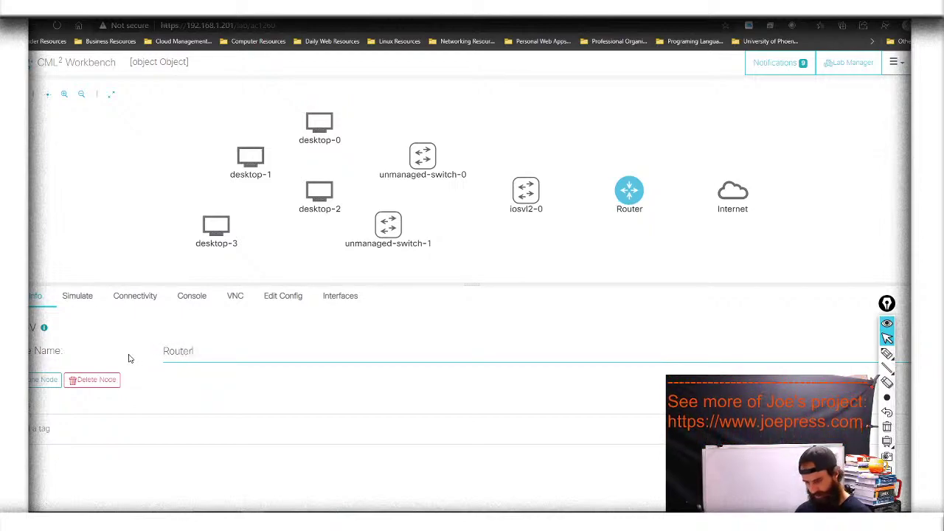
click(301, 298)
click(351, 301)
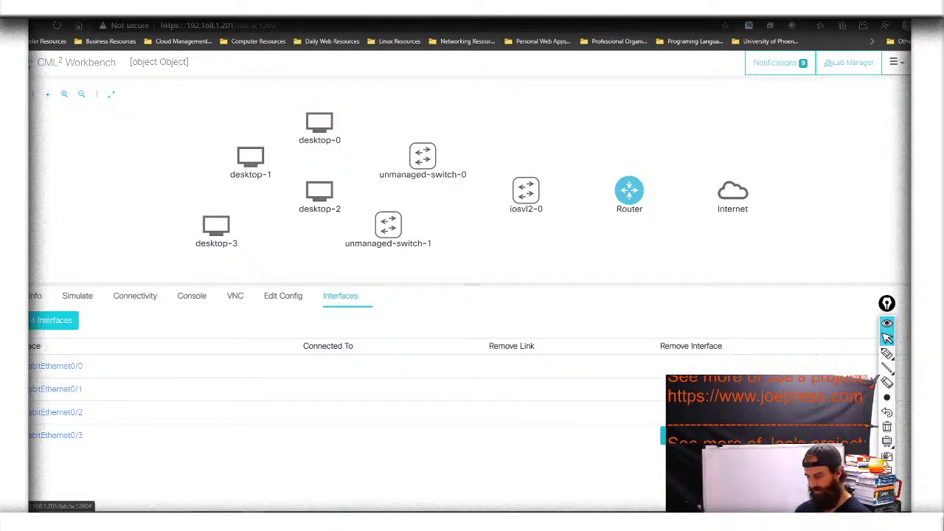
Delete GigabitEthernet0/3 and 0/2 from Router, then select iosvl2-0 to list its interfaces
click(689, 435)
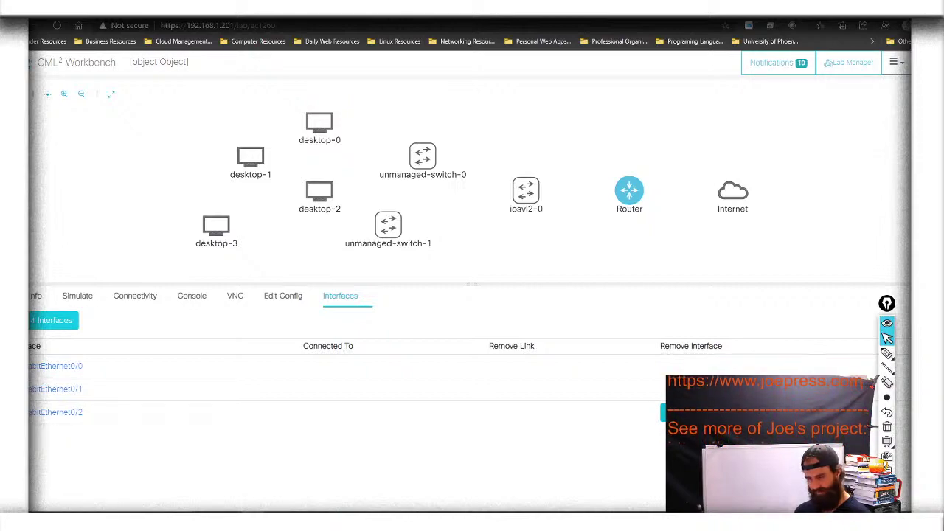
click(689, 412)
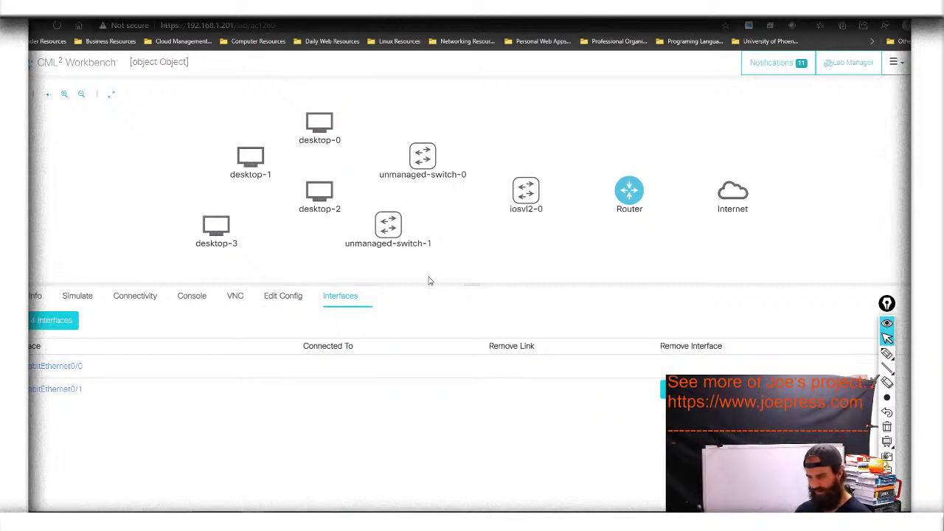
click(519, 205)
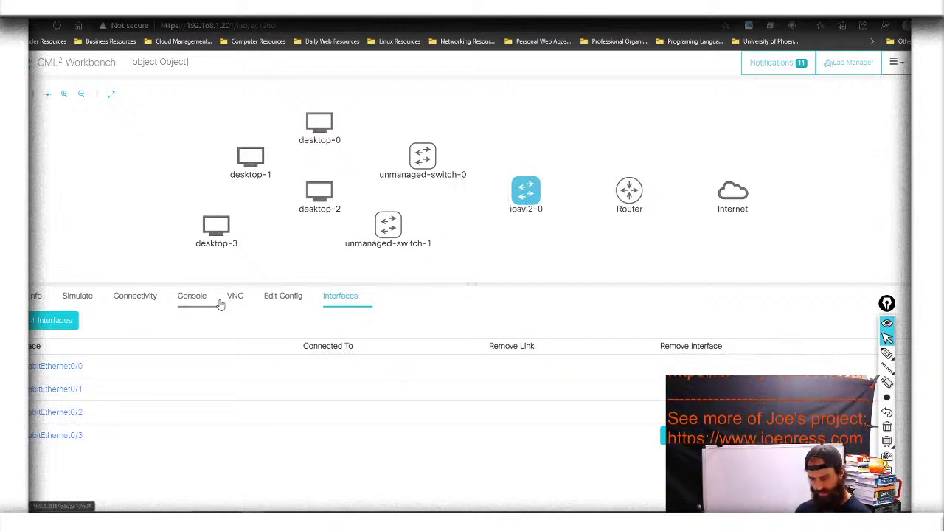
Rename switch iosvl2-0 to Multi-Layer and list its GigabitEthernet0/0–0/3 interfaces
click(34, 297)
click(195, 351)
drag(195, 352, 134, 354)
click(202, 352)
drag(202, 351, 143, 357)
text(M)
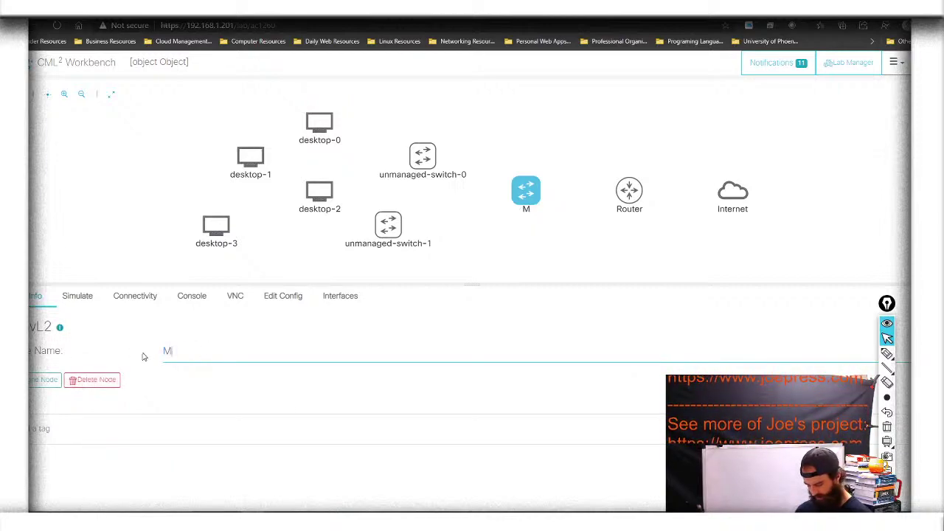
text(ulit)
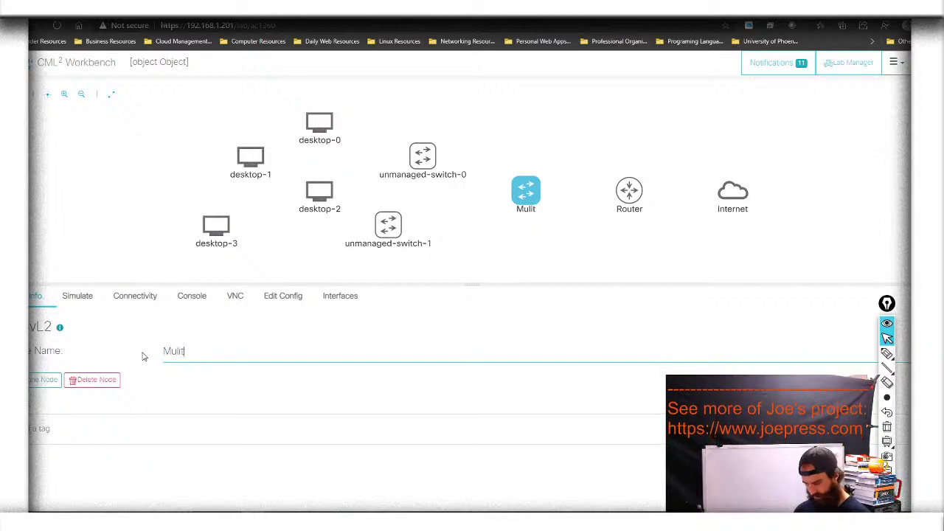
key(BackSpace)
key(BackSpace)
text(ti)
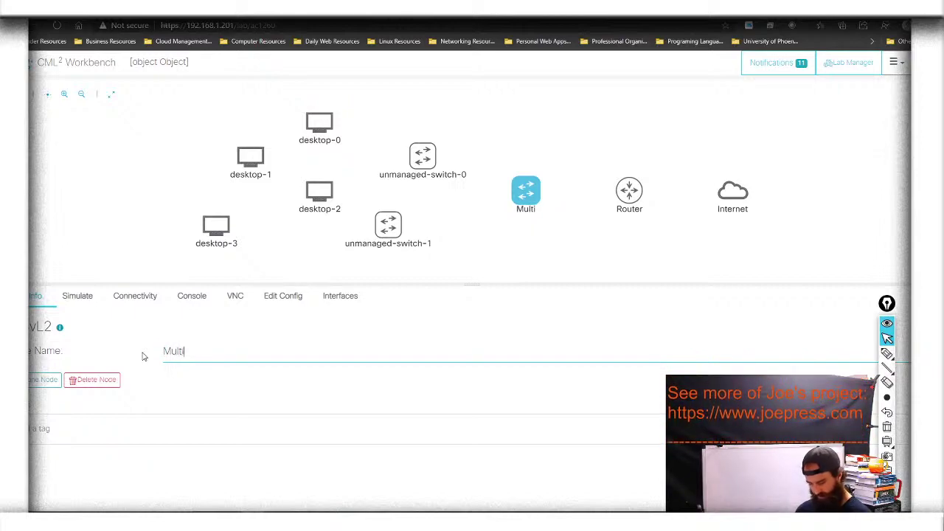
text(-La)
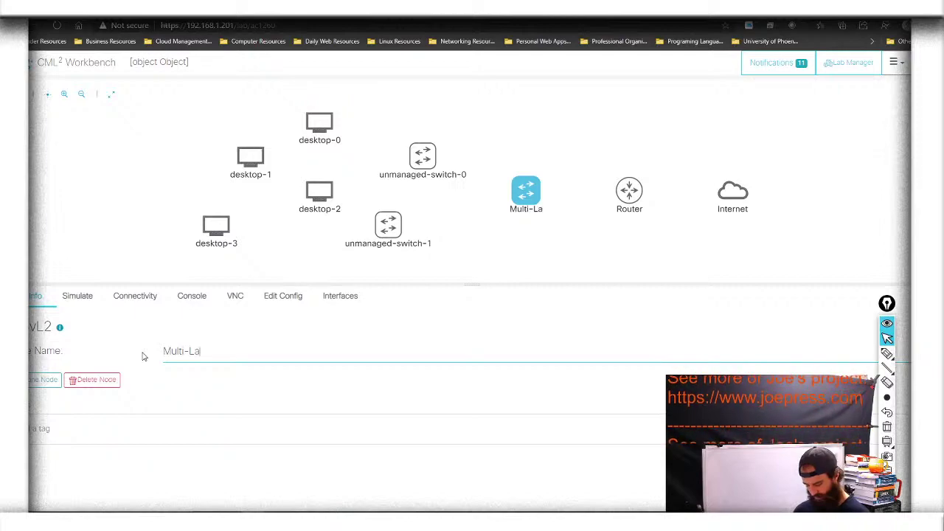
text(yer)
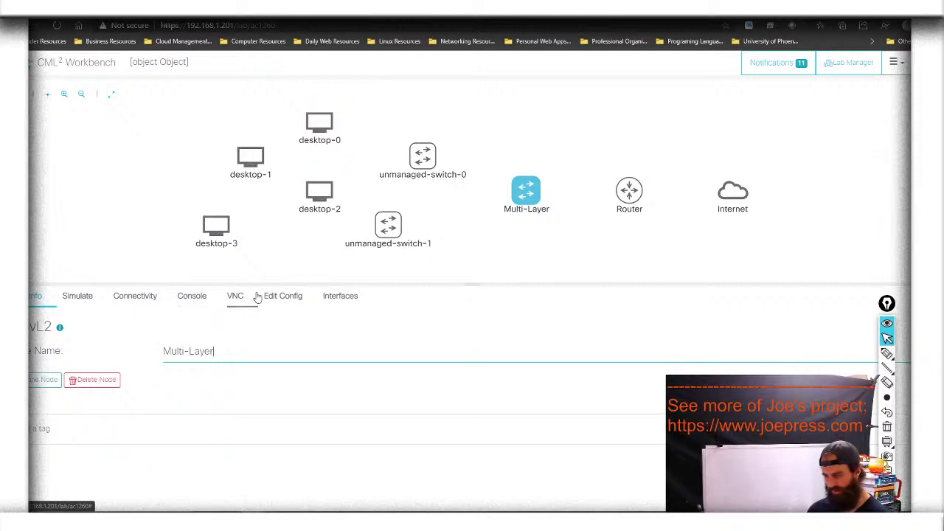
click(346, 299)
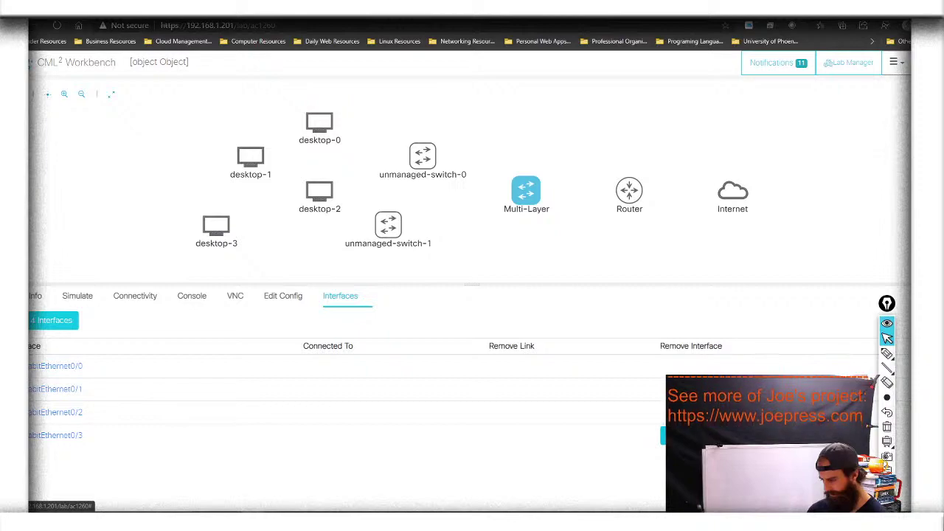
Remove GigabitEthernet0/3, add interfaces, then delete GigabitEthernet1/1, leaving Gi0/0 through Gi1/0
click(689, 435)
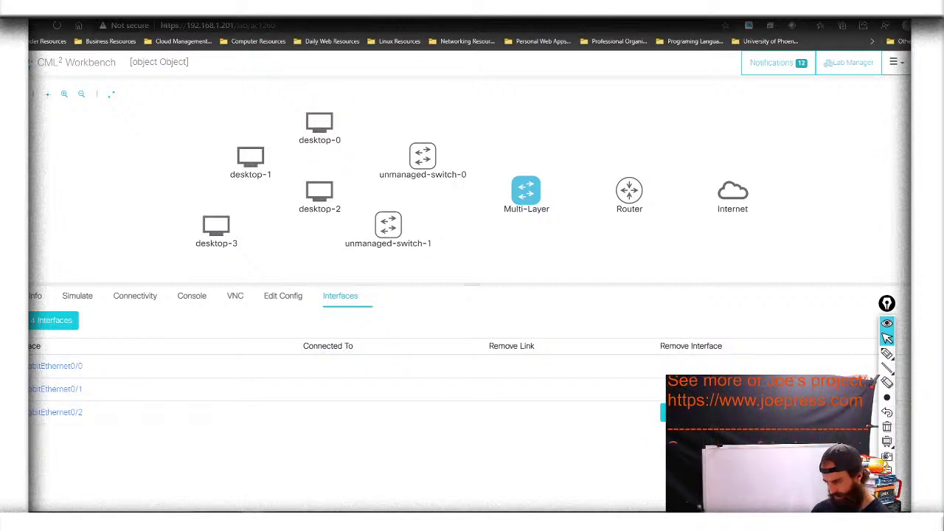
click(64, 320)
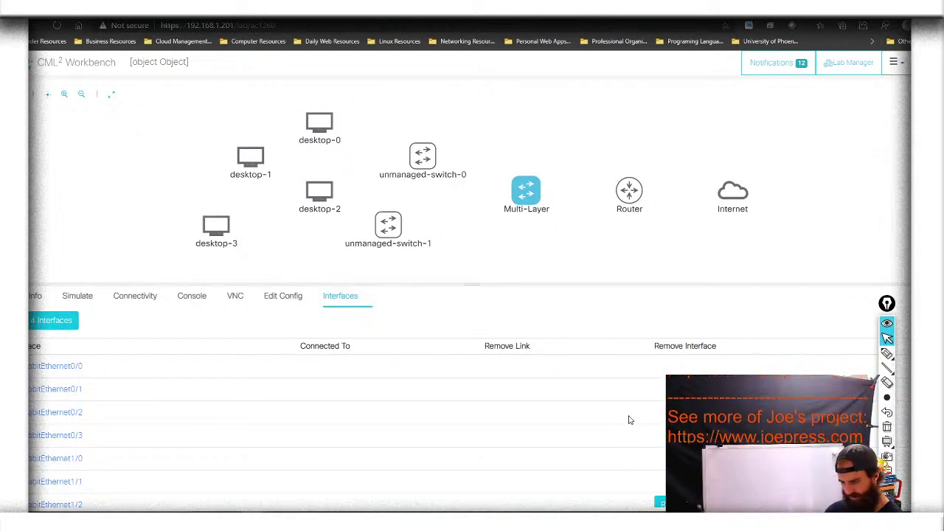
scroll(629, 419, down, 1)
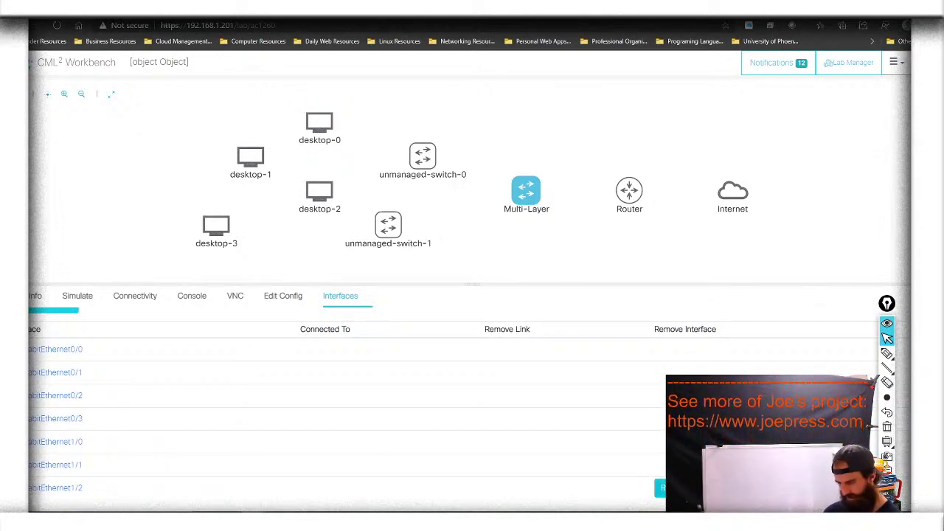
scroll(339, 412, up, 1)
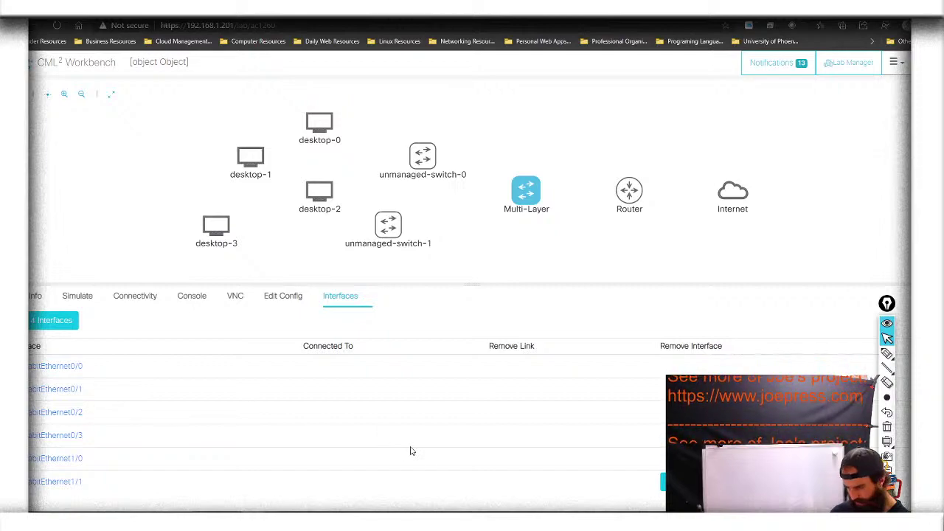
click(45, 439)
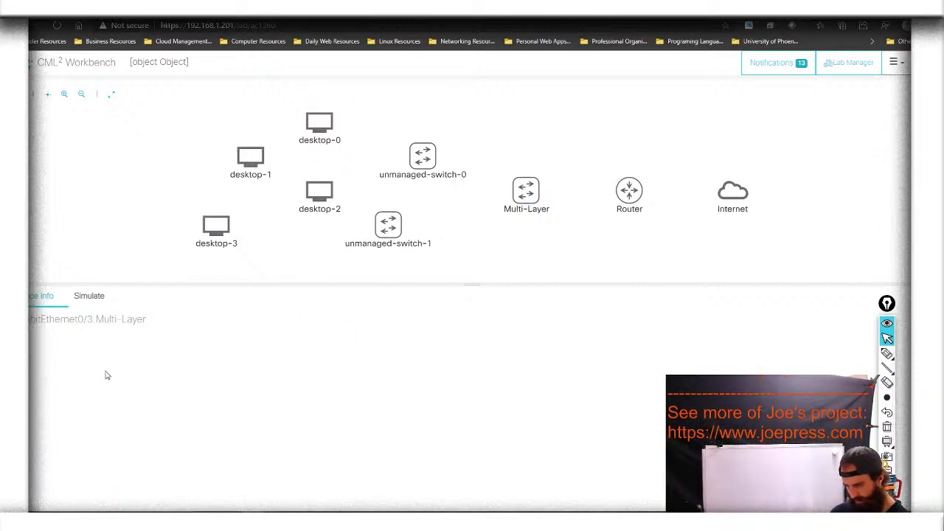
click(534, 188)
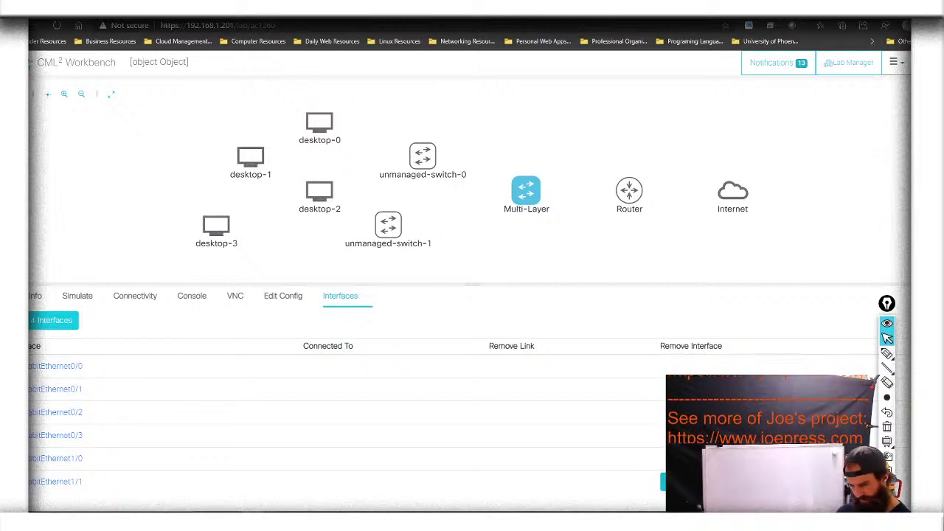
click(690, 481)
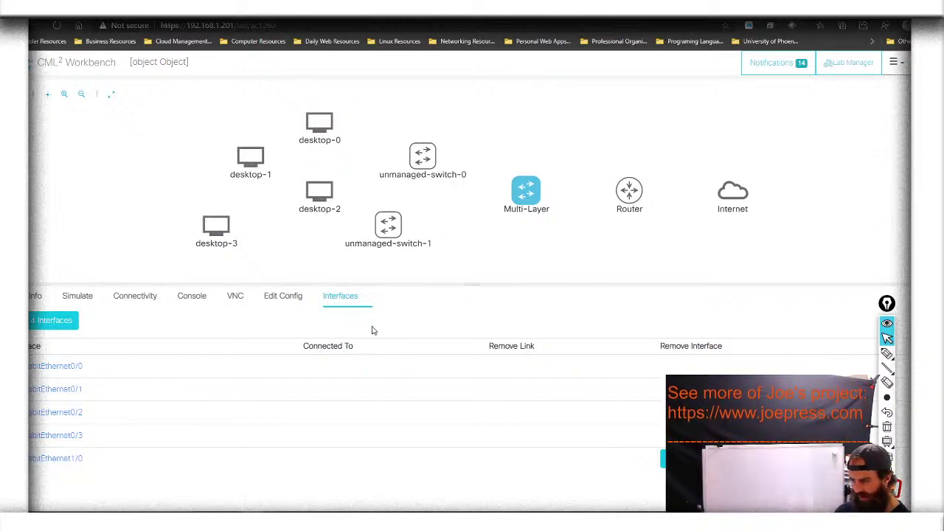
Look through the Edit Config, VNC, Console and Simulate tabs, ending on Info
click(294, 303)
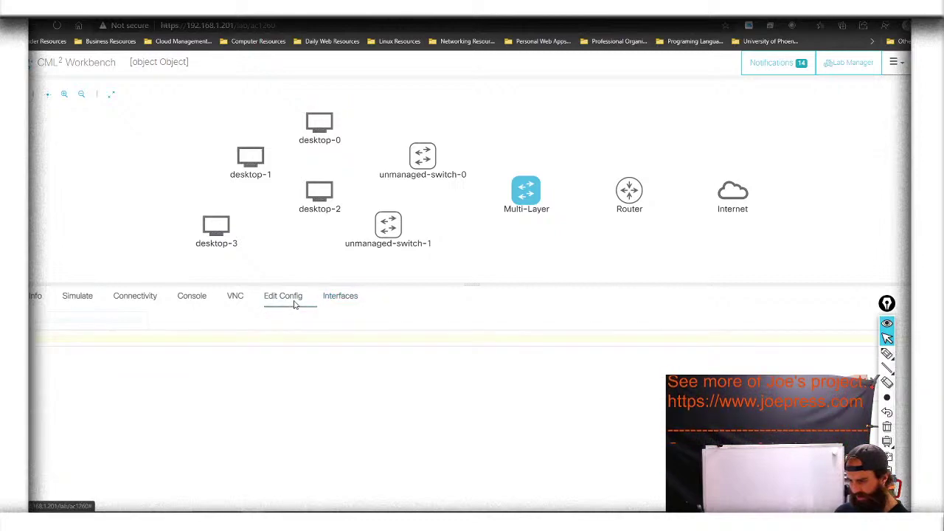
click(235, 299)
click(190, 298)
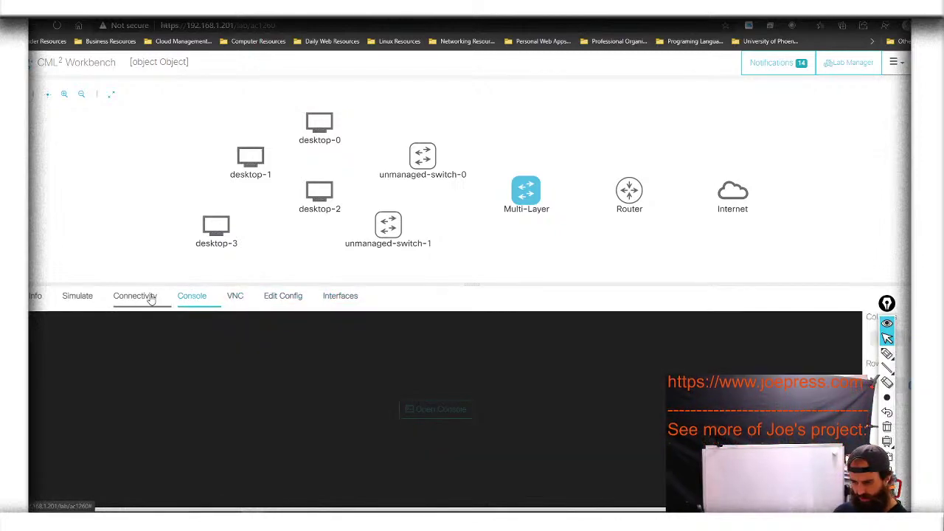
click(78, 297)
click(35, 296)
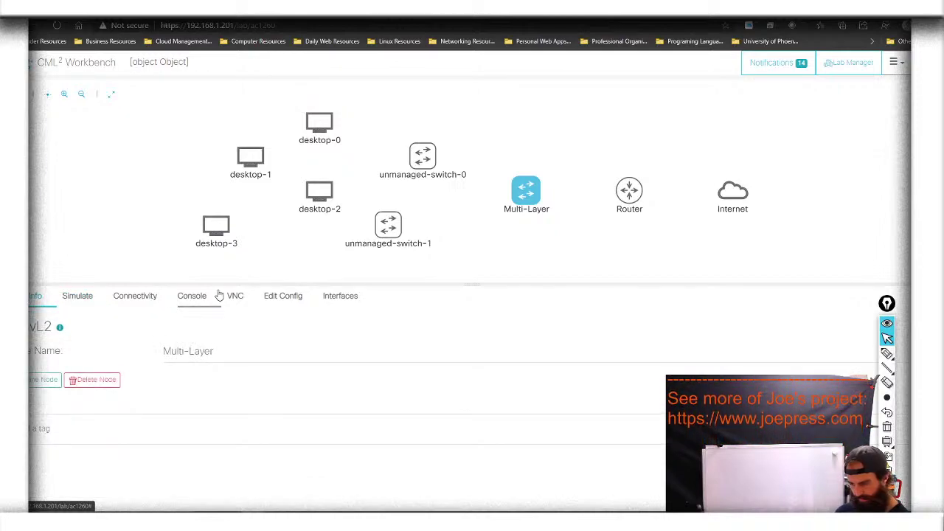
Rename unmanaged-switch-0 to Switch-1 and scroll through its interface list
click(418, 161)
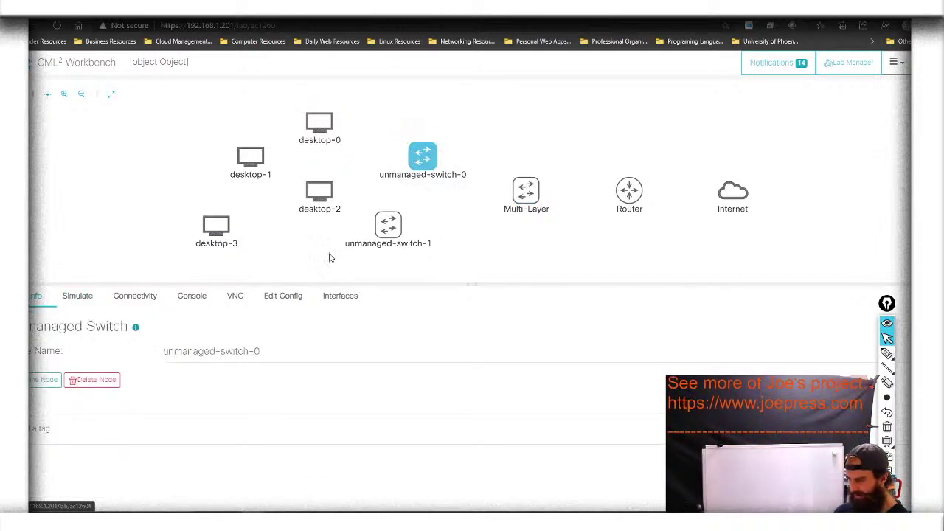
drag(263, 351, 160, 354)
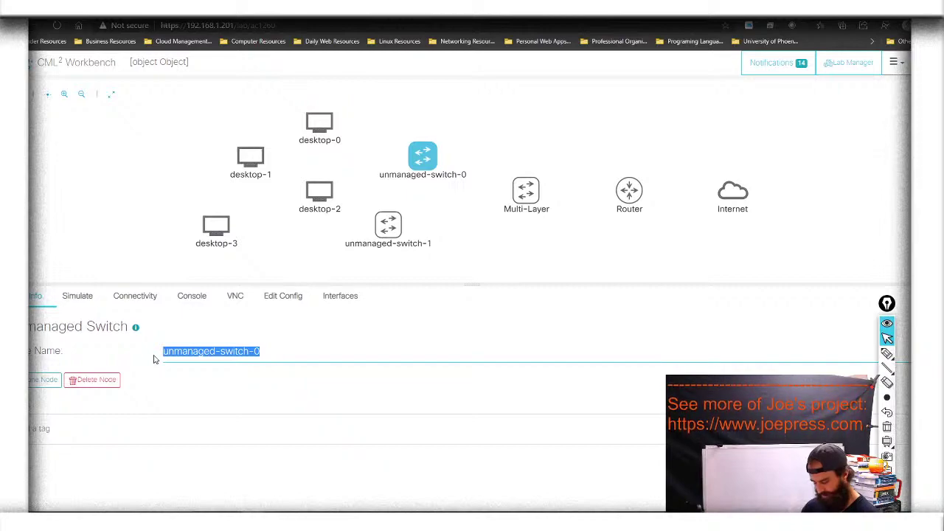
text(Switc)
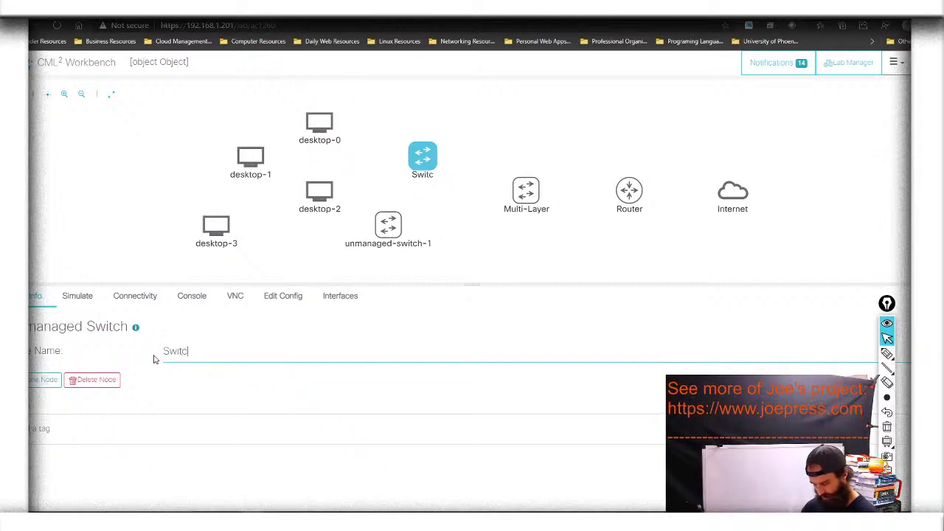
text(h-1)
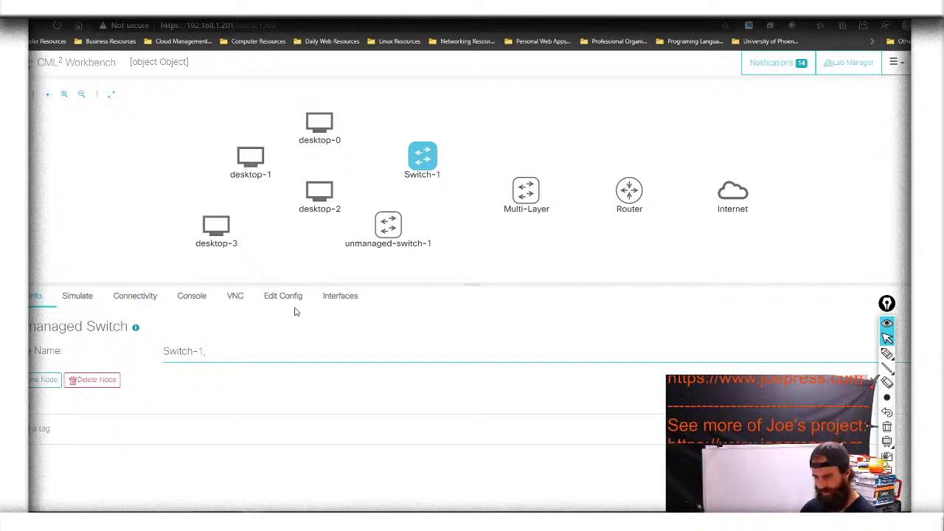
click(339, 301)
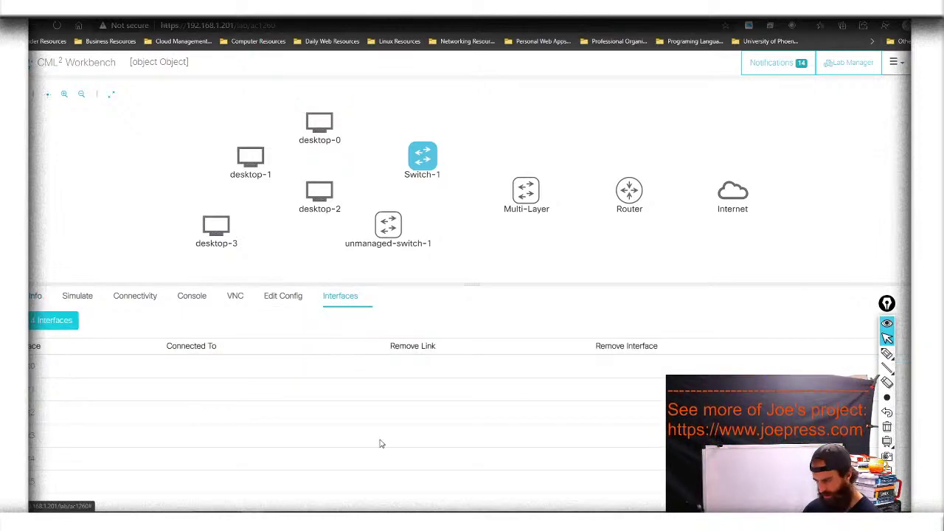
scroll(381, 443, down, 1)
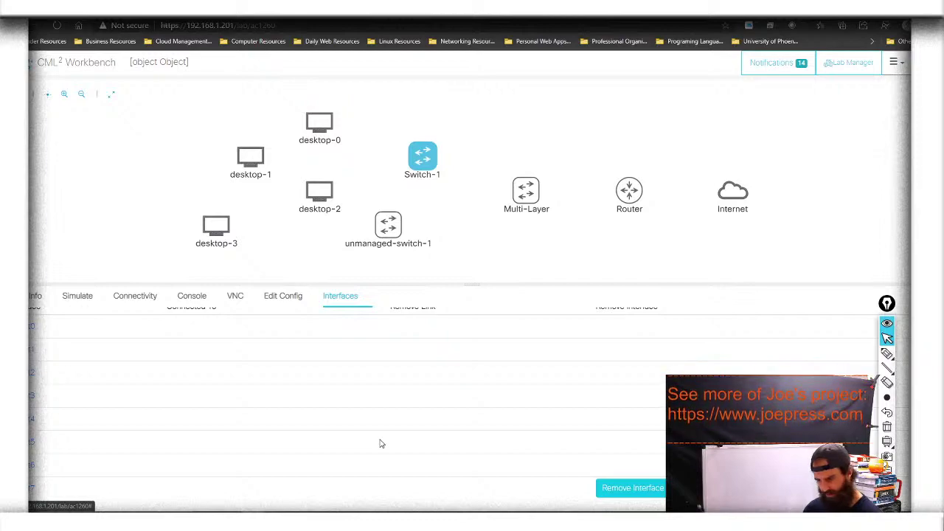
scroll(381, 443, up, 2)
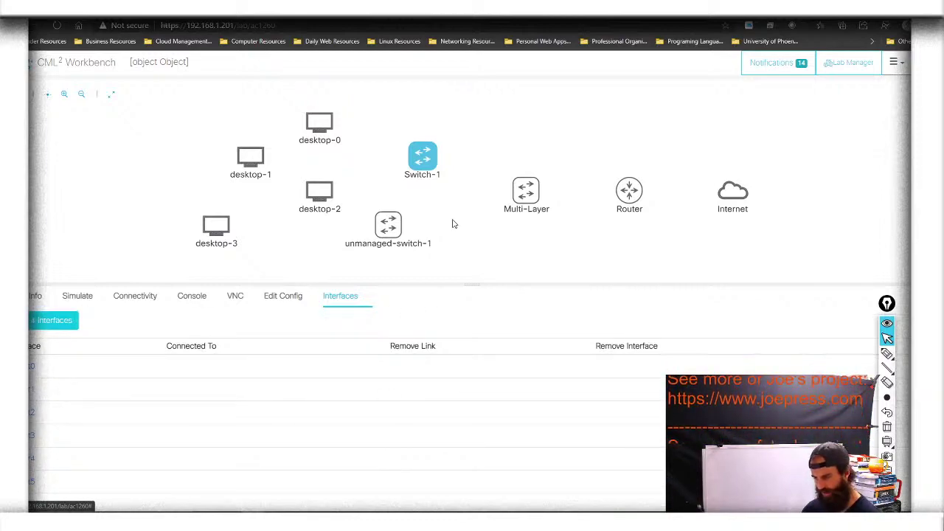
Rename unmanaged-switch-1 to Switch-2
mouse_move(389, 220)
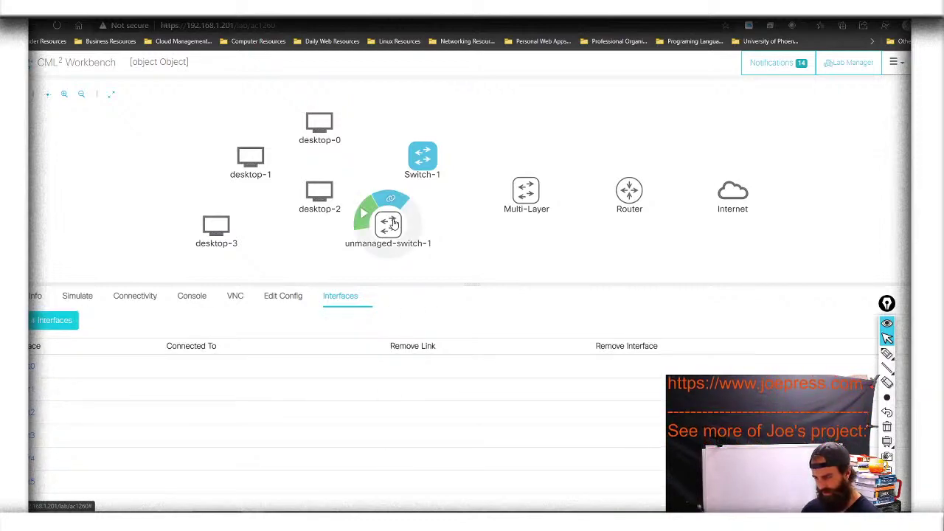
click(393, 224)
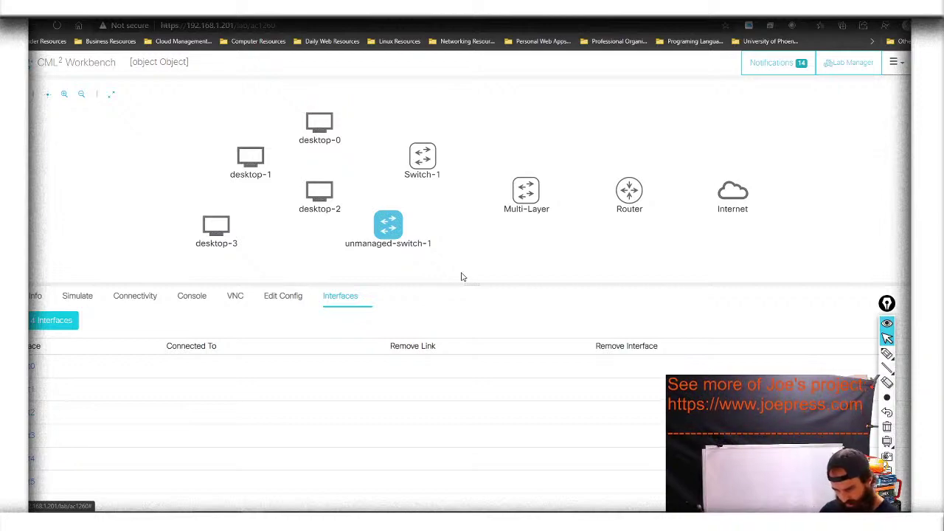
click(36, 295)
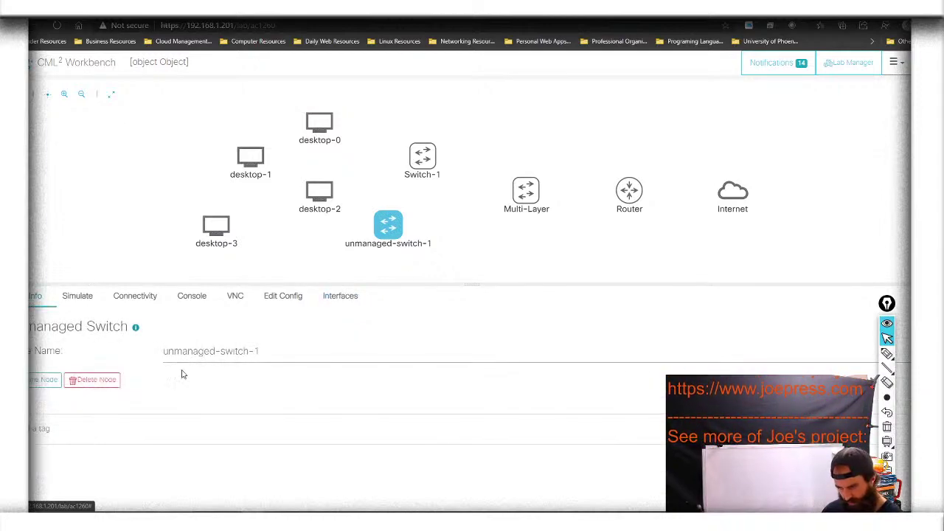
drag(261, 353, 129, 355)
text(Sw)
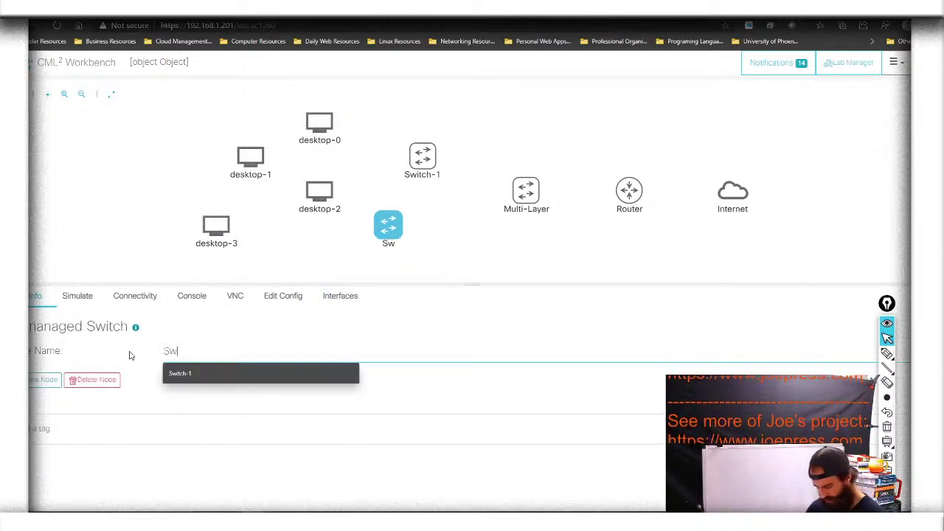
text(itch-)
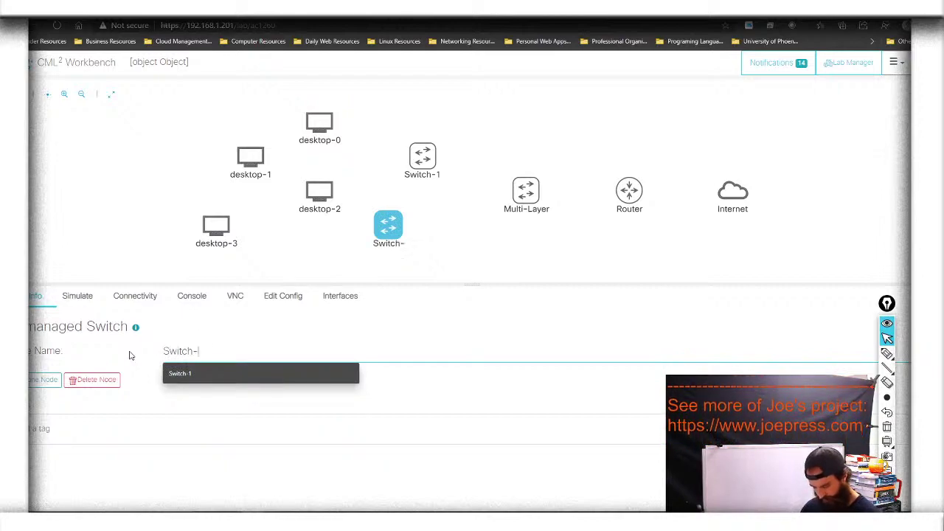
text(2)
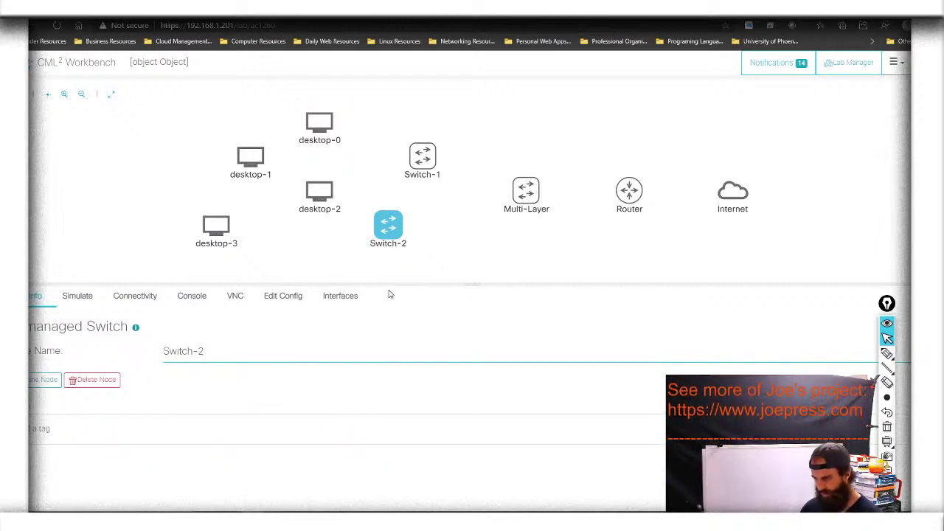
Remove GigabitEthernet1/0 and GigabitEthernet0/3 from Multi-Layer and return to its Info details
click(522, 193)
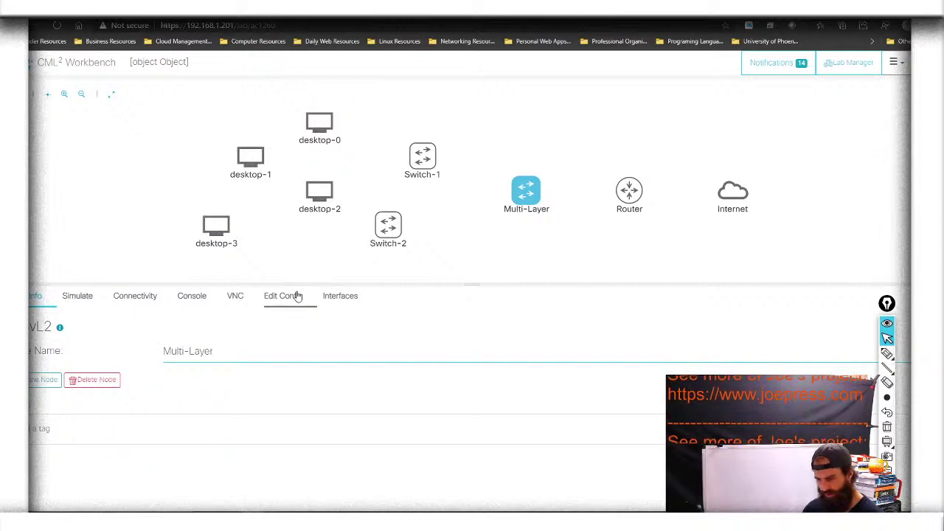
click(340, 296)
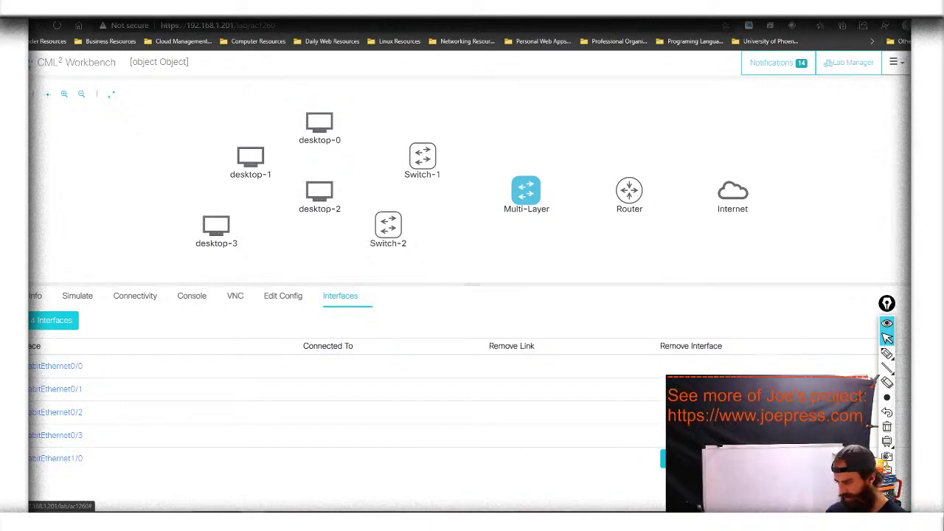
click(689, 458)
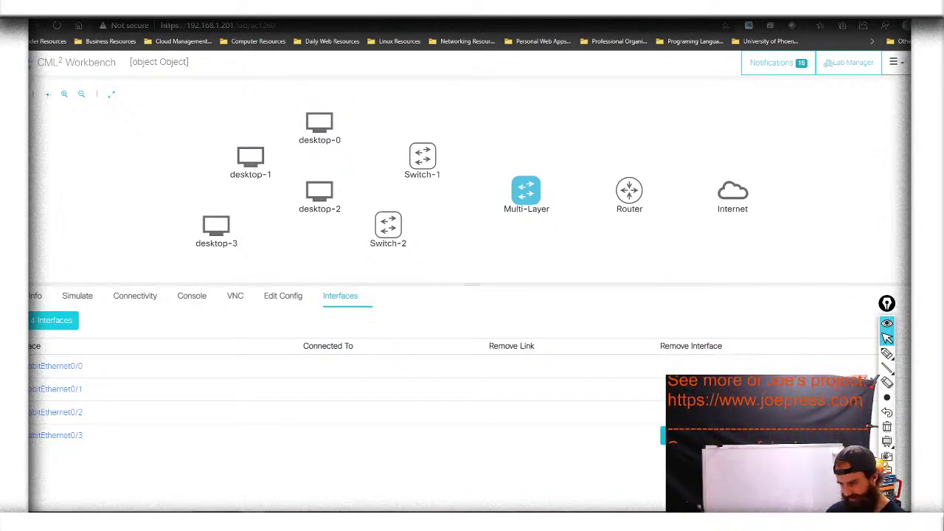
click(690, 435)
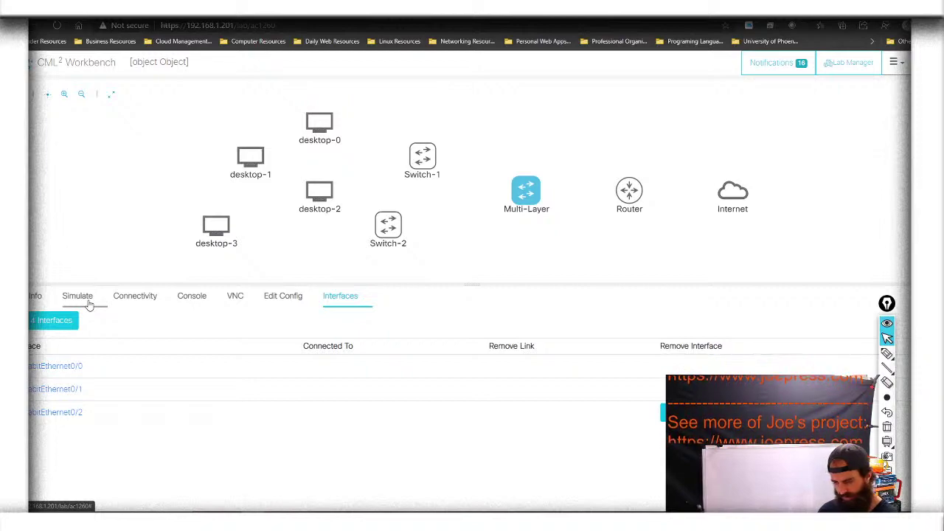
click(35, 296)
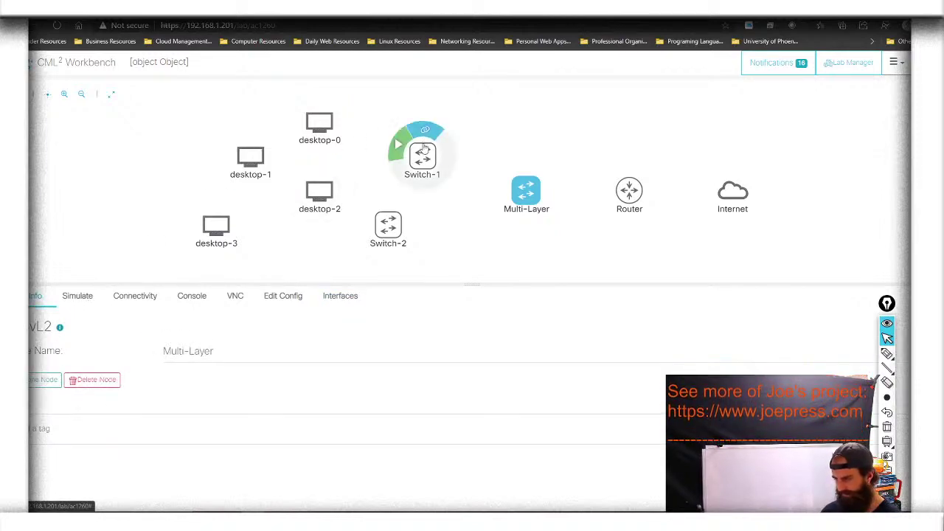
Rename desktop-0 to Sales-1 and desktop-1 to Sales-2
click(422, 155)
click(395, 233)
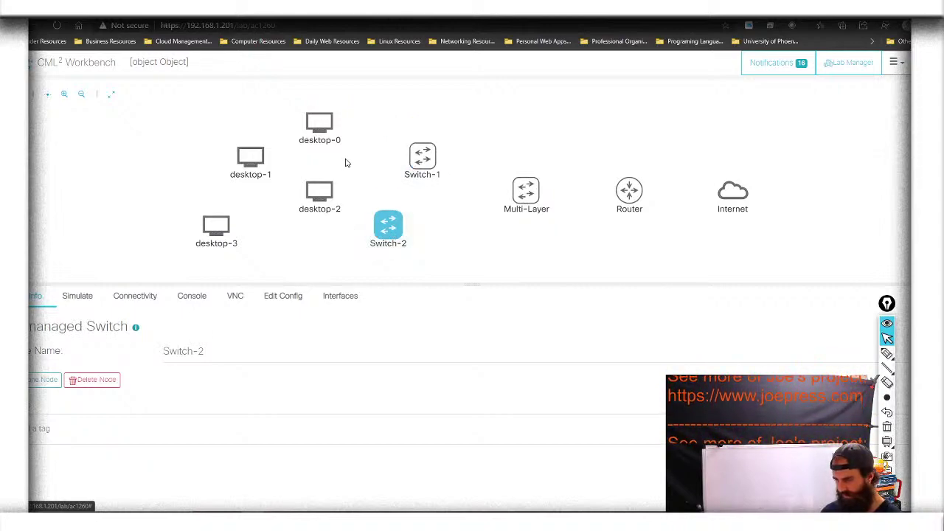
click(326, 137)
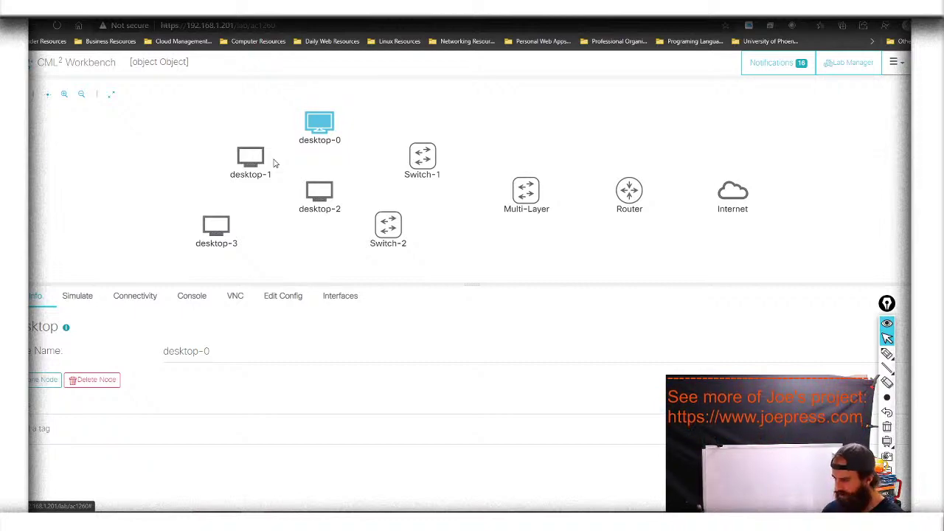
drag(207, 351, 131, 359)
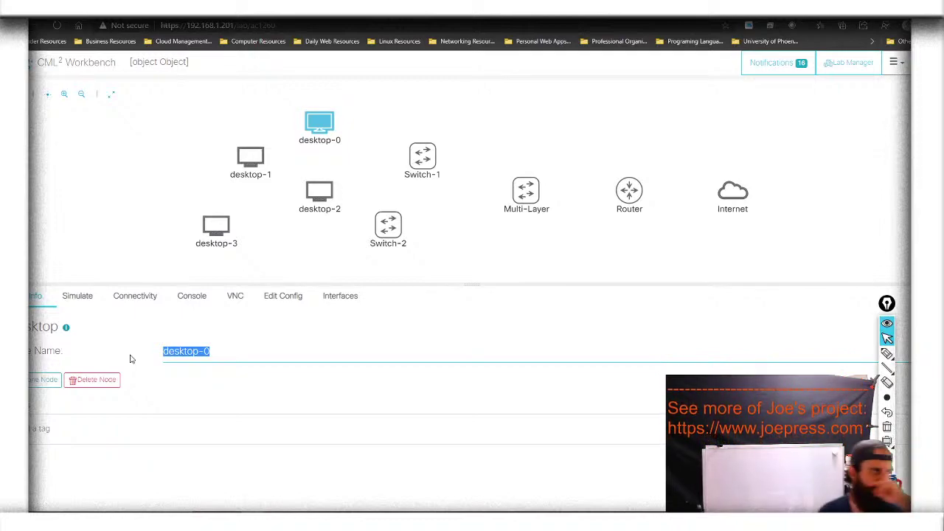
text(Sale)
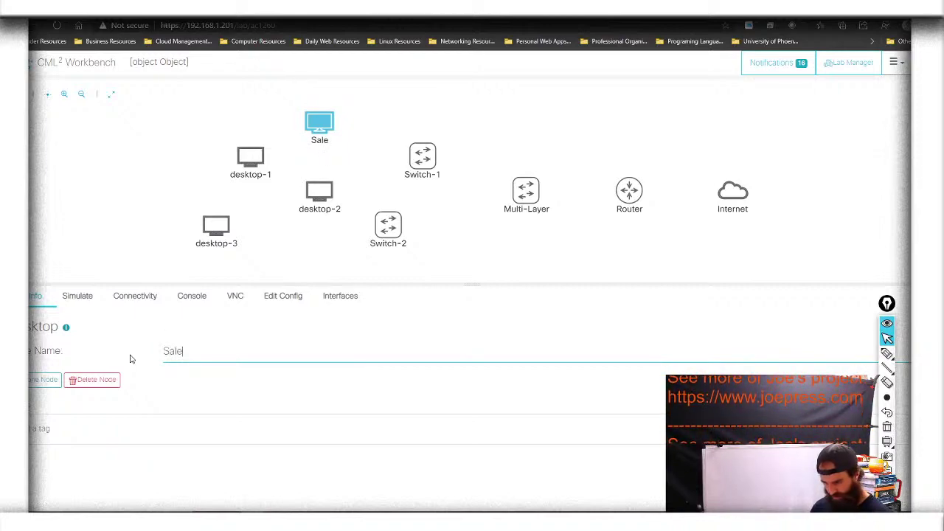
text(s-1)
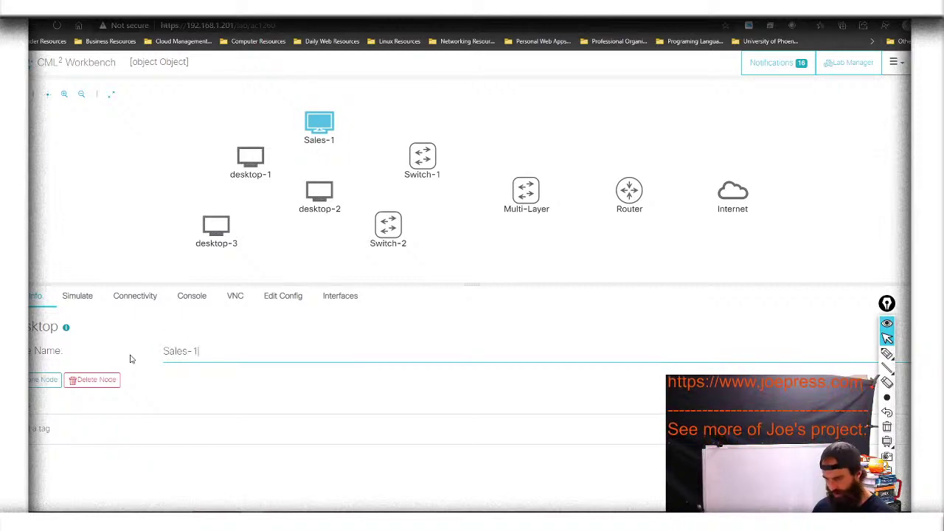
click(329, 296)
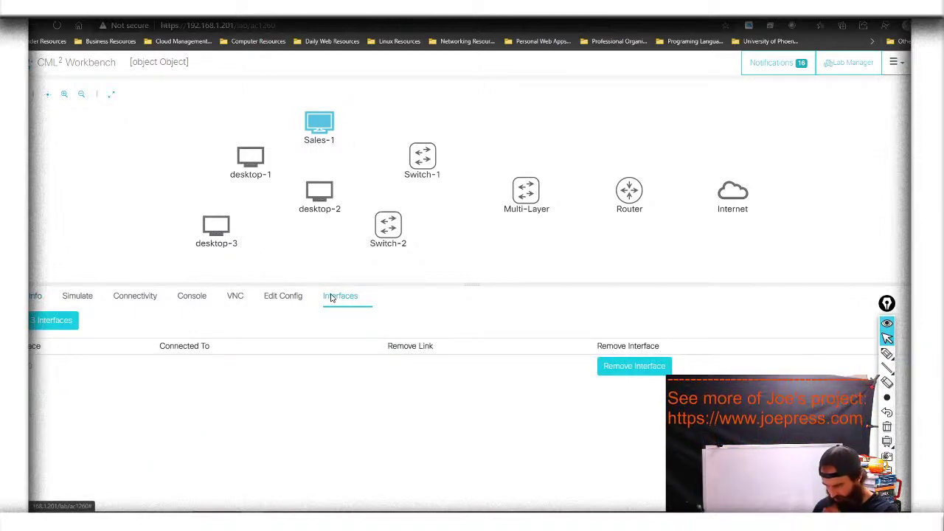
click(256, 158)
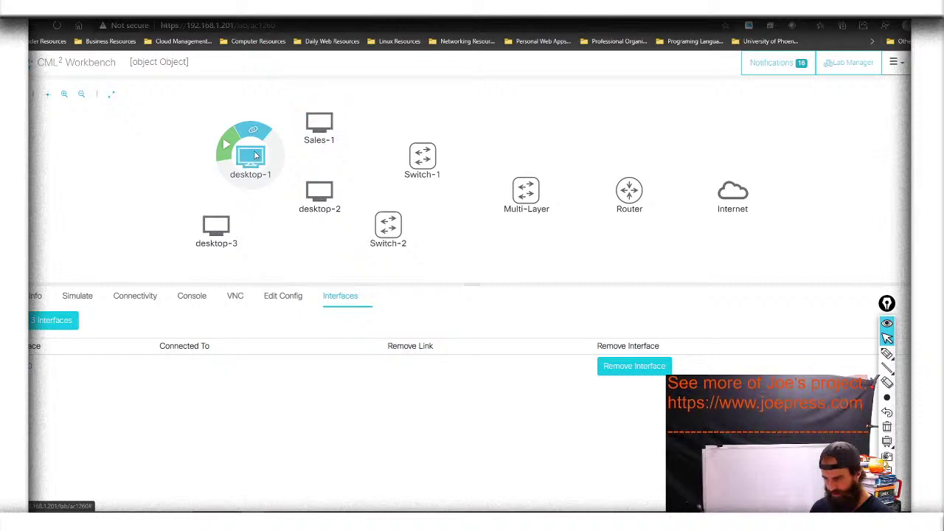
click(37, 296)
click(197, 344)
drag(213, 351, 131, 352)
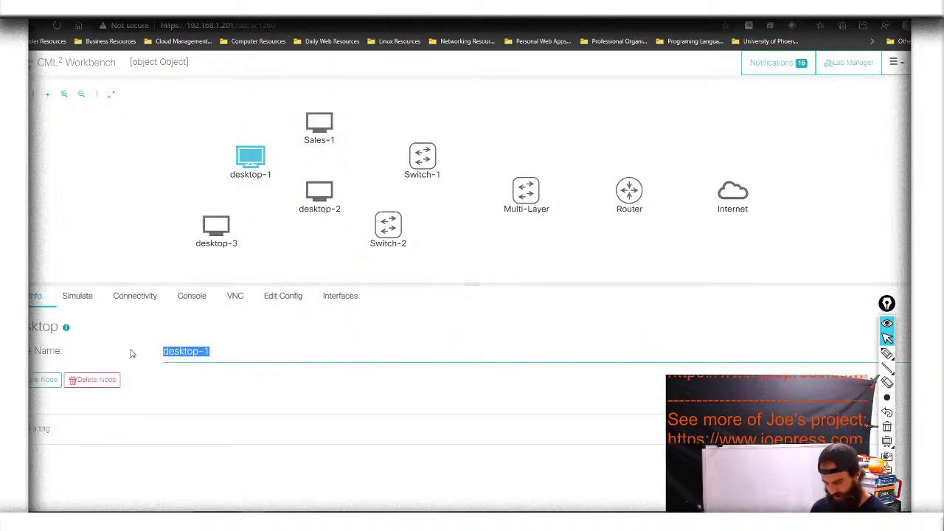
text(Sales)
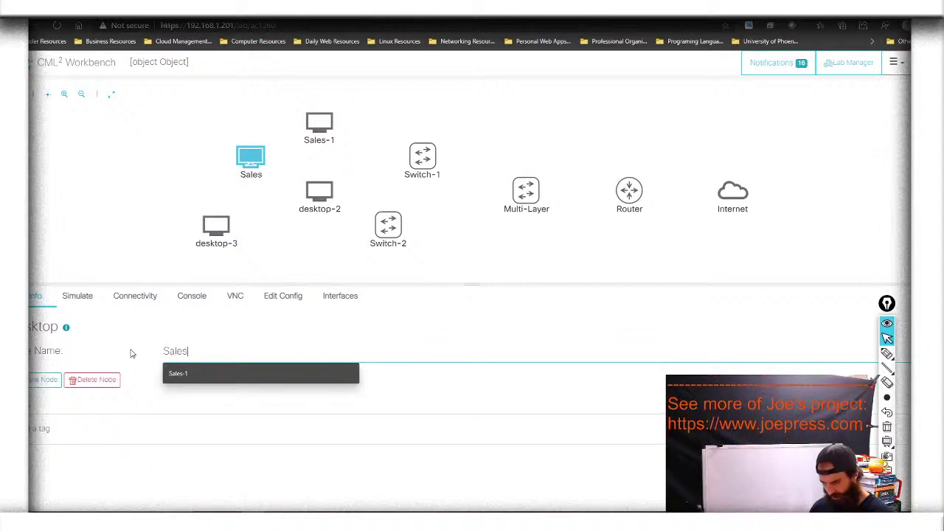
text(-2)
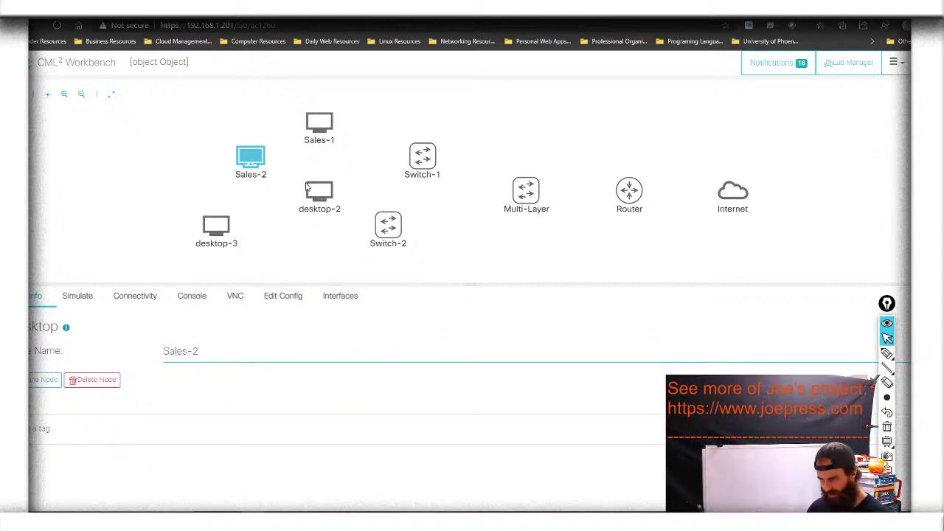
Rename desktop-2 to Production-1 and desktop-3 to Production-2, then deselect to show the lab summary
click(325, 198)
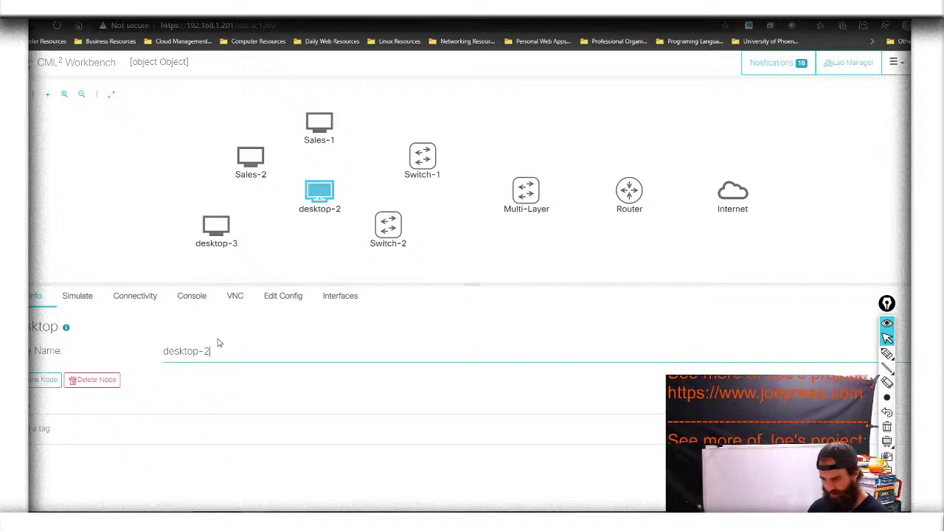
drag(218, 354, 135, 355)
text(P)
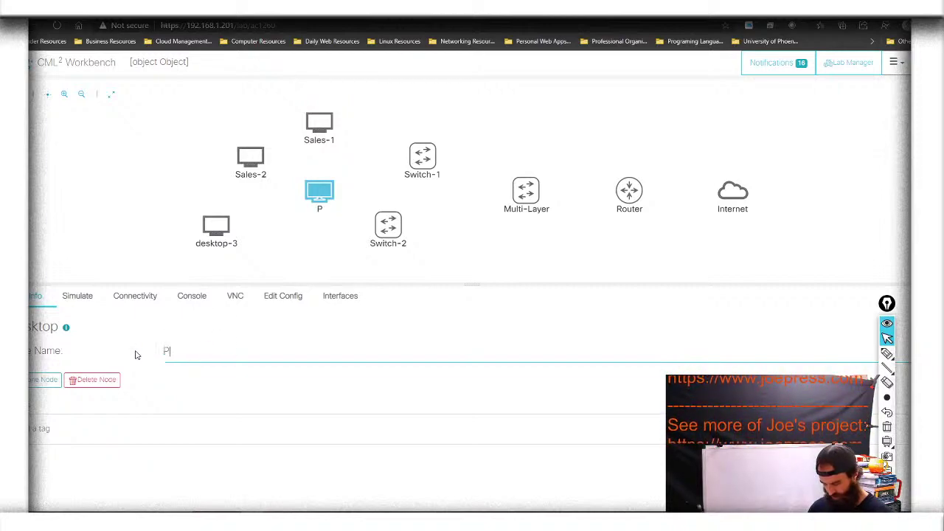
text(roducti)
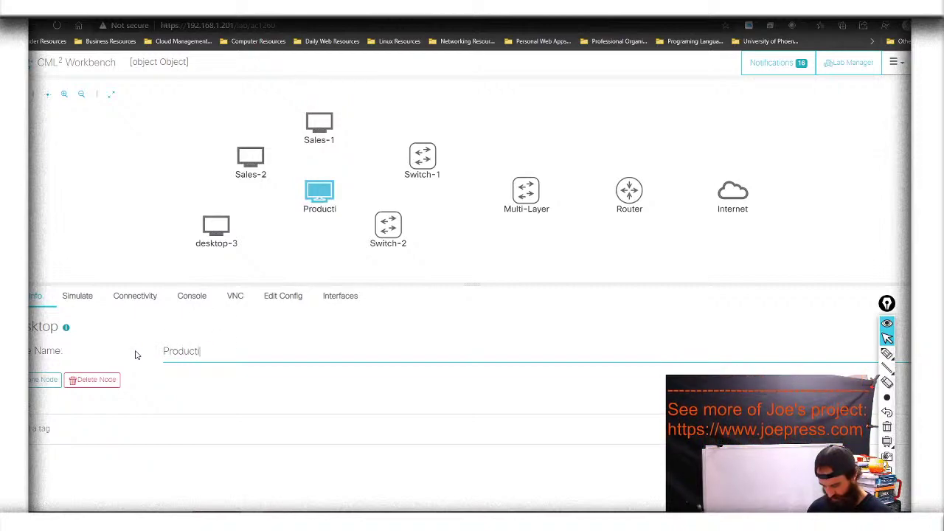
text(on-1)
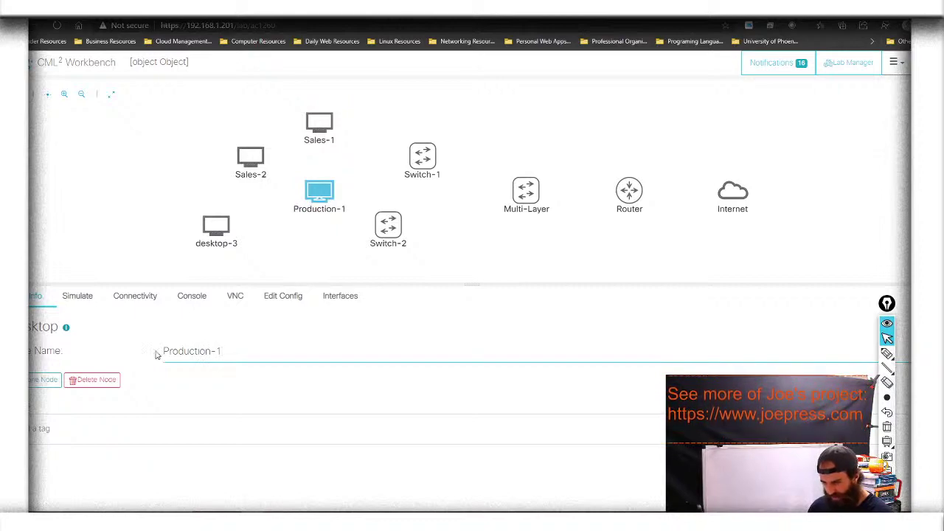
click(227, 230)
drag(228, 349, 143, 350)
text(Prod)
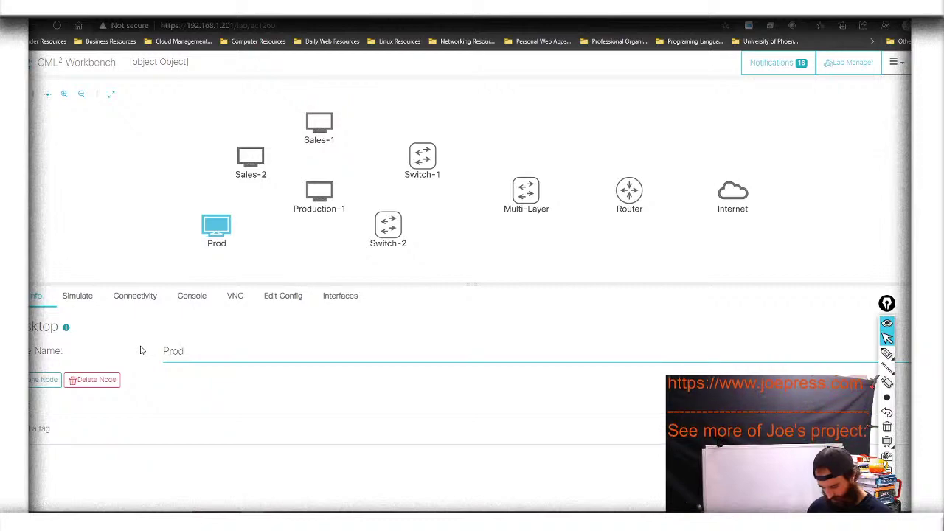
text(uction-2)
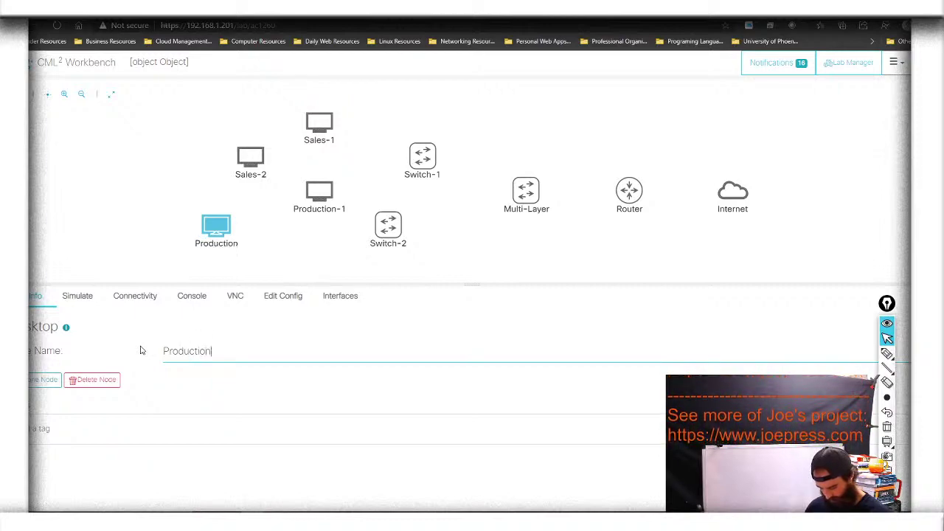
click(310, 225)
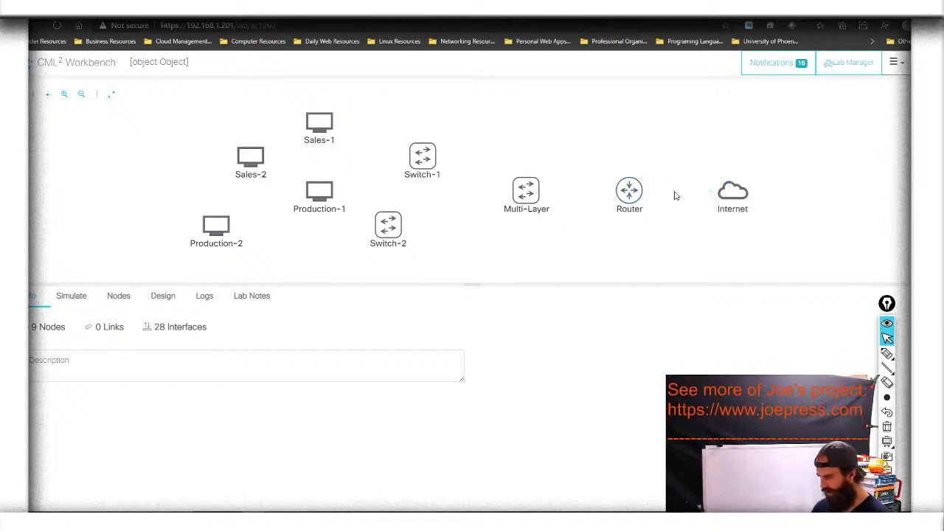
Link Router GigE0/0 to Internet, and Multi-Layer GigE0/0 to Router GigE0/1
mouse_move(632, 192)
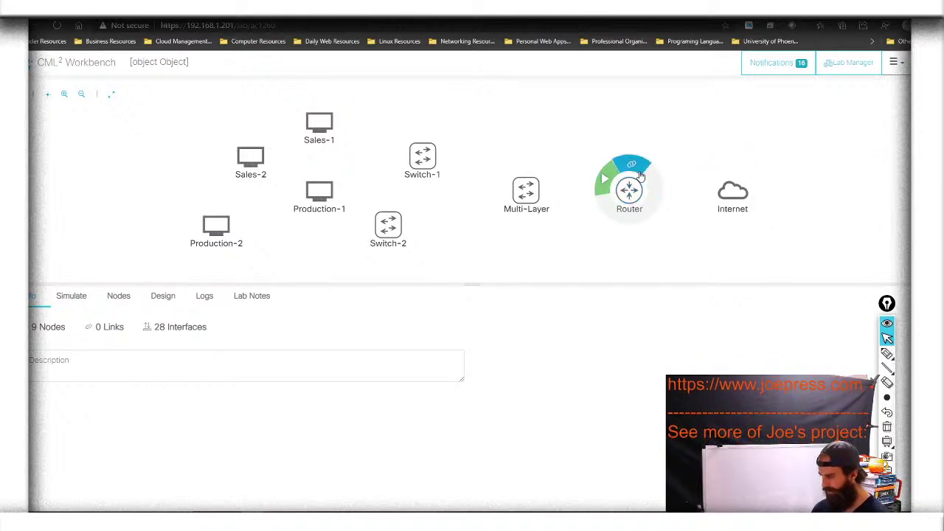
drag(641, 174, 737, 193)
click(760, 176)
click(831, 174)
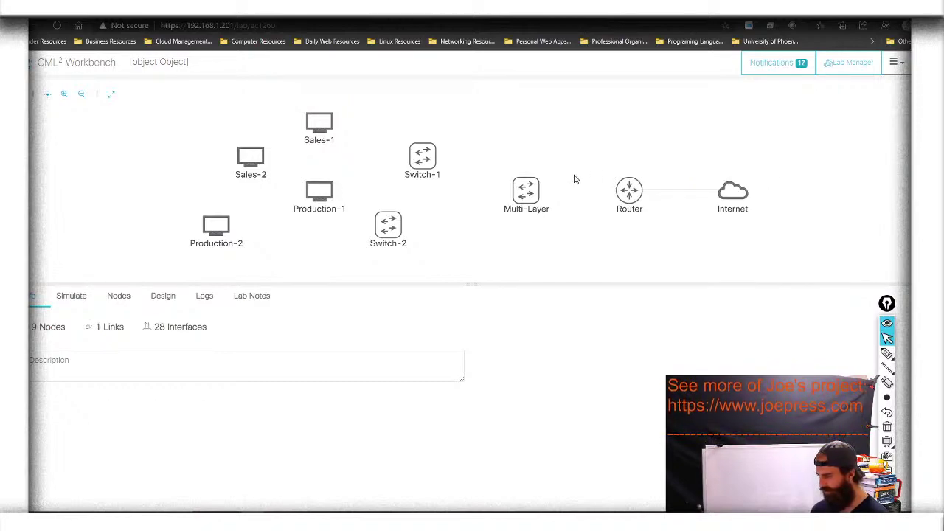
mouse_move(522, 187)
drag(538, 174, 629, 191)
click(660, 174)
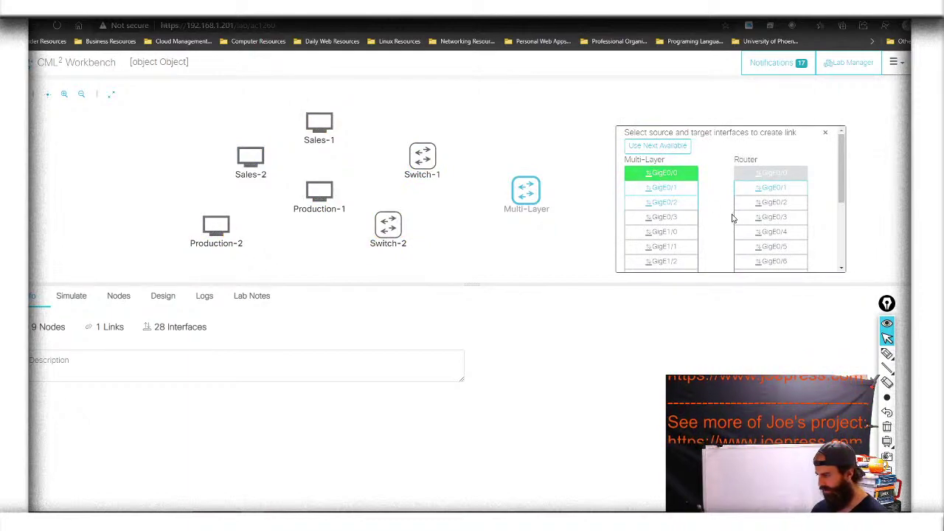
click(765, 189)
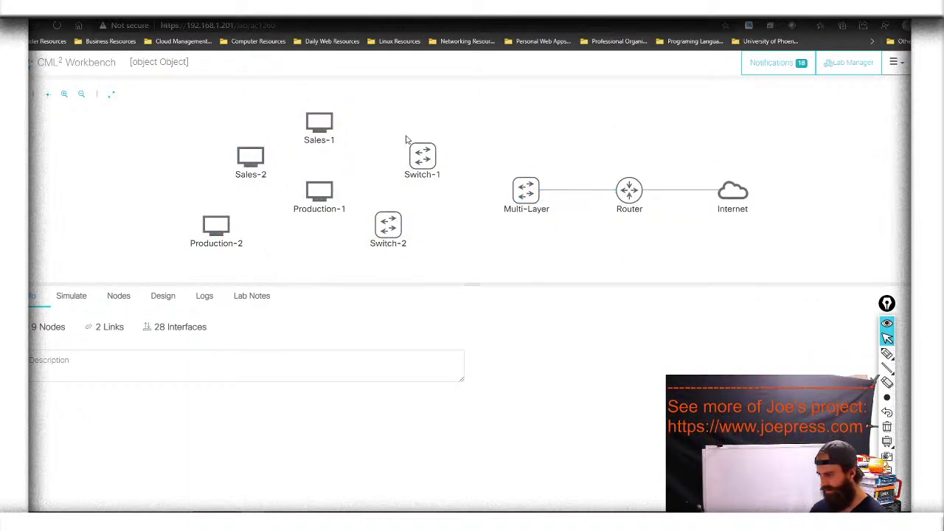
Connect Switch-1 port0 to Multi-Layer GigE0/1 and Switch-2 port0 to Multi-Layer GigE0/2
mouse_move(422, 155)
drag(433, 140, 526, 190)
click(588, 173)
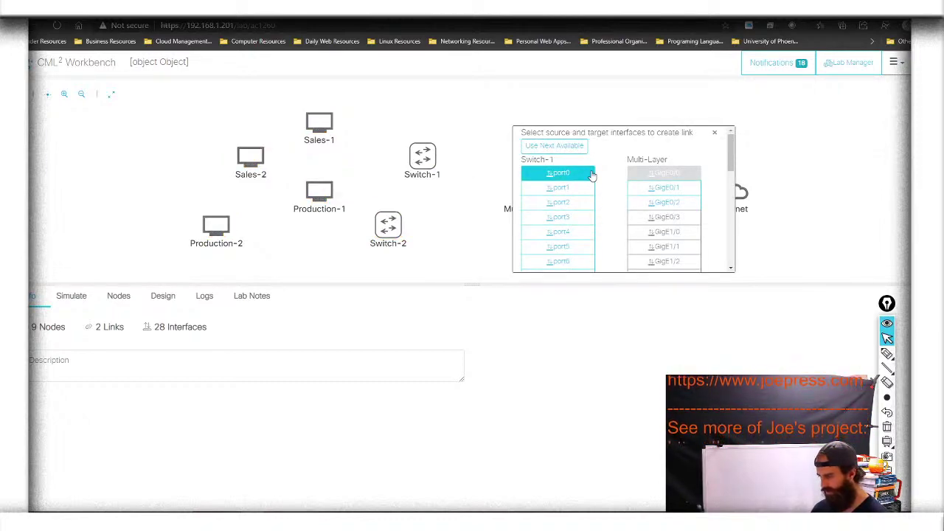
click(668, 187)
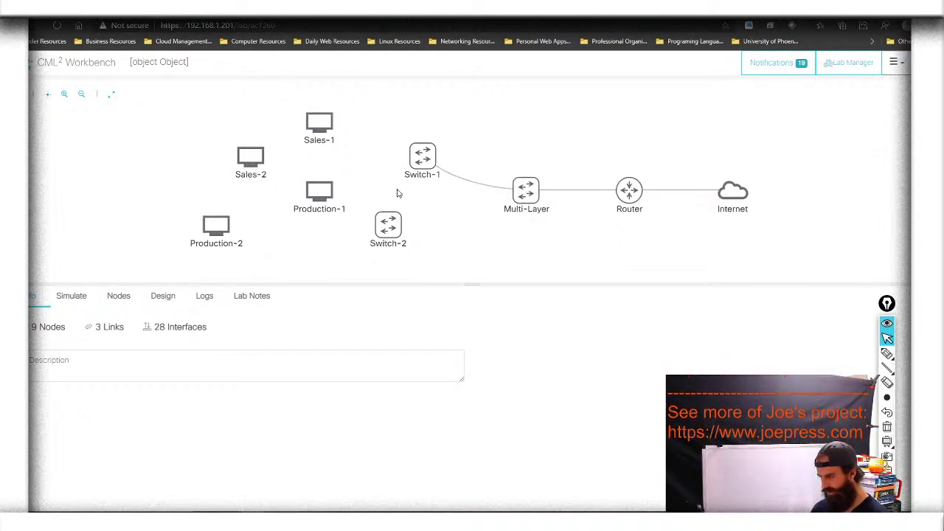
mouse_move(388, 217)
drag(389, 201, 525, 191)
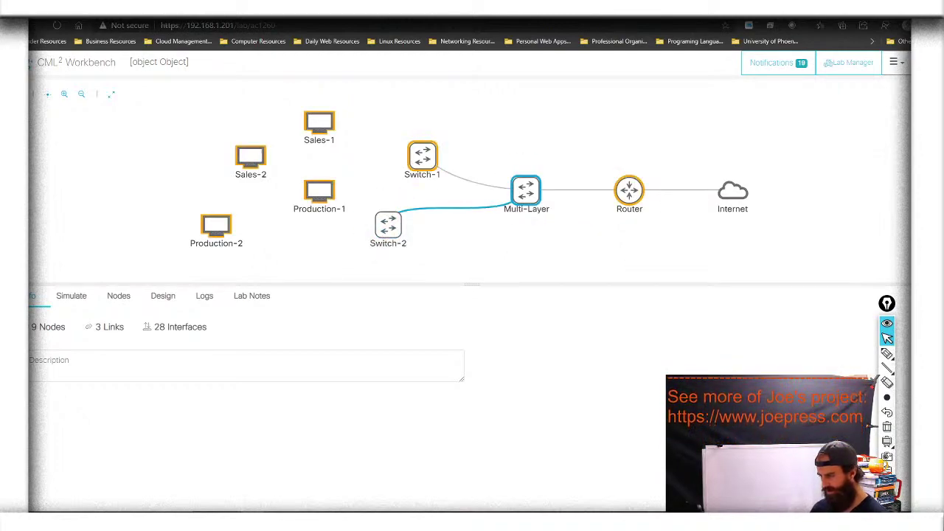
click(558, 175)
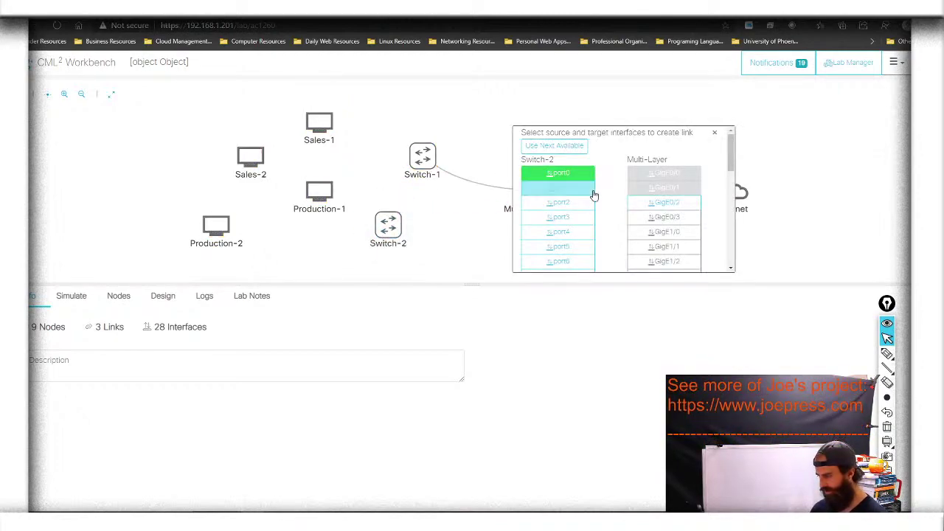
click(640, 204)
Cable Sales-1 and Sales-2 eth0 to Switch-1 ports 1 and 2
mouse_move(321, 124)
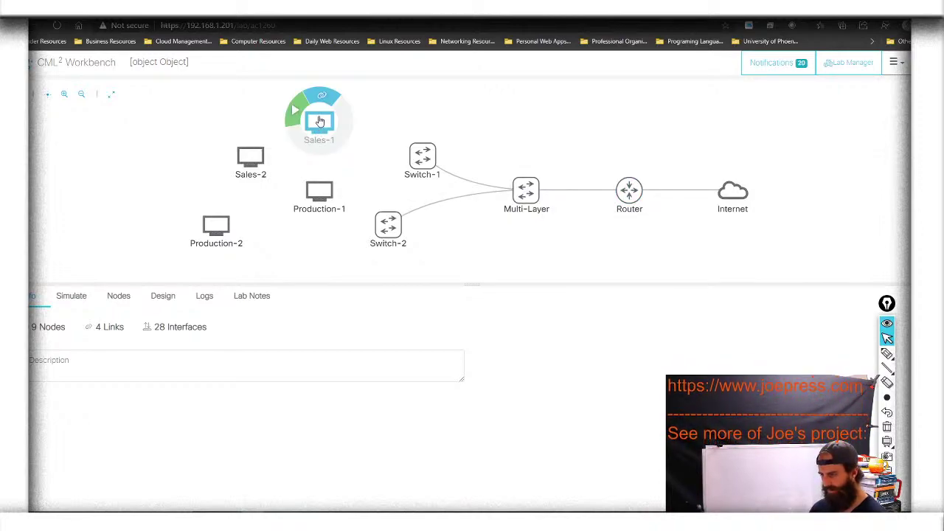
drag(322, 94, 421, 157)
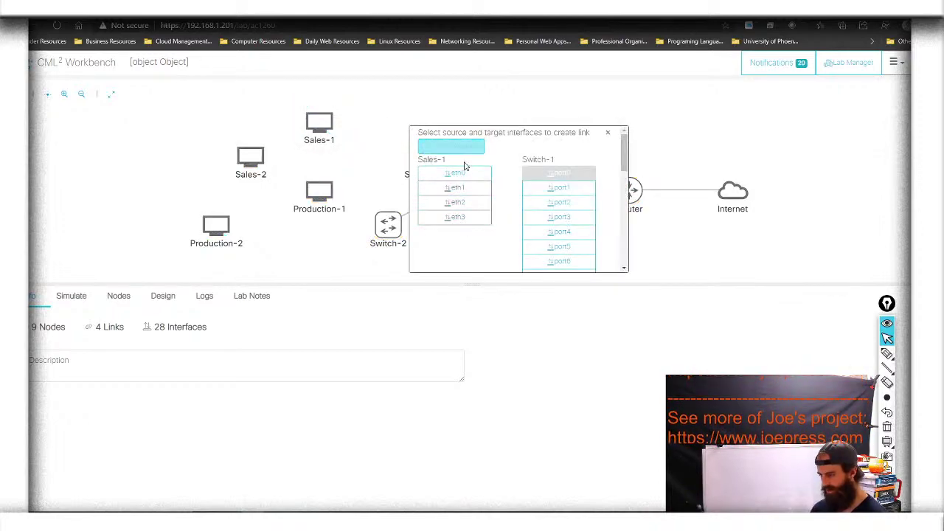
click(477, 177)
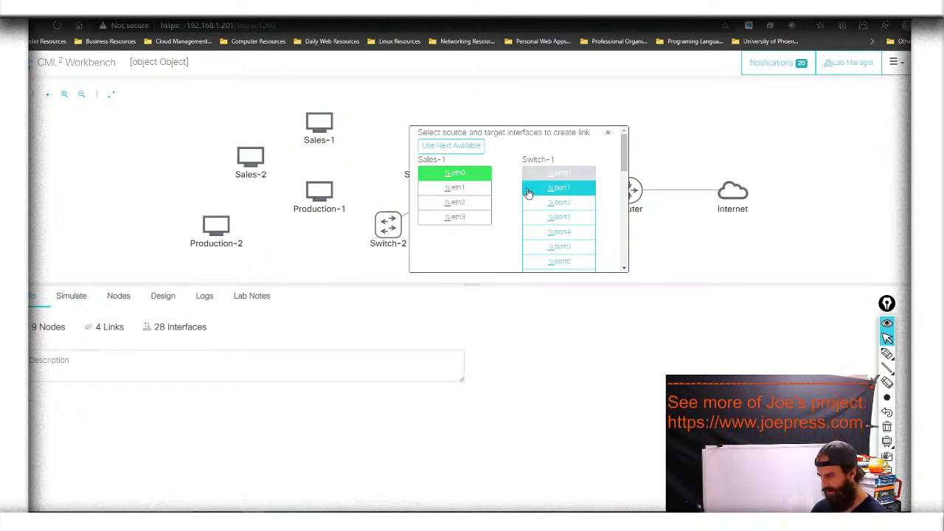
click(528, 189)
mouse_move(254, 148)
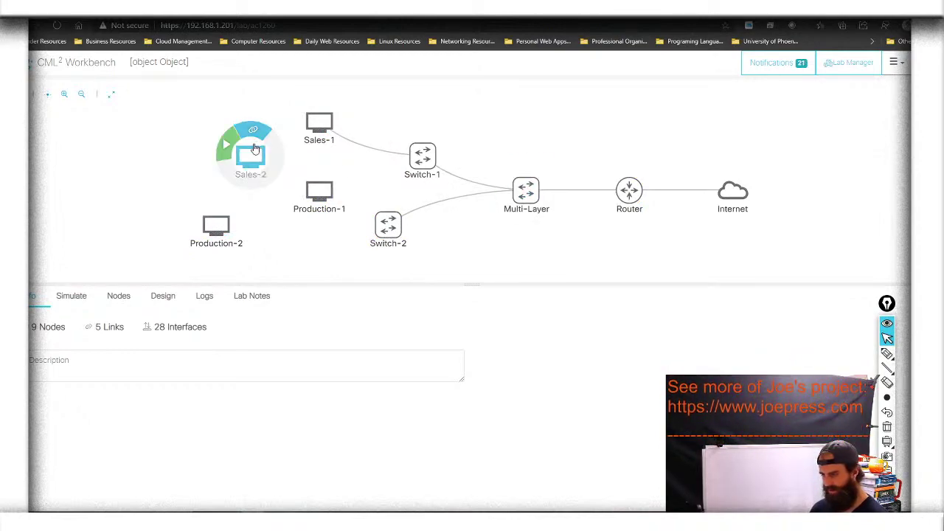
drag(253, 131, 422, 156)
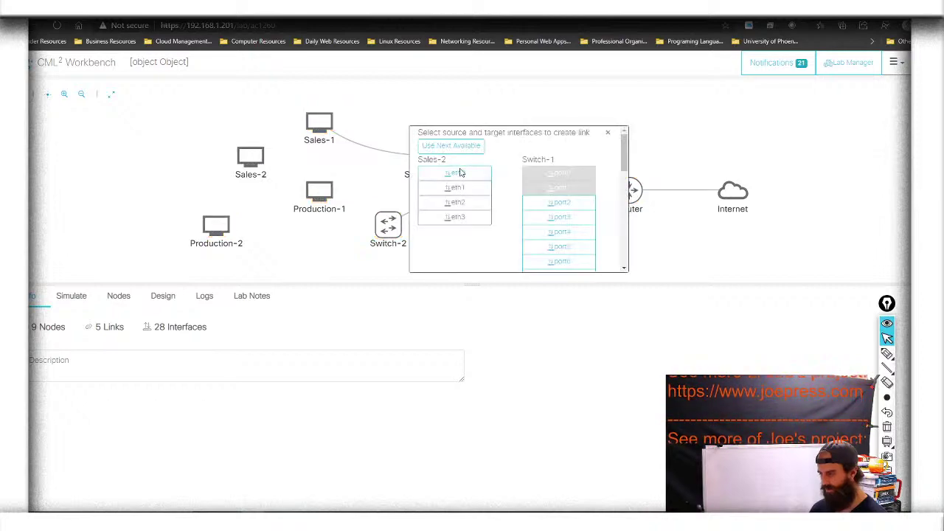
click(458, 171)
click(558, 203)
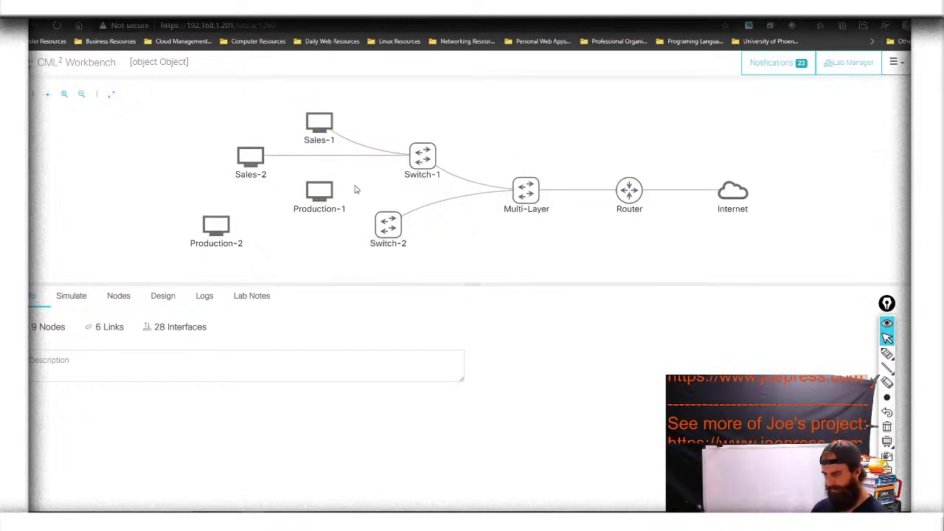
Cable Production-1 and Production-2 eth0 to Switch-2 ports 1 and 2
mouse_move(334, 191)
drag(330, 171, 388, 223)
click(420, 172)
click(511, 192)
mouse_move(218, 210)
drag(218, 208, 405, 225)
click(420, 172)
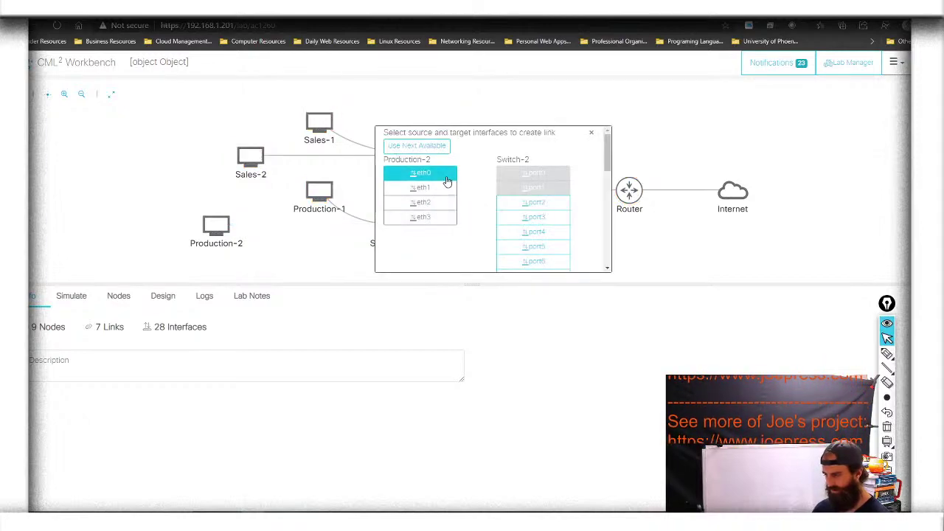
click(519, 204)
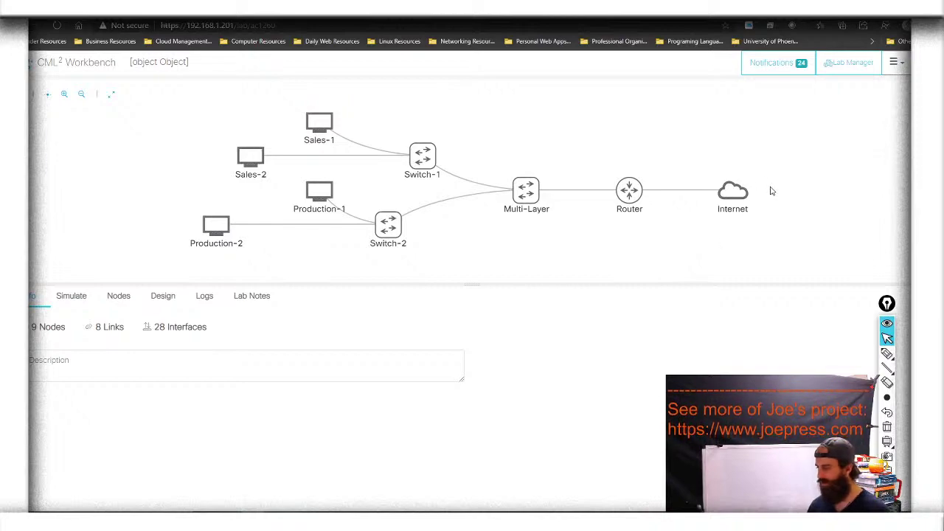
Start the Internet node, then the Router node, and move the annotation toolbar up slightly
mouse_move(741, 190)
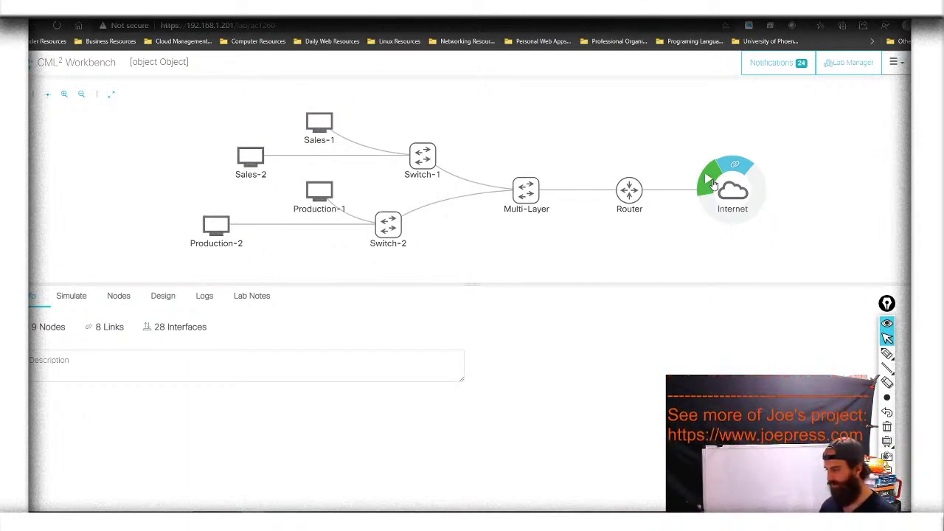
click(713, 184)
mouse_move(616, 188)
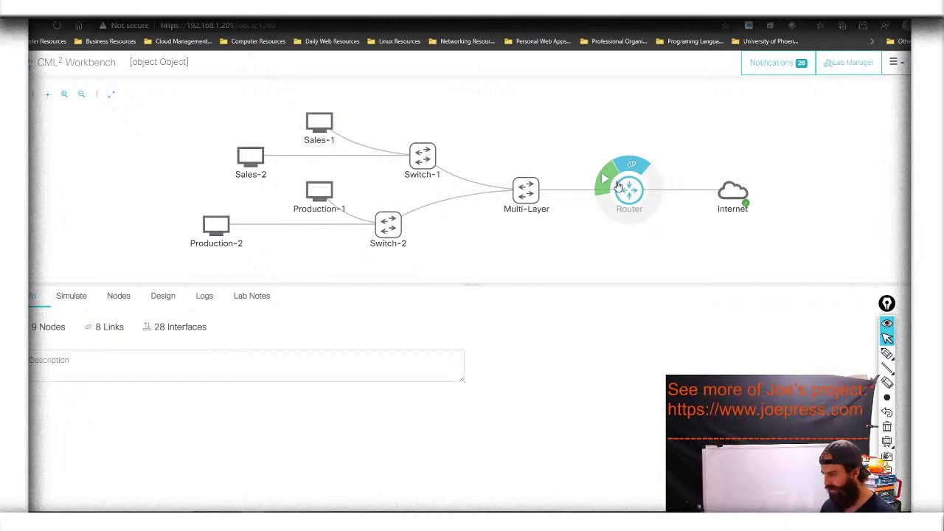
click(610, 182)
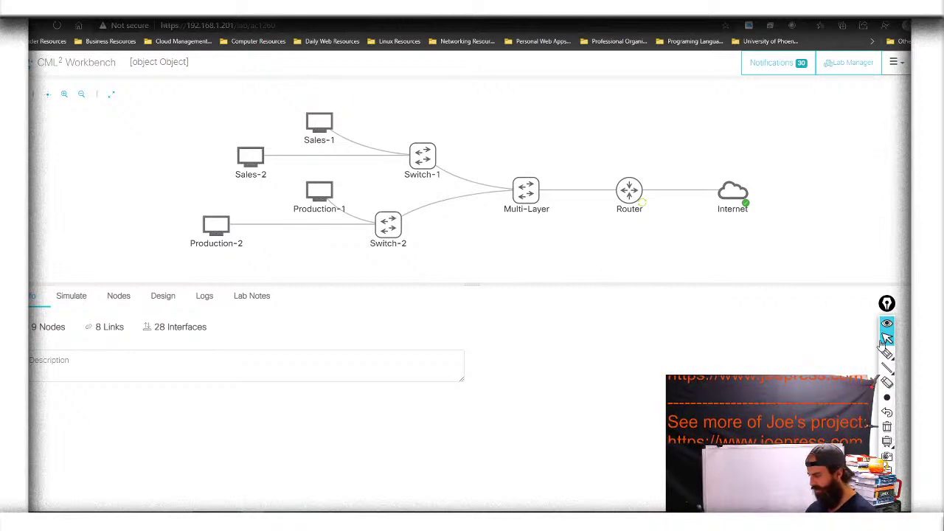
drag(887, 304, 879, 231)
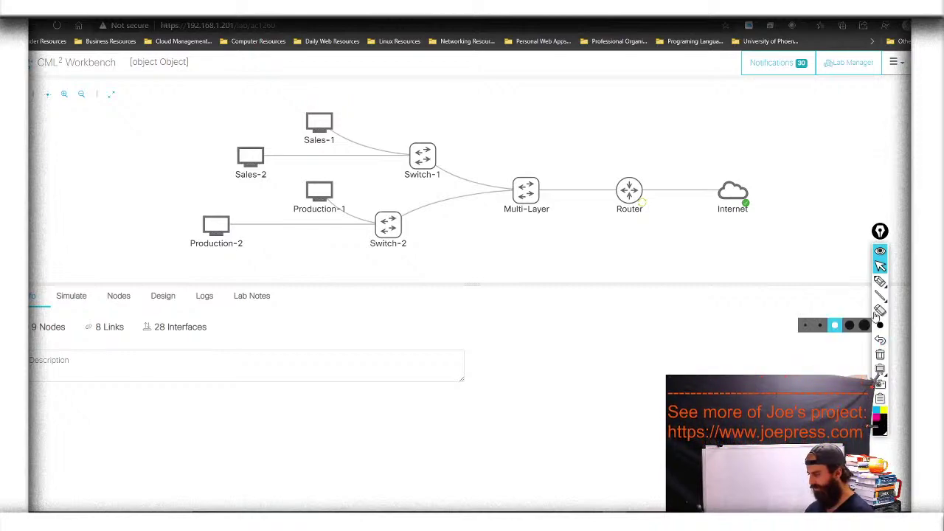
Add text annotations 'NAT' above and 'DHCP' below the Internet cloud
mouse_move(882, 286)
click(895, 281)
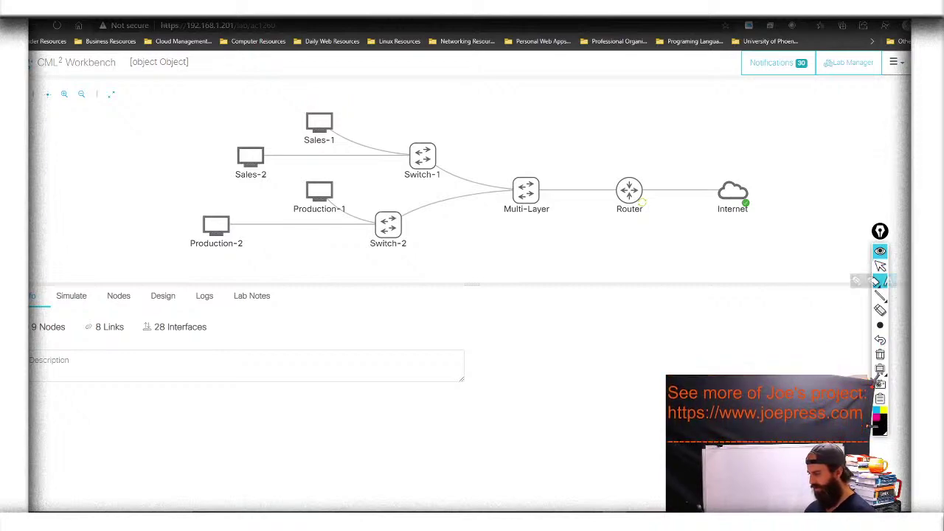
click(711, 160)
text(NAT)
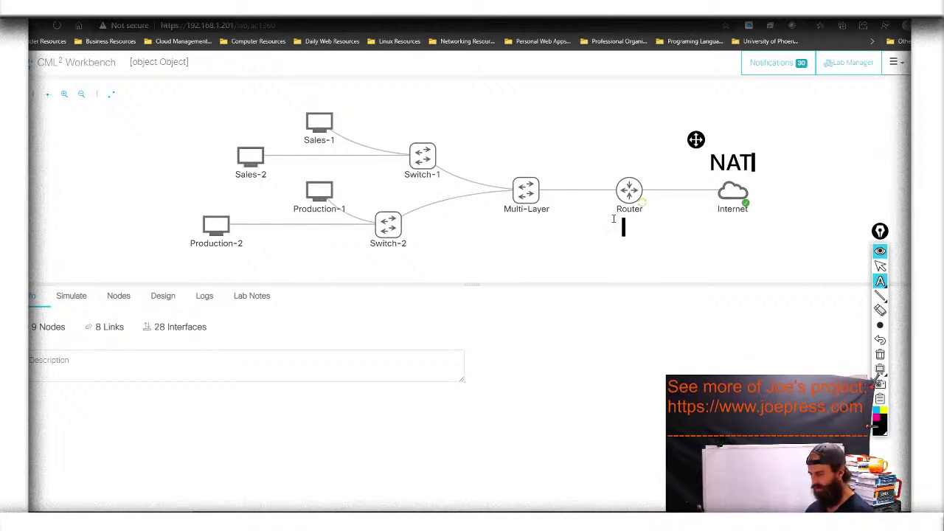
key(Escape)
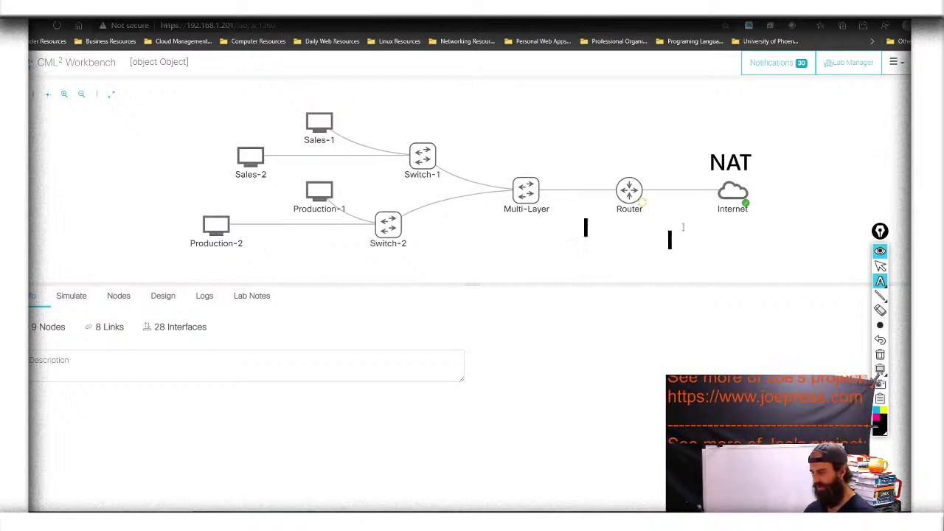
click(718, 216)
text(DHCP)
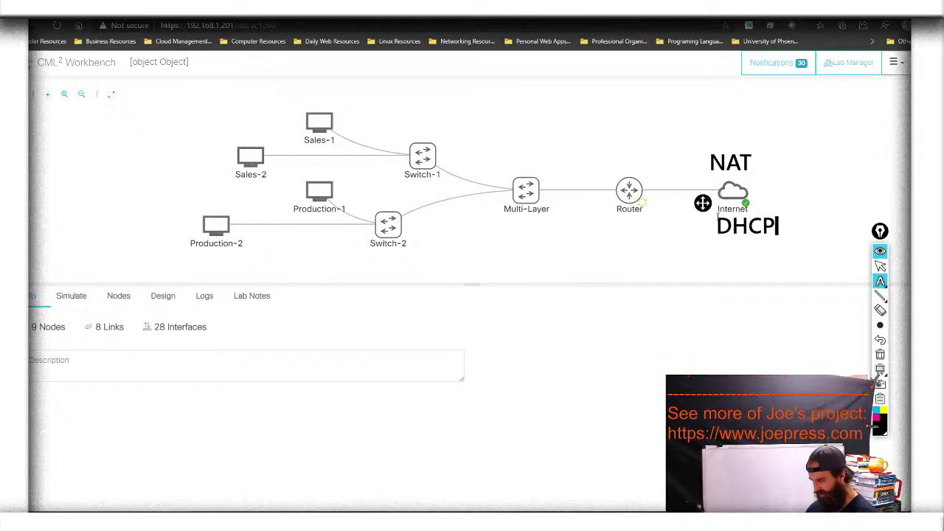
click(681, 234)
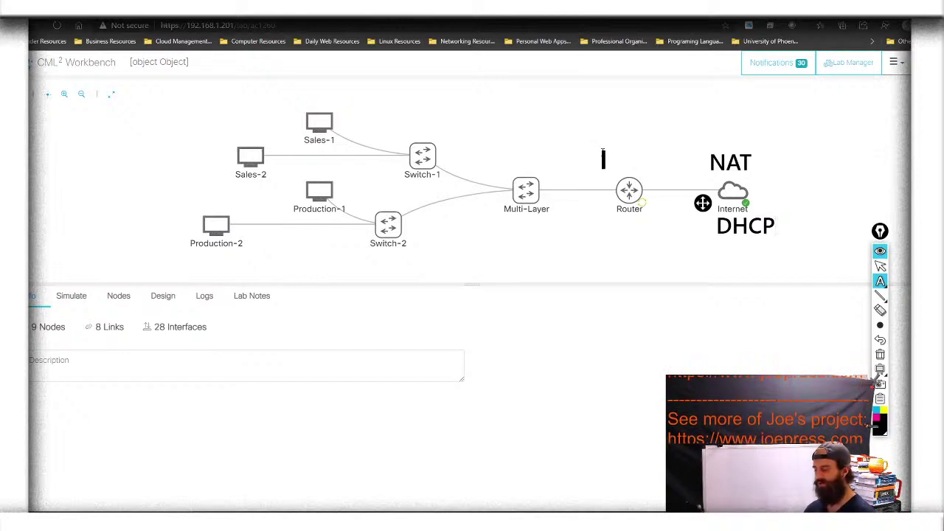
mouse_move(878, 283)
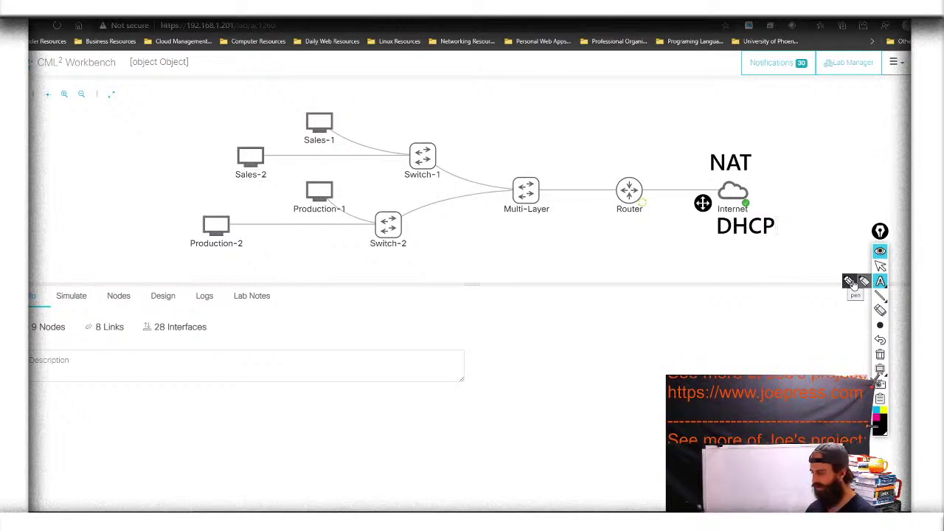
Draw a yellow freehand bar from Router toward the Internet cloud, then place a text label below Router
click(851, 282)
click(882, 415)
mouse_move(637, 168)
mouse_down()
mouse_move(641, 212)
mouse_move(643, 178)
mouse_move(729, 193)
mouse_move(719, 186)
mouse_move(725, 175)
mouse_move(752, 170)
mouse_up()
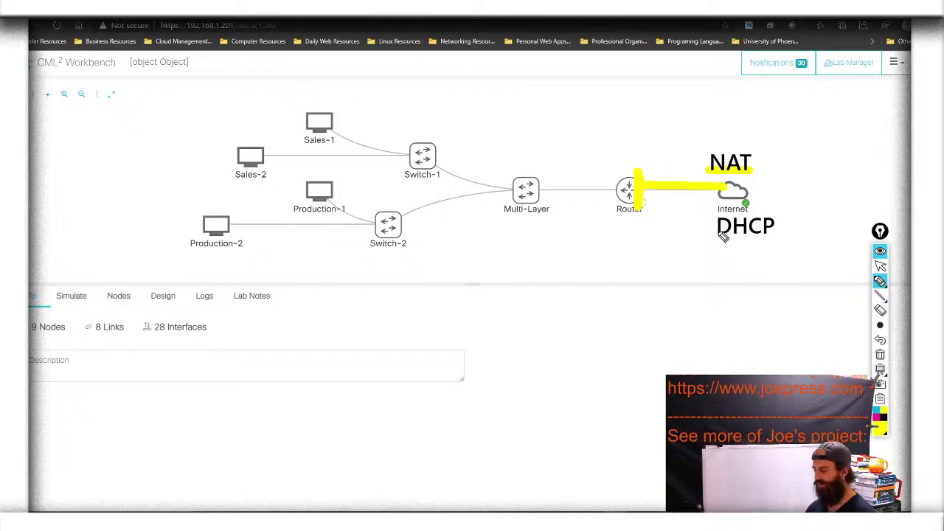
click(880, 280)
click(903, 283)
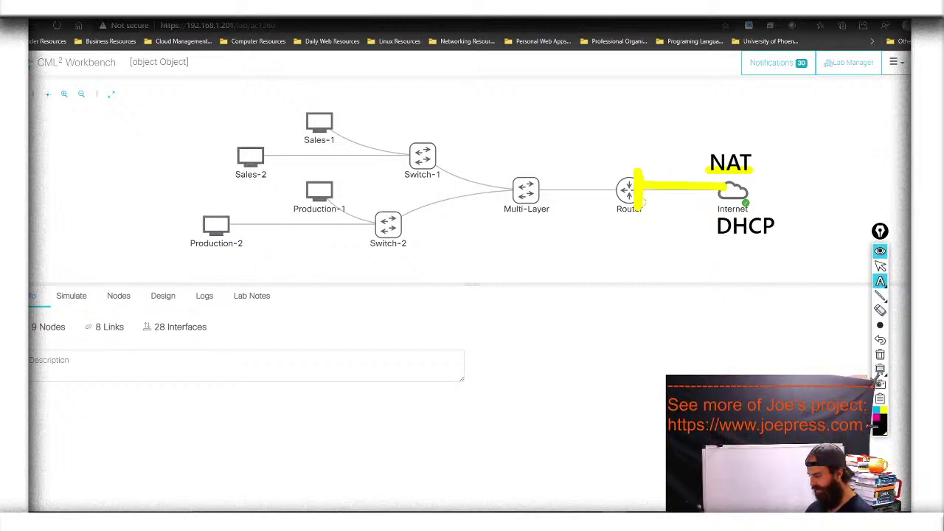
click(639, 280)
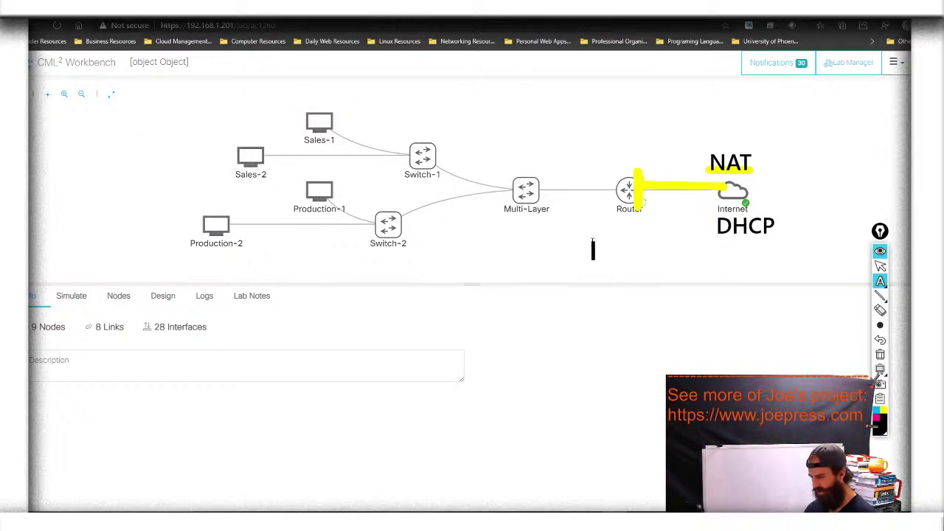
Label '192.168.255.0' below Router and underline it in yellow
click(592, 242)
text(192.15)
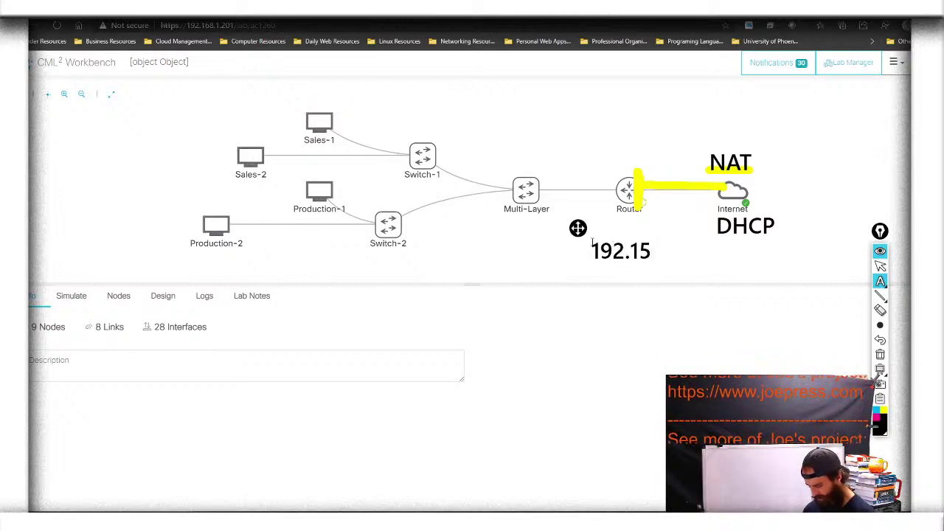
key(BackSpace)
text(68)
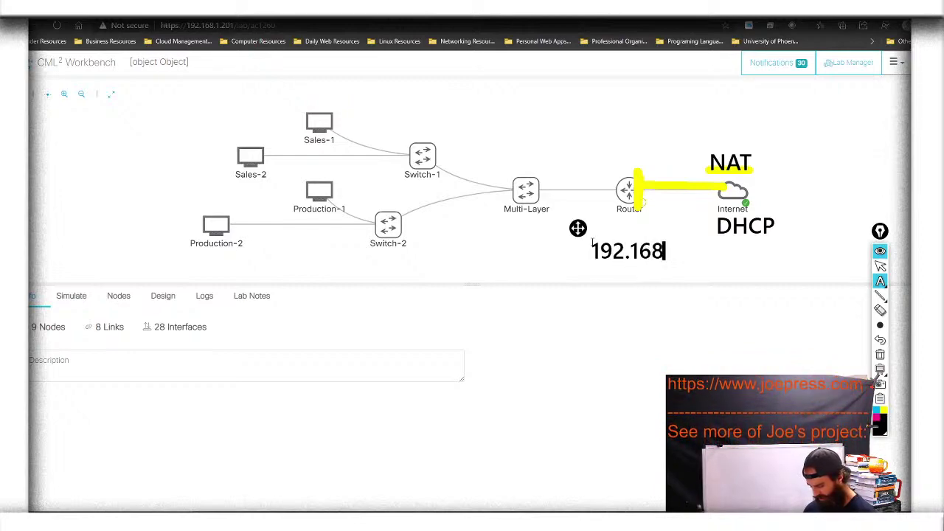
text(.255.0)
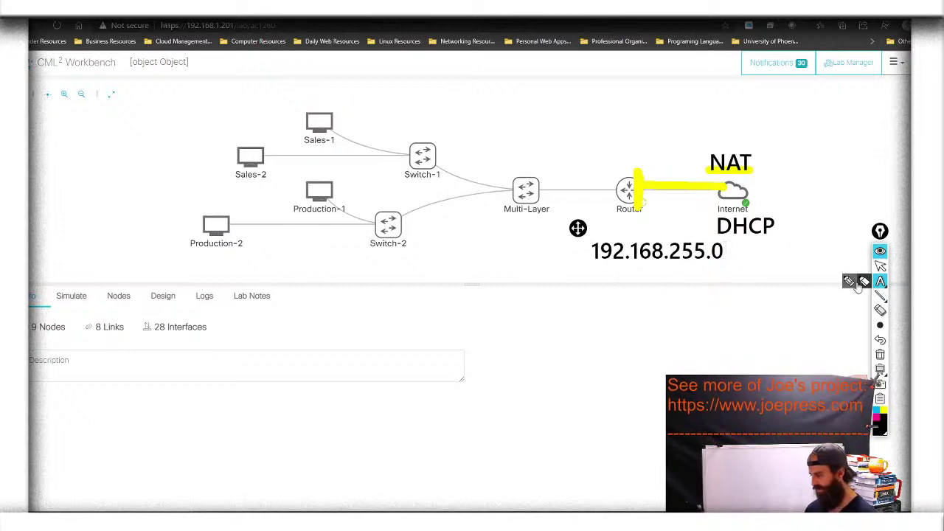
click(864, 281)
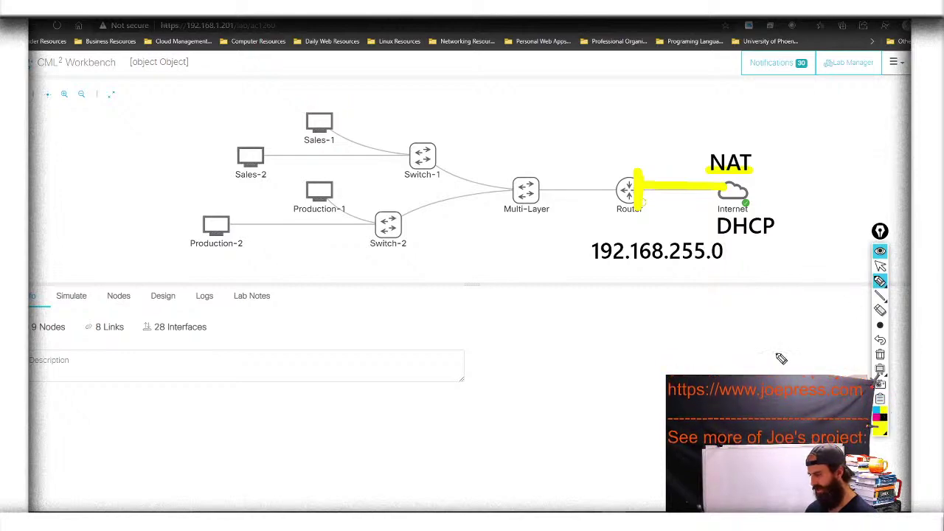
drag(582, 270, 704, 270)
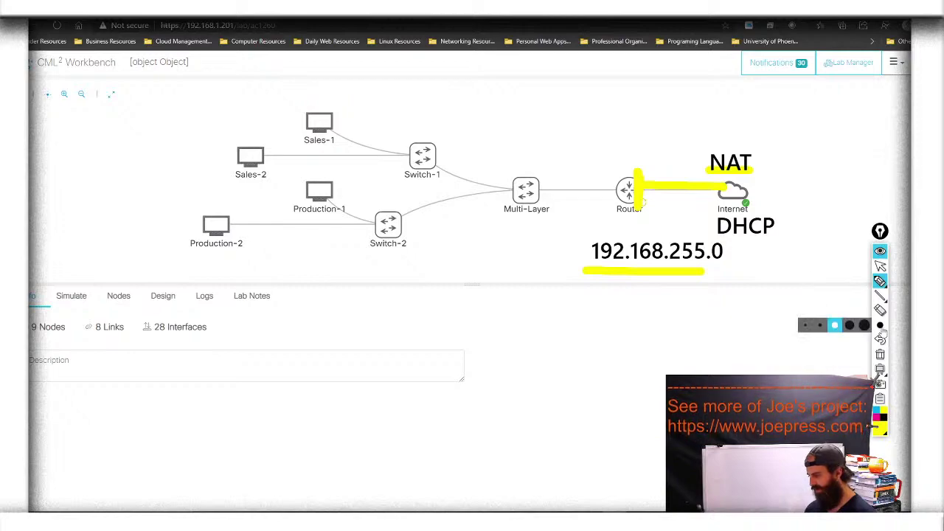
Erase the yellow bars between Router and Internet and highlight the Router label in yellow
click(880, 310)
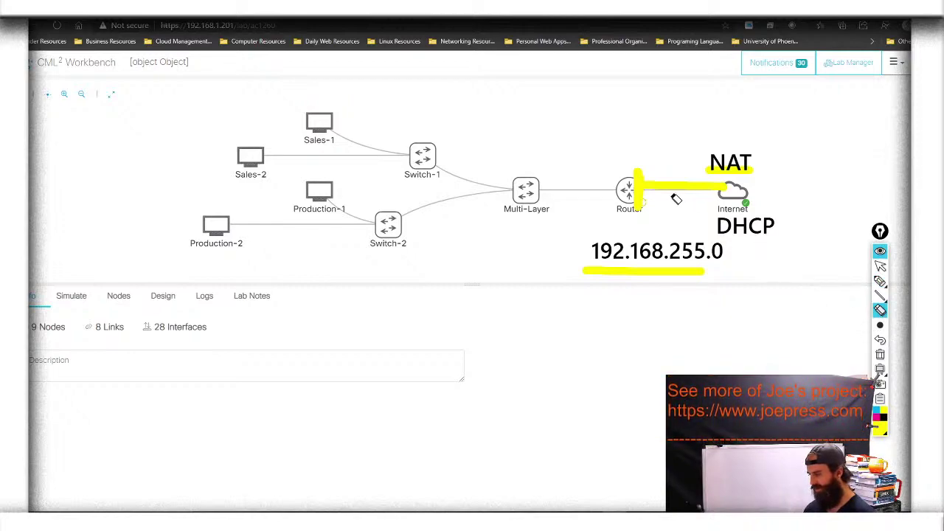
click(660, 185)
click(639, 193)
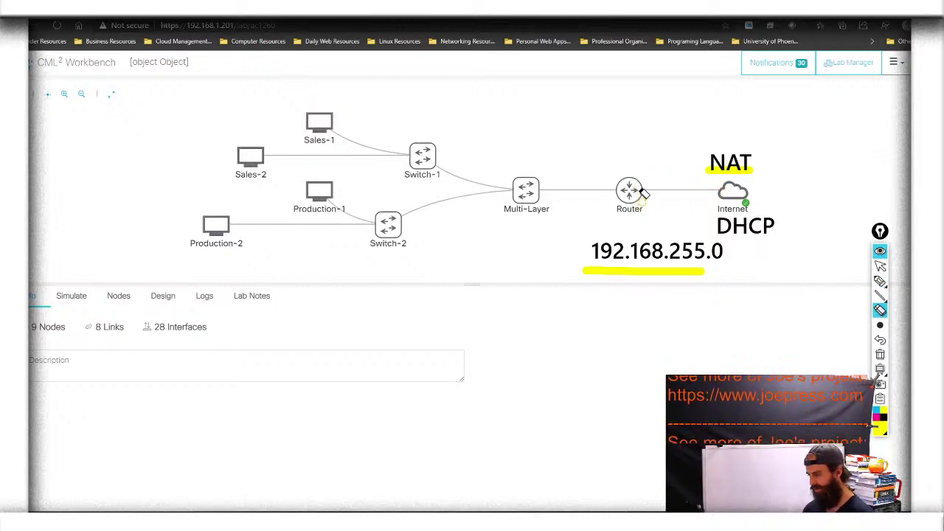
click(879, 281)
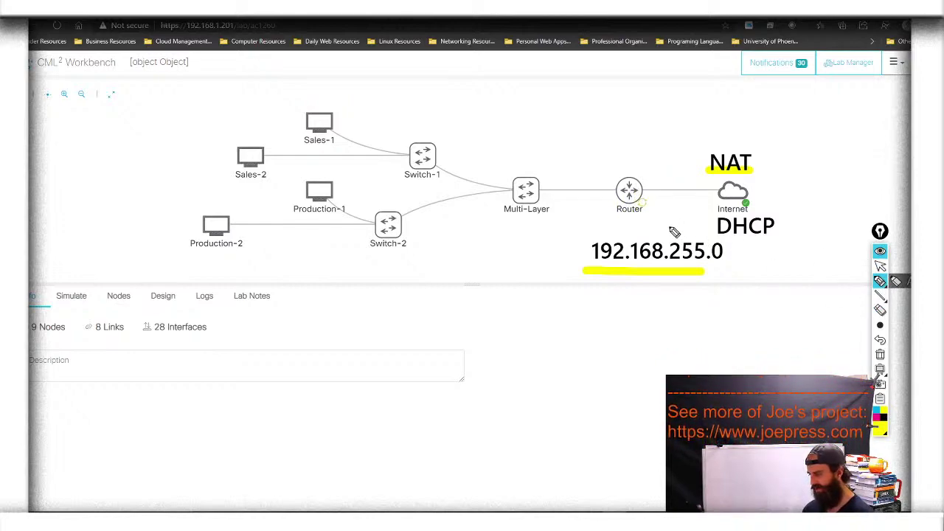
drag(627, 210, 659, 213)
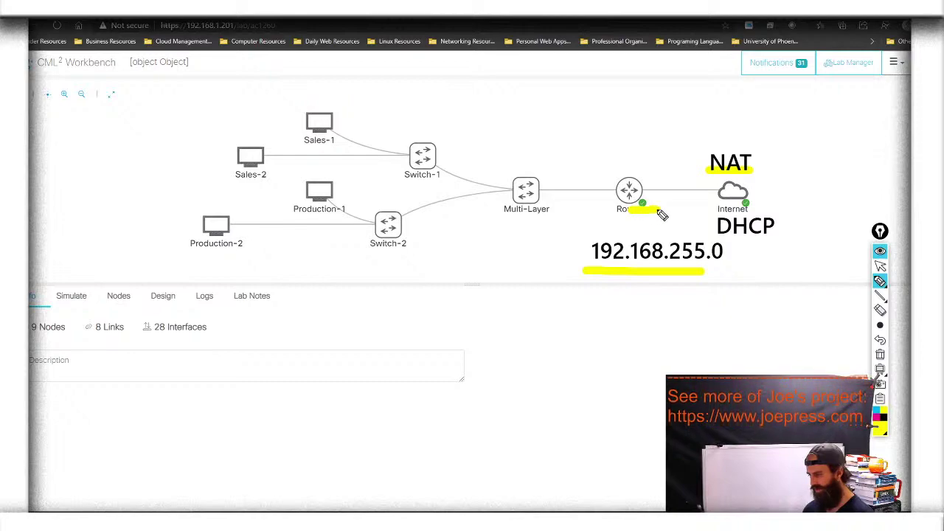
Open the Router node's console terminal and press Enter to wake it
click(880, 266)
click(628, 190)
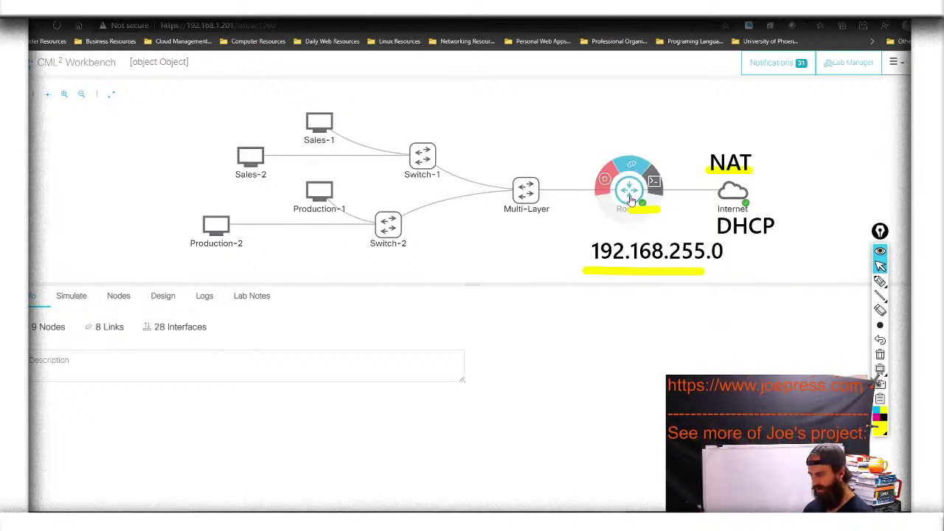
click(655, 182)
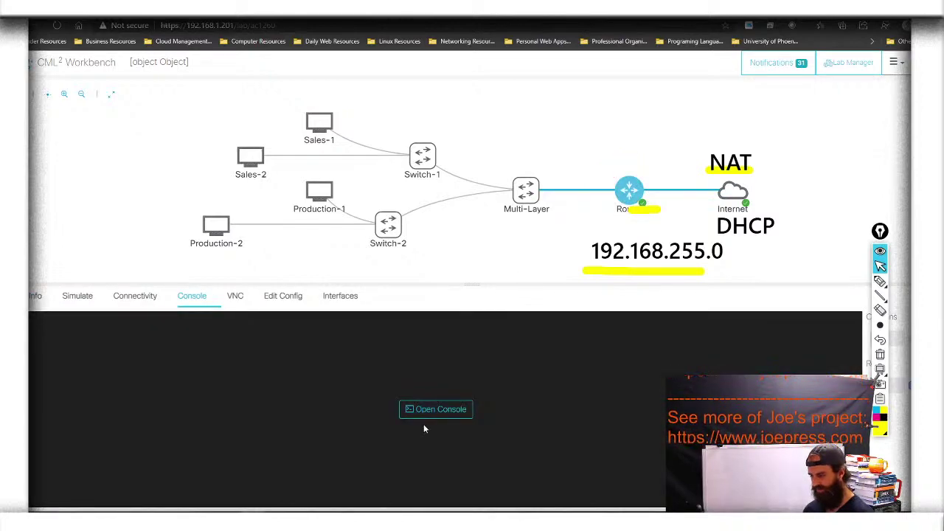
click(446, 414)
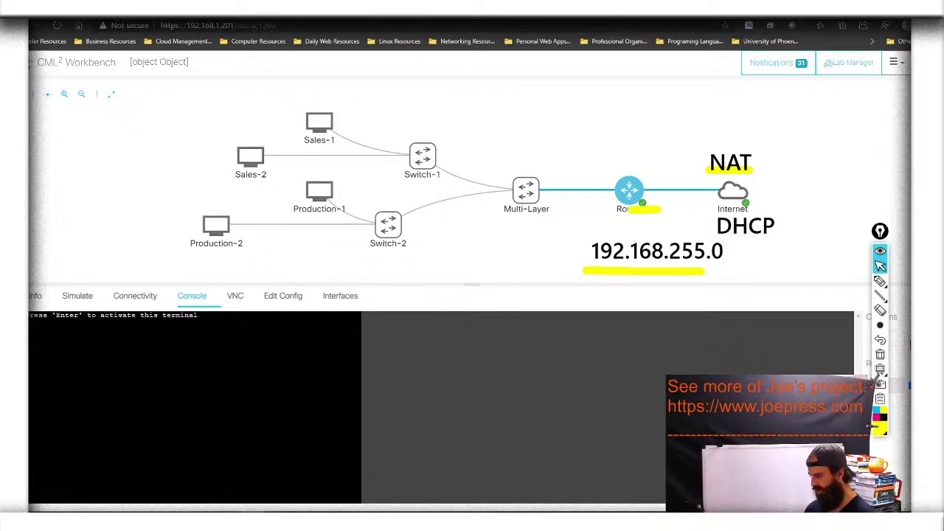
key(Return)
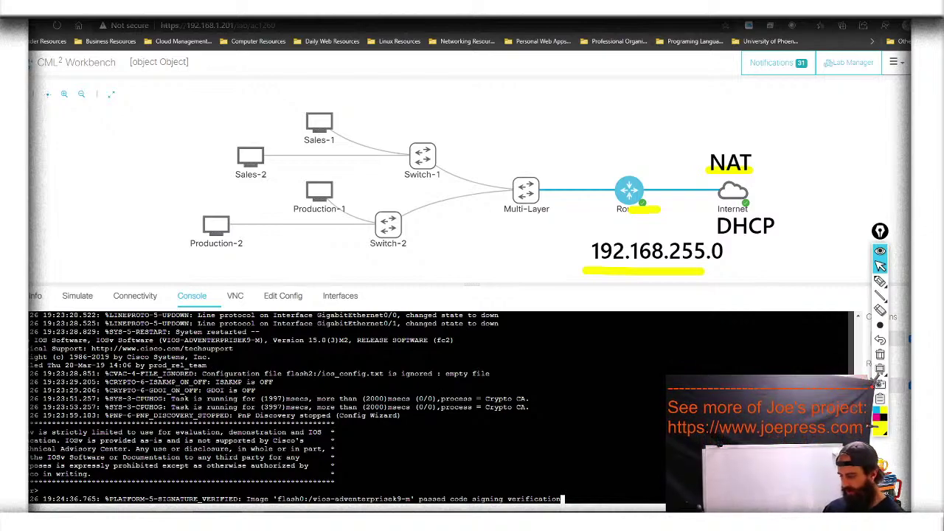
Enter privileged EXEC with en, then global configuration mode with conf t
key(Return)
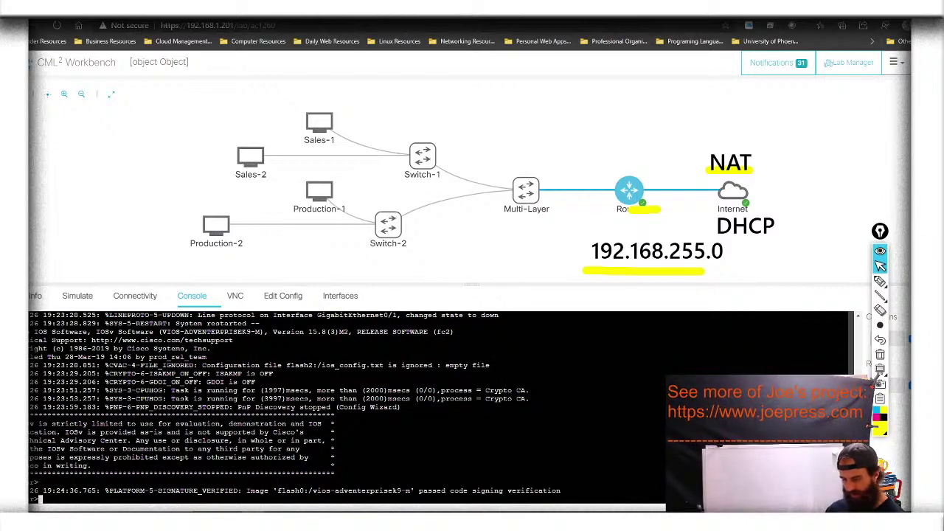
key(Return)
key(Return)
key(Return)
key(Return)
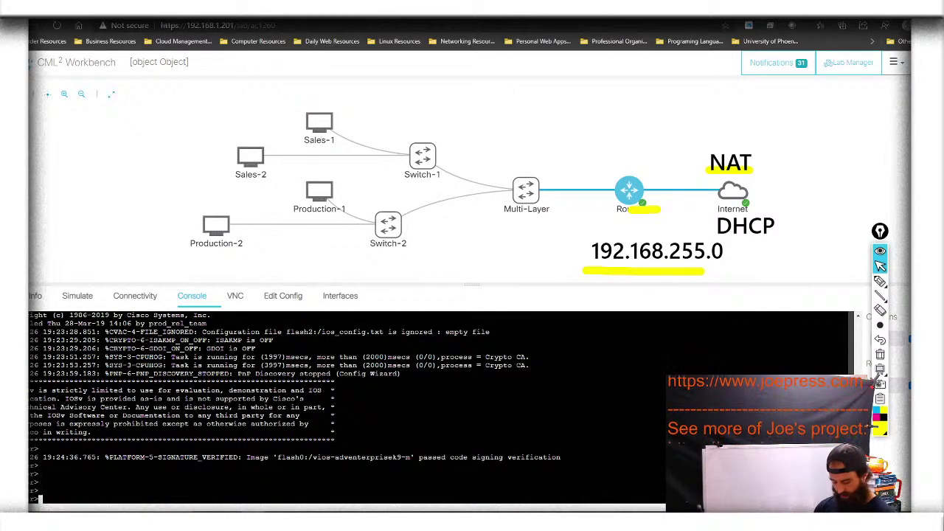
text(en)
key(Return)
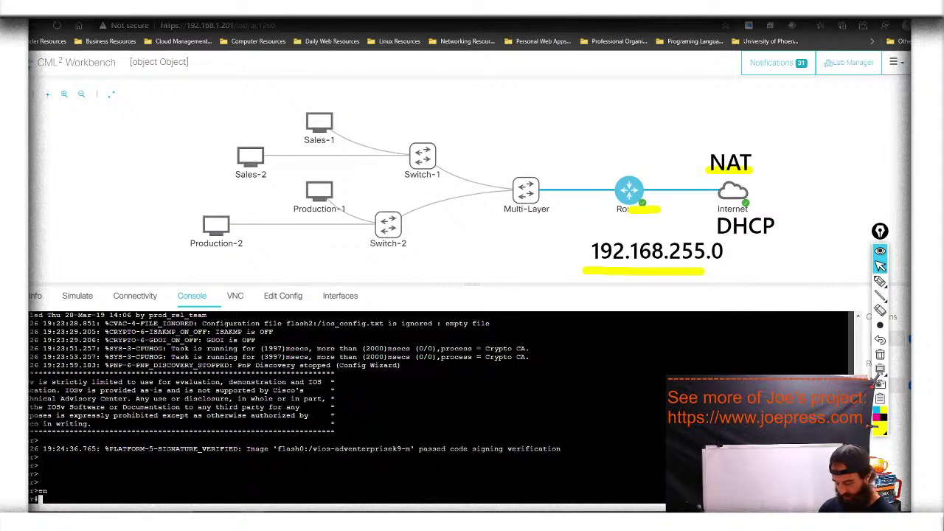
text(conf t)
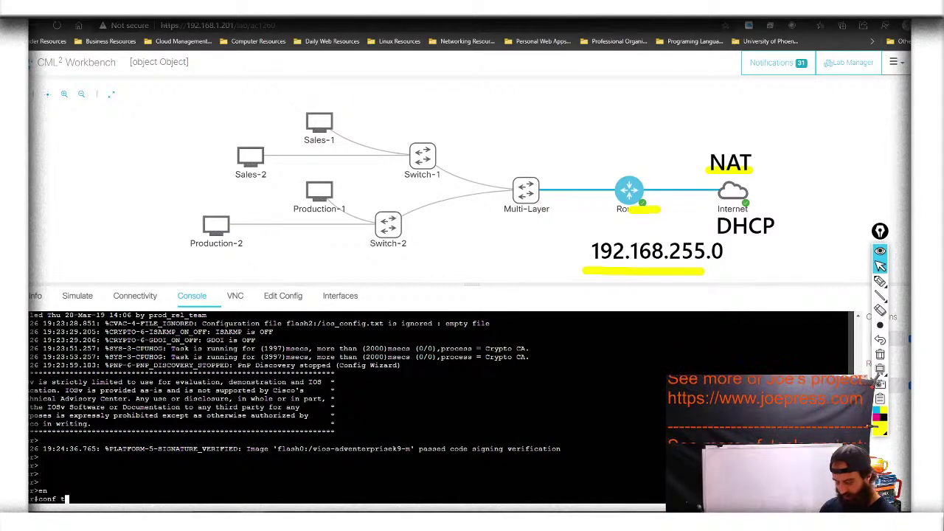
key(Return)
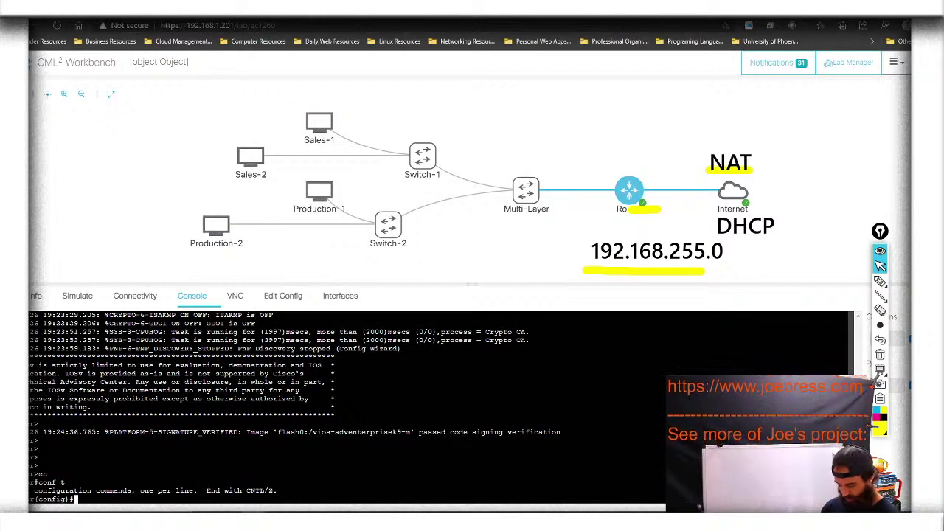
Set the router's hostname to MrRouter
text(host)
key(Tab)
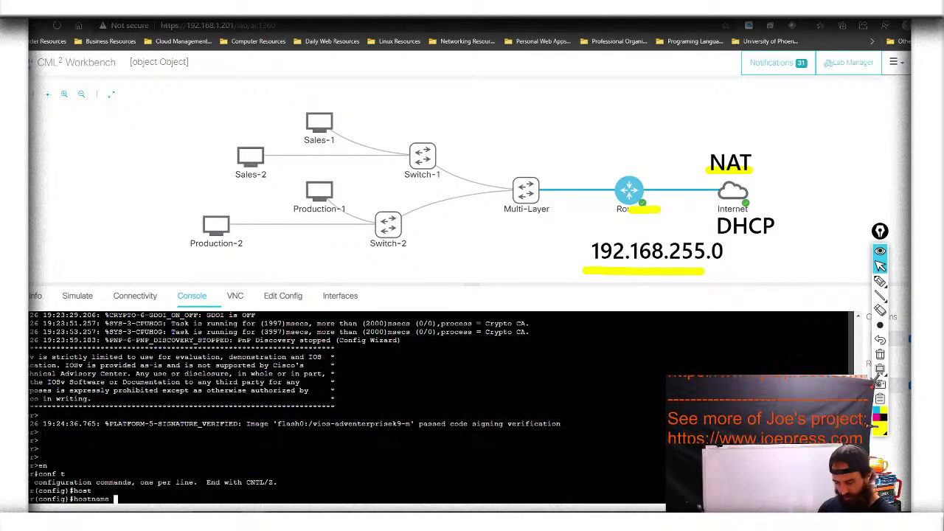
text(Mr)
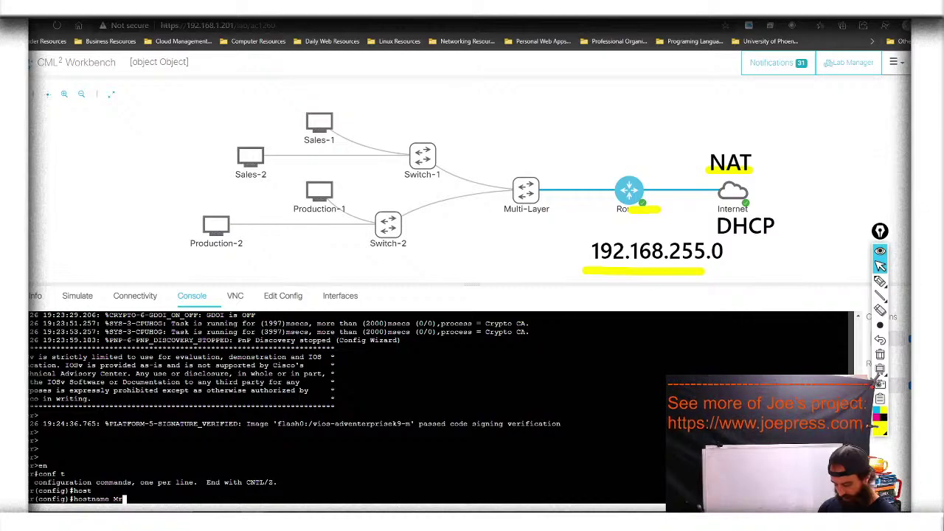
text(Router)
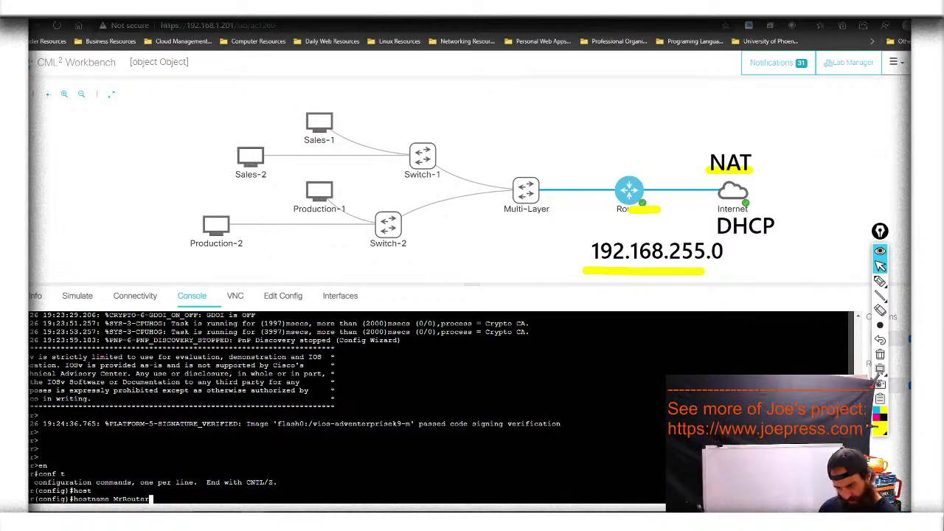
key(Return)
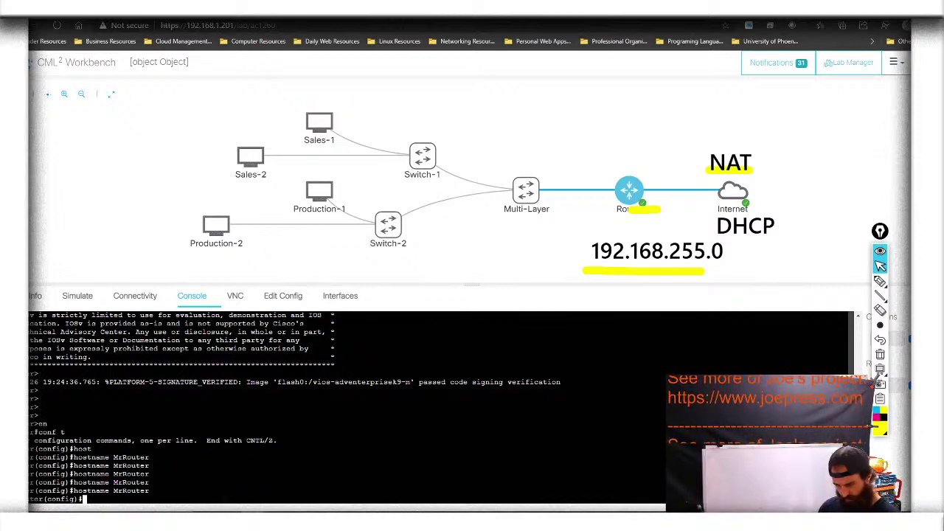
Create local user admin with privilege 15 and a secret password
text(use)
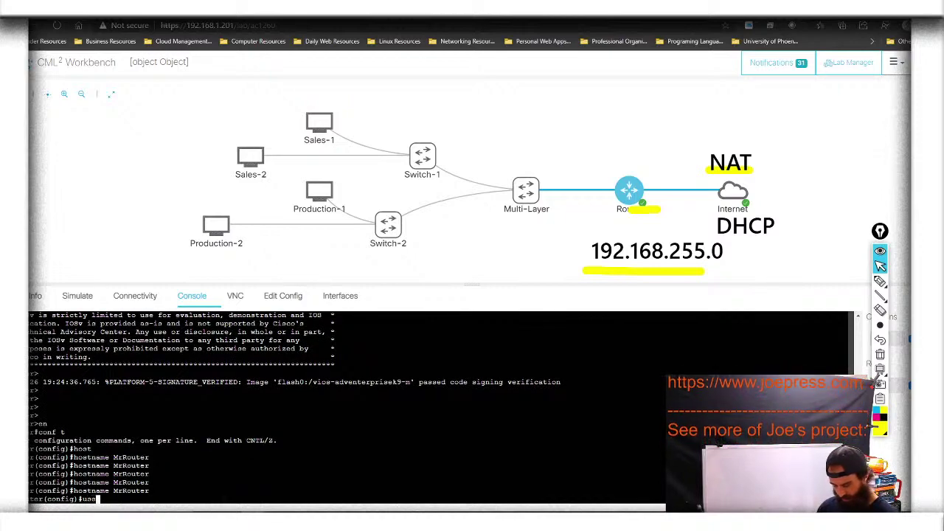
text(rname )
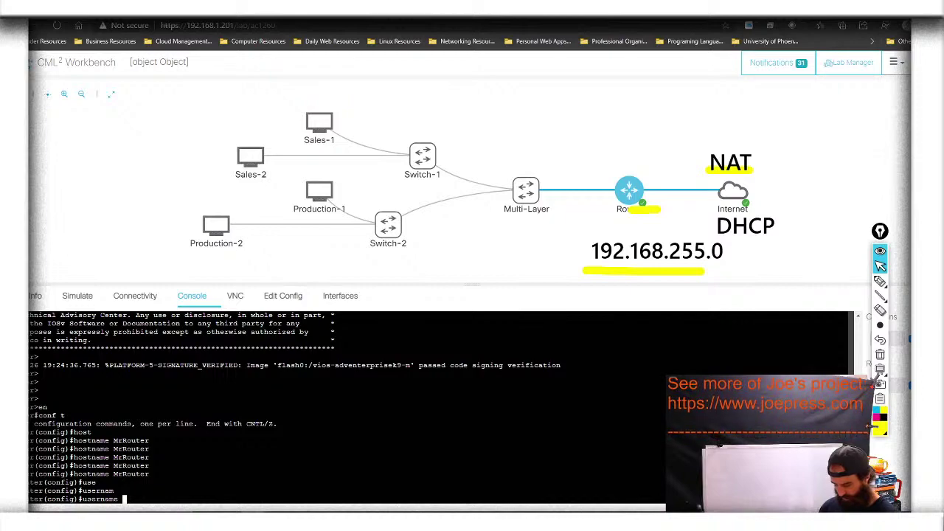
text(?)
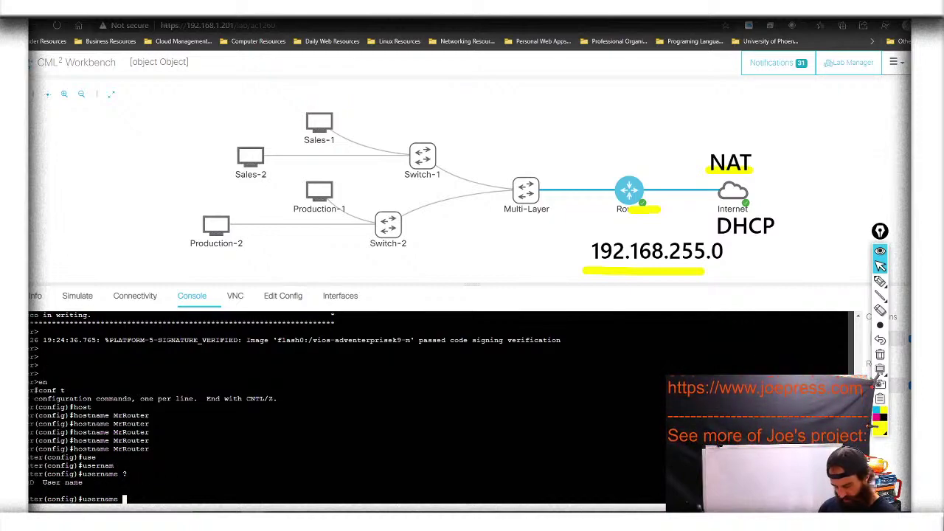
text(admi)
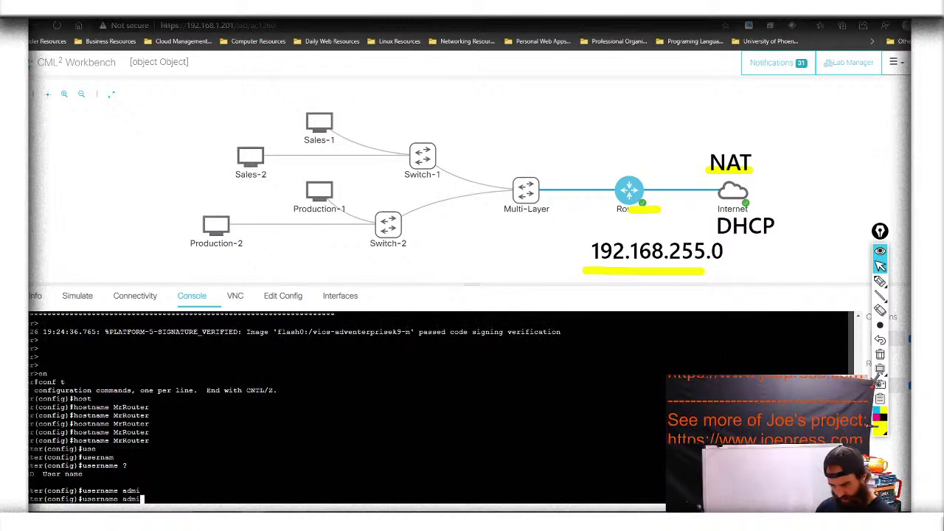
text(n )
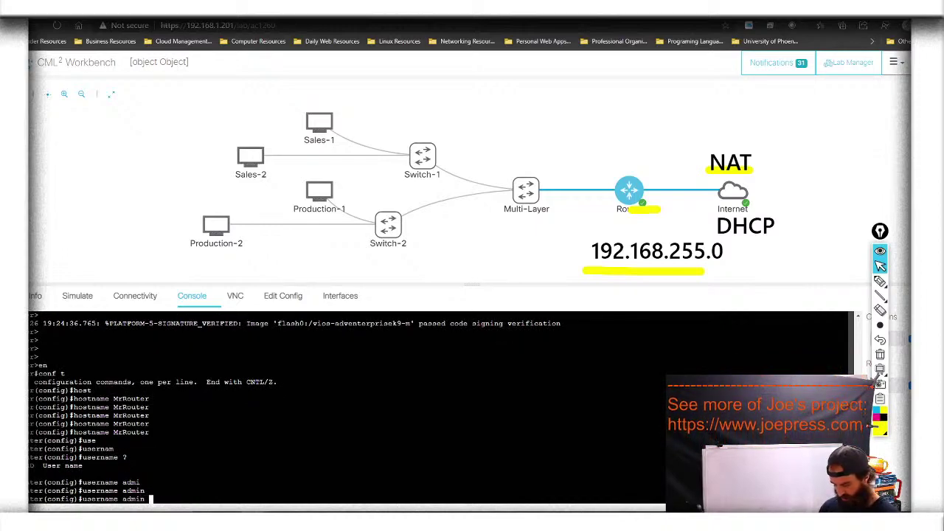
text(pr)
key(Tab)
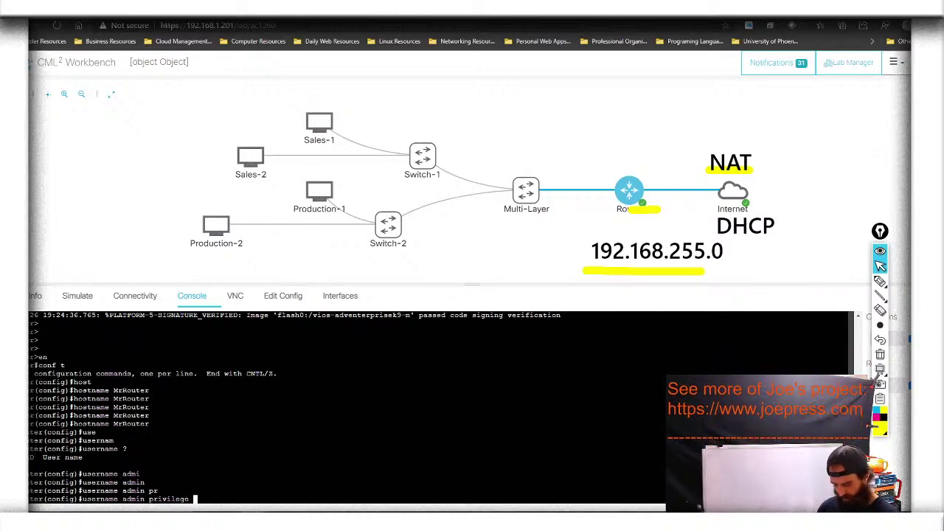
text(15 )
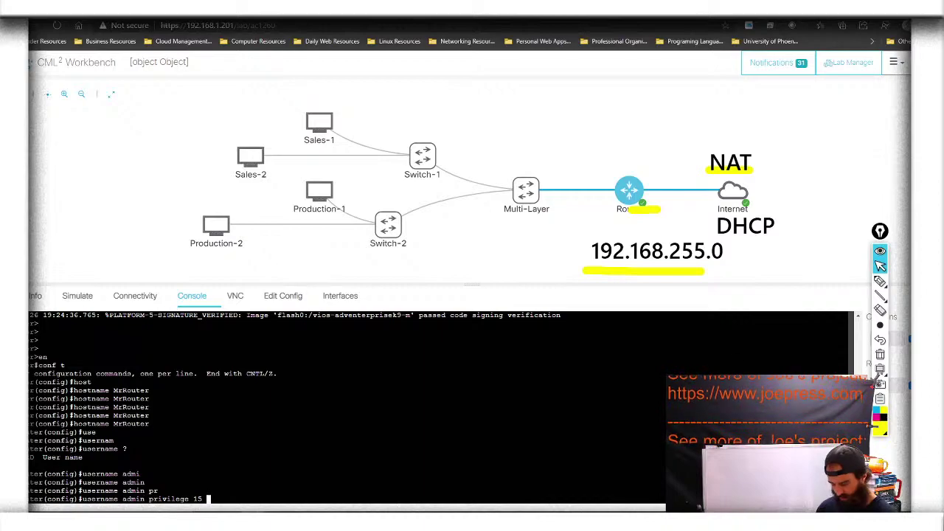
text(?)
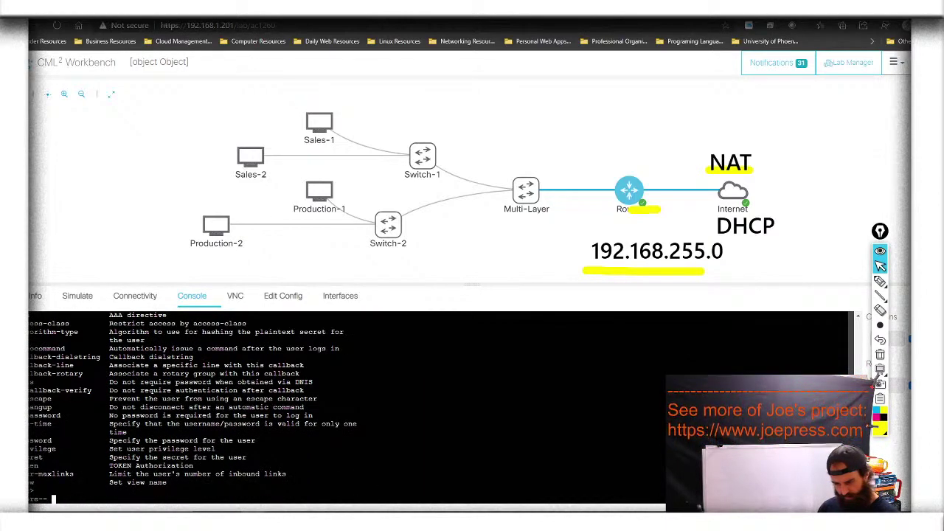
key(space)
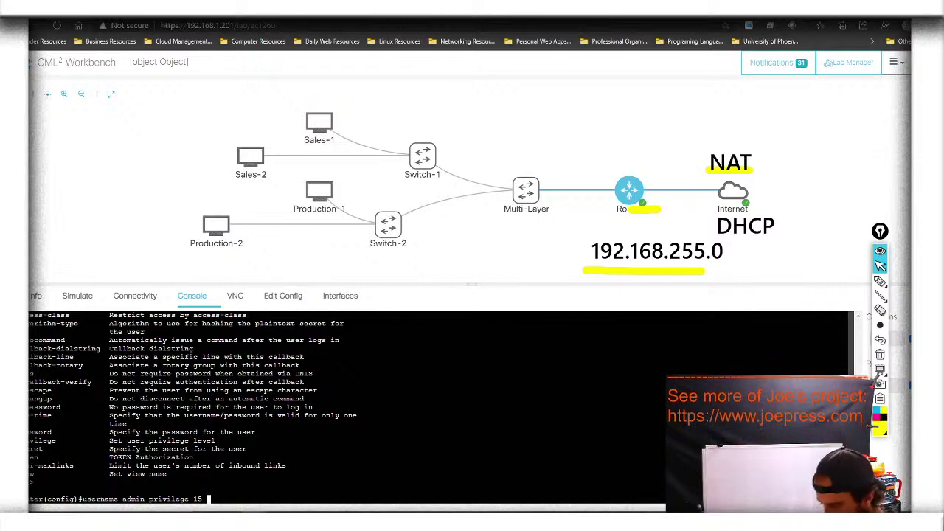
text(se)
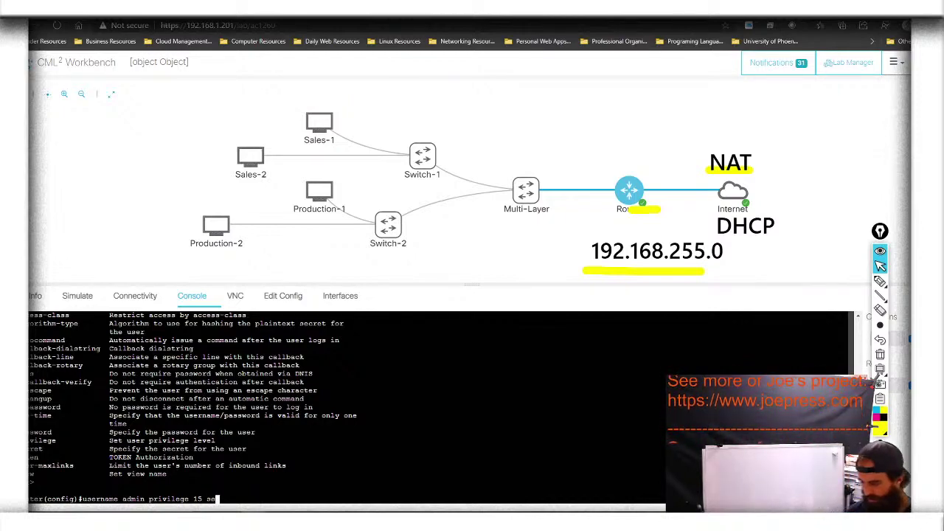
key(Tab)
text(cisco)
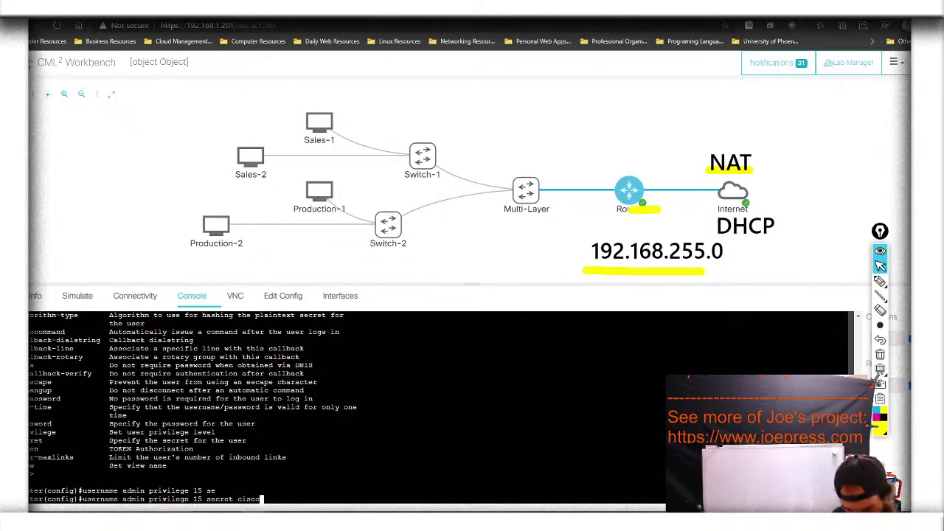
key(Return)
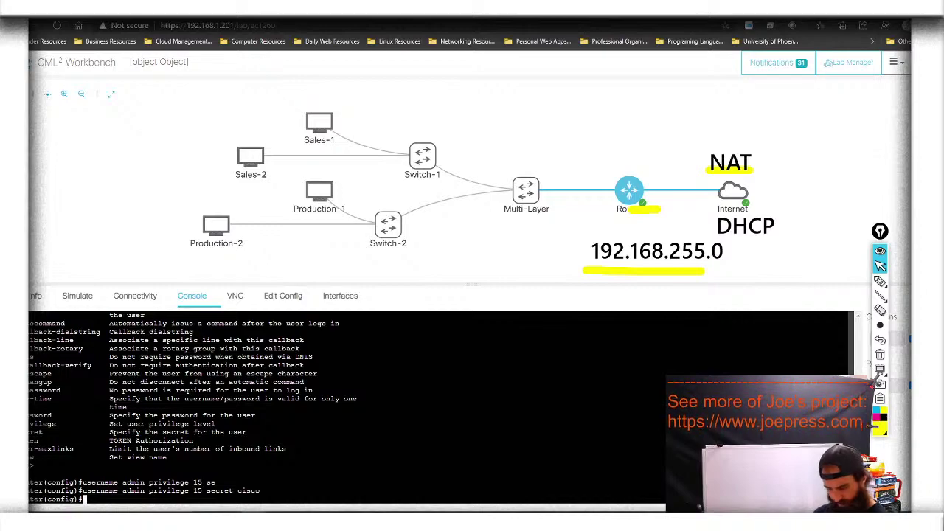
Set the IP domain name to cisco.lab
text(ip dom)
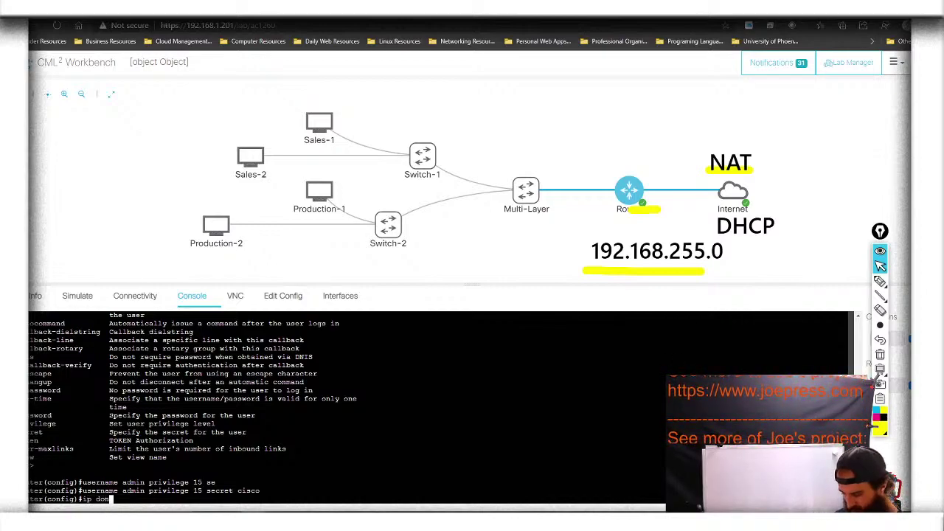
key(Tab)
text(-)
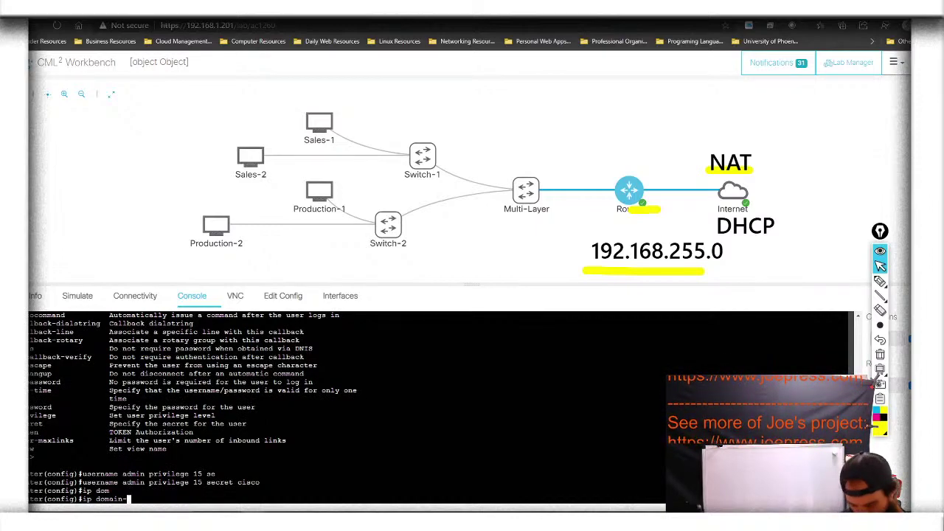
text(n)
key(Tab)
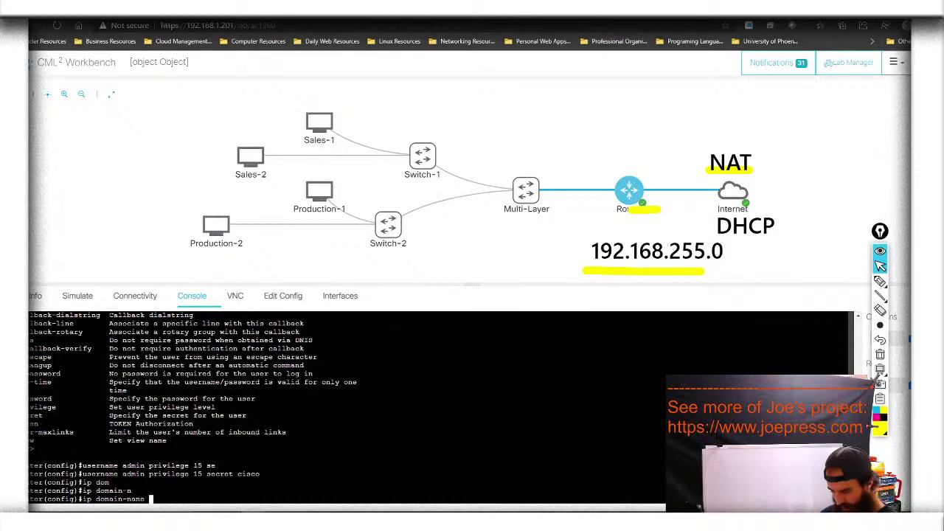
text(cisco)
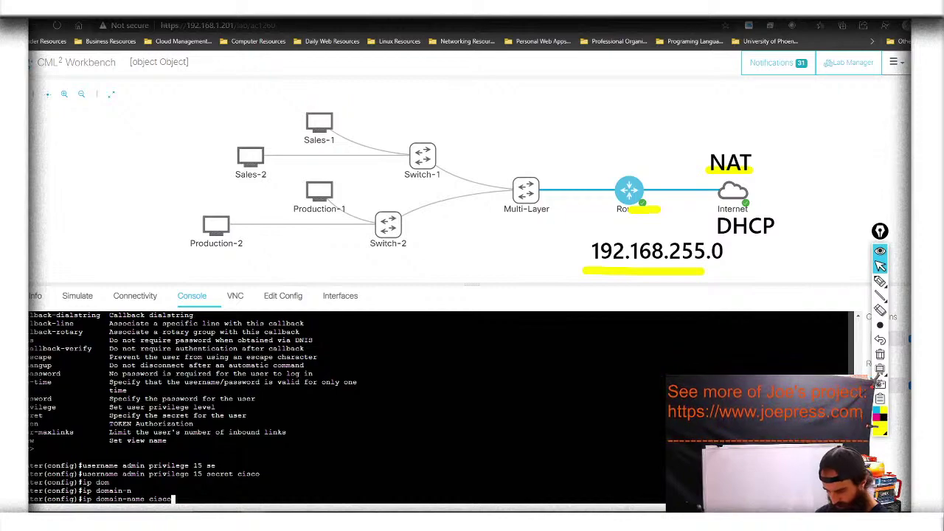
text(.com)
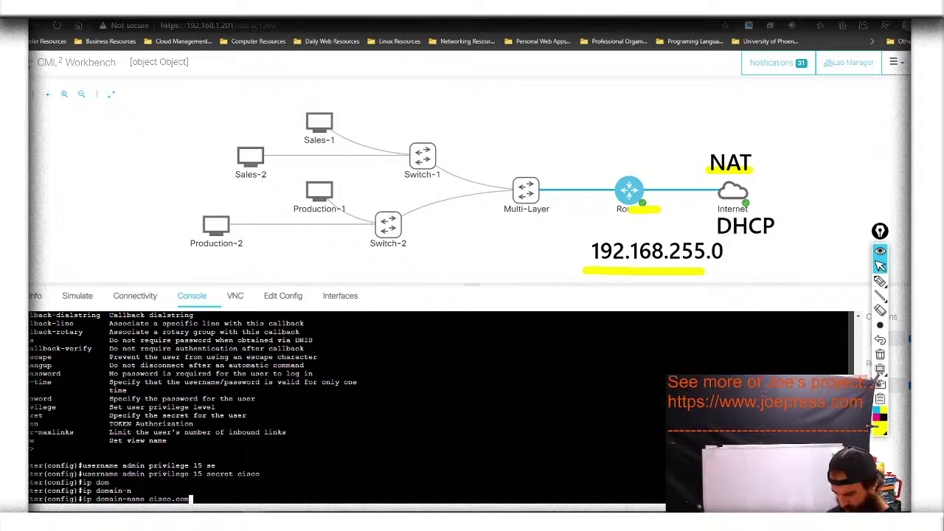
key(BackSpace)
key(BackSpace)
key(BackSpace)
text(lab)
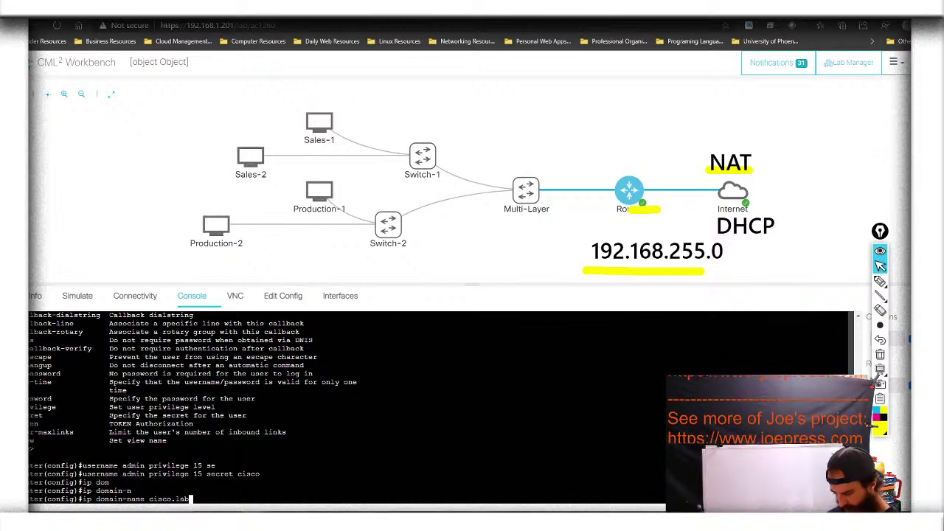
key(BackSpace)
key(BackSpace)
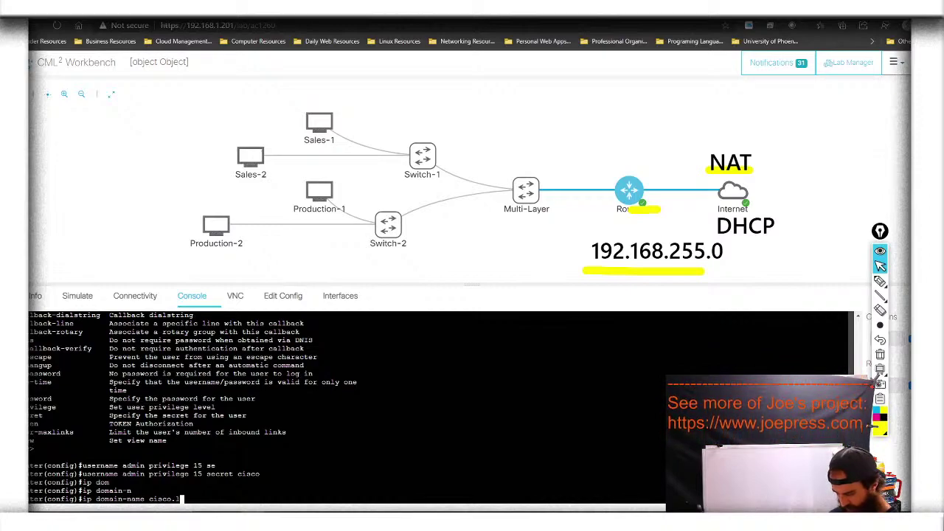
text(ab)
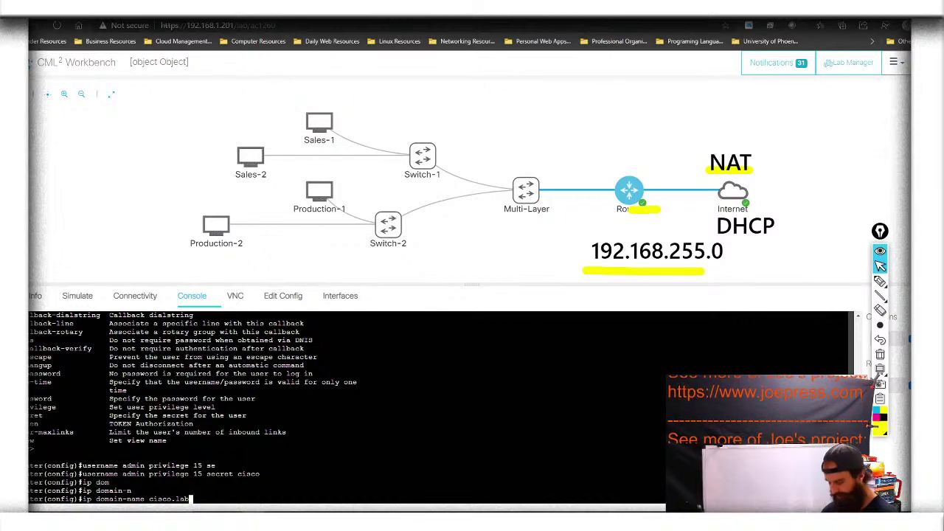
key(Return)
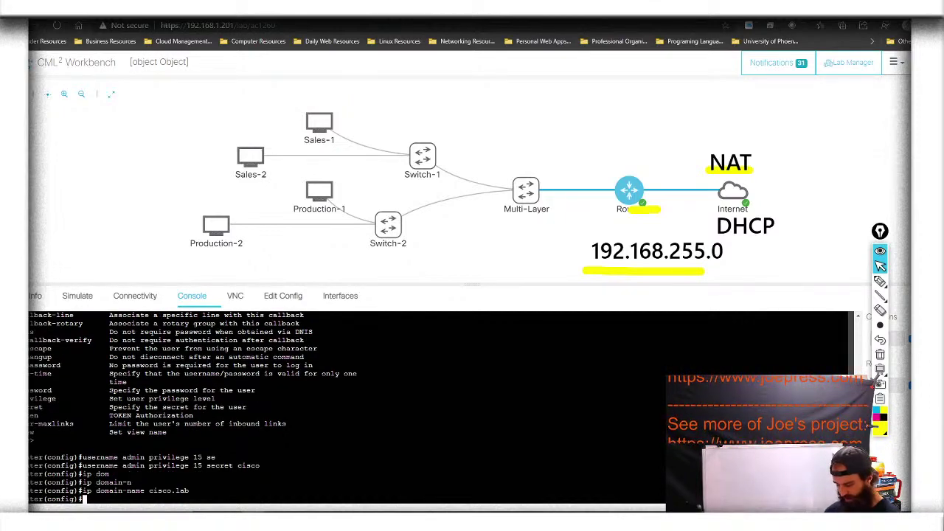
Run crypto key generate rsa modulus 2048 to create the router's SSH keys
text(cry)
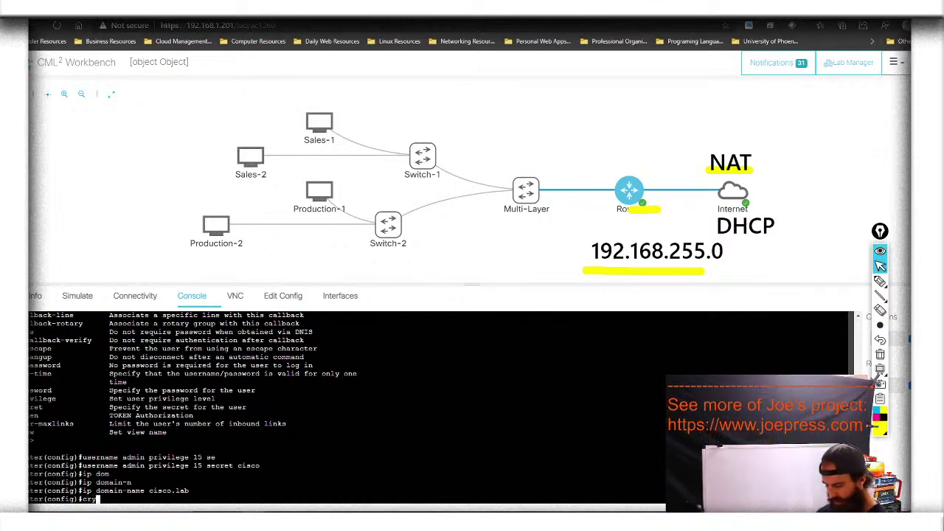
key(Tab)
text(key)
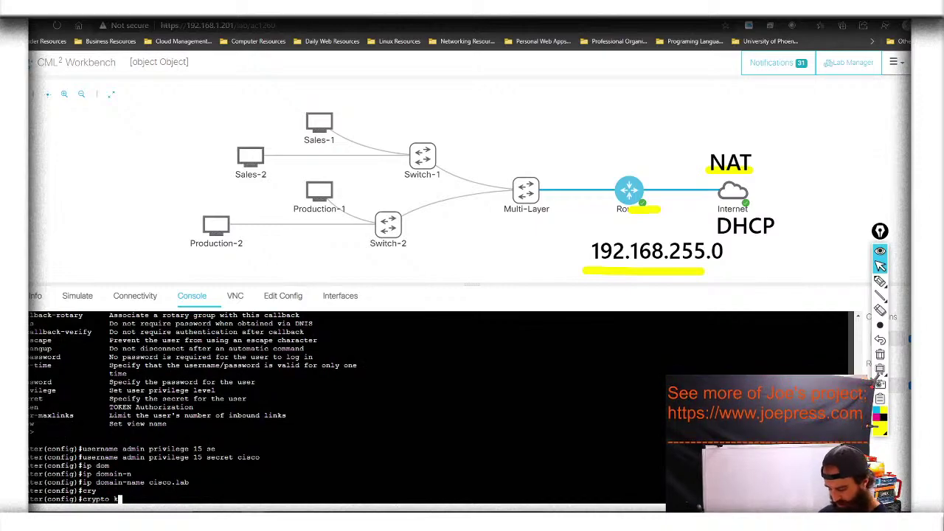
key(Tab)
text(ge)
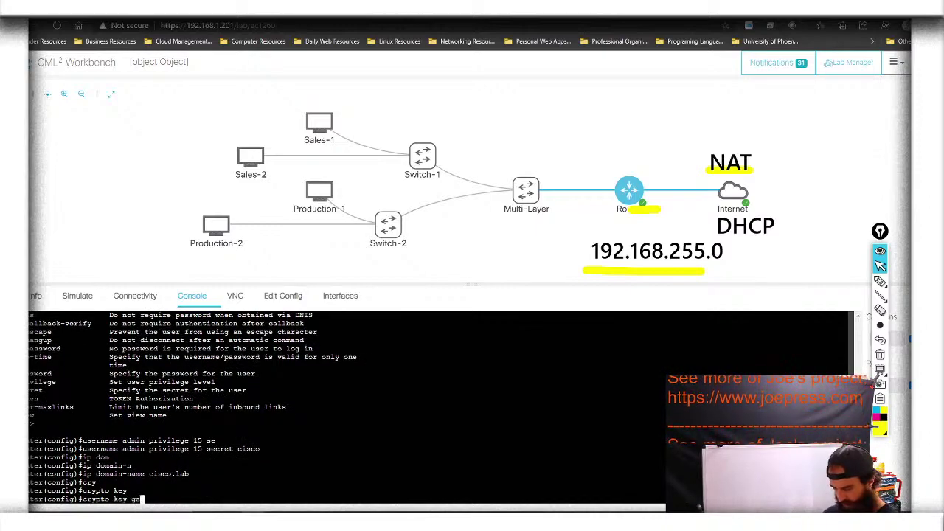
key(Tab)
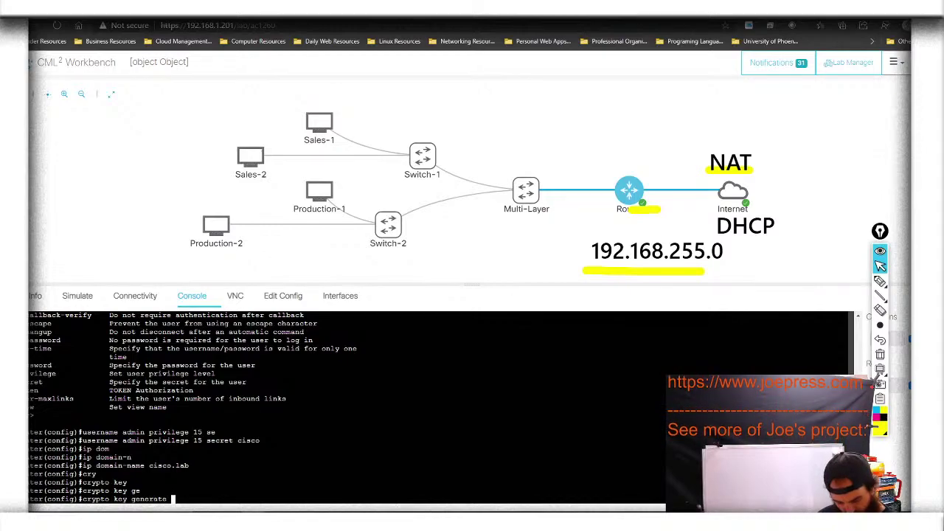
text(rs)
key(Tab)
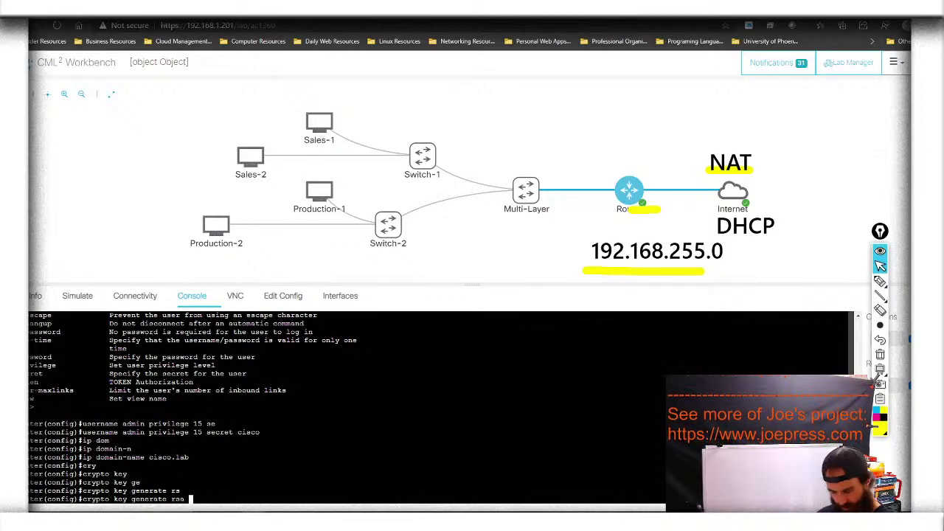
text(mod)
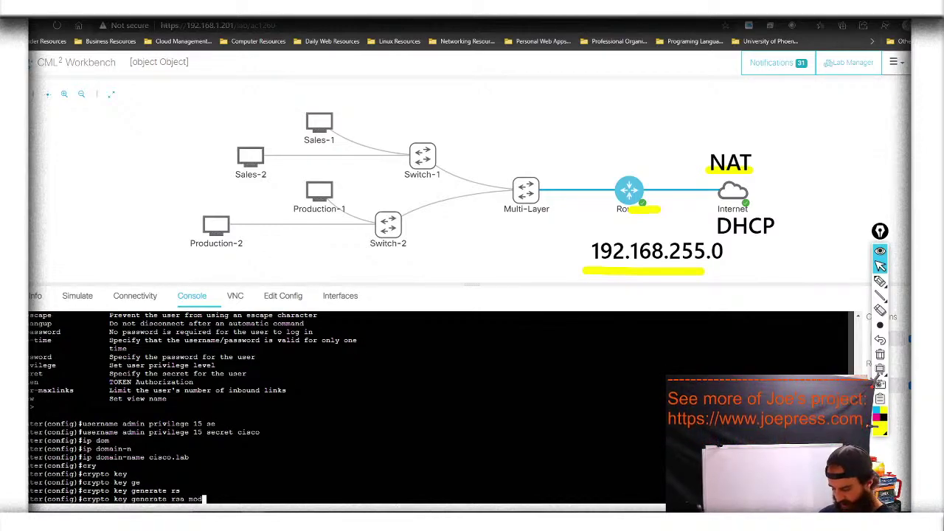
key(Tab)
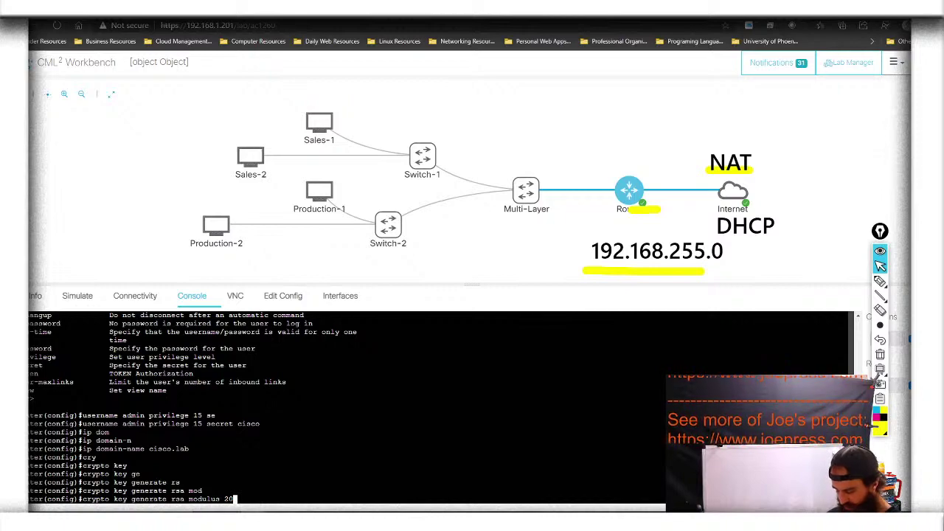
text(48)
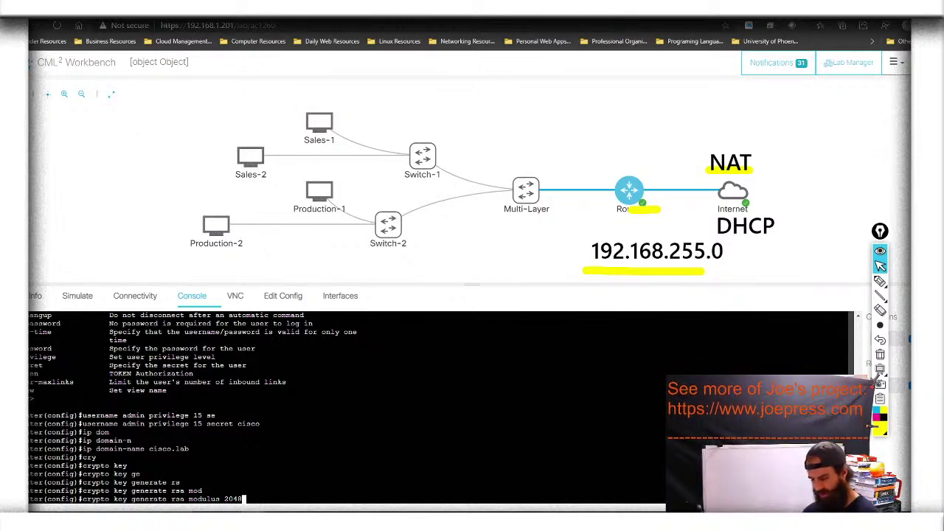
key(Return)
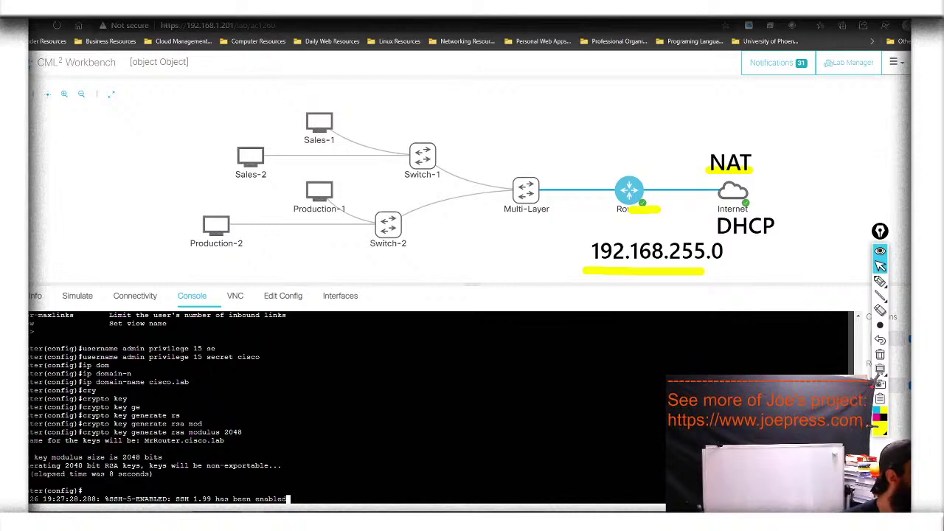
key(Return)
key(Return)
key(Return)
key(Return)
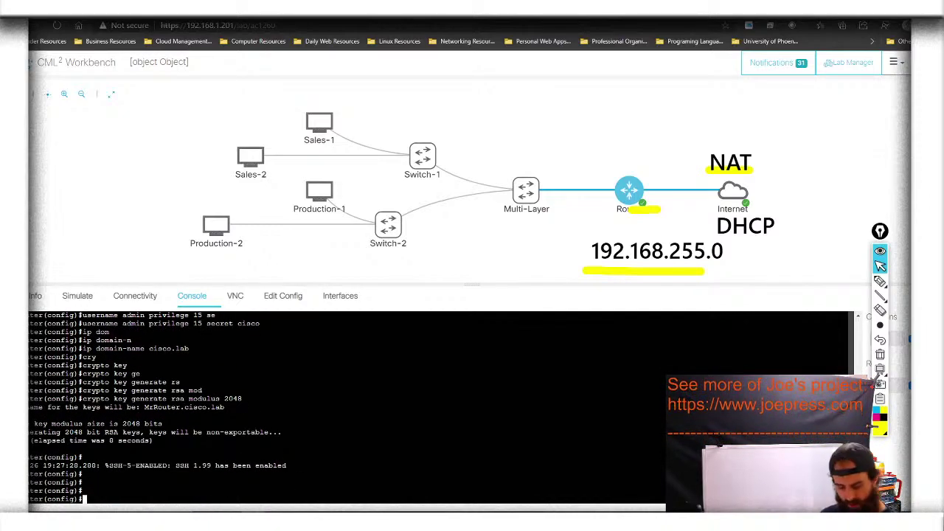
Set the router to use SSH version 2
text(ip ss)
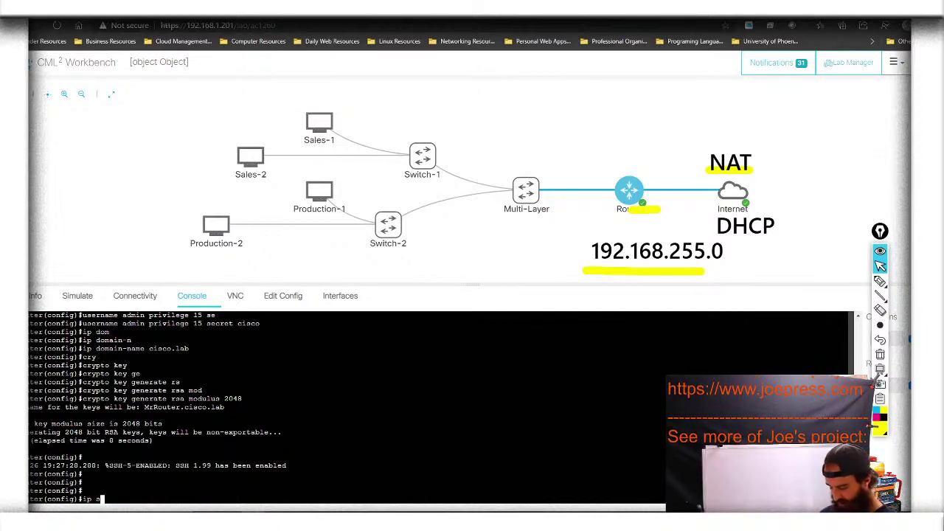
key(Tab)
text(ver)
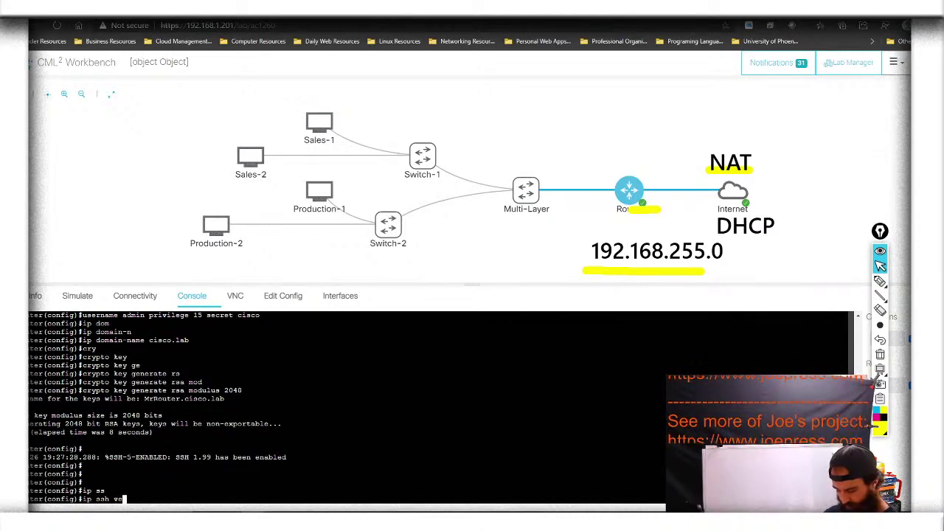
key(Tab)
text(2)
key(Return)
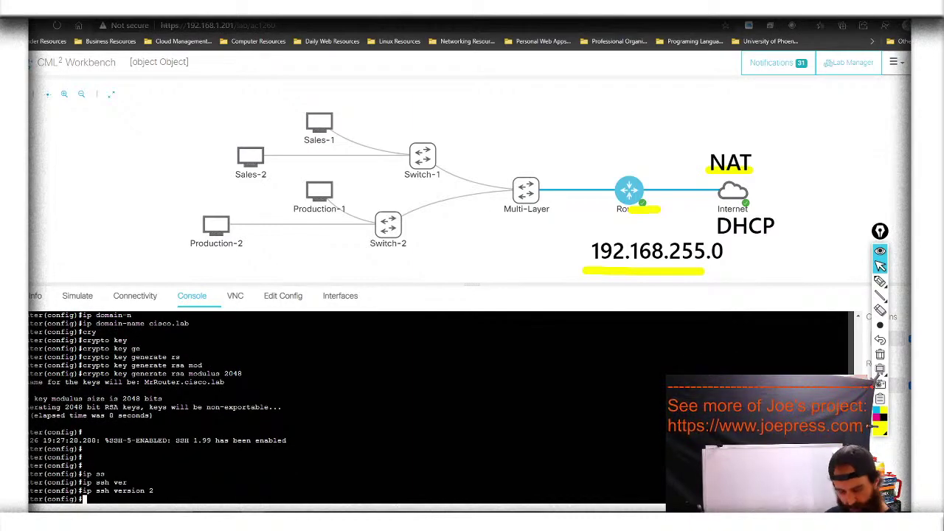
Configure vty lines 0 4 to use login local
text(lin)
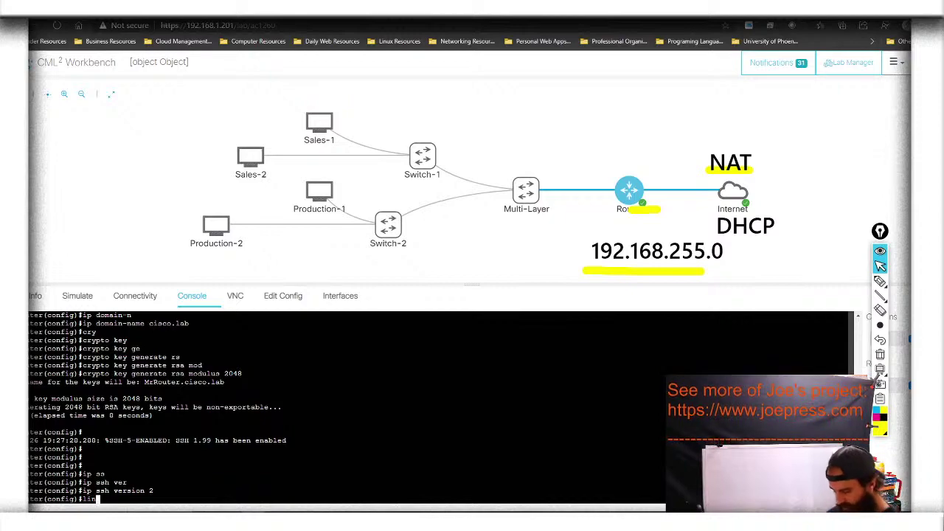
text(e)
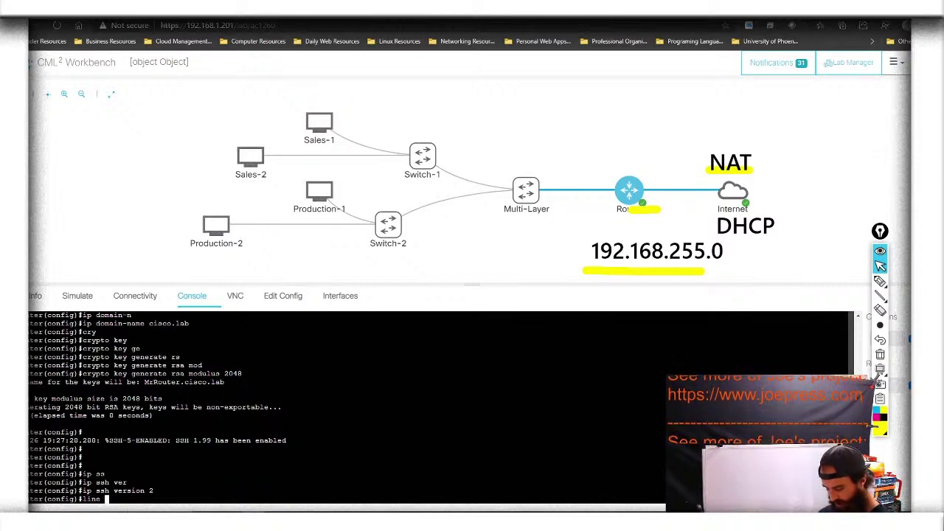
text( vty)
key(Tab)
text(0 4)
key(Return)
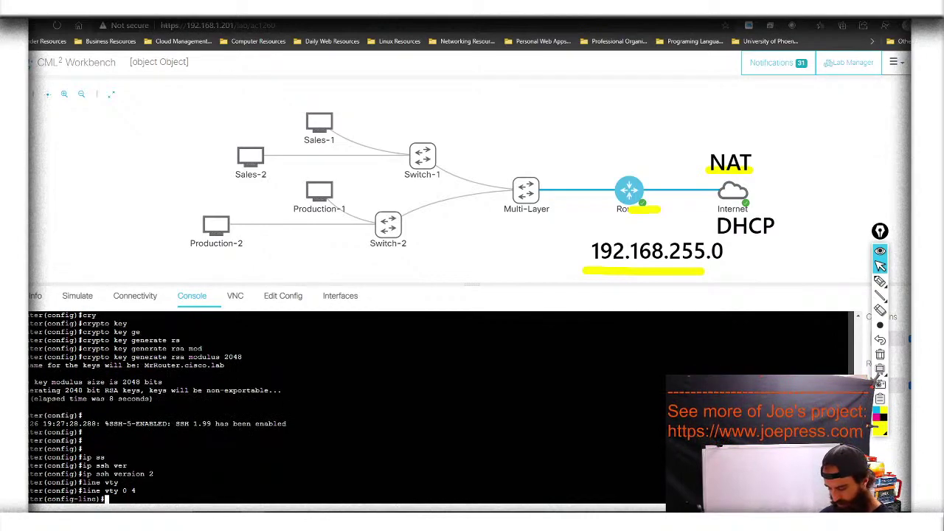
text(log)
key(Tab)
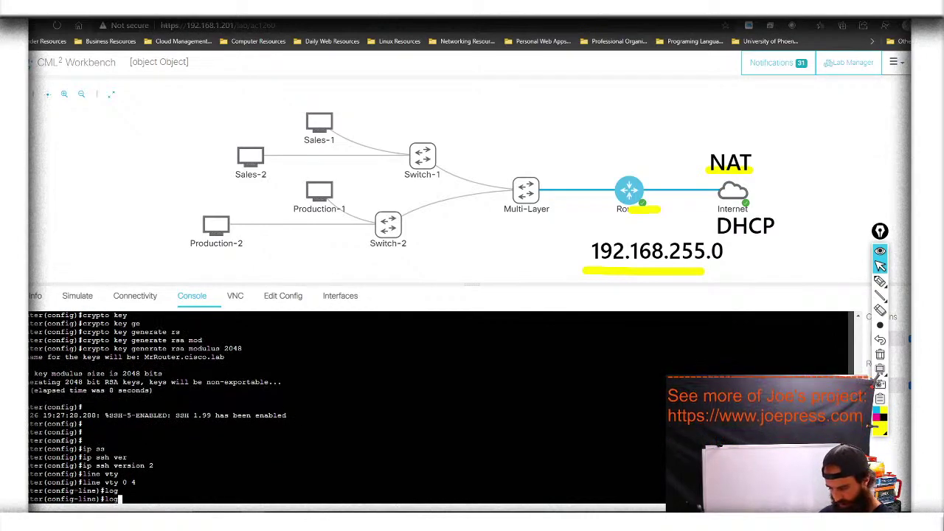
text(i)
key(Tab)
text(lo)
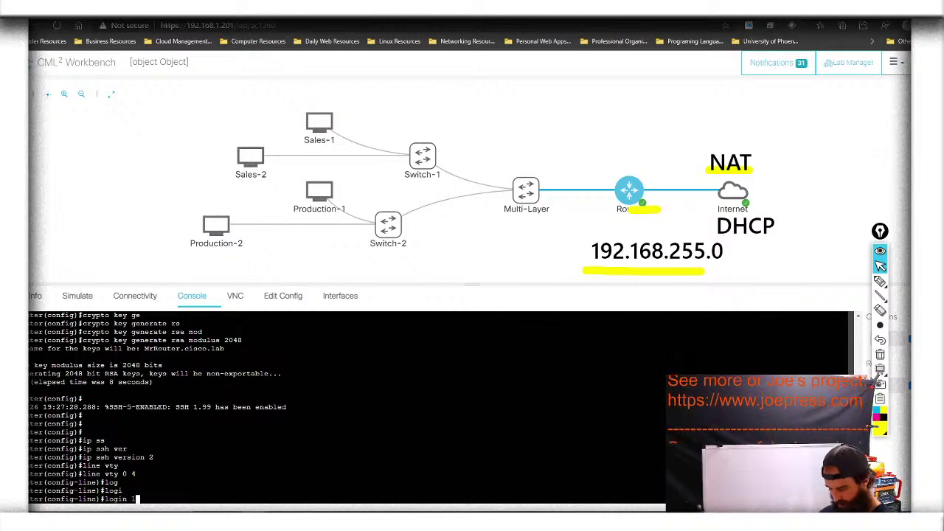
key(Tab)
key(Return)
Restrict the vty lines to transport input ssh and exit to global configuration
text(tra)
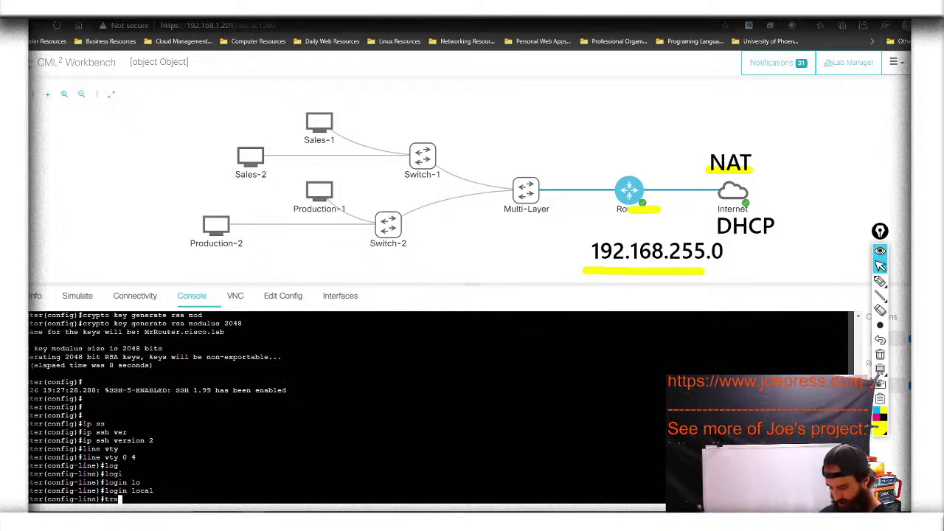
key(Tab)
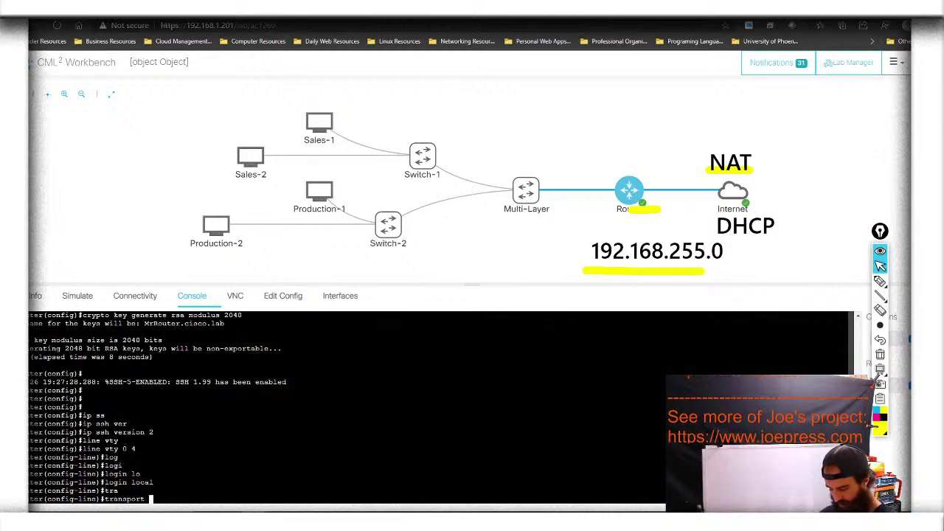
text(in)
key(Tab)
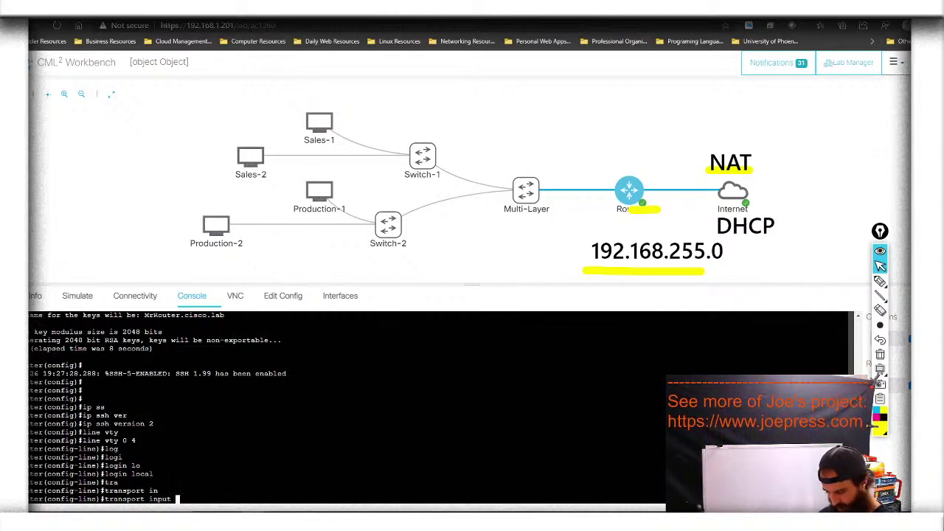
text(ss)
key(Tab)
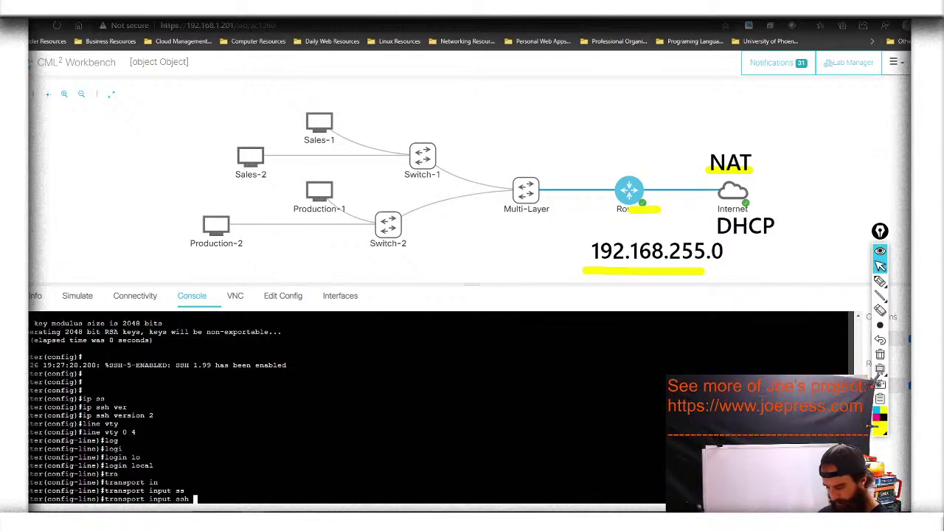
key(Return)
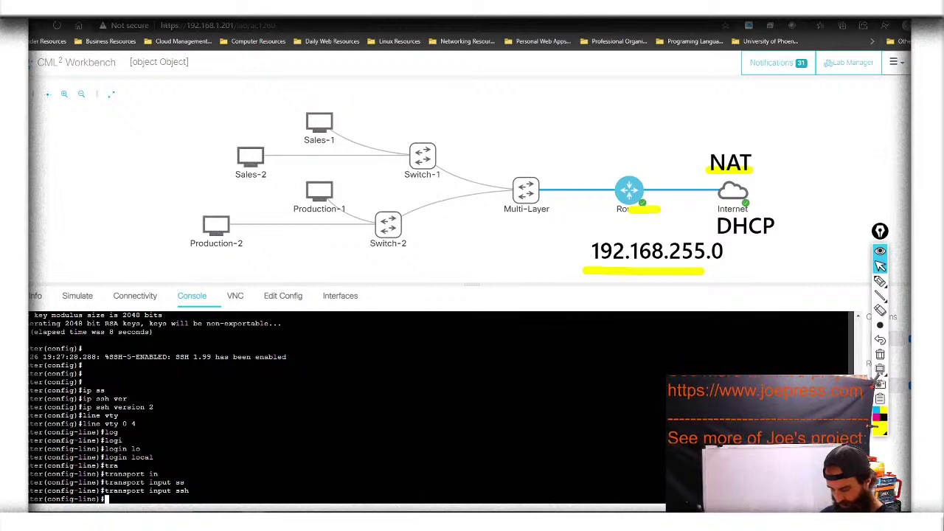
text(exi)
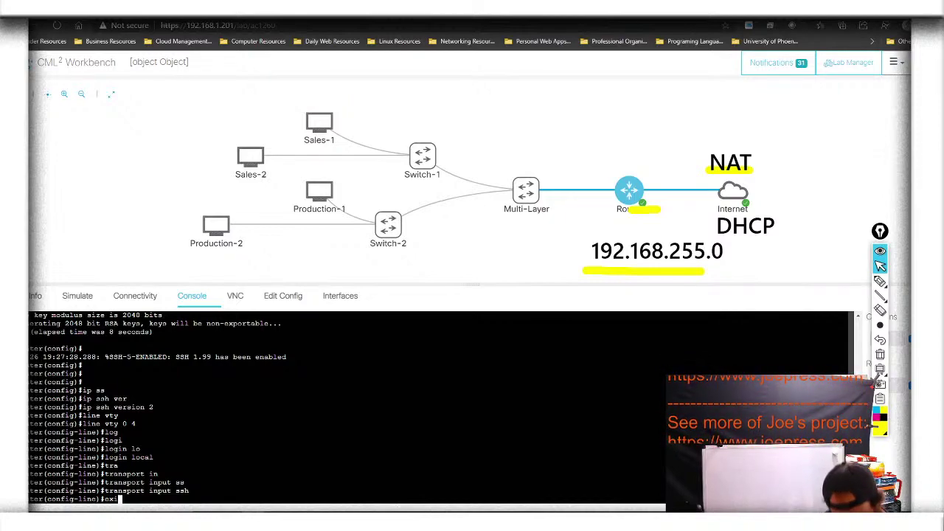
text(t)
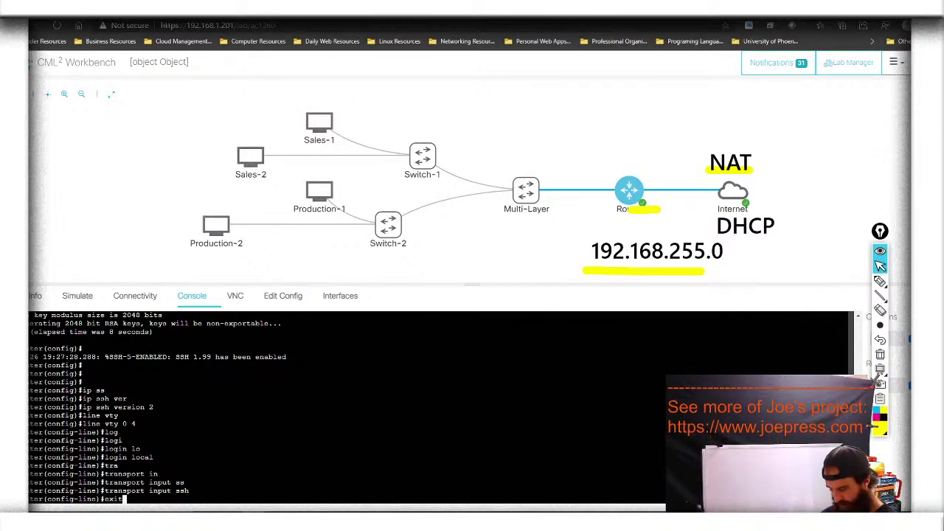
key(Return)
Set the router's enable secret password
text(en)
key(Tab)
text(ab)
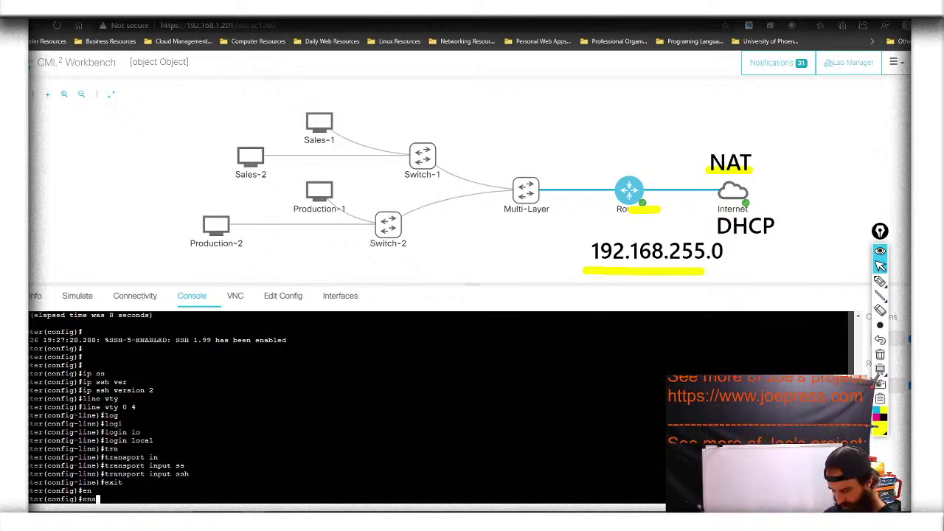
key(Tab)
text(se)
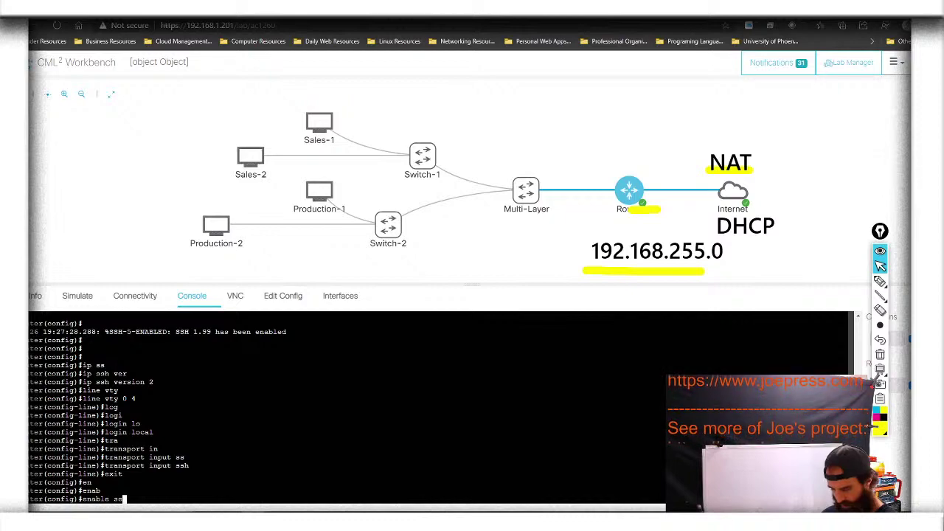
key(Tab)
text(cisco)
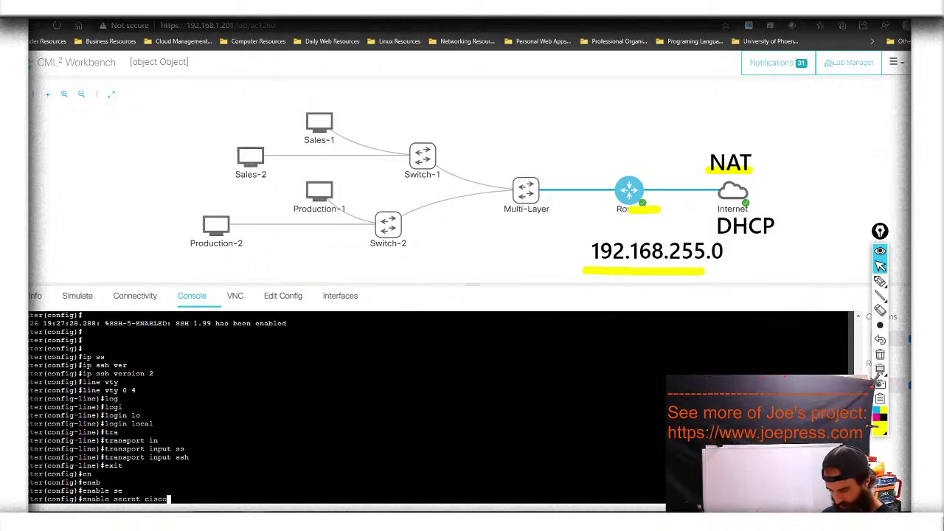
key(Return)
Save the running configuration with do wr
text(do wr)
key(Return)
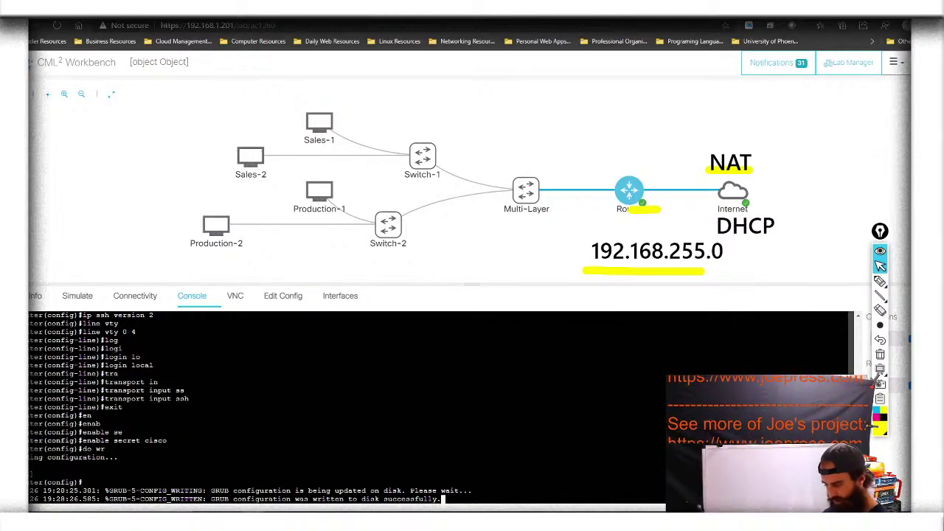
key(Return)
key(Return)
key(Return)
key(Return)
key(Return)
key(Return)
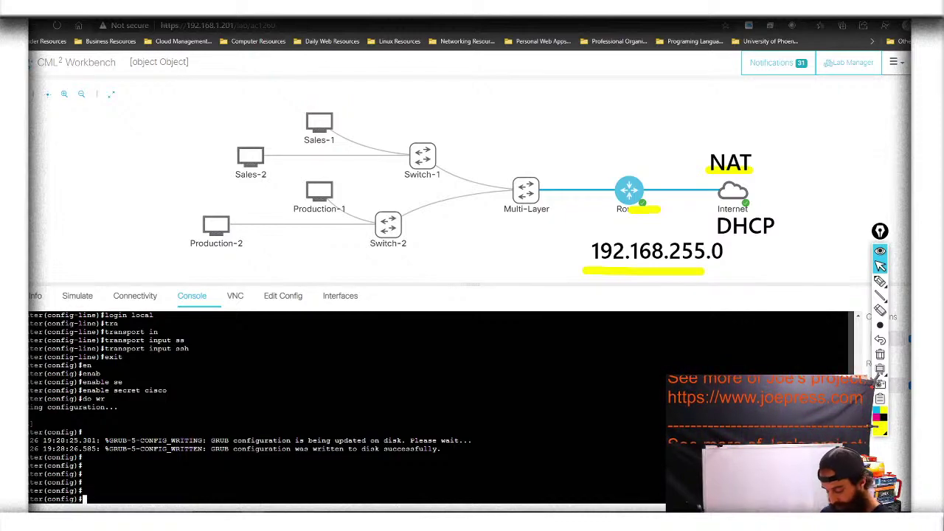
Configure interface g0/0 with ip address dhcp
text(int )
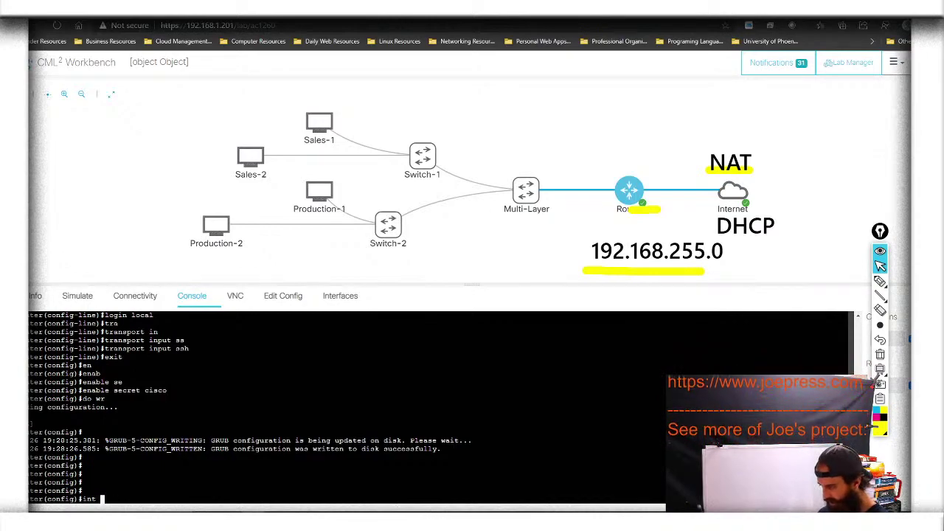
text(g0/0)
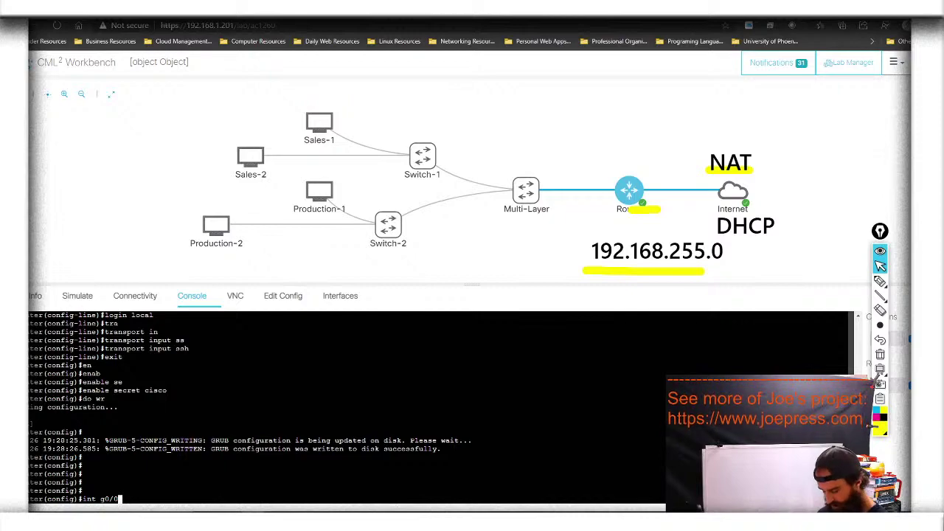
key(Return)
text(ip address d)
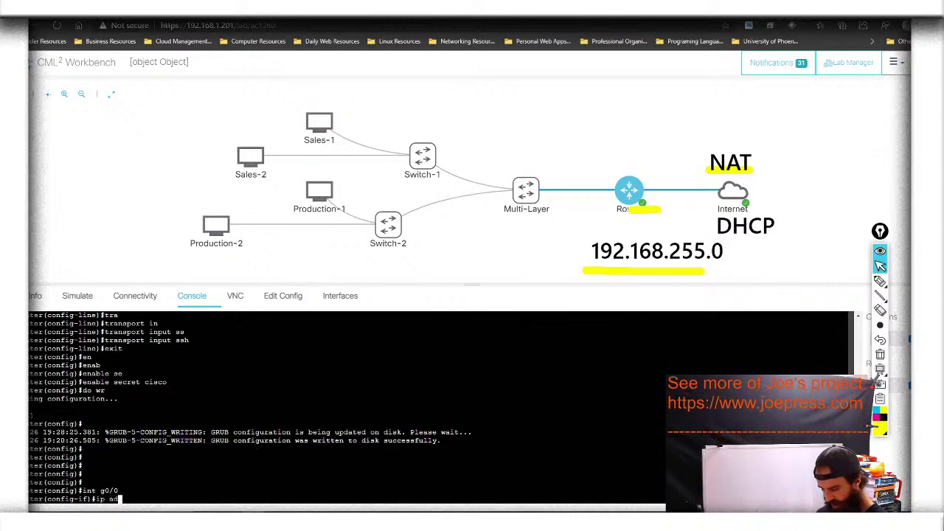
key(Tab)
text(d)
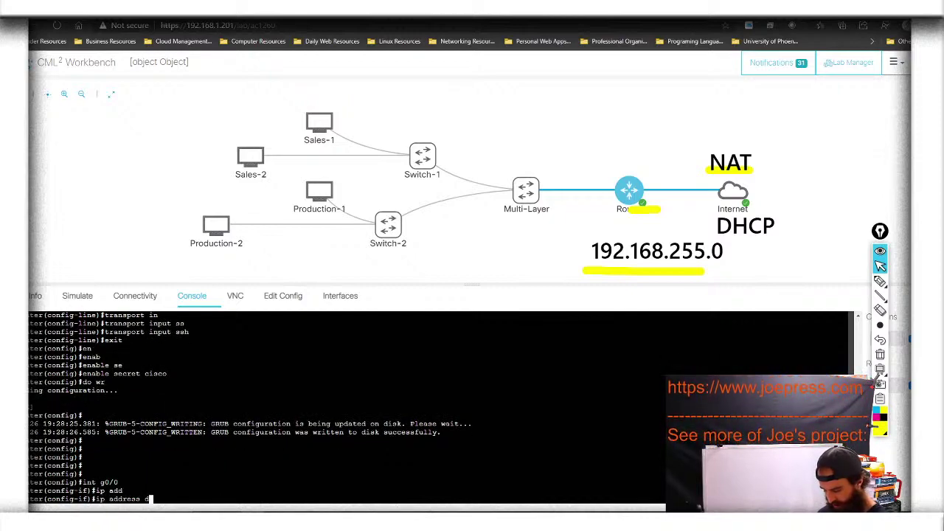
text(hc)
key(Tab)
key(Return)
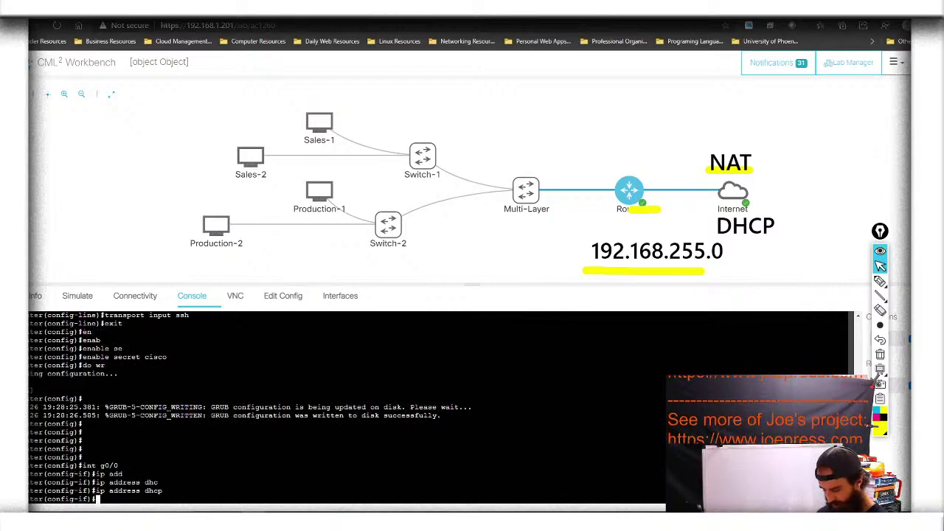
Enable g0/0 with no shutdown and begin a description command
text(no )
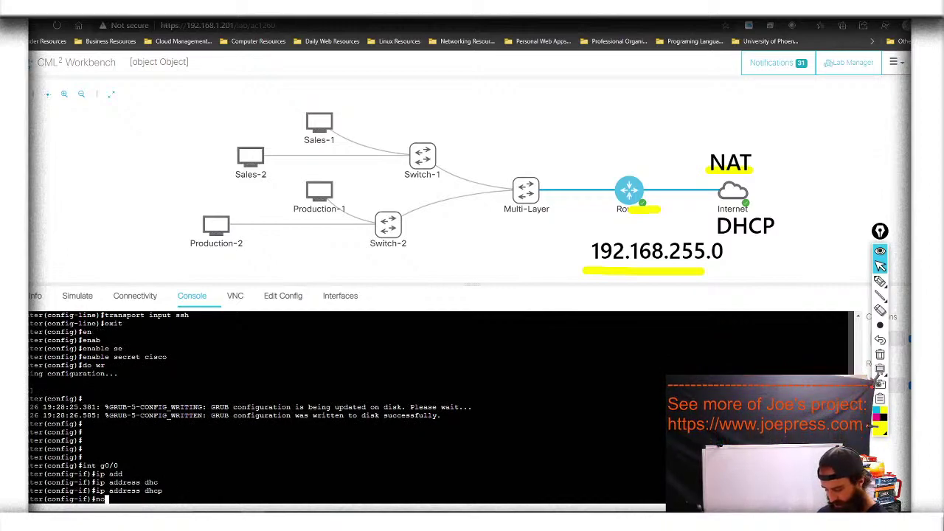
text(shu)
key(Tab)
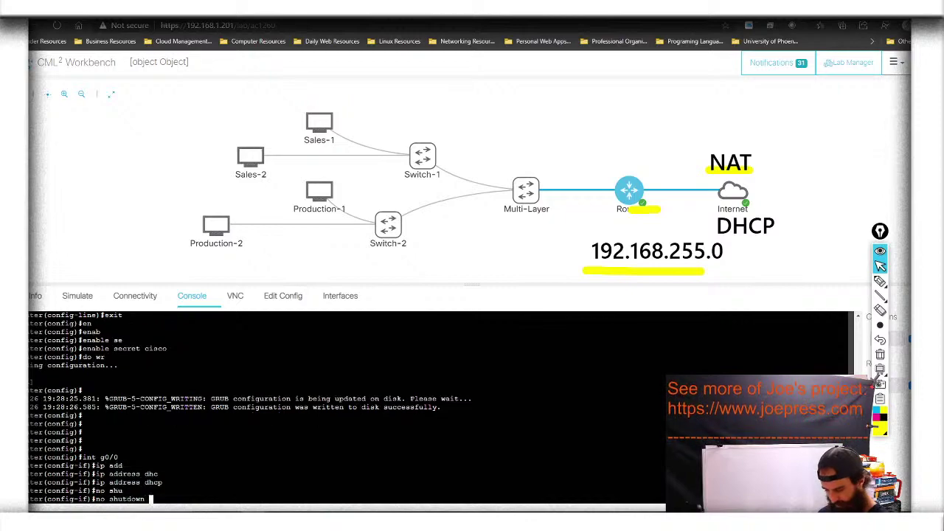
key(Return)
text(des)
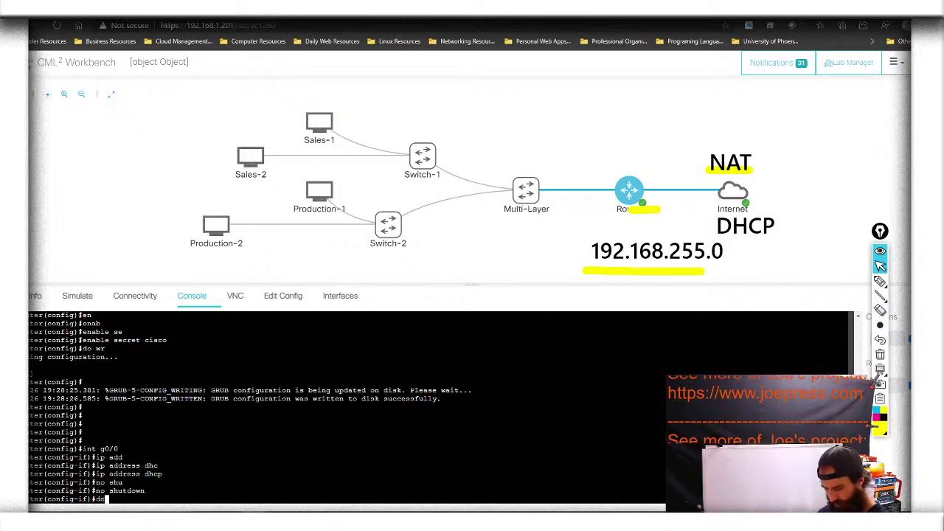
key(Tab)
key(Tab)
key(Tab)
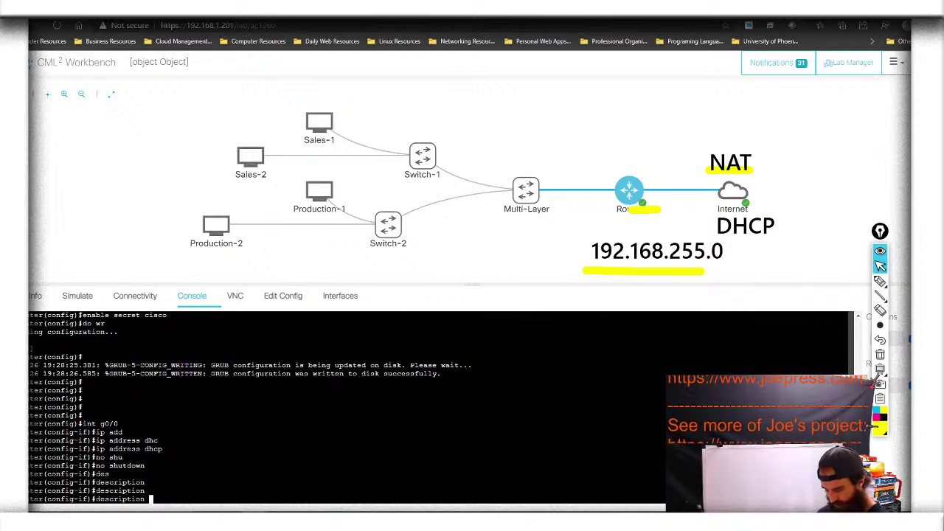
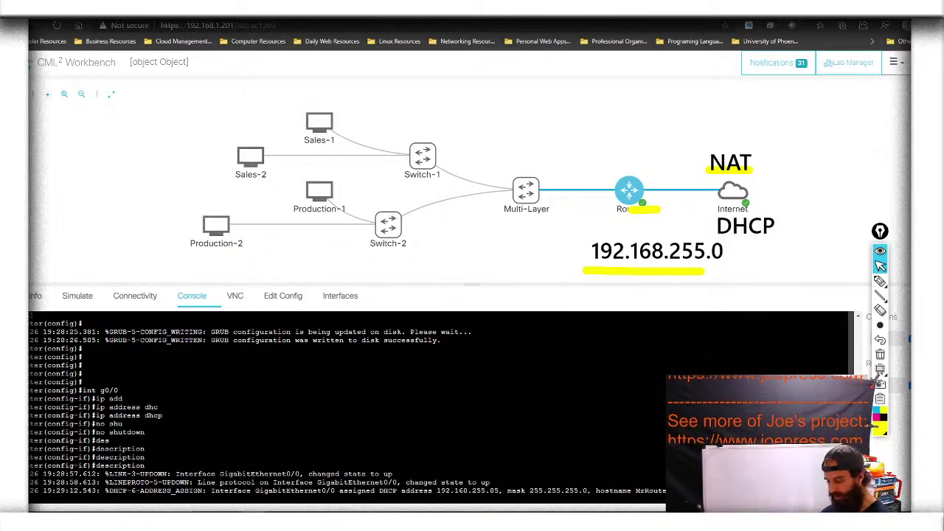
Highlight the DHCP-assigned address and receiving interface in the console log, then clear the annotations
mouse_move(881, 281)
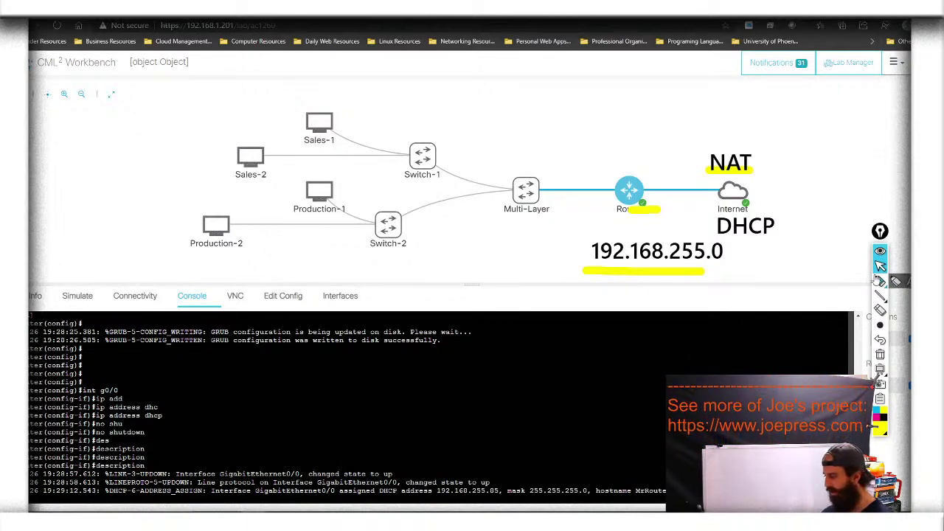
click(897, 283)
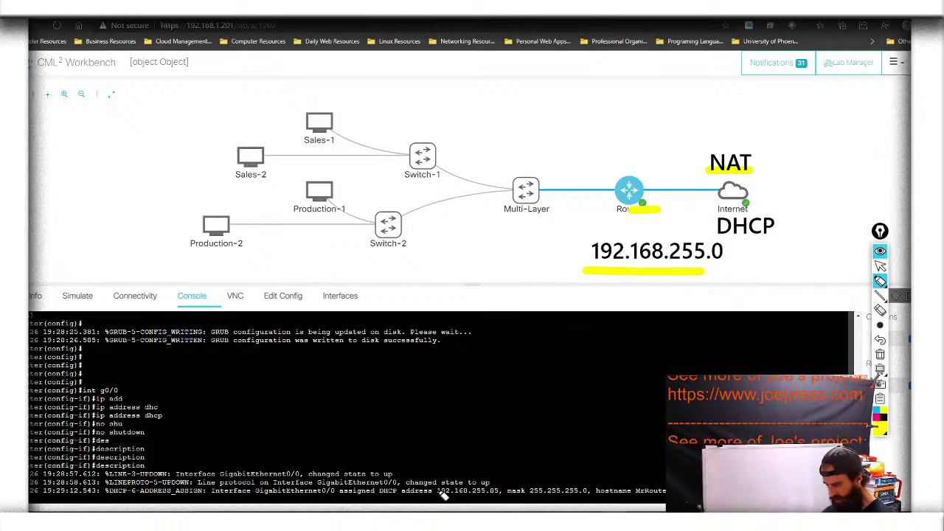
drag(436, 491, 503, 492)
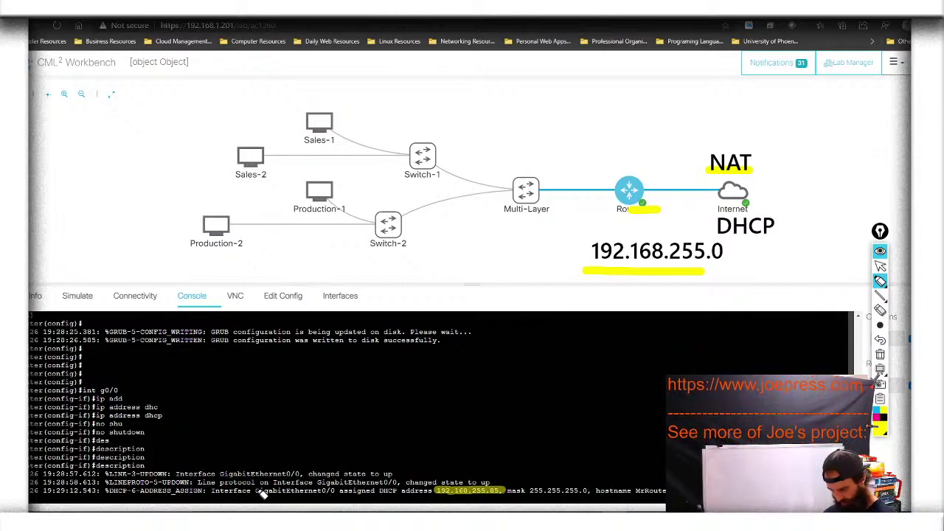
drag(258, 492, 596, 490)
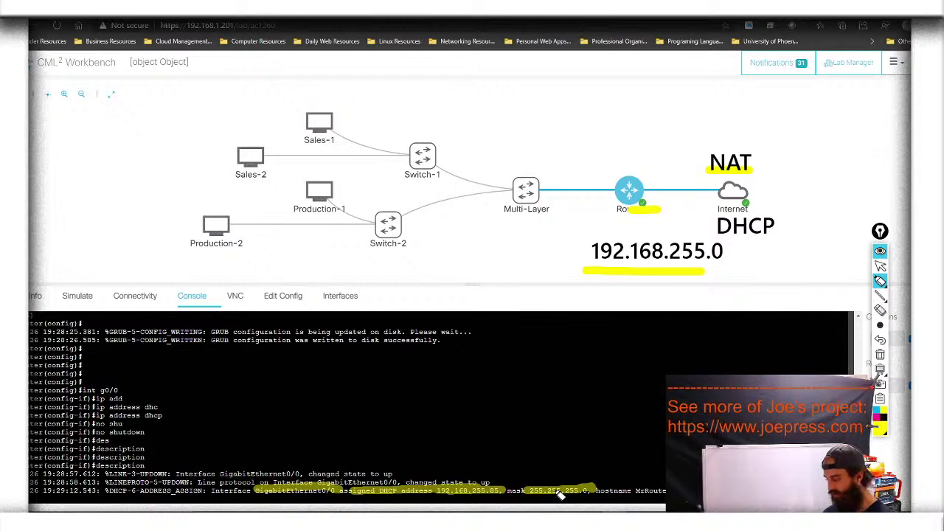
drag(632, 491, 666, 490)
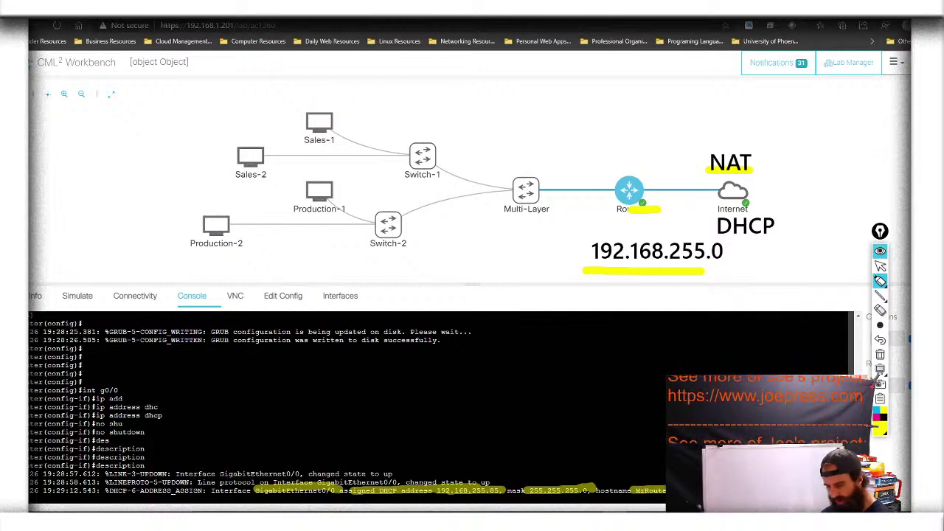
click(879, 268)
click(879, 267)
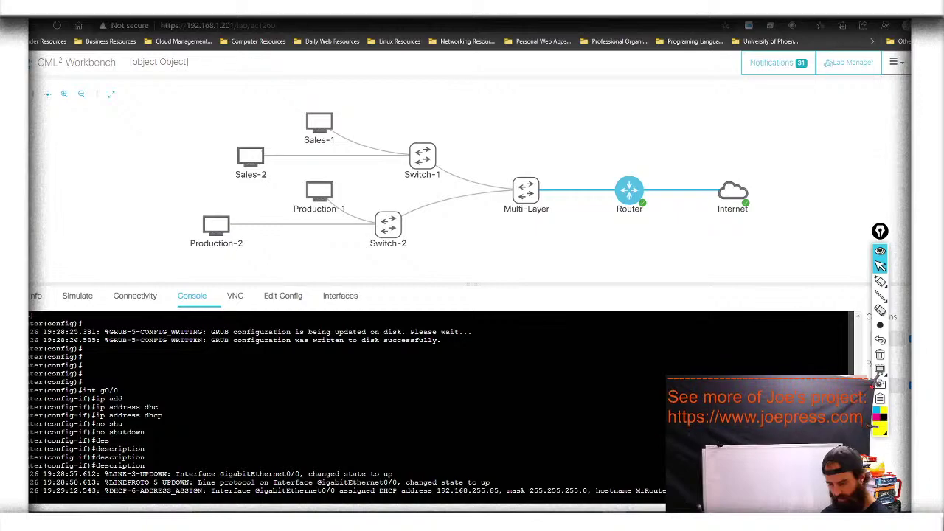
Set g0/0's description to 'Interface to Internet' and exit to global configuration
key(Return)
key(Up)
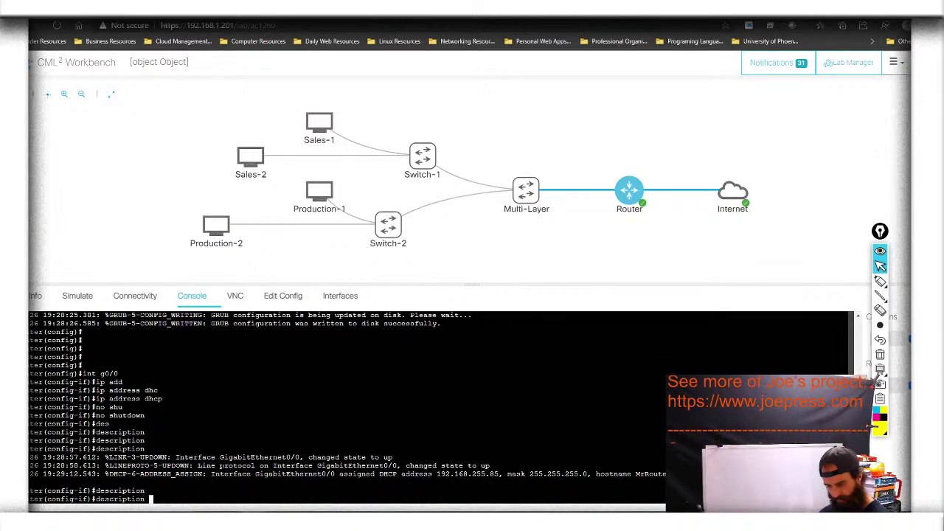
text(I)
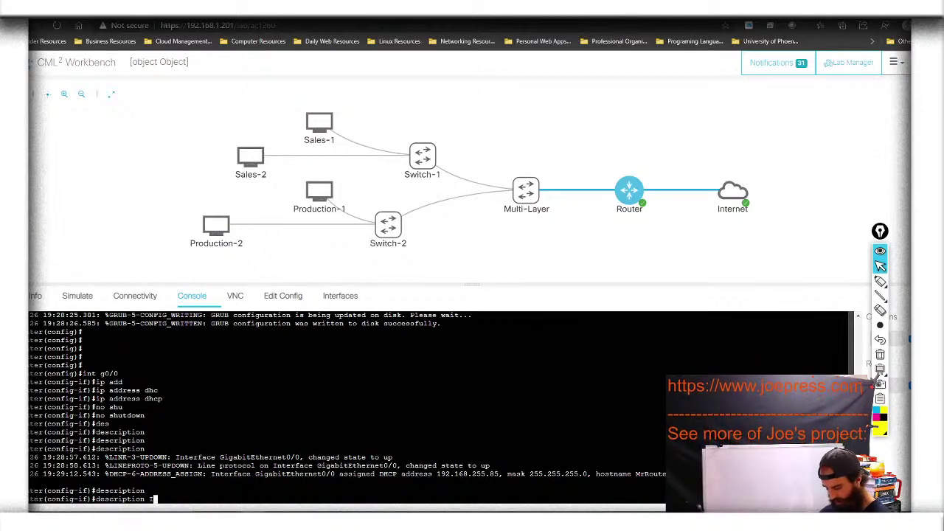
text(nterface )
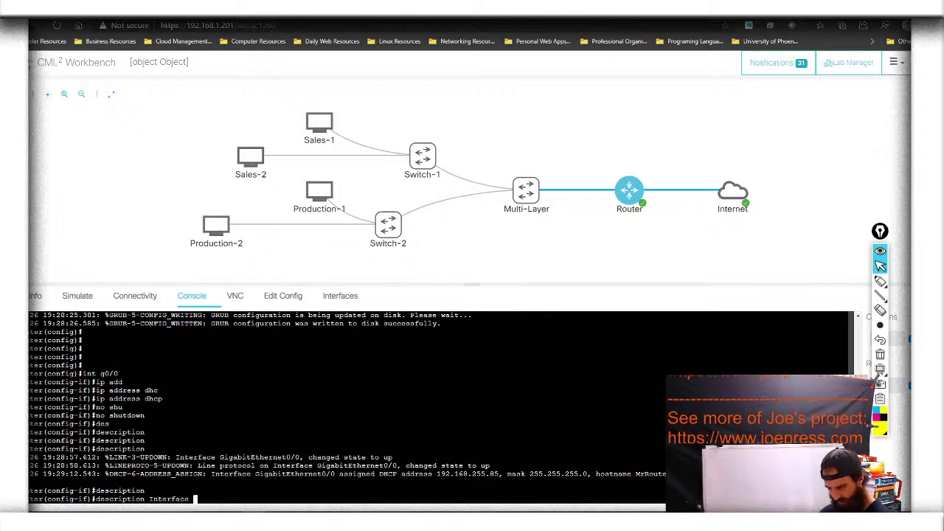
text(to In)
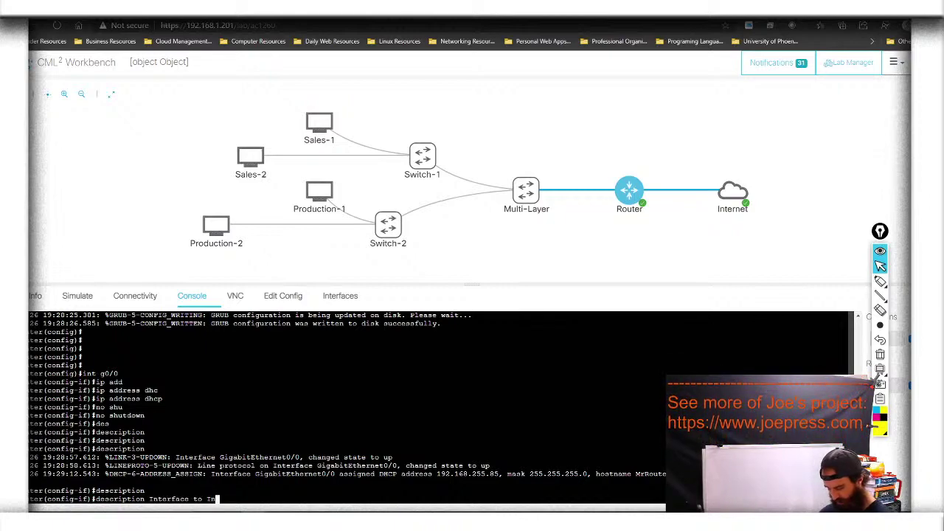
text(ternet)
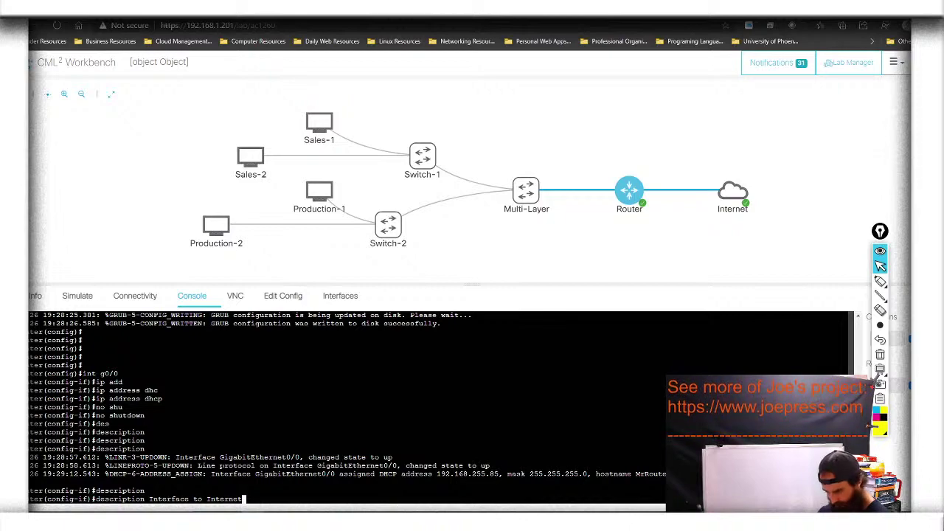
key(Return)
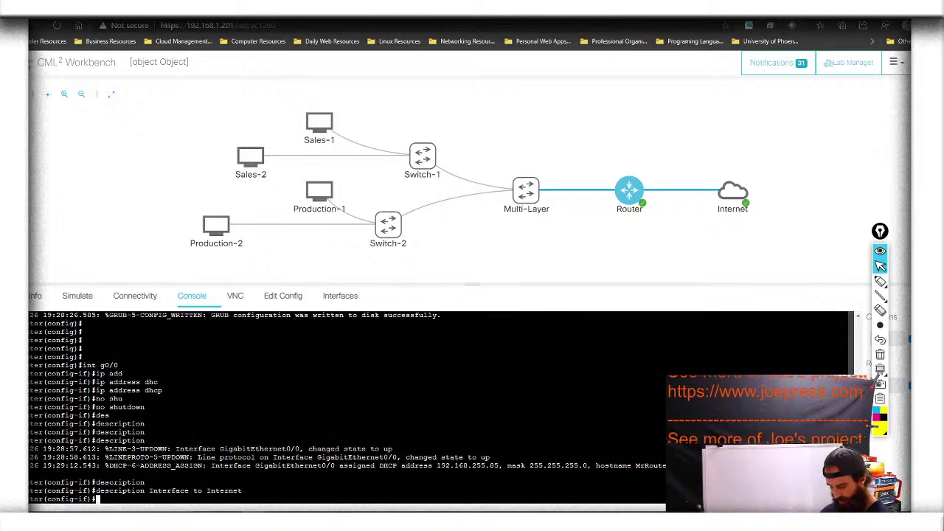
text(exit)
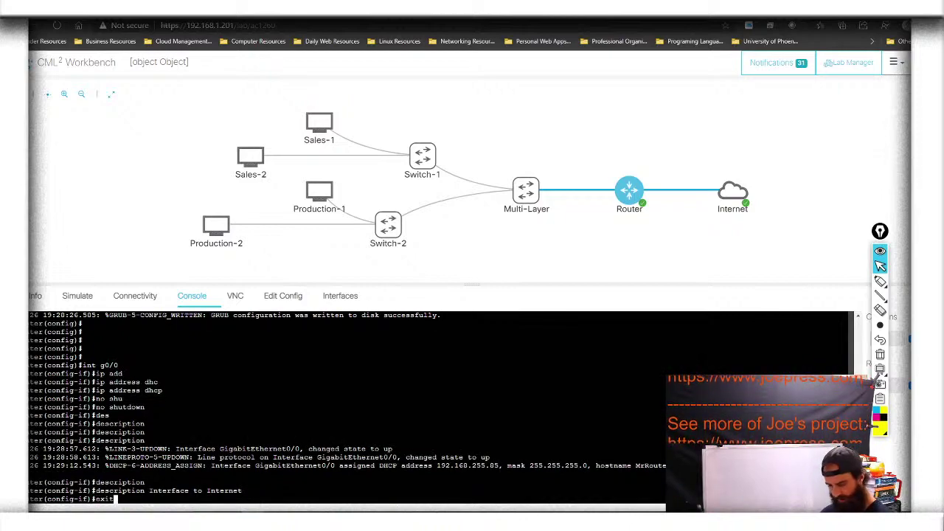
key(Return)
text(ig)#i)
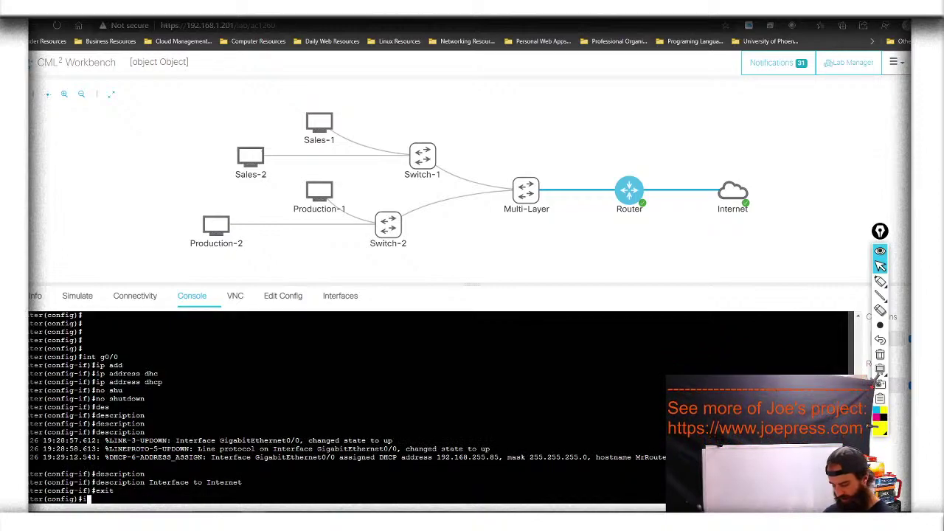
text(n)
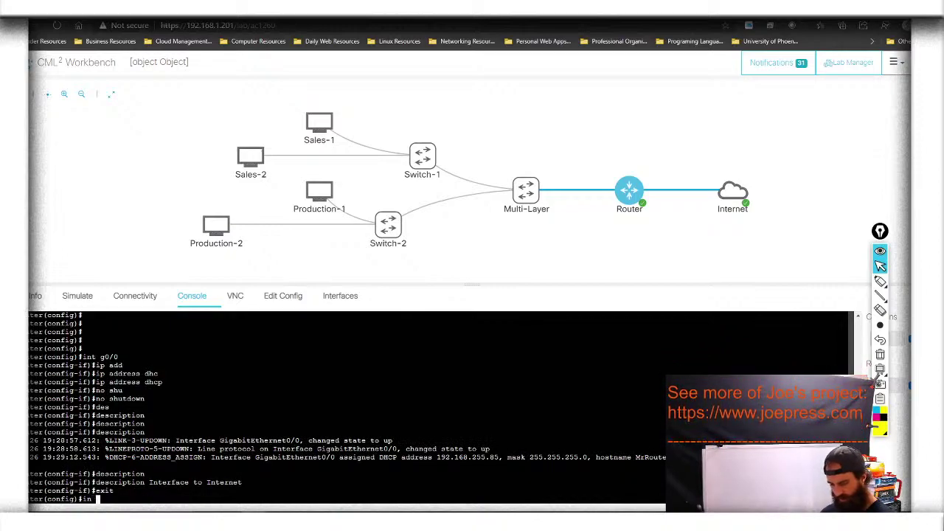
key(BackSpace)
key(BackSpace)
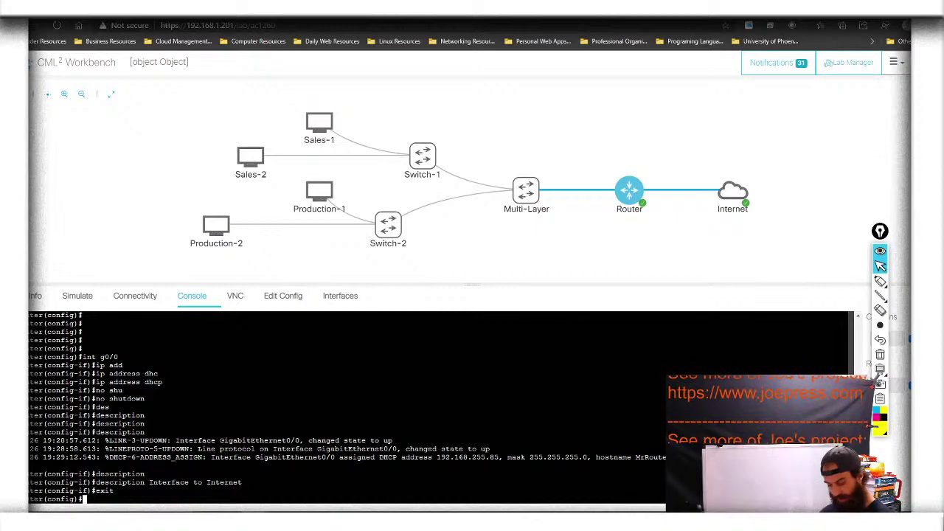
Run 'do show ip route' to print the router's routing table
text(do )
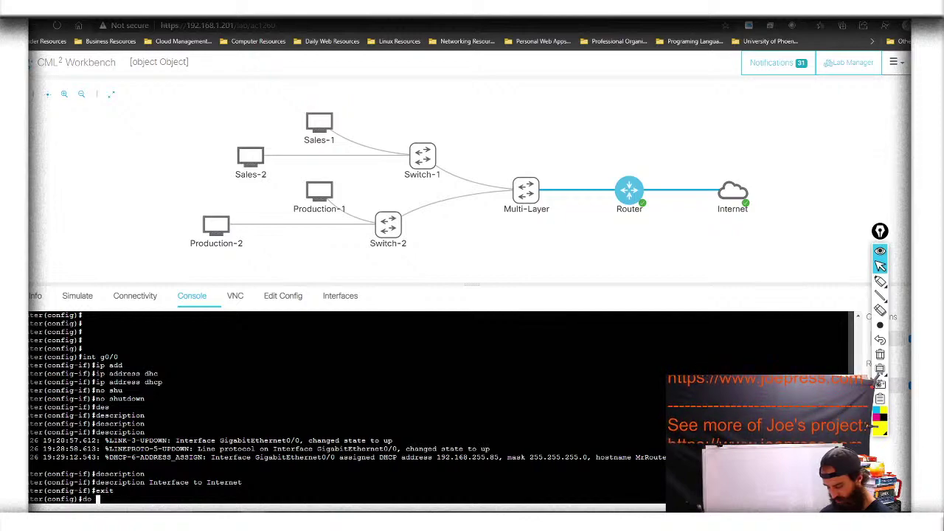
text(show ip route)
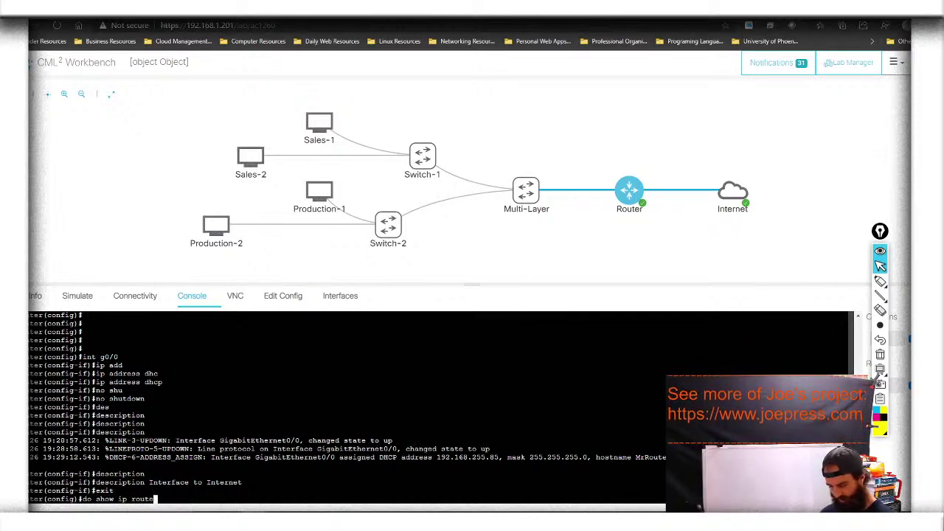
key(Return)
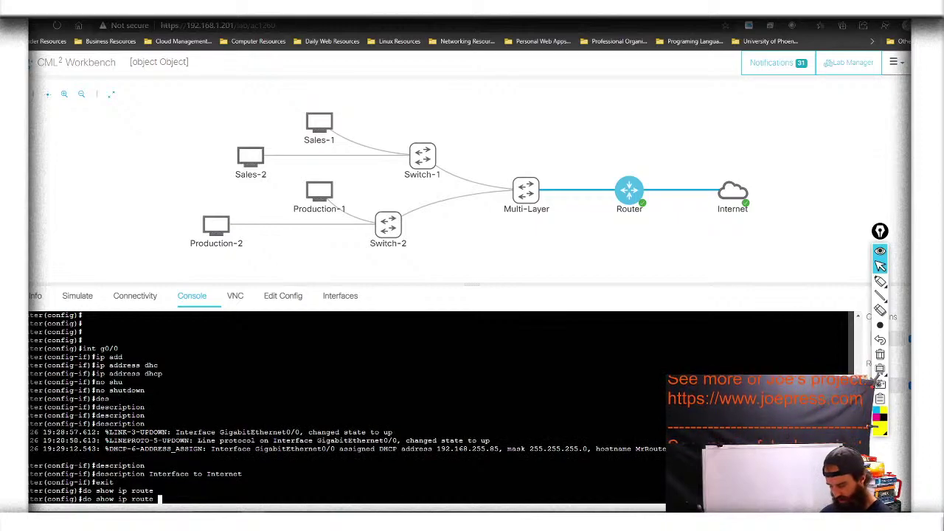
key(Return)
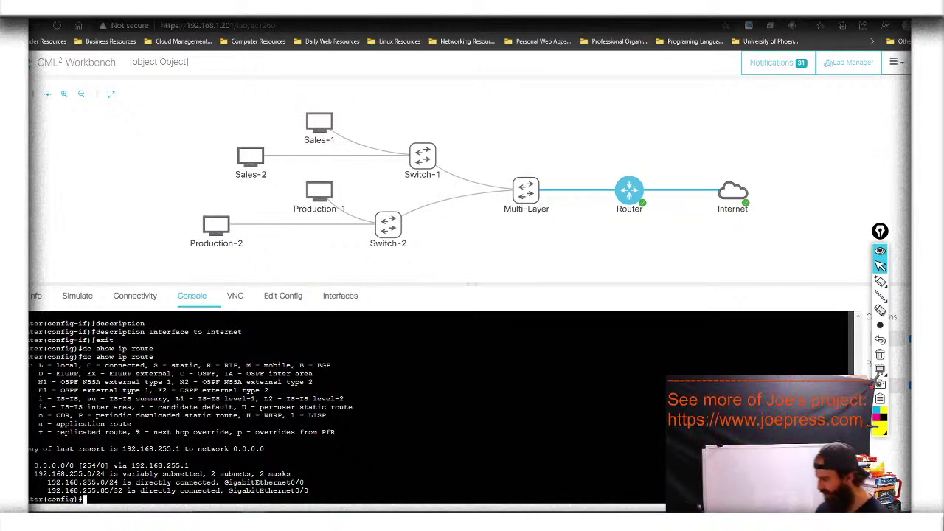
Highlight the gateway of last resort 192.168.255.1 and connected 192.168.255.0/24, then clear the highlights
click(880, 281)
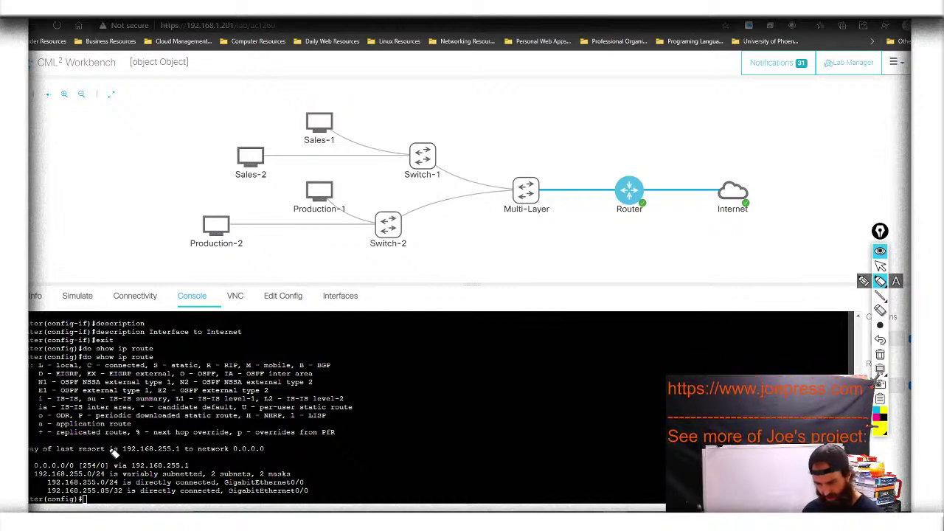
drag(109, 451, 273, 451)
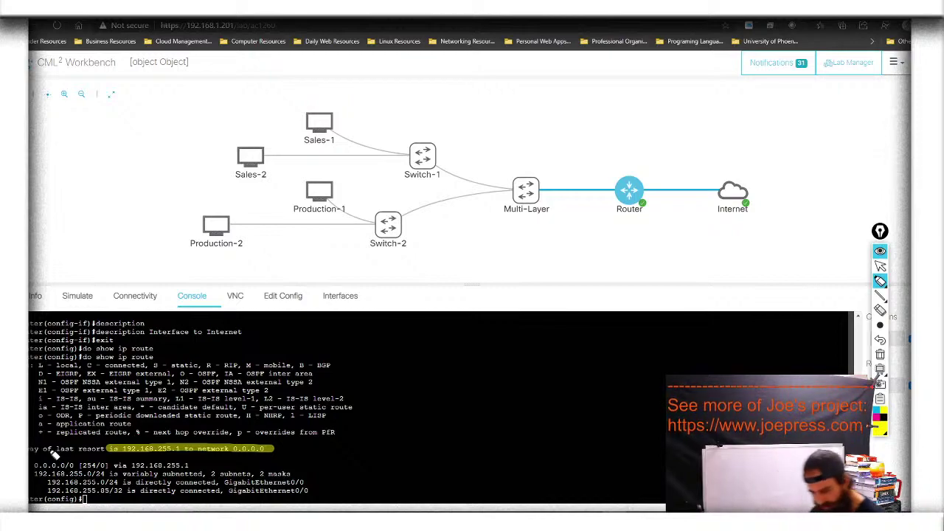
drag(31, 450, 118, 453)
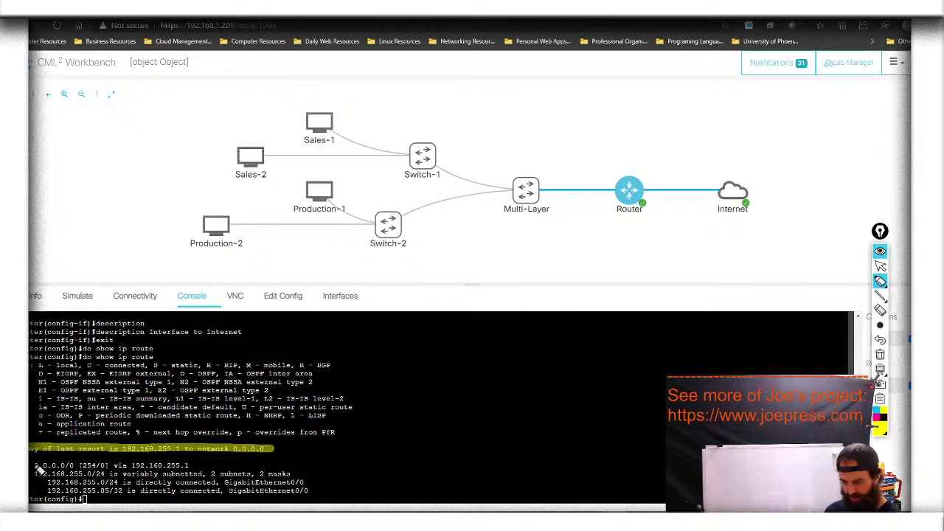
drag(53, 469, 213, 469)
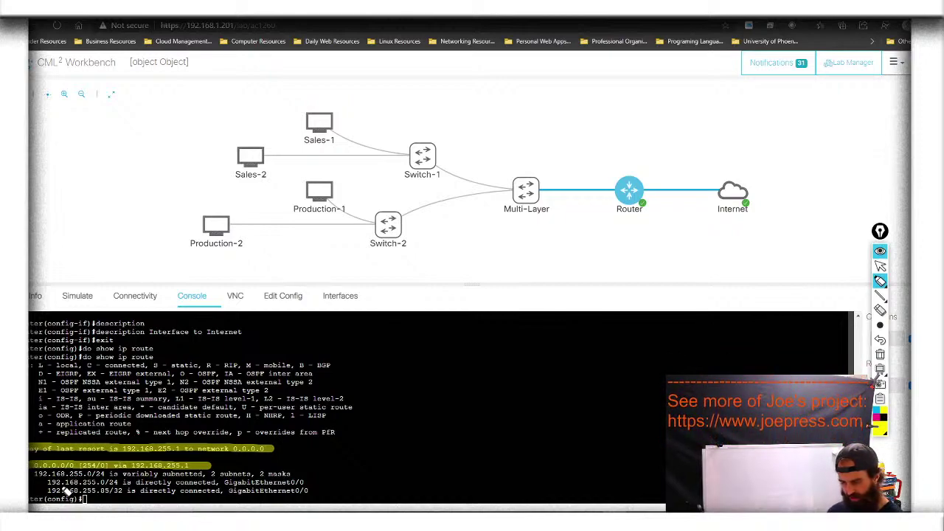
drag(49, 483, 140, 483)
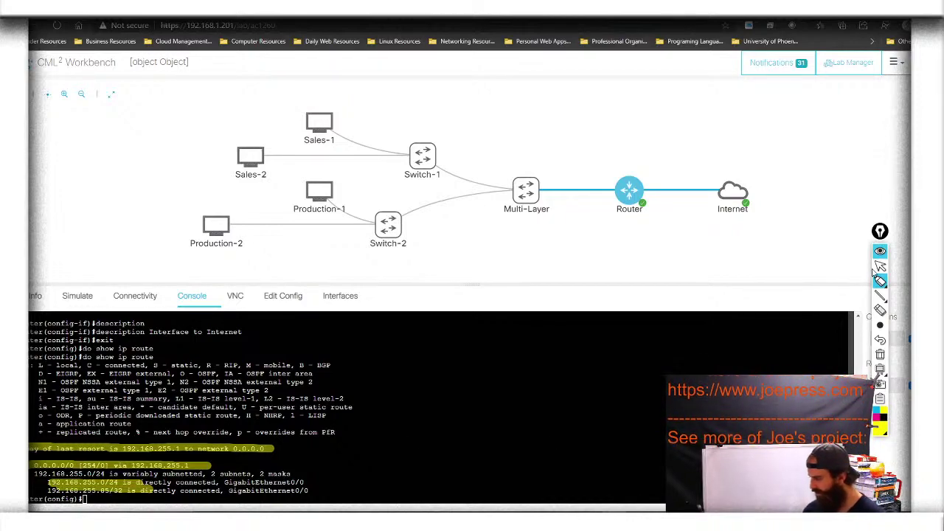
click(880, 354)
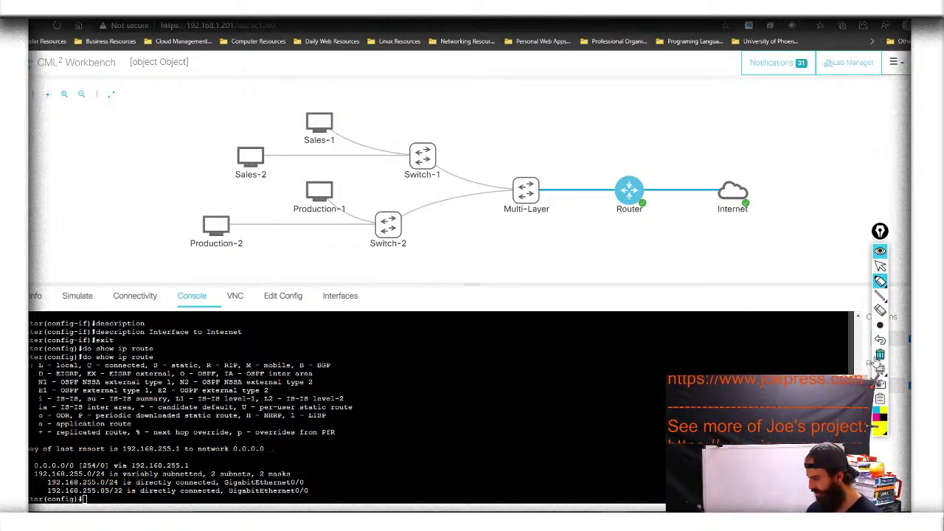
click(881, 267)
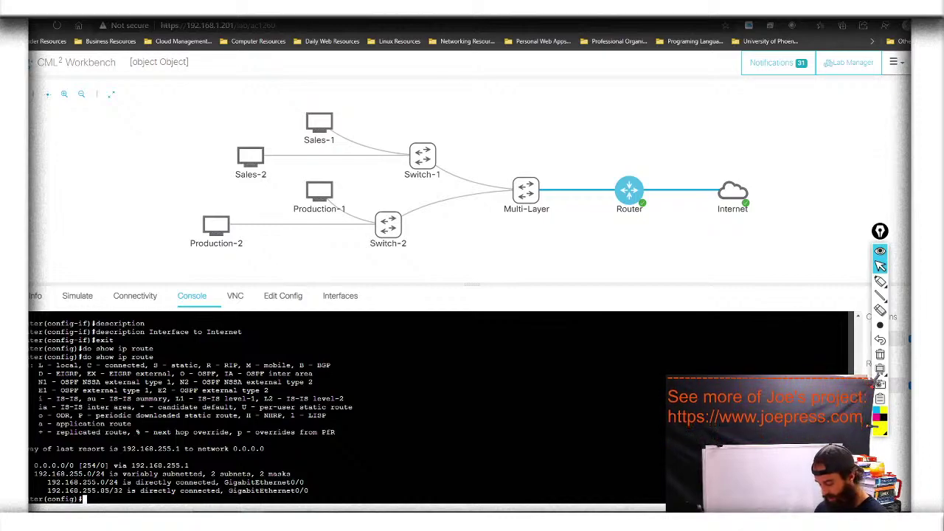
Assign 10.0.1.1 255.255.255.0 to interface g0/1 and enable it with no shutdown
text(int )
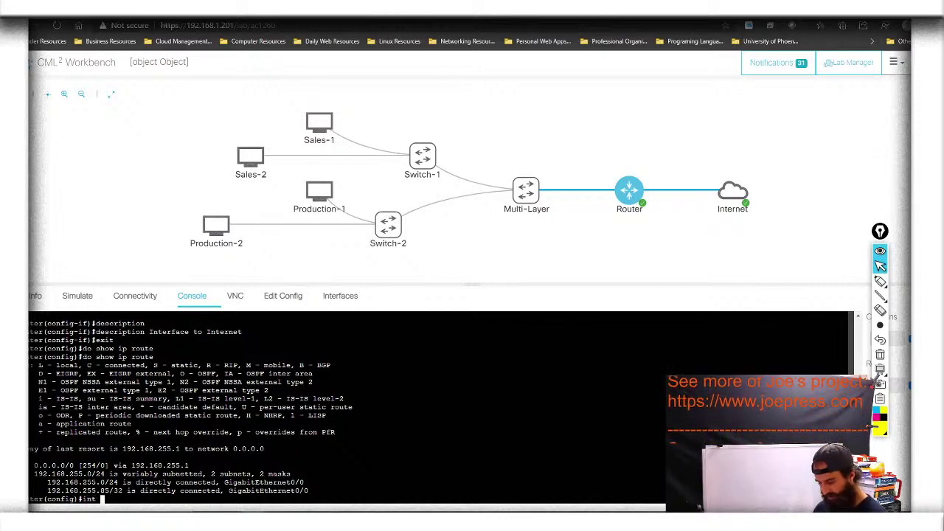
text(g)
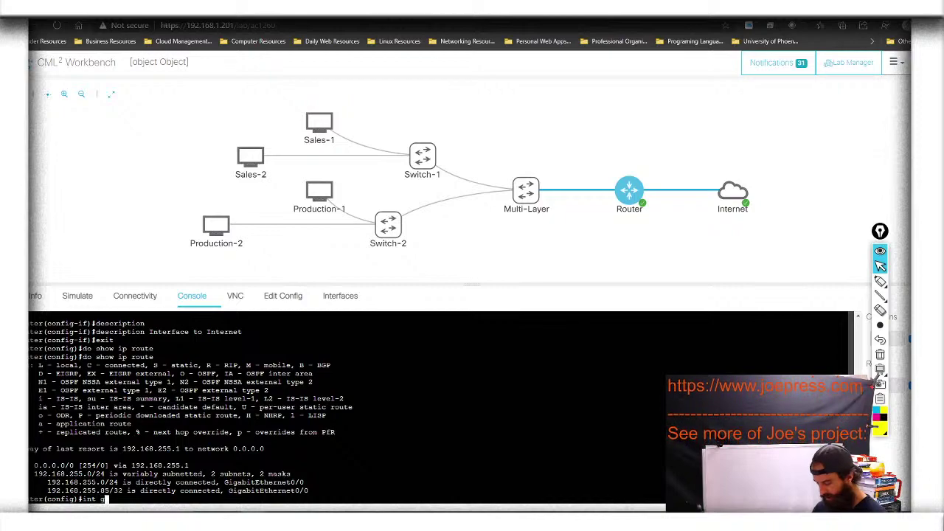
text(0/1)
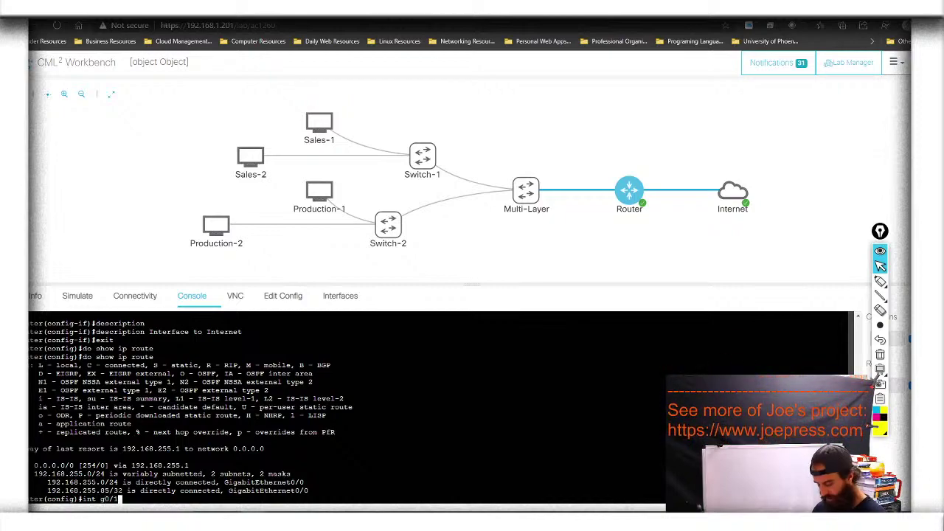
key(Return)
text(ip add)
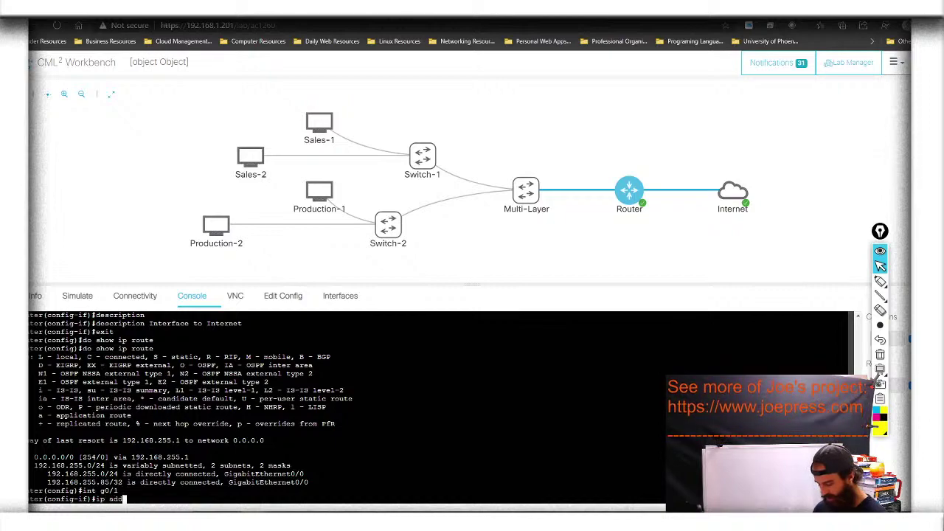
key(Tab)
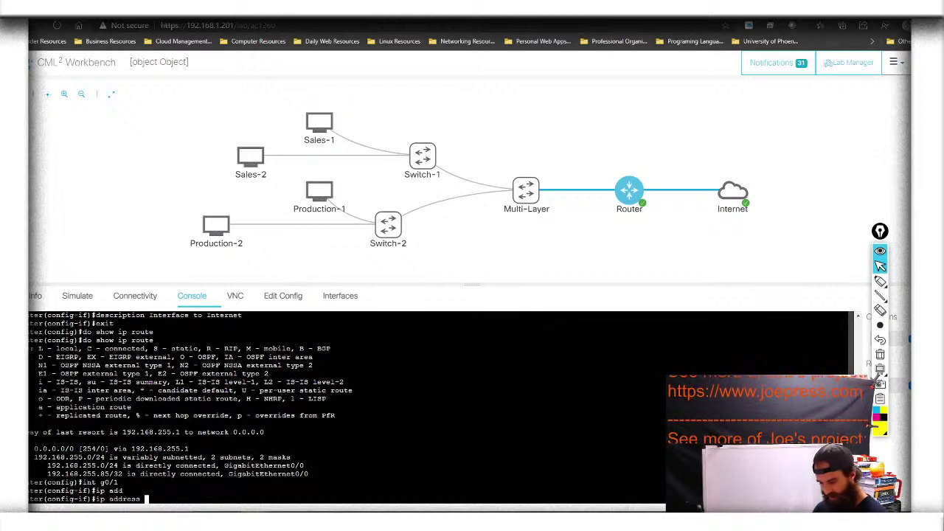
text(10.0.)
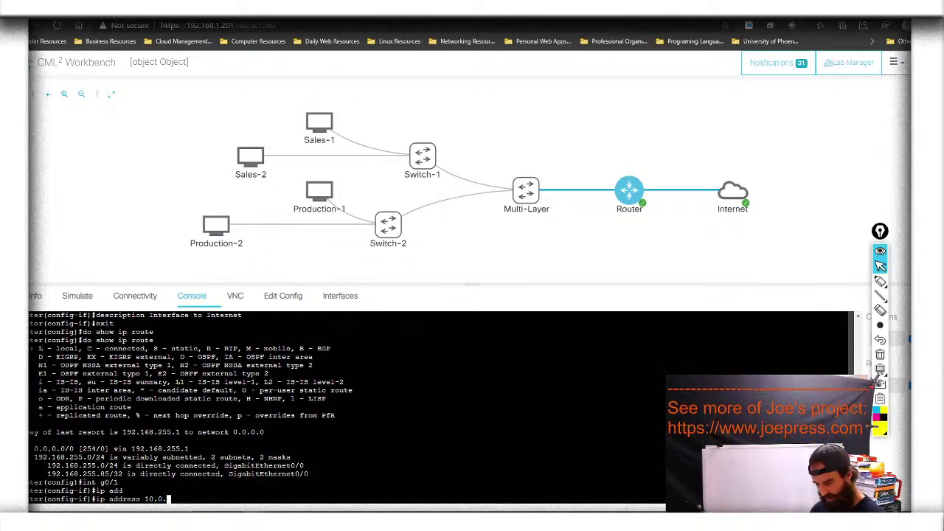
text(1.)
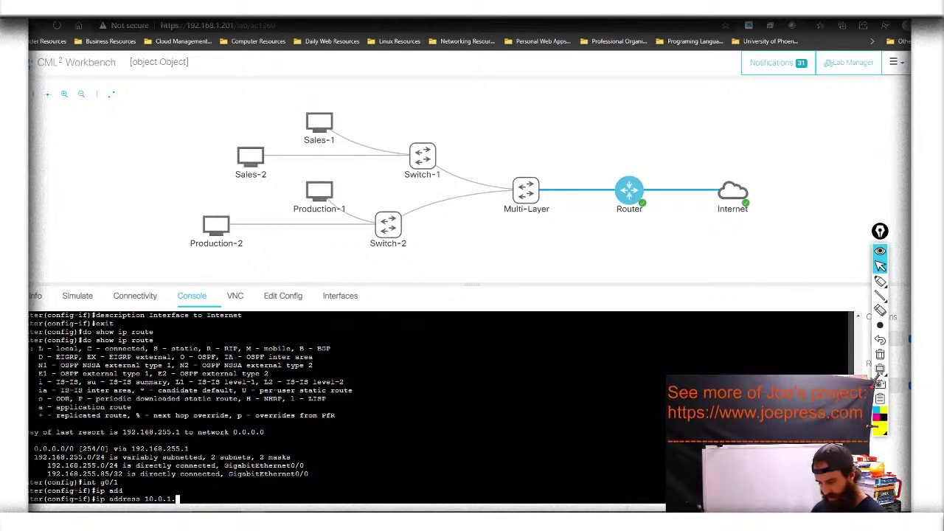
text(1 )
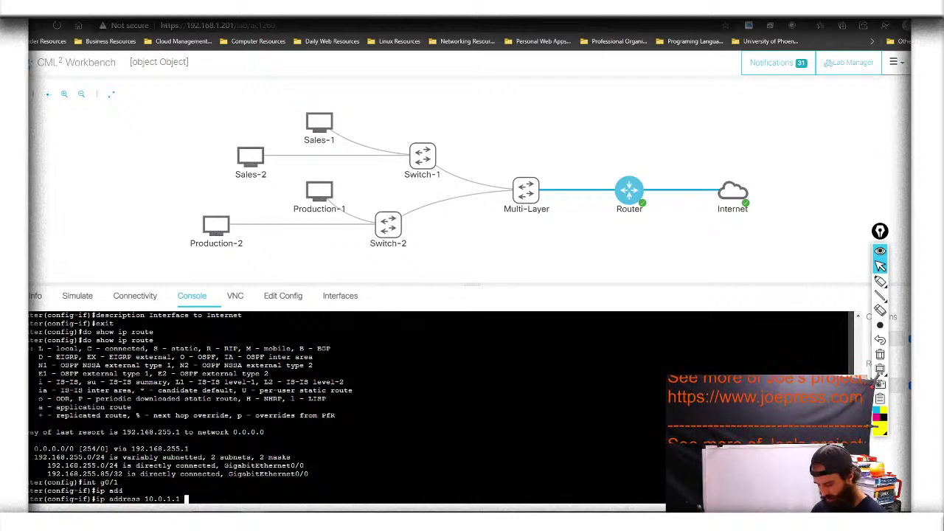
text(255.255.255)
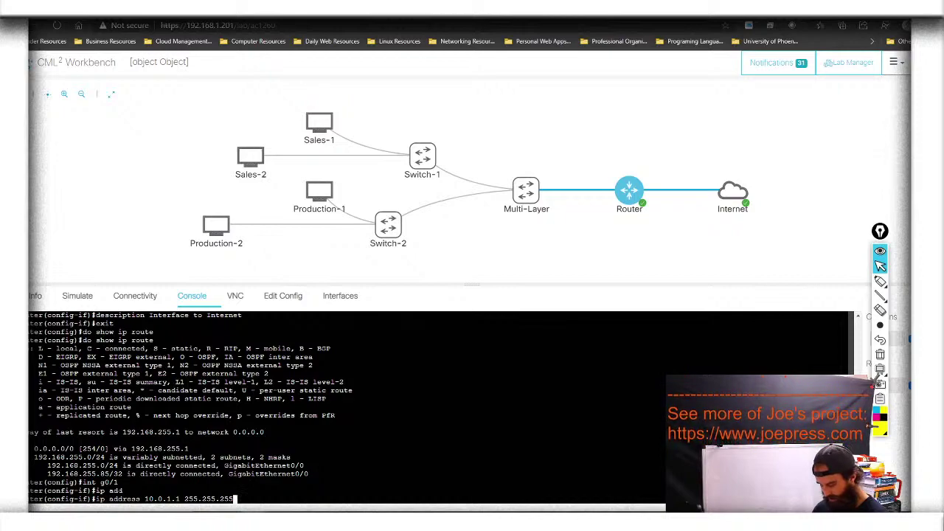
text(.0)
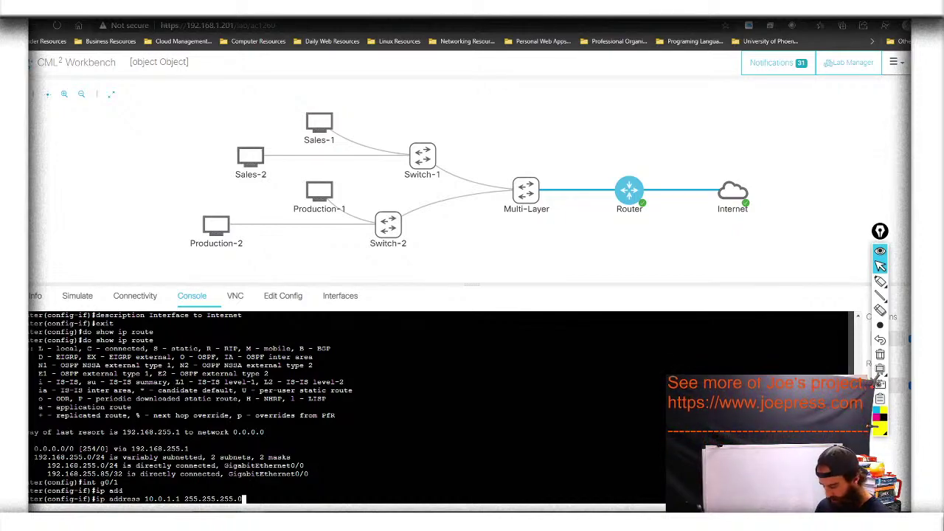
key(Return)
text(no shu)
key(Tab)
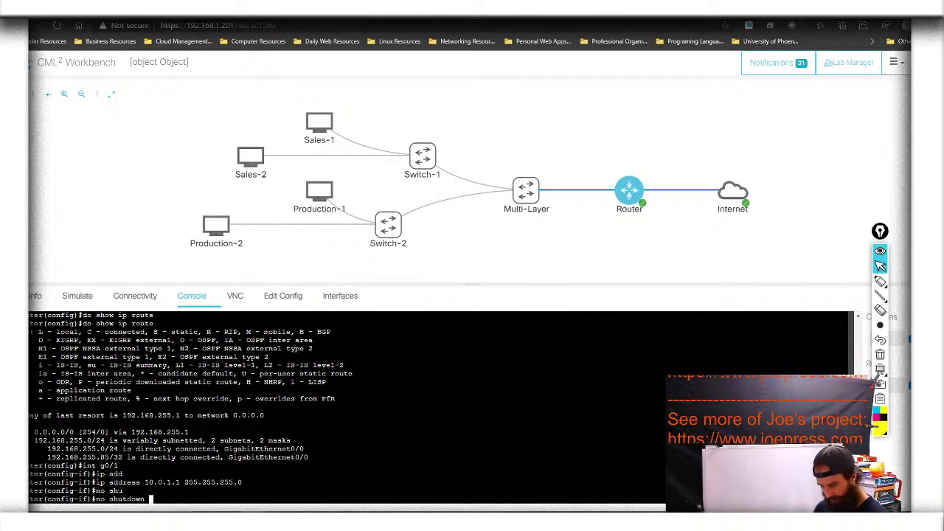
key(Return)
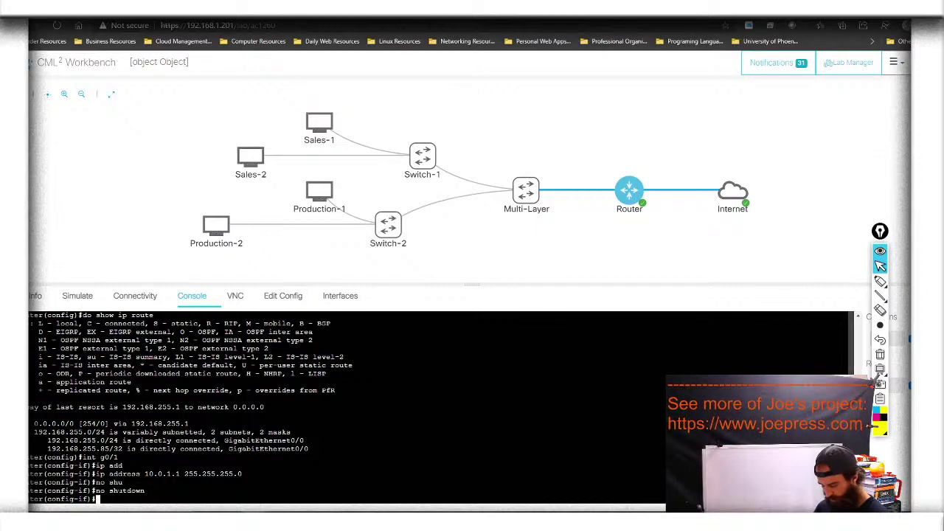
key(Return)
key(Return)
Describe g0/1 as 'Interface to Network' and return to global configuration
text(description)
key(Tab)
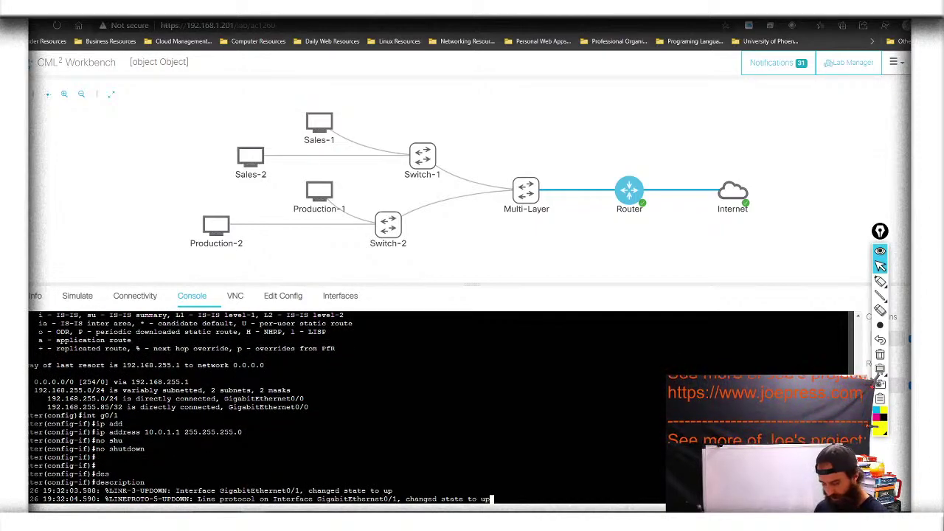
key(Tab)
key(Tab)
key(Tab)
text(Int)
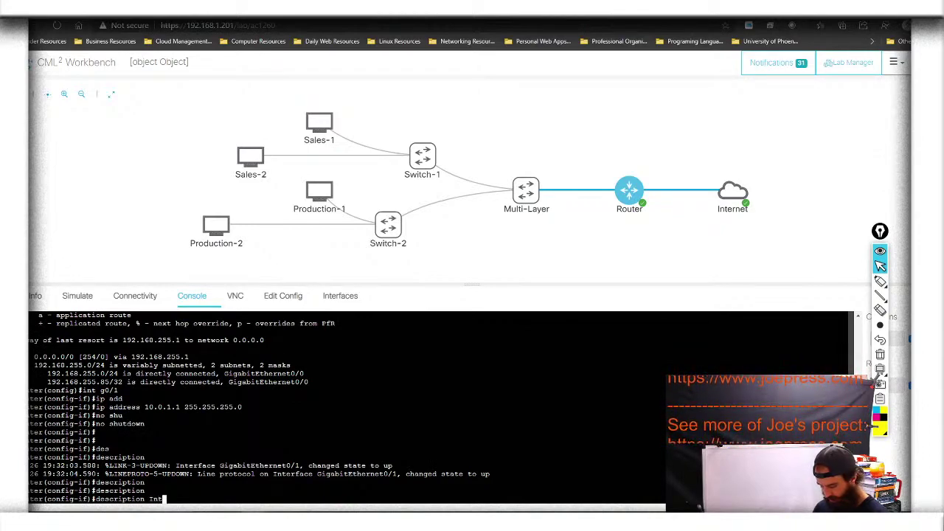
text(erface to )
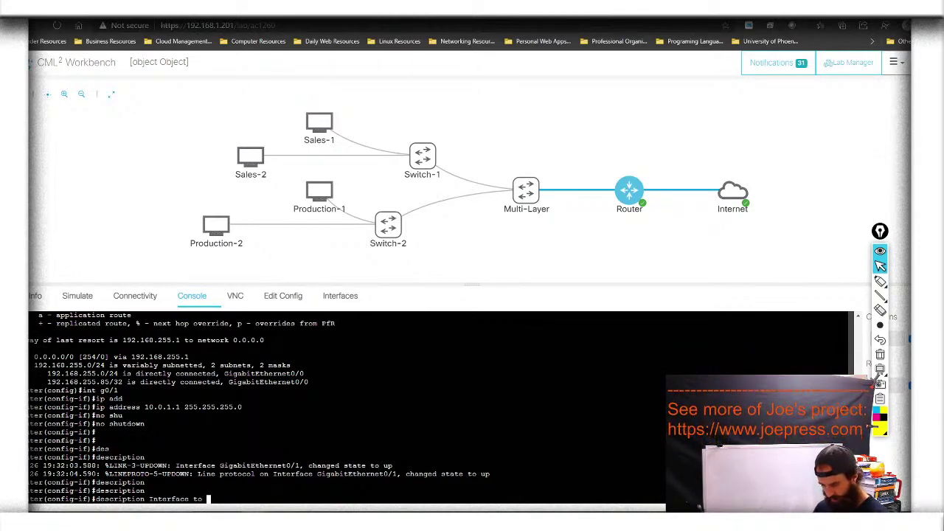
text(Network)
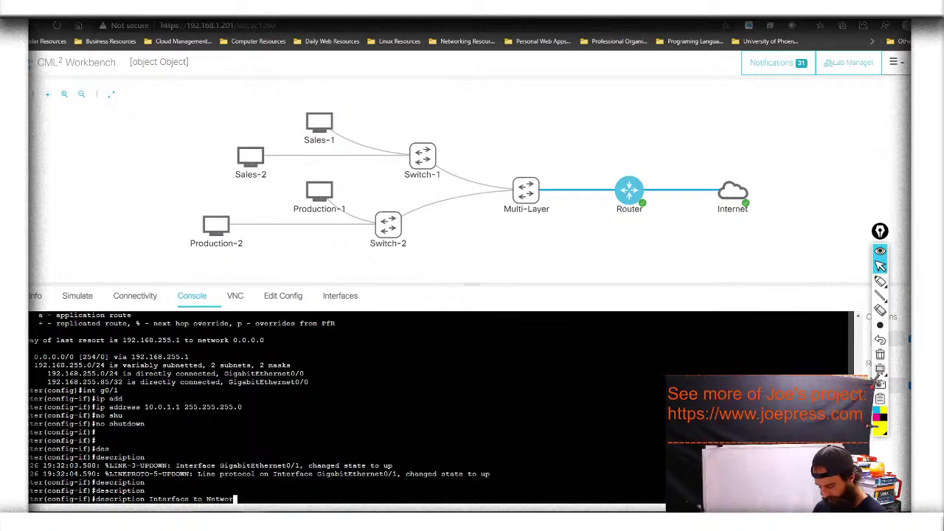
key(Return)
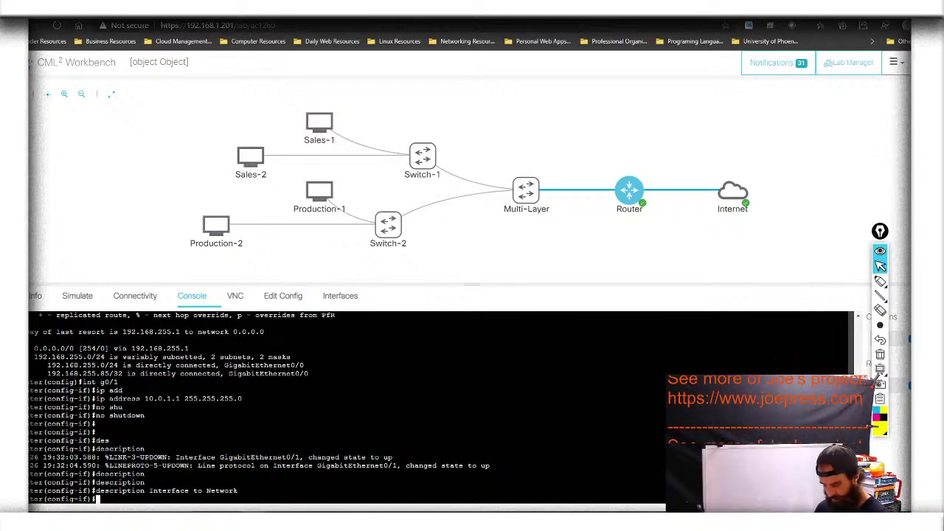
key(Return)
key(Return)
key(Return)
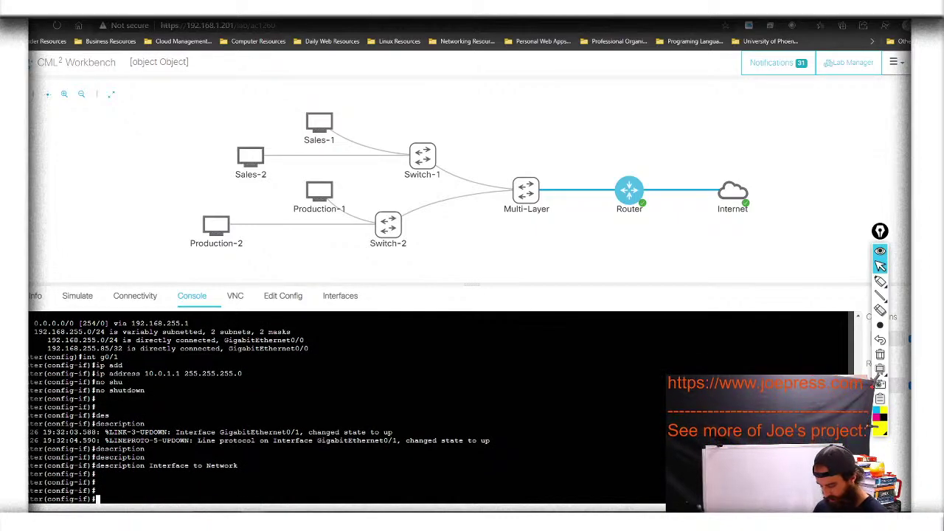
text(ex)
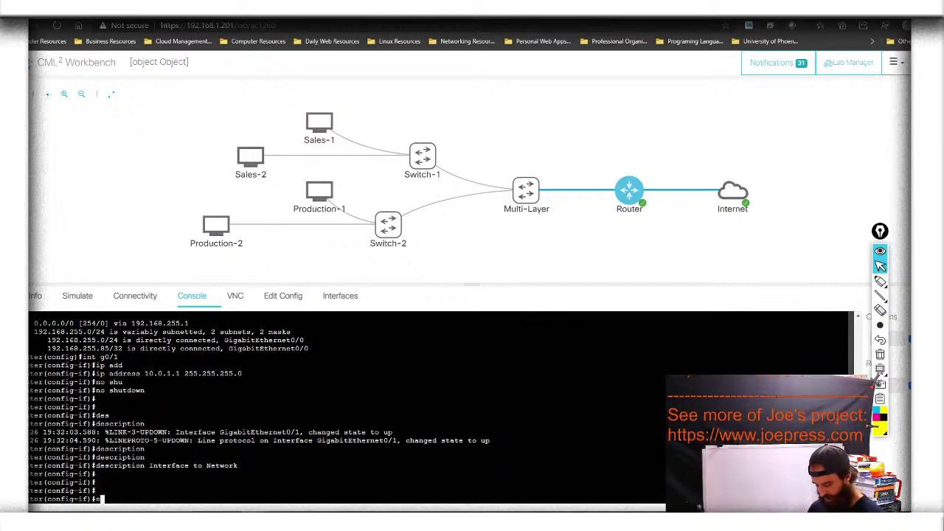
text(it)
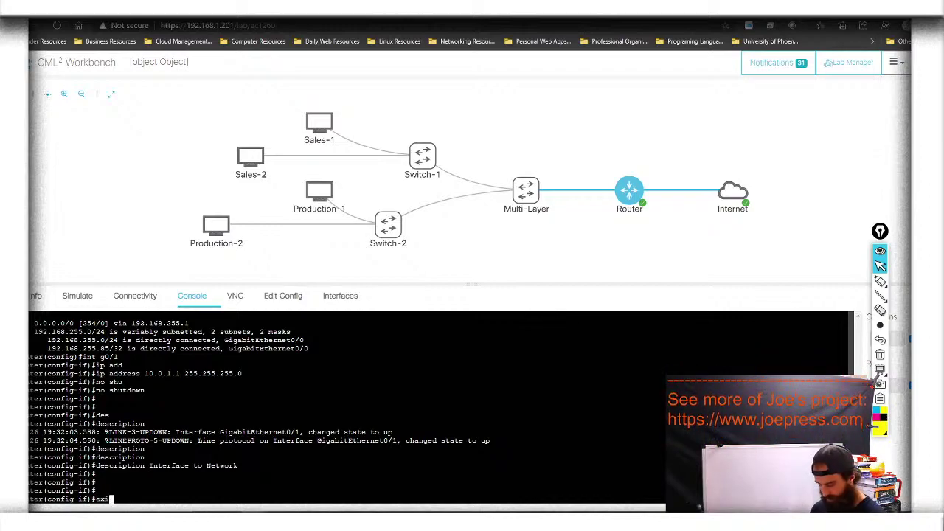
key(Return)
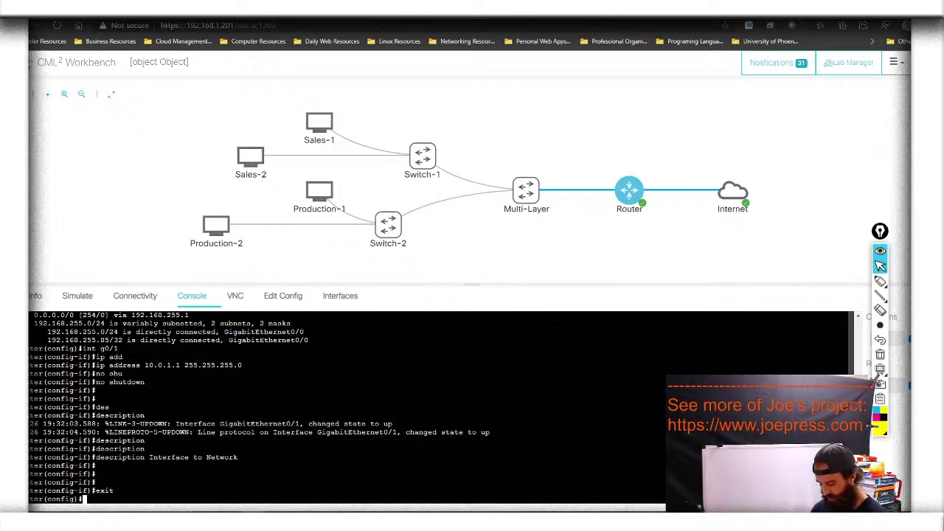
text(ip ro)
key(Tab)
text(ut)
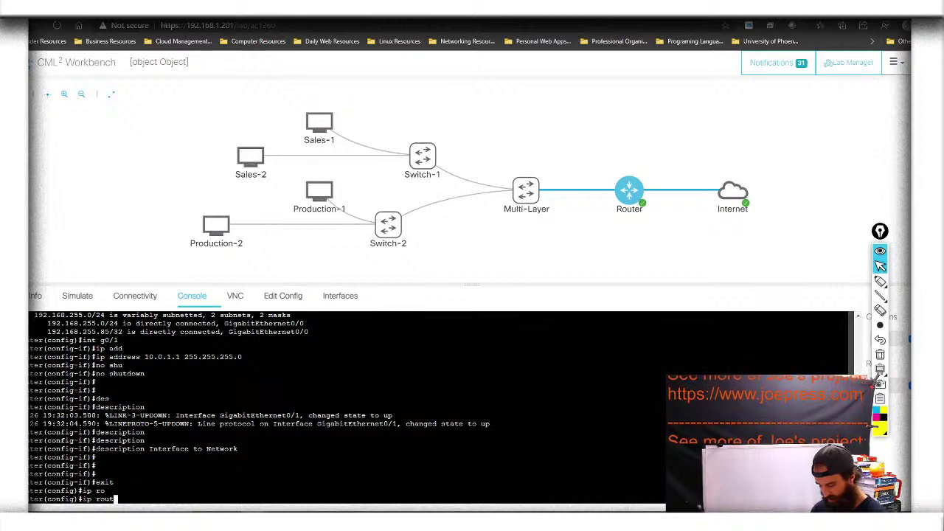
text(er)
key(Tab)
key(Tab)
key(Tab)
key(Tab)
key(Tab)
key(BackSpace)
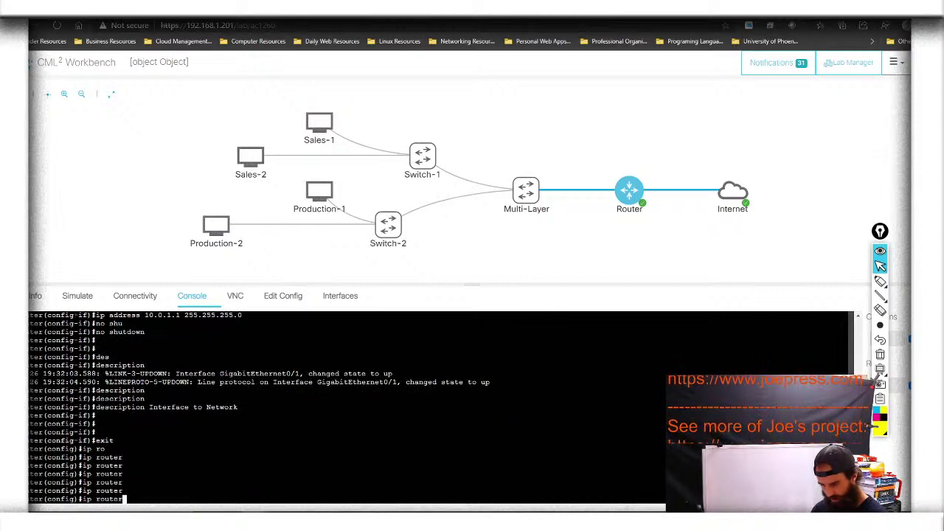
key(Tab)
key(BackSpace)
key(BackSpace)
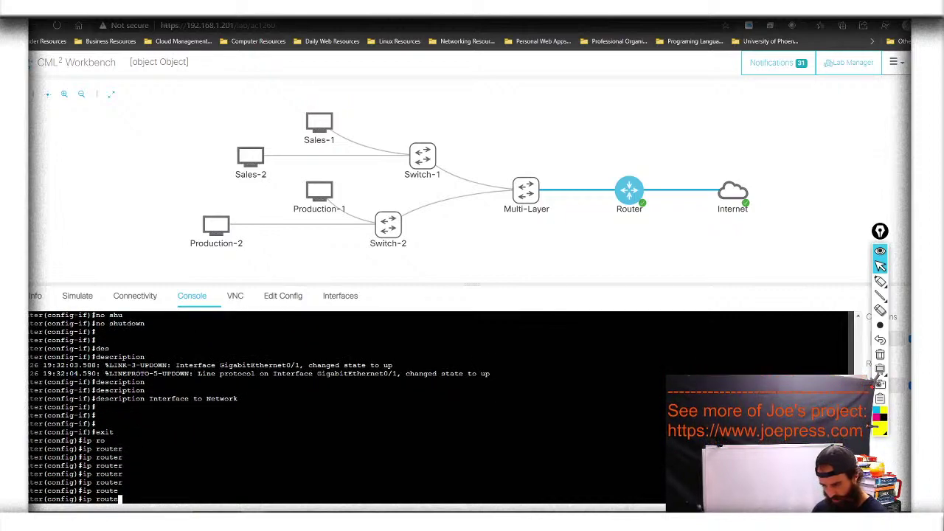
key(Tab)
key(Tab)
key(Tab)
key(Tab)
key(Tab)
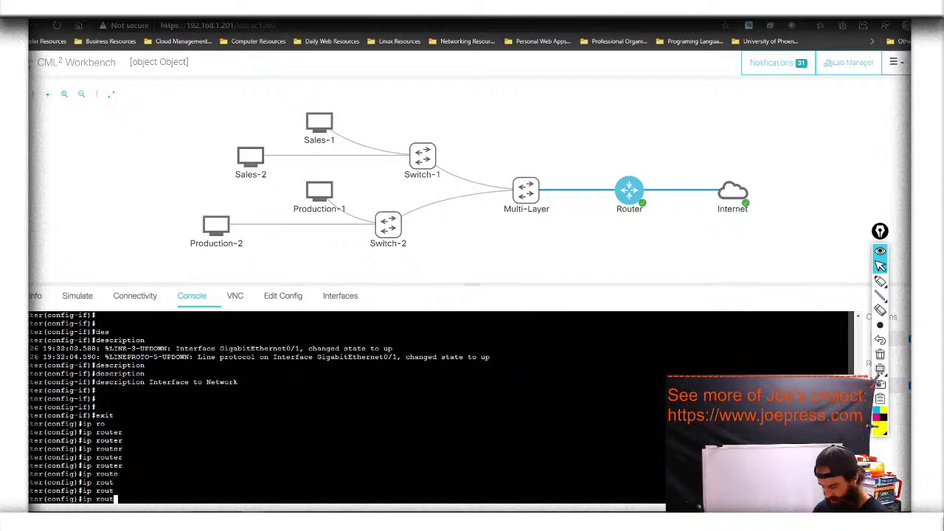
text(?)
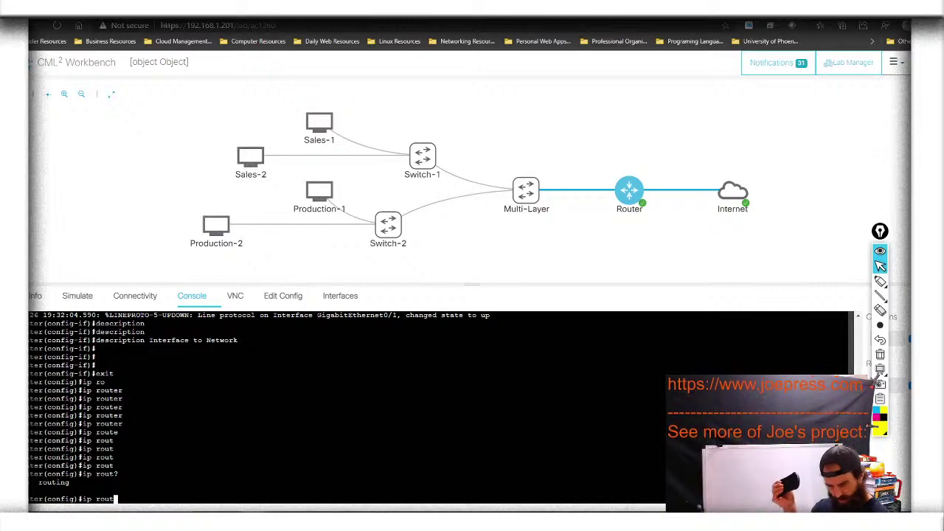
key(BackSpace)
key(BackSpace)
key(BackSpace)
key(BackSpace)
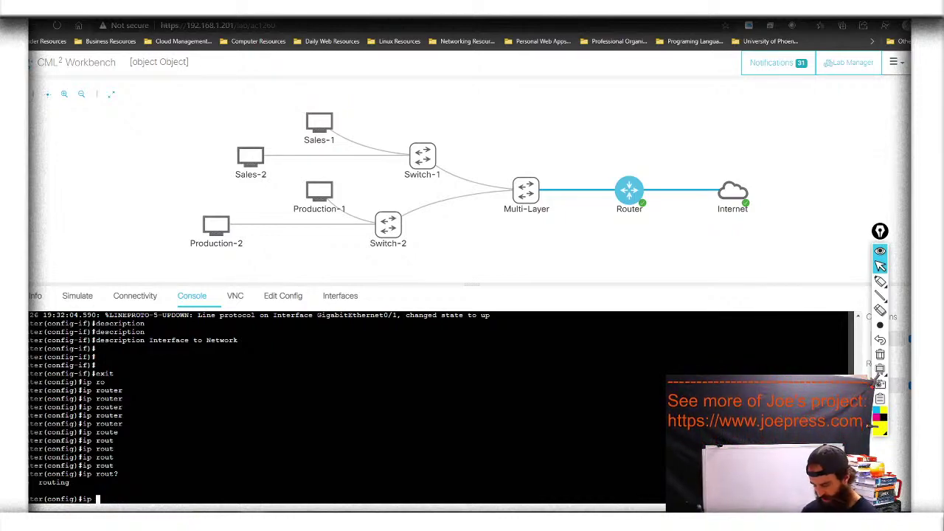
text(os)
key(Tab)
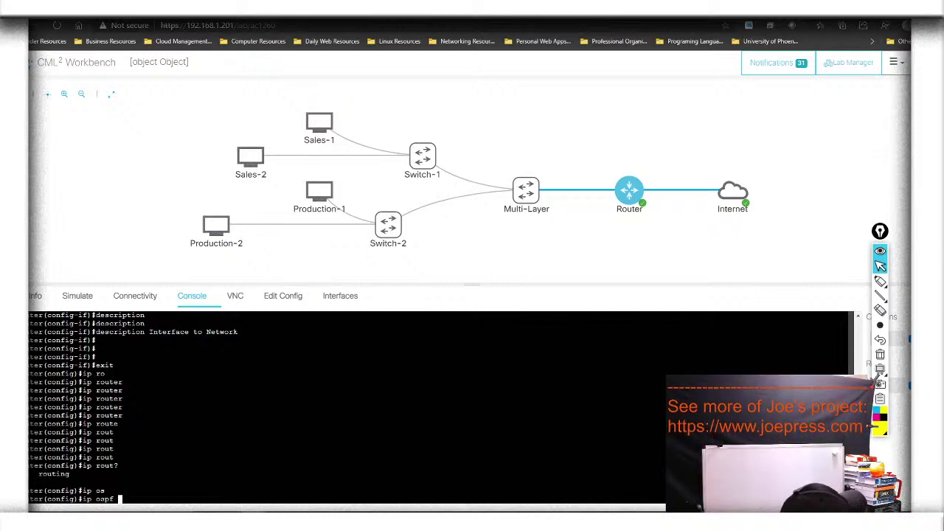
key(BackSpace)
key(BackSpace)
key(BackSpace)
key(BackSpace)
key(BackSpace)
key(BackSpace)
key(BackSpace)
key(BackSpace)
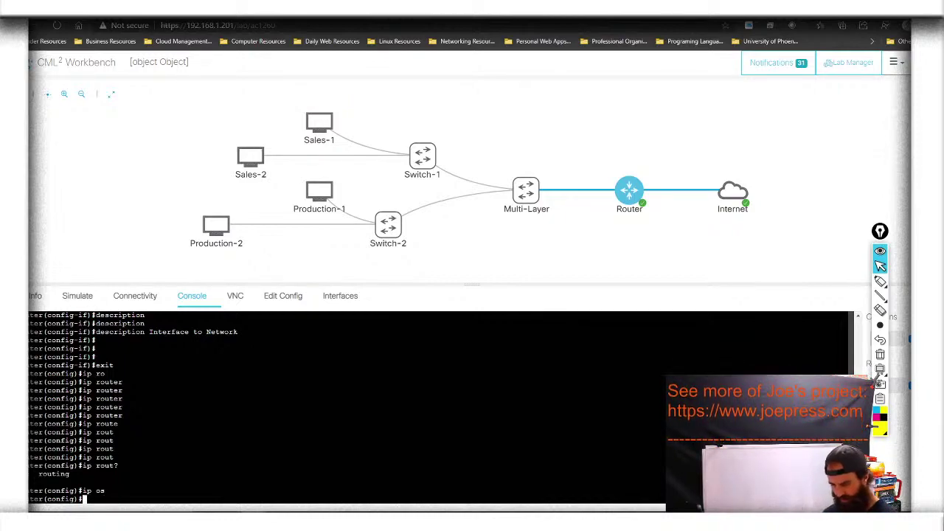
Create Loopback0 and assign it 1.1.1.1 255.255.255.255
text(int loo)
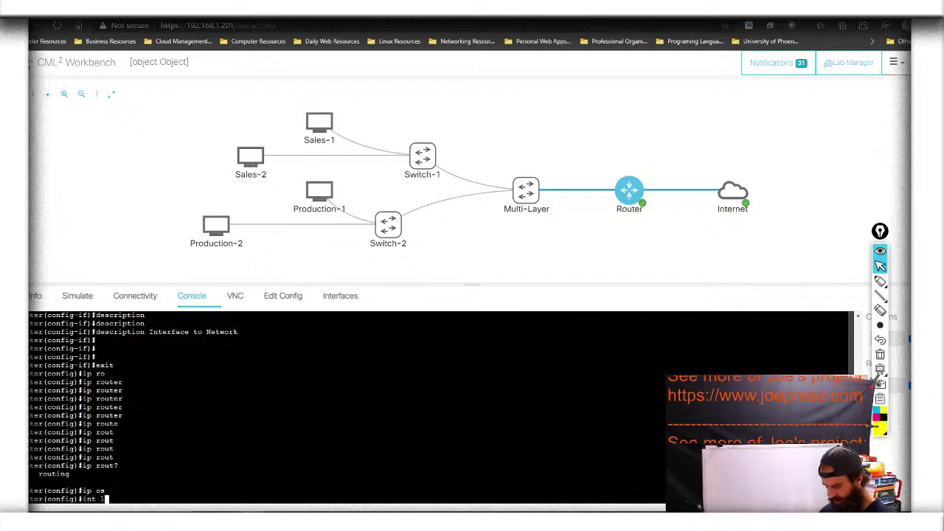
key(Tab)
text(0)
key(Return)
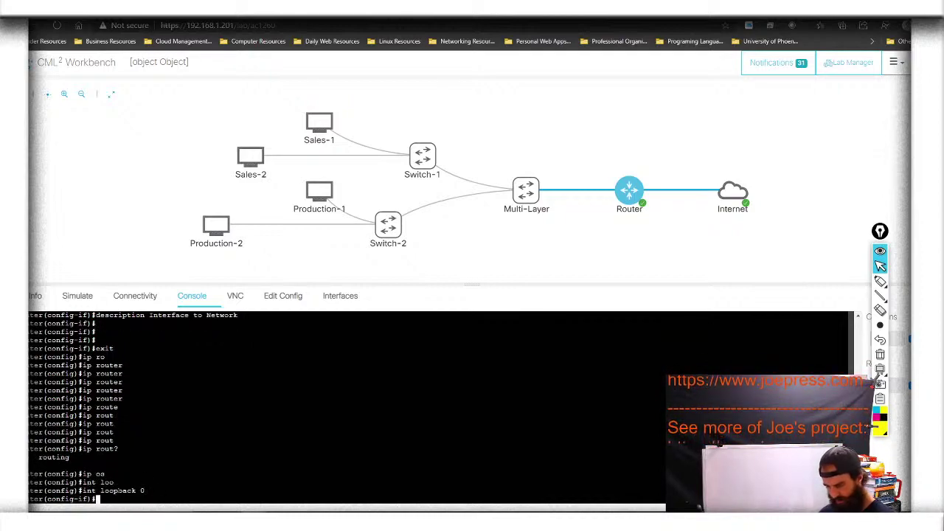
text(ip)
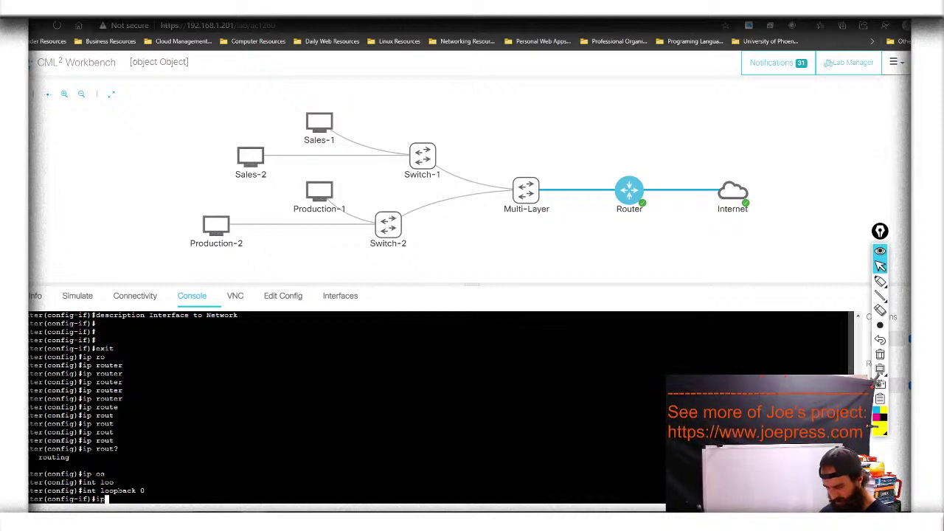
text( ad)
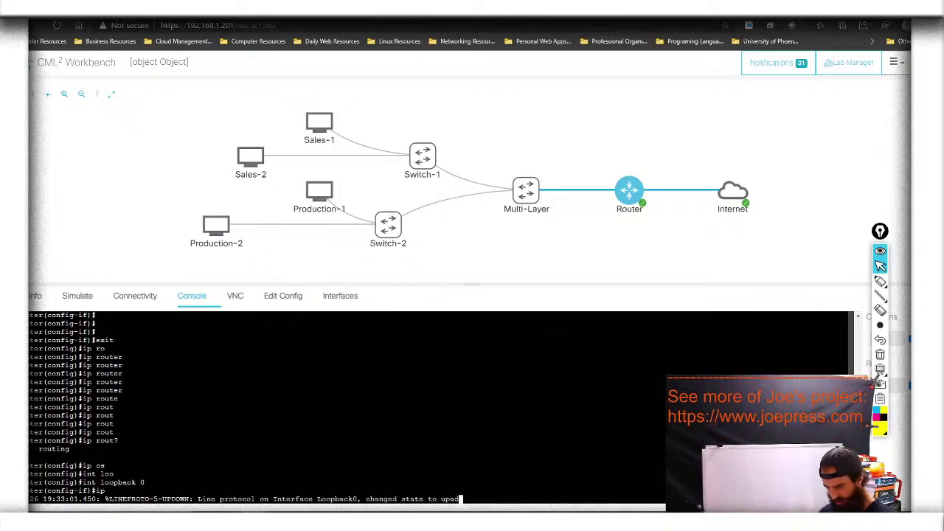
key(Tab)
key(Tab)
key(Tab)
text(d)
key(Tab)
key(Tab)
key(Tab)
text(1.1.1.1)
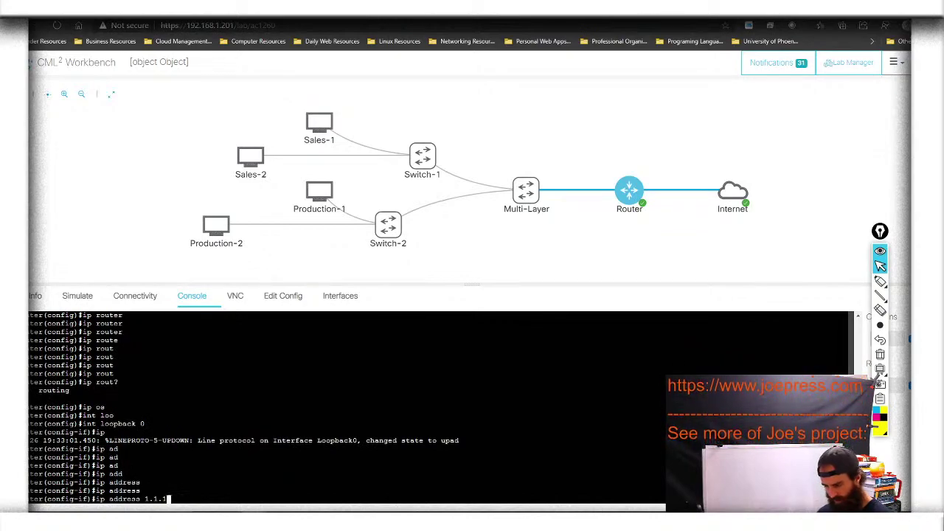
text( 2)
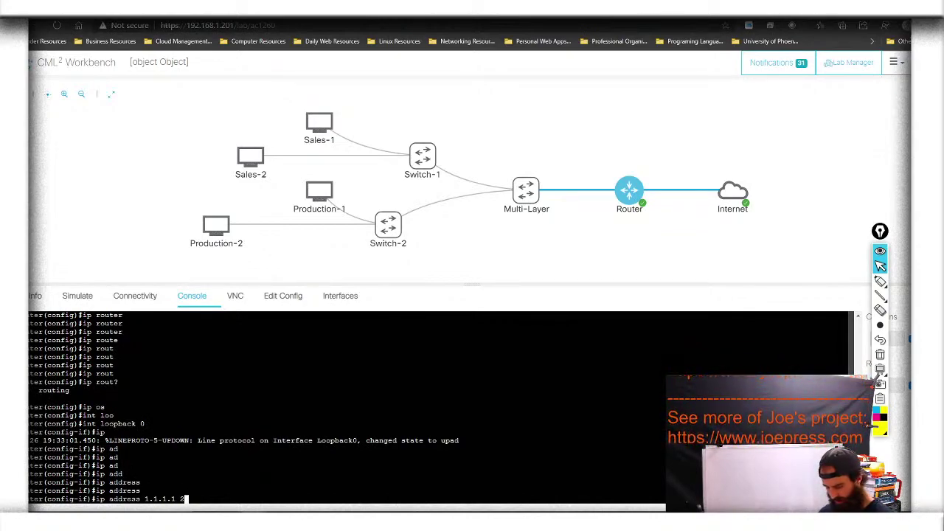
text(55.255.)
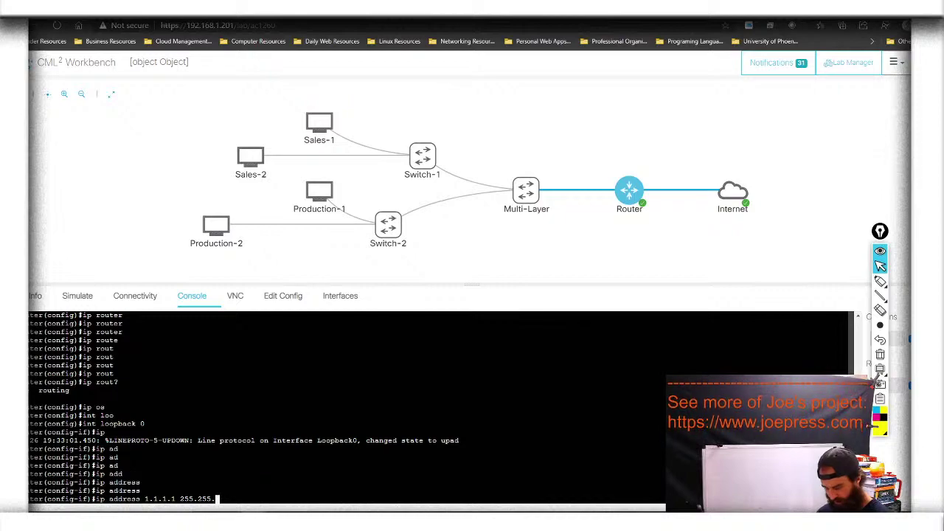
text(255.255)
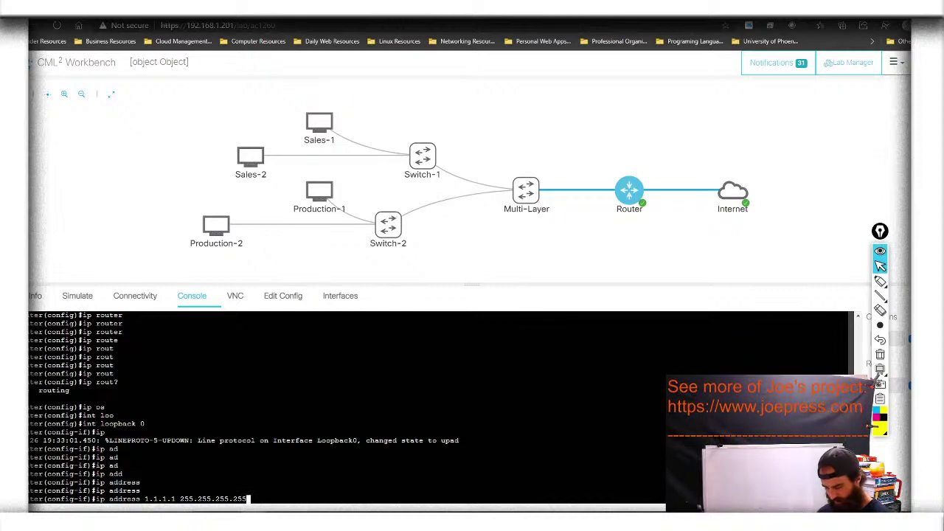
key(Return)
key(Up)
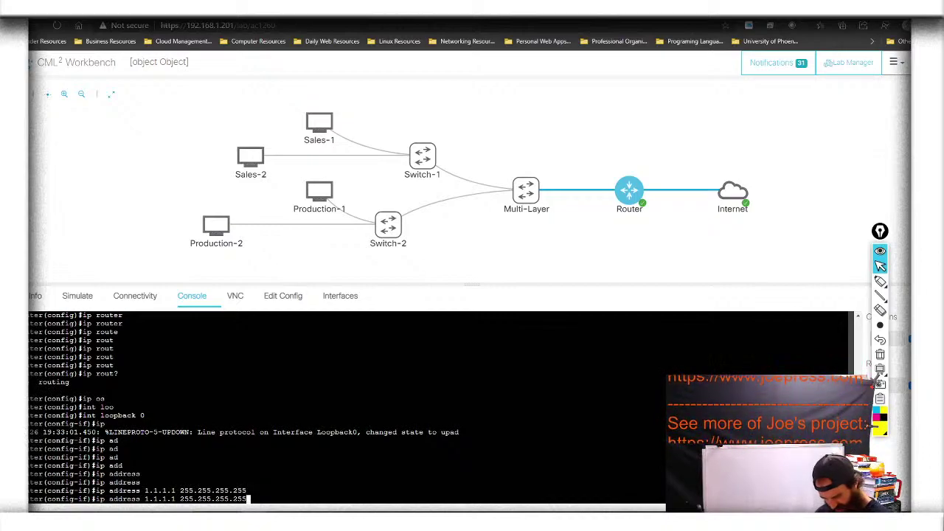
key(Return)
Bring Loopback0 up with no shutdown, exit, and save with do wr
text(no shu)
key(Tab)
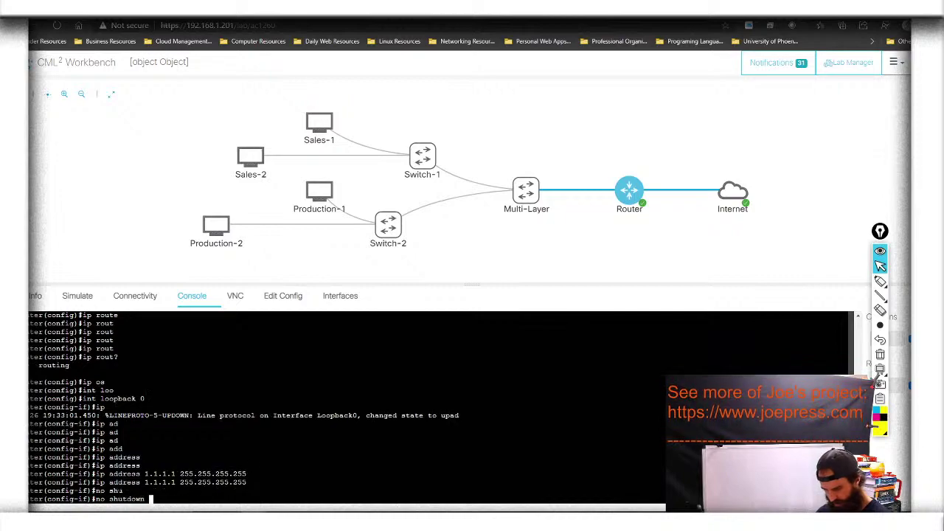
key(Return)
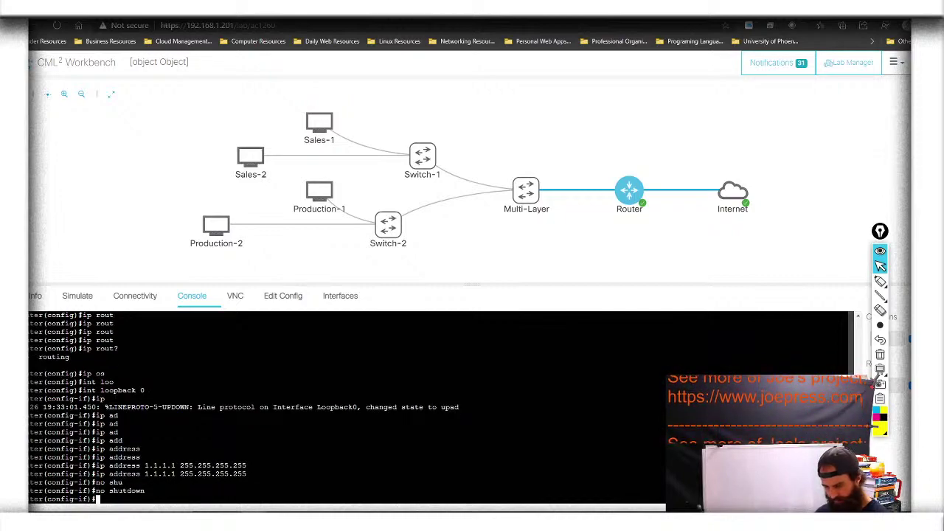
text(exit)
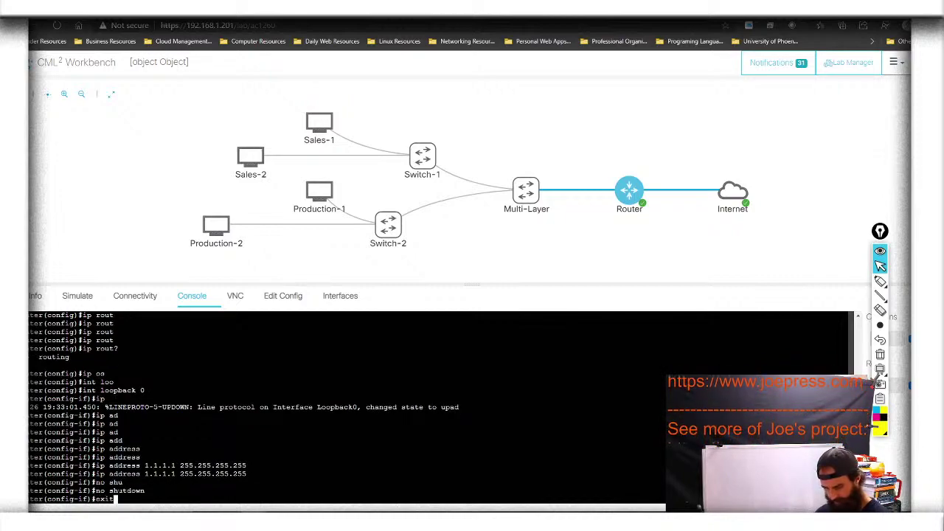
key(Return)
text(do wr)
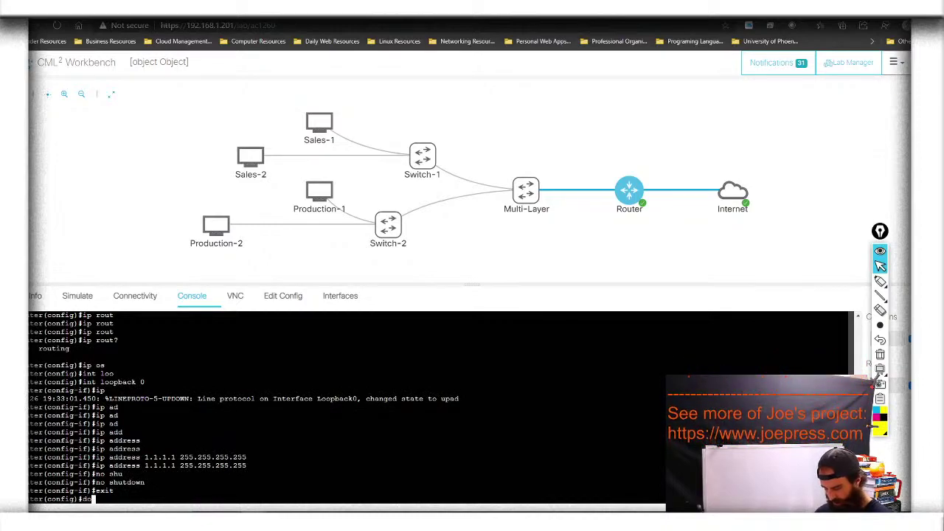
key(Return)
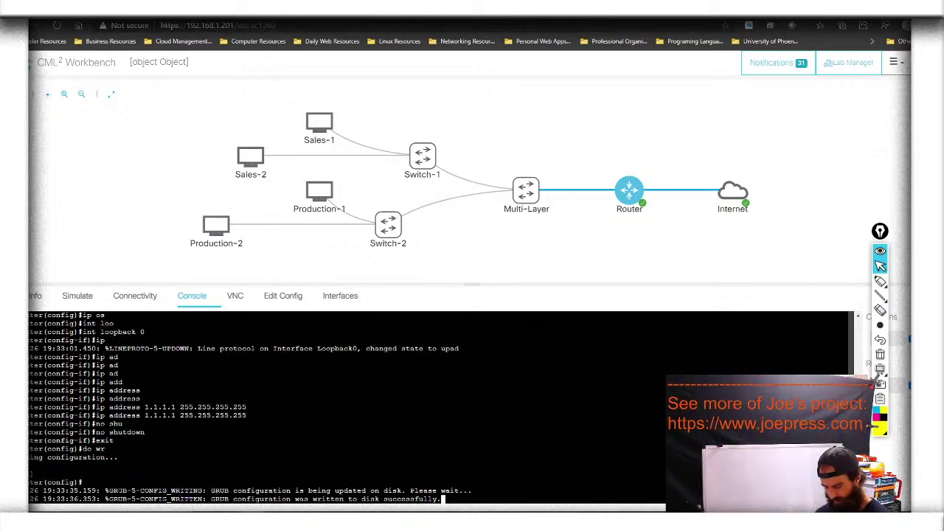
Try 'ip ospf 1' at global configuration, which is rejected as invalid input
key(Return)
key(Return)
key(Return)
key(Return)
key(Return)
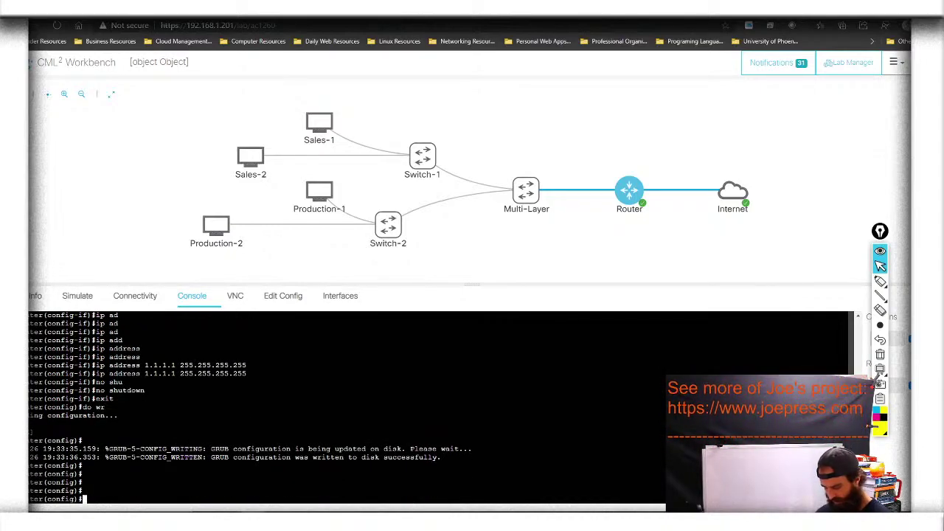
text(ip )
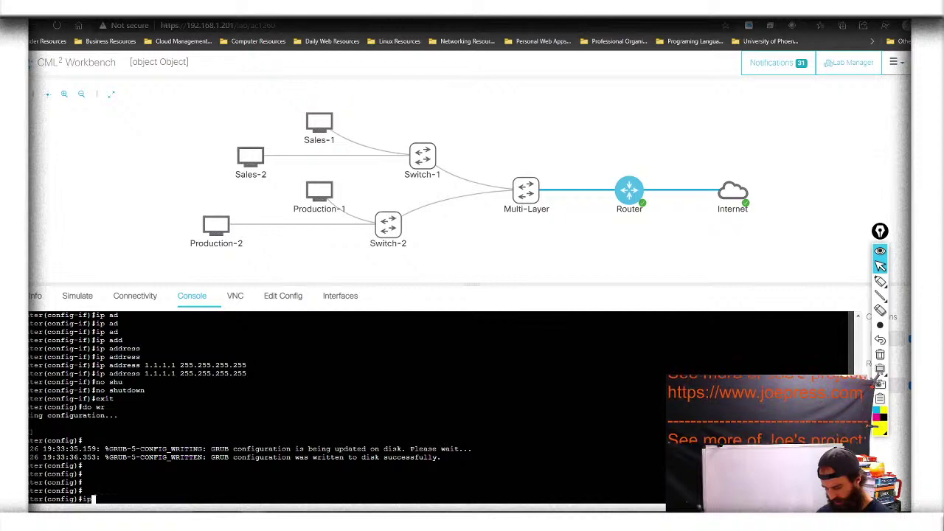
text(o)
key(Tab)
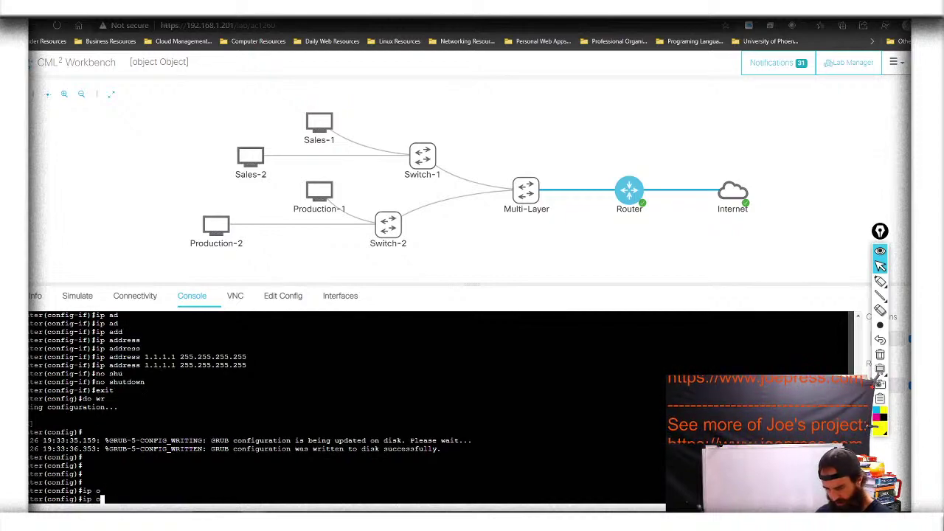
text(s)
key(Tab)
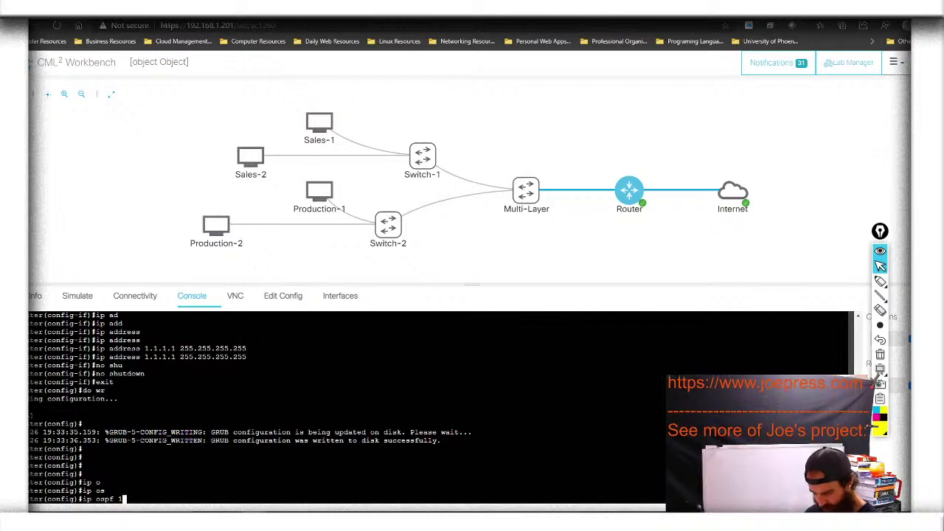
key(BackSpace)
text(?)
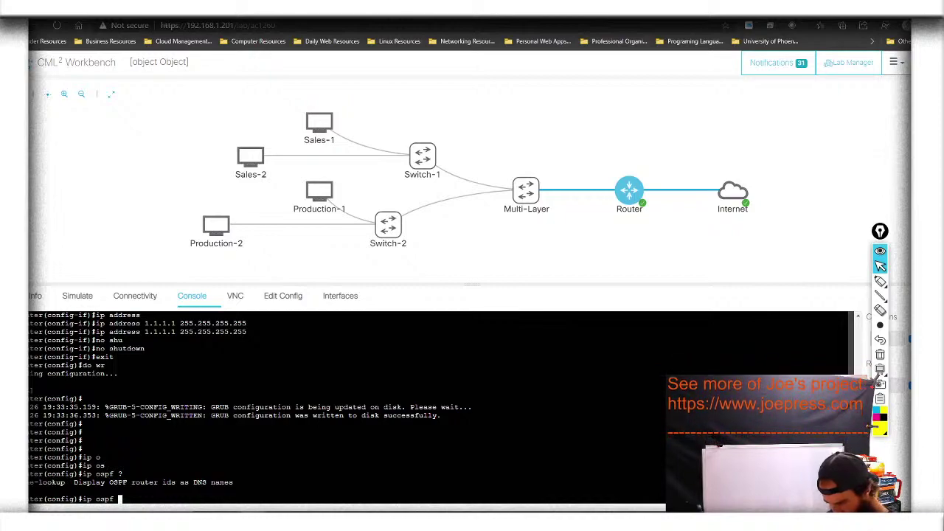
text(1)
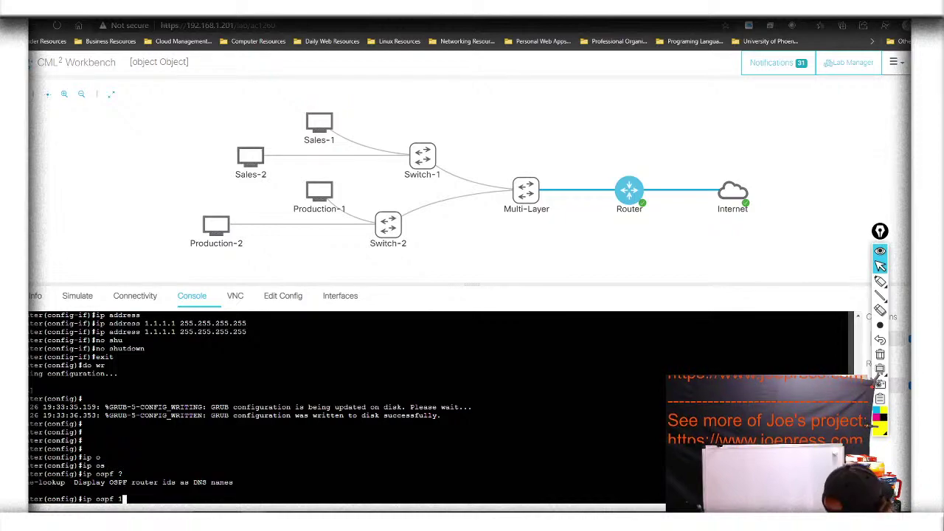
key(Return)
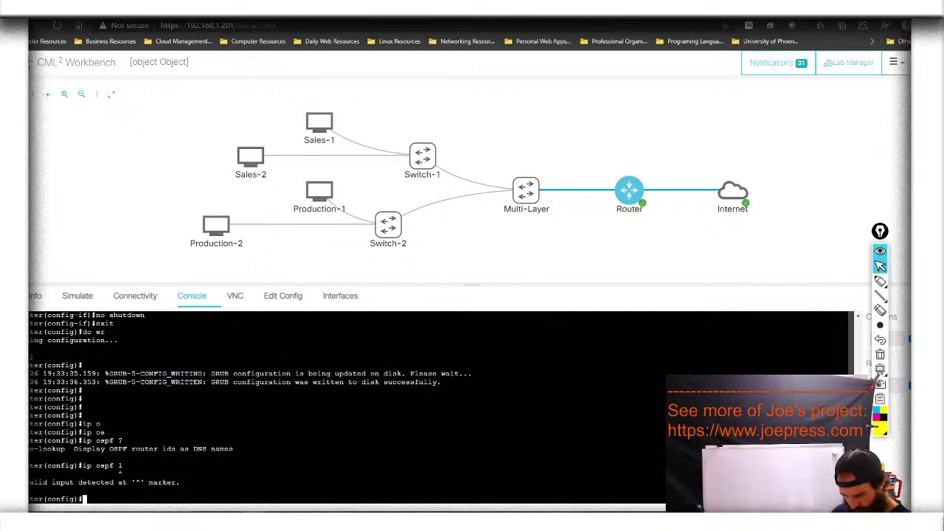
Type 'router ospf' and query ? for the process ID
text(route)
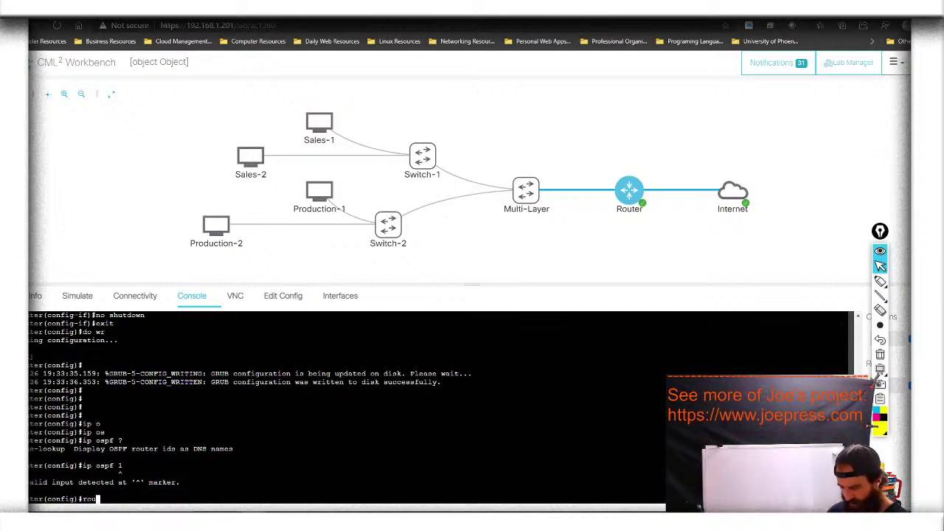
key(Tab)
text(te)
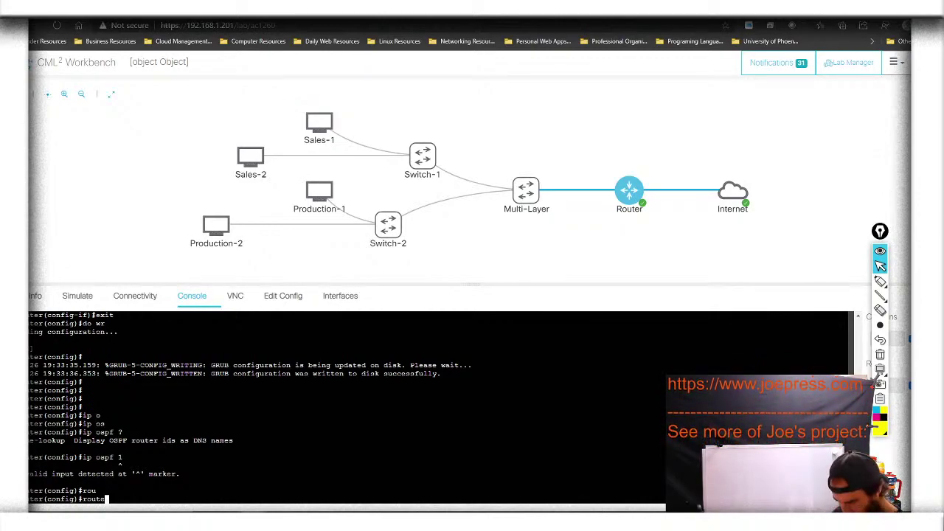
text(r)
key(Tab)
text(os)
key(Tab)
text(pf)
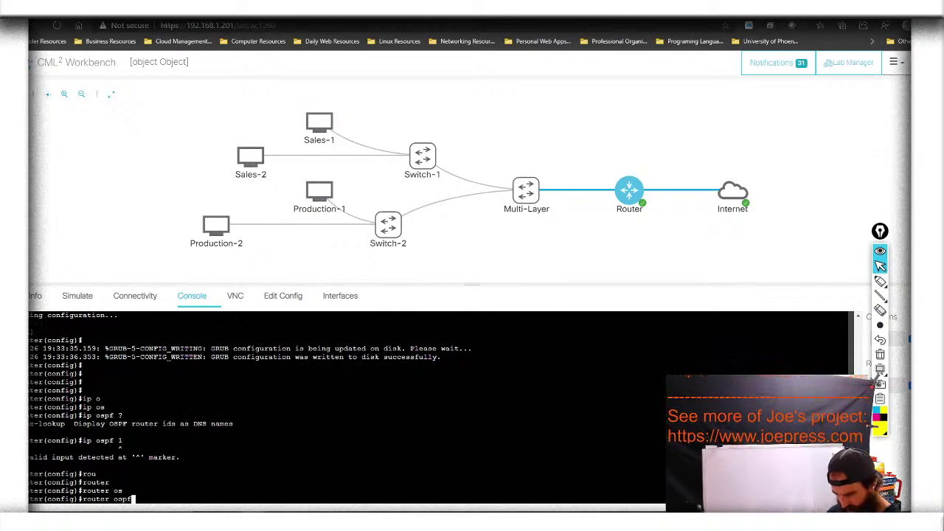
text( ?)
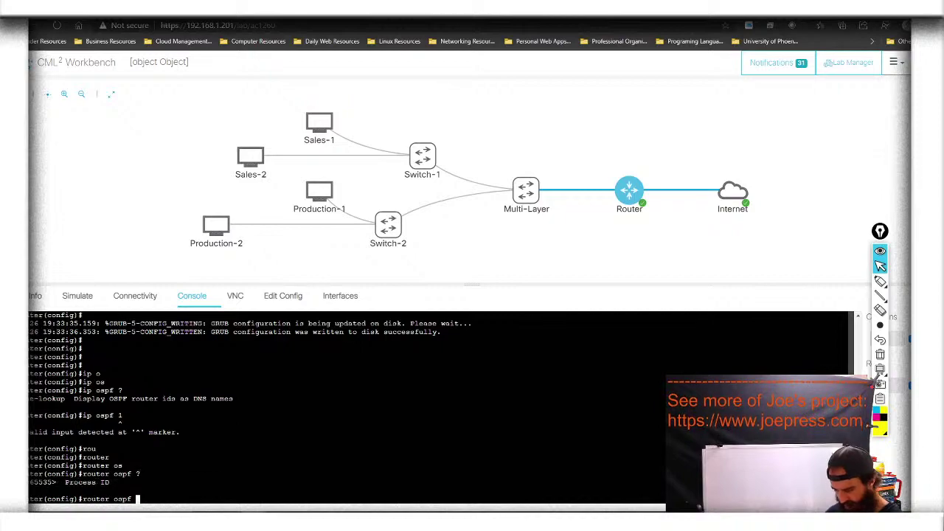
text(1)
Start OSPF process 1 and add network 10.0.0.0 0.255.255.255 in area 0
key(Return)
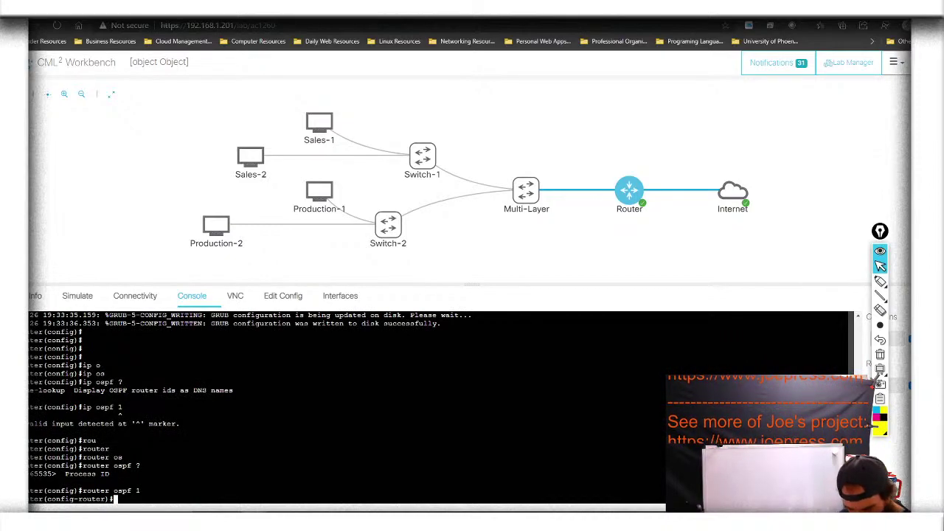
text(netw)
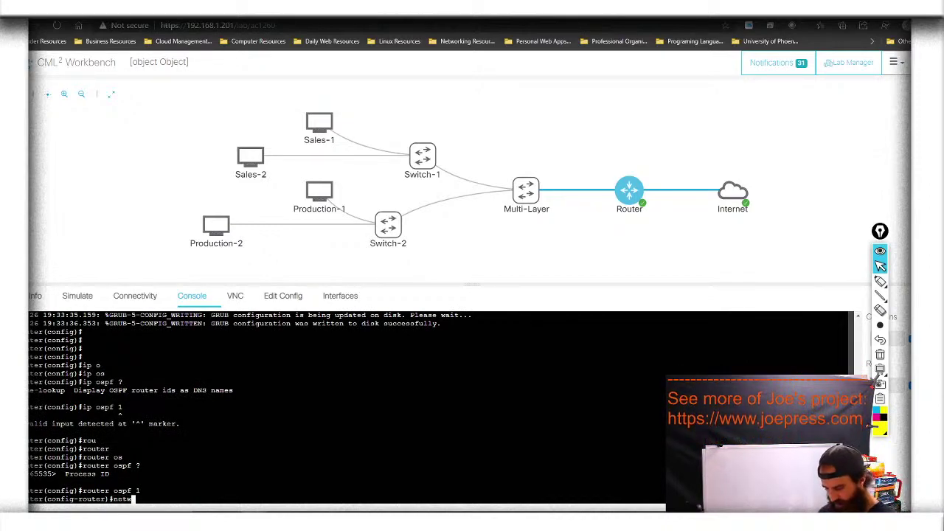
key(Tab)
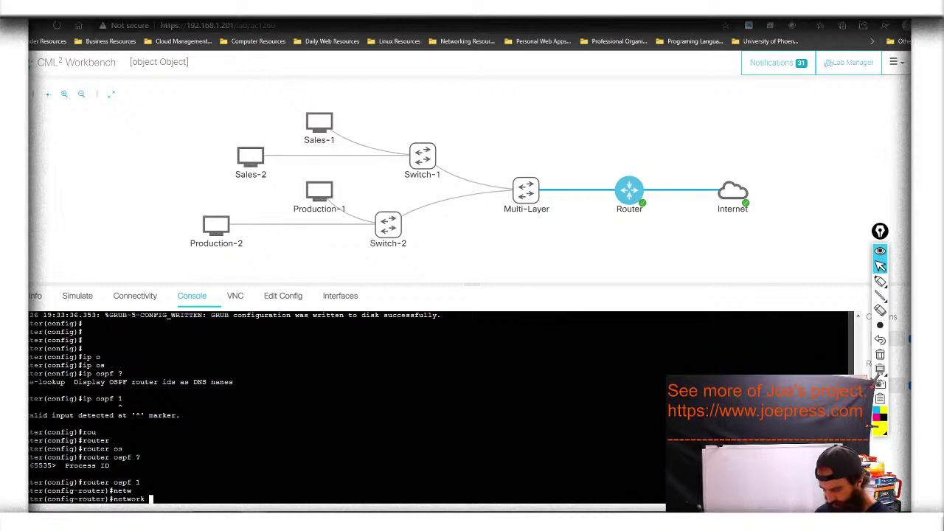
text(10.0.0.0)
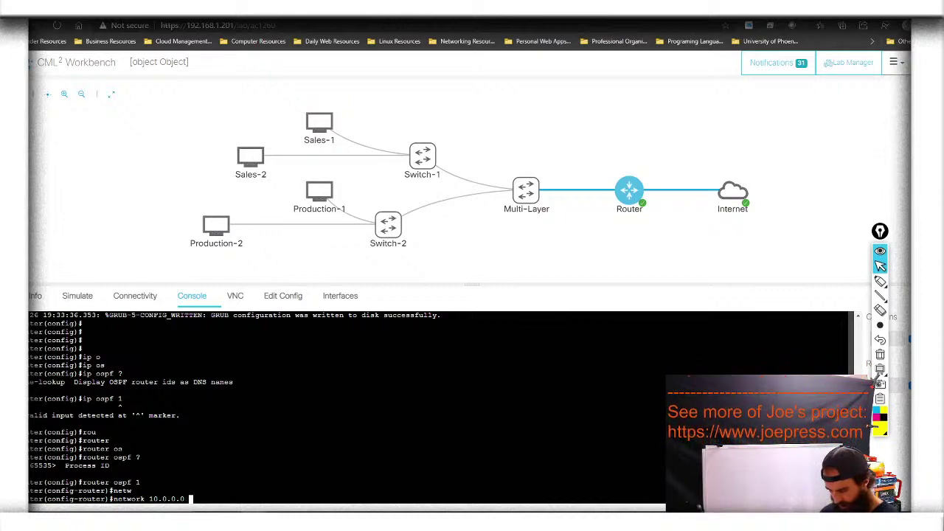
text( 255.2555)
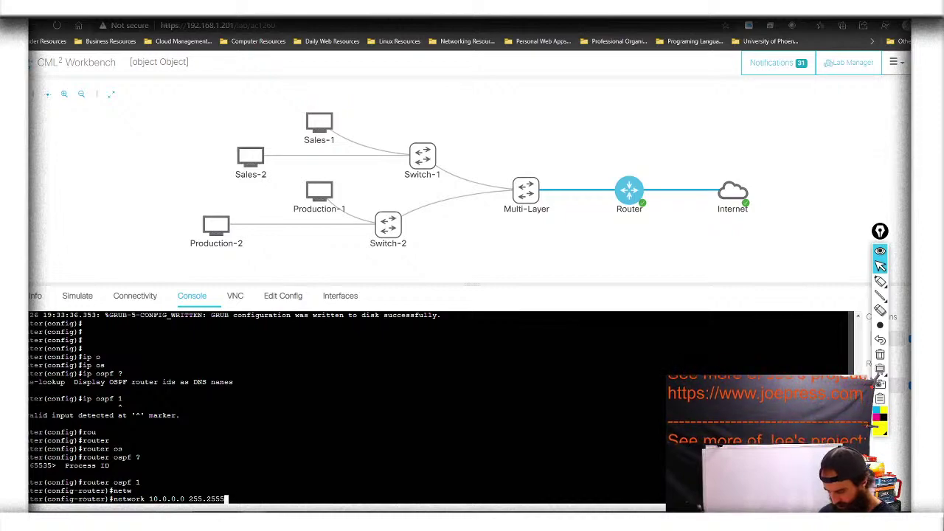
key(BackSpace)
text(.255.)
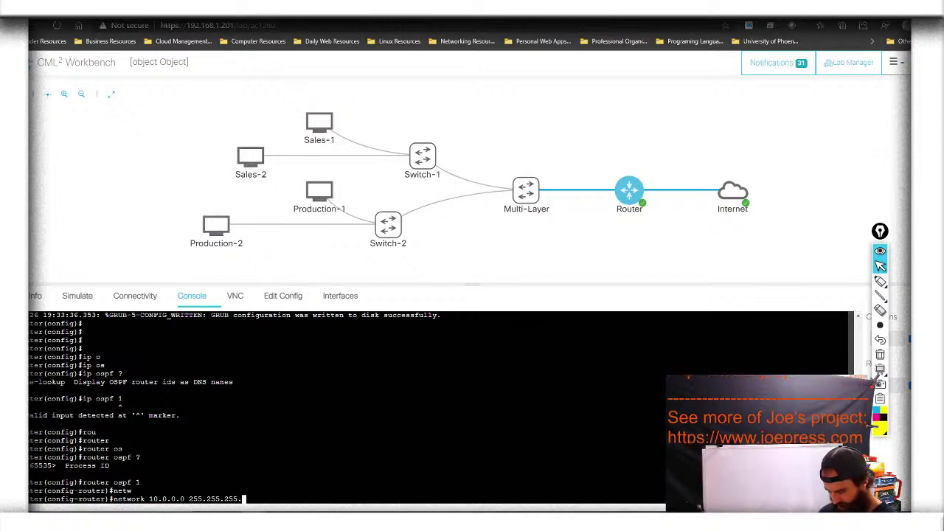
text(255)
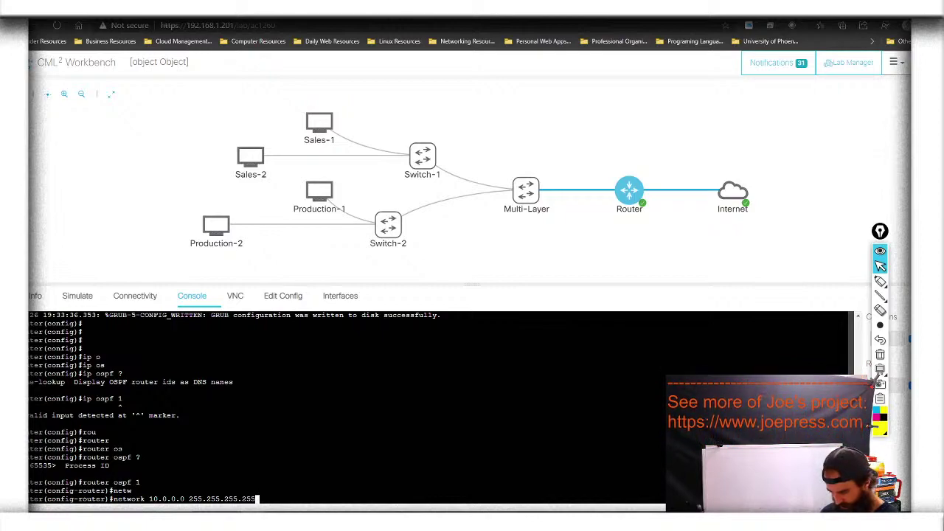
key(BackSpace)
key(BackSpace)
key(BackSpace)
key(BackSpace)
key(BackSpace)
key(BackSpace)
key(BackSpace)
key(BackSpace)
key(BackSpace)
key(BackSpace)
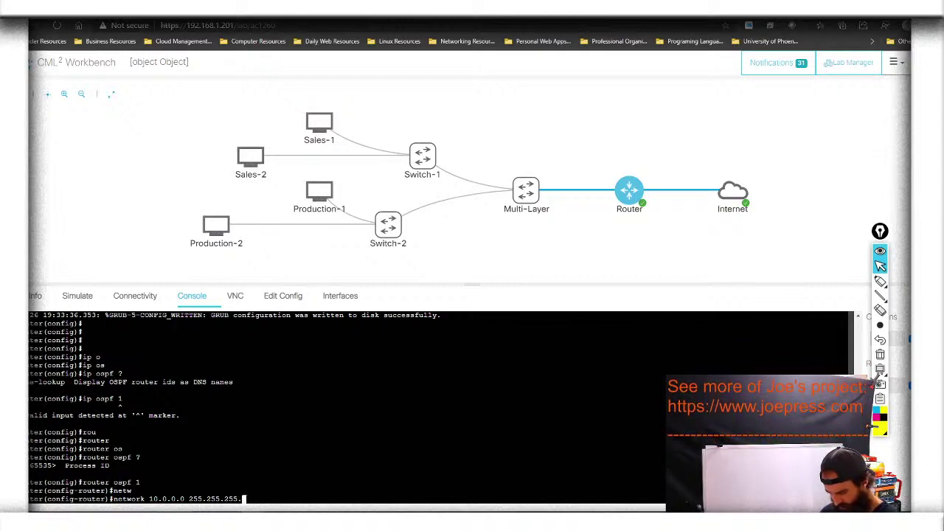
key(BackSpace)
key(BackSpace)
key(BackSpace)
key(BackSpace)
key(BackSpace)
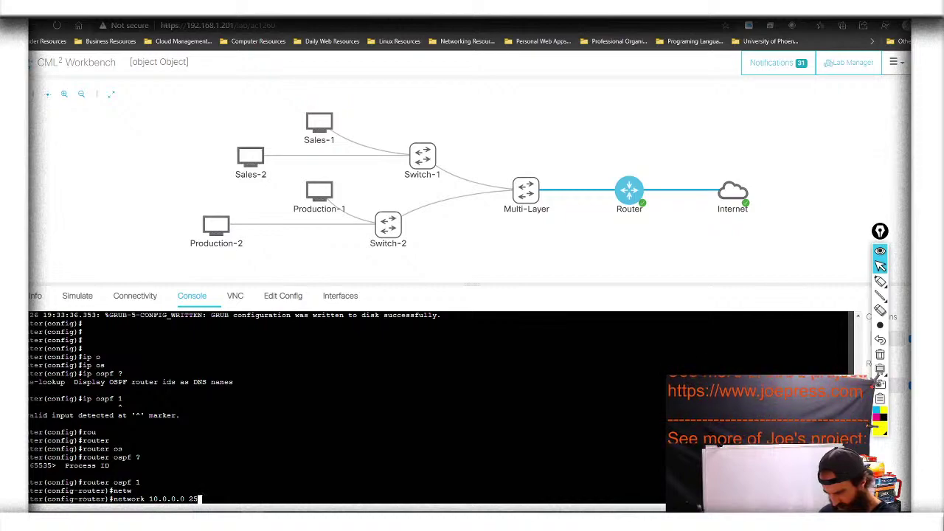
text(0.)
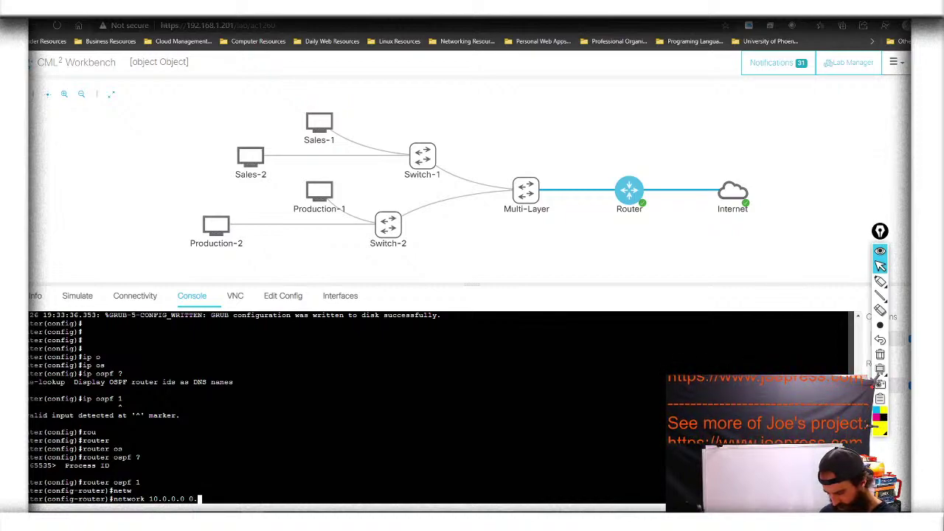
text(255.)
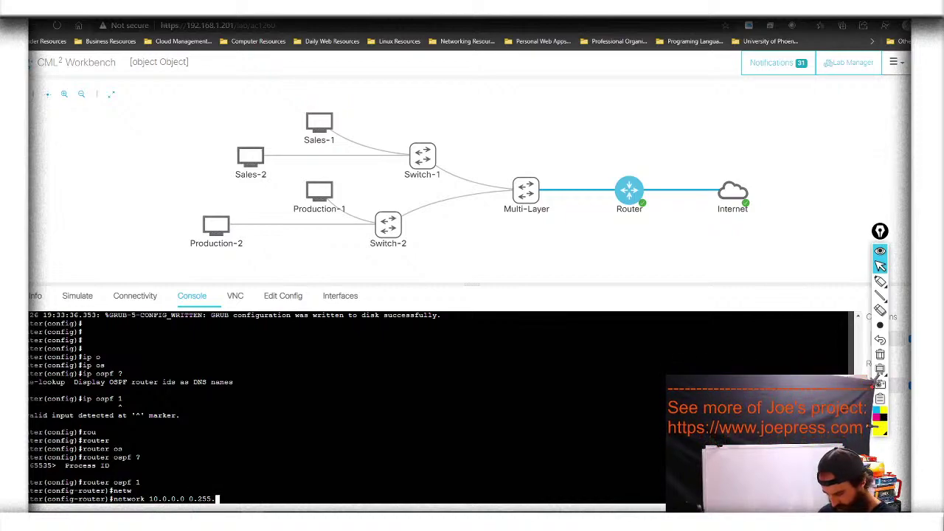
text(255.255)
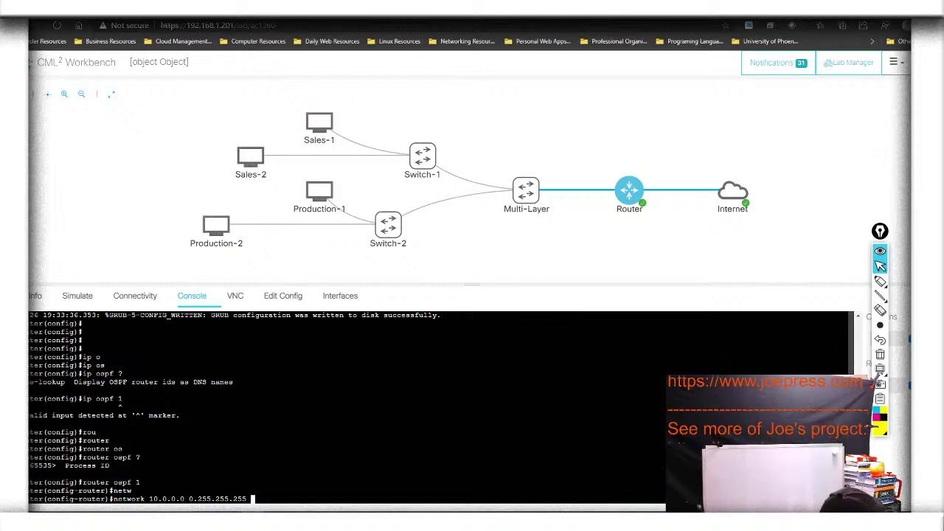
text( ar)
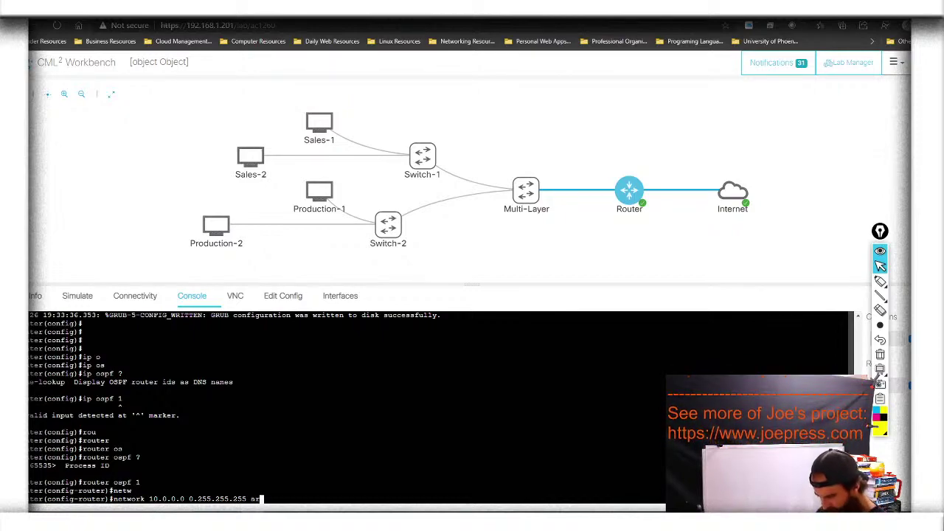
key(Tab)
text(0)
key(Tab)
key(Tab)
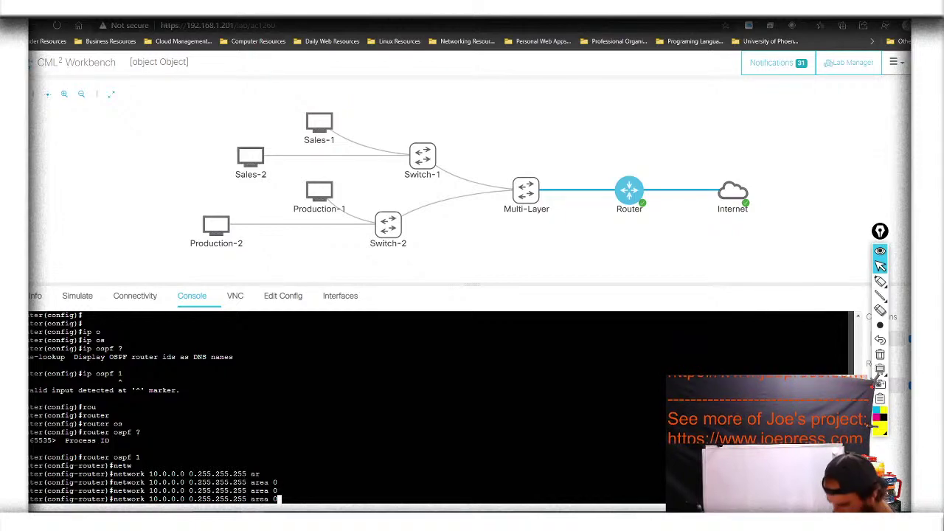
key(Tab)
key(Tab)
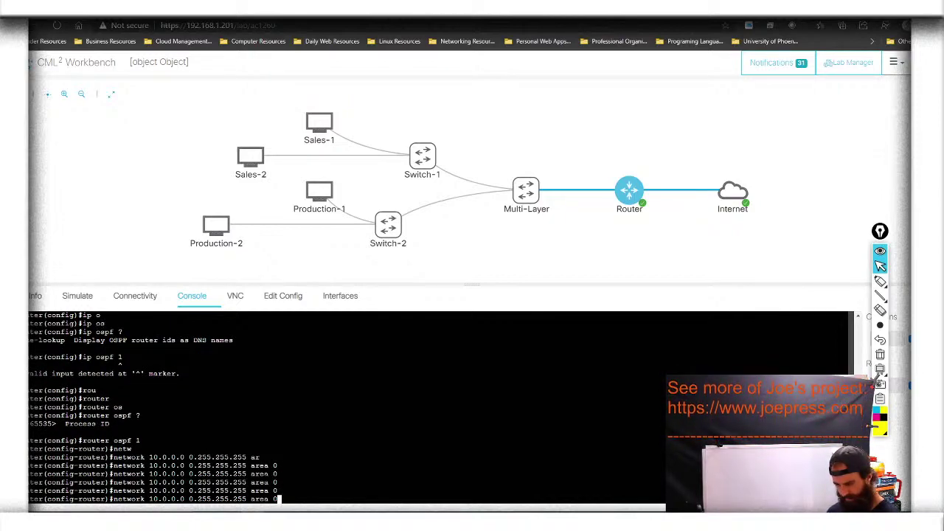
key(Return)
Add network 192.168.0.0 0.0.255.255 in area 0 by editing the previous statement
text(network 10.0.0.0 0.255.255.255 area 0)
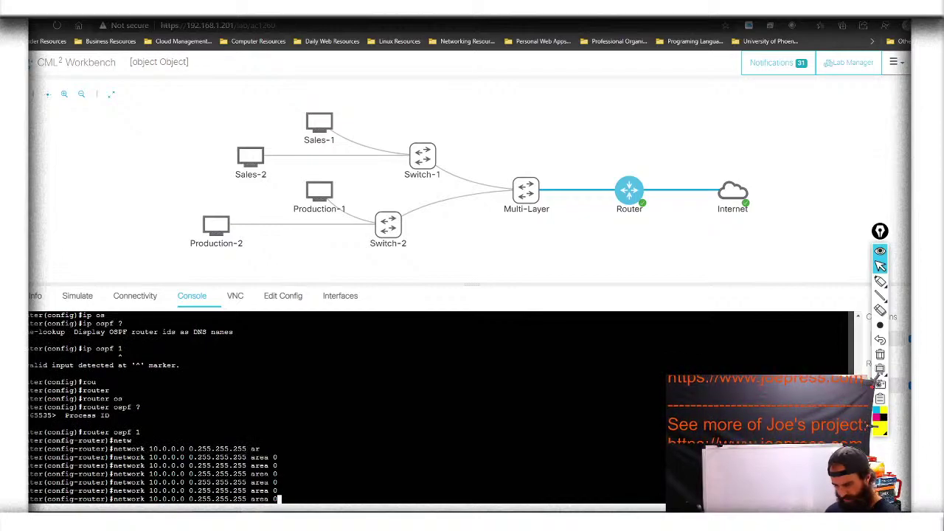
key(Left)
key(Left)
key(Left)
key(Left)
key(Left)
key(Left)
key(Left)
key(Left)
key(Left)
key(Left)
key(Left)
key(Left)
key(Left)
key(Left)
key(Left)
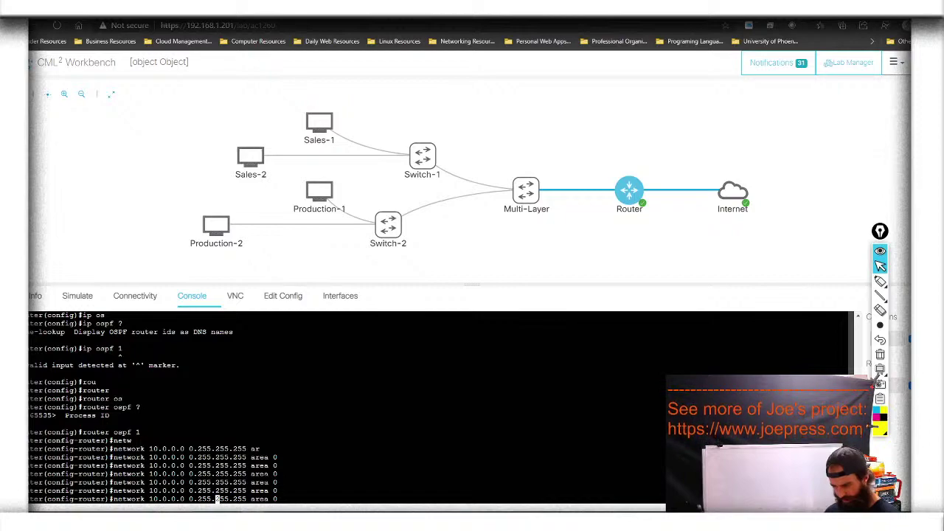
key(BackSpace)
key(BackSpace)
key(BackSpace)
text(0)
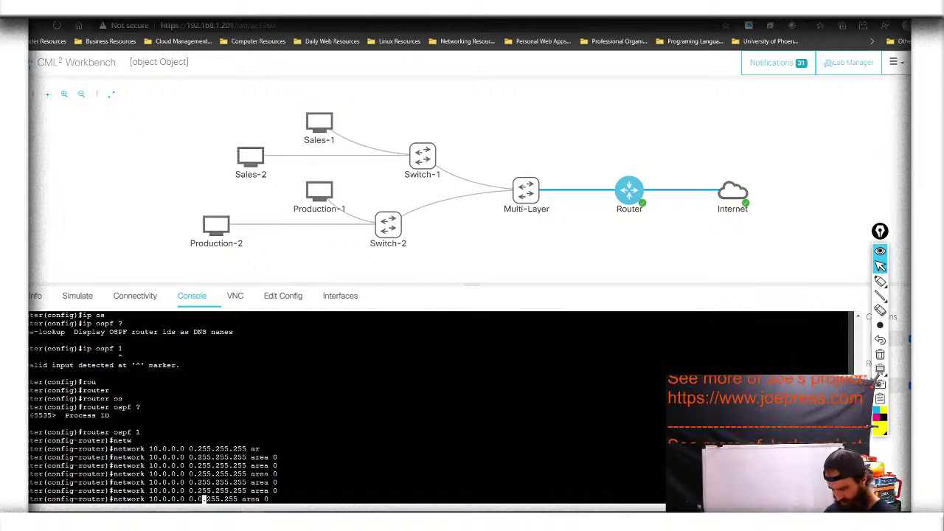
key(Left)
key(Left)
key(Left)
key(Left)
key(Left)
key(Left)
key(Left)
key(Left)
key(Left)
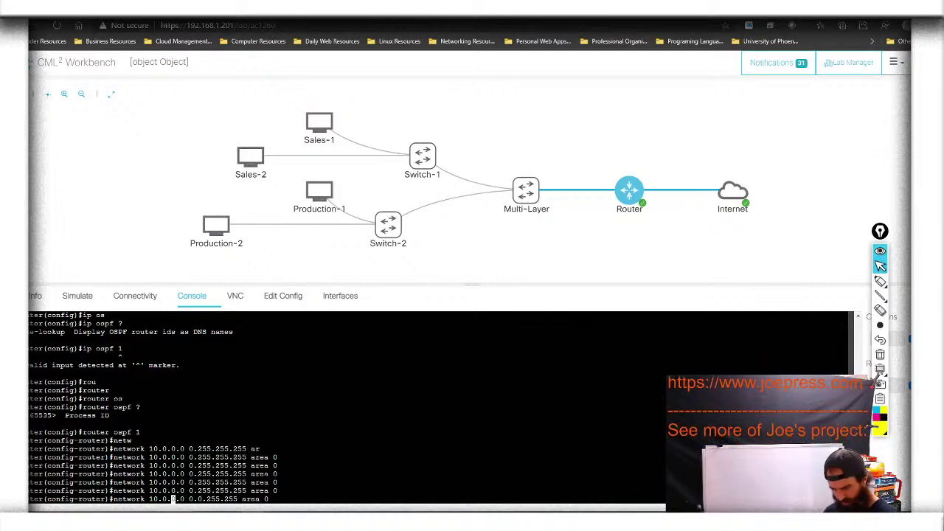
key(BackSpace)
key(BackSpace)
key(BackSpace)
key(BackSpace)
text(192.168)
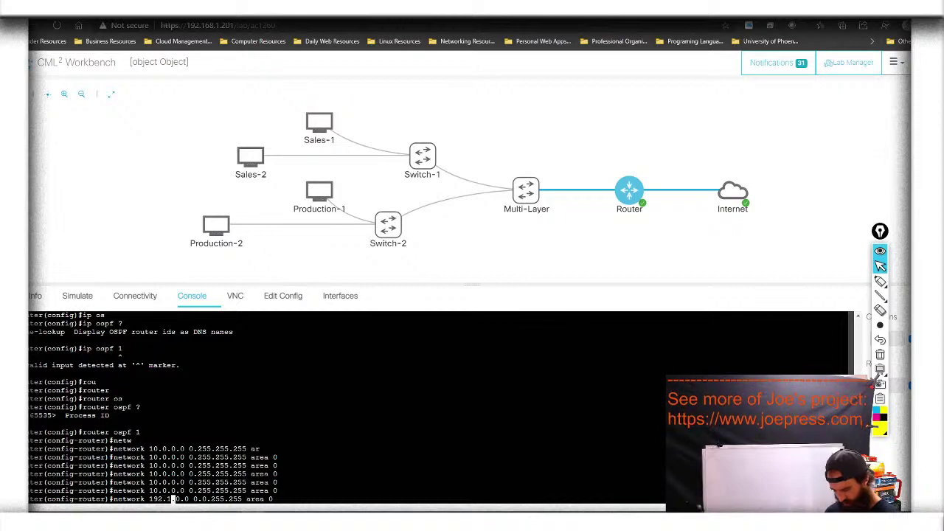
key(Right)
key(Right)
key(Right)
key(Right)
key(Right)
key(Right)
key(Right)
key(Right)
key(Right)
key(Right)
key(Right)
key(Right)
key(Right)
key(Right)
key(Right)
key(Right)
key(Right)
key(Right)
key(Right)
key(Right)
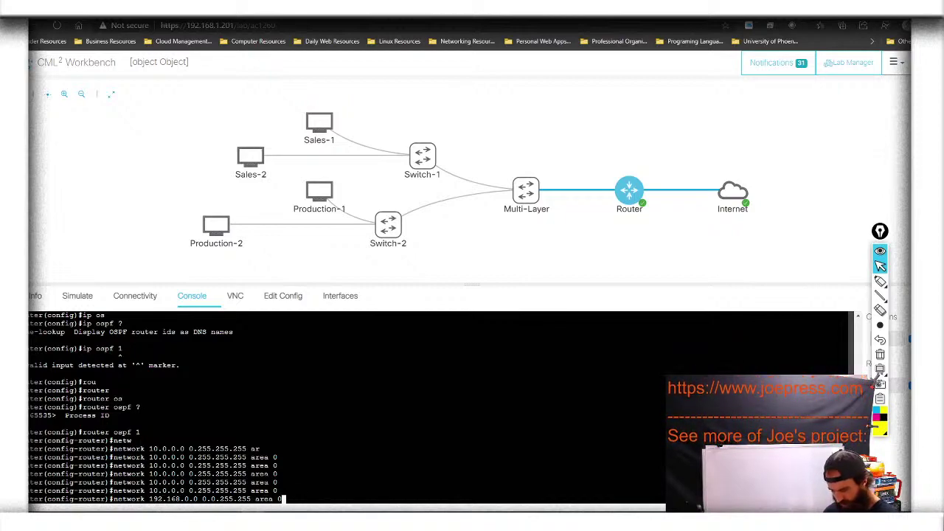
key(Return)
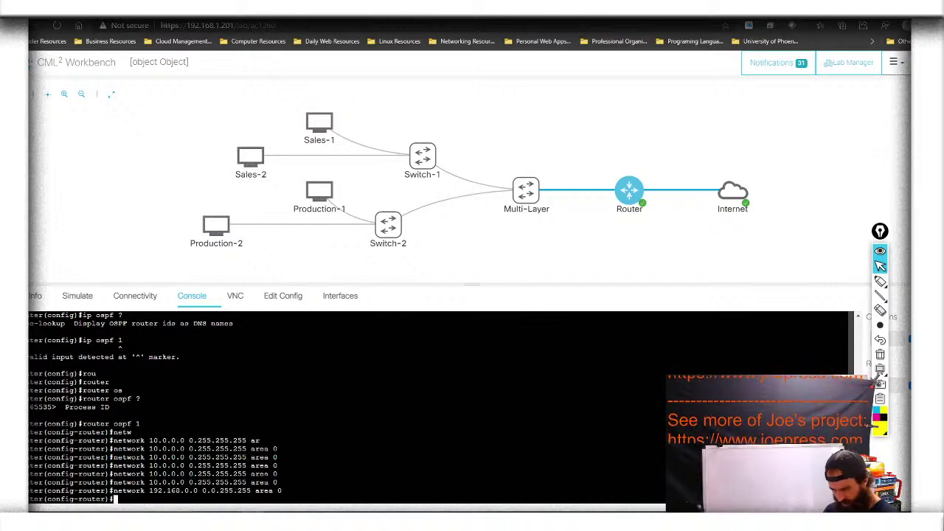
Exit OSPF configuration and save the configuration with do wr
text(exit)
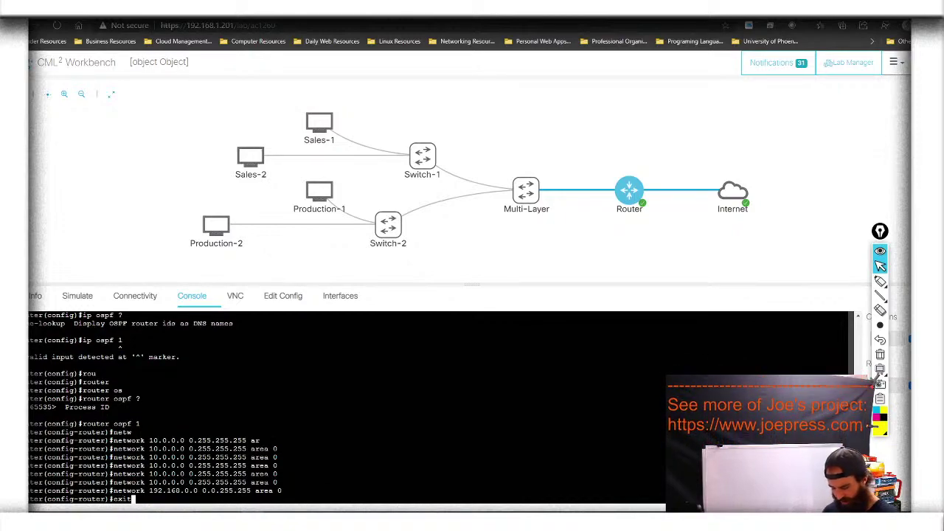
key(Return)
text(do wr)
key(Return)
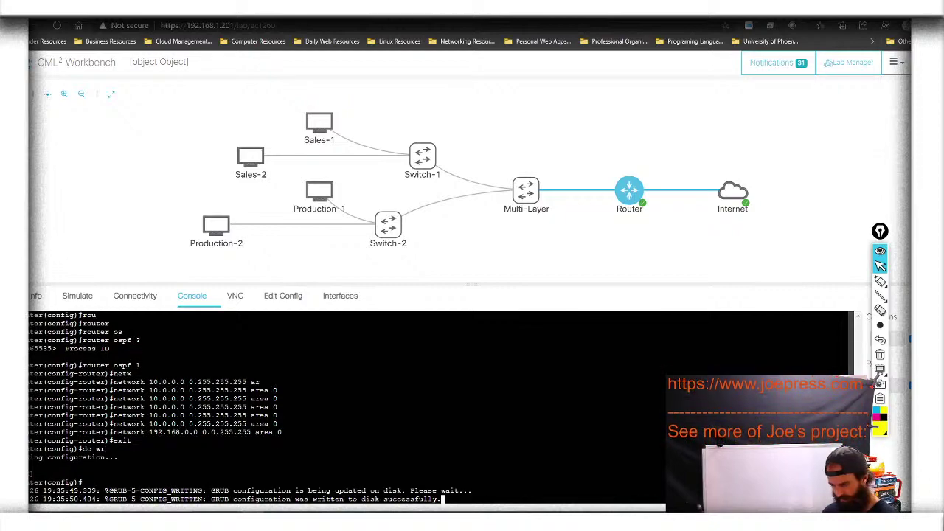
Press Enter for fresh prompts once the configuration has been written to disk
key(Return)
key(Return)
key(Return)
key(Return)
key(Return)
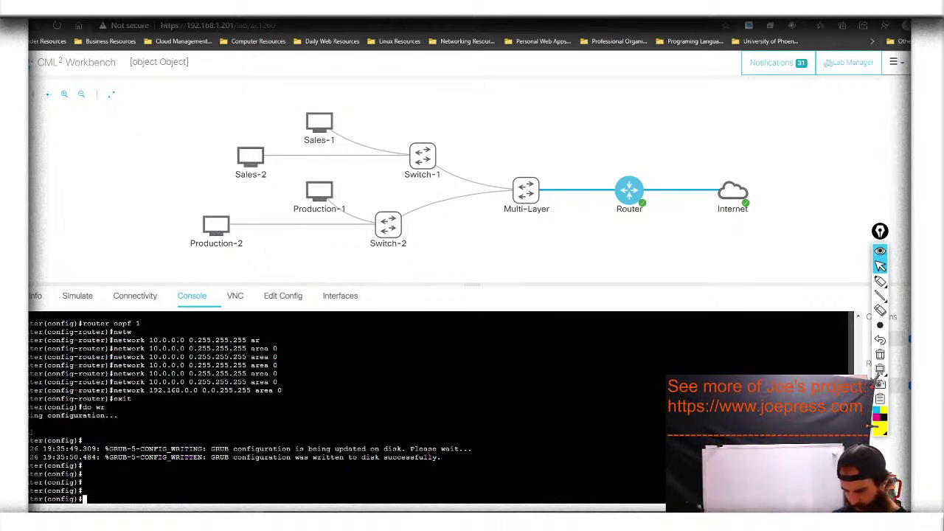
Enter 'access-list 1 permit 10.0.0.0 0.255.255.255' using Tab completion
text(acc)
key(Tab)
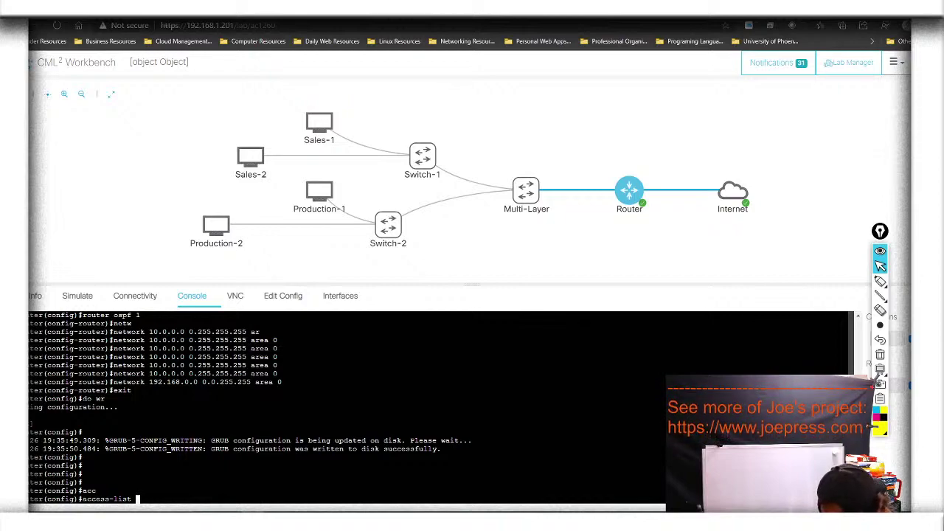
text(1)
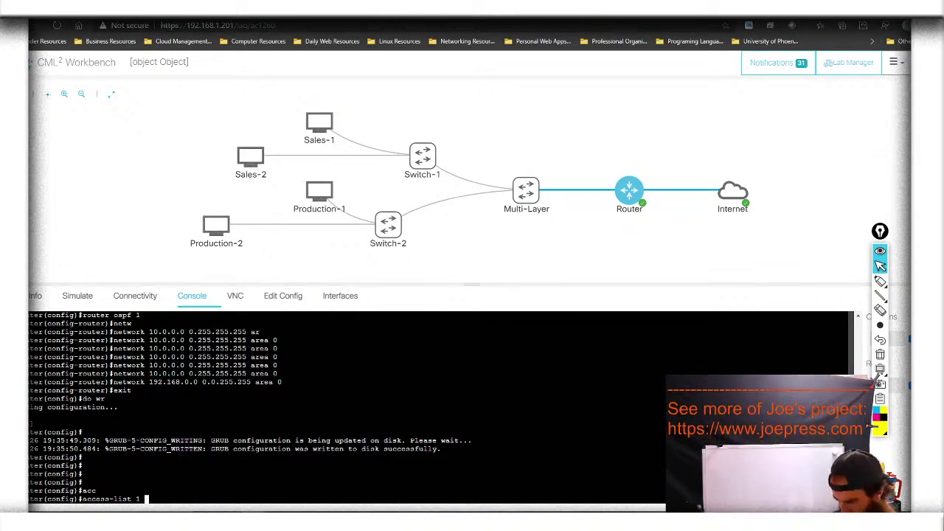
text(per)
key(Tab)
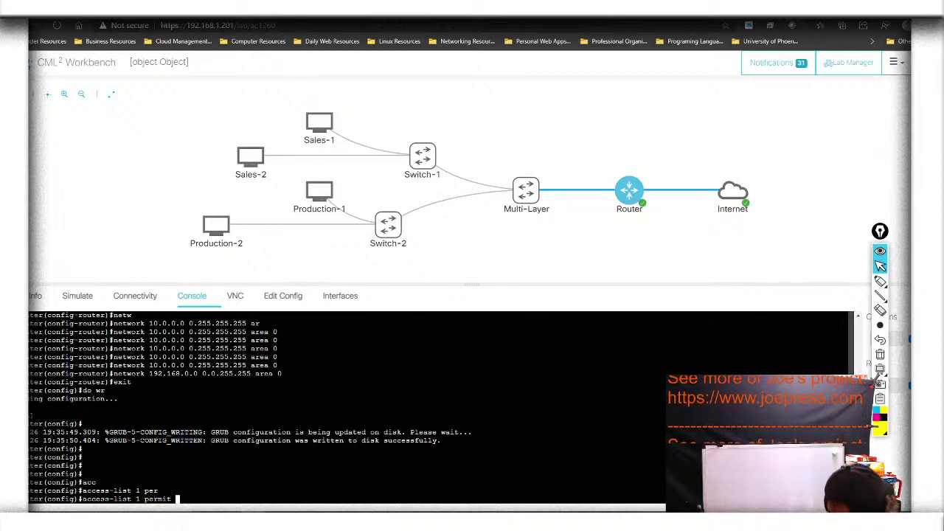
text(10.0.)
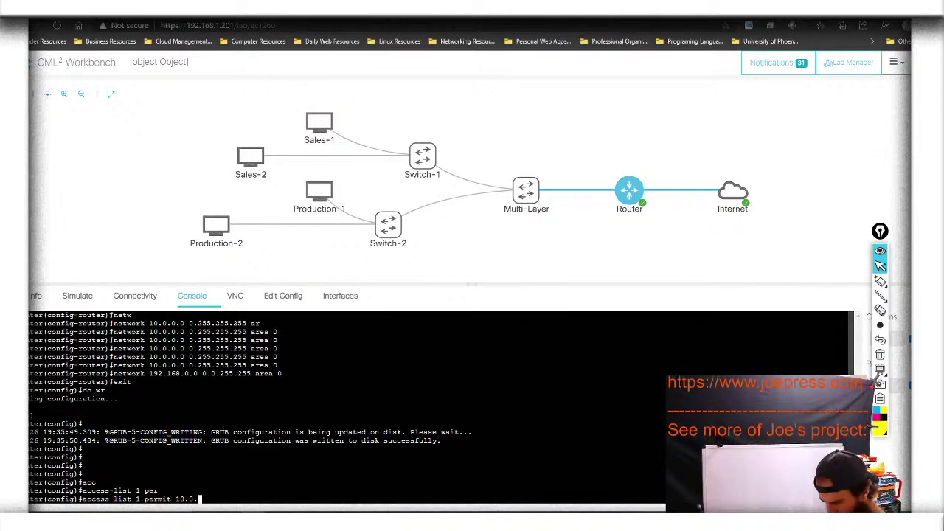
text(0.0)
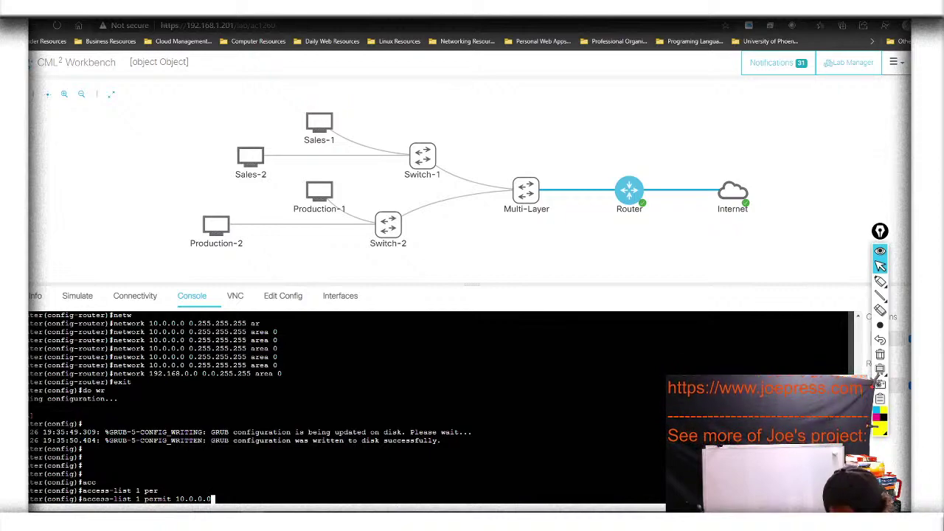
text(0)
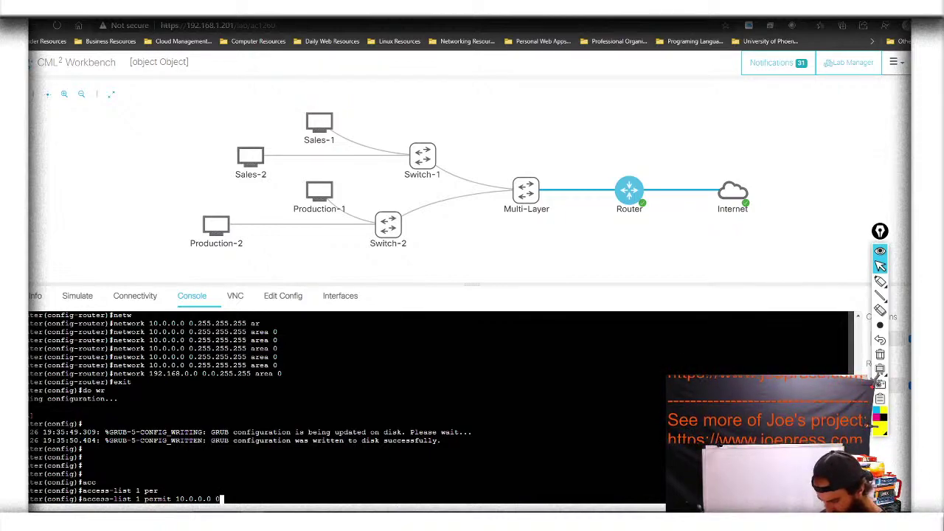
text(.255.2)
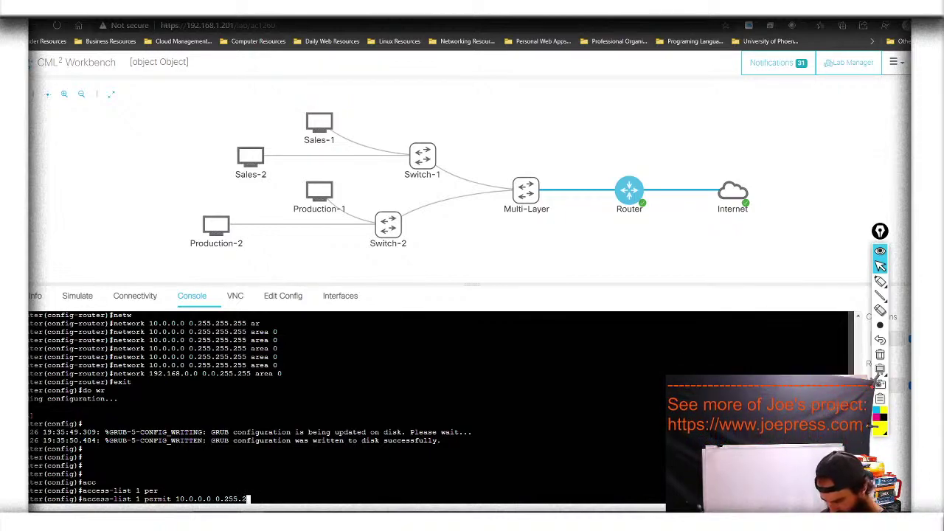
text(55.255)
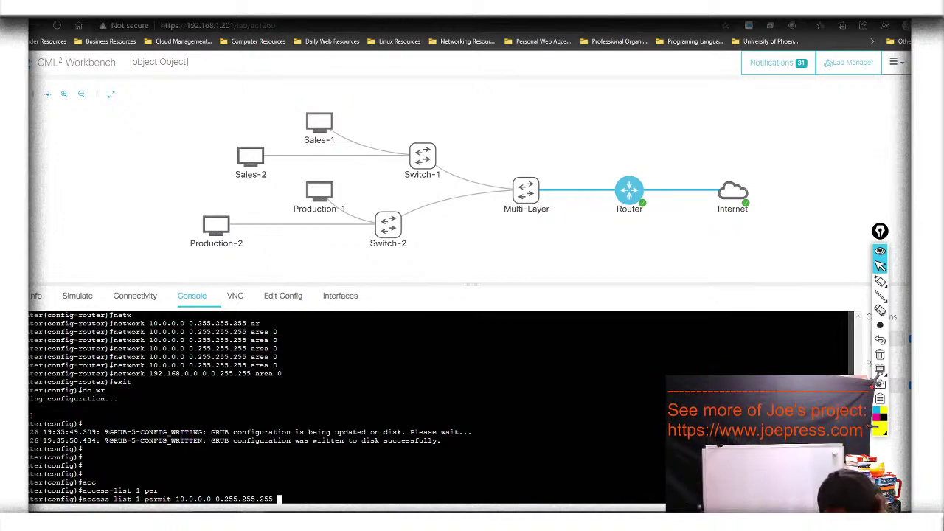
key(Return)
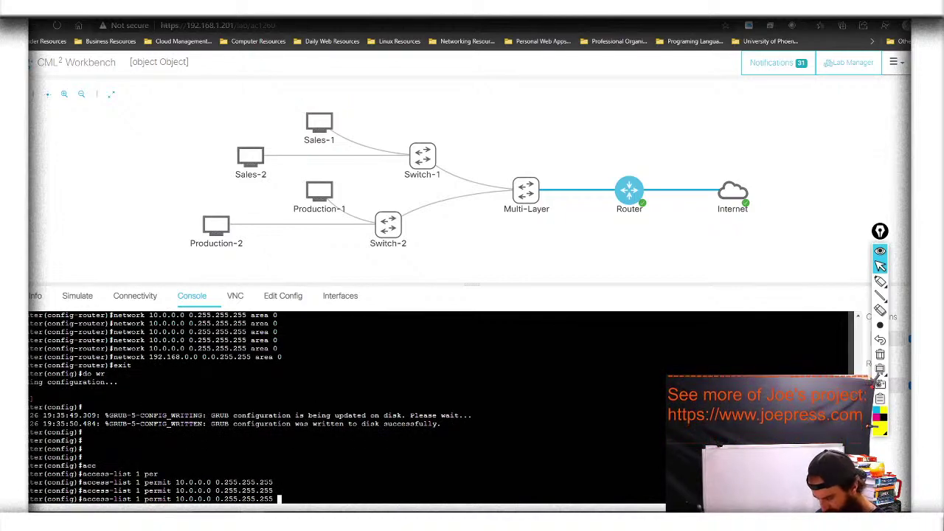
key(Return)
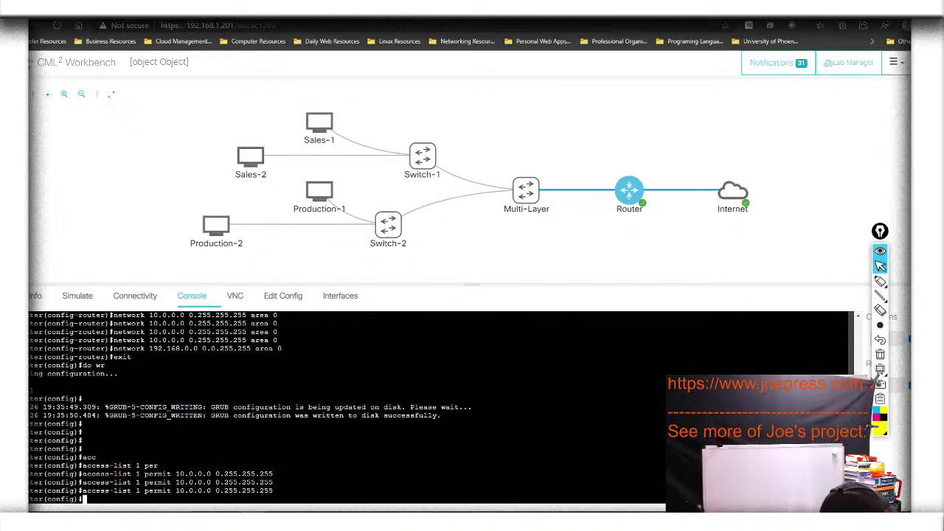
Build the command 'ip nat inside source list 1 interface GigabitEthernet0/0'
text(ip nat)
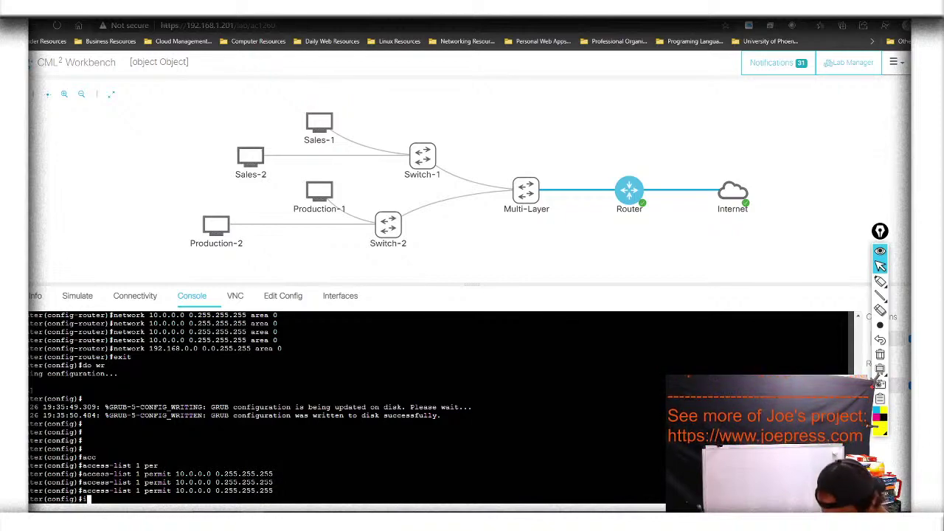
key(Return)
text(ip nat)
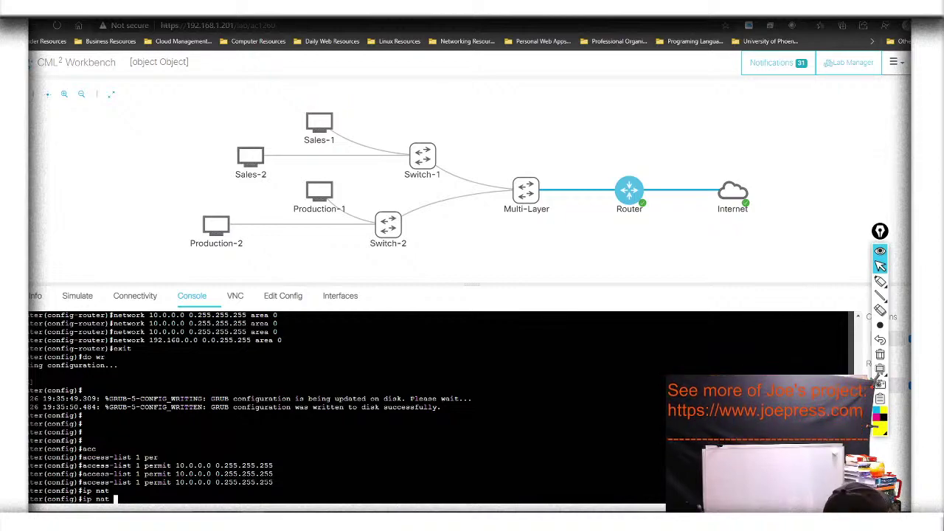
text(insi)
key(Tab)
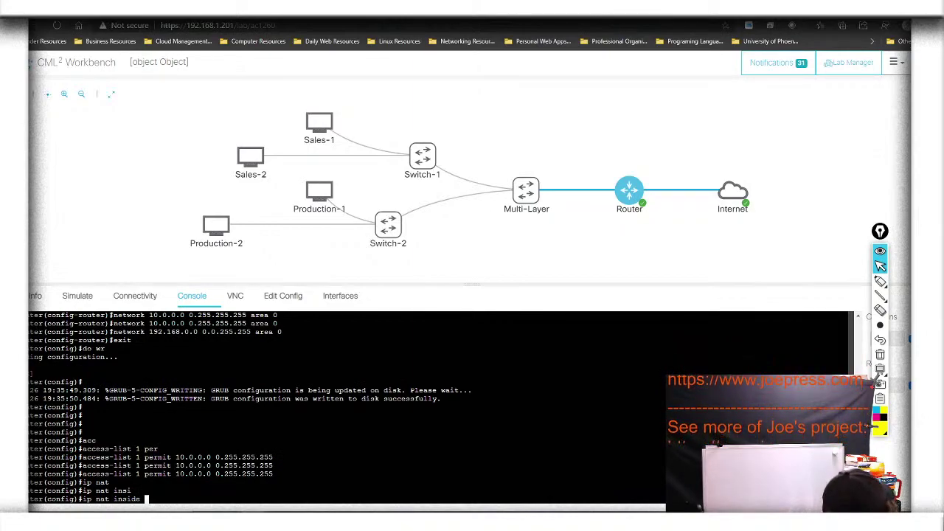
text(so)
key(Tab)
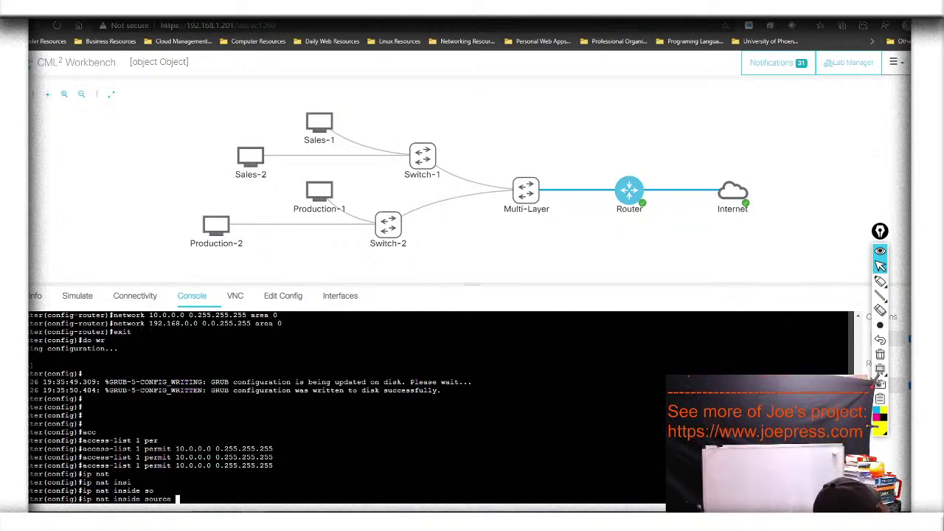
text(lis)
key(Tab)
text(1)
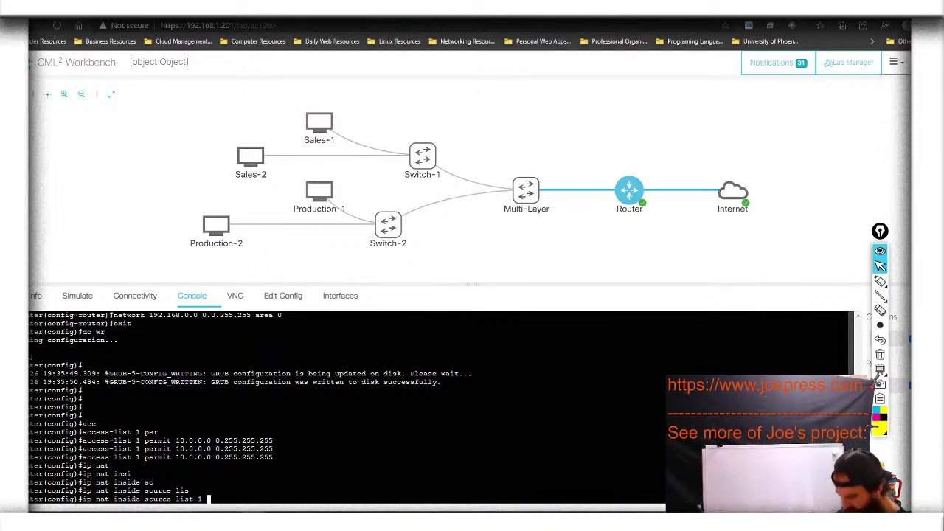
text( int)
key(Tab)
text(gi)
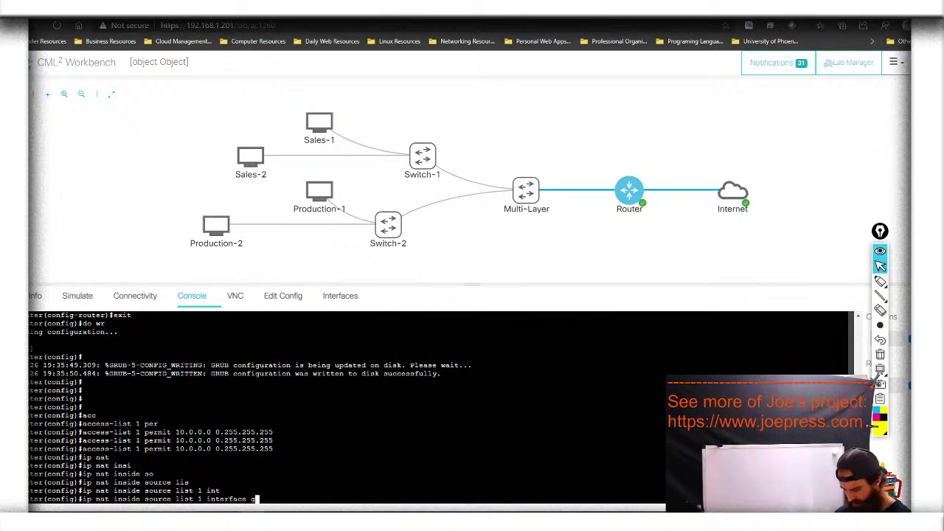
key(Tab)
text(0/0)
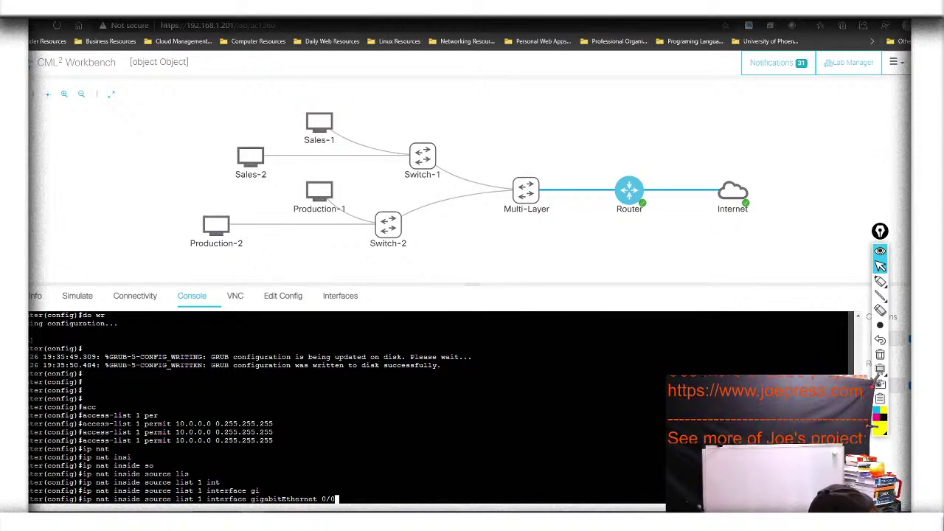
Append overload and apply the NAT rule, with interface NVI0 coming up
key(Tab)
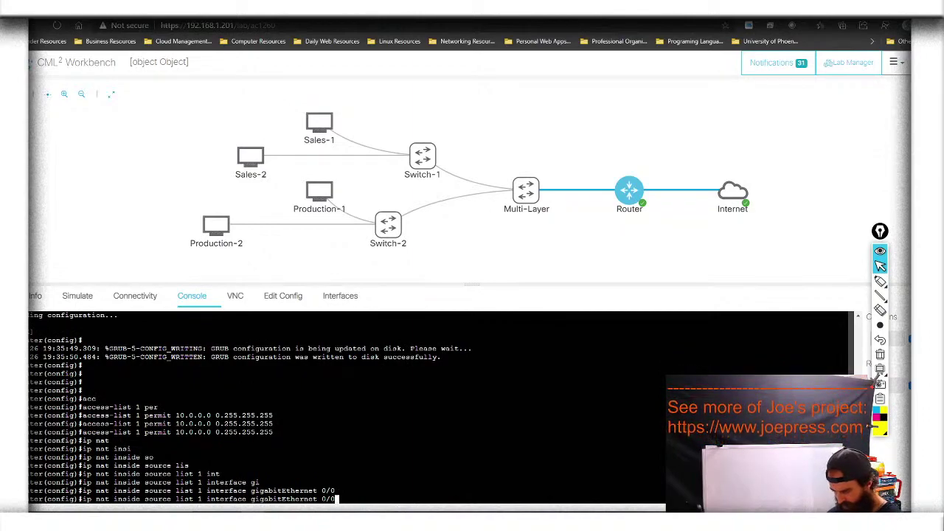
key(Tab)
text(ov)
key(Tab)
key(Tab)
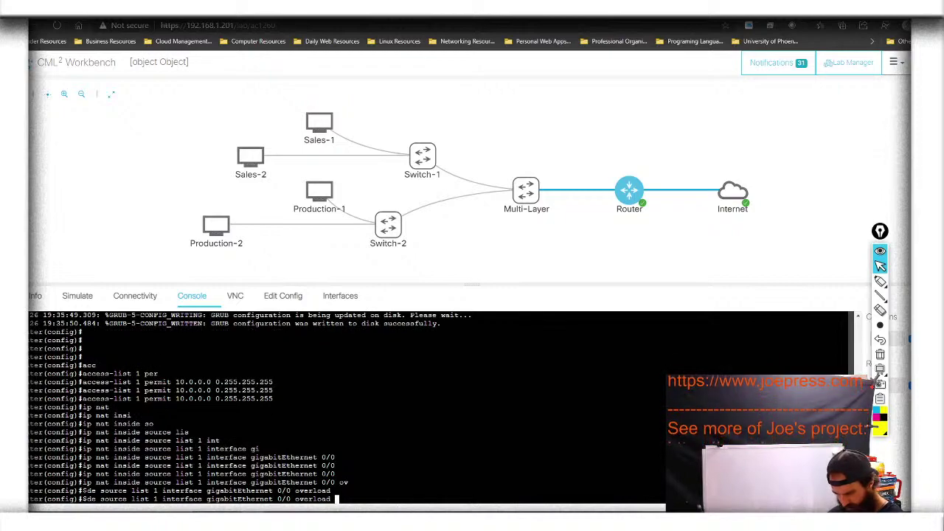
key(Tab)
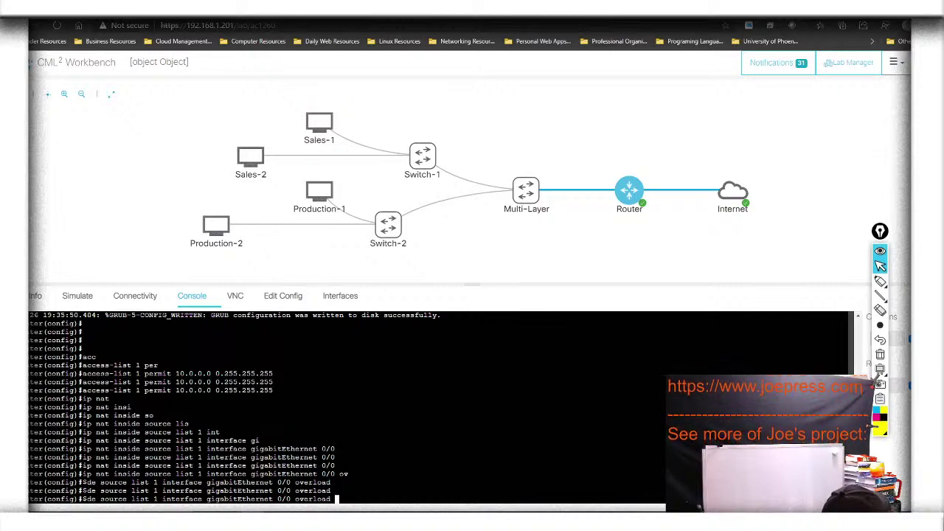
key(Return)
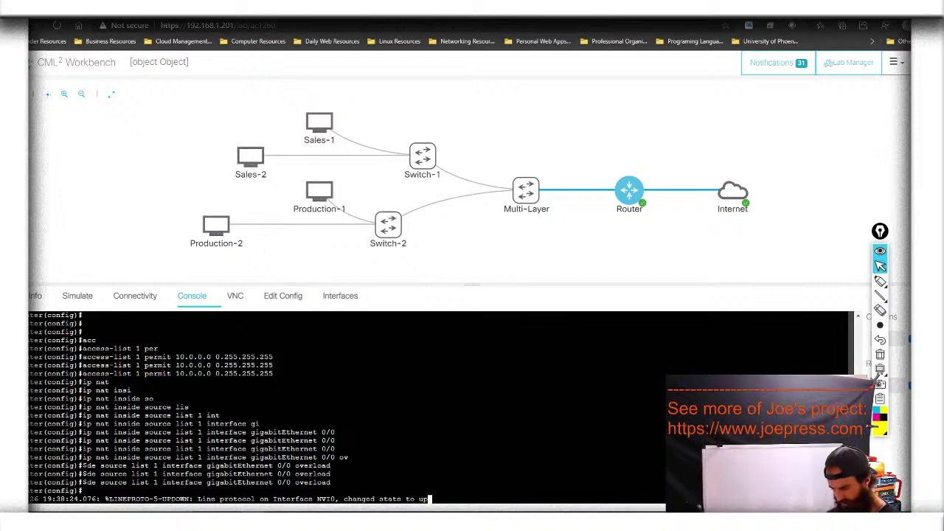
key(Return)
key(Return)
key(Return)
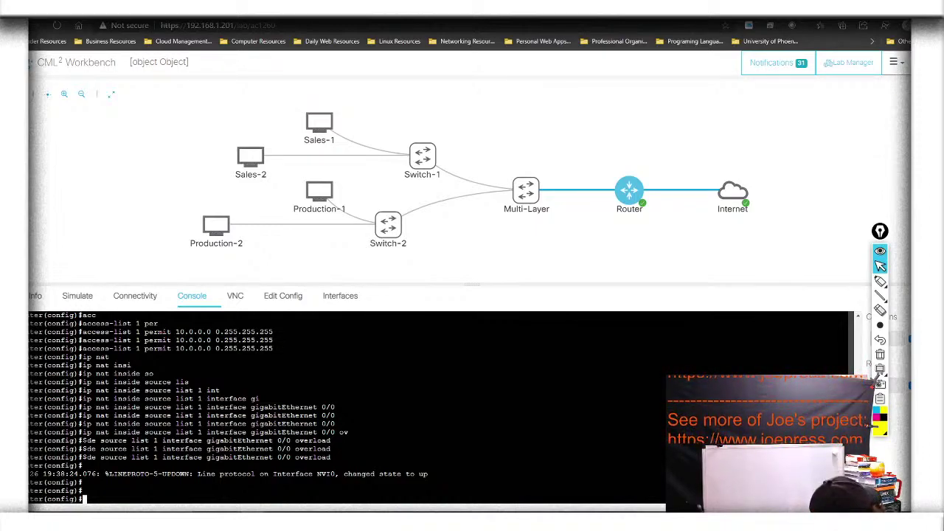
Make router interface g0/0 the NAT outside interface
text(int )
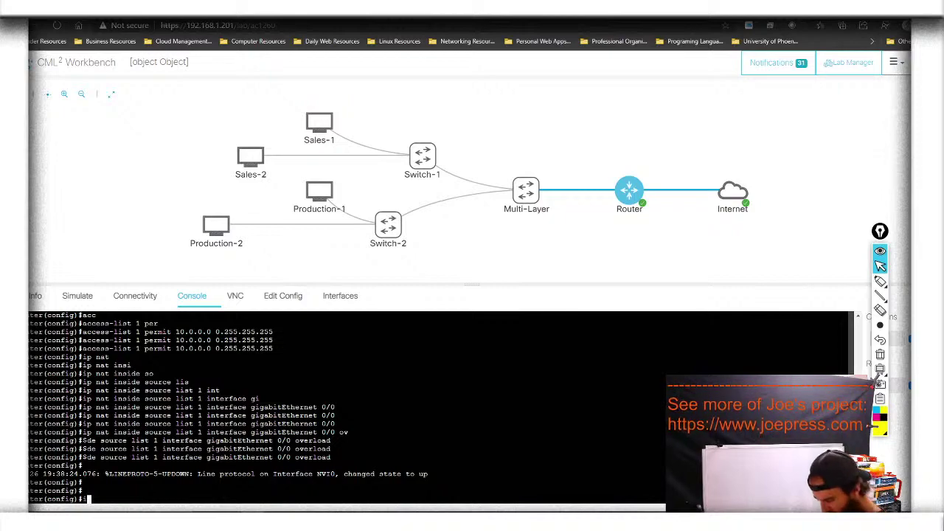
text(g0/0)
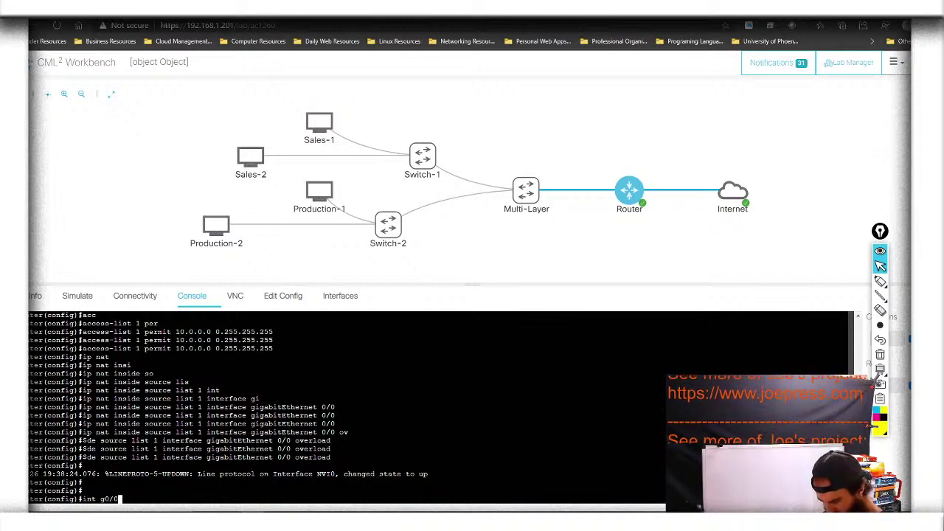
key(Return)
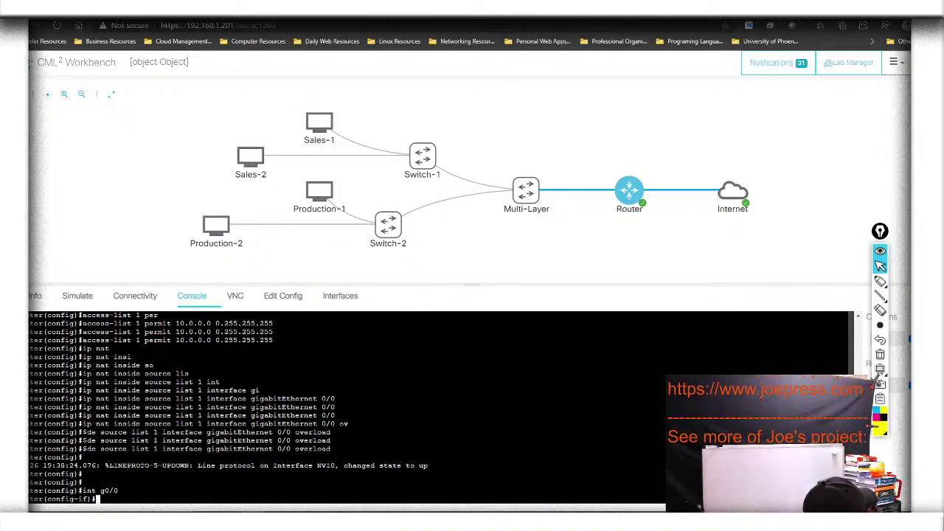
text(exi)
key(BackSpace)
key(BackSpace)
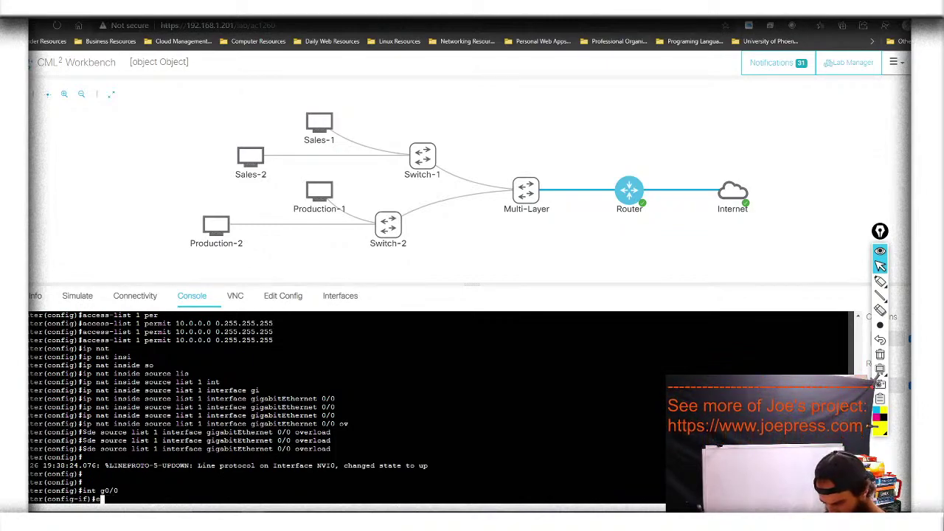
key(BackSpace)
text(ip n)
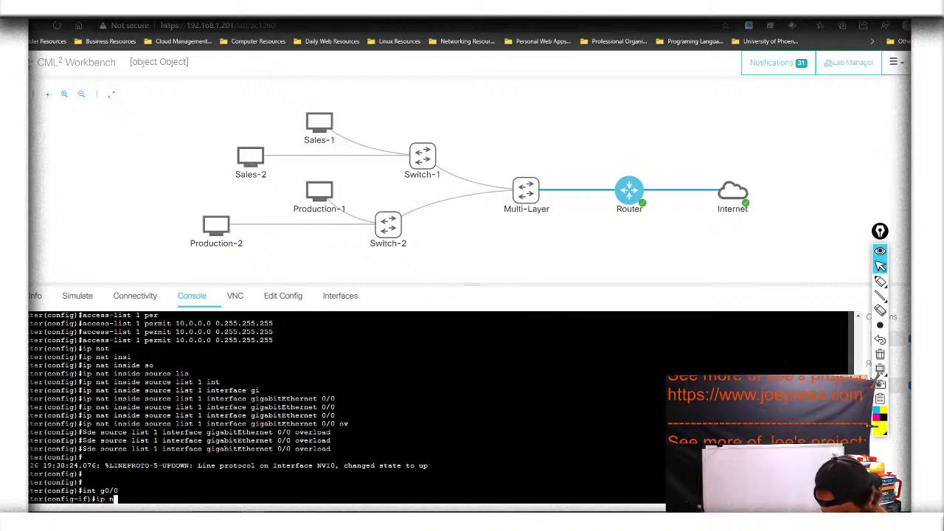
text(at)
key(Tab)
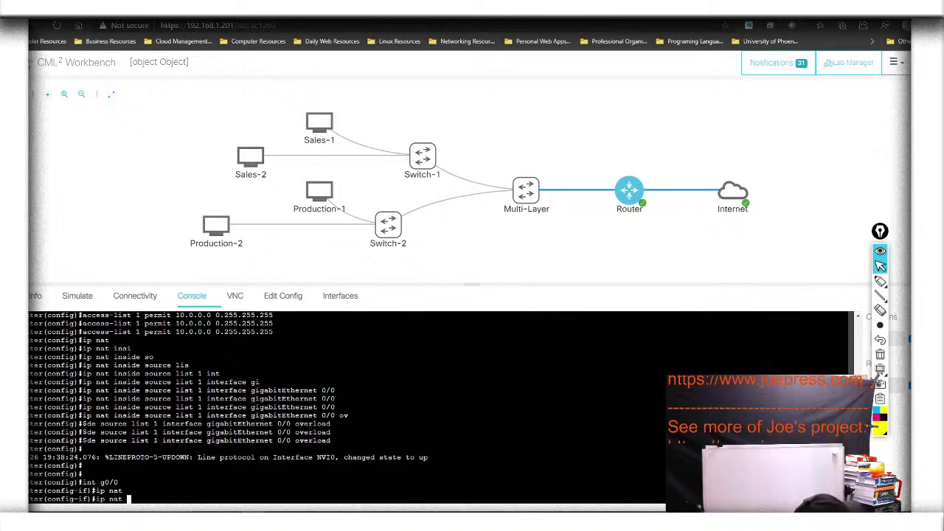
text(ou)
key(Tab)
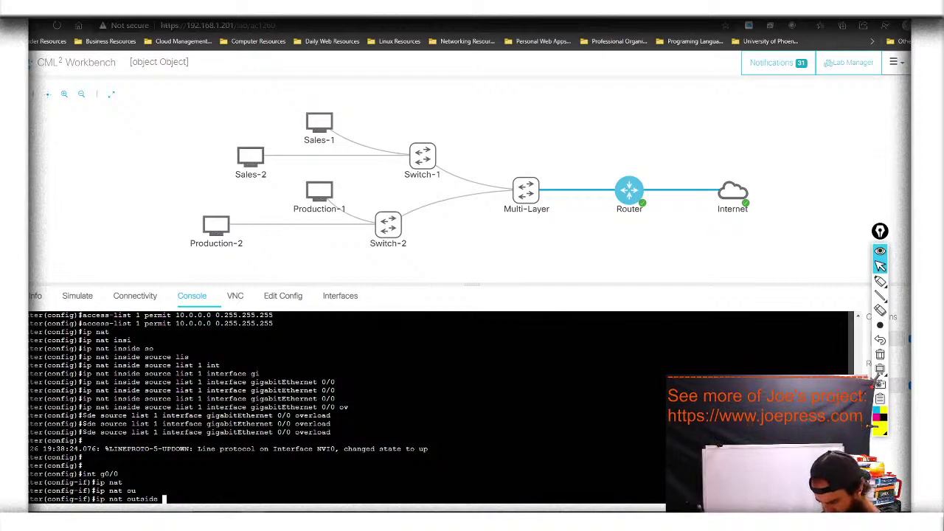
key(Return)
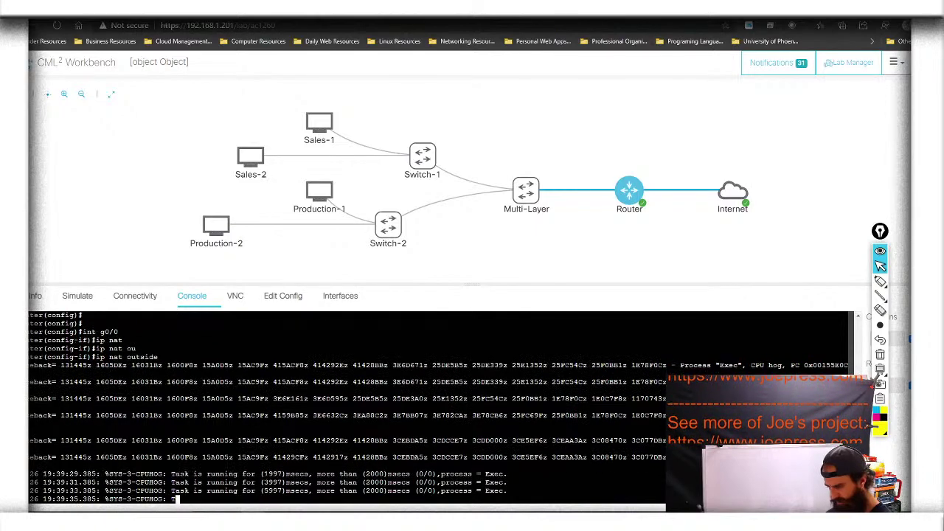
key(Return)
key(Return)
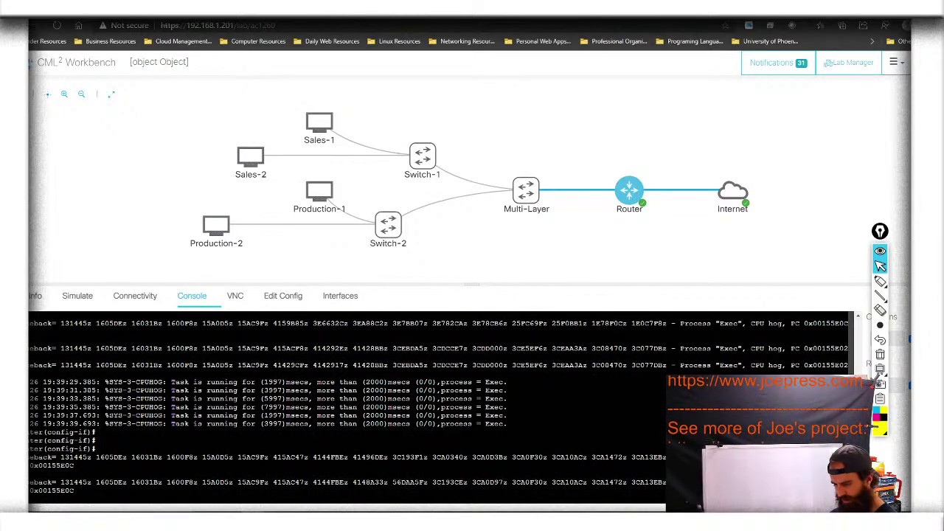
key(Return)
key(Return)
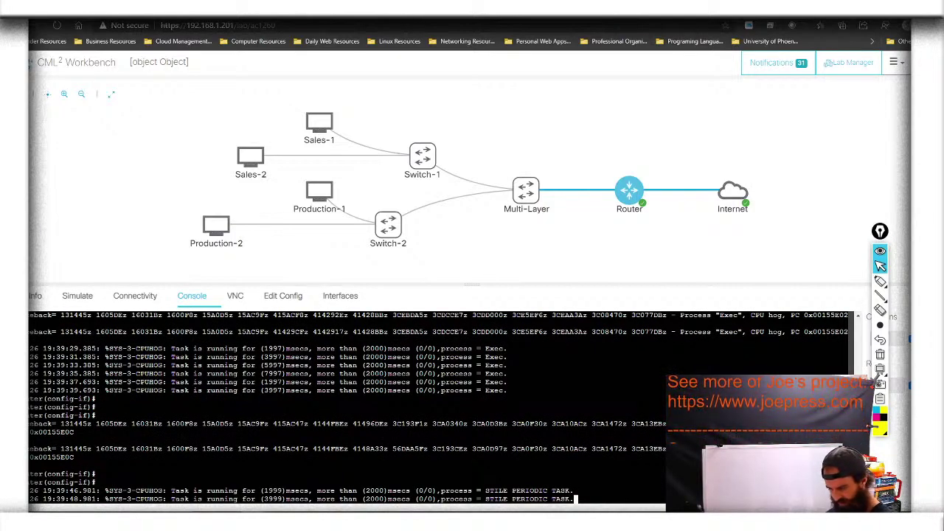
key(Return)
key(Return)
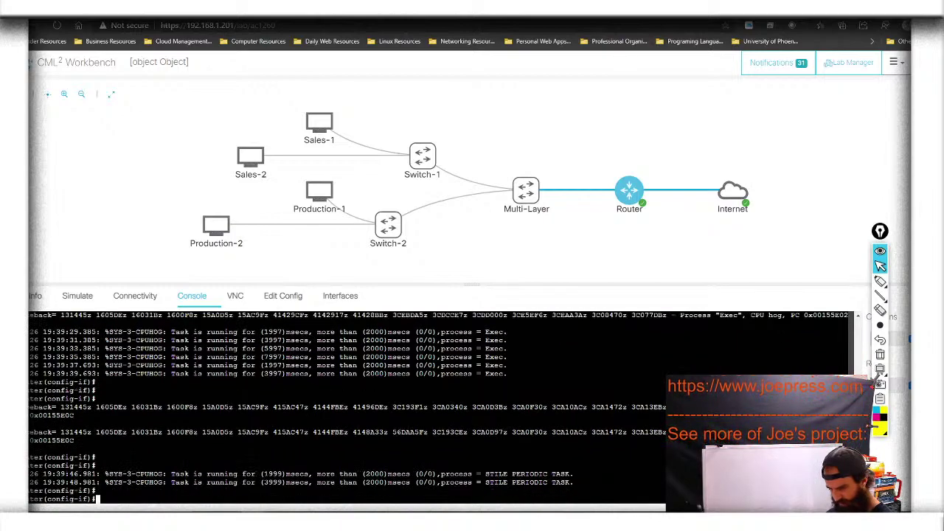
Make router interface g0/1 the NAT inside interface
text(int )
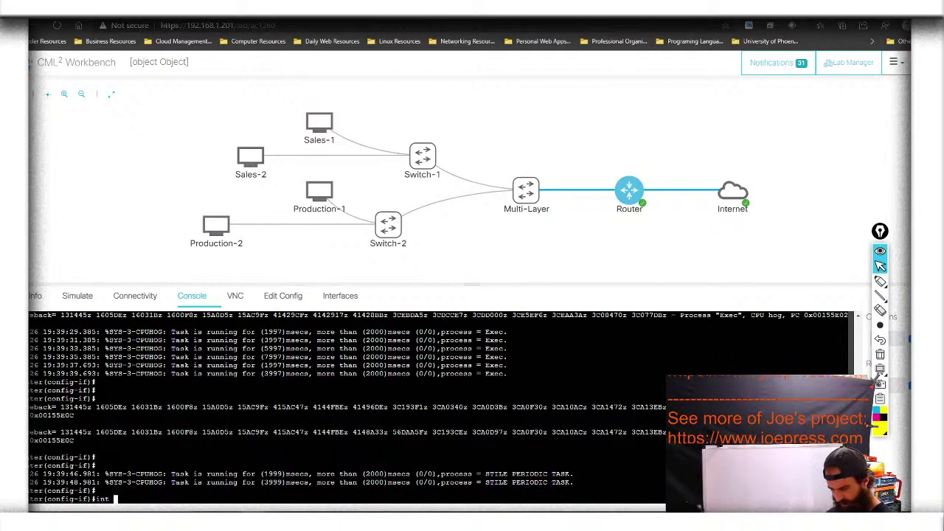
text(g0/1)
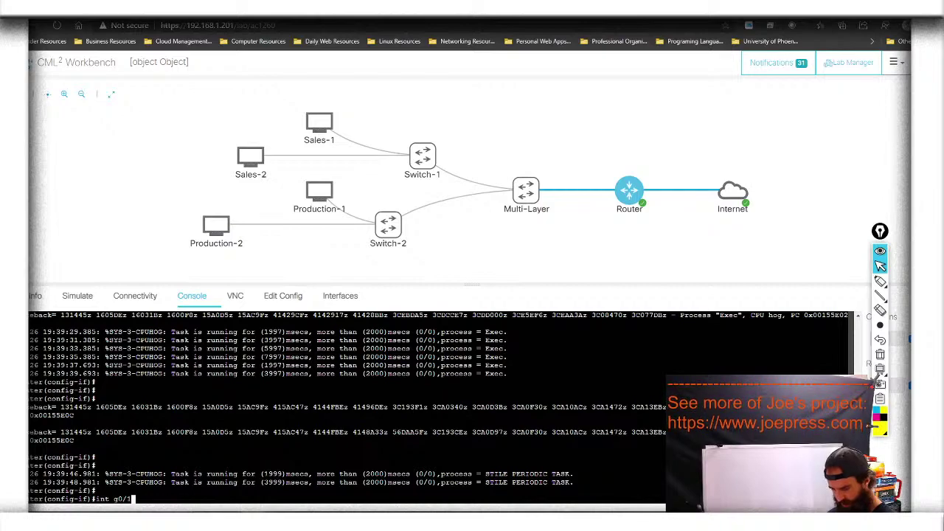
key(Return)
text(ip nat )
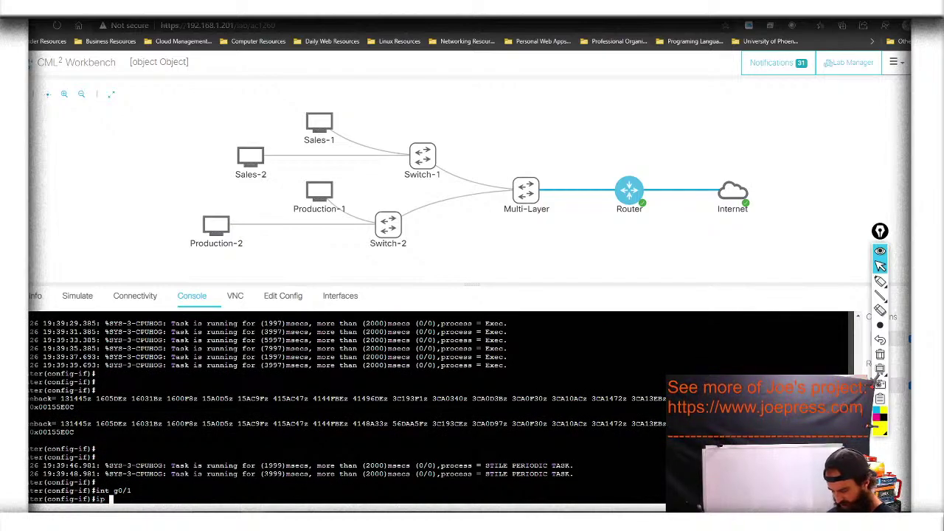
text(ins)
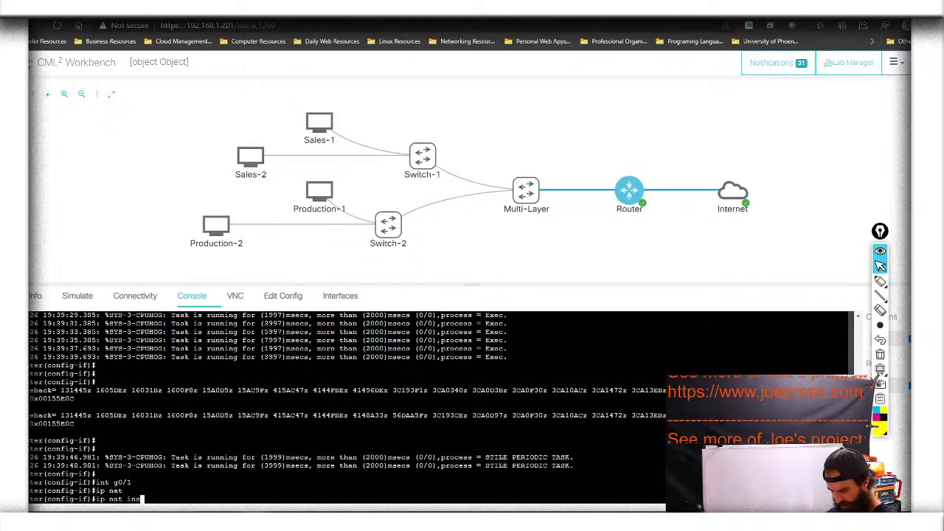
key(Tab)
key(Return)
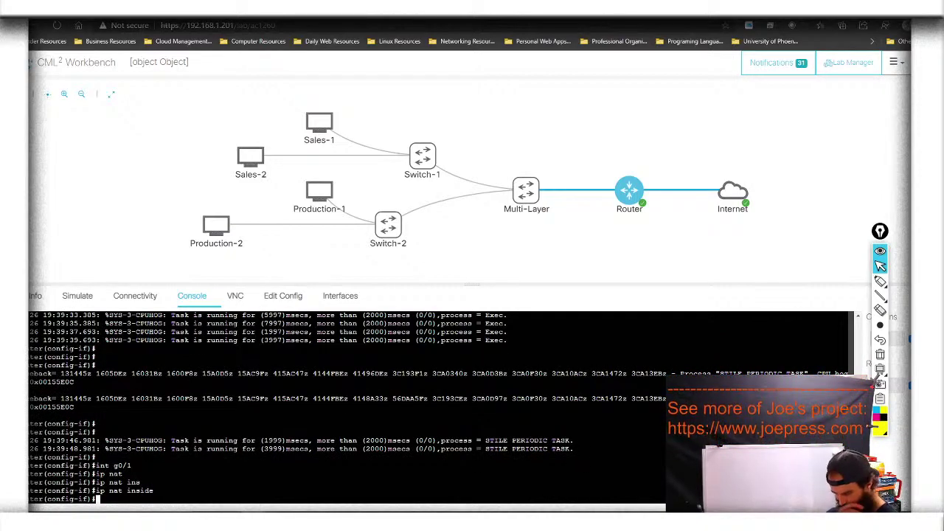
Leave interface configuration and save the running configuration with 'do wr'
text(exit)
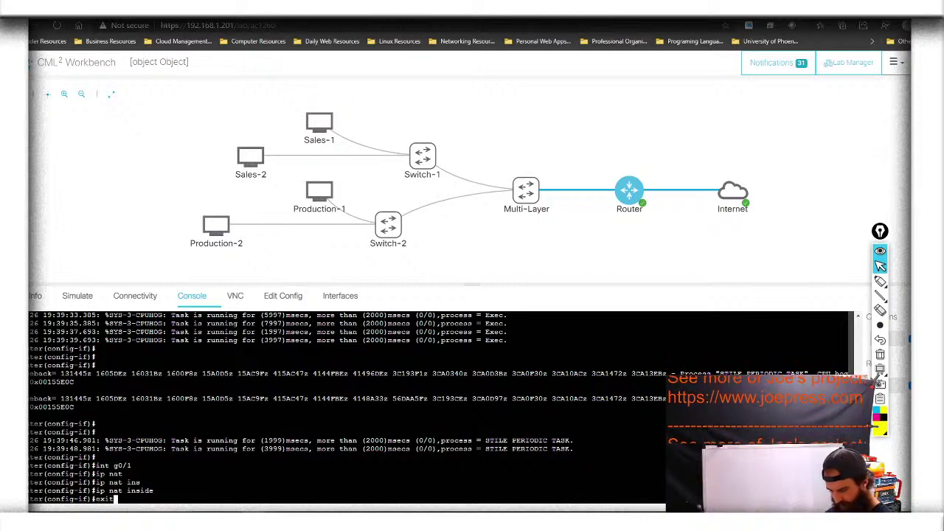
key(Return)
text(do wr)
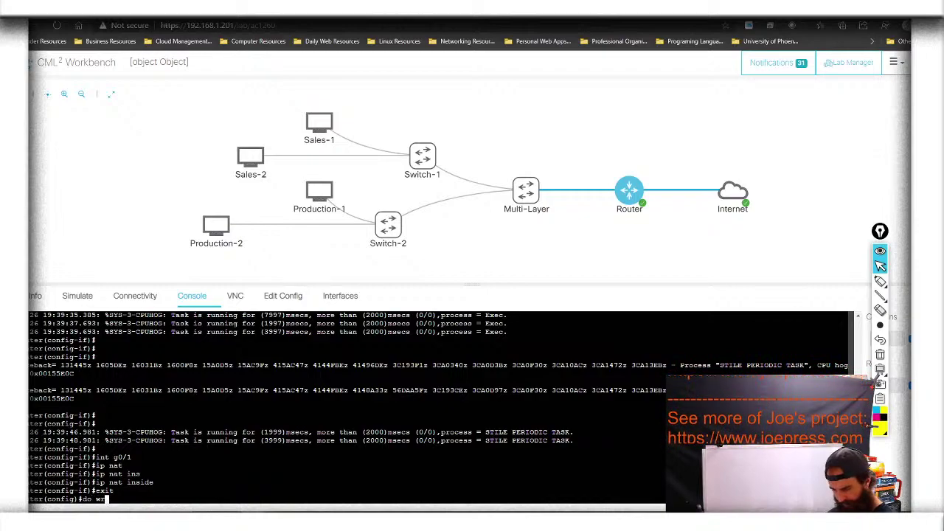
key(Return)
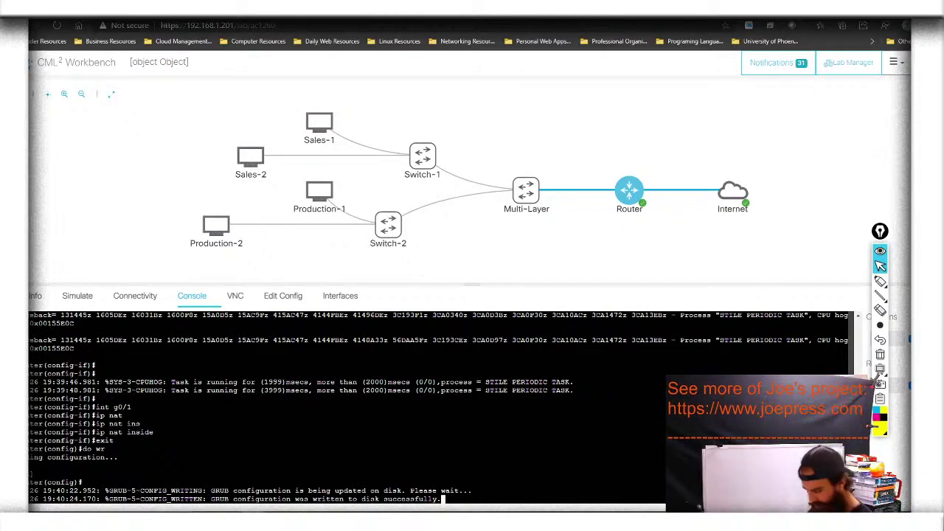
Ping 8.8.8.8 from the router and confirm 5/5 replies succeed
key(Return)
key(Return)
key(Return)
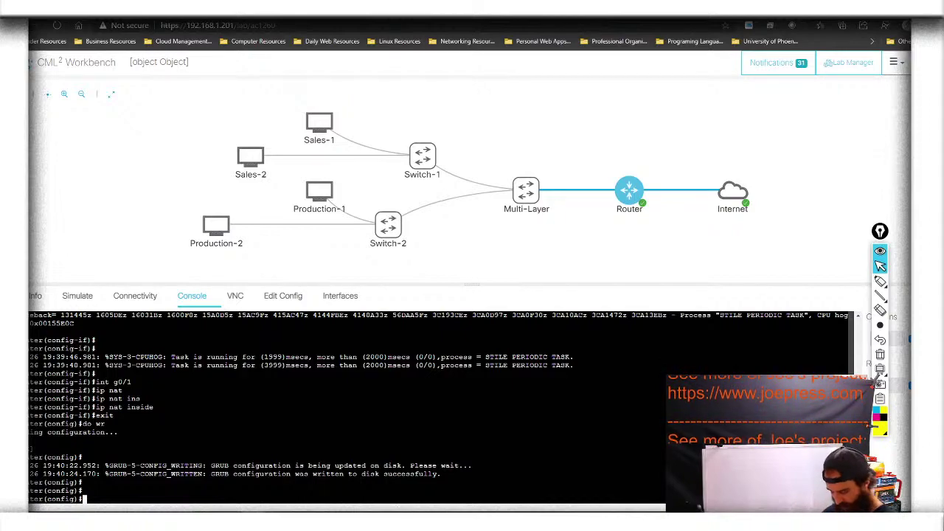
text(do ping )
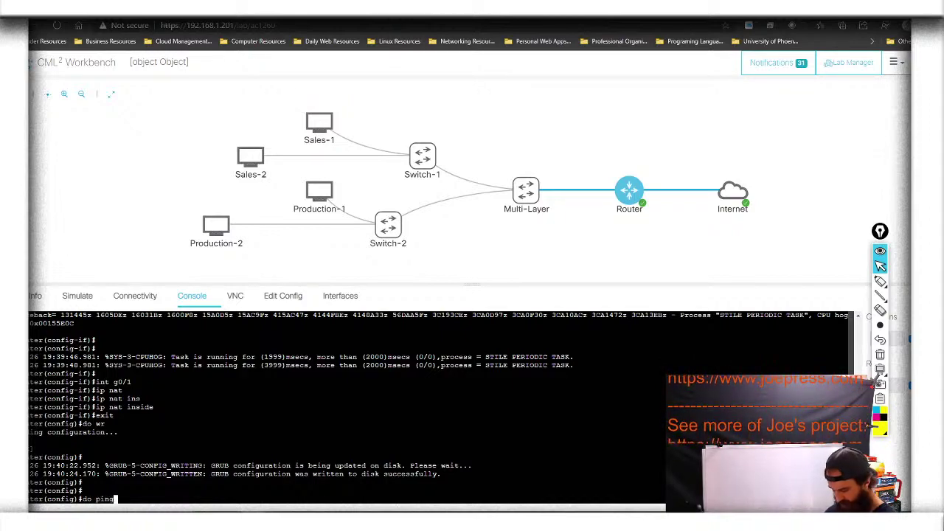
text(8.8.8.)
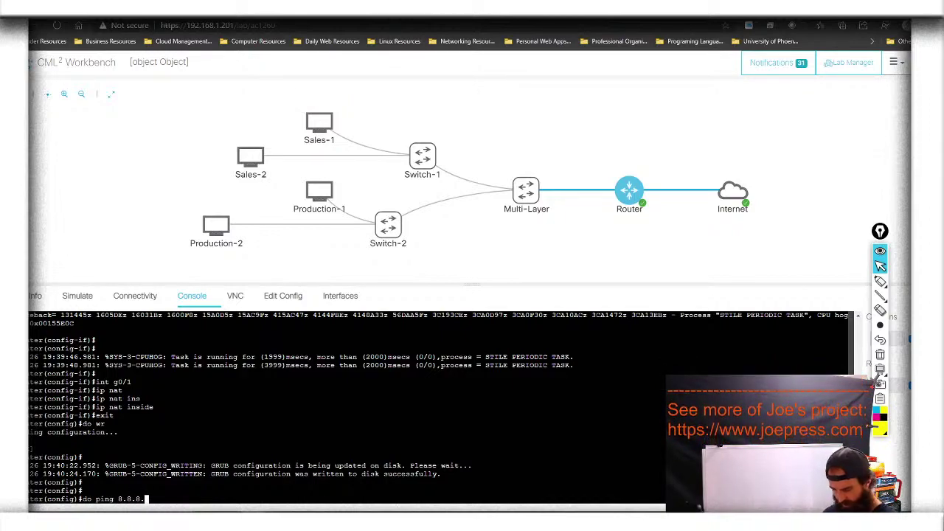
text(8)
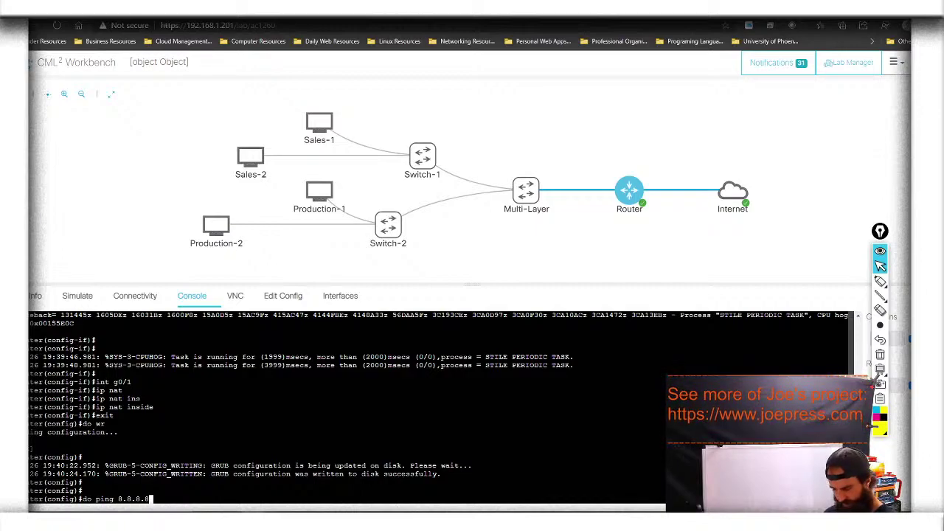
key(Return)
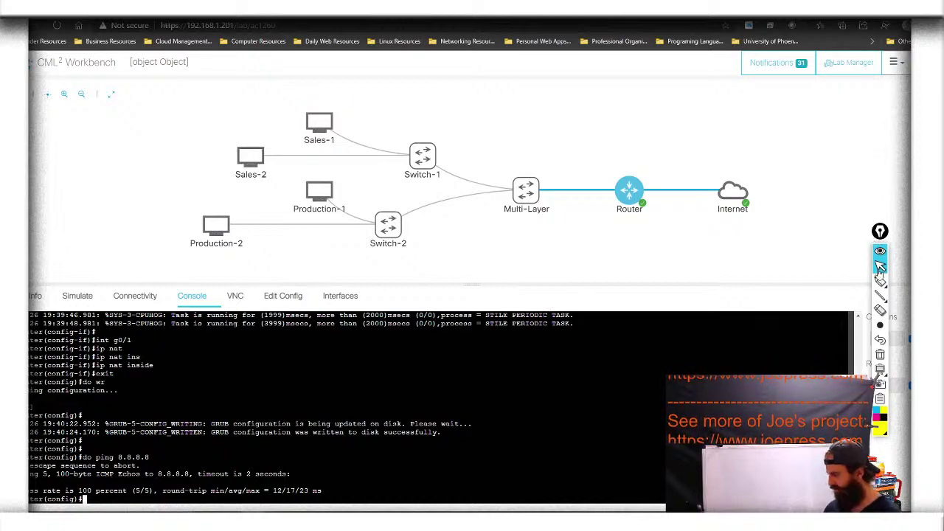
click(879, 281)
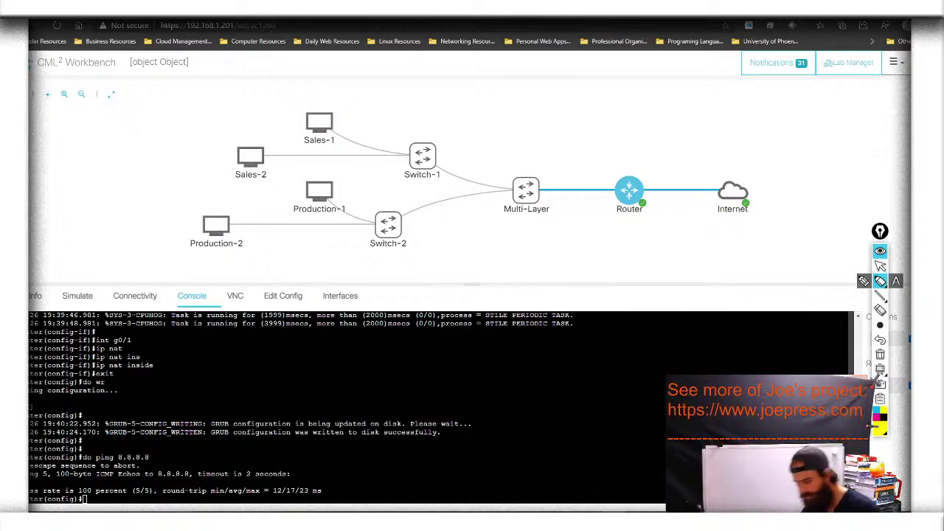
drag(29, 478, 59, 479)
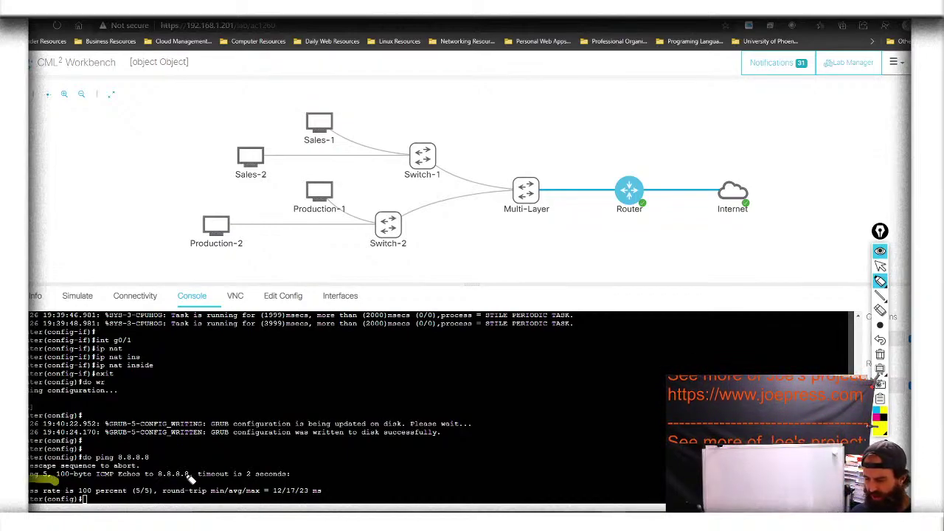
drag(146, 475, 223, 476)
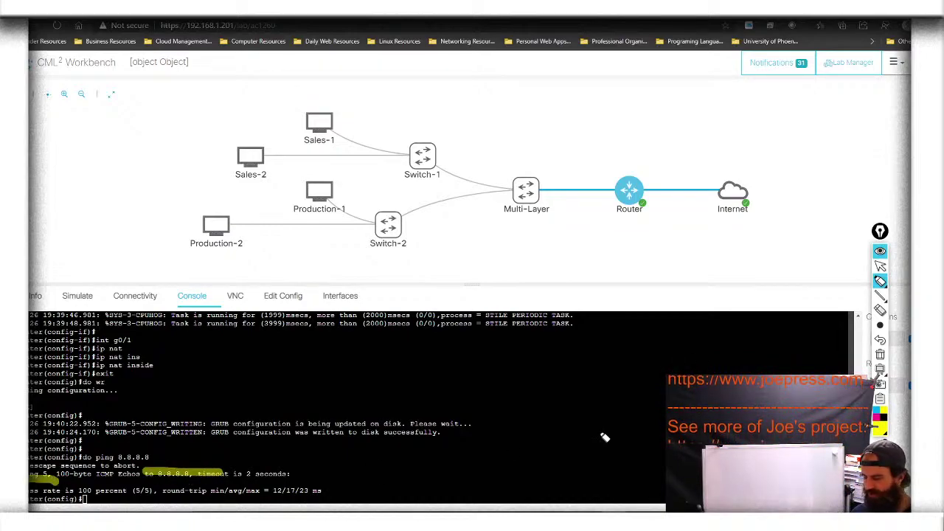
click(880, 354)
click(880, 265)
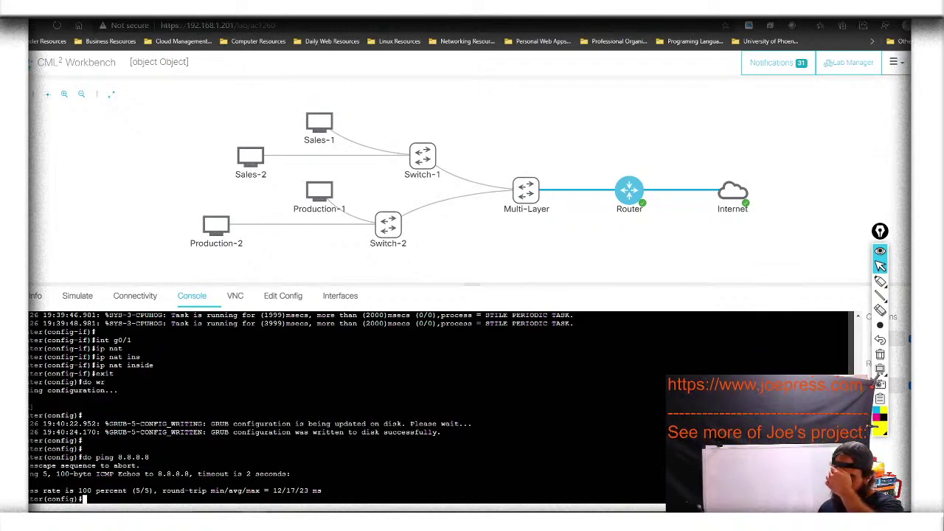
Show the router's running-config and page through OSPF, NAT, access list 1 and banners
text(do show)
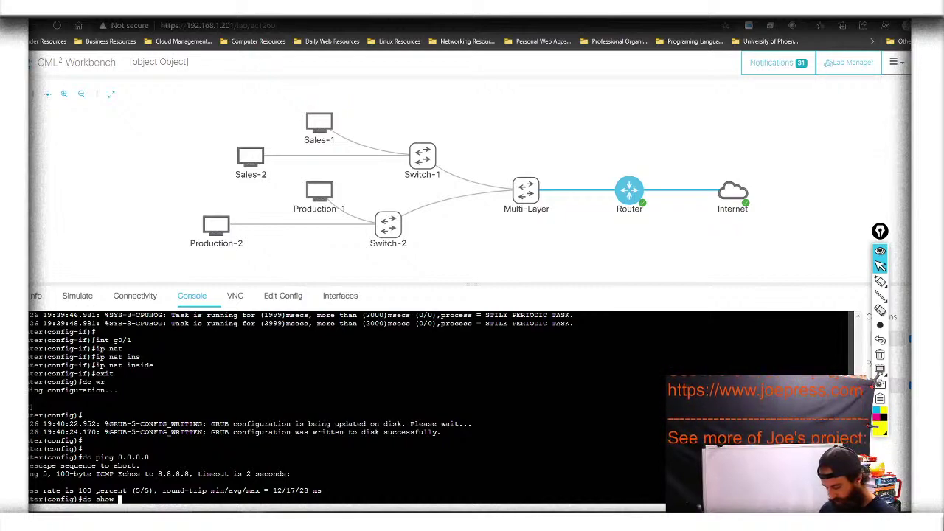
text(run)
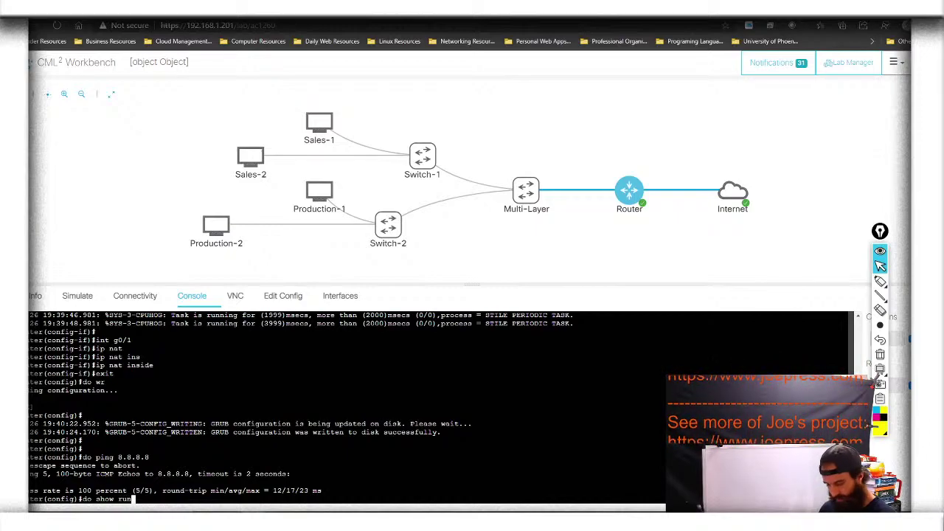
key(Return)
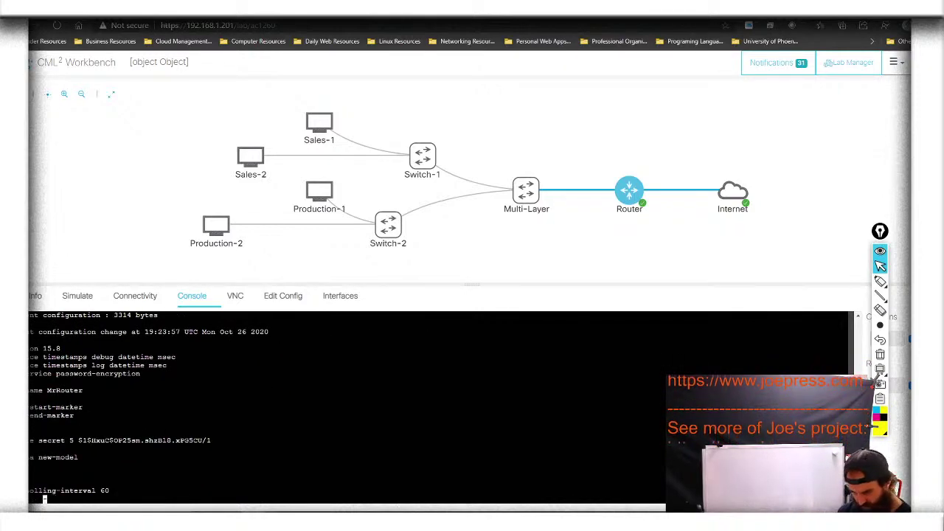
key(space)
key(space)
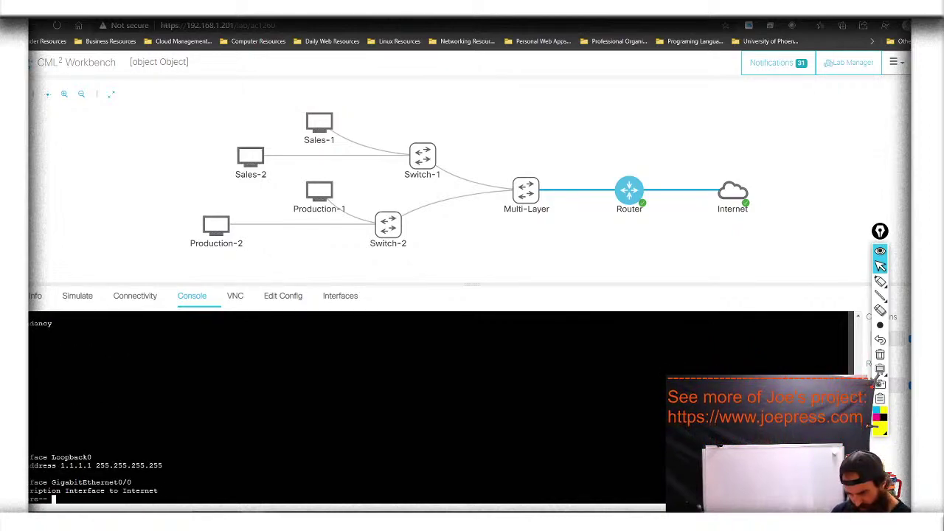
key(space)
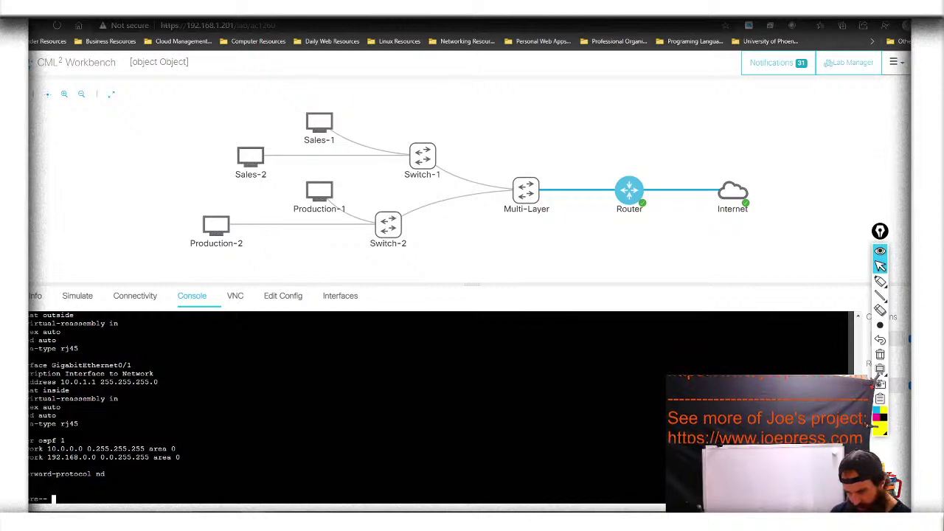
key(space)
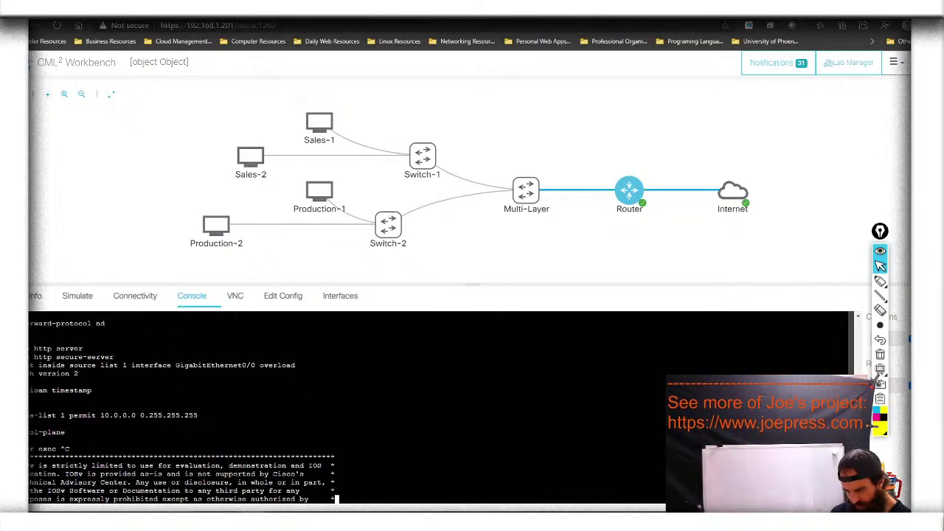
key(space)
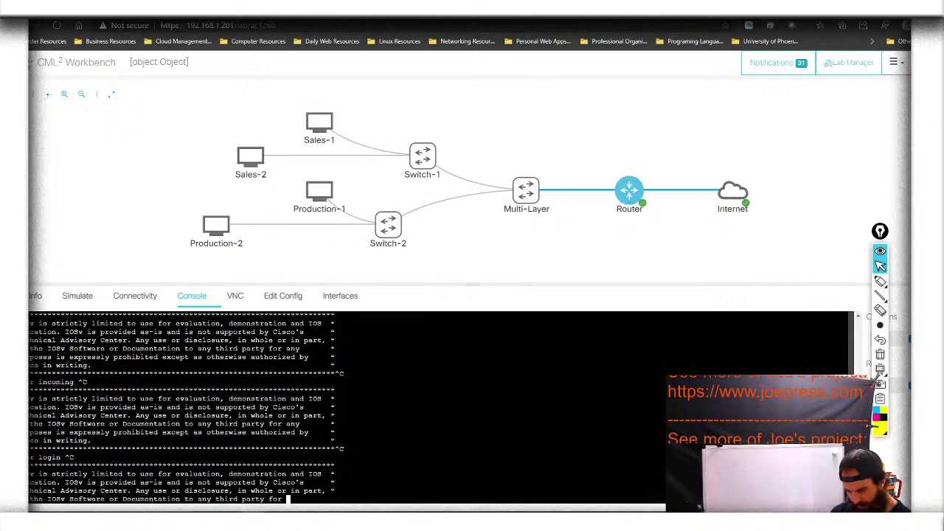
Run 'do show ip route' to list the default route via 192.168.255.1 and connected networks
text(do s)
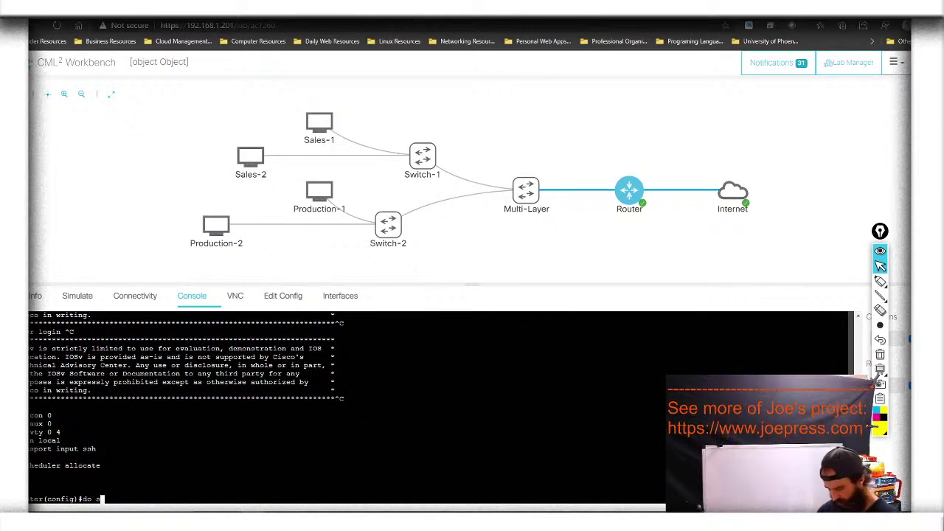
text(how ip)
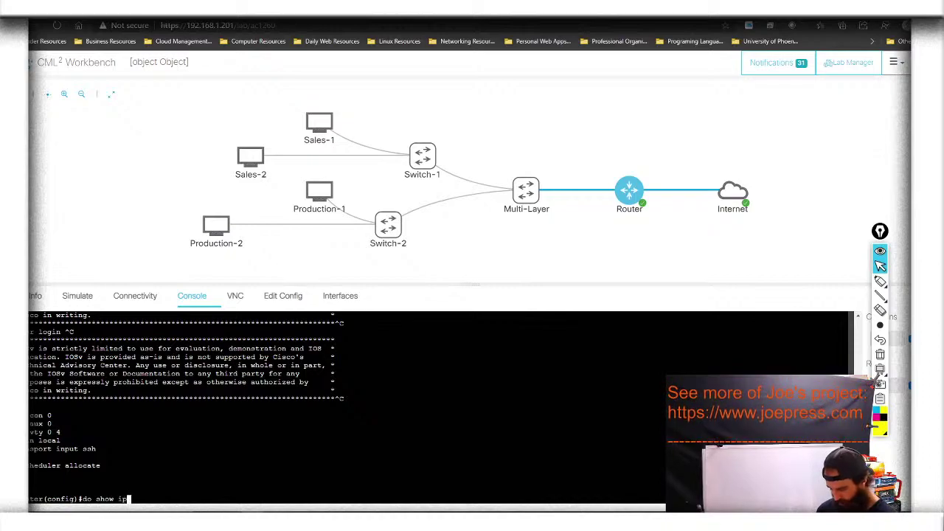
text( route)
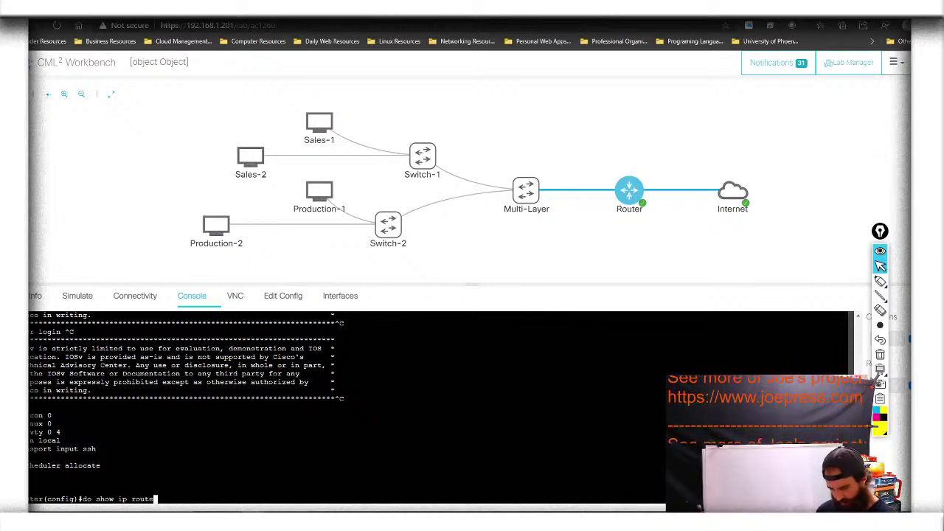
key(Return)
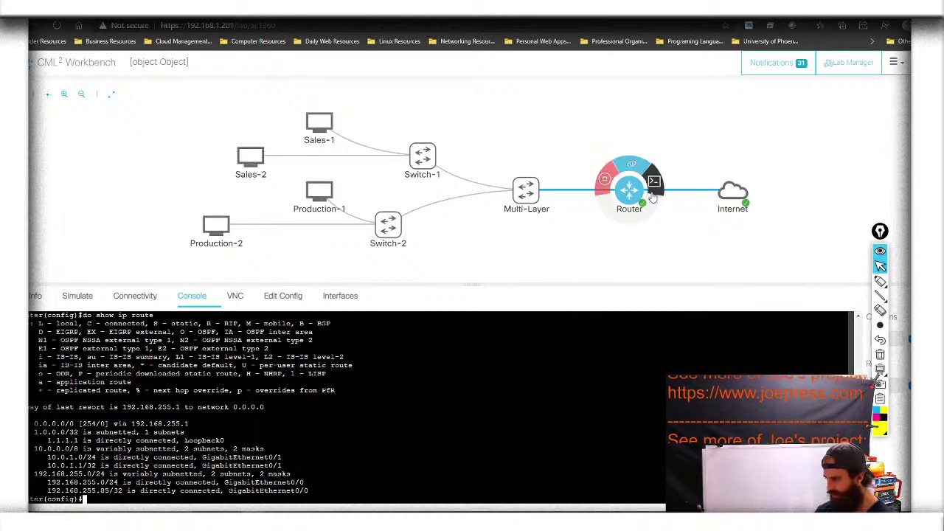
mouse_move(523, 185)
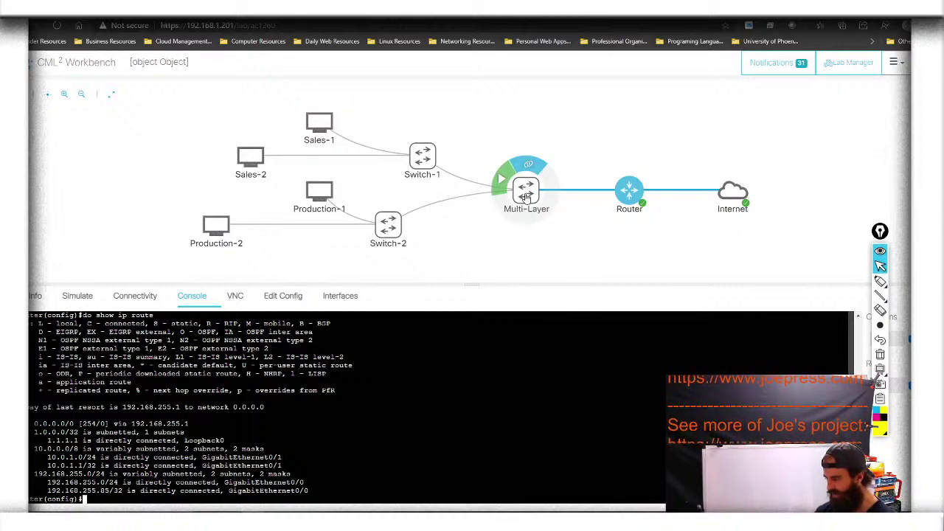
Start the Multi-Layer switch node from its radial menu
click(501, 179)
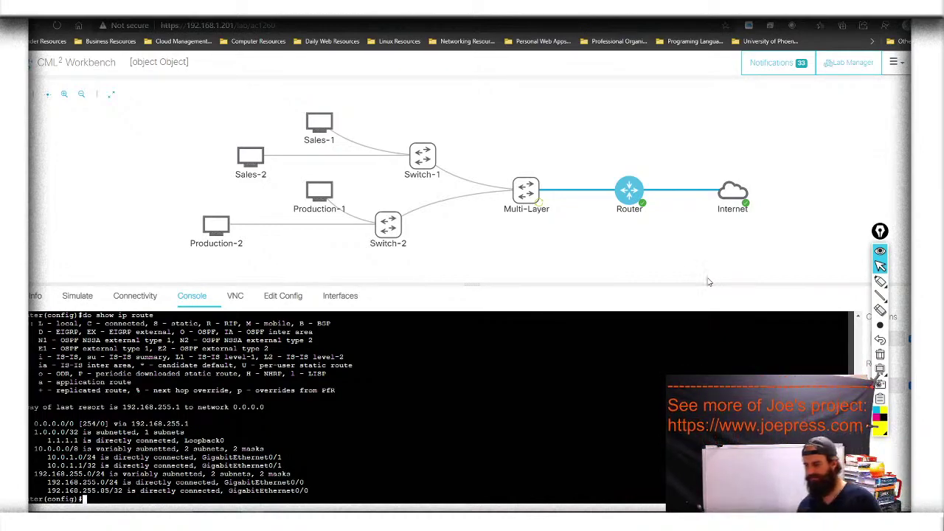
click(540, 190)
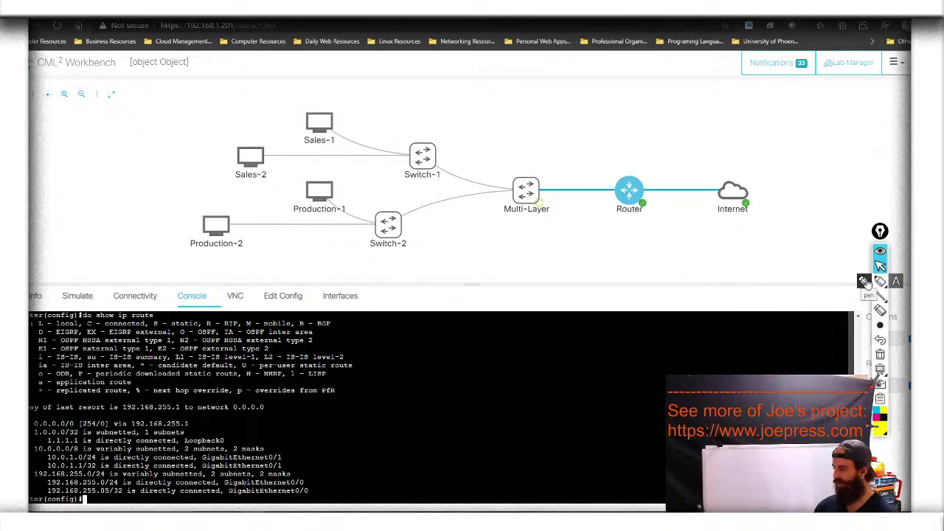
click(862, 282)
mouse_move(329, 237)
mouse_down()
mouse_move(361, 205)
mouse_move(251, 174)
mouse_move(177, 199)
mouse_move(296, 242)
mouse_move(338, 241)
mouse_up()
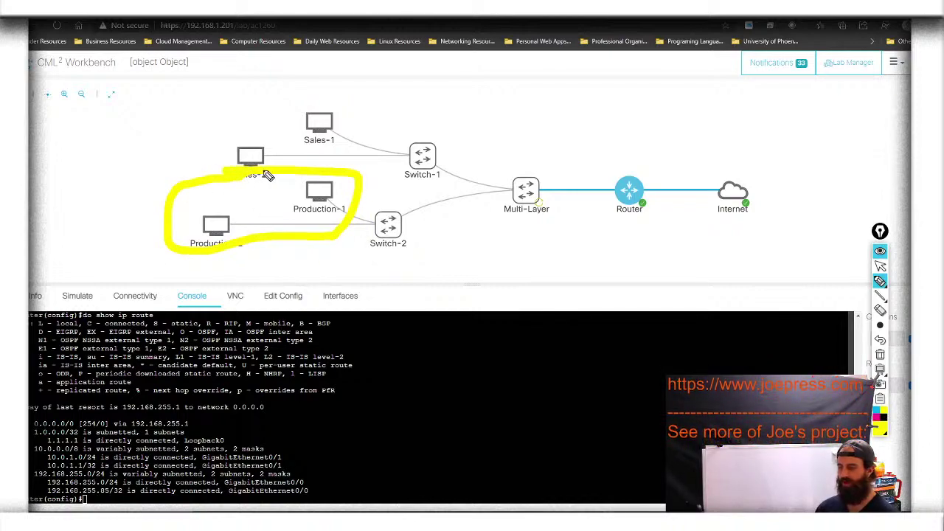
mouse_move(333, 168)
mouse_down()
mouse_move(345, 104)
mouse_move(226, 153)
mouse_move(225, 174)
mouse_up()
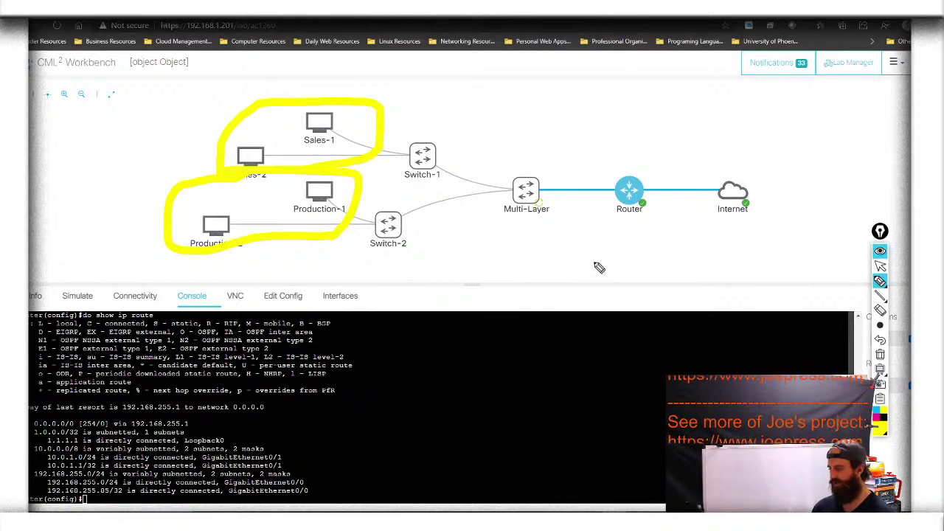
click(881, 354)
click(879, 266)
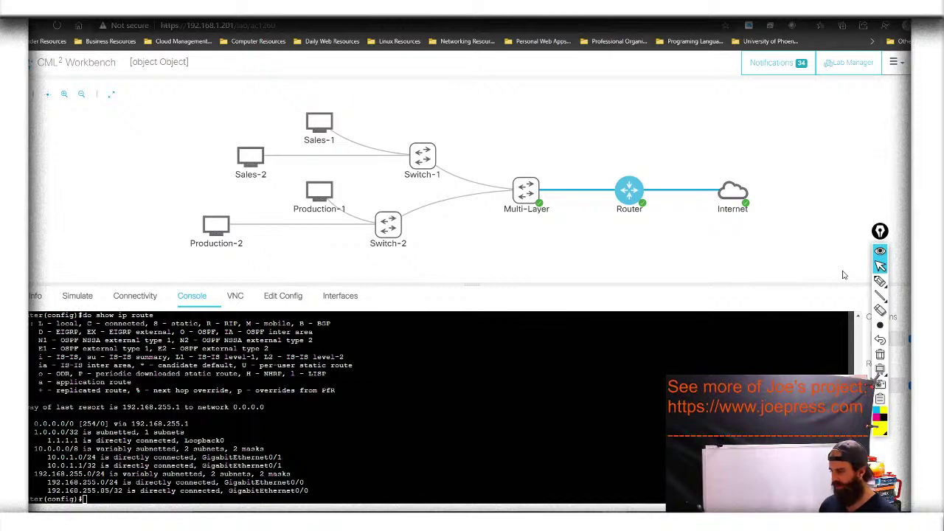
Open the Multi-Layer switch console, enter global configuration and set hostname MrSwitch
click(524, 188)
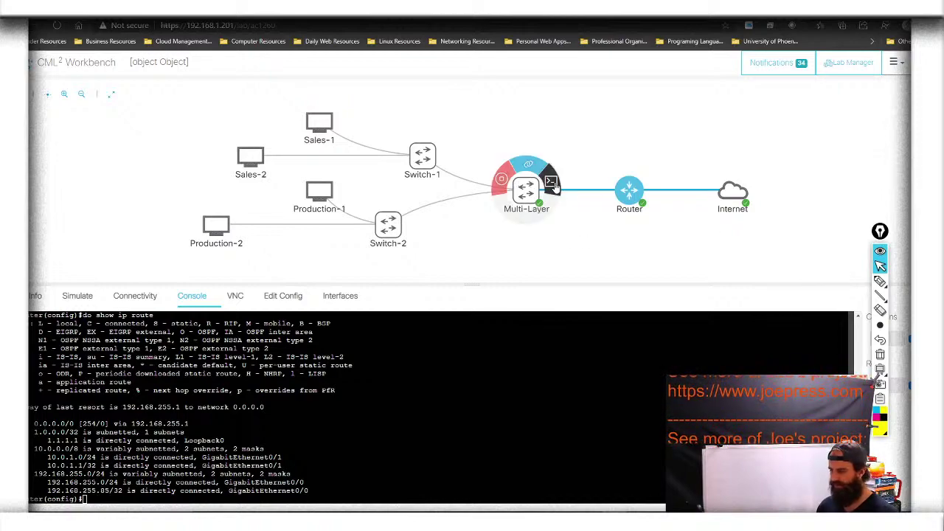
click(551, 184)
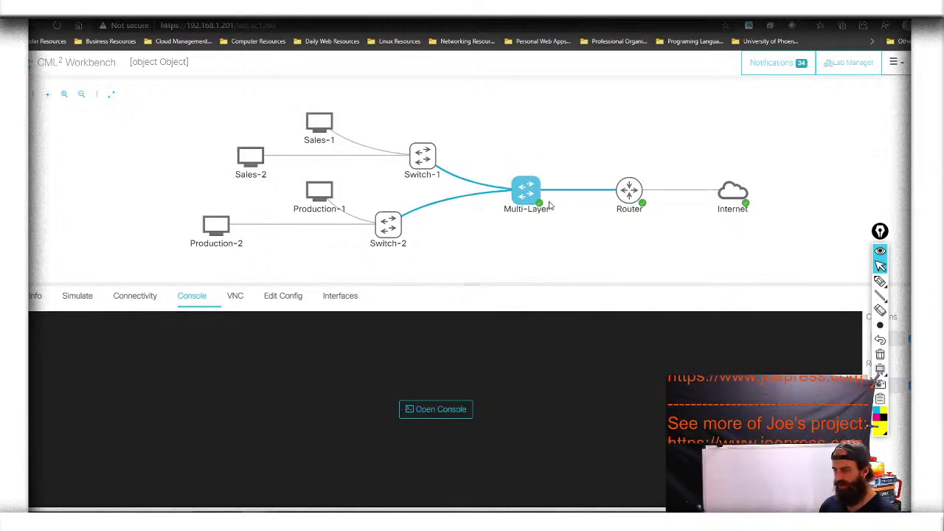
click(445, 413)
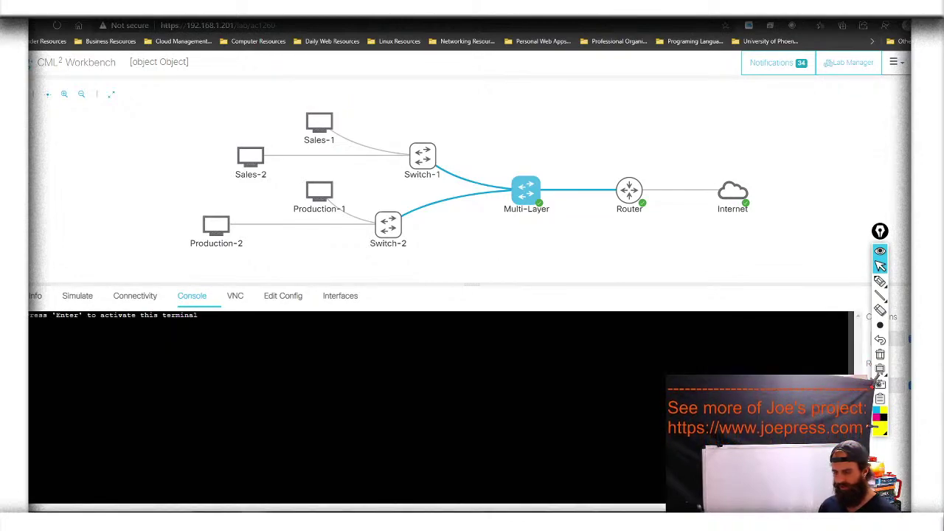
key(Return)
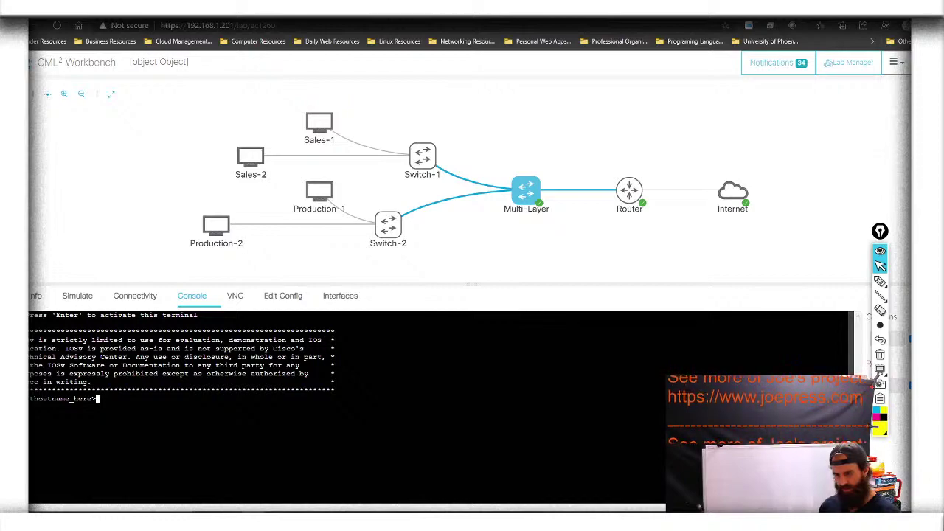
text(en)
key(Return)
text(conf t)
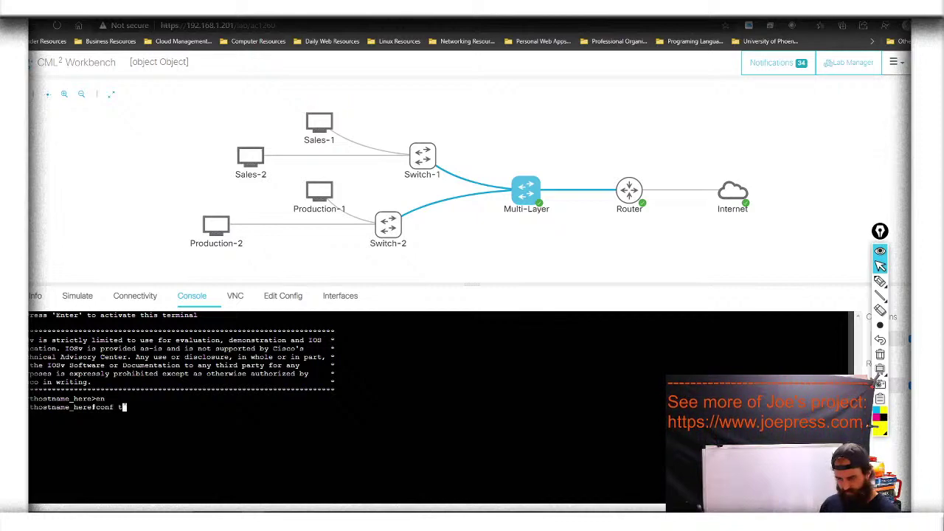
key(Return)
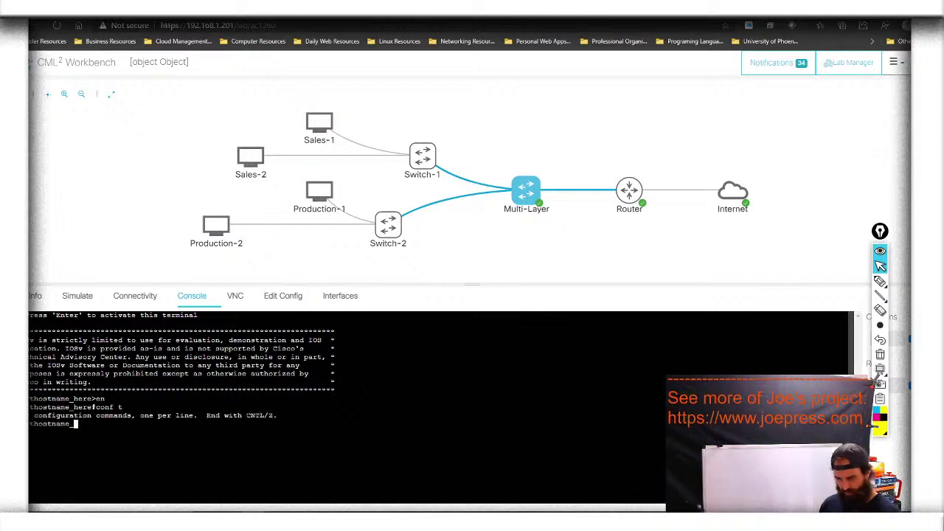
text(host)
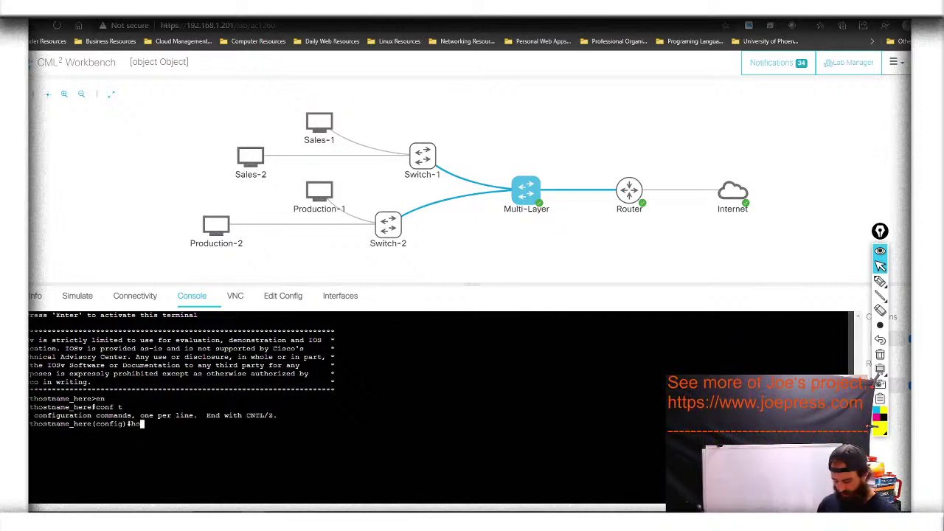
key(Tab)
text(MuSwi)
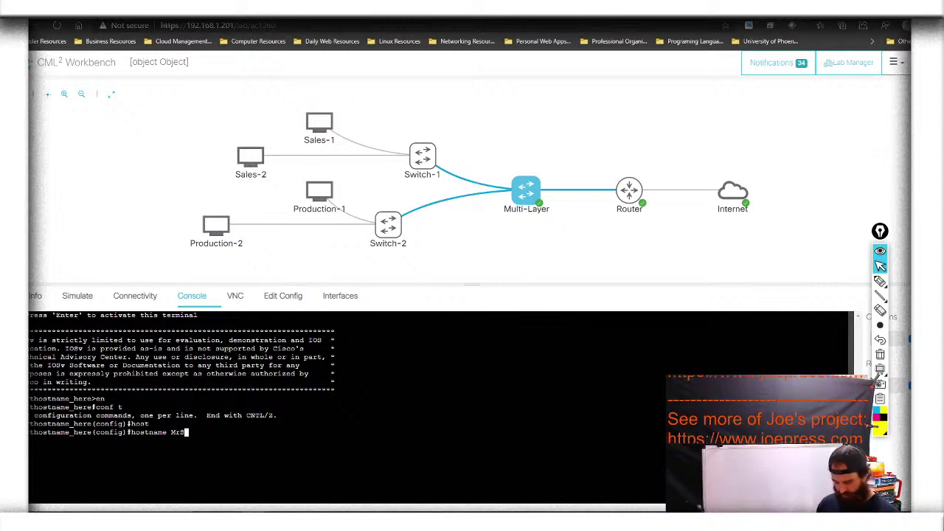
text(tc)
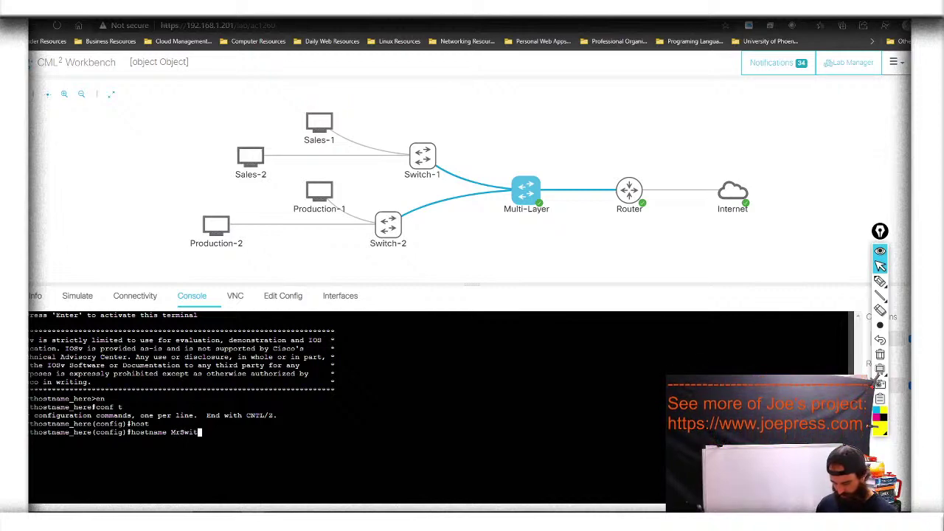
text(h)
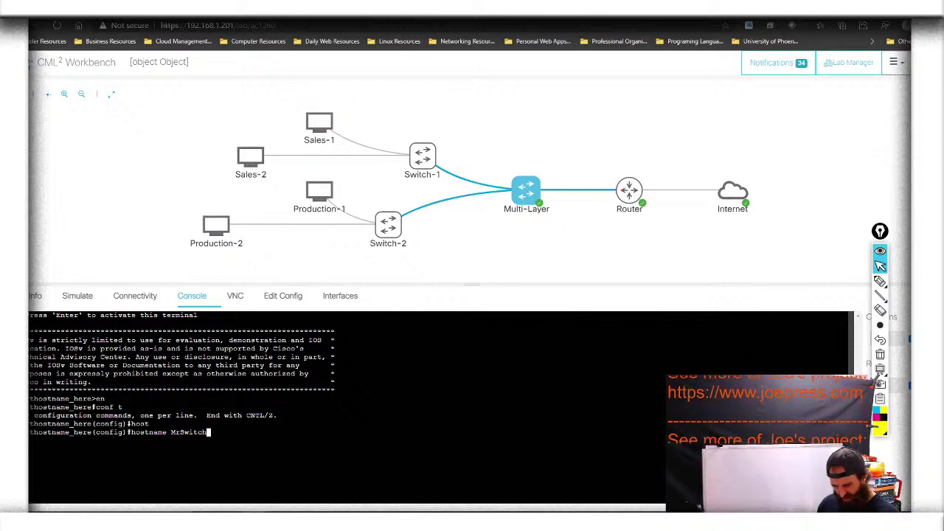
key(Return)
Create local user admin with privilege 15 and a secret password
text(us)
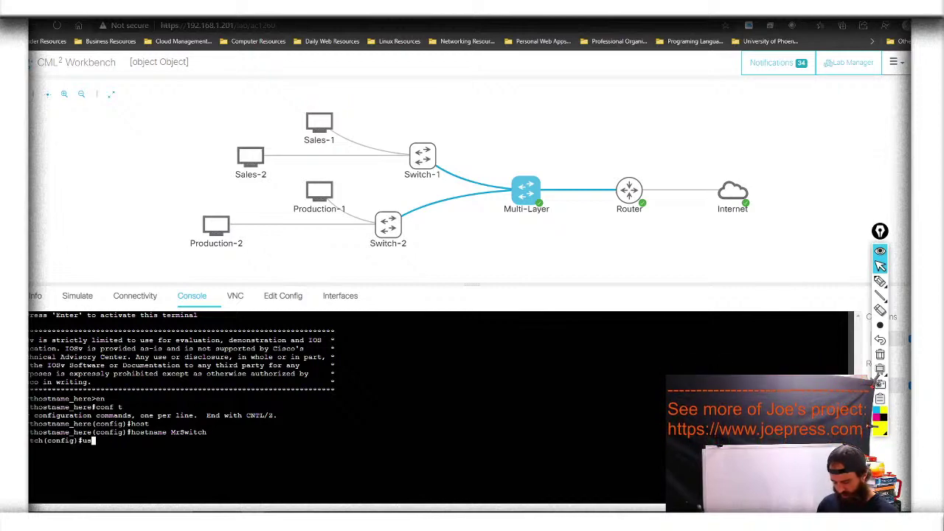
text(er)
key(Tab)
text(n)
key(Tab)
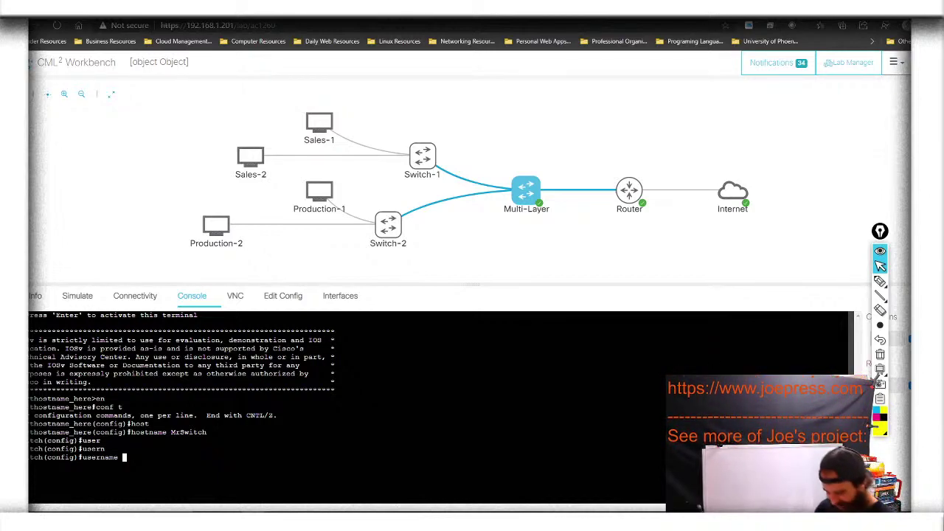
text(admin )
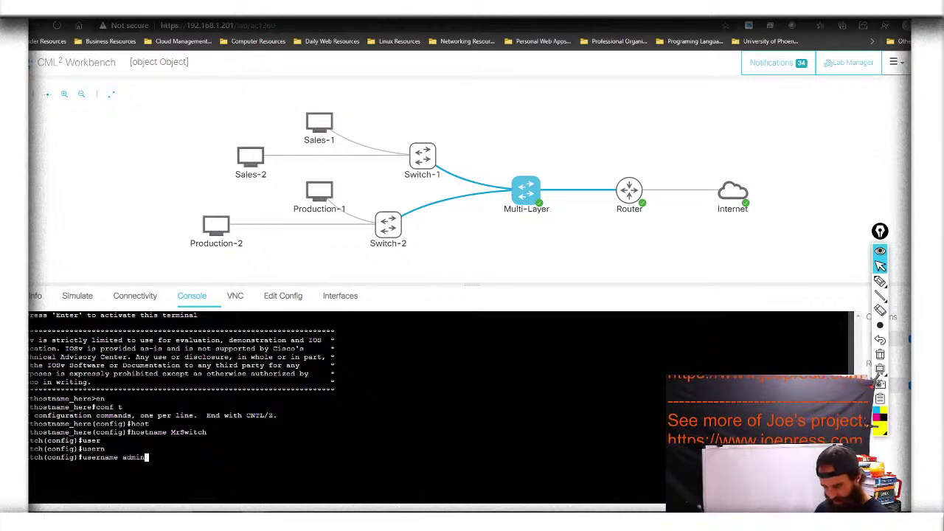
text(pr)
key(Tab)
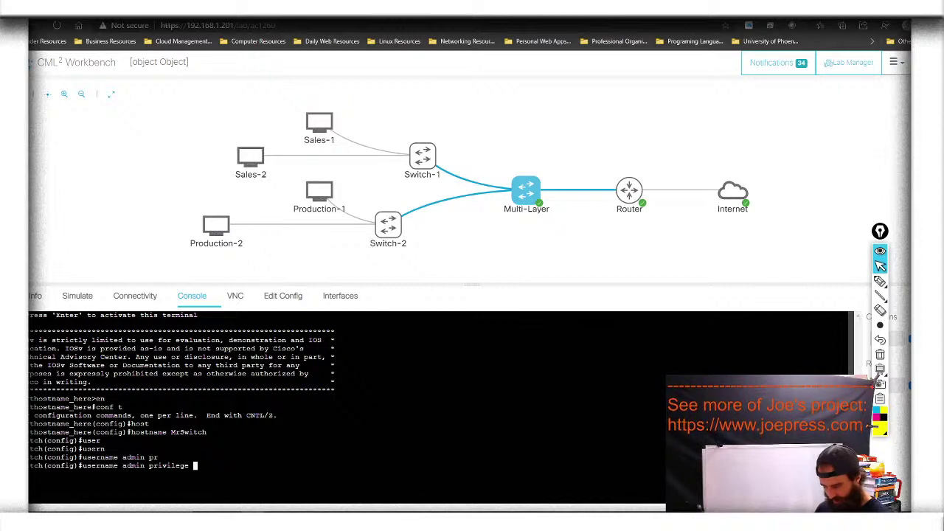
text(15 se)
key(Tab)
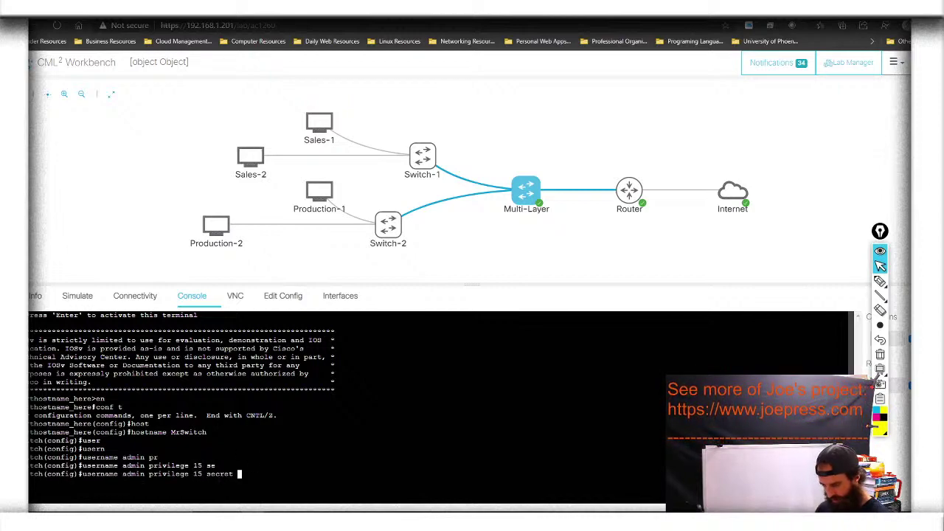
text(cisco)
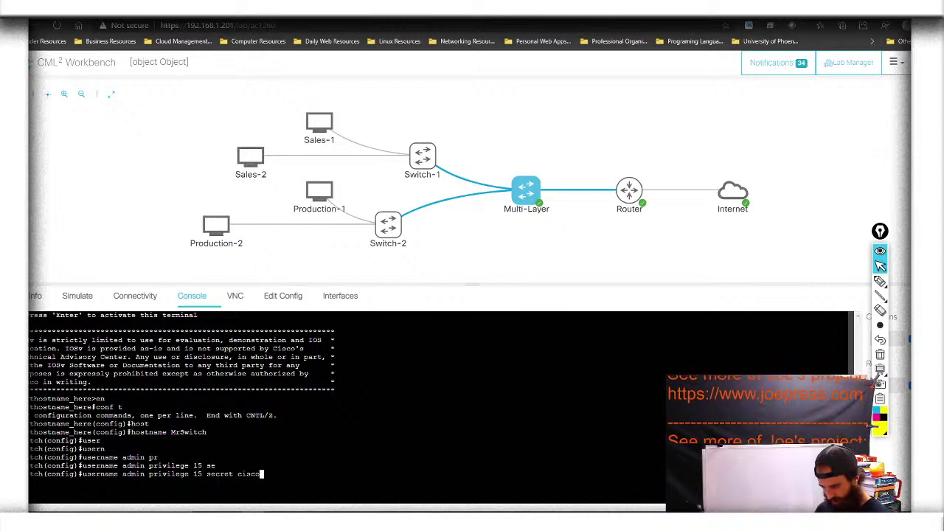
key(Tab)
key(Tab)
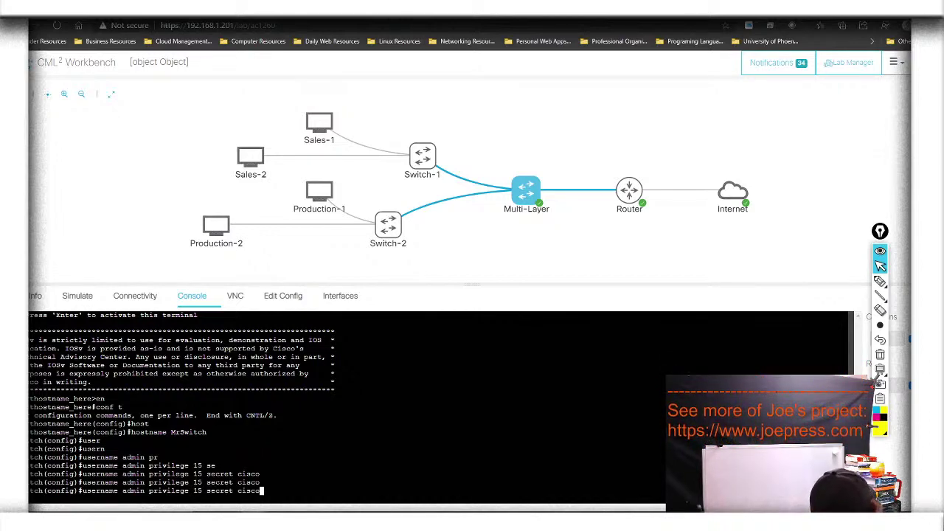
key(Return)
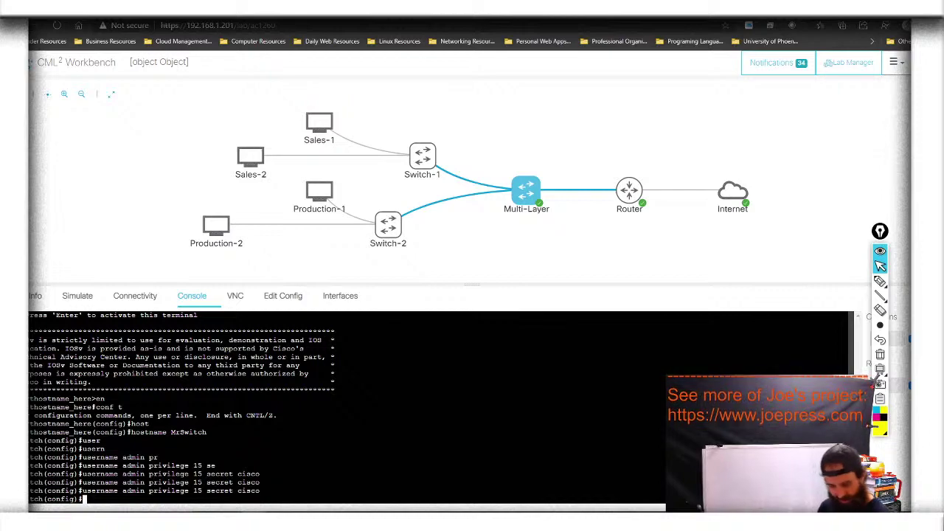
Set the switch's IP domain name to cisco.lab
text(ip dom)
key(Tab)
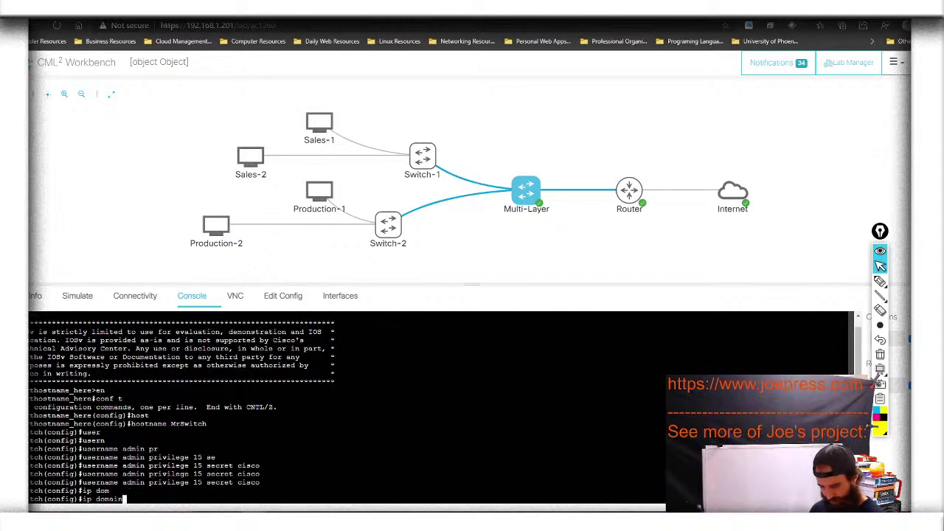
text(-na)
key(Tab)
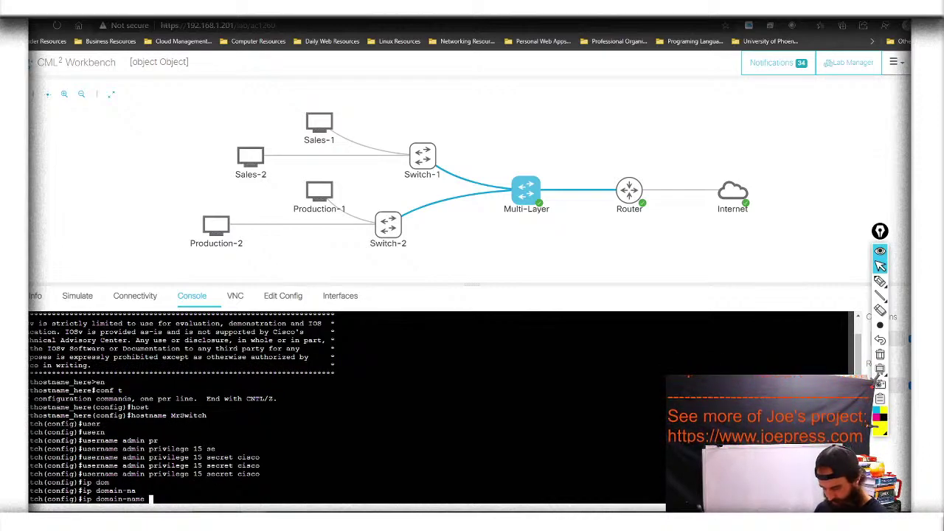
text(cisco.)
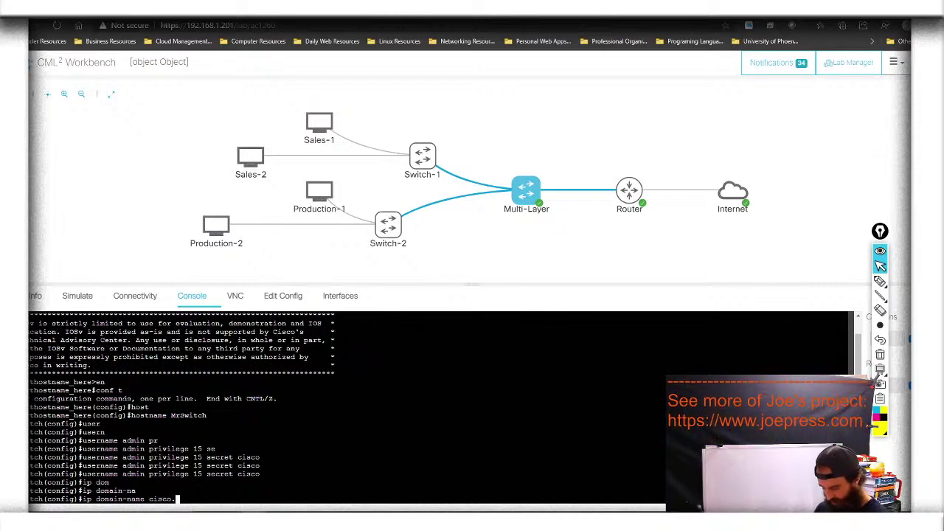
text(lab)
key(Tab)
key(Tab)
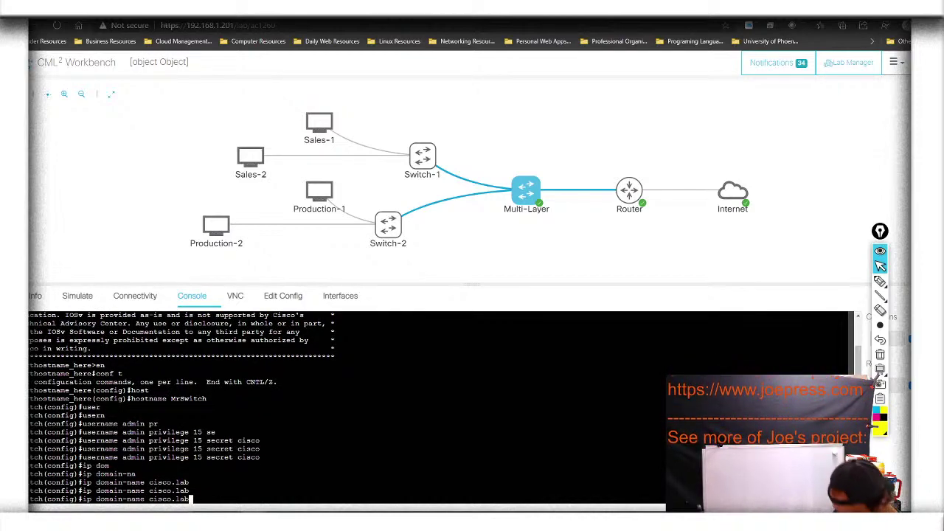
key(Return)
Run 'crypto key generate rsa modulus 2048' on MrSwitch to enable SSH
text(crypto rs)
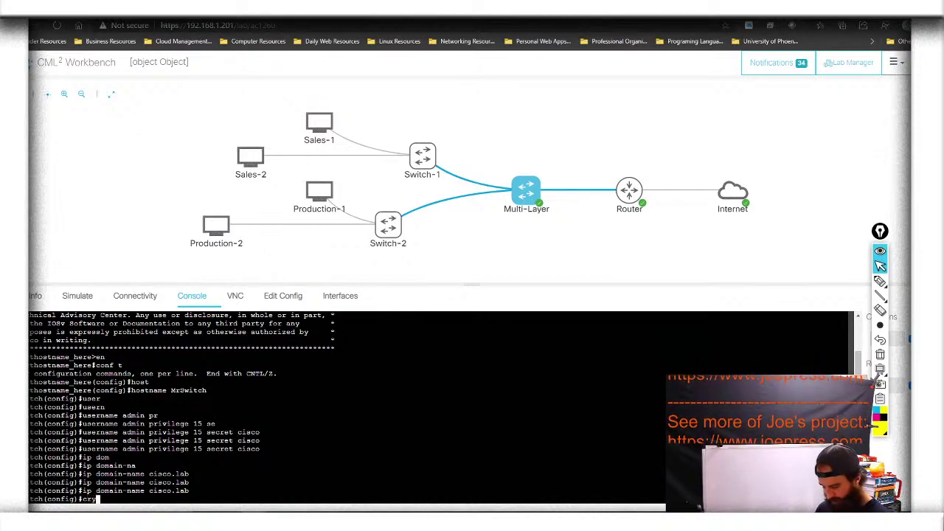
key(Tab)
text(rs)
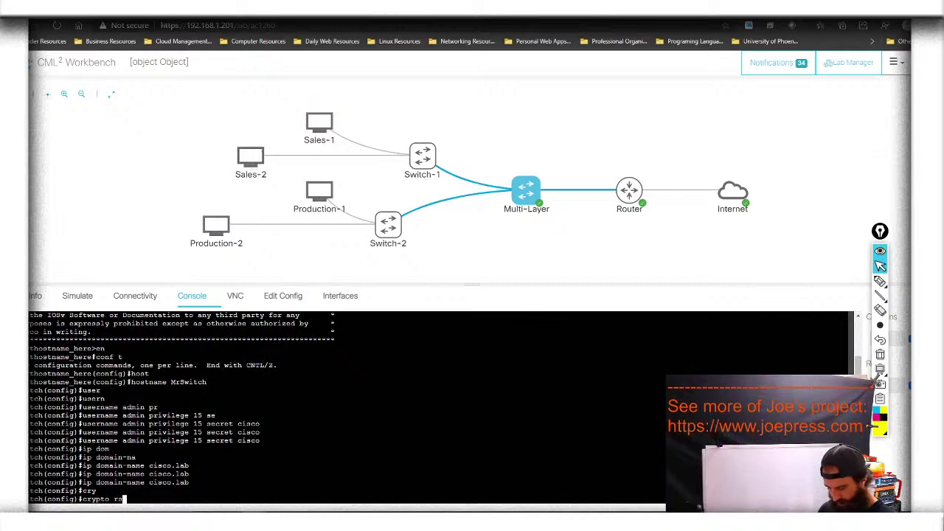
key(Tab)
key(BackSpace)
key(BackSpace)
text(key)
key(Tab)
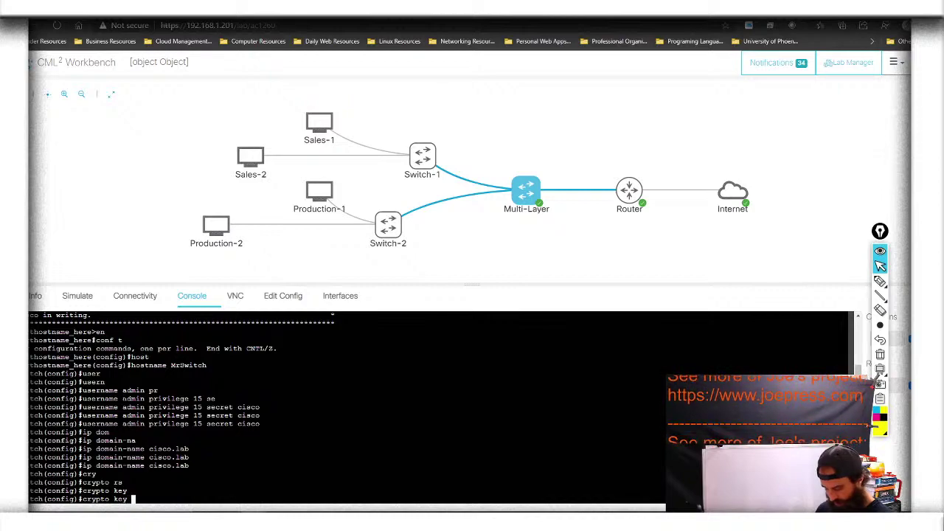
text(rs)
key(Tab)
key(BackSpace)
key(BackSpace)
text(gen)
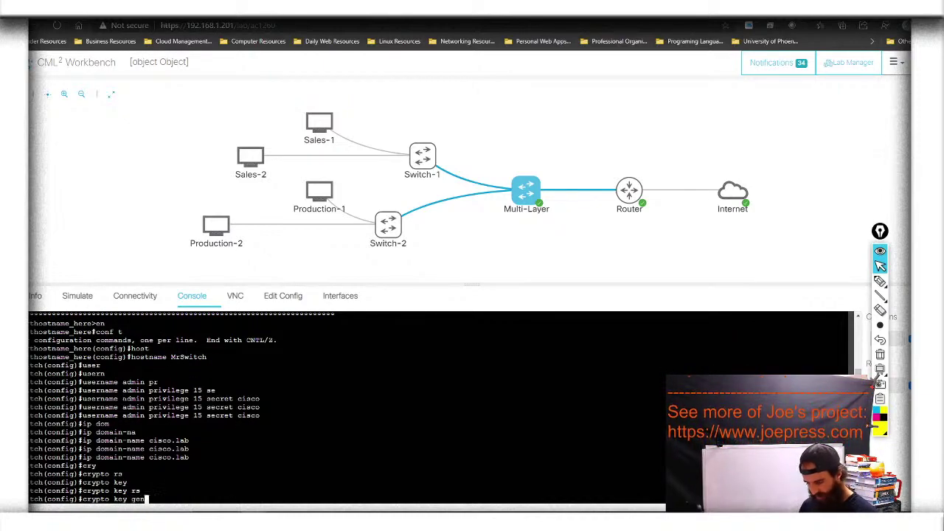
key(Tab)
text(rs)
key(Tab)
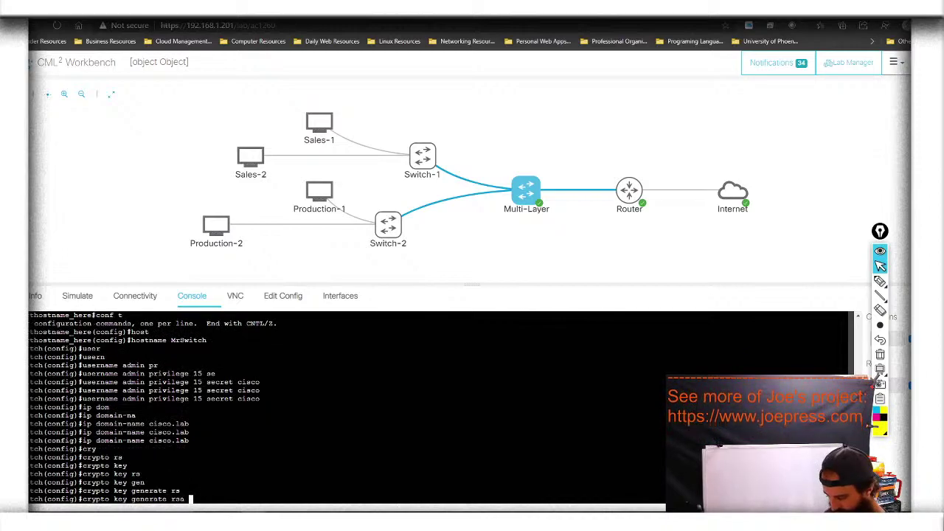
text(mod)
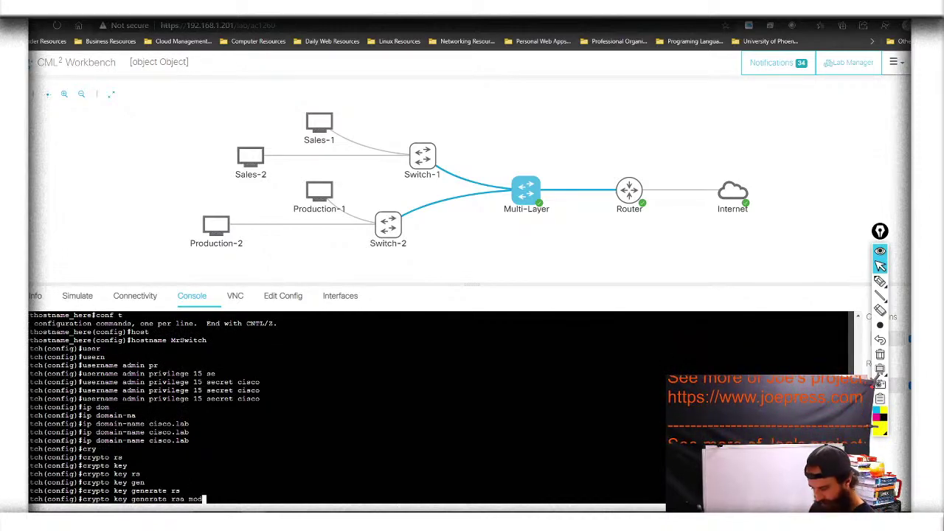
key(Tab)
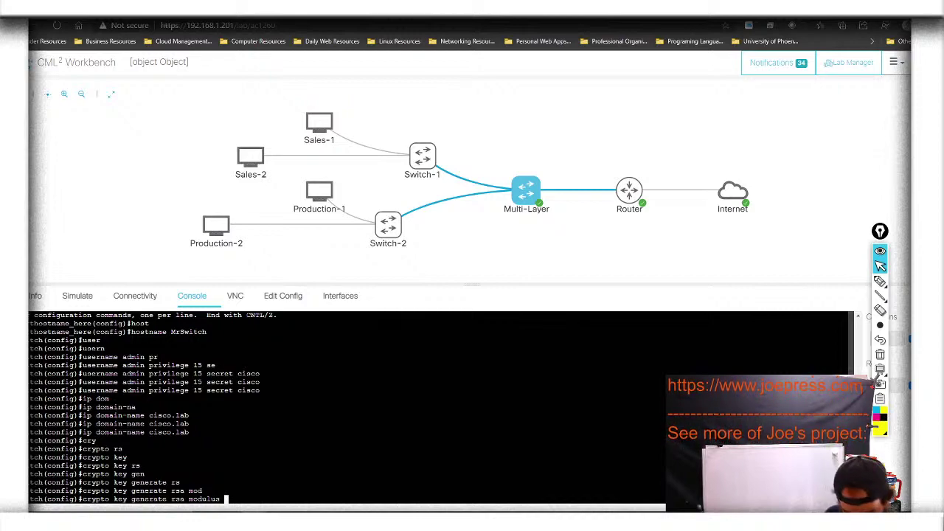
text(2048)
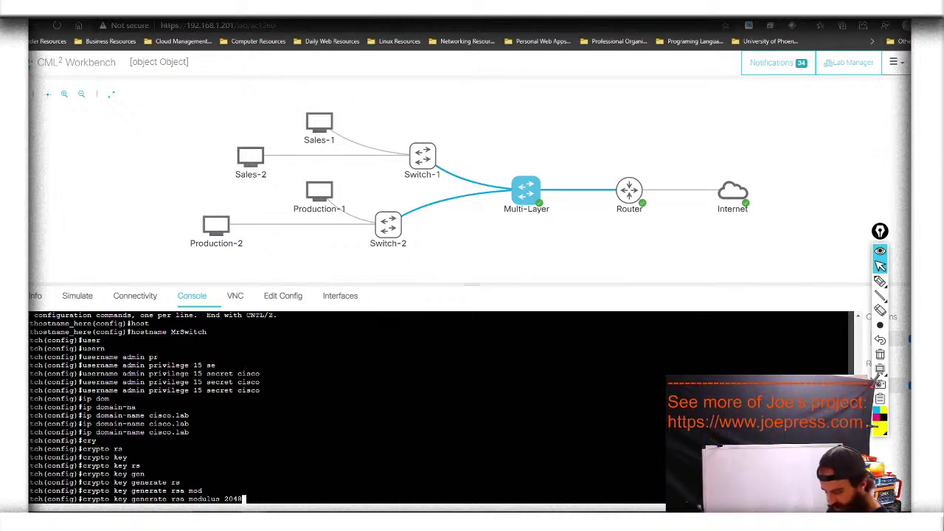
key(Tab)
key(Return)
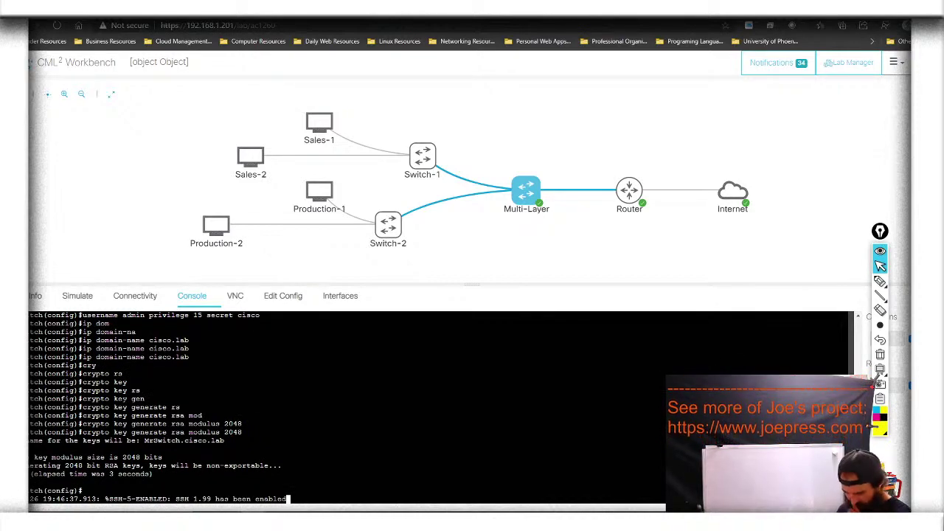
Set the switch's SSH to version 2
key(Return)
key(Return)
text(ip ssh v)
key(Tab)
text(ver)
key(Tab)
text(2)
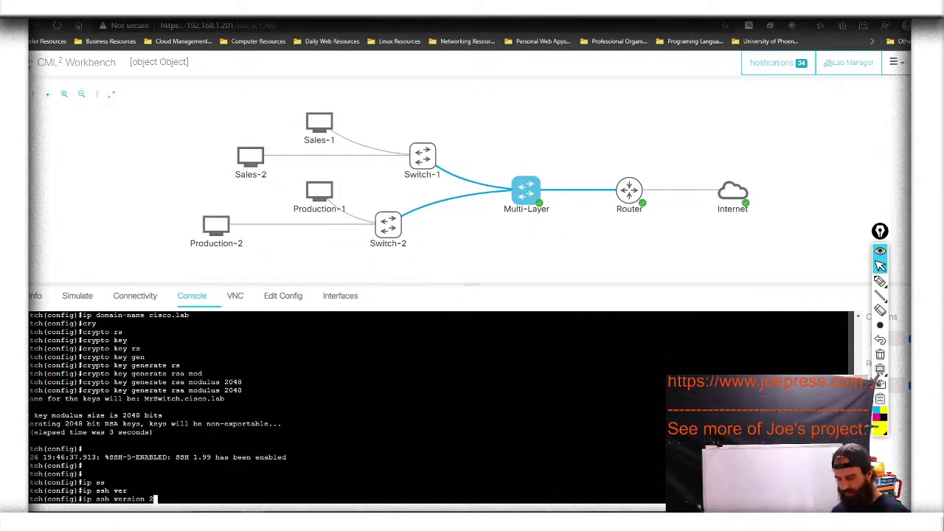
key(Return)
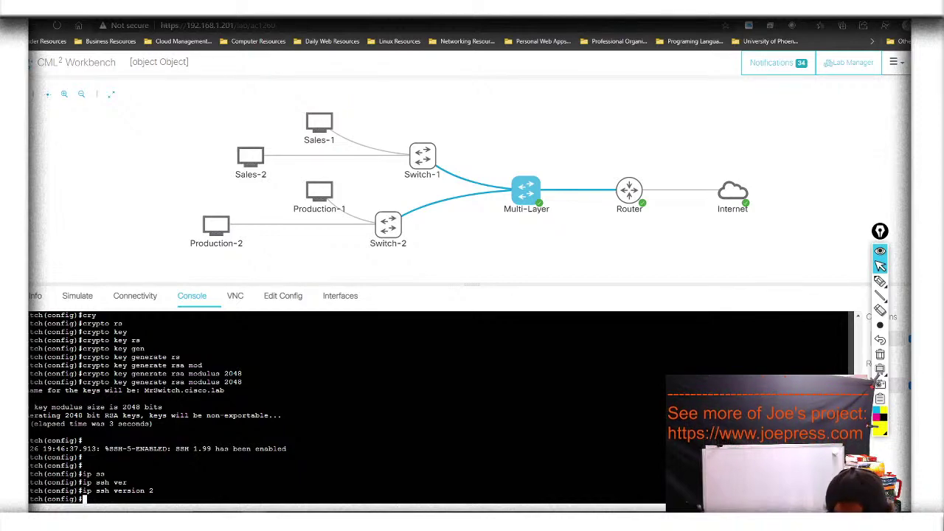
Configure VTY lines 0–4 to use local-user login
text(line )
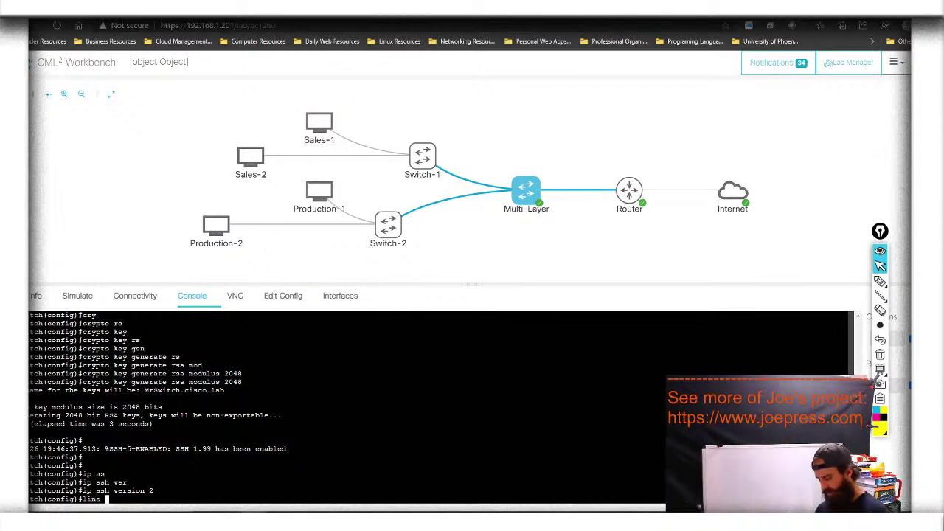
text(vt)
key(Tab)
text(0 4)
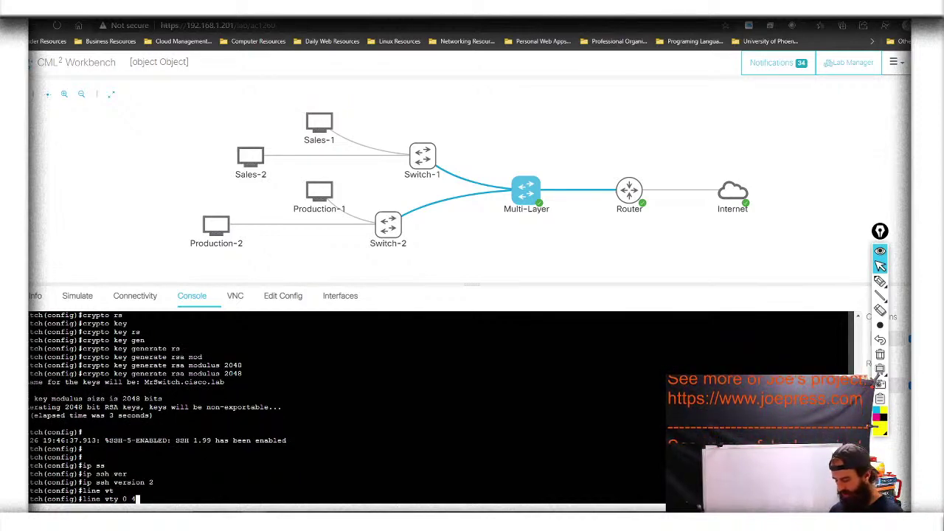
key(Return)
text(login)
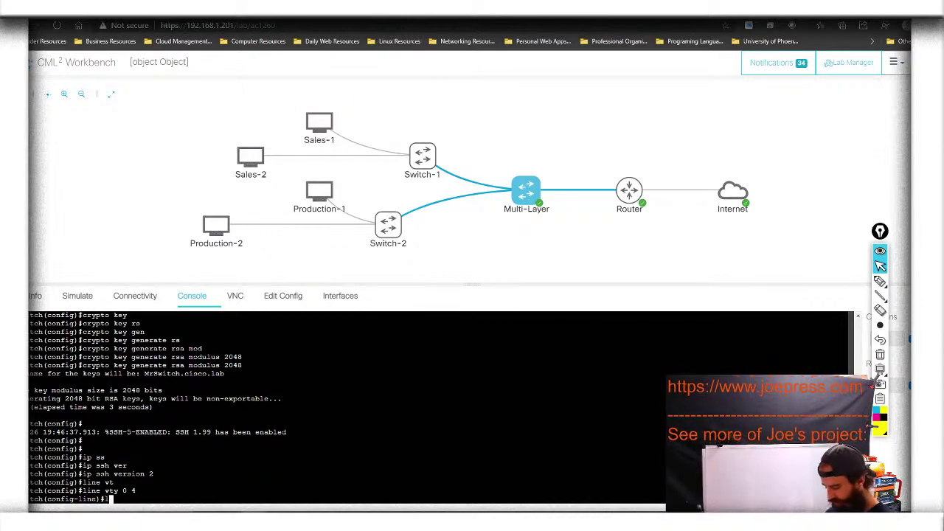
key(Tab)
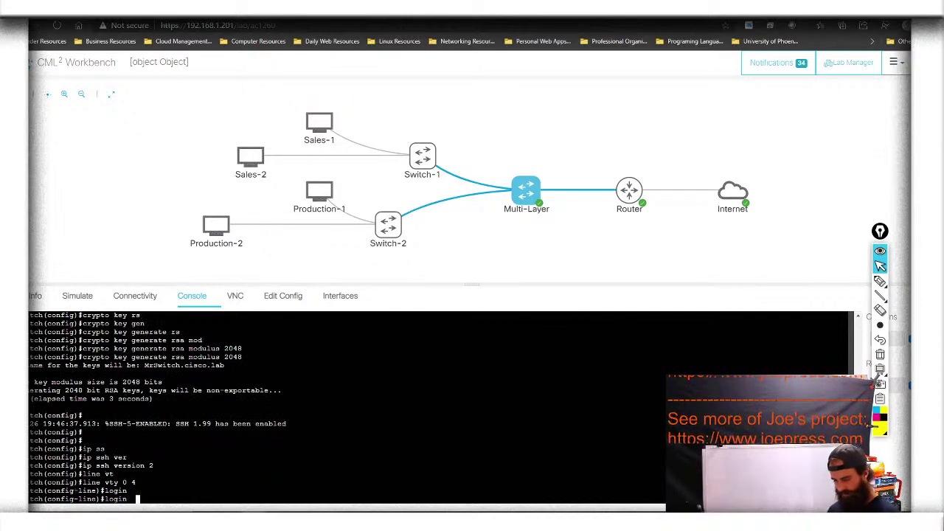
text(loc)
key(Tab)
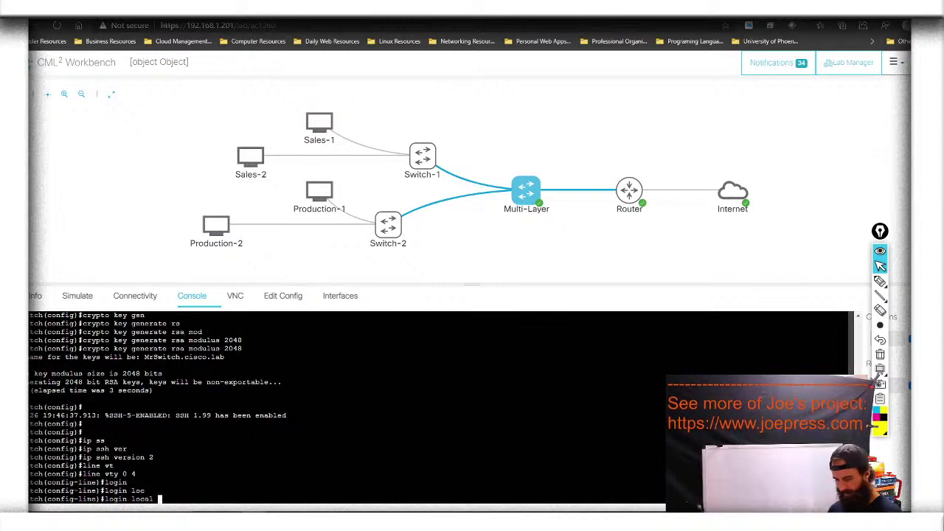
key(Return)
Restrict VTY lines 0–4 to SSH-only transport input
text(tr)
key(Tab)
text(in)
key(Tab)
text(ss)
key(Tab)
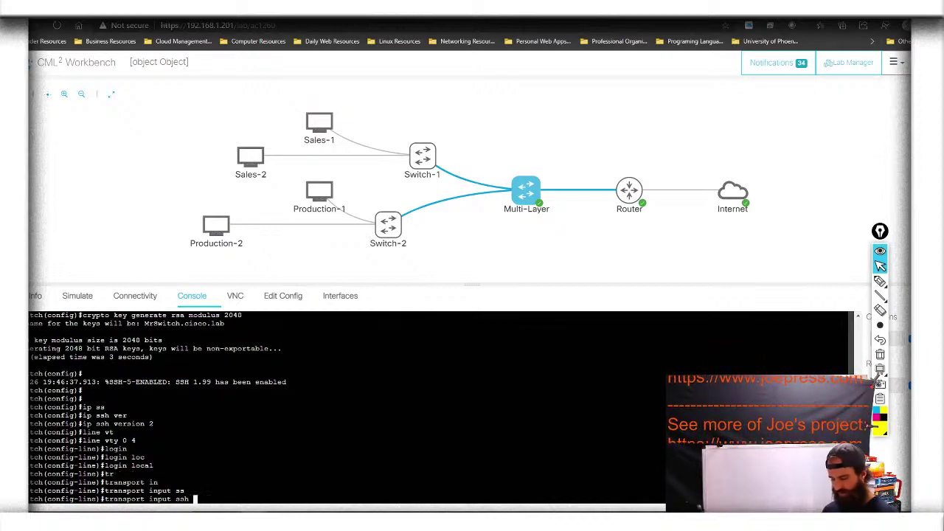
key(Return)
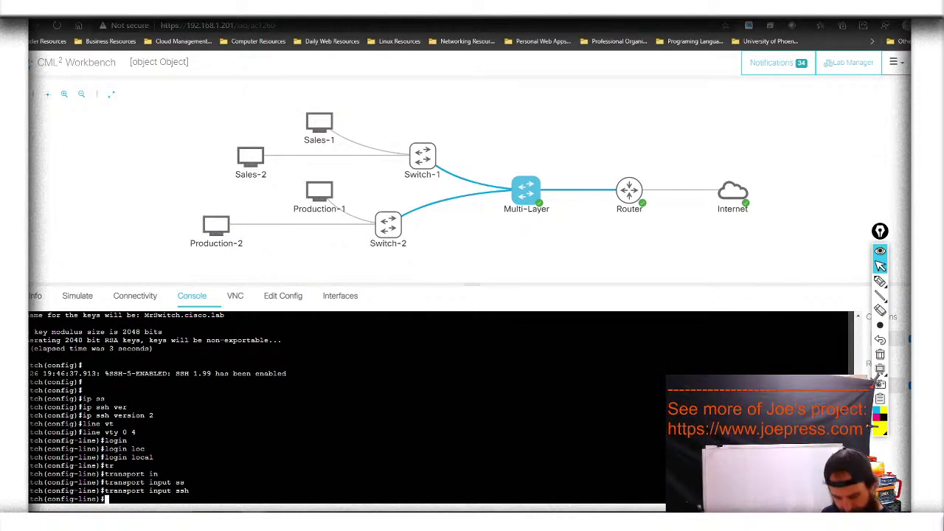
key(Return)
key(Return)
key(Return)
key(Return)
key(Return)
Return to global configuration and save the configuration with 'do wr'
text(exit)
key(Return)
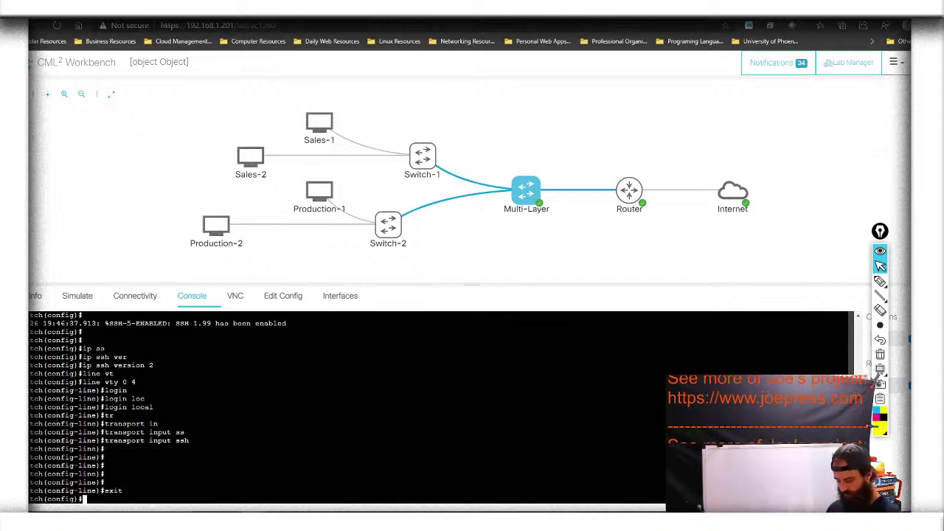
text(do wr)
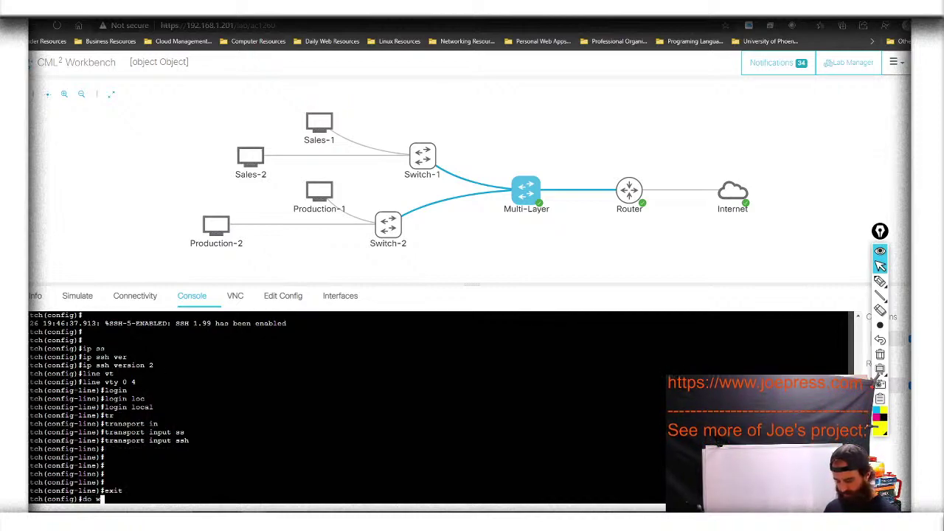
key(Return)
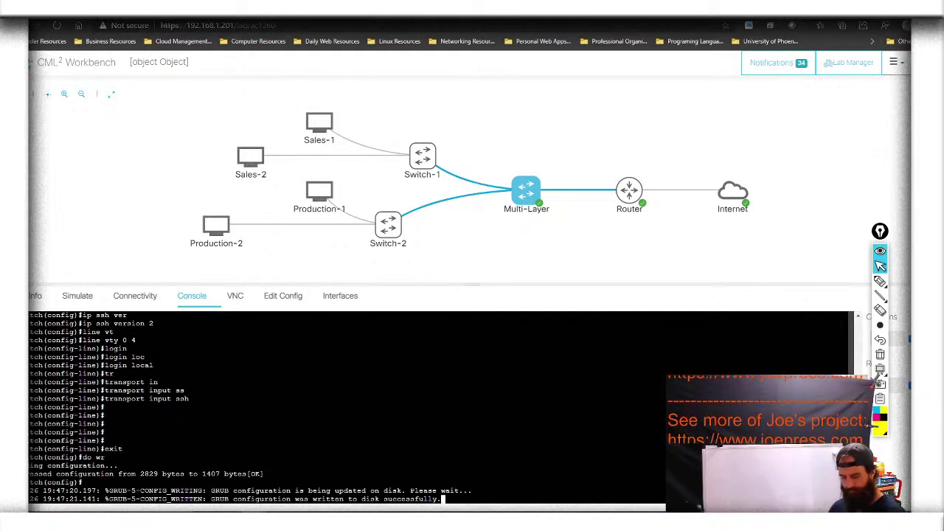
Set an enable secret password on MrSwitch
key(Return)
key(Return)
key(Return)
key(Return)
text(en)
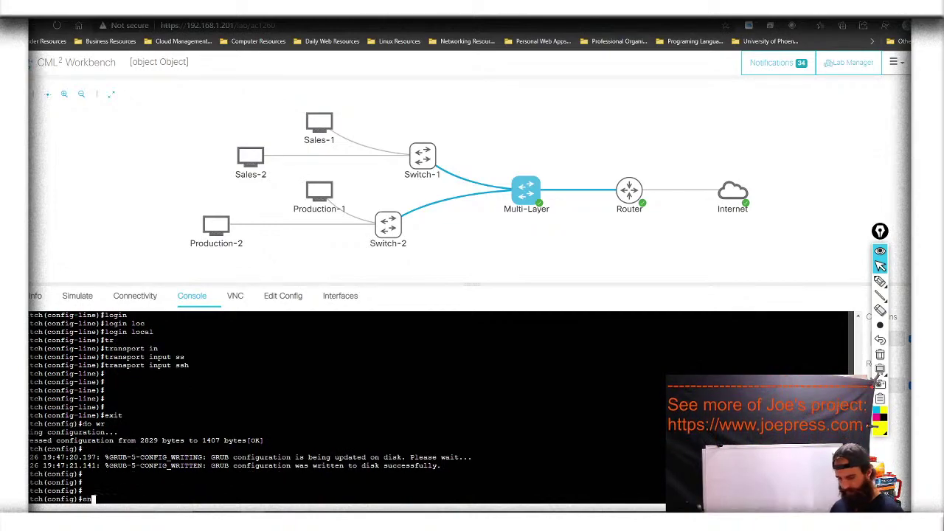
key(Tab)
text(a)
key(Tab)
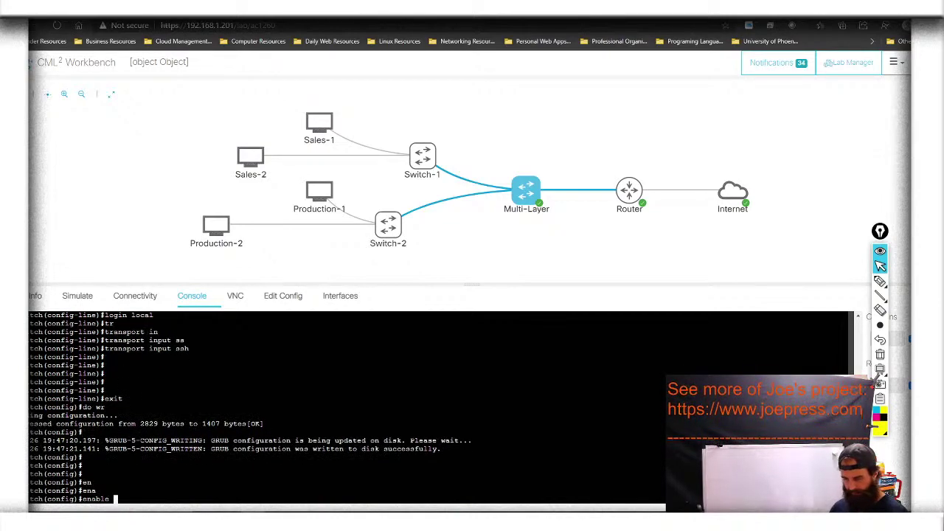
text(se)
key(Tab)
text(cisco)
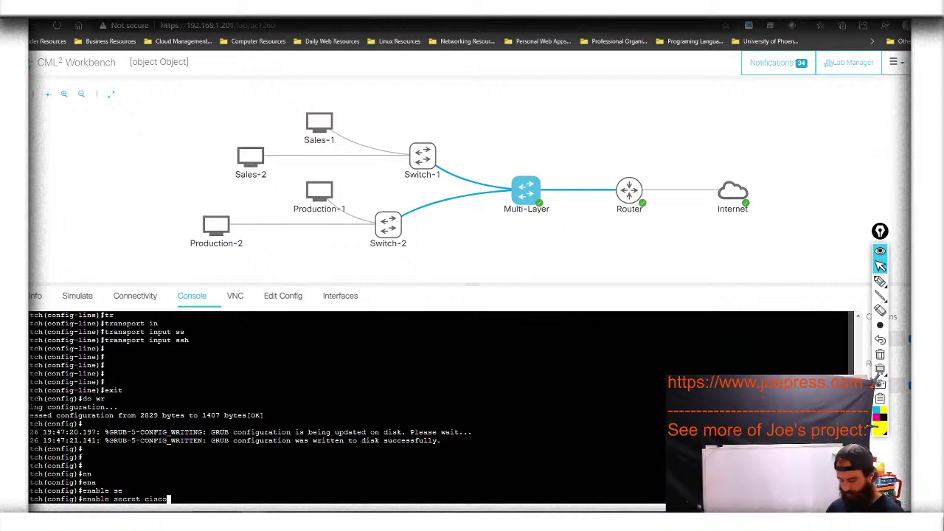
key(Return)
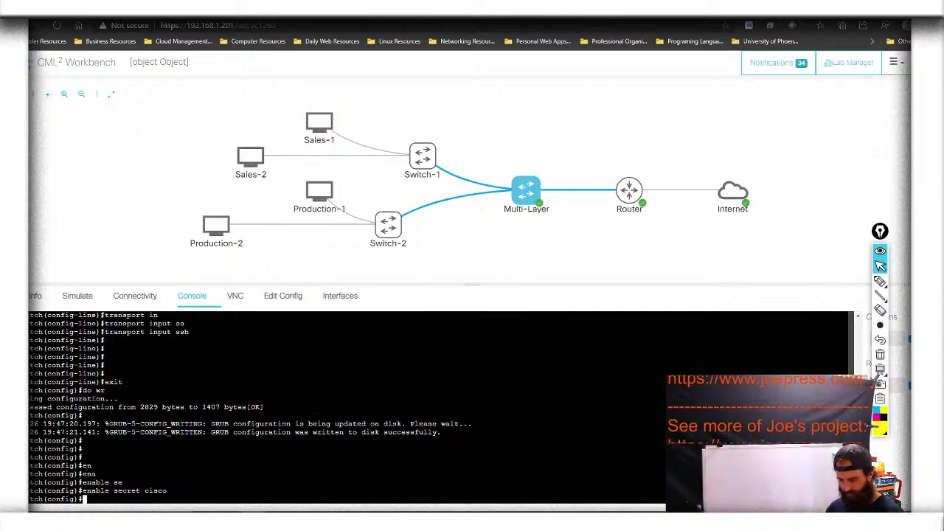
Save the switch configuration with 'do wr'
text(do wr)
key(Return)
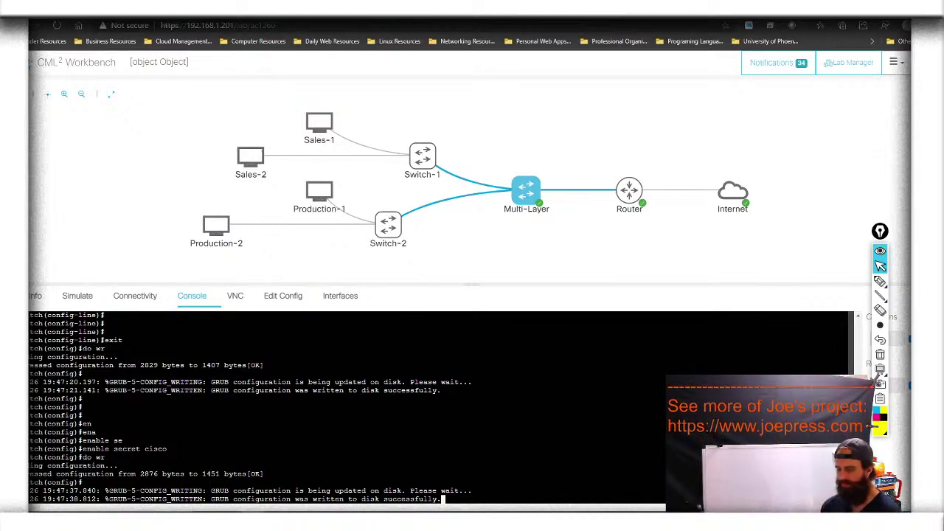
key(Return)
key(Return)
key(Return)
key(Return)
key(Return)
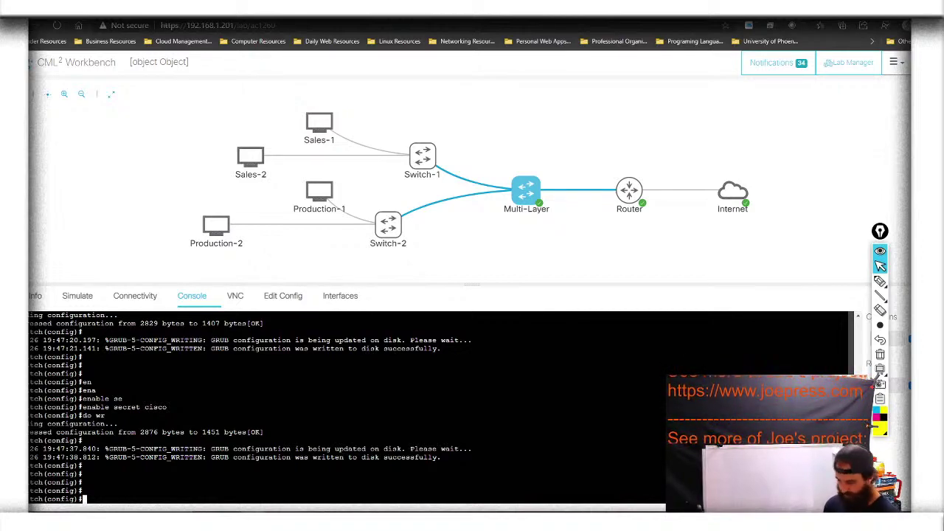
Enter VLAN 1 configuration, attempt to name it Native, then exit VLAN mode
text(vlan 1)
key(Return)
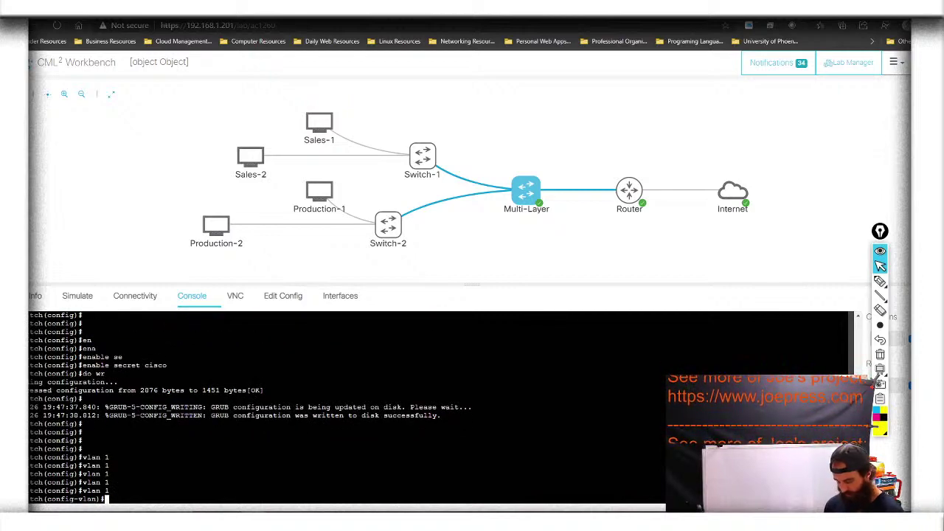
text(na)
key(Tab)
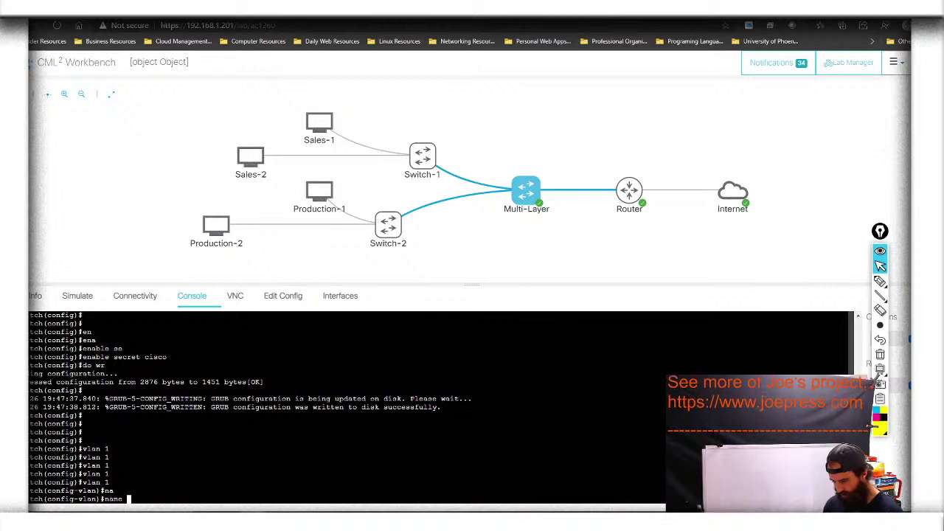
text(Na)
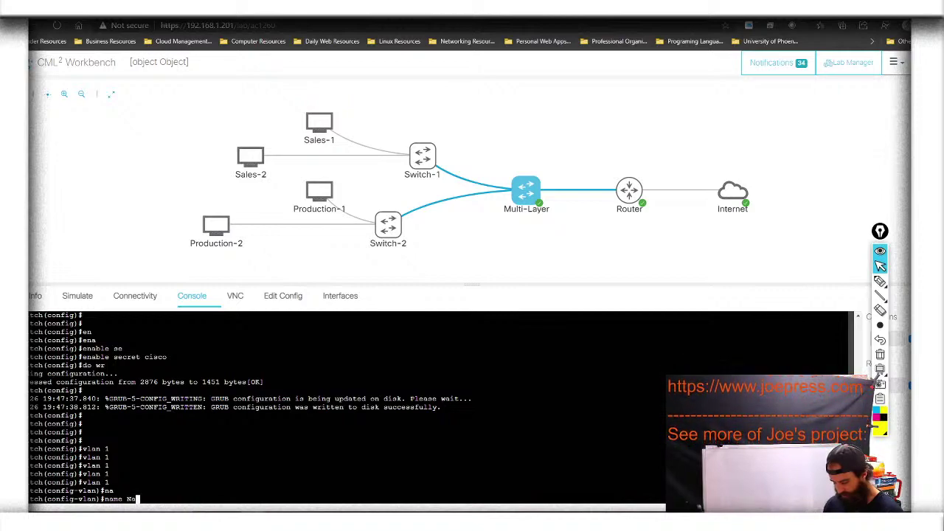
text(tive)
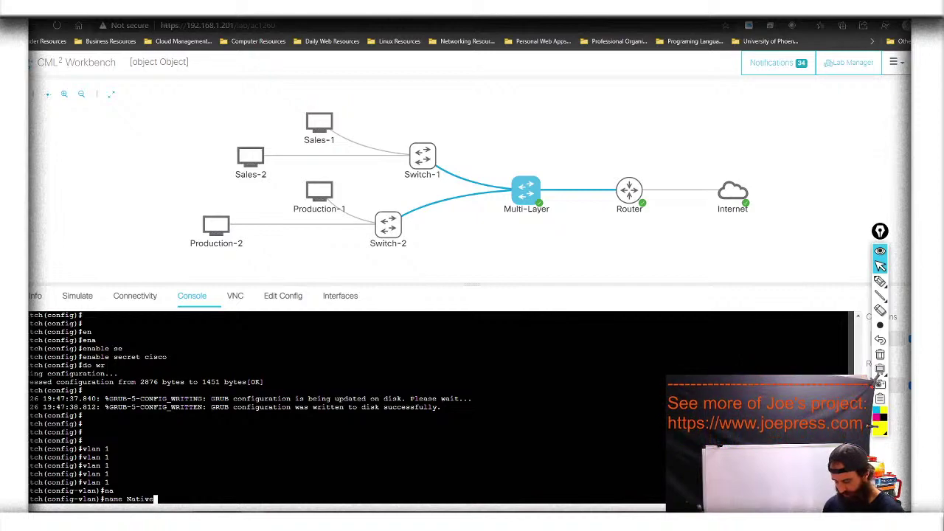
key(Return)
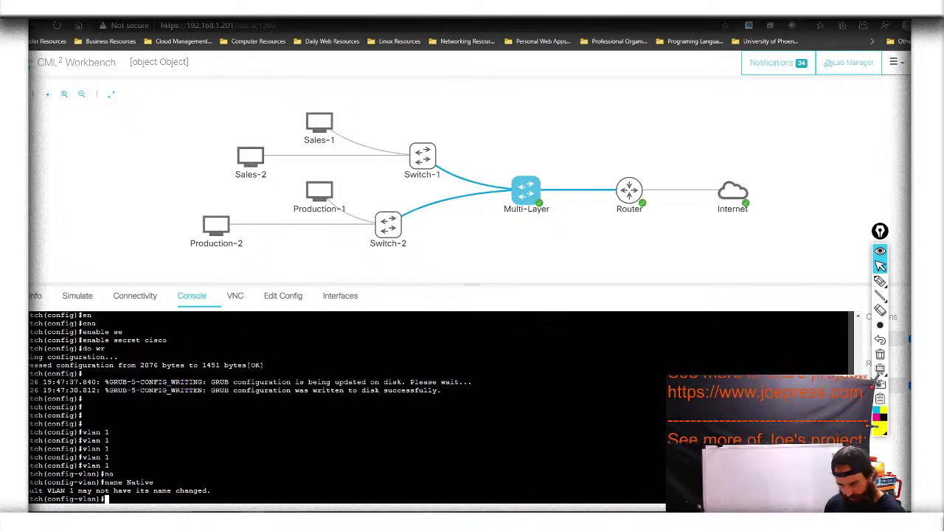
key(Up)
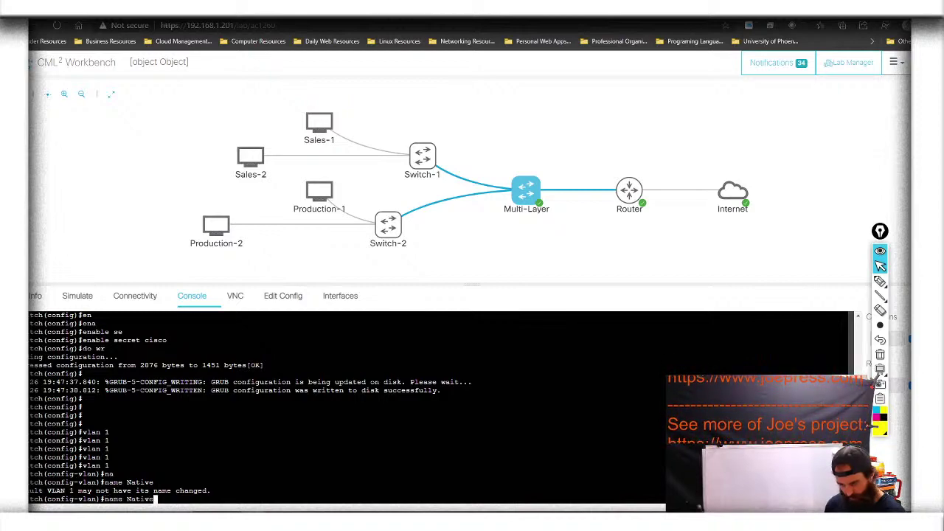
key(Down)
text(exit)
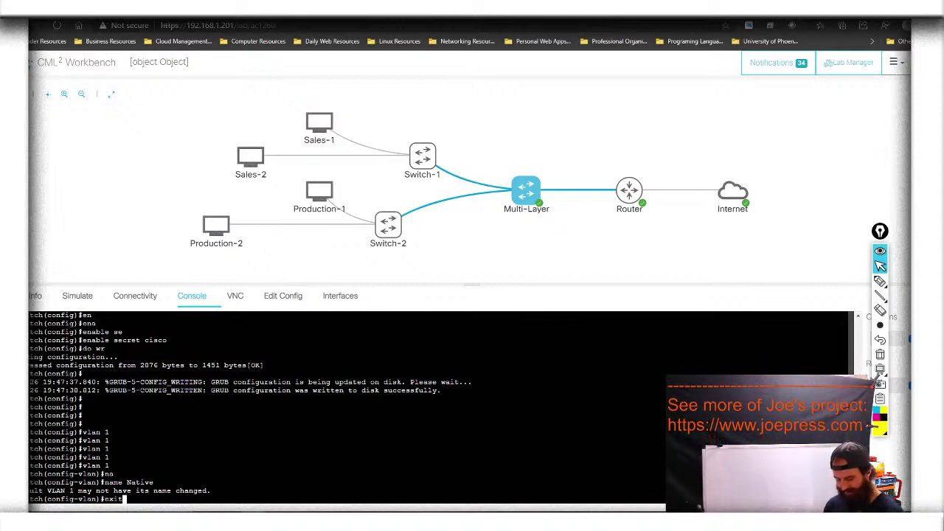
key(Return)
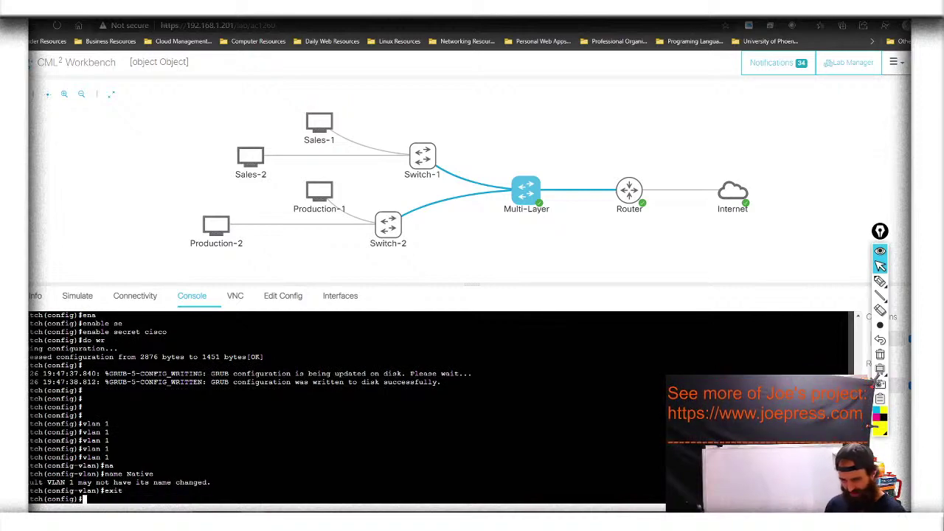
Assign interface Vlan1 the IP address 10.0.1.100 255.255.255.0
text(i)
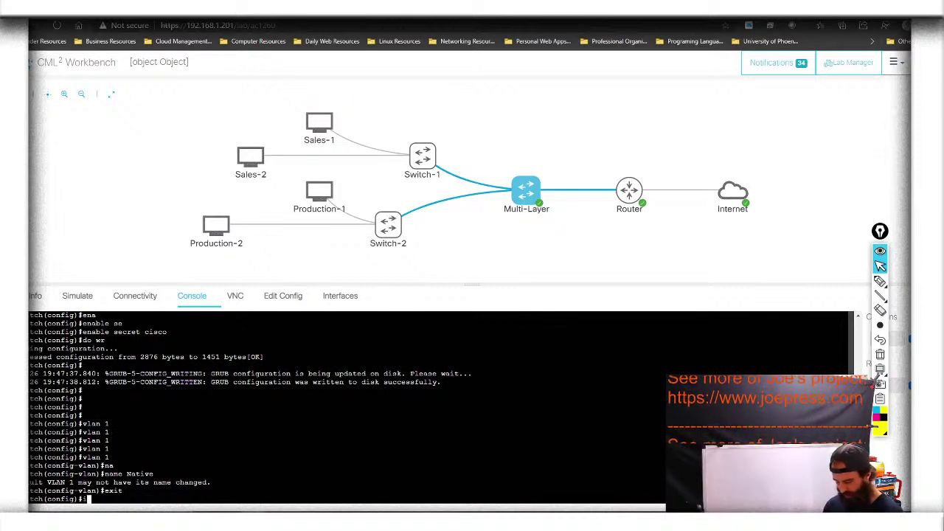
text(nt vl)
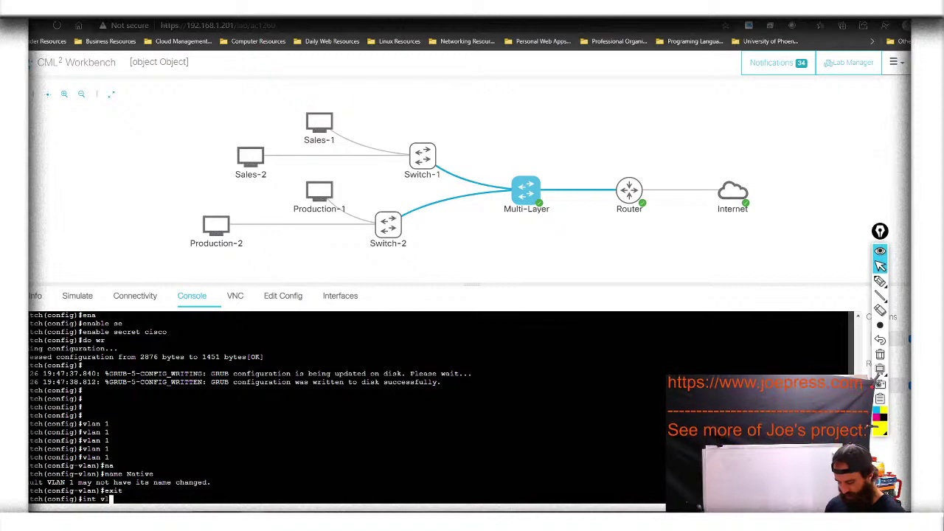
text(an)
key(Tab)
key(BackSpace)
key(Tab)
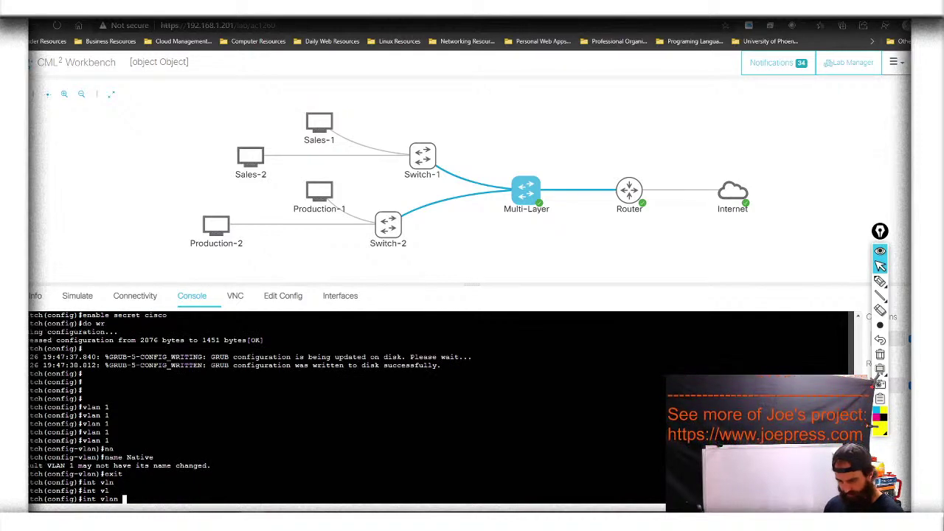
text(1)
key(Return)
text(ip ad)
key(Tab)
key(Tab)
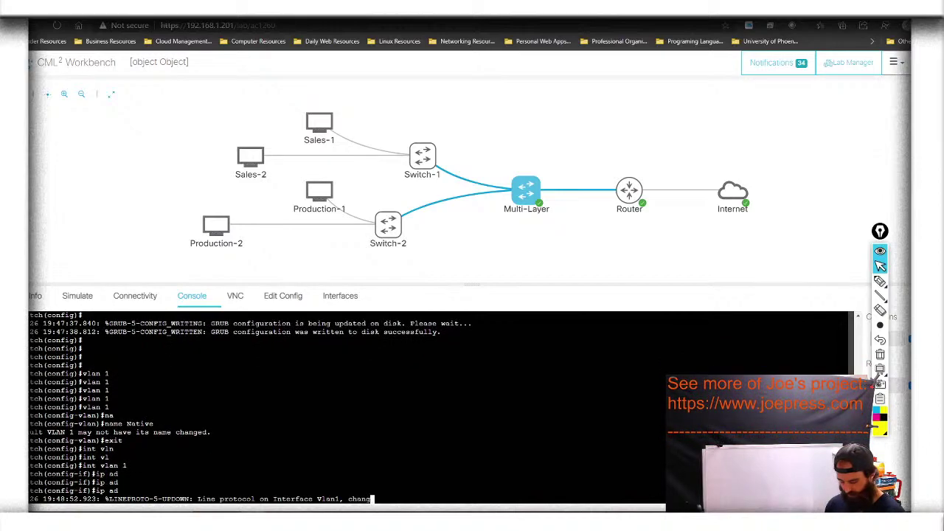
text(d)
key(Tab)
key(Tab)
key(Tab)
key(Tab)
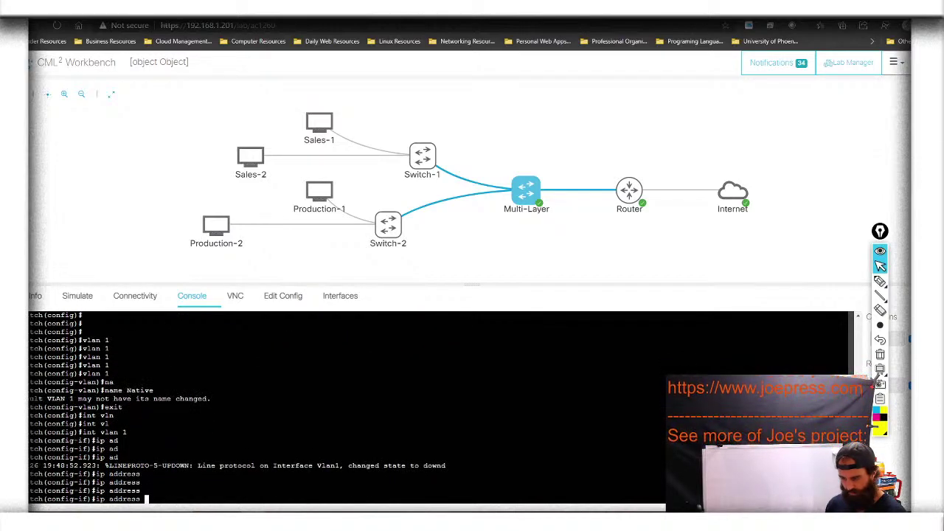
text(10.0.)
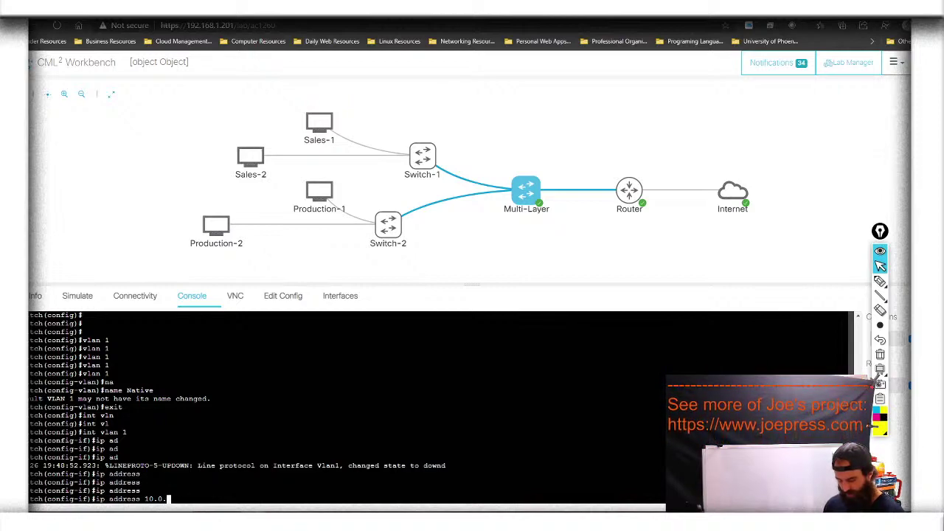
text(1.11)
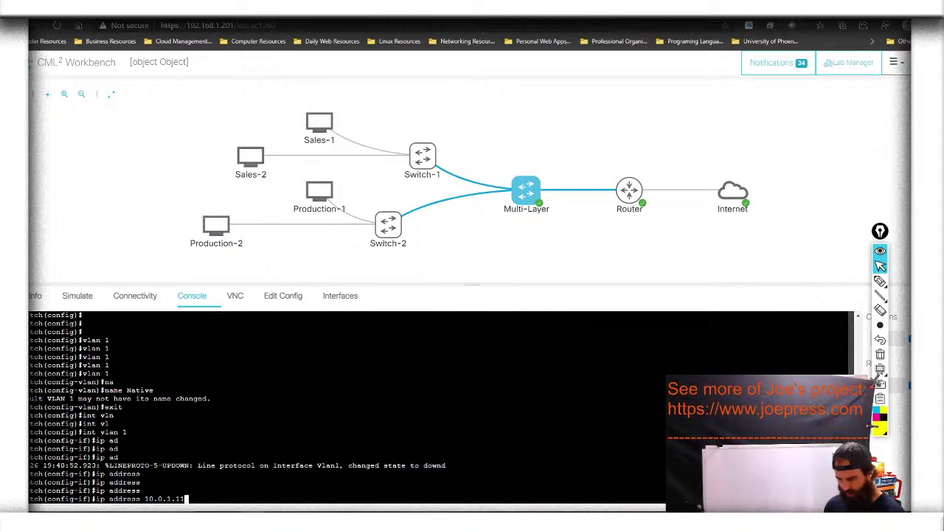
text(0)
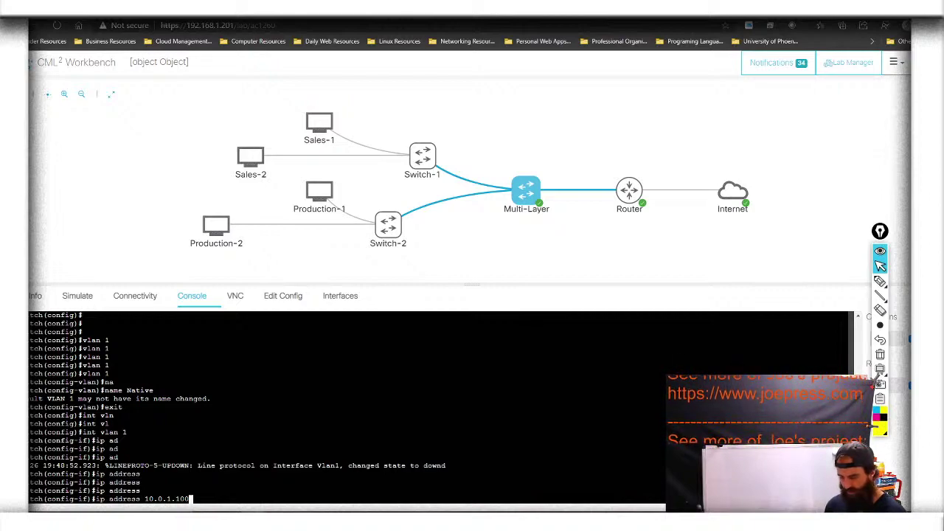
text( 2)
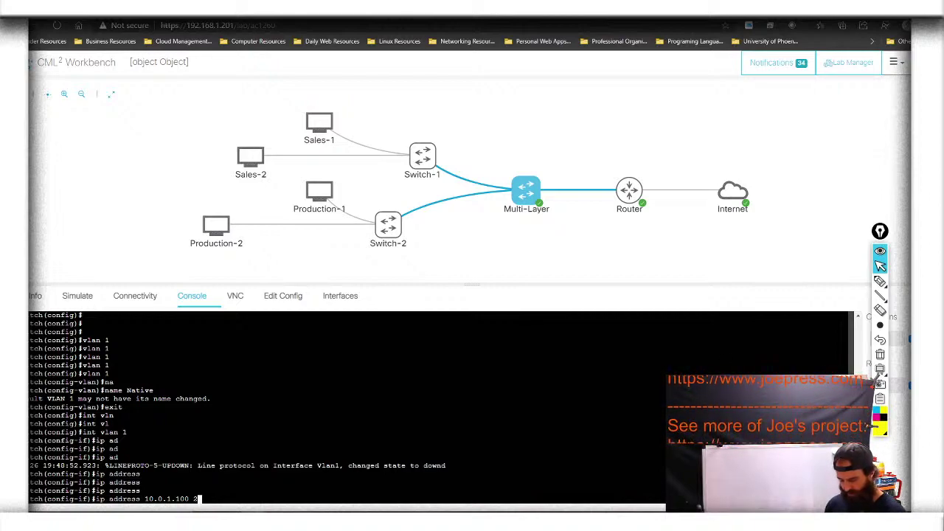
text(55.255)
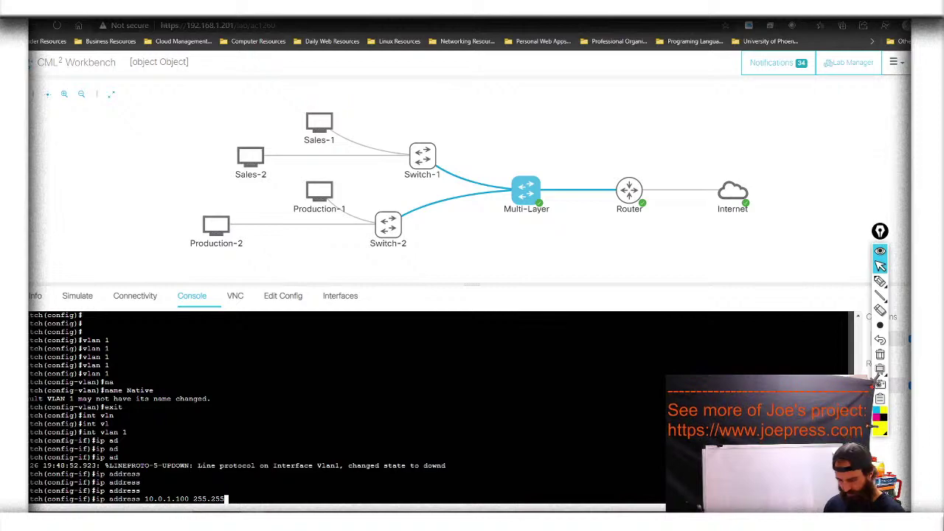
text(.255.0)
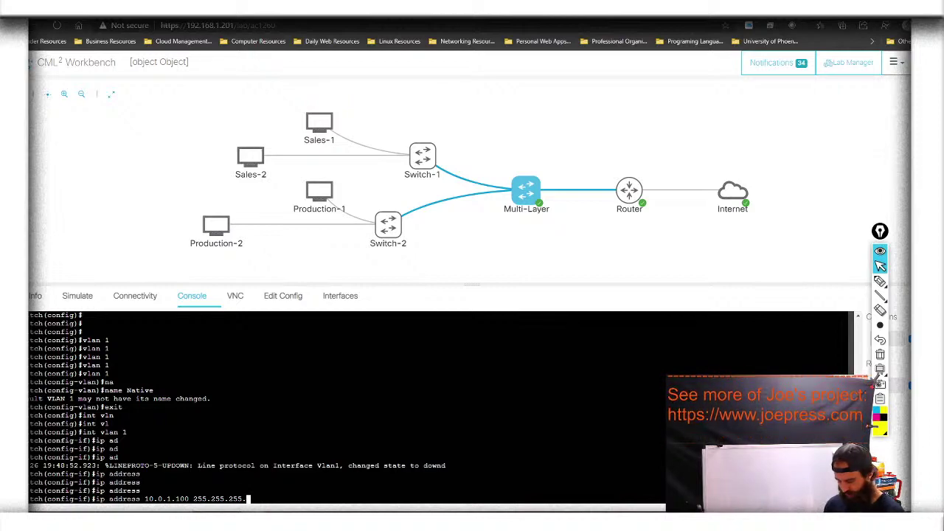
key(Return)
key(Up)
key(Return)
key(Up)
key(Return)
key(Up)
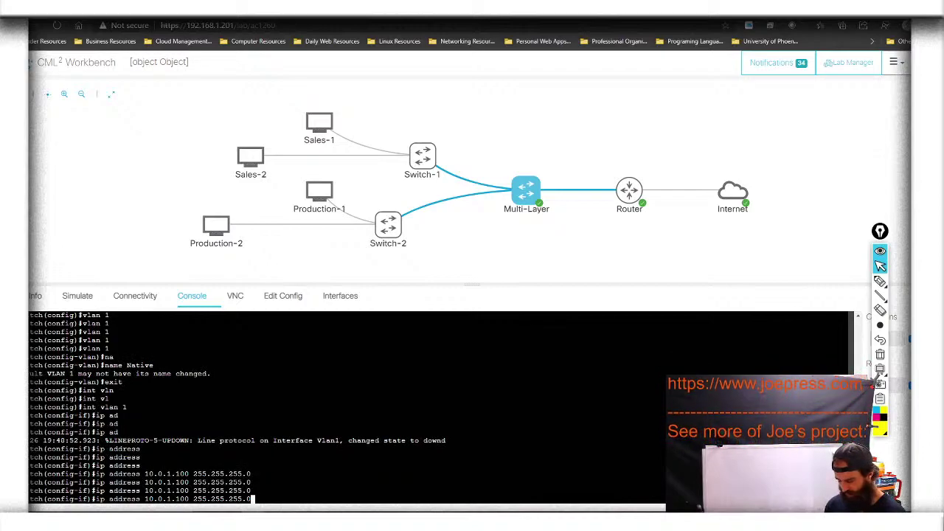
key(Return)
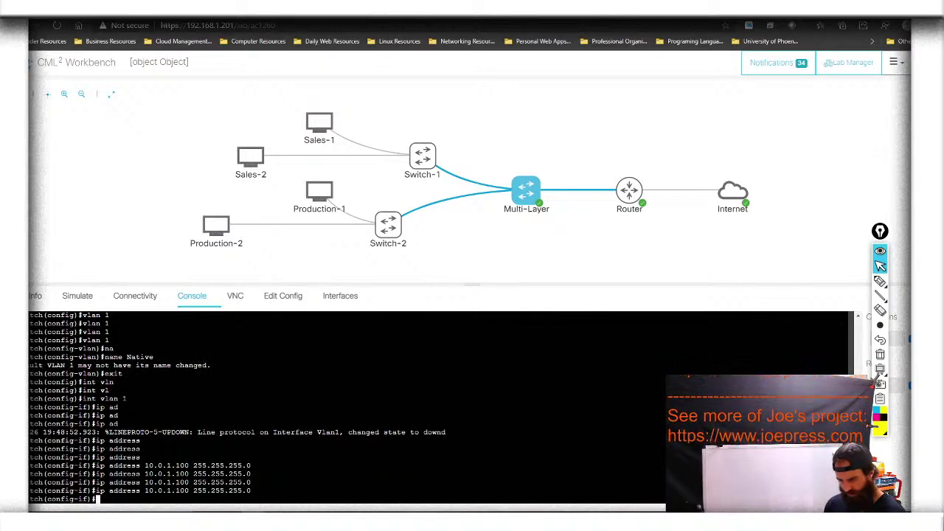
Bring interface Vlan1 up with no shutdown
text(no shu)
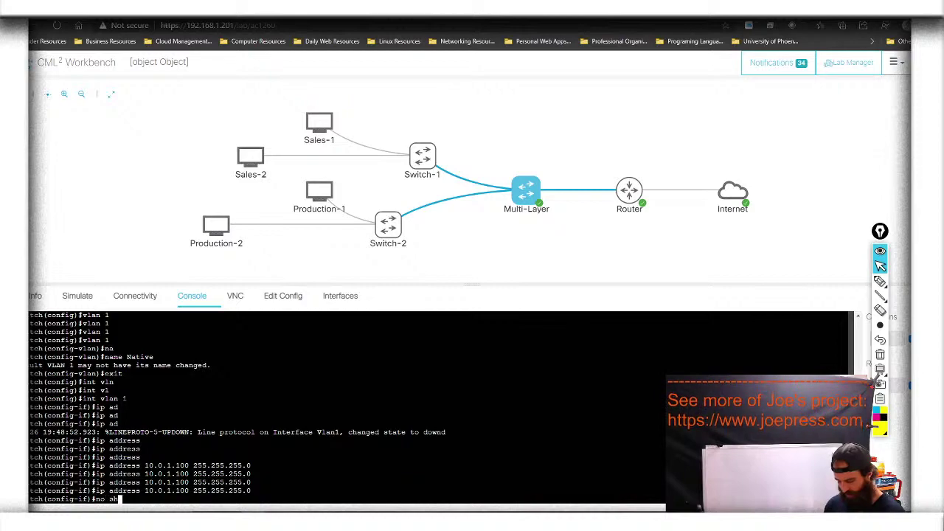
key(Tab)
key(Return)
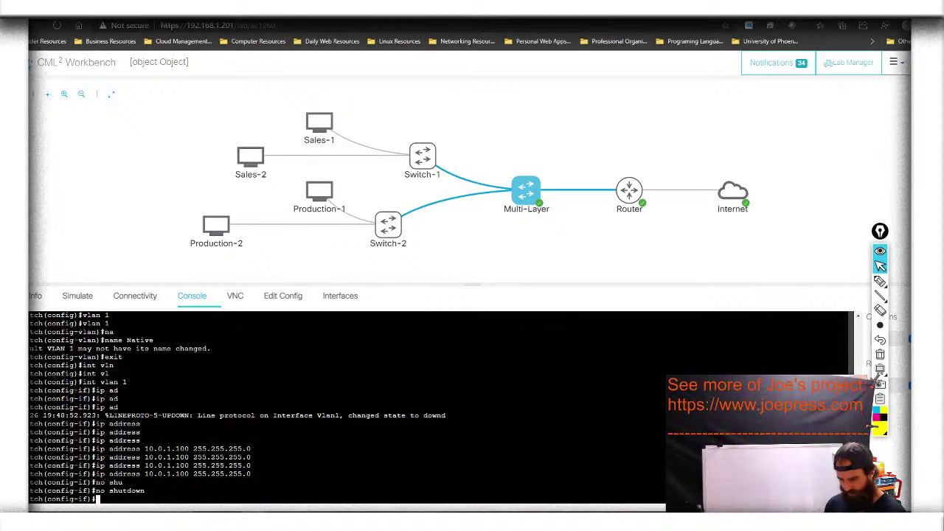
key(Return)
key(Return)
Set the Vlan1 interface description to 'Vlan to Internet'
text(description)
key(Tab)
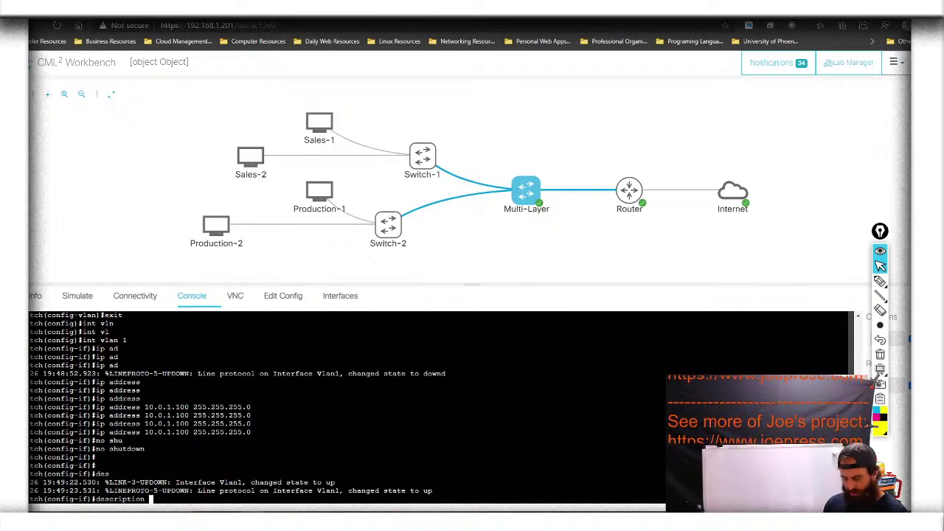
key(Tab)
key(Tab)
text(Inter)
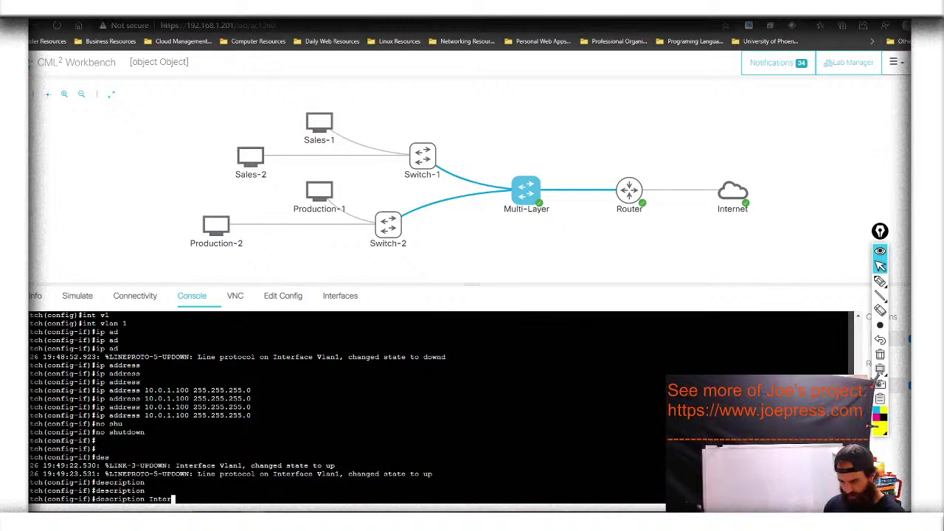
key(BackSpace)
key(BackSpace)
key(BackSpace)
key(BackSpace)
key(BackSpace)
text(Vlan to Internet)
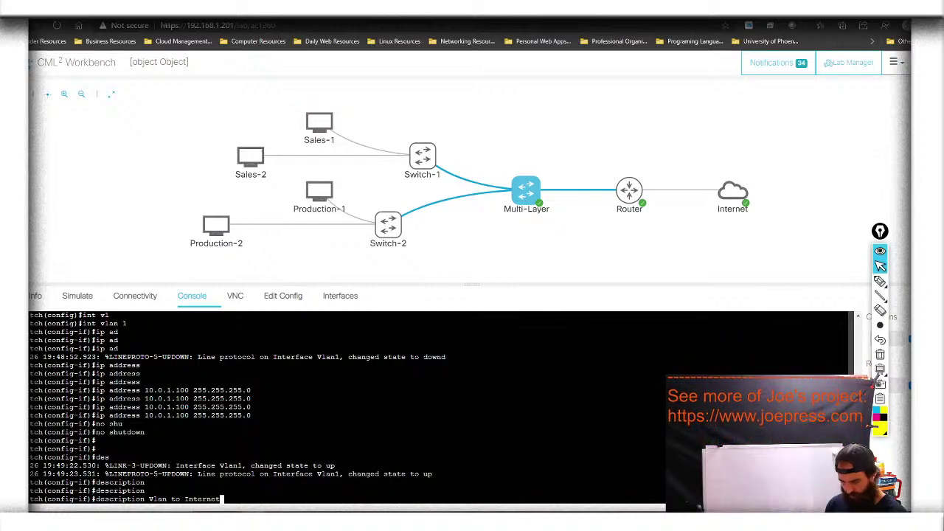
key(Return)
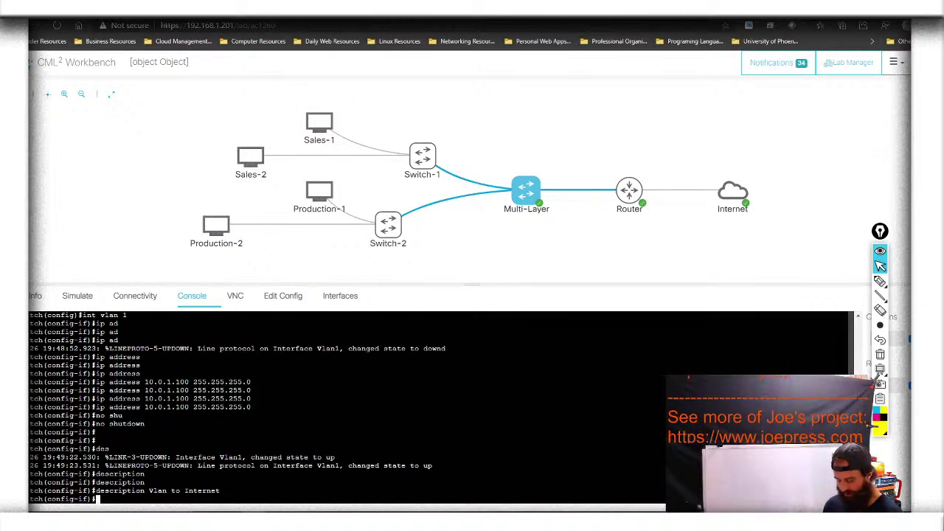
Create VLAN 10 named Sales, then type 'int vlan 10' at global configuration
text(exit)
key(Return)
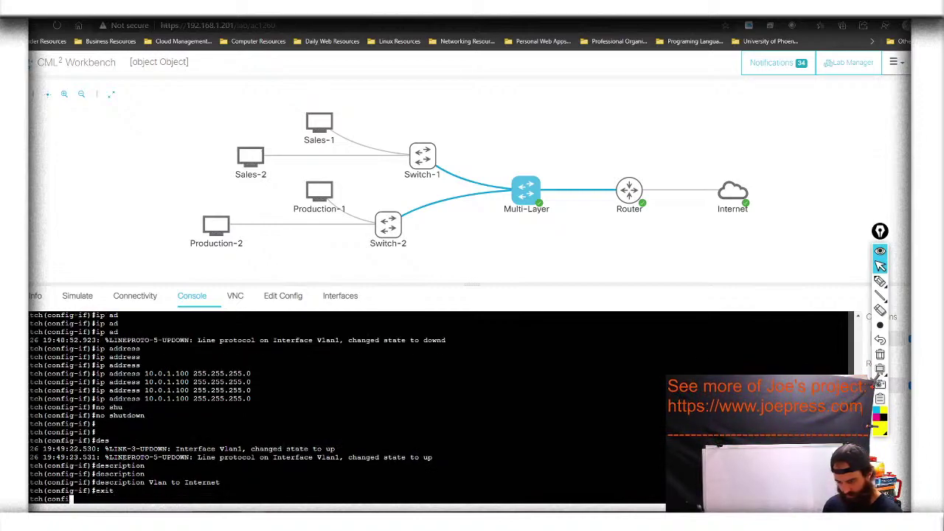
text(v)
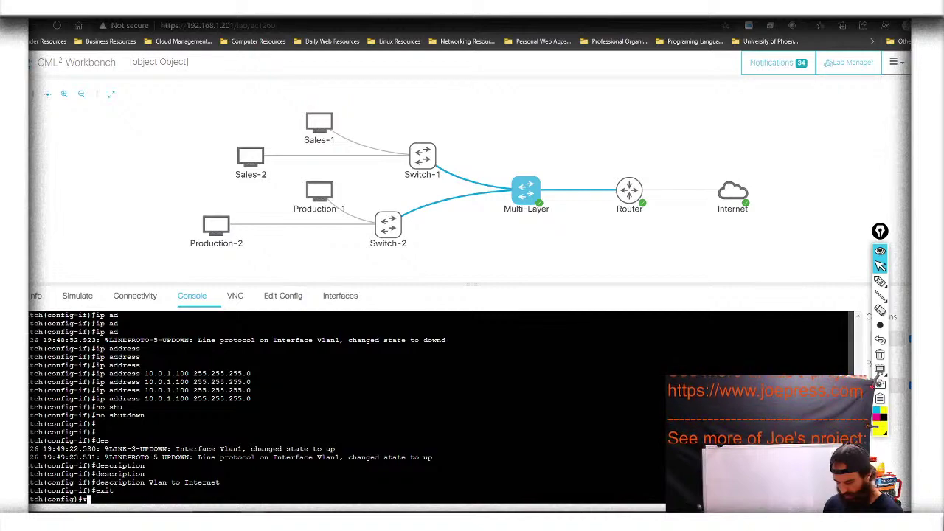
text(lan 10)
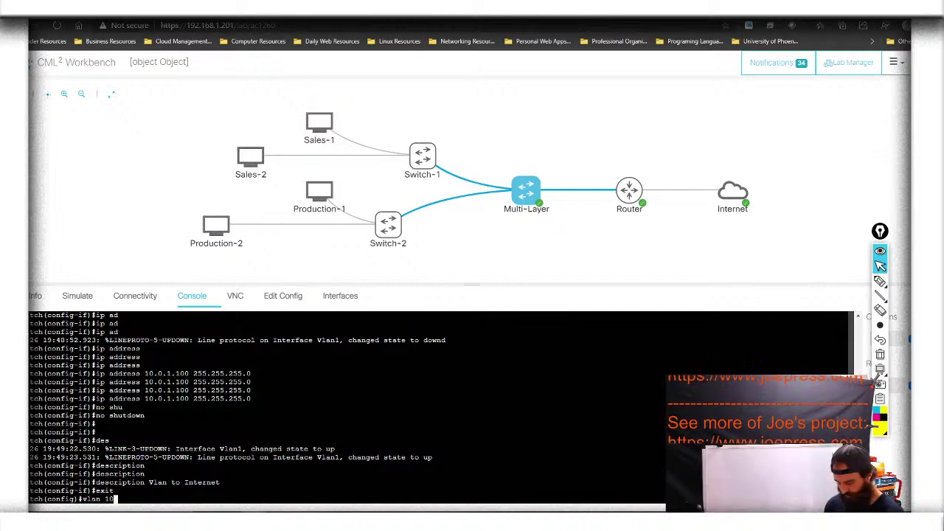
key(Return)
text(namw)
key(Return)
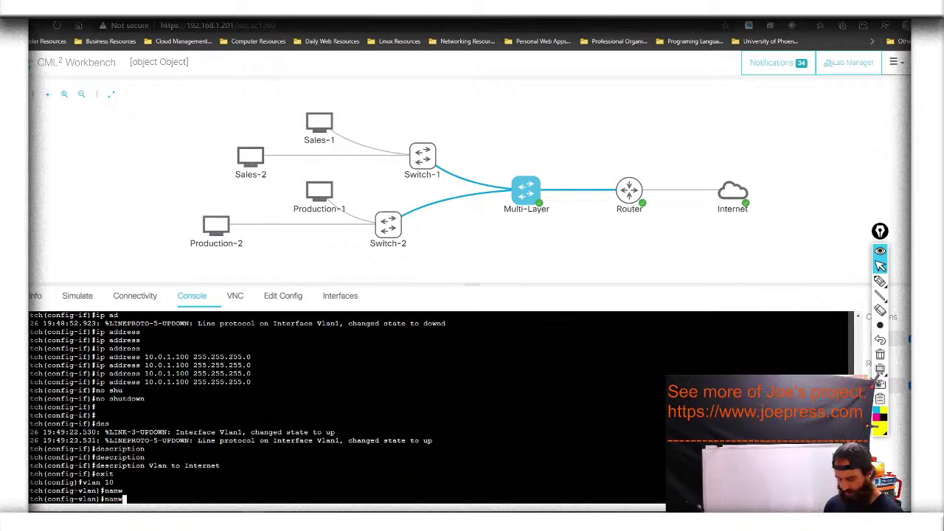
key(BackSpace)
text(e Sales)
key(Return)
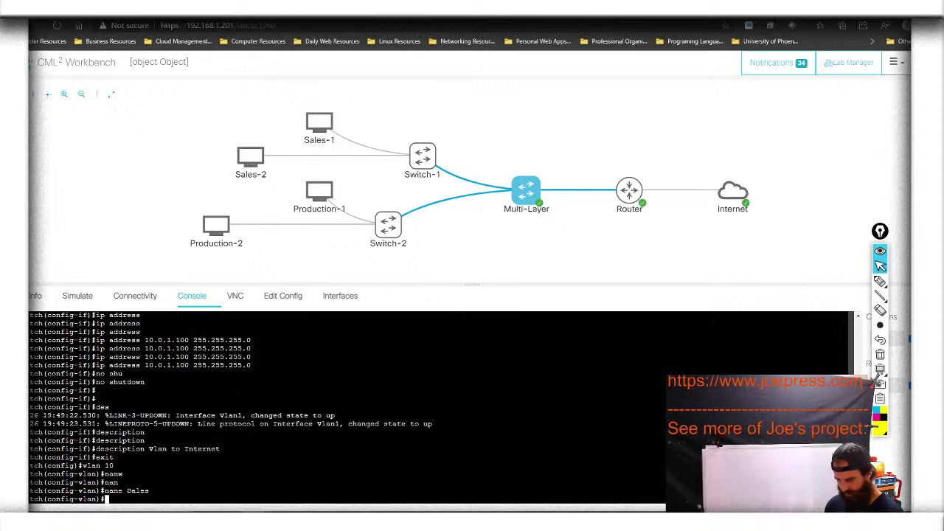
text(exit)
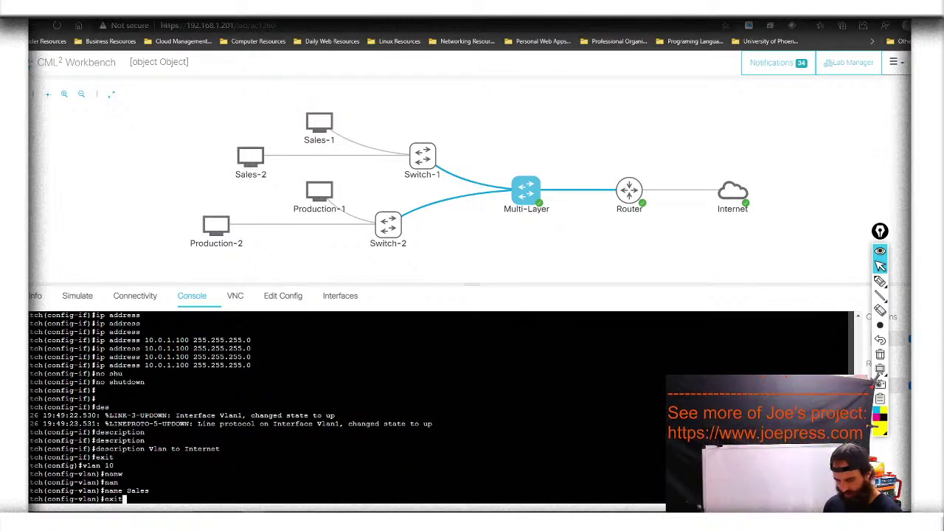
key(Return)
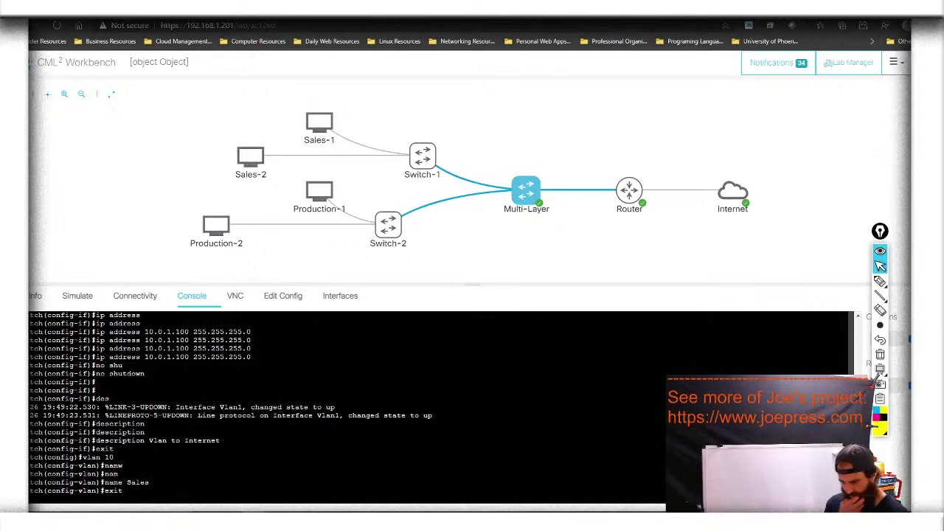
text(int vlan 10)
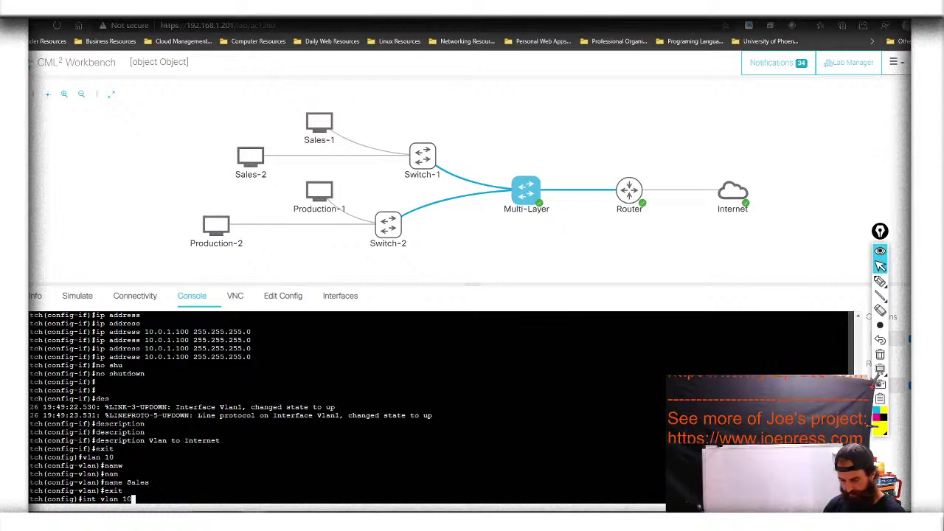
Enter interface Vlan10 and assign it 10.0.10.100 255.255.255.0
key(Tab)
key(Tab)
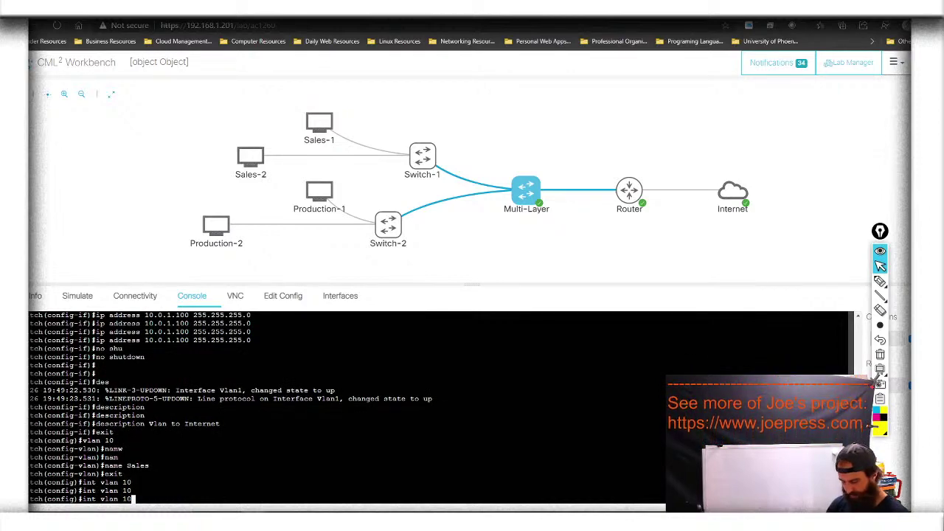
key(Return)
text(ip address)
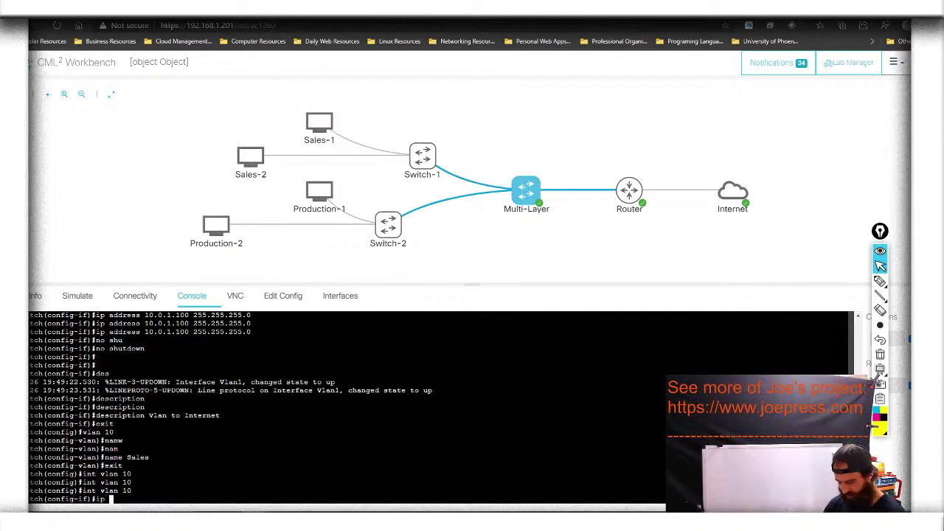
key(Tab)
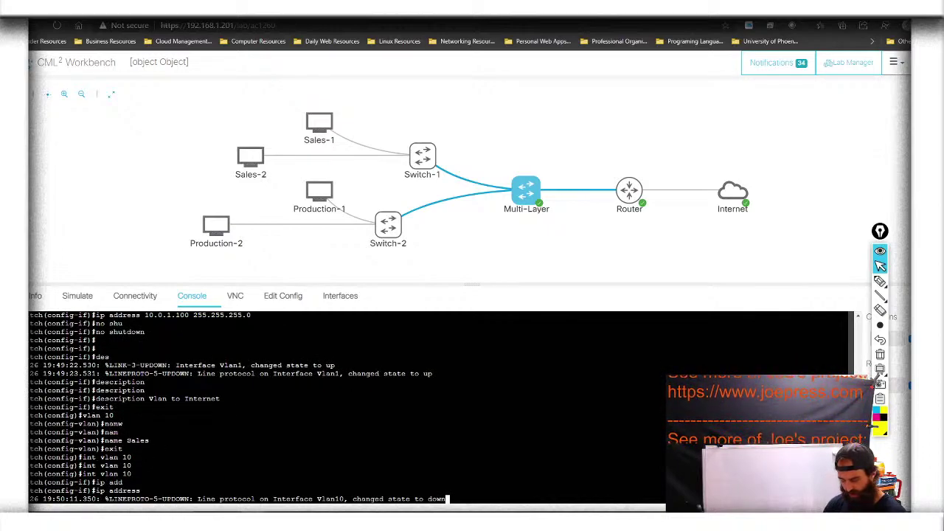
key(Tab)
key(Tab)
key(Tab)
text(10.)
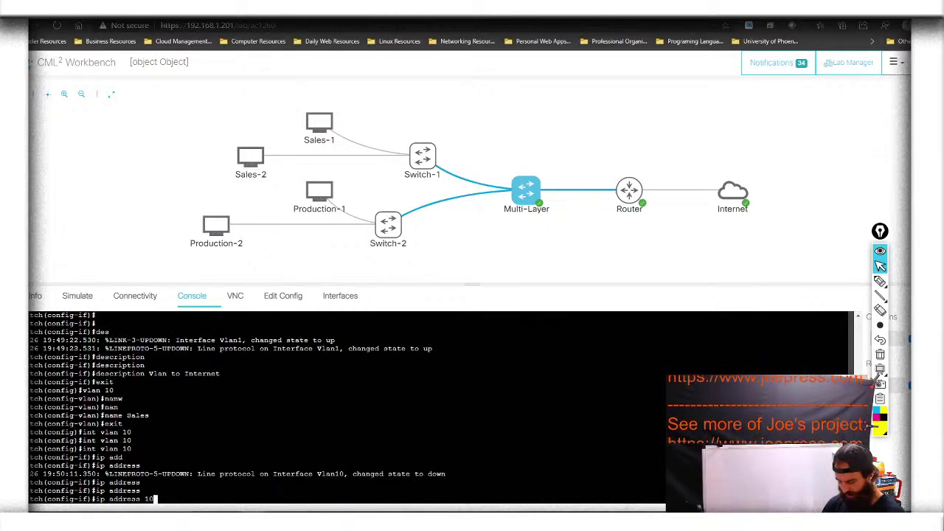
text(0)
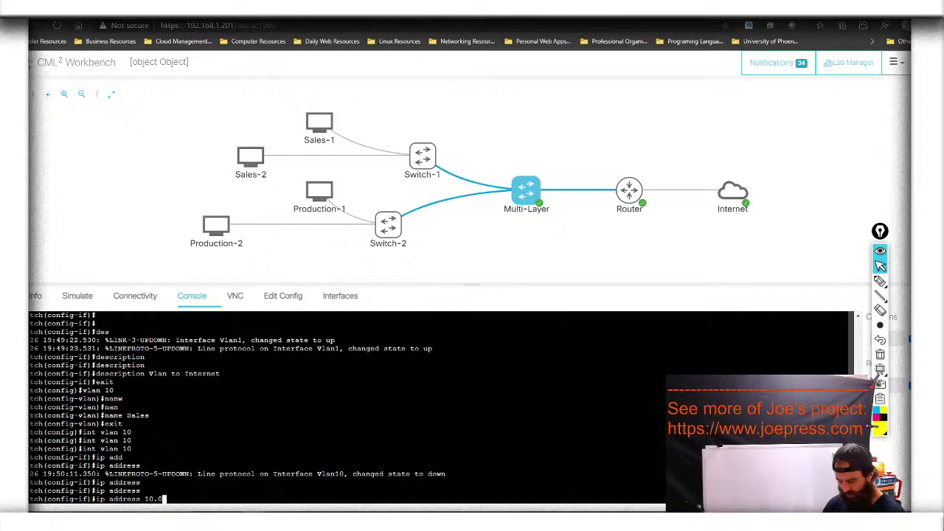
text(.)
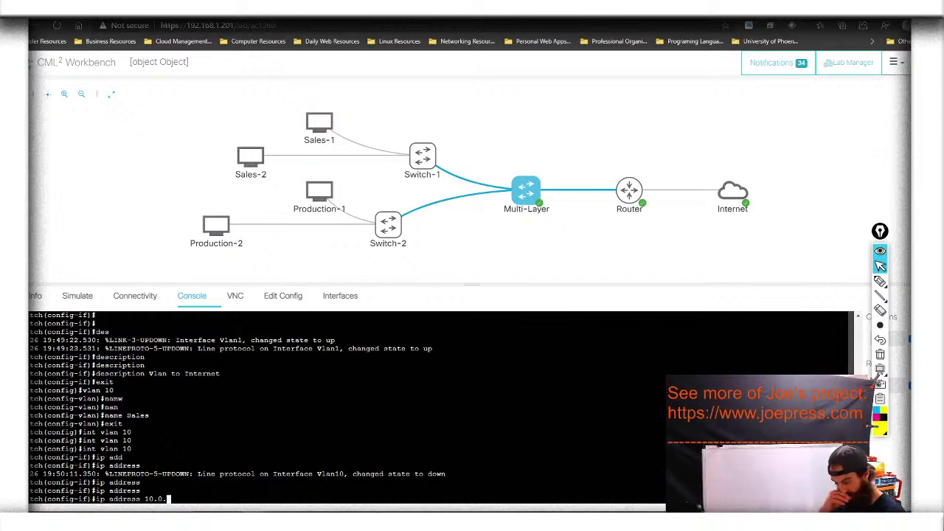
text(10)
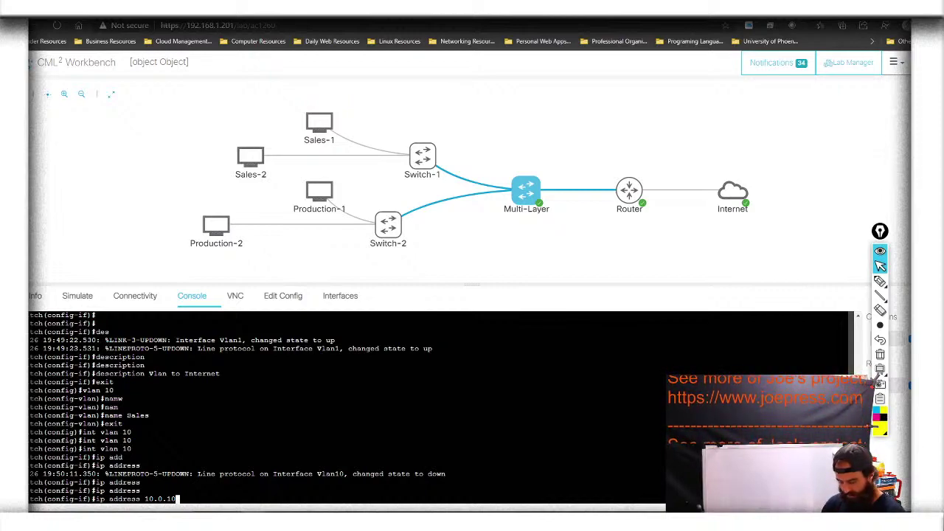
text(.)
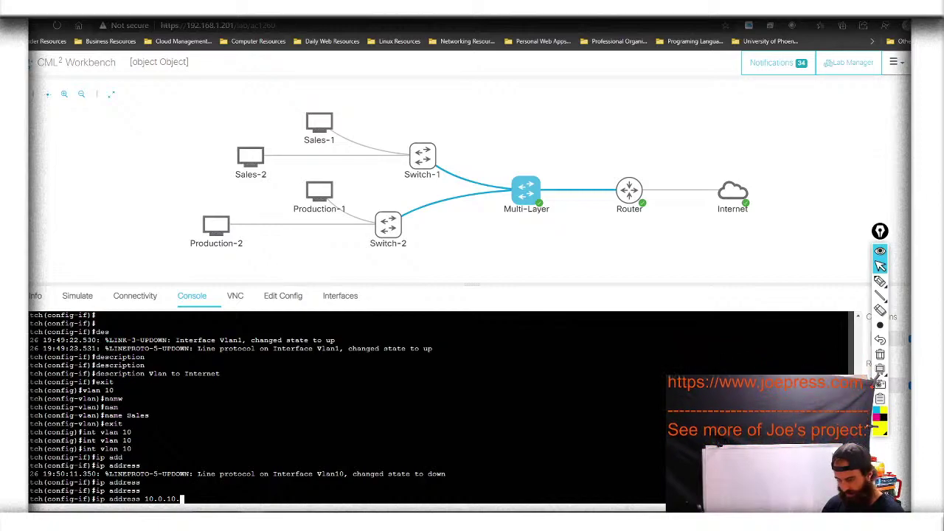
text(100)
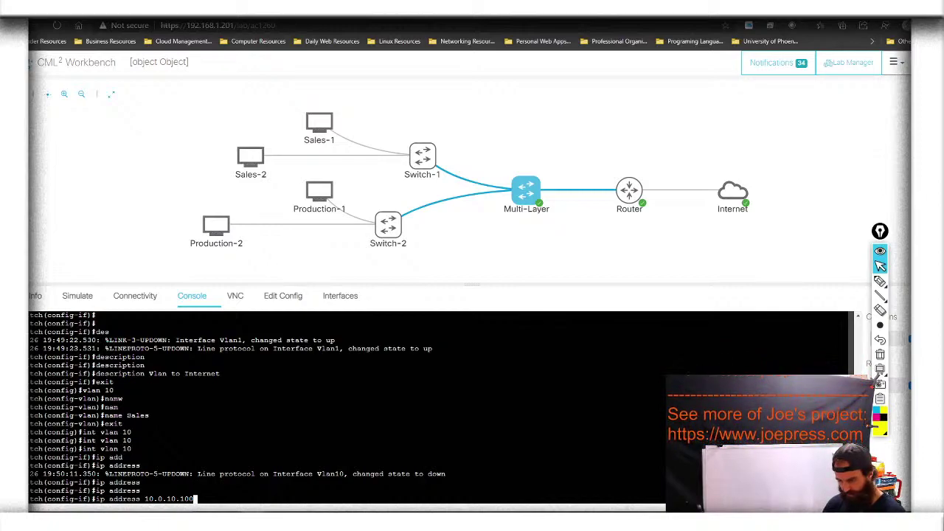
text( 255.255.255.0)
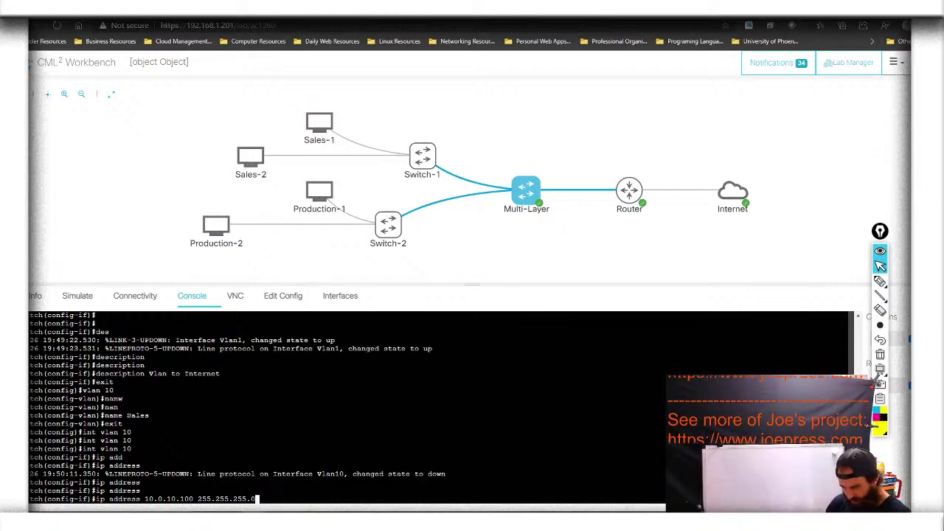
key(Return)
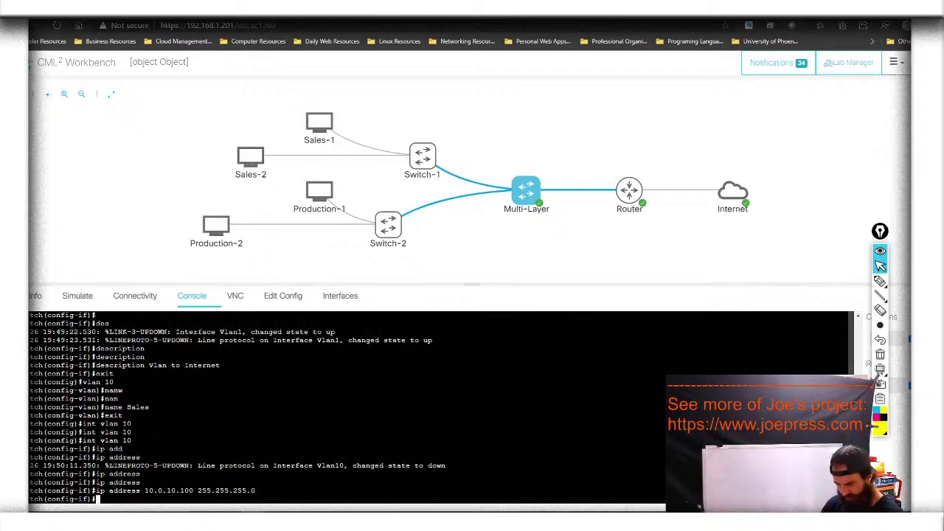
Enable Vlan10, describe it as 'Vlan to Sales dept.', and return to global configuration
text(no shu)
key(Tab)
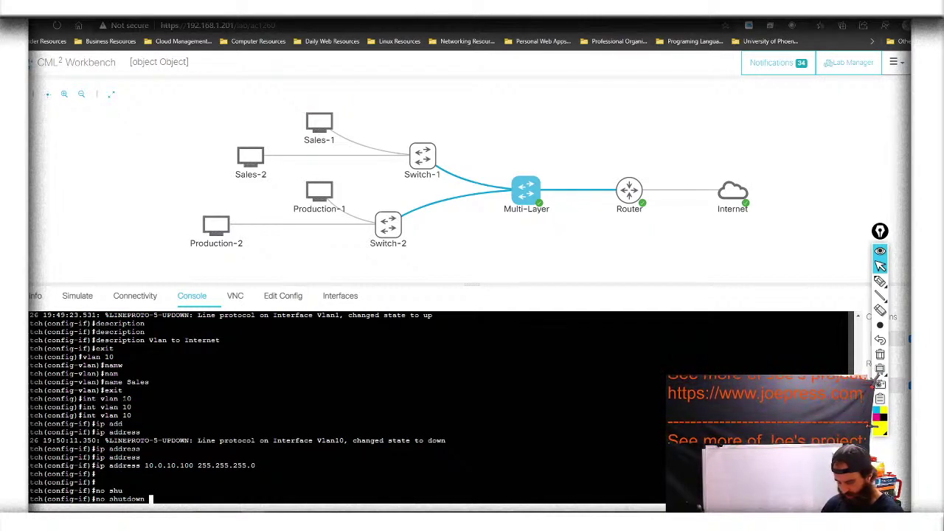
key(Return)
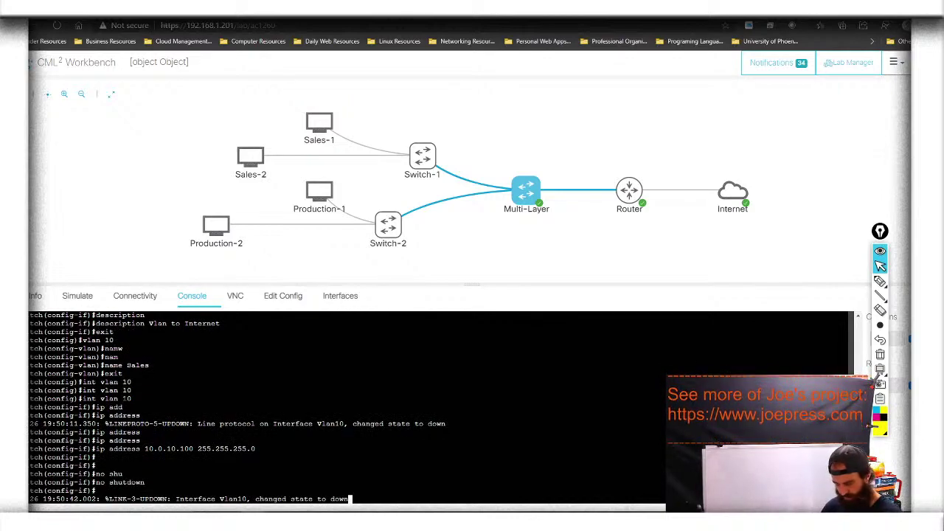
key(Return)
key(Return)
text(des)
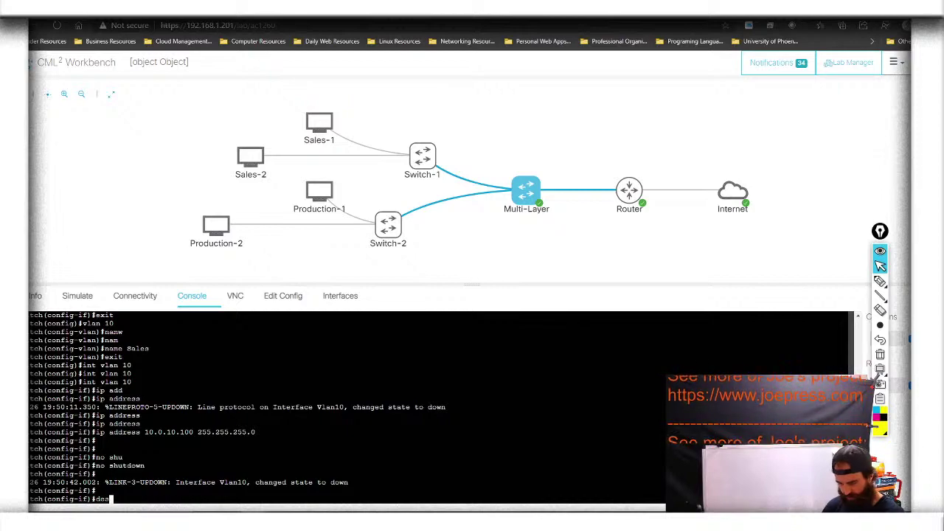
key(Tab)
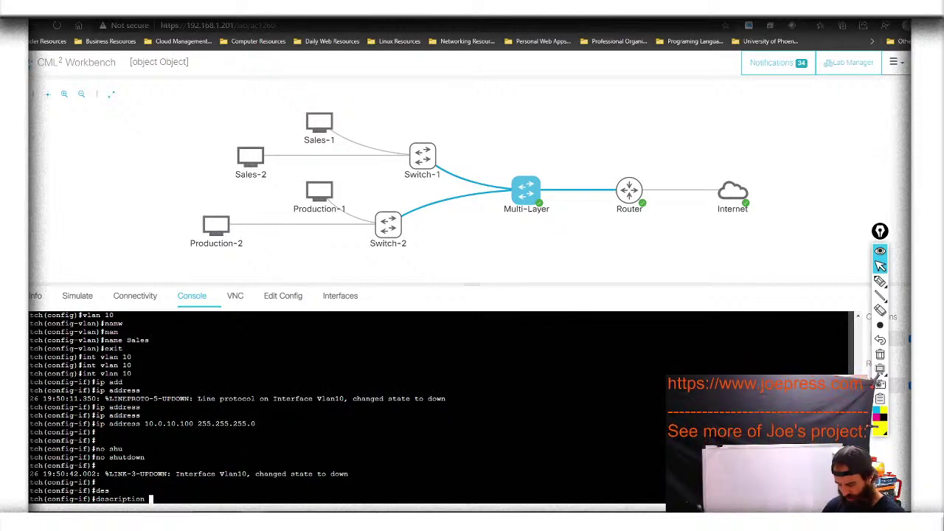
text(Vlan )
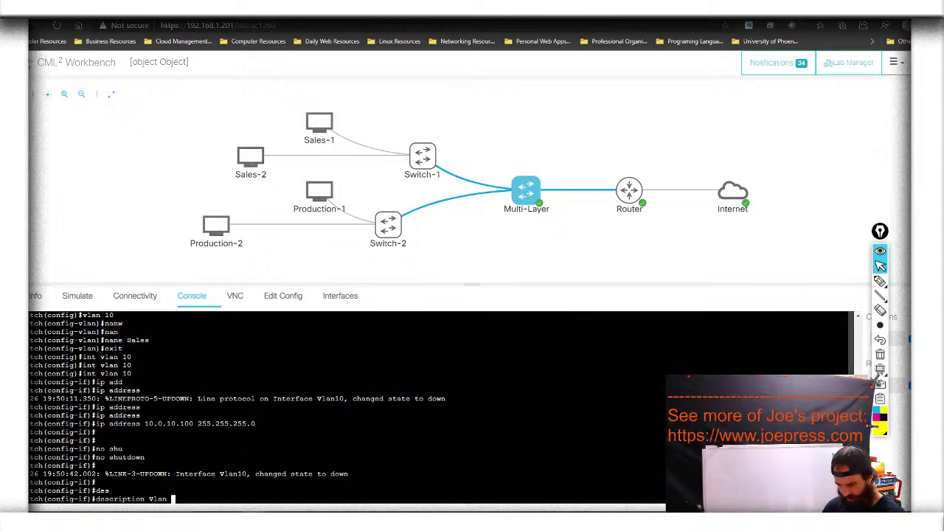
text(to S)
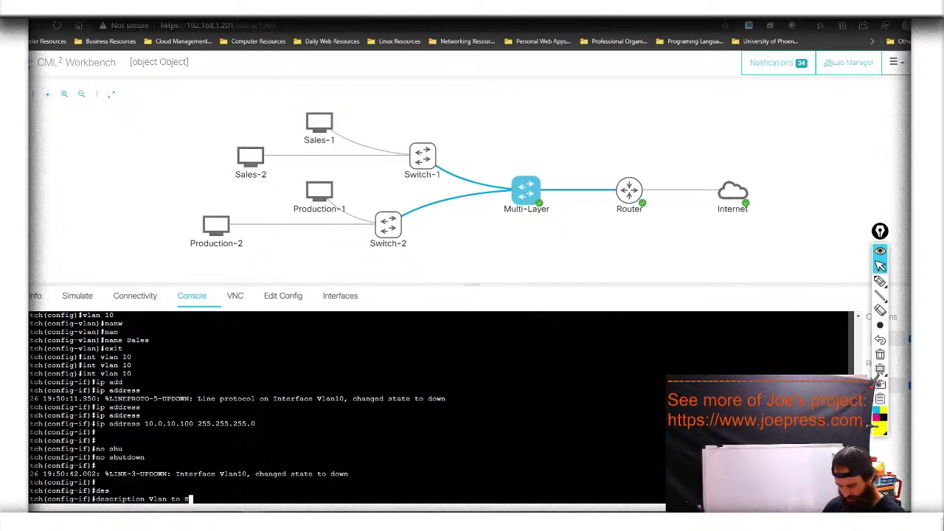
text(ales )
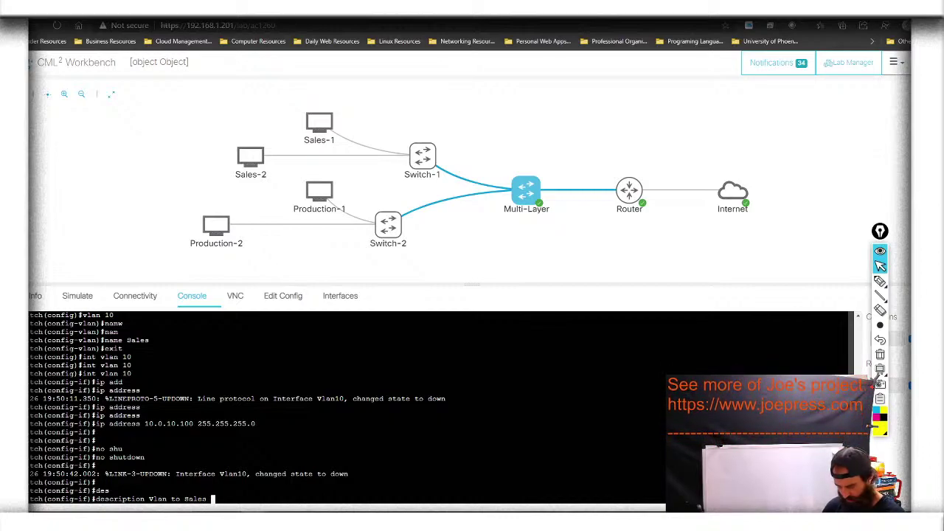
text(dept)
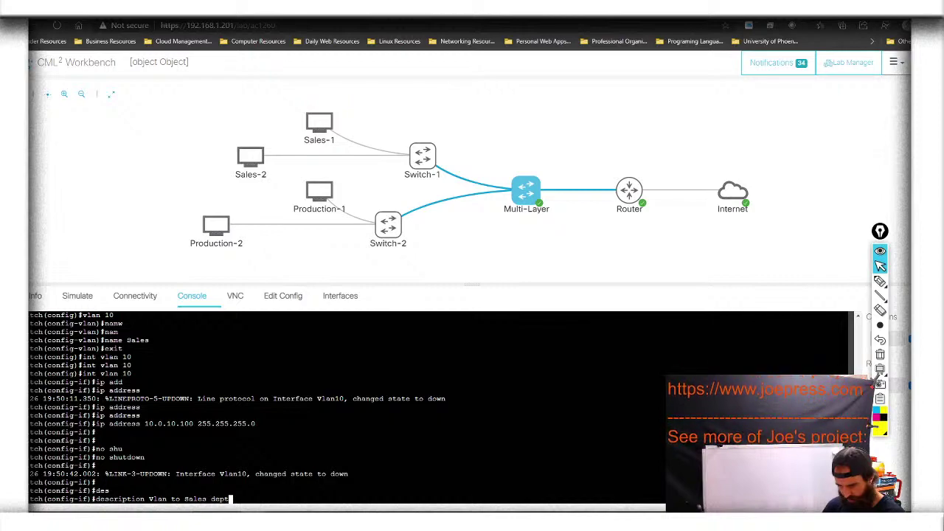
text(.)
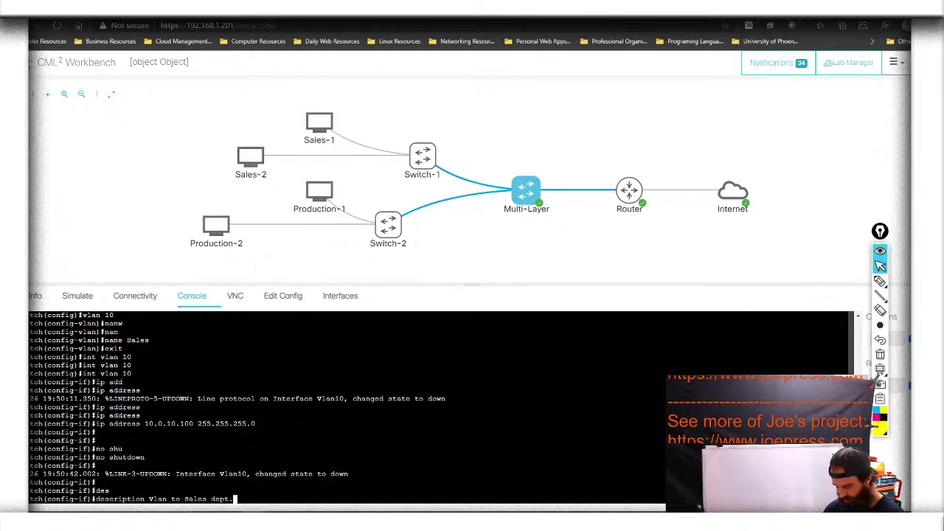
key(Return)
text(exit)
key(Return)
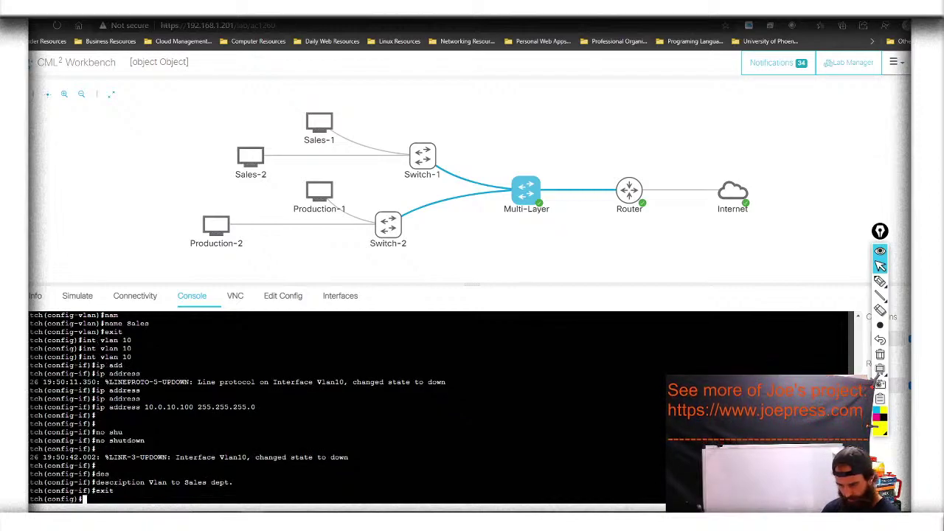
Create VLAN 20 and begin its name command, correcting the 'nma' typo
text(vlan )
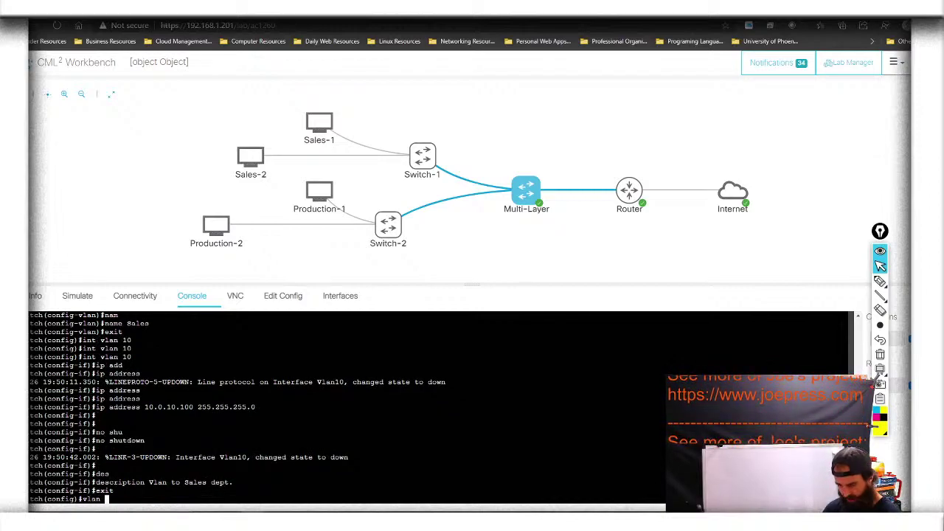
text(20)
key(Return)
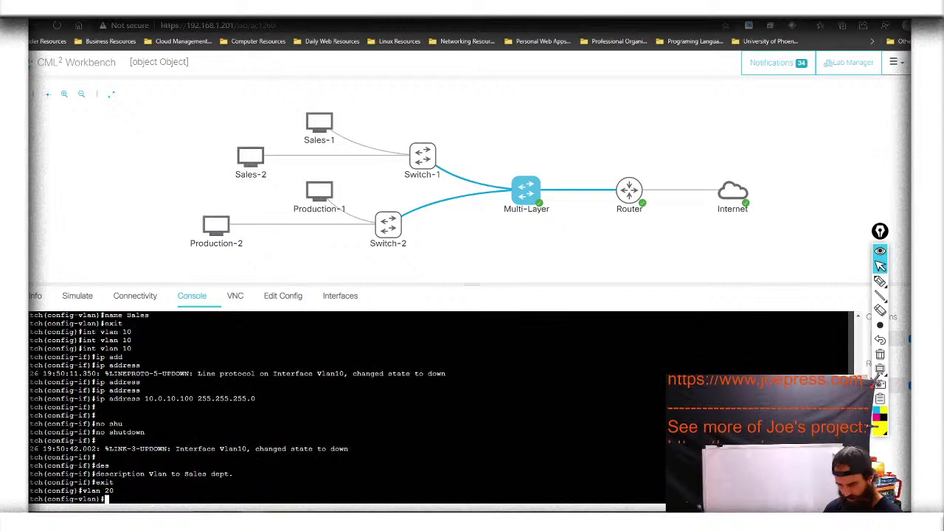
text(nma)
key(Tab)
key(BackSpace)
key(BackSpace)
text(am)
key(Tab)
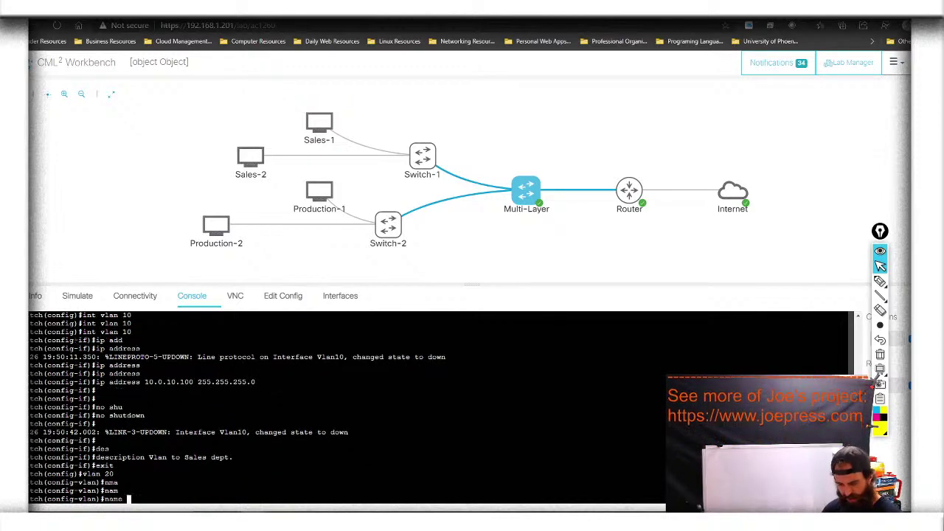
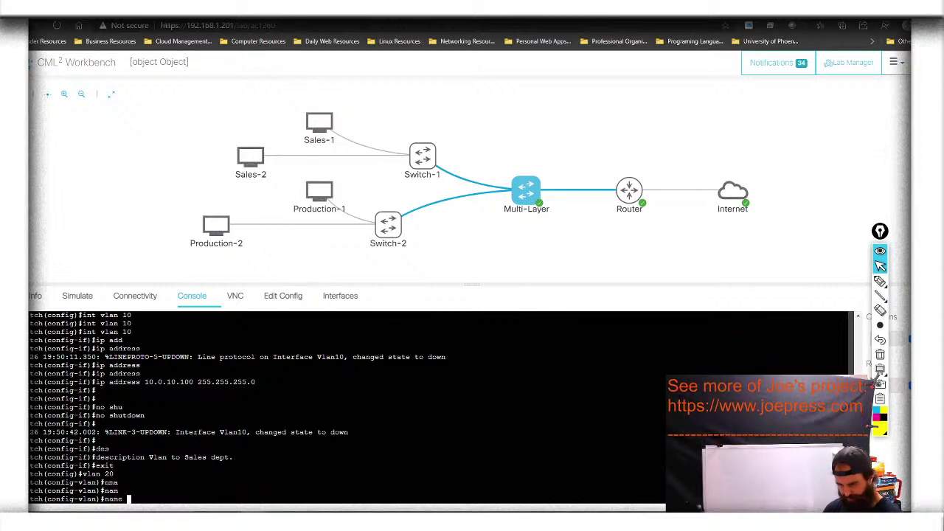
Name VLAN 20 'Production' and exit back to global configuration
text(Production)
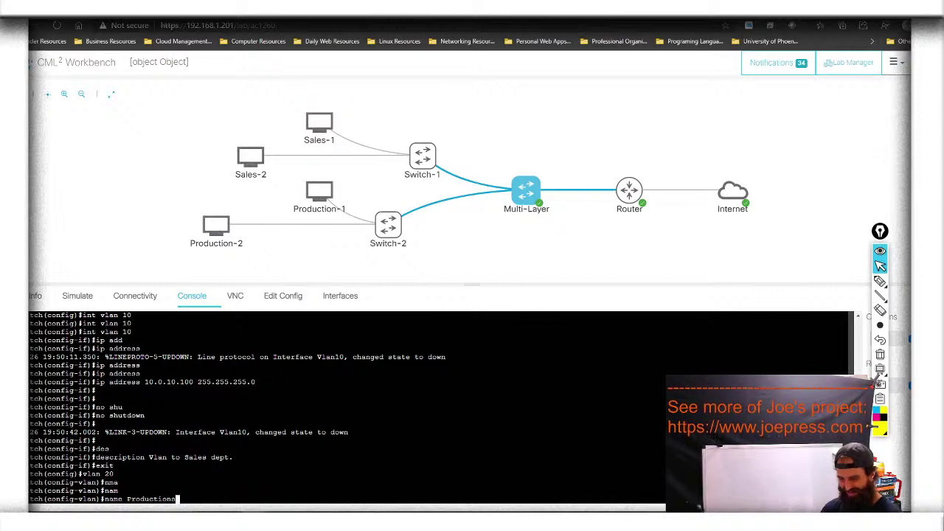
key(Return)
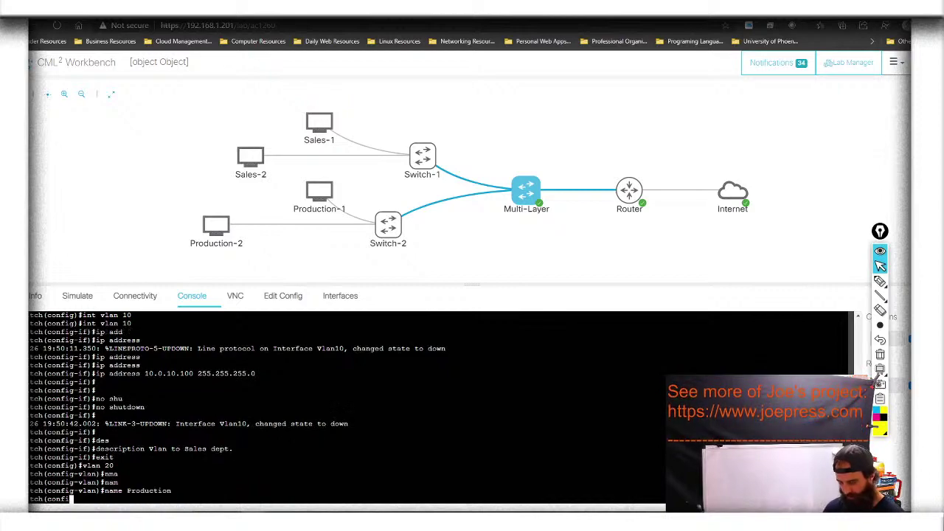
text(exit)
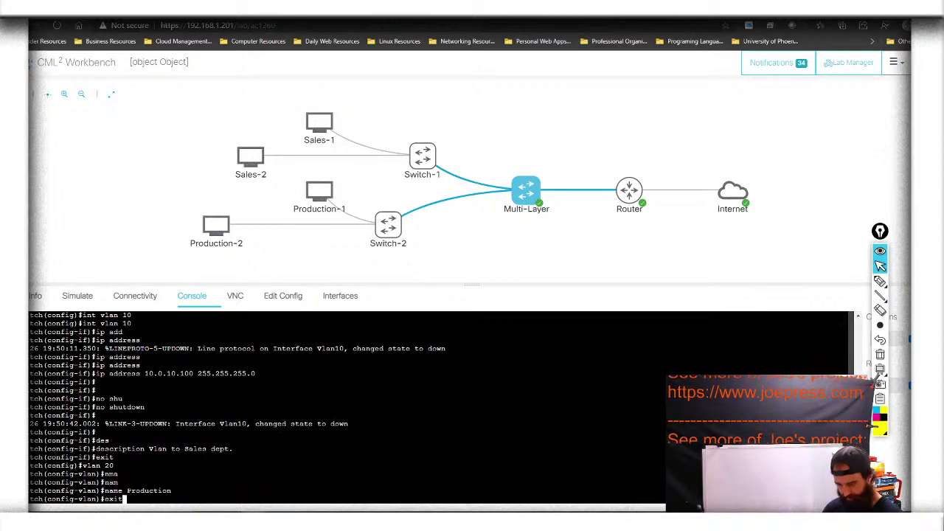
key(Return)
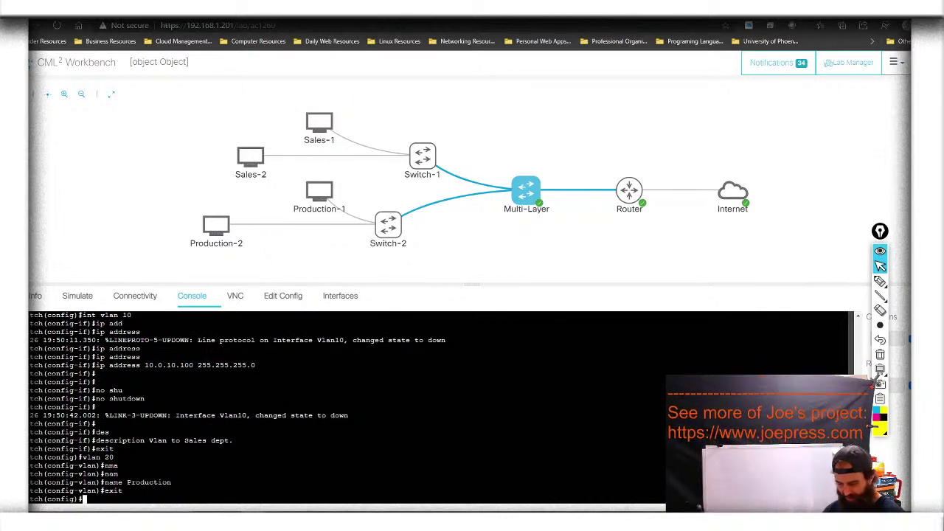
Enter interface Vlan20 and assign it 10.0.20.100 255.255.255.0
text(int )
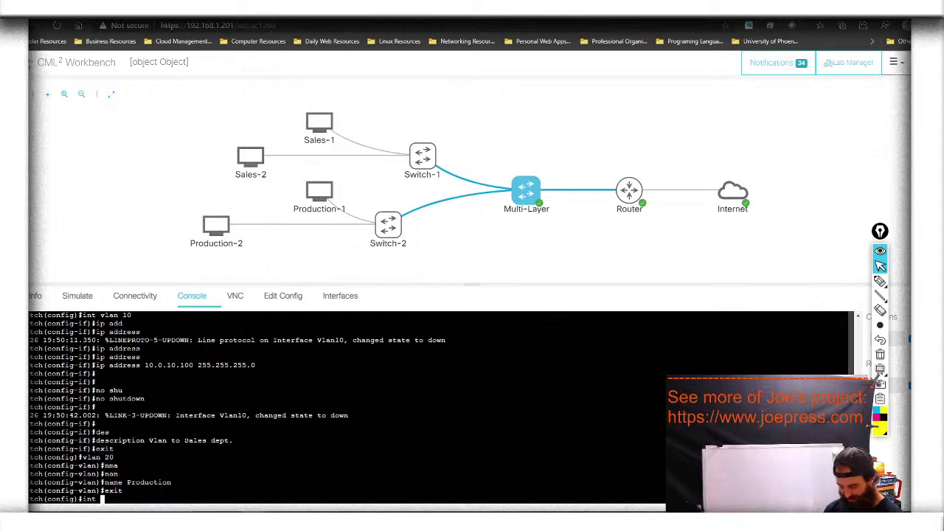
text(vlan 20)
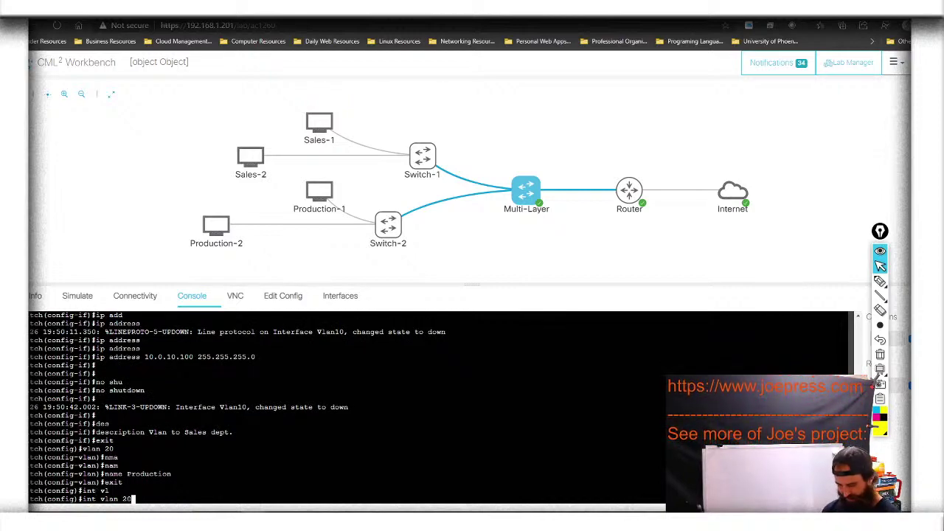
key(Return)
text(ip add)
key(Tab)
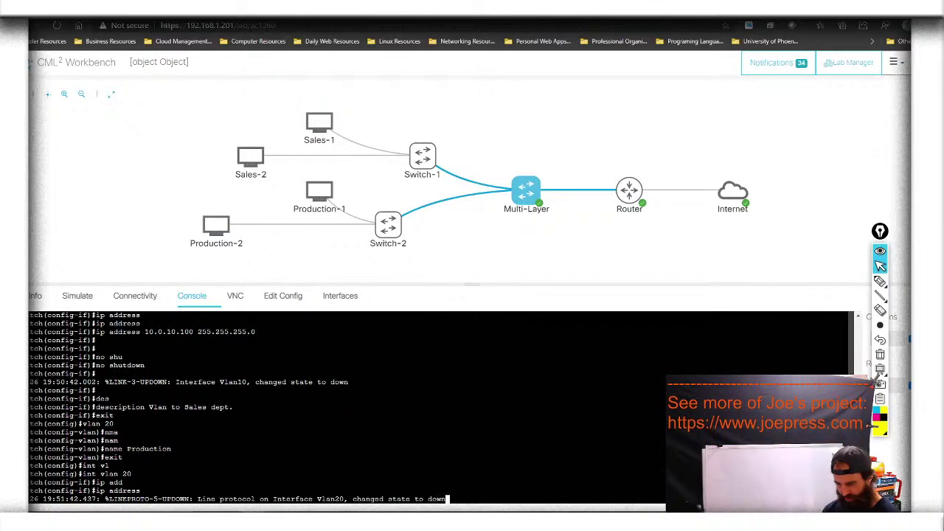
key(Tab)
key(Tab)
key(Tab)
text(10.0)
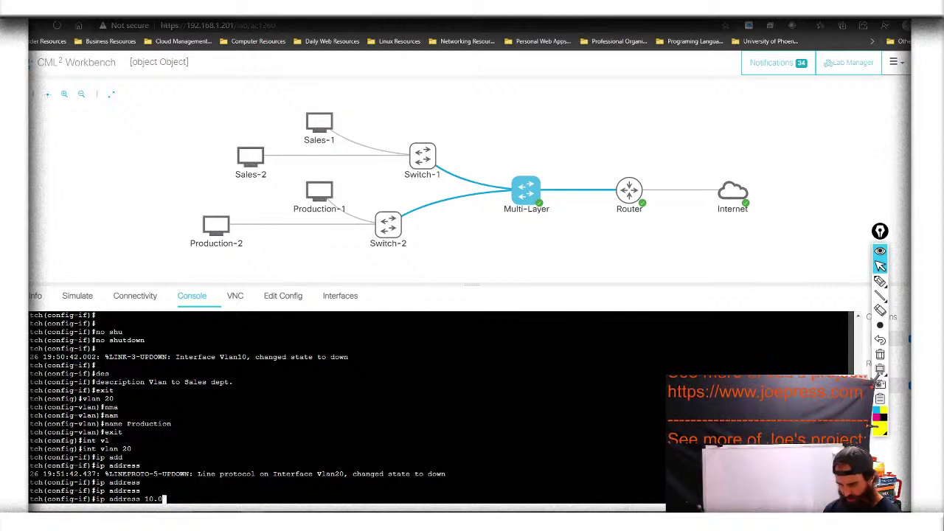
text(.20.)
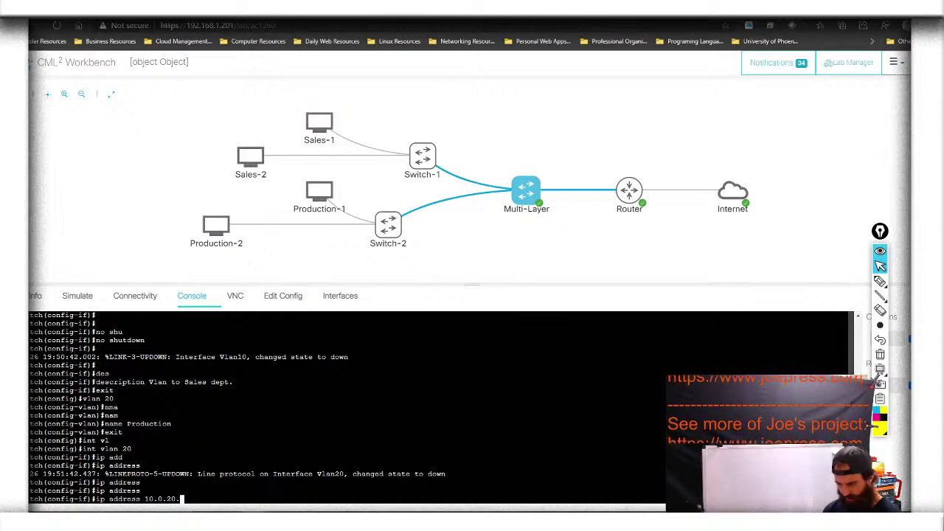
text(100 255.255.255.0)
key(Tab)
key(Tab)
key(Tab)
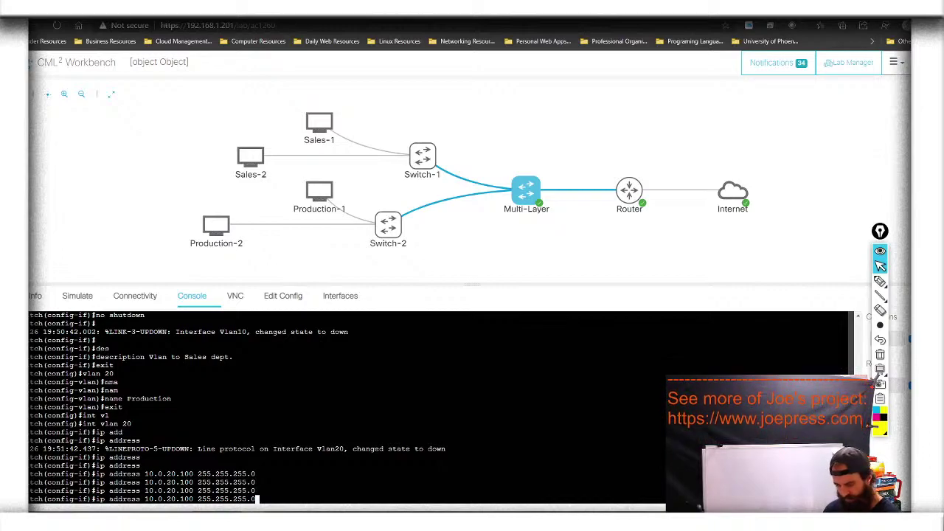
key(Return)
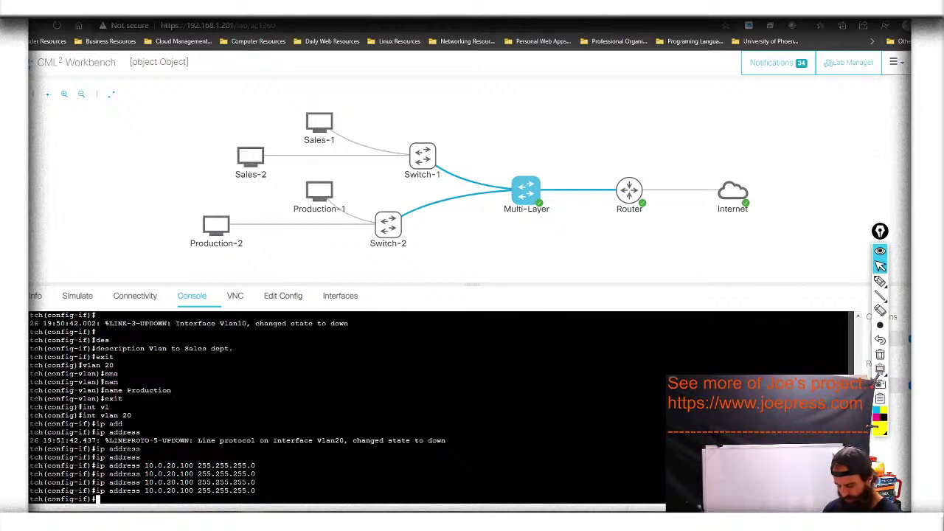
Enable Vlan20 with no shutdown and describe it as 'Vlan to Production dept.'
text(no shutdown)
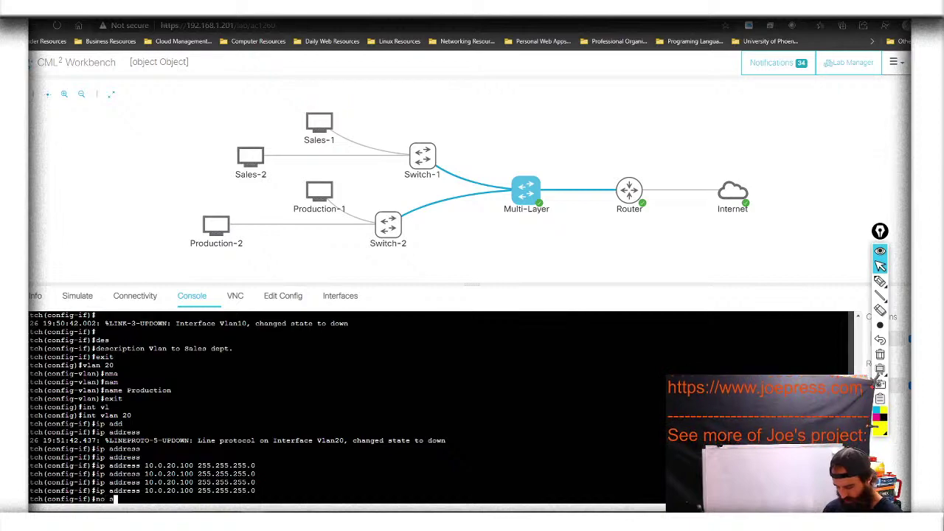
key(Tab)
key(Return)
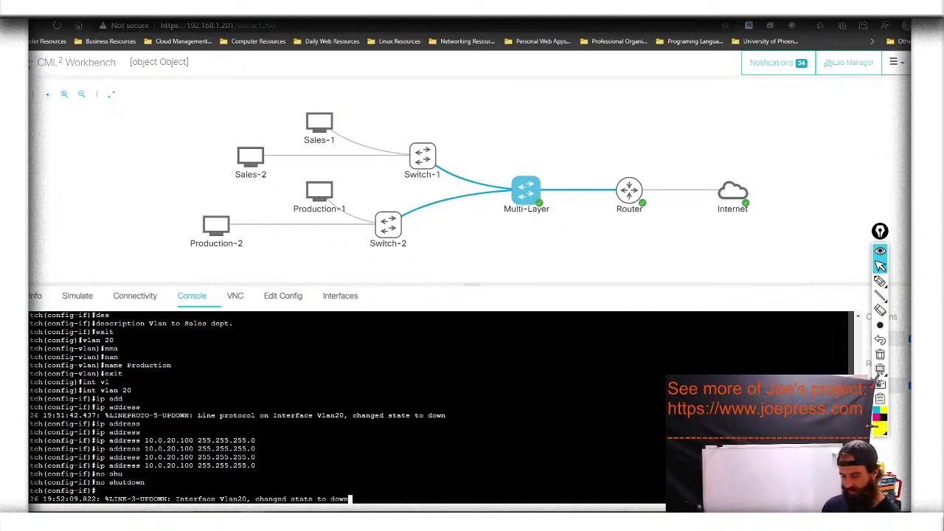
key(Return)
key(Return)
text(des)
key(Tab)
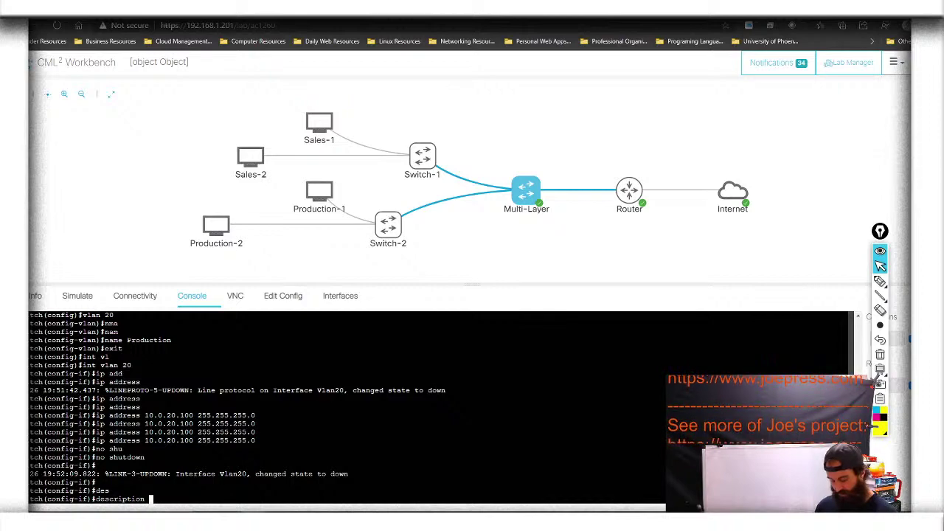
text(Vlan to Produc)
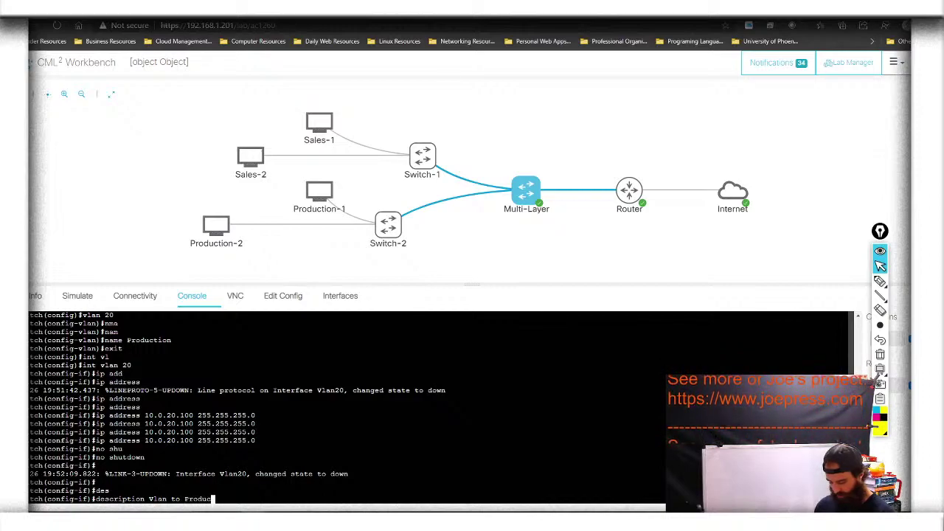
text(tion dept.)
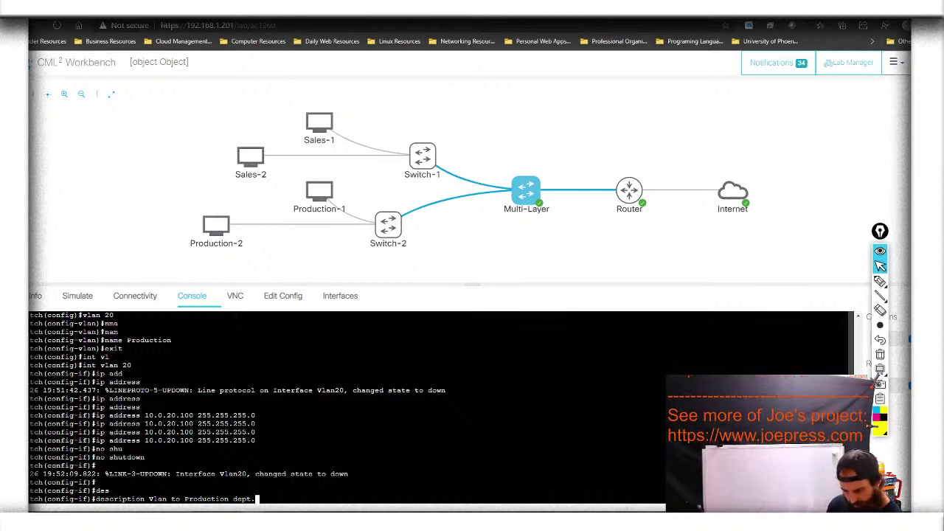
key(Return)
Exit the Vlan20 interface and save the running configuration with 'do wr'
text(exit)
key(Return)
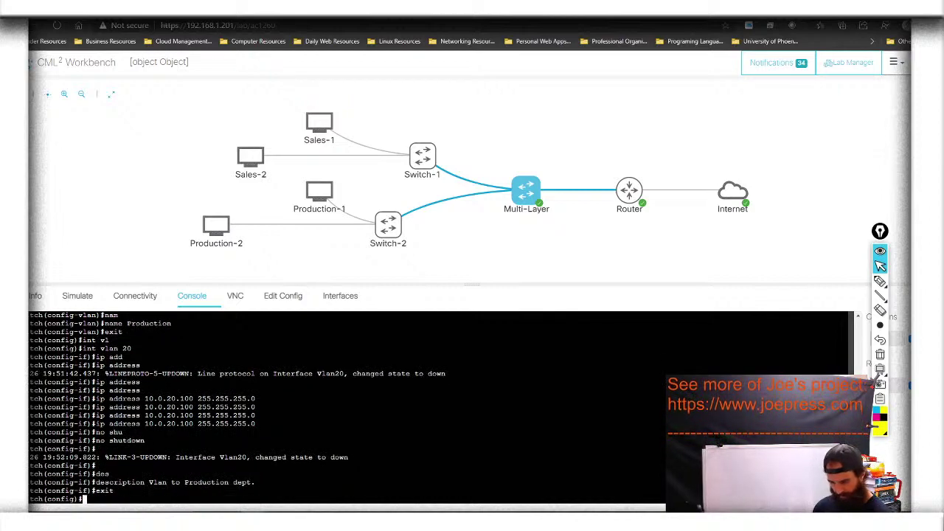
text(do wr)
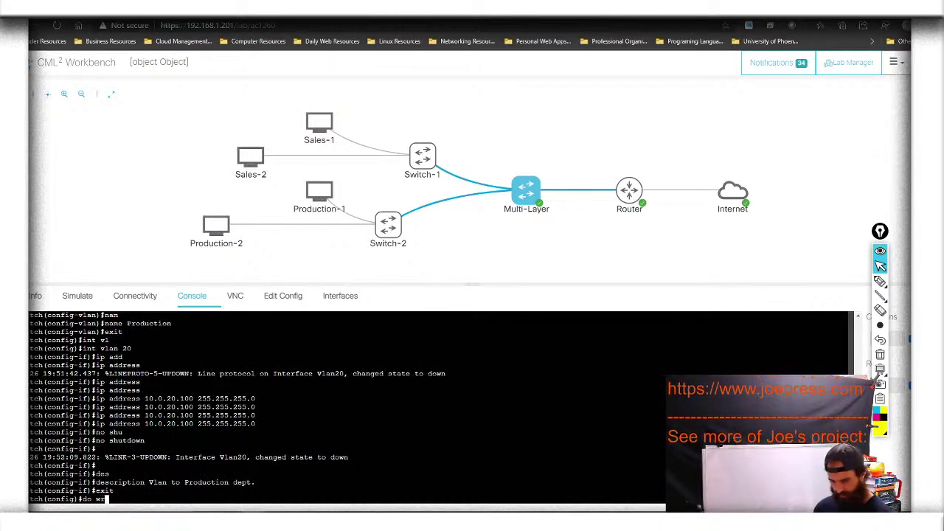
key(Return)
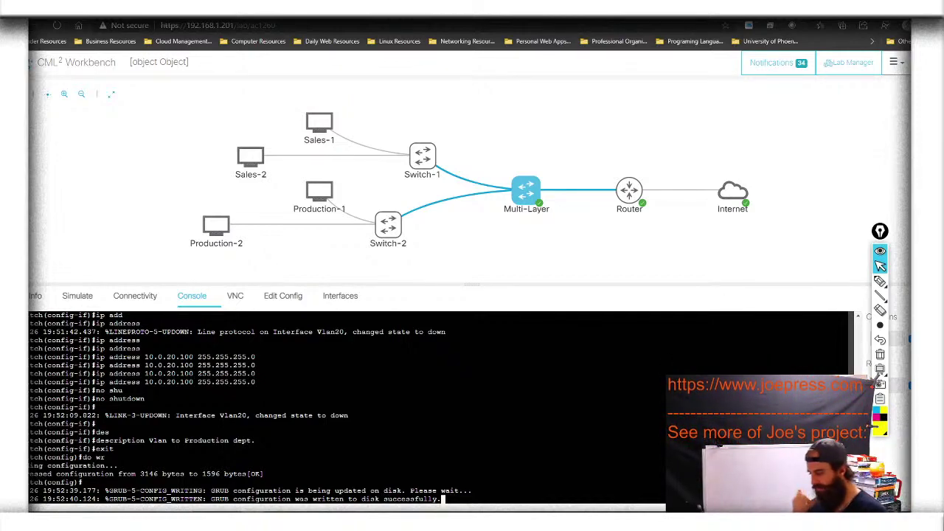
key(Return)
key(Return)
key(Return)
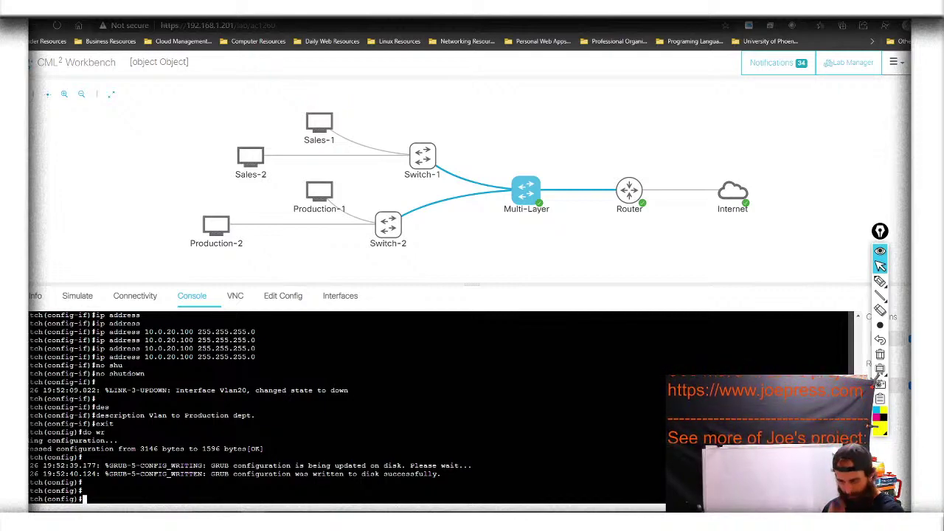
text(int)
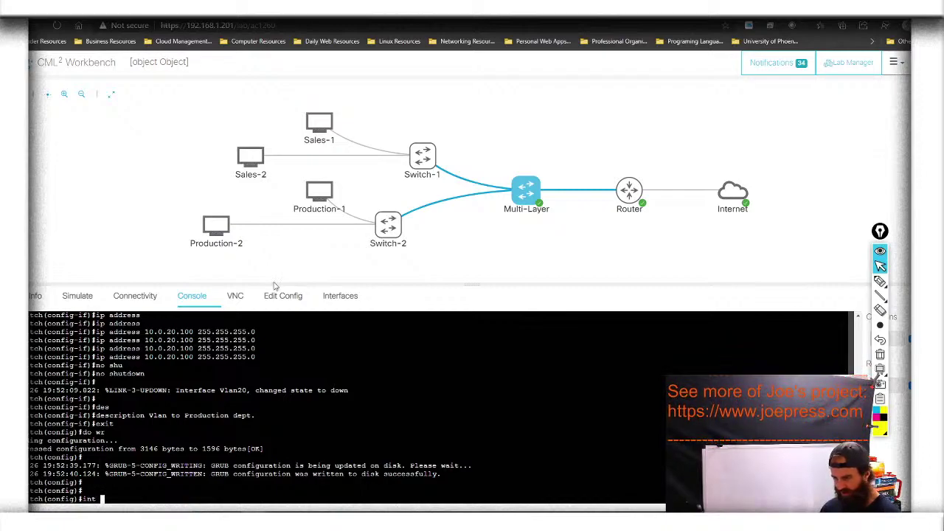
Check the port links on the Interfaces tab, then enter interface g0/1 toward Switch-1
click(336, 306)
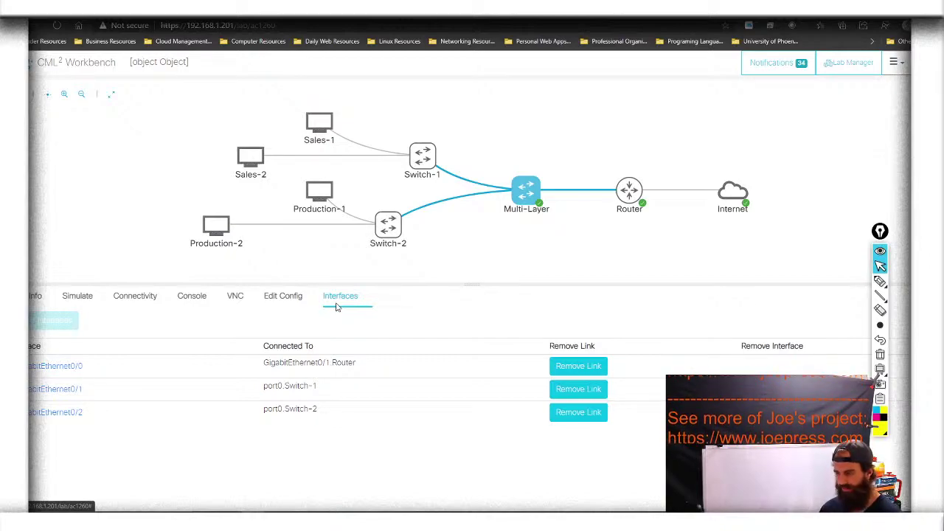
click(191, 304)
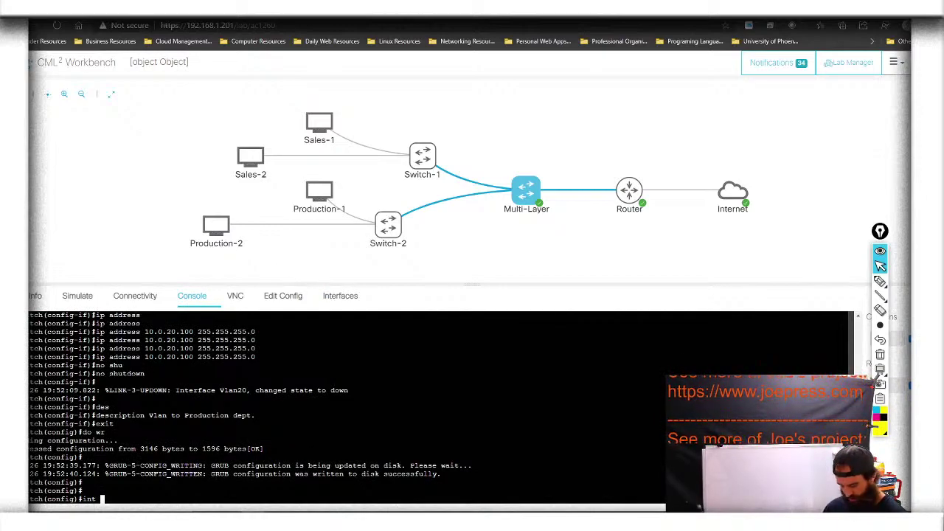
text(g0/1)
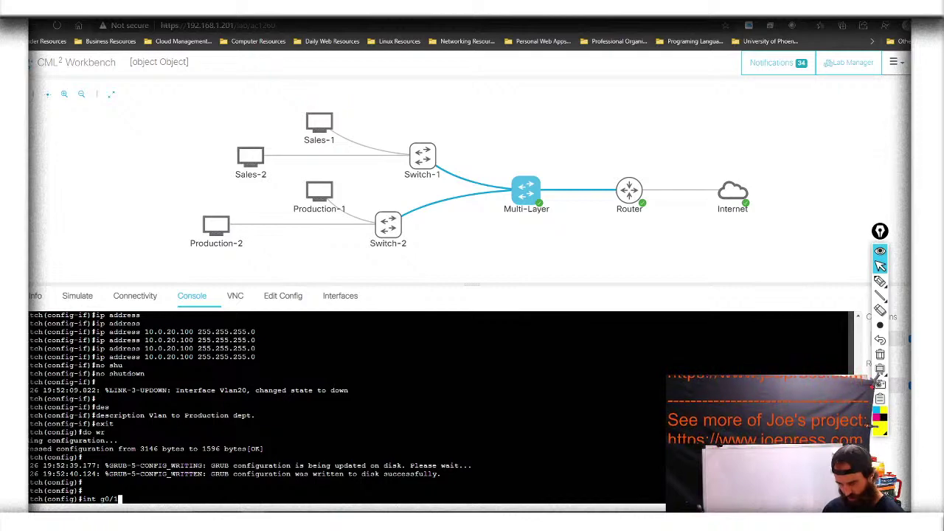
key(Return)
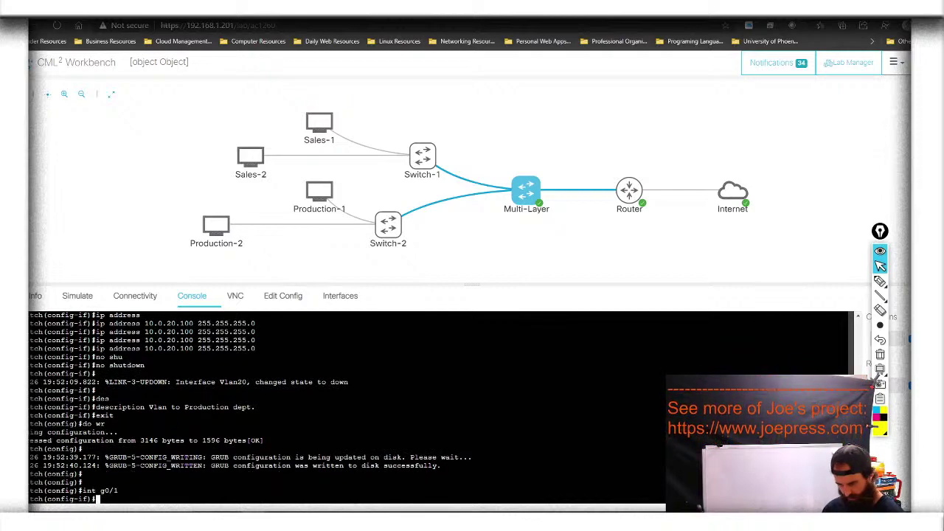
click(344, 297)
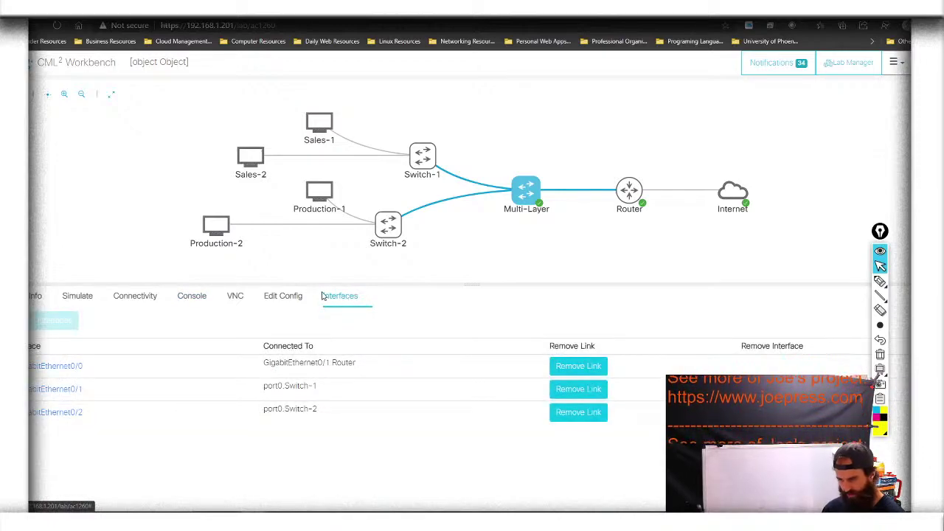
click(193, 297)
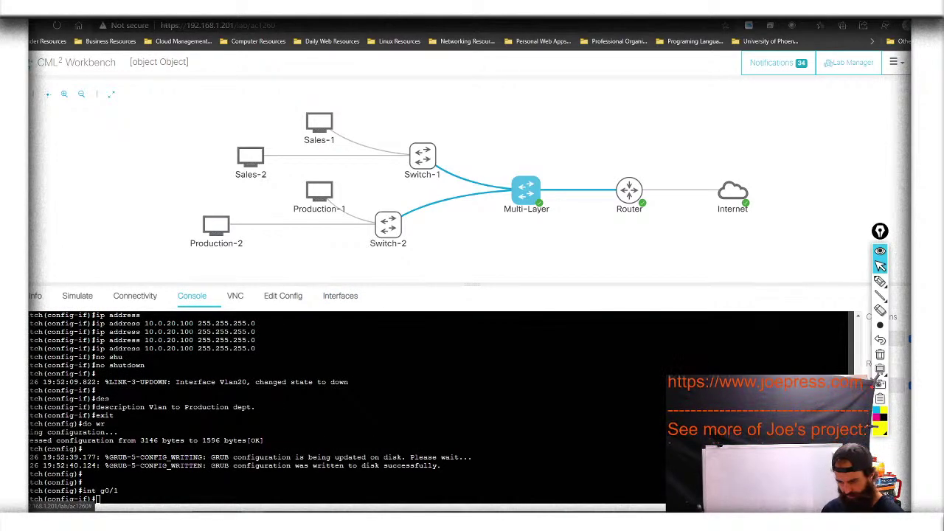
Leave g0/1 and set interface g0/0 to switchport mode access
text(exit)
key(Return)
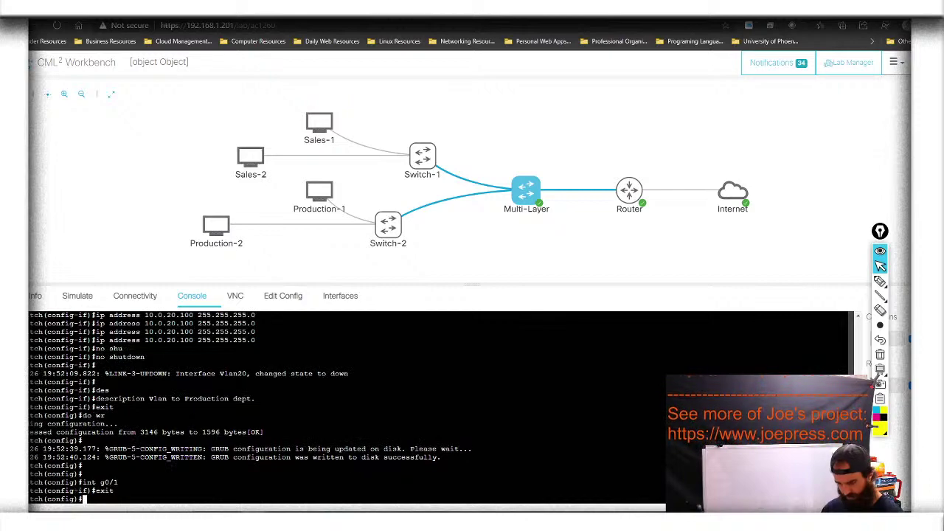
text(in)
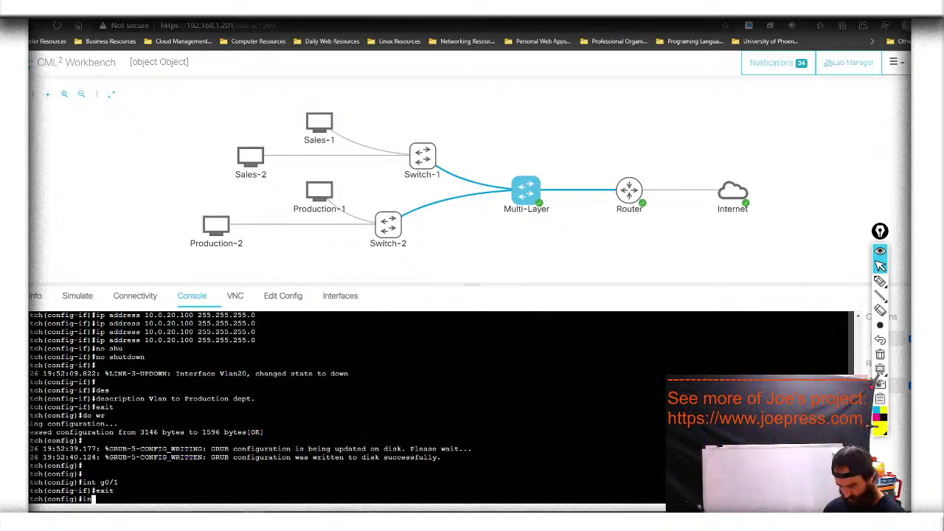
text(t g0/0)
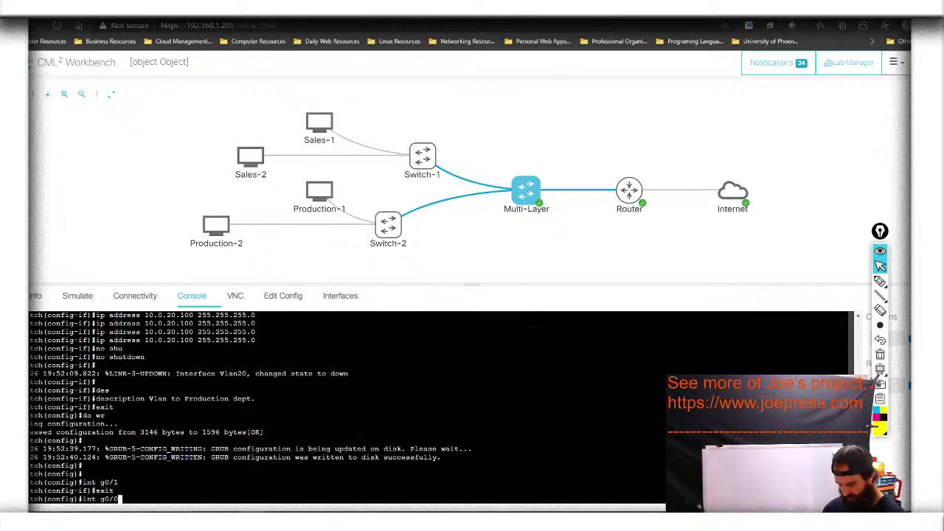
key(Return)
text(swi)
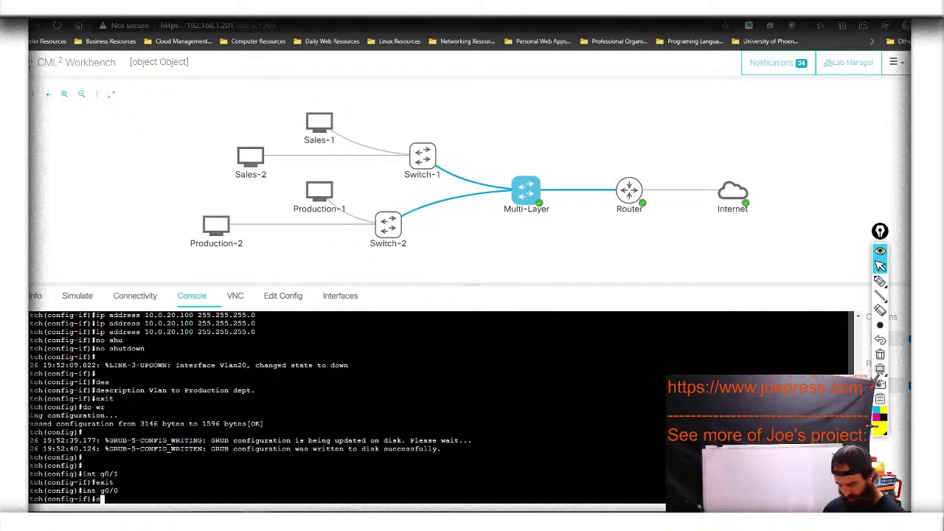
key(Tab)
text(mod)
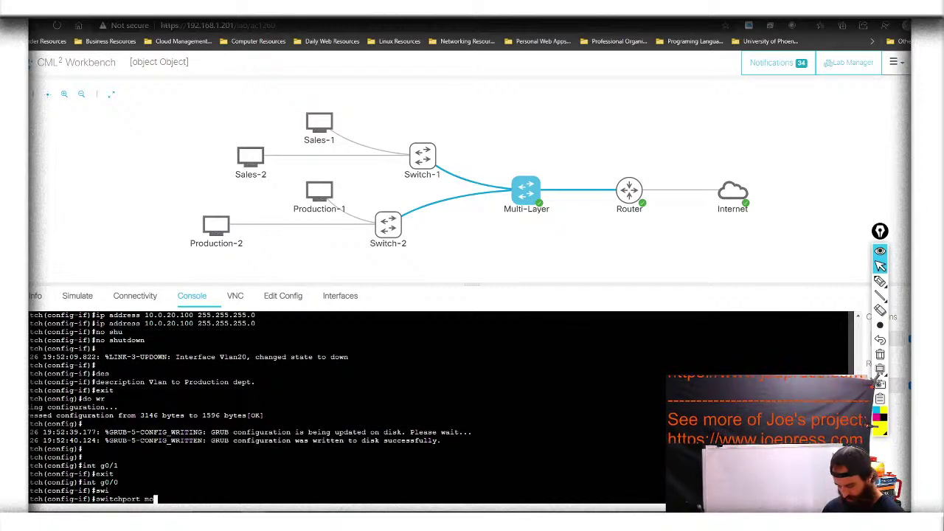
key(Tab)
text(ac)
key(Tab)
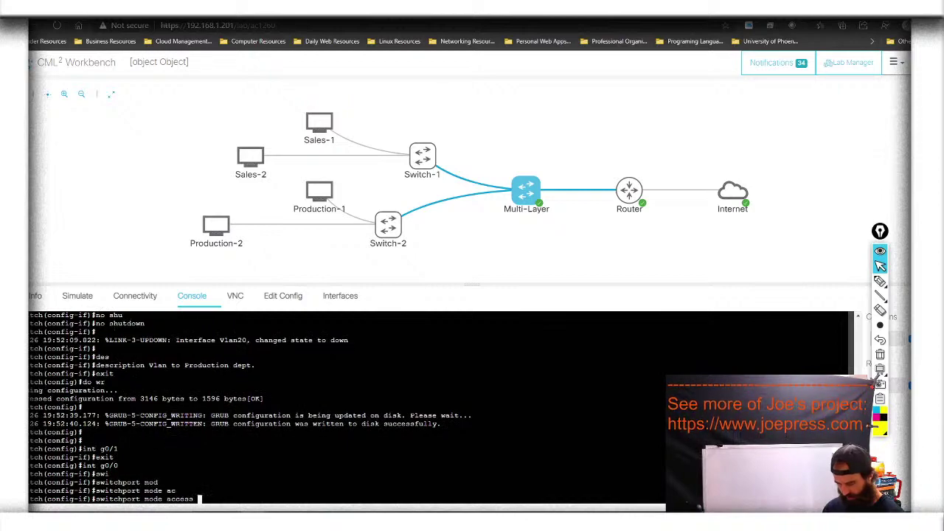
key(Return)
Assign g0/0 to access VLAN 1 and exit the interface
text(swi)
key(Tab)
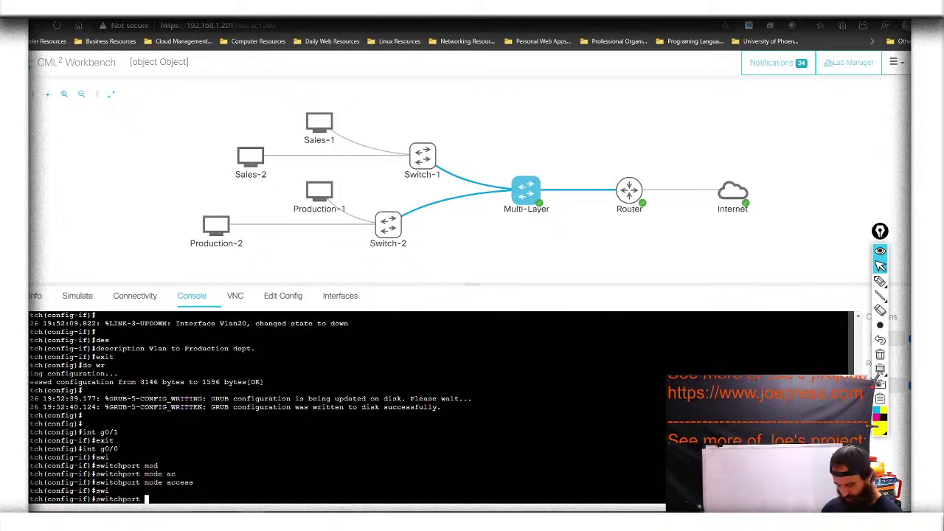
text(ac)
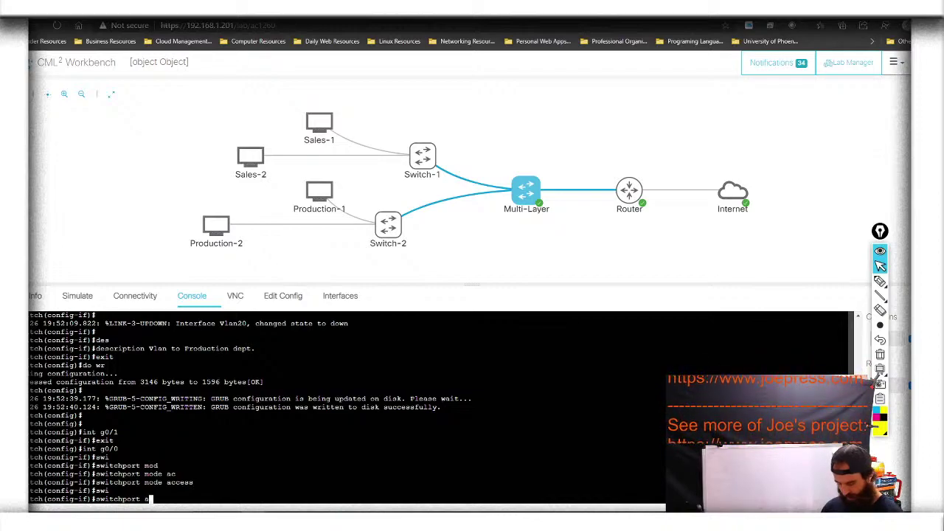
key(Tab)
text(vla)
key(Tab)
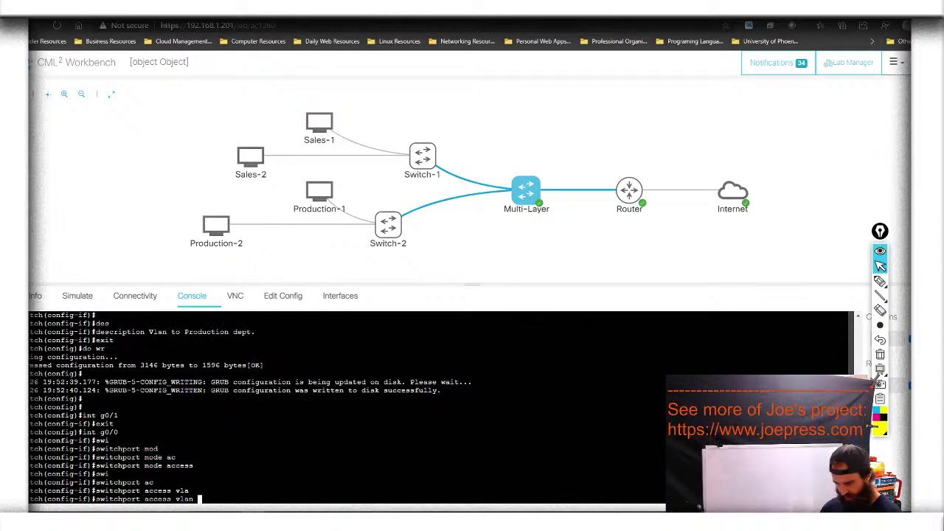
text(1)
key(Return)
key(Up)
key(Return)
key(Up)
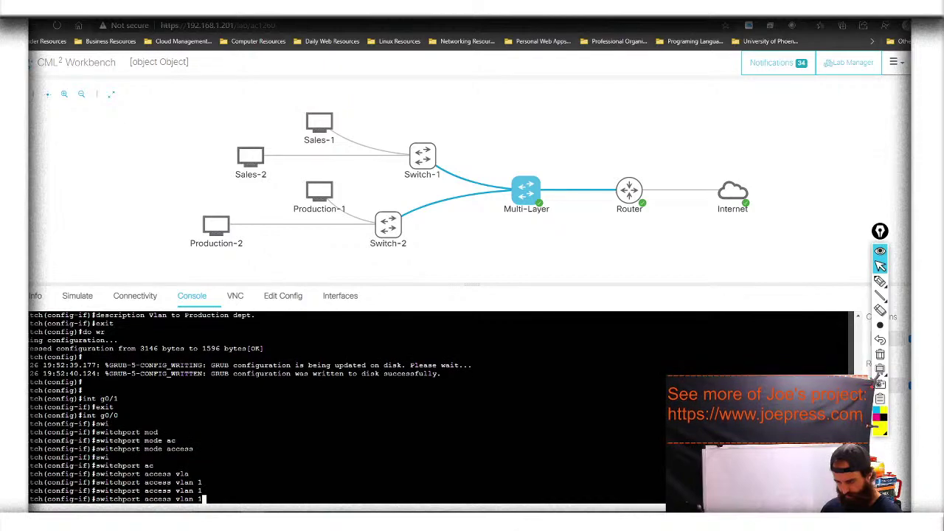
key(Return)
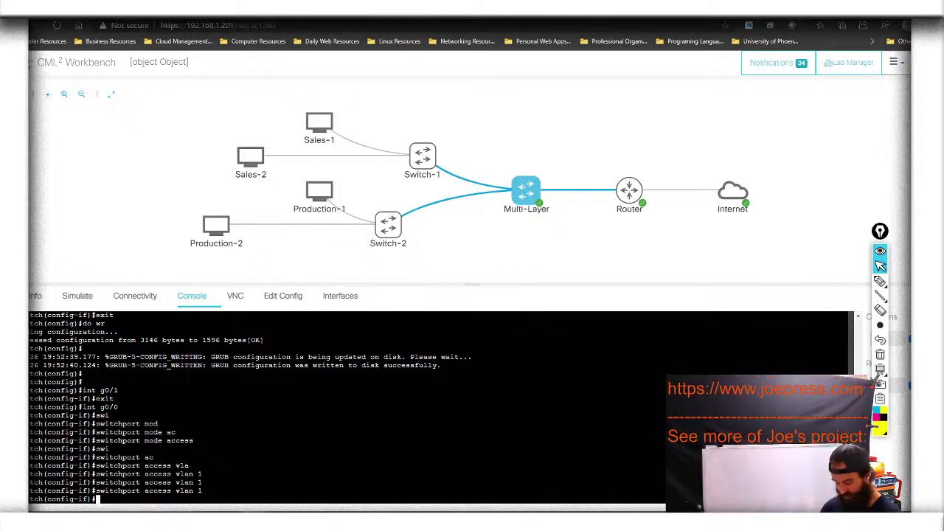
text(ex)
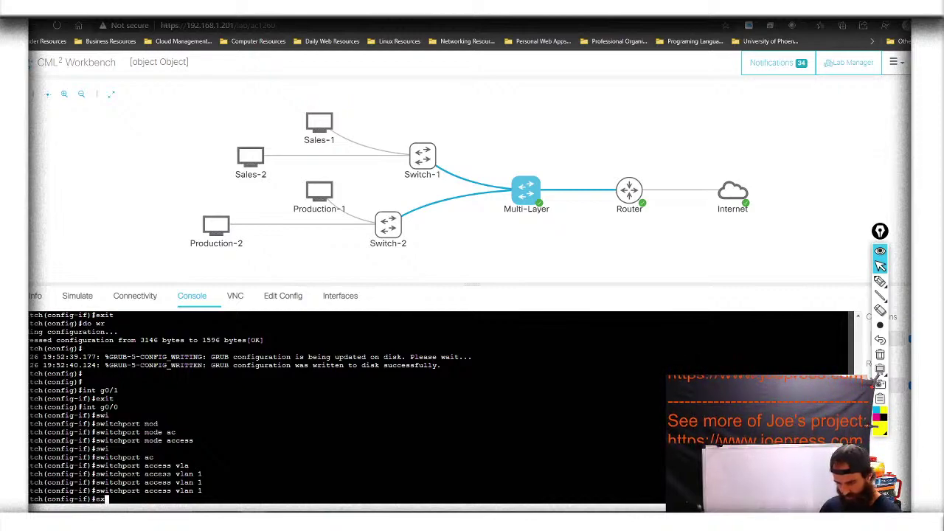
text(it)
key(Return)
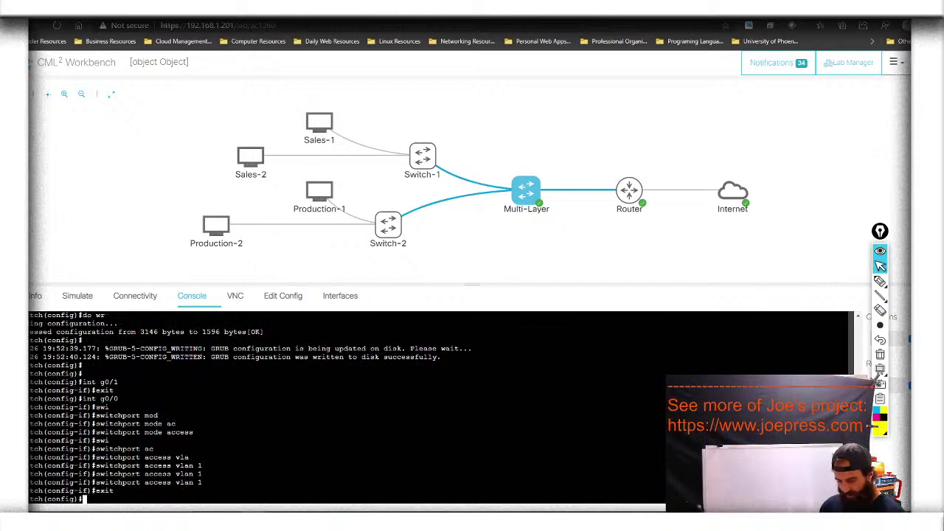
Set interface g0/1 to switchport mode access
text(int g0/1)
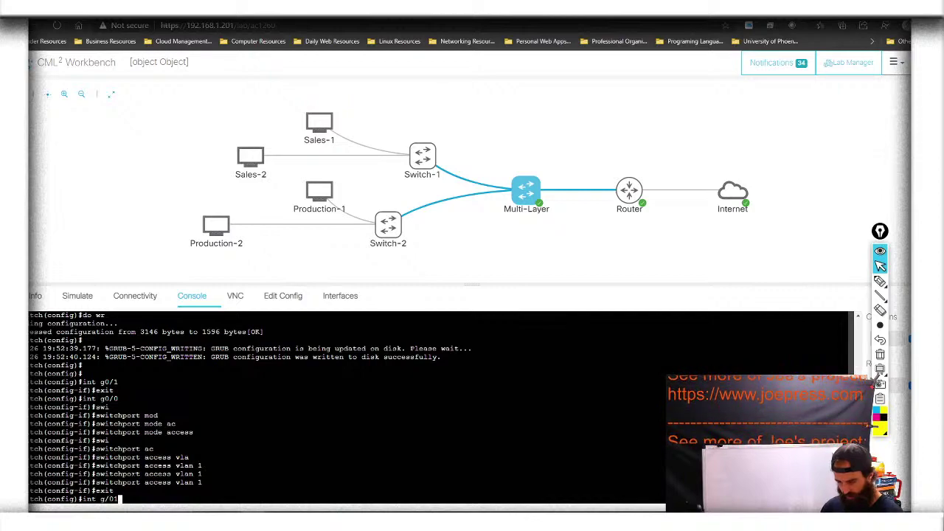
key(BackSpace)
key(BackSpace)
key(BackSpace)
text(0/1)
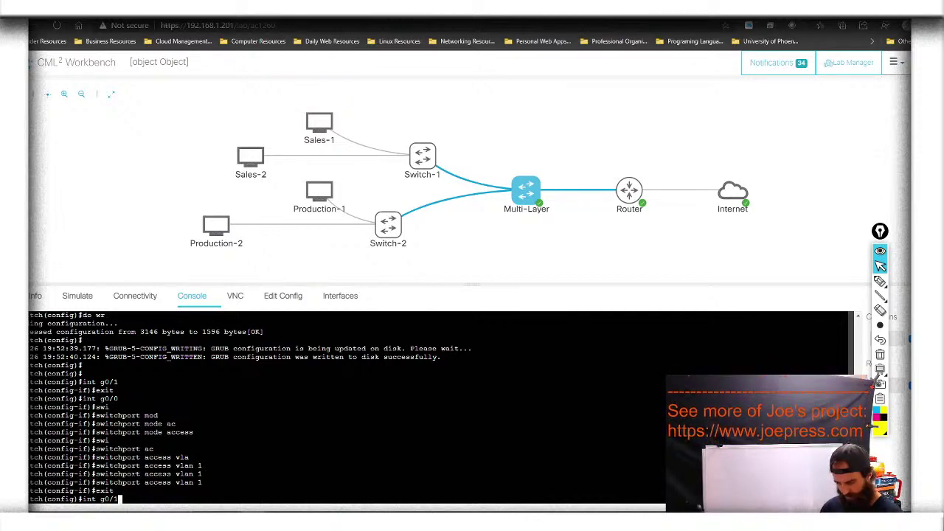
key(Return)
text(swi)
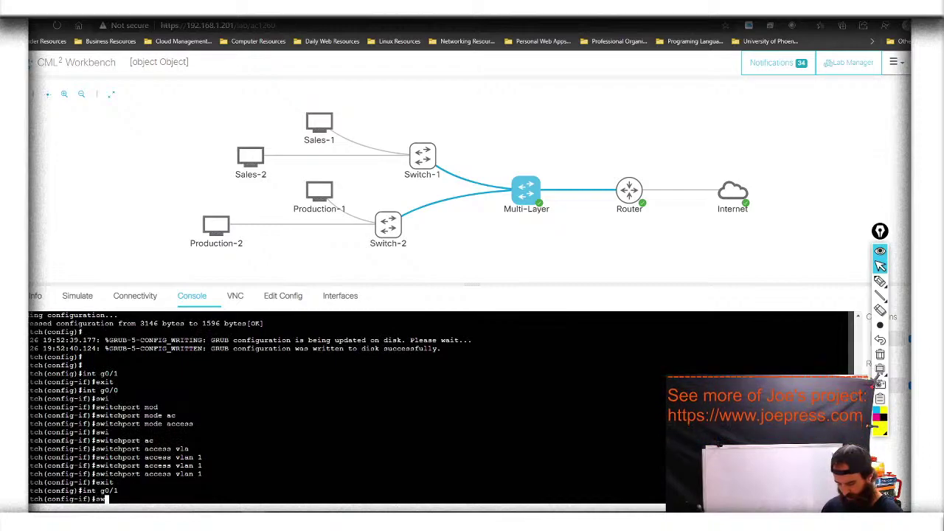
key(Tab)
text(mod)
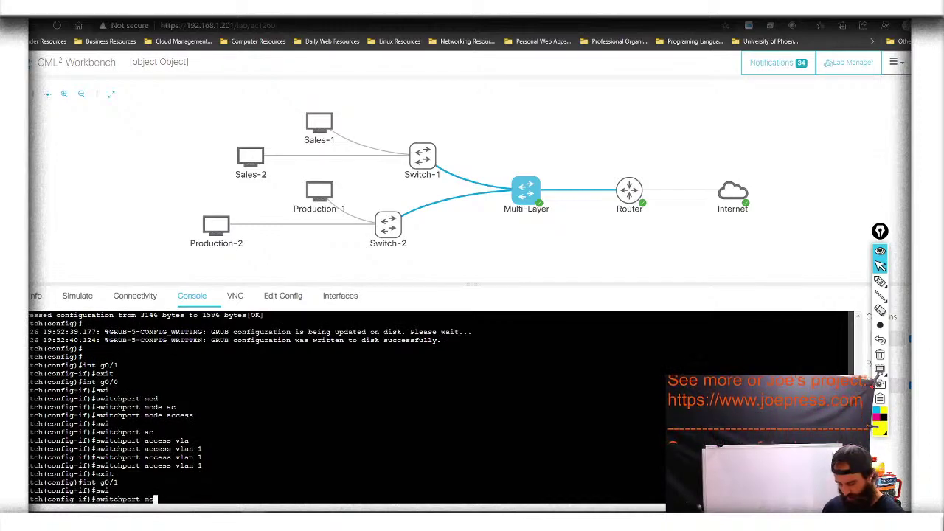
key(Tab)
text(ac)
key(Tab)
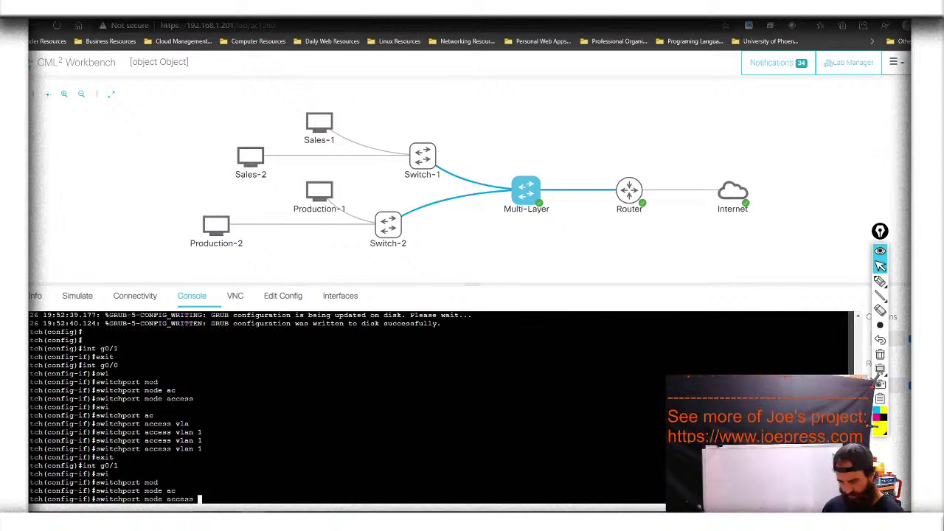
key(Return)
Assign g0/1 to access VLAN 10 and exit the interface
text(swi)
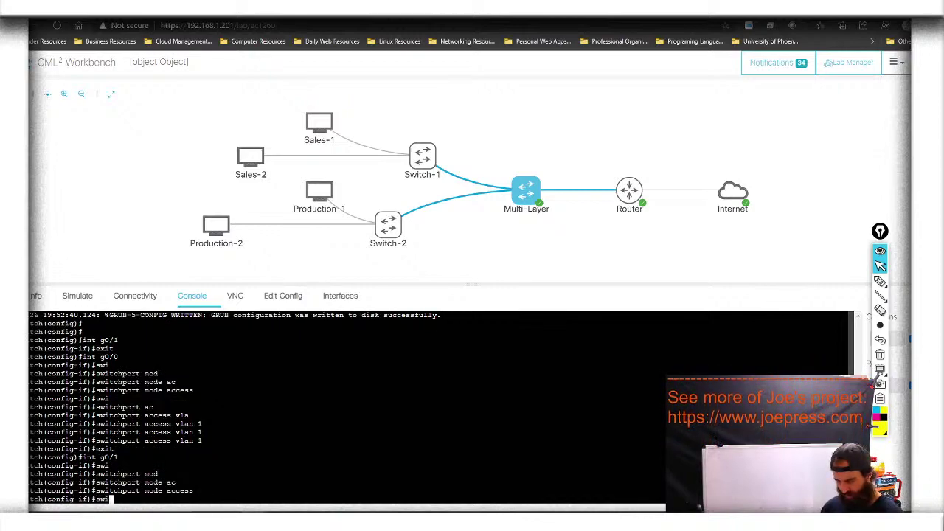
key(Tab)
text(ac)
key(Tab)
text(vlan 10)
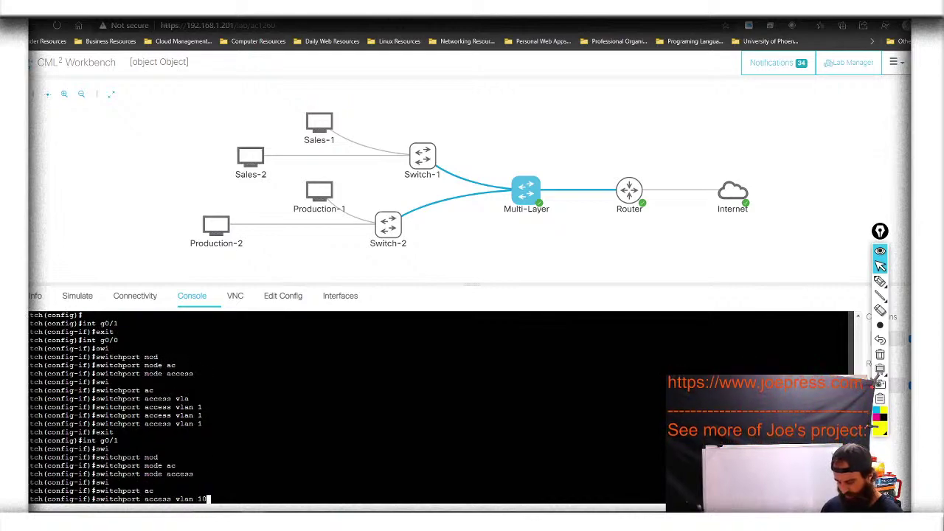
key(Return)
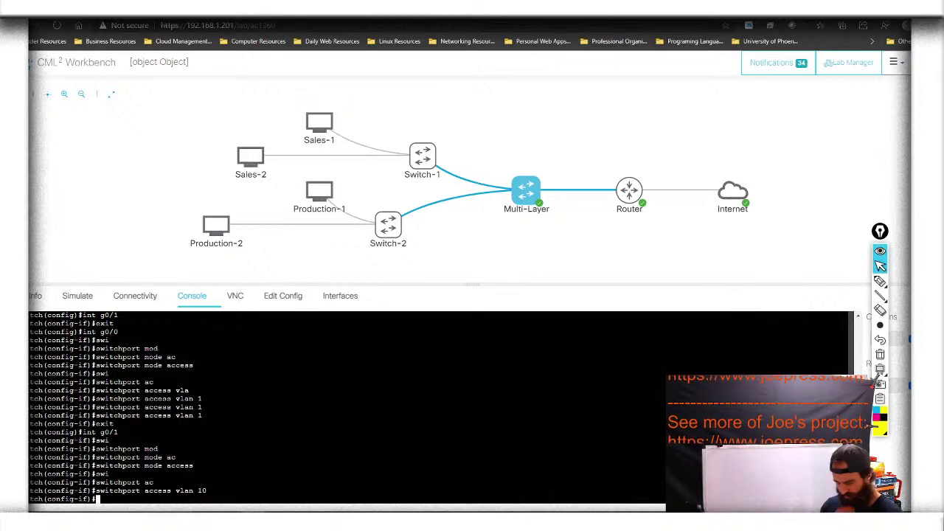
text(exit)
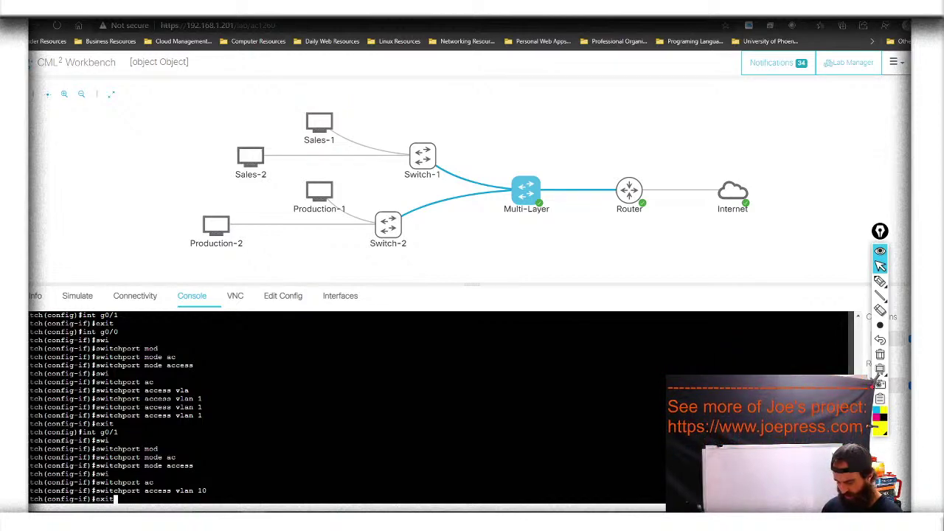
key(Return)
Set interface g0/2 to switchport mode access
text(int g0/2)
key(Return)
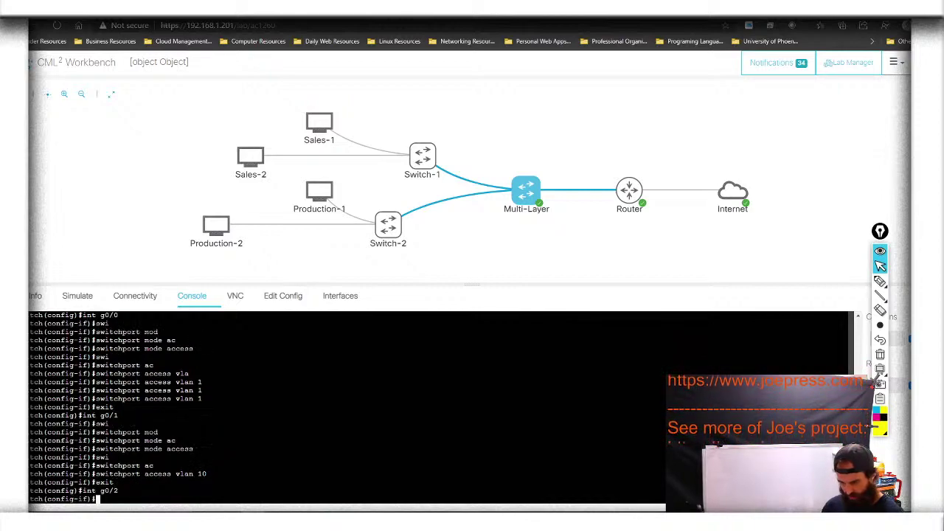
text(swi)
key(Tab)
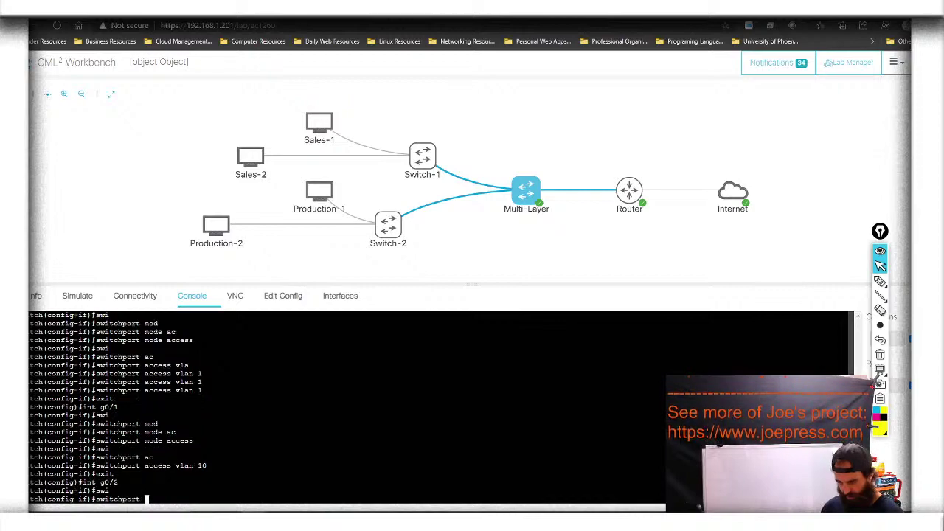
text(mode)
key(Tab)
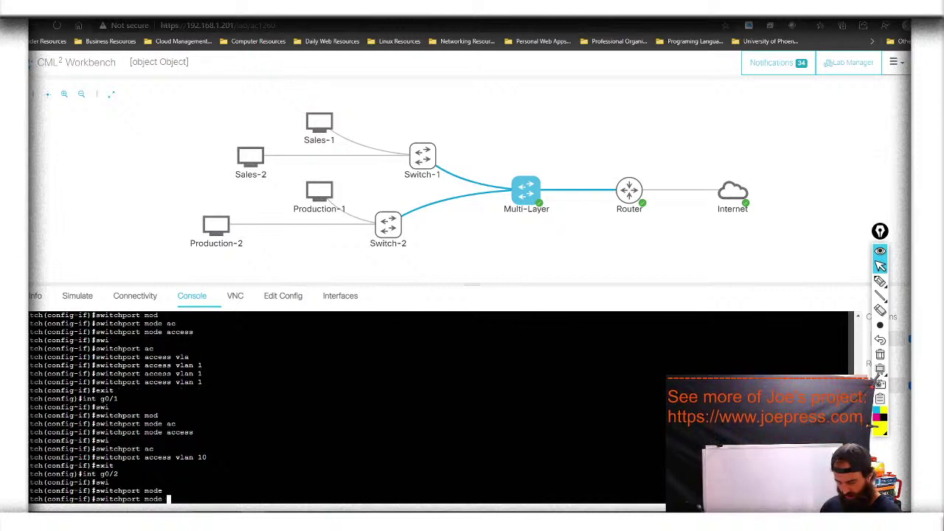
text(a)
key(Tab)
text(mode a)
key(Tab)
key(Return)
Assign g0/2 to access VLAN 20 and exit the interface
text(swi)
key(Tab)
text(ac)
key(Tab)
text(vlan)
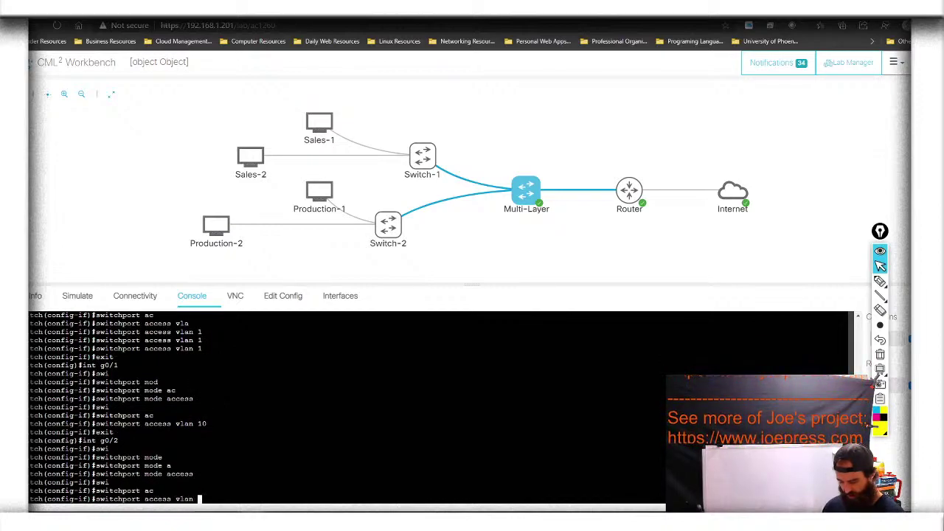
text( 20)
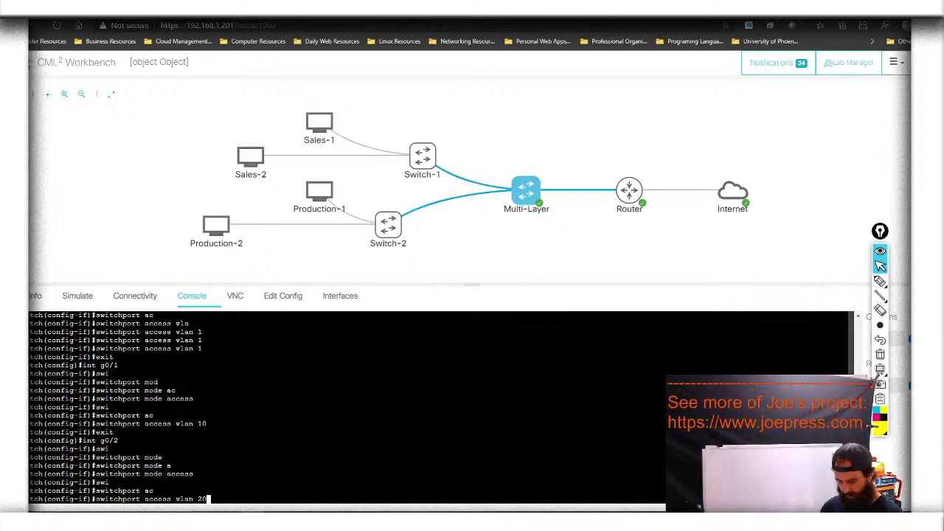
key(Tab)
key(Tab)
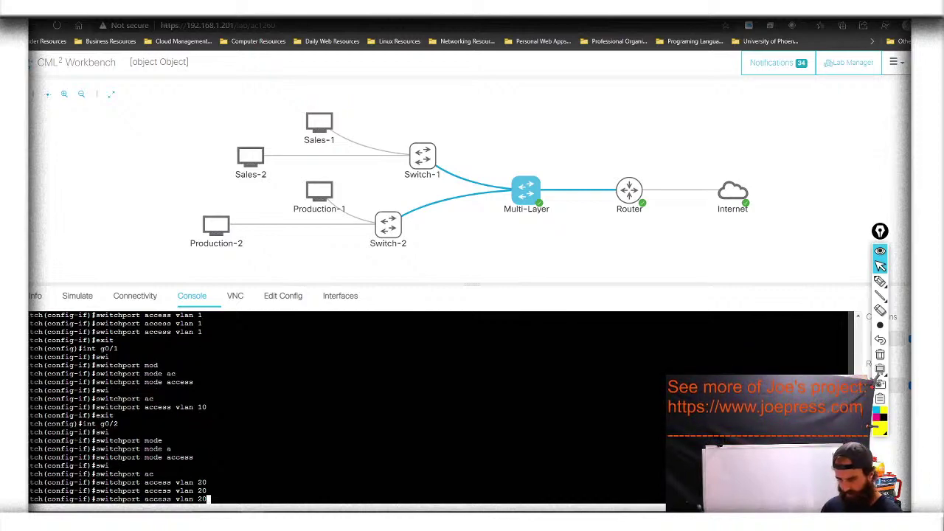
key(Return)
text(exit)
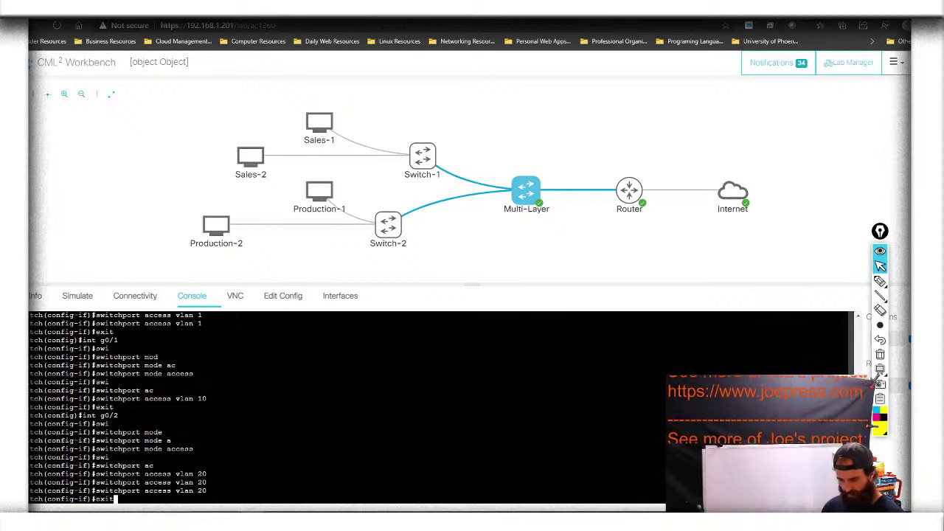
key(Return)
Save the running configuration with 'do wr'
text(do)
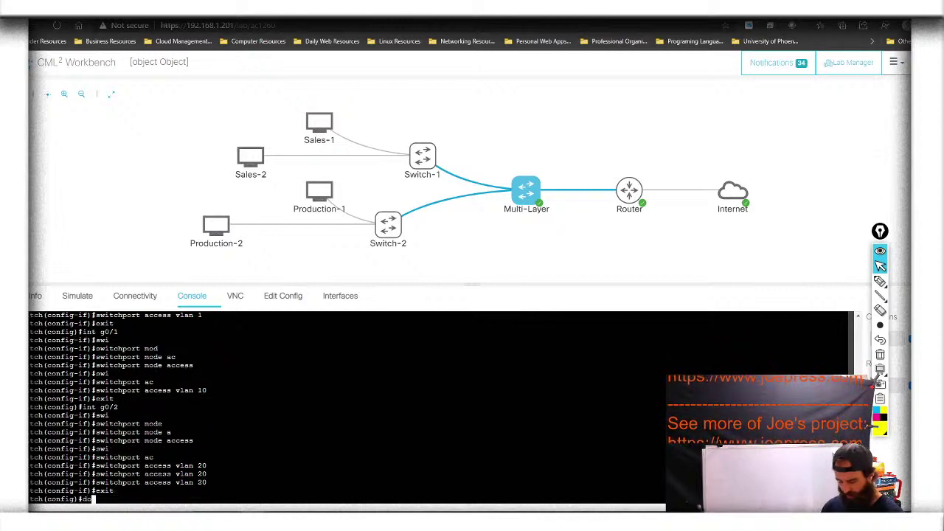
text( wr)
key(Return)
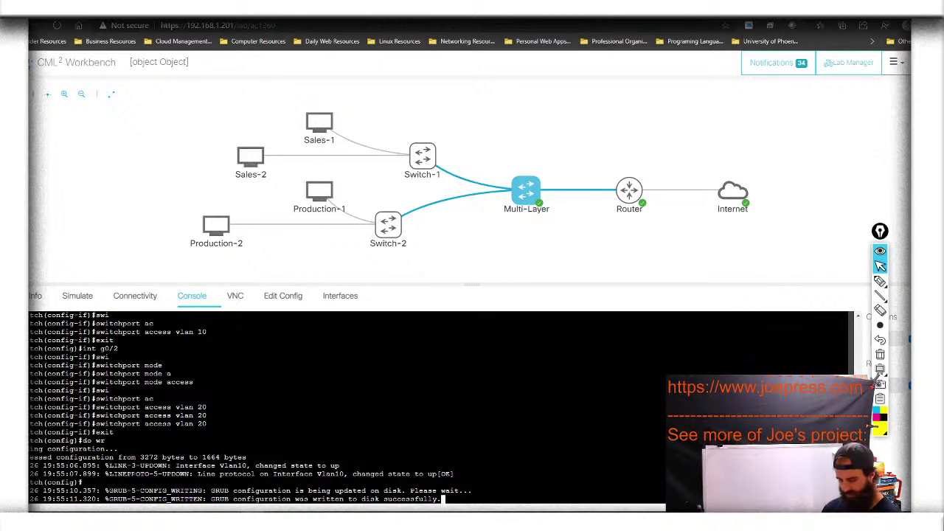
key(Return)
key(Return)
Create interface Loopback0 and assign it 2.2.2.2 255.255.255.255
text(int )
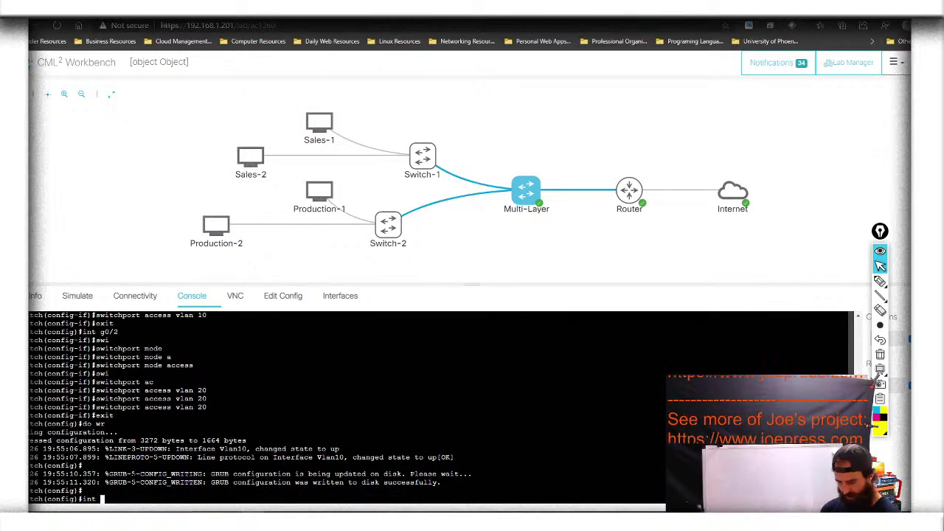
text(lo)
key(Tab)
text(0)
key(Return)
text(ip)
key(Tab)
text(add)
key(Tab)
key(Tab)
key(Tab)
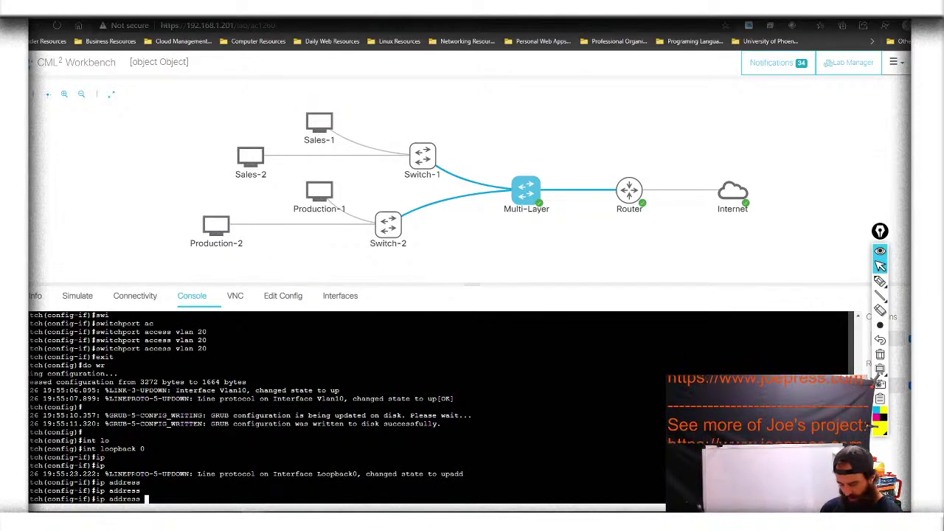
text(2.2.2.2)
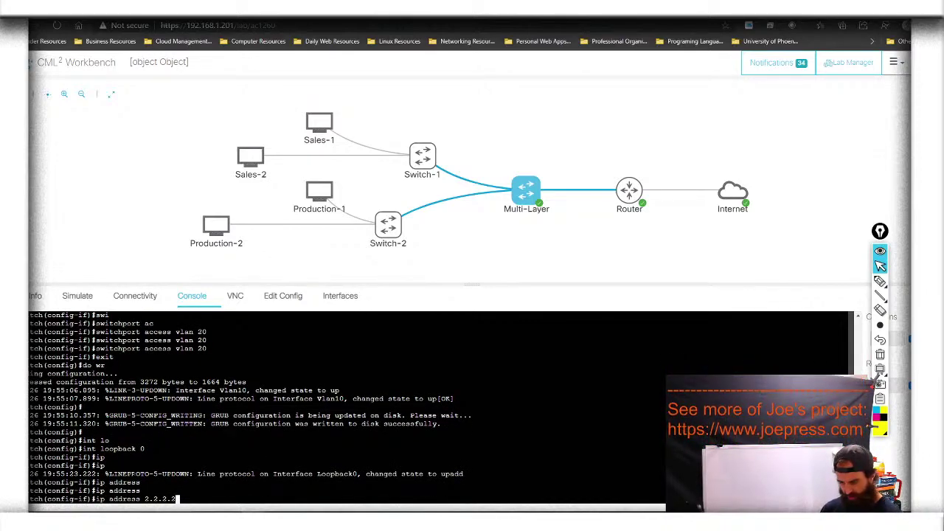
text( 255)
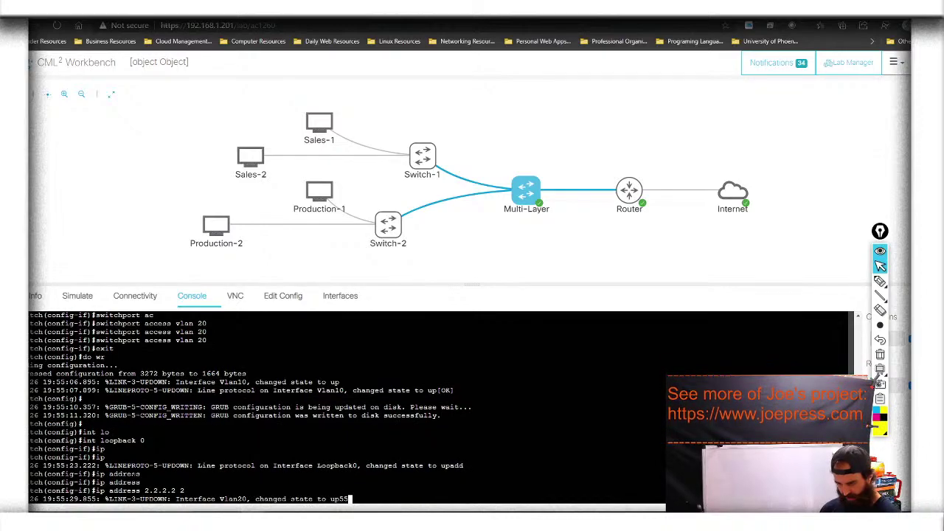
key(Tab)
key(Tab)
text(.255.255.255)
key(Return)
Re-apply the loopback address command and return to global configuration
key(Up)
key(Return)
key(Up)
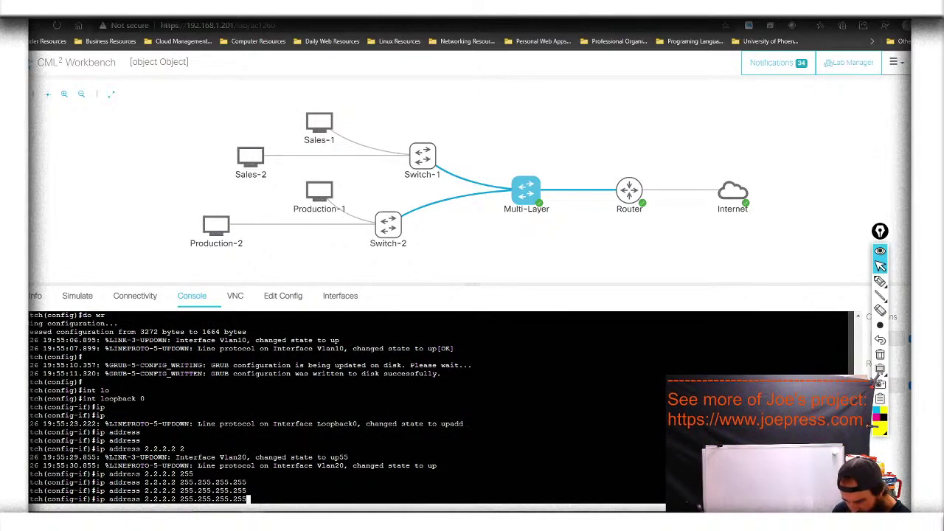
key(Return)
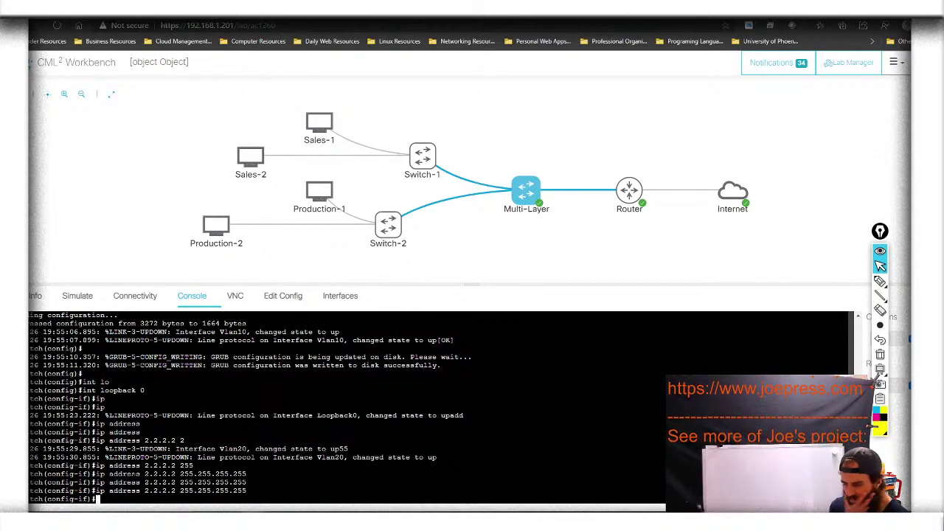
text(exi)
key(Tab)
key(Return)
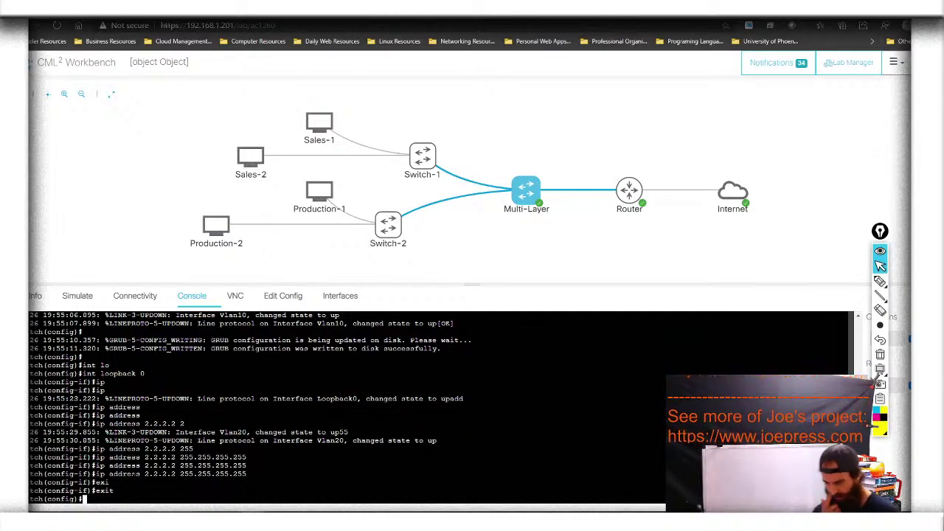
Start OSPF process 1 with 'router ospf 1' after correcting a mistyped route command
text(rou)
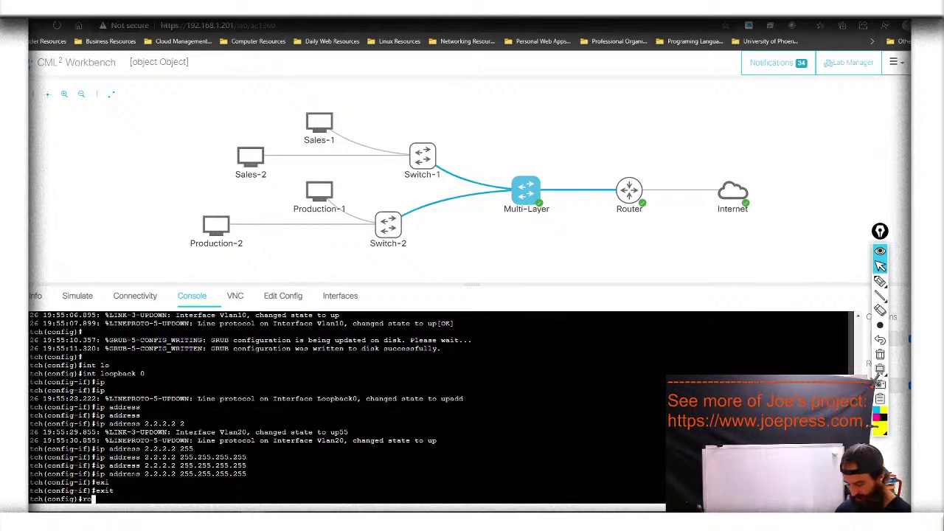
key(Tab)
text(te os)
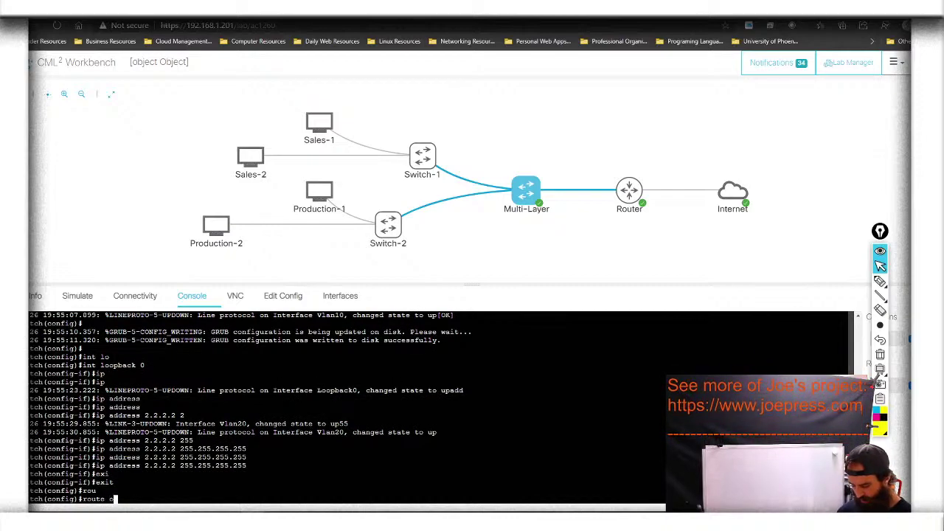
key(Return)
key(Return)
key(Return)
key(BackSpace)
key(BackSpace)
key(BackSpace)
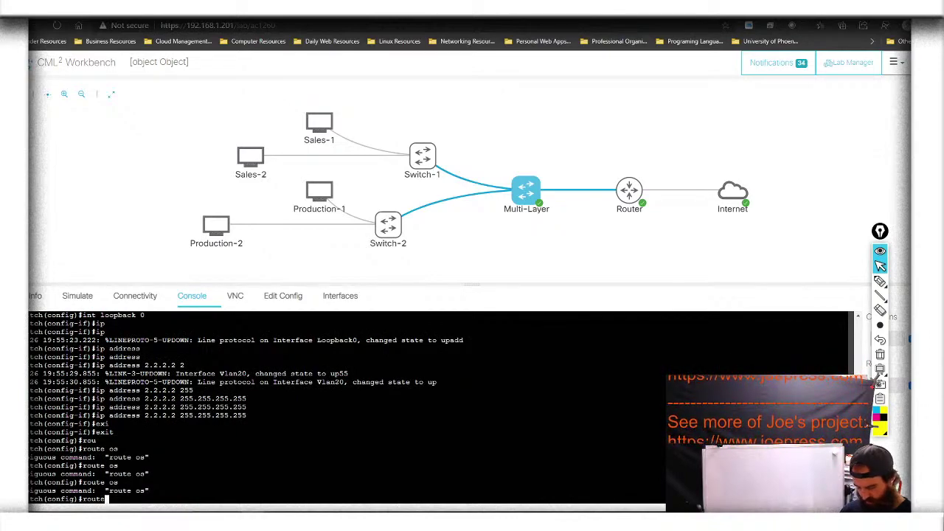
key(Tab)
text(r)
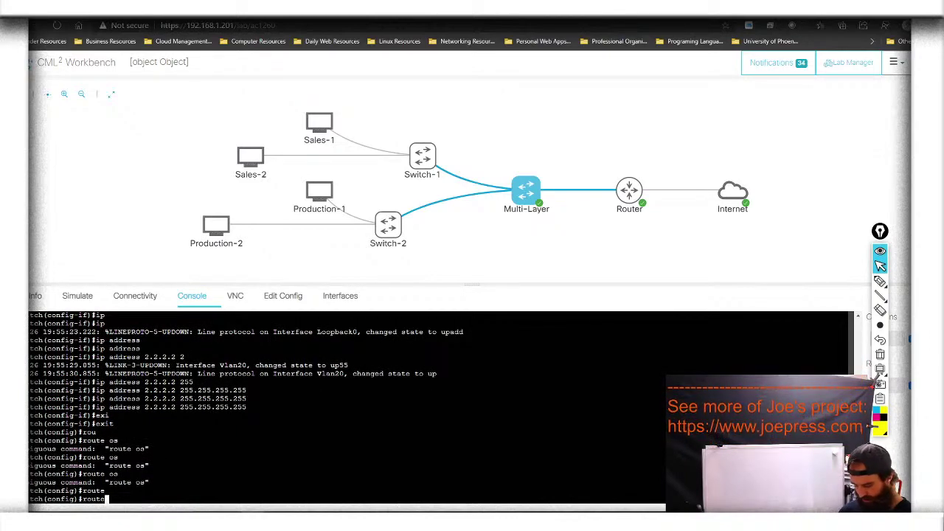
key(Tab)
text(os)
key(Tab)
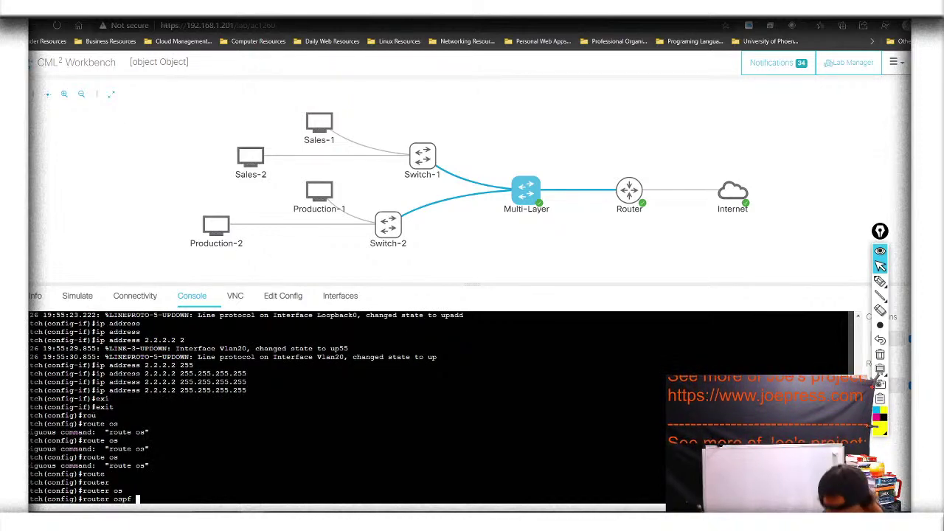
text(1)
key(Return)
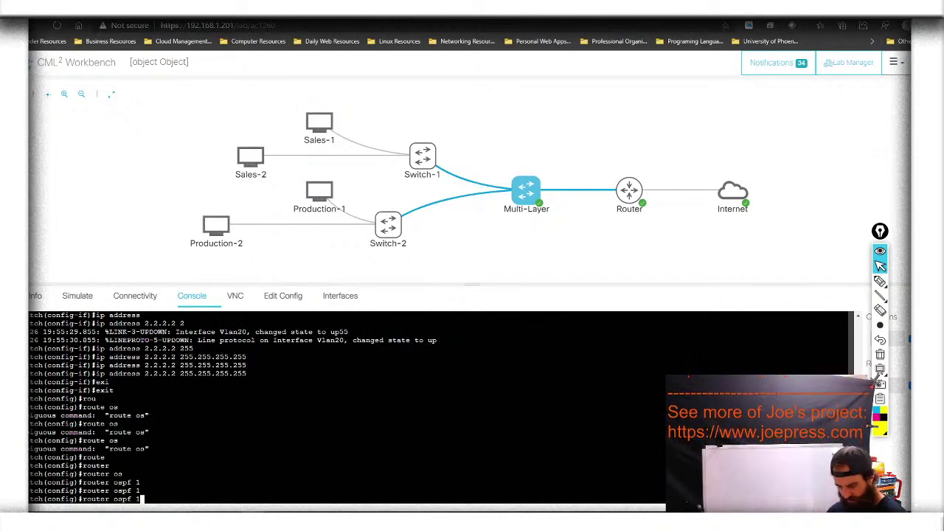
key(Return)
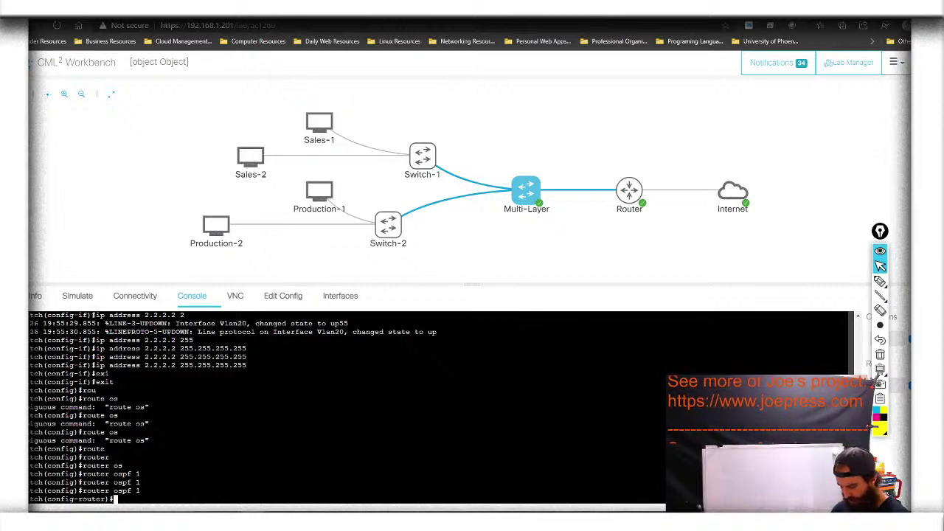
Advertise 0.0.0.0 255.255.255.255 into area 0 until neighbor 1.1.1.1 reaches FULL
text(net)
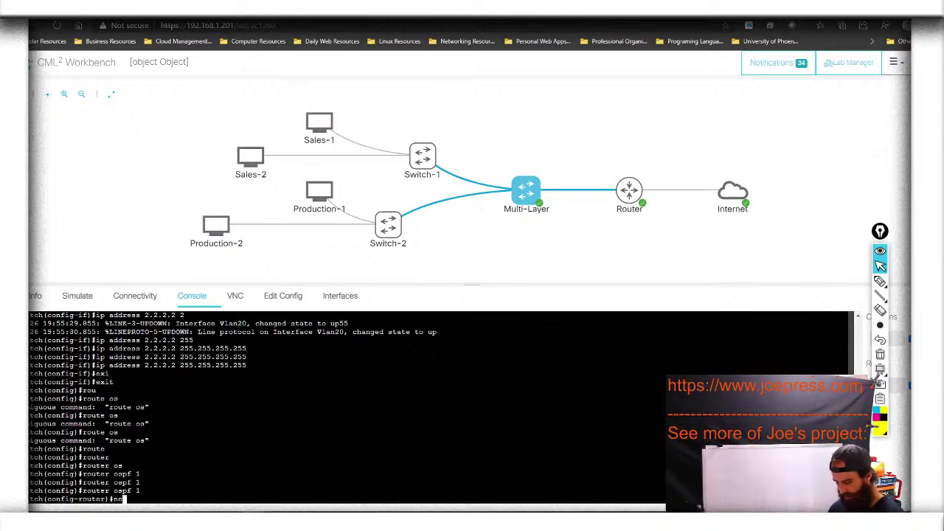
key(Tab)
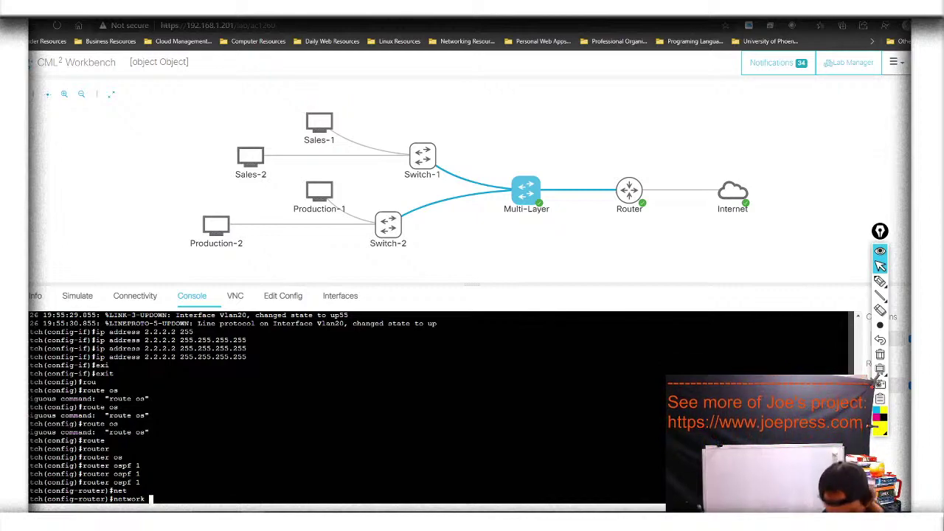
text(0.)
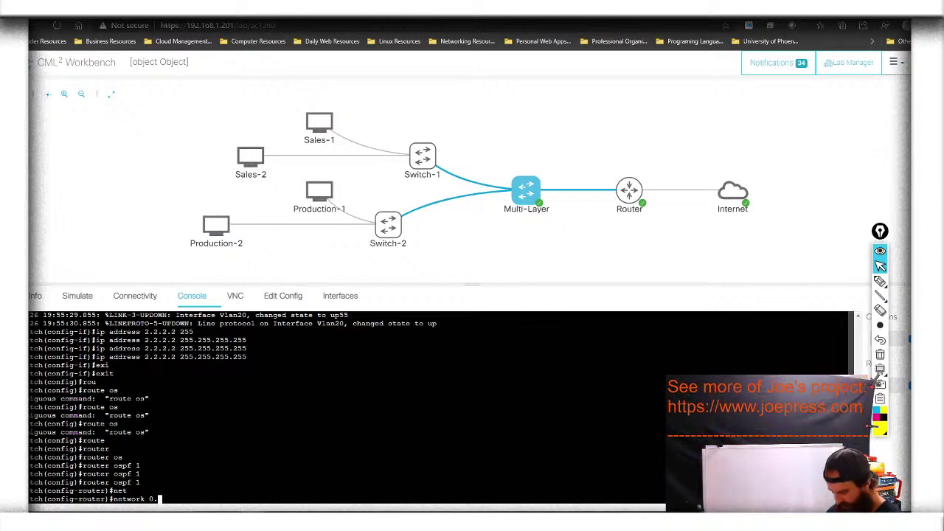
text(0.0.0)
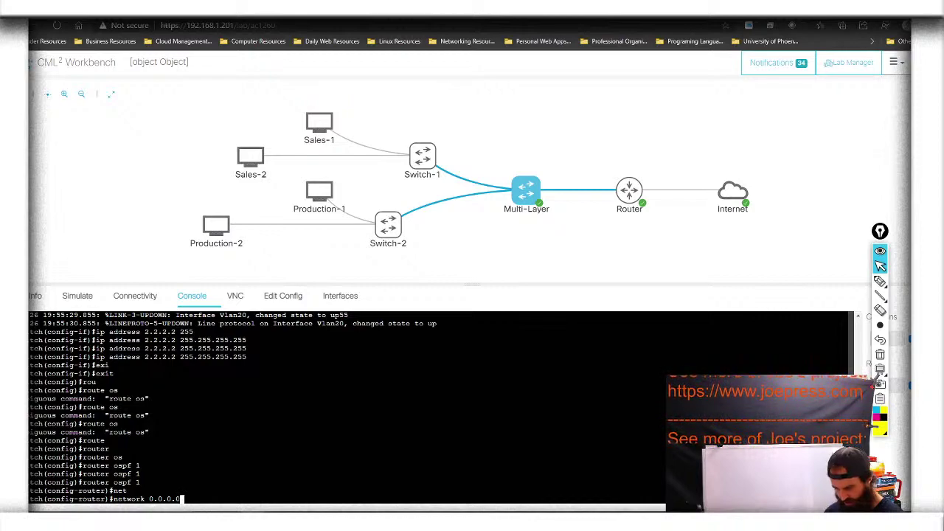
text( 255)
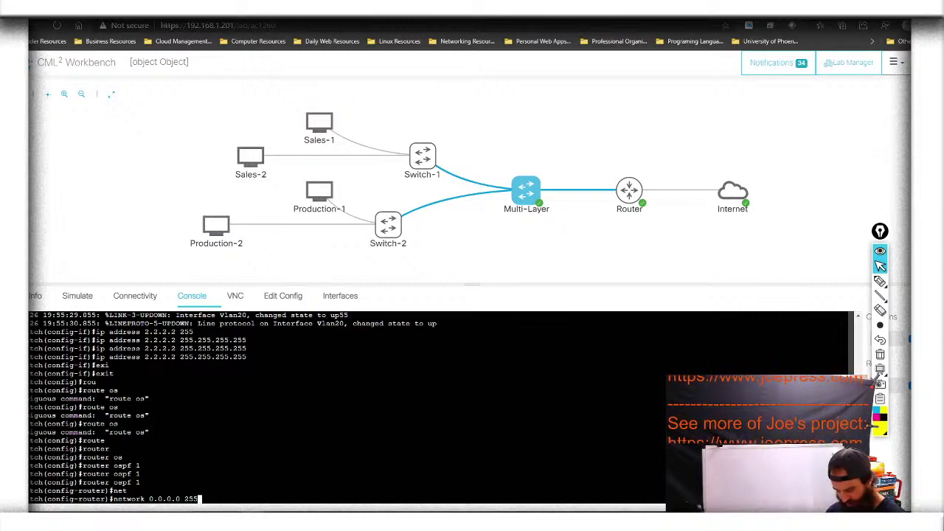
text(.255.25)
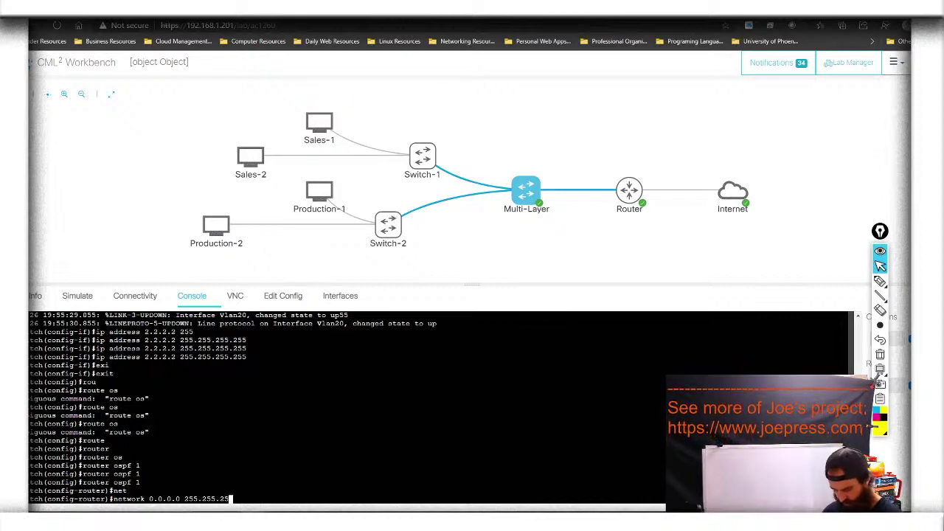
text(5.255)
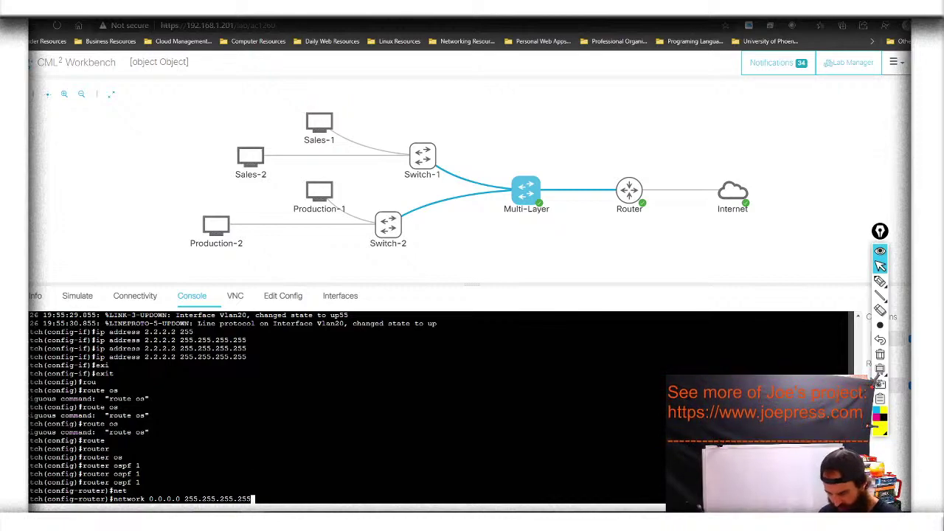
text( ar)
key(Tab)
text(0)
key(Return)
key(Up)
key(Return)
key(Up)
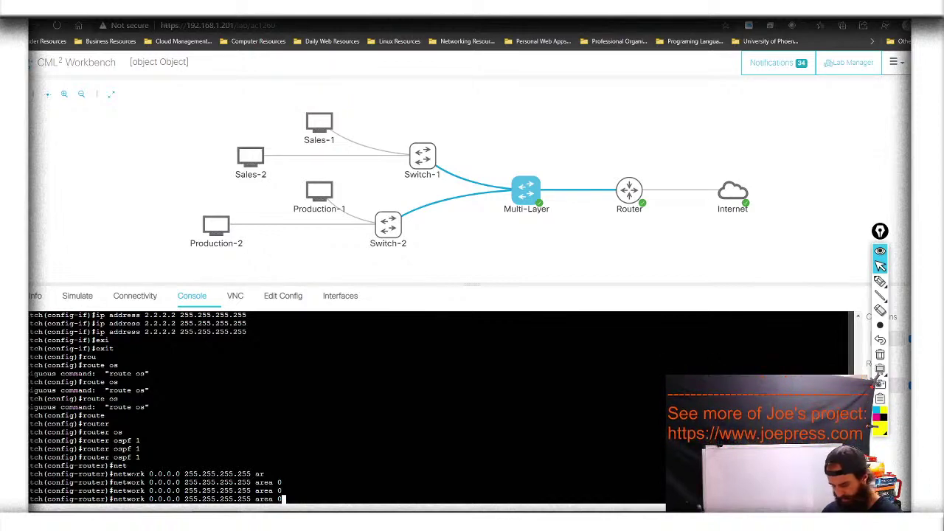
key(Return)
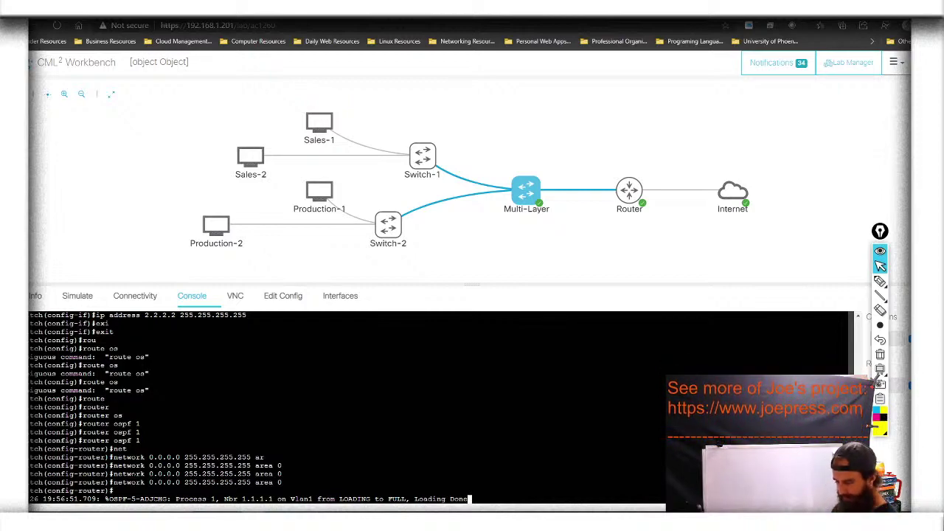
key(Return)
key(Return)
key(Return)
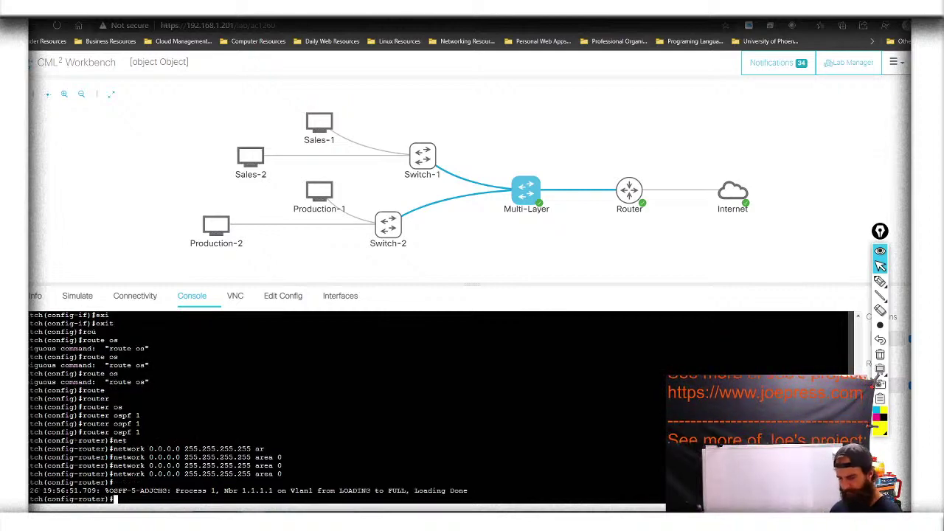
Run 'do show ip route' on the Multi-Layer switch to see the OSPF route to 192.168.255.0/24 via 10.0.1.1
text(exi)
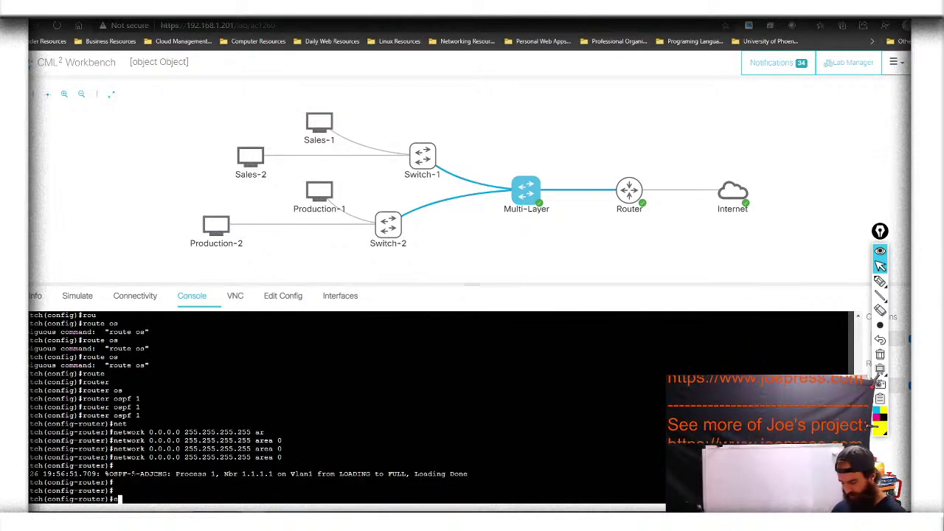
key(BackSpace)
key(BackSpace)
key(BackSpace)
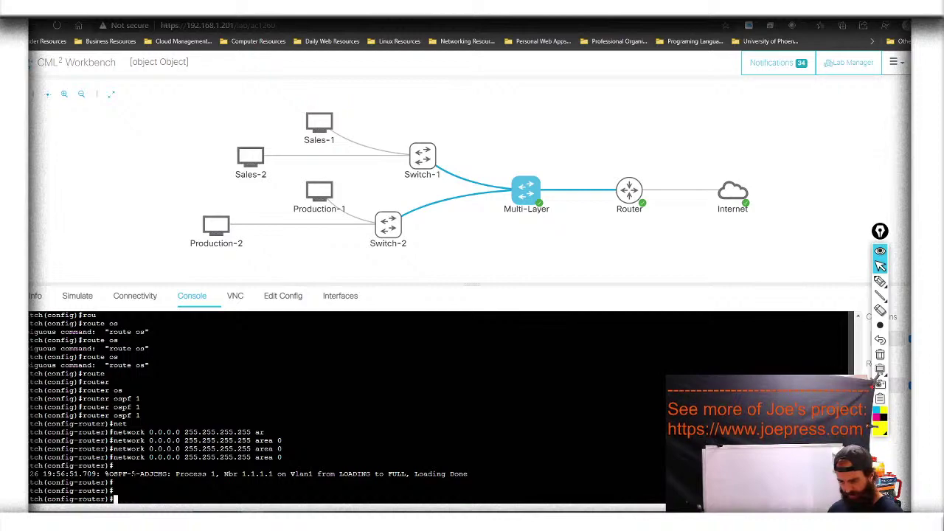
text(do show)
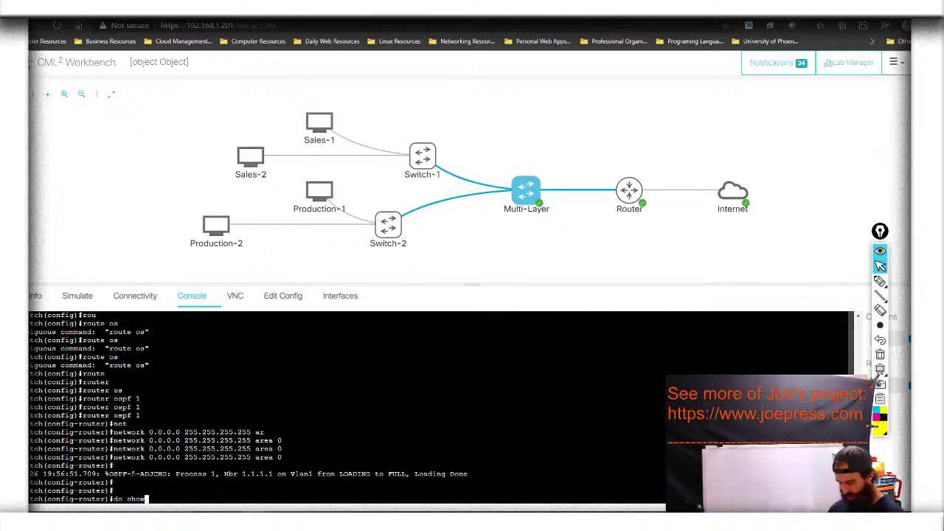
text( ip route)
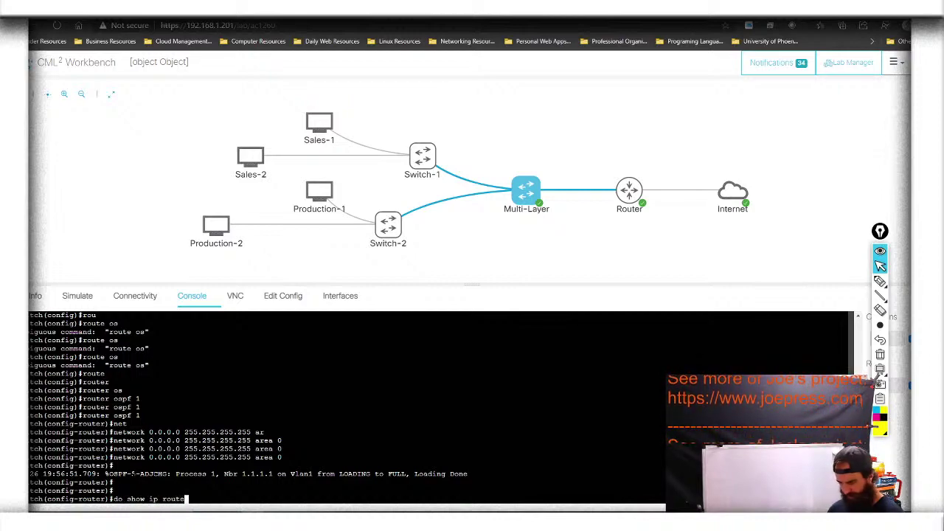
key(Return)
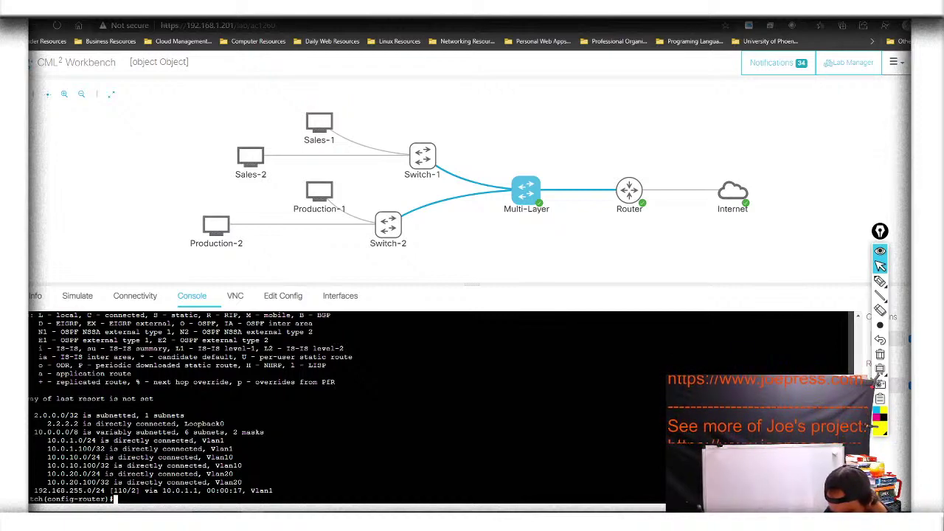
Open the Router's console and enter privileged mode with en and its password
click(629, 190)
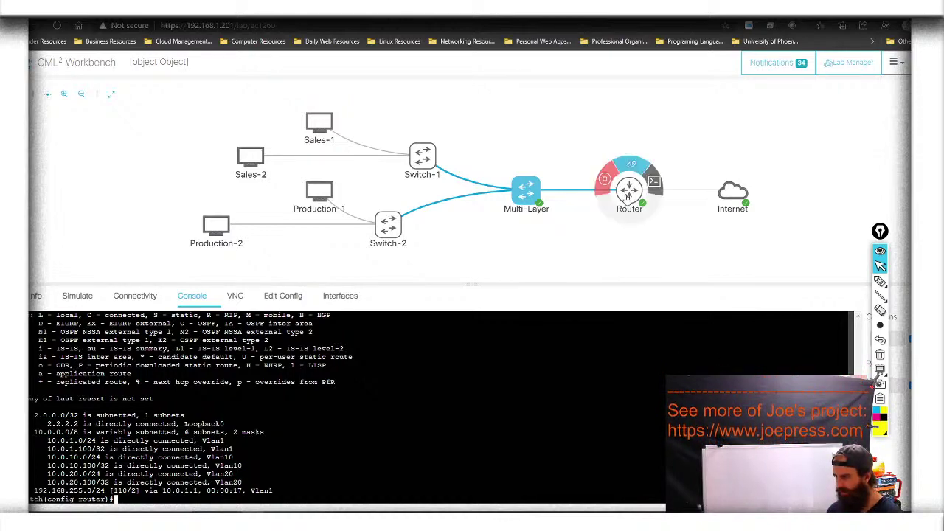
click(654, 183)
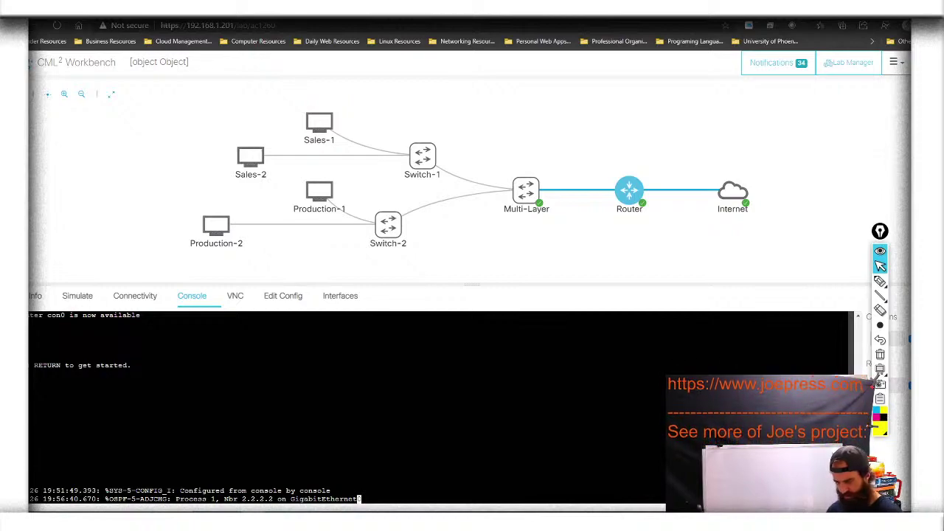
key(Return)
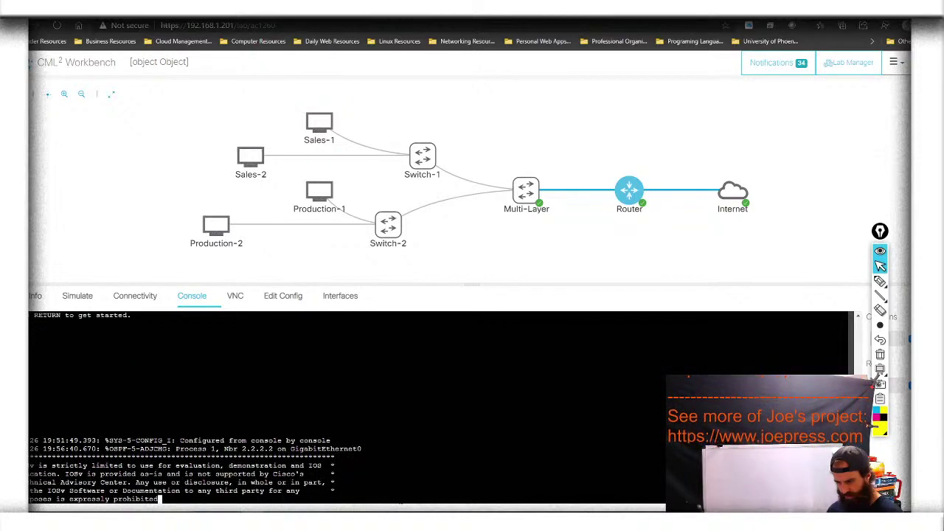
text(en)
key(Return)
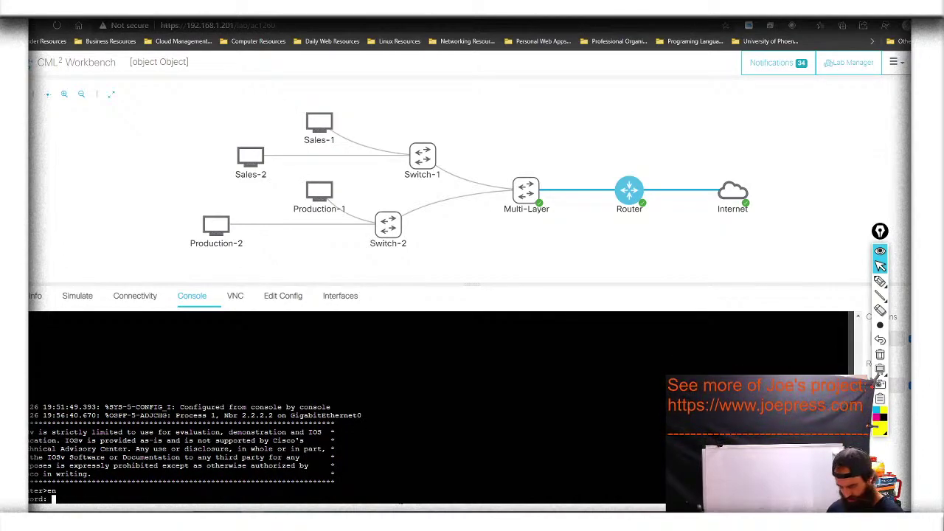
key(Return)
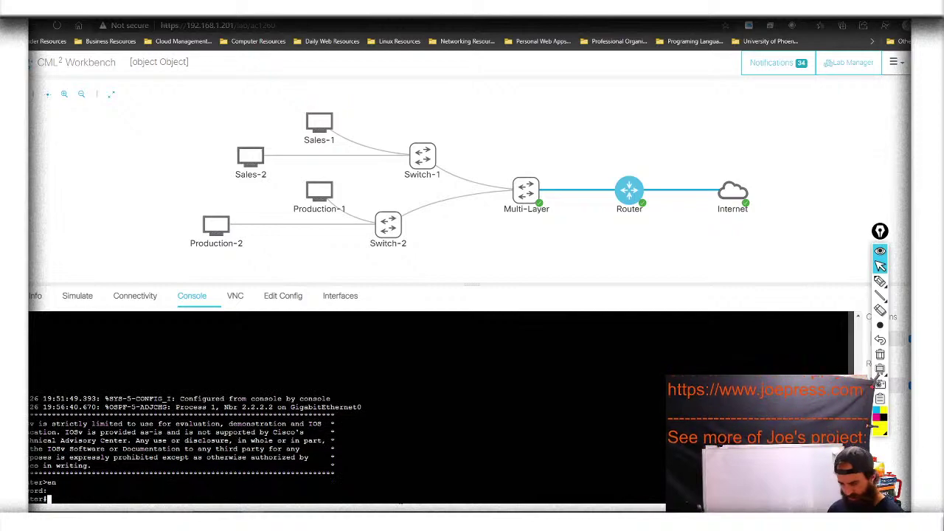
Display the Router's full routing table, showing OSPF routes learned via 10.0.1.100
text(sho)
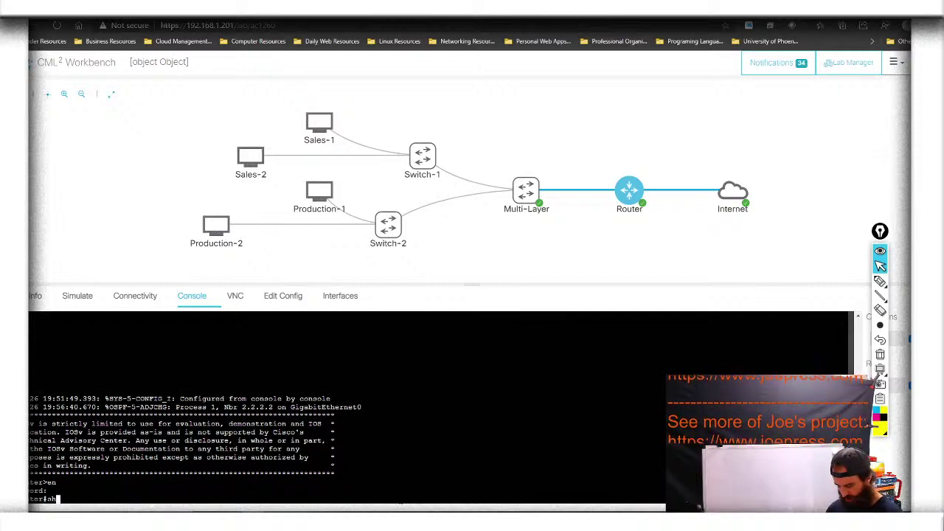
key(Tab)
text(ip ro)
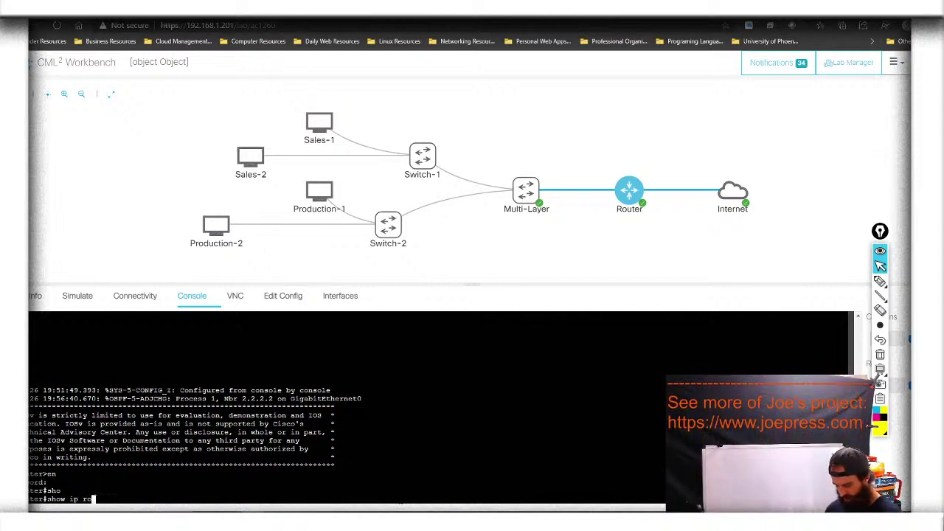
key(Tab)
key(Return)
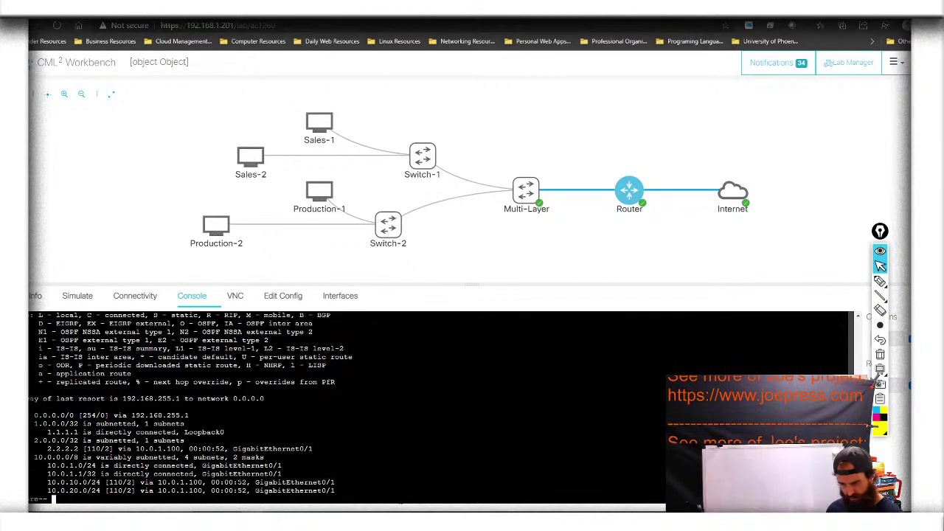
key(space)
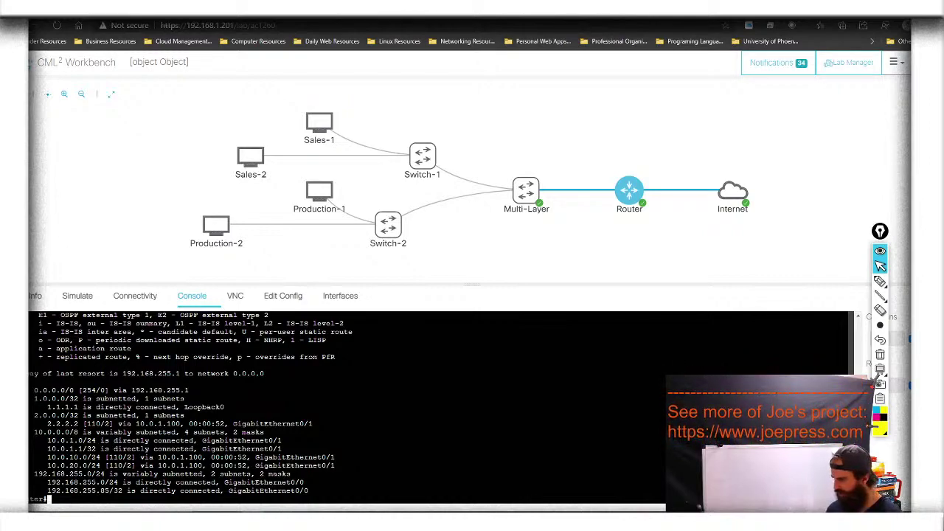
click(880, 280)
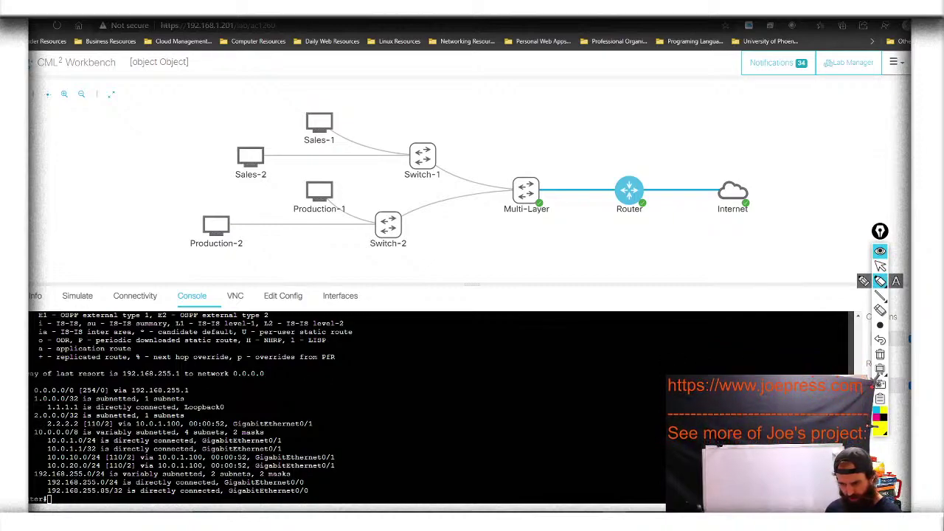
drag(34, 425, 107, 428)
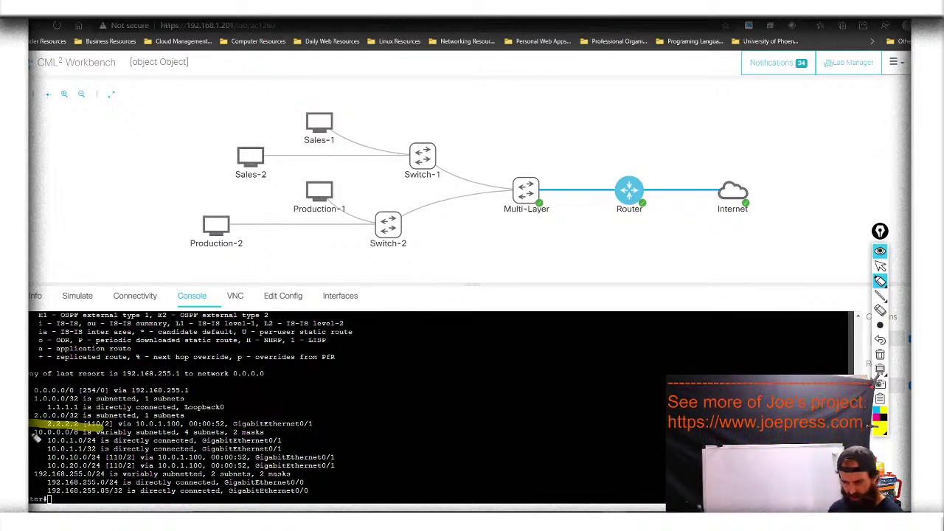
drag(34, 435, 108, 438)
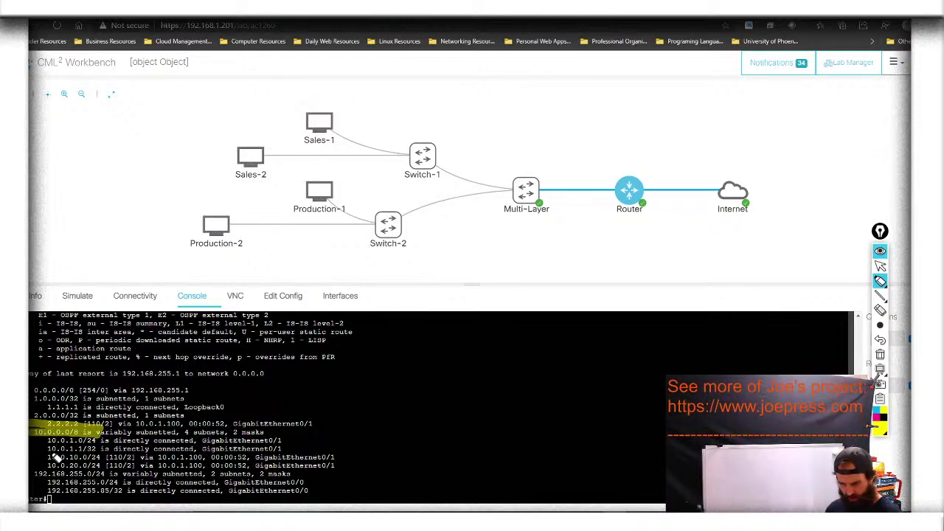
drag(33, 458, 109, 458)
drag(31, 465, 132, 469)
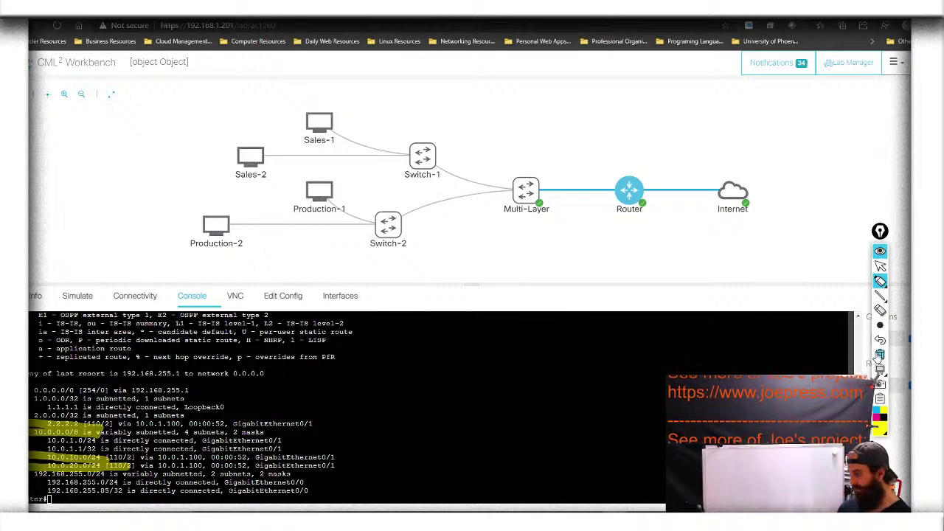
click(879, 355)
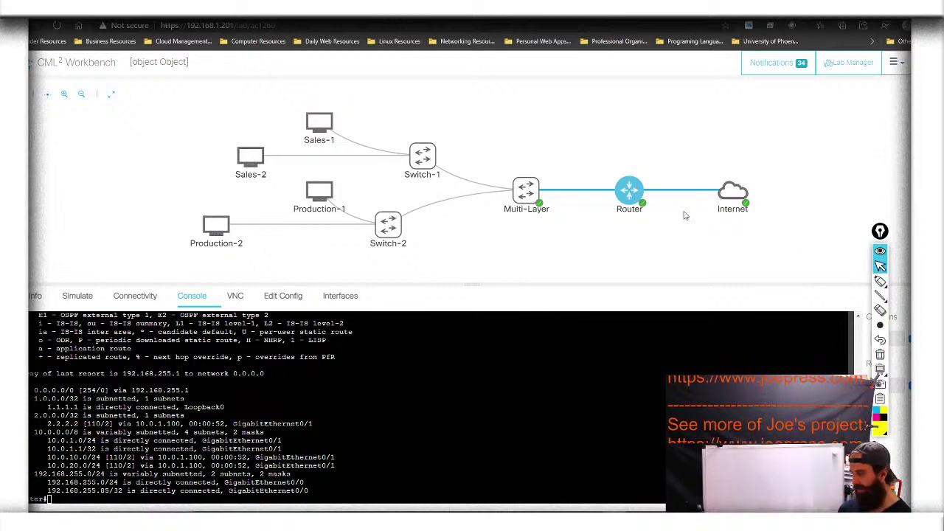
On the Multi-Layer switch, leave OSPF configuration and save the configuration with do wr
click(551, 194)
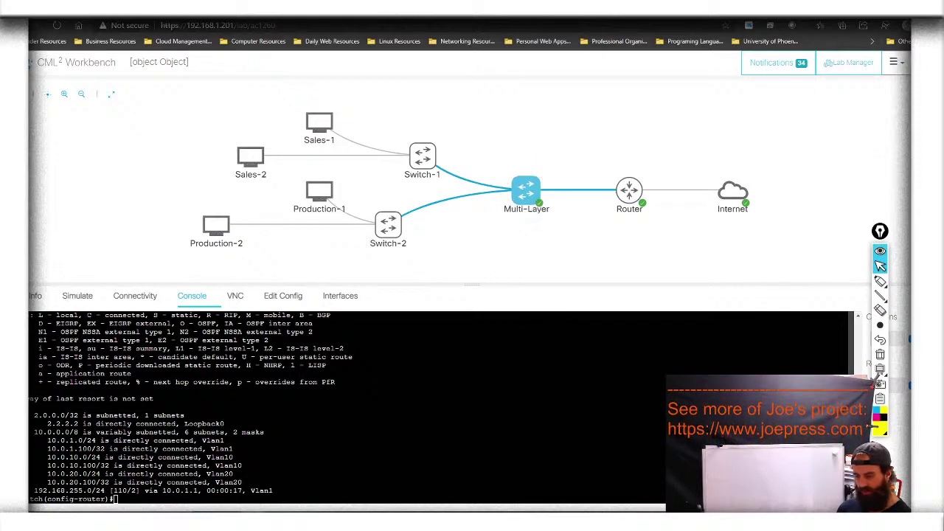
text(exit)
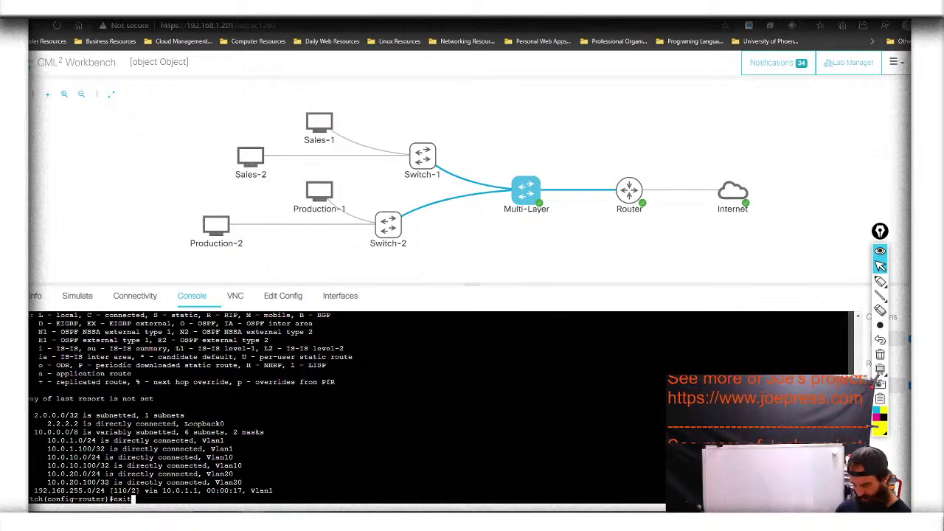
key(Return)
text(do wr)
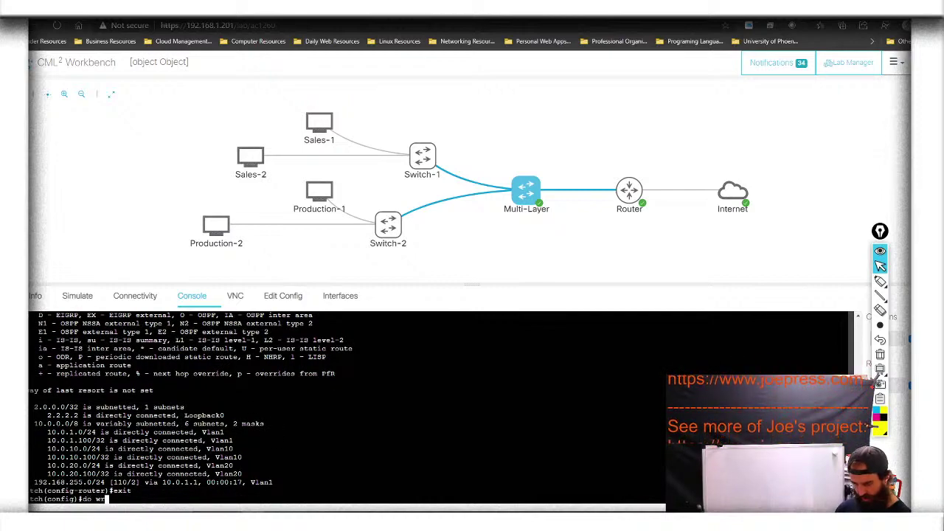
key(Return)
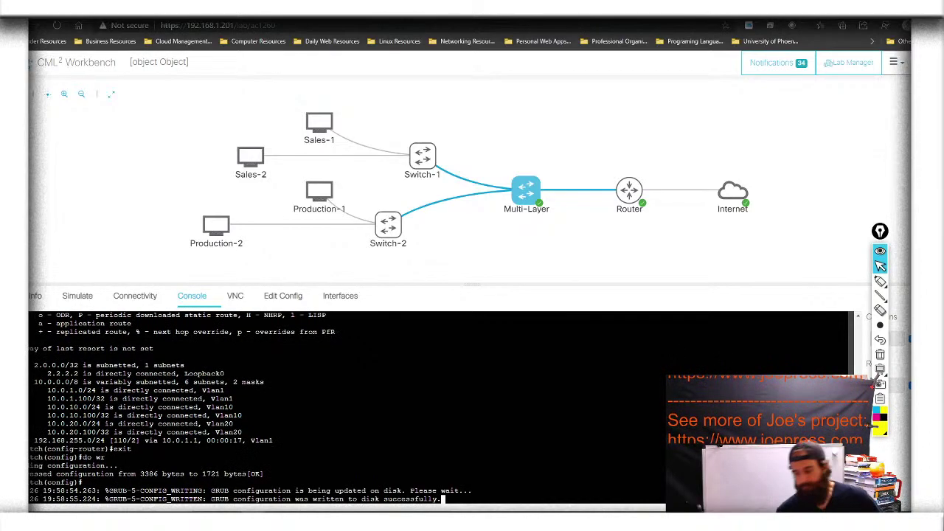
Ping 8.8.8.8 from the switch, which fails with 0/5 replies
key(Return)
key(Return)
key(Return)
key(Return)
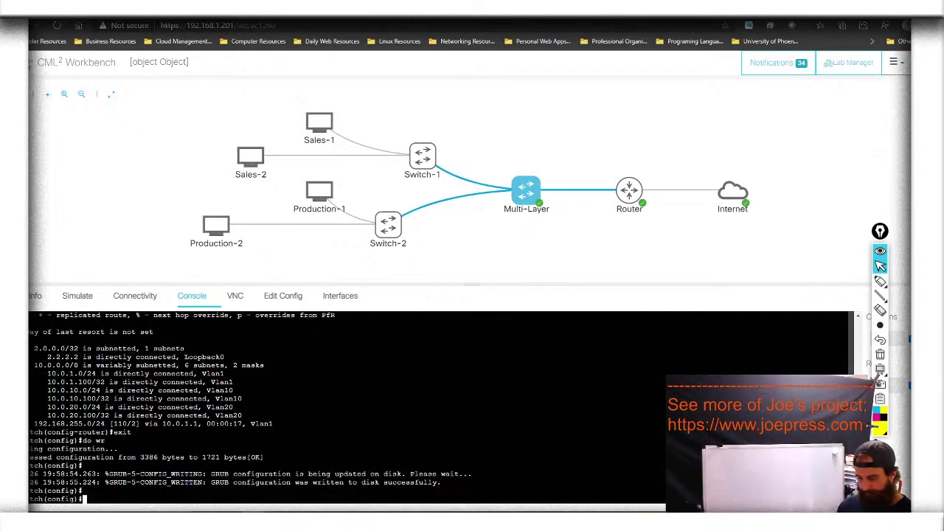
text(do)
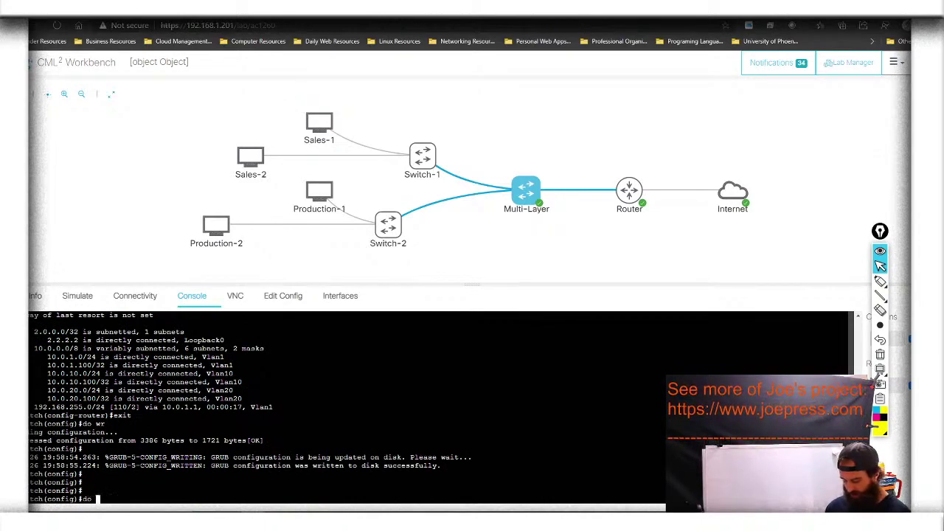
text( ping )
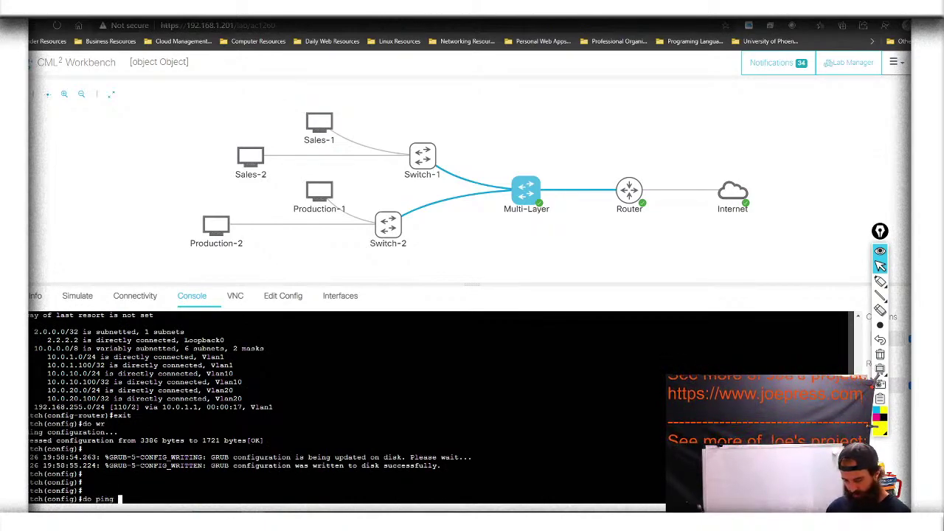
text(8.8.8.8)
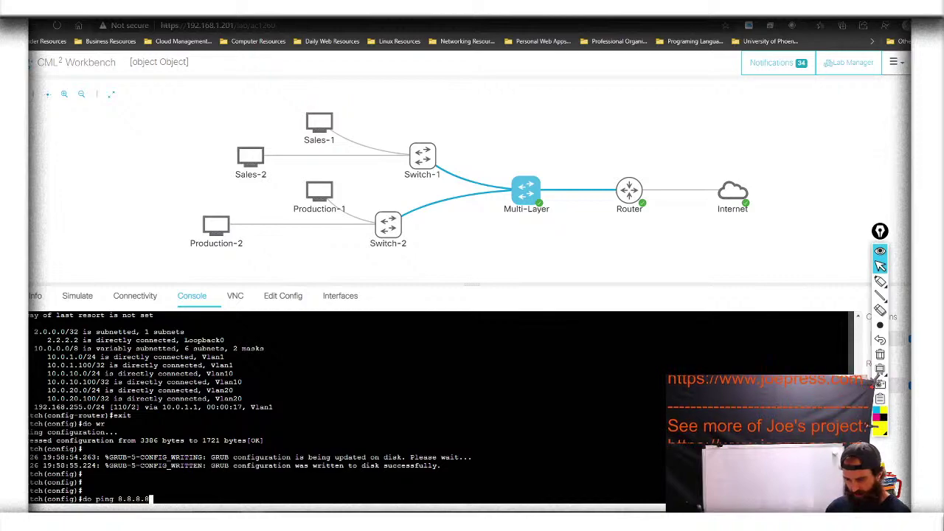
key(Return)
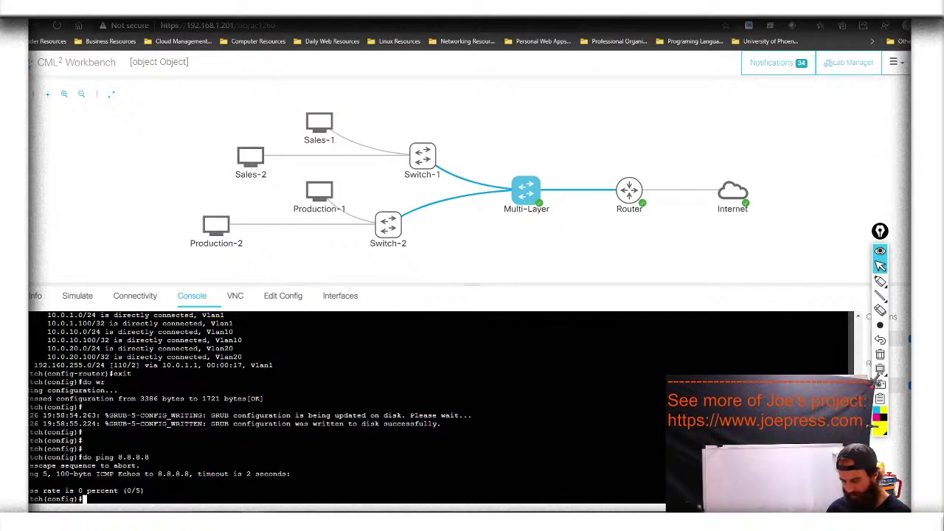
scroll(346, 406, up, 10)
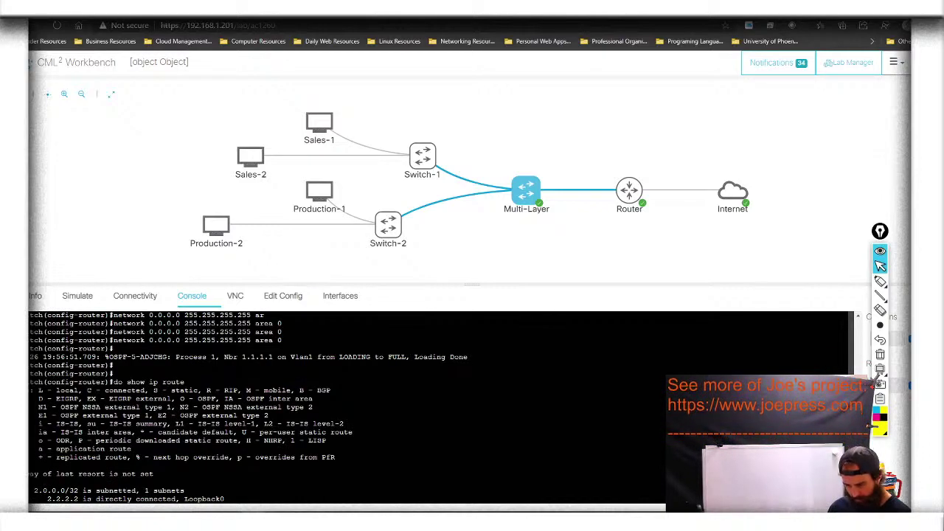
scroll(347, 405, down, 10)
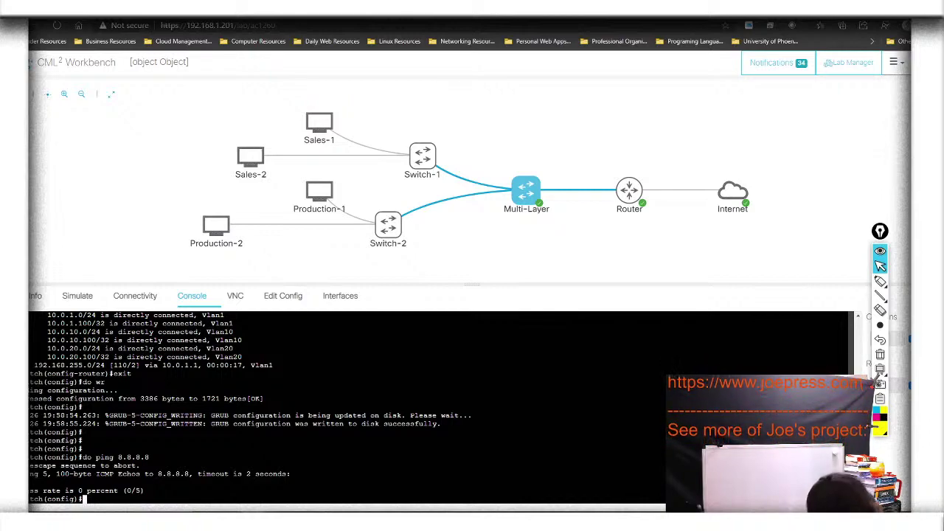
Add default route 0.0.0.0 0.0.0.0 via 10.0.1.1 and verify it in the switch's routing table
text(ip ro)
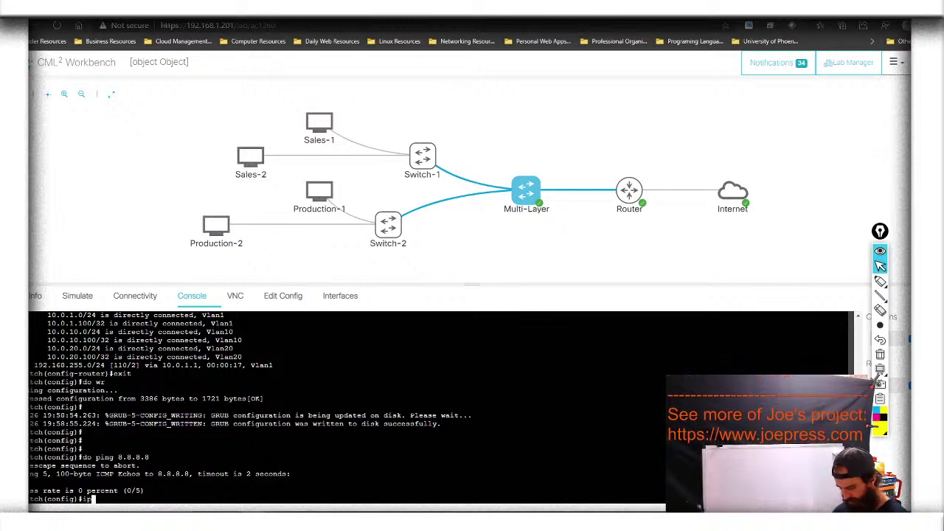
key(Tab)
text(ut)
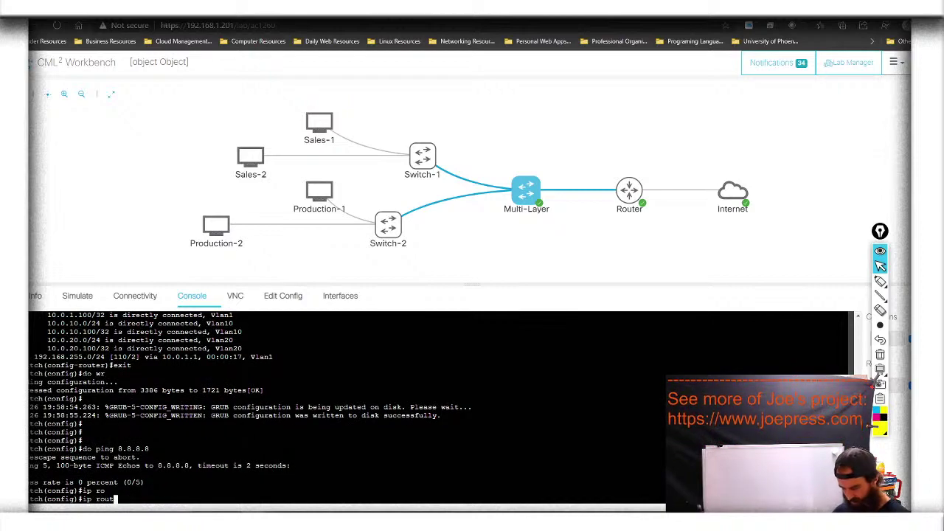
text(e)
key(Tab)
text(0.0.0.0)
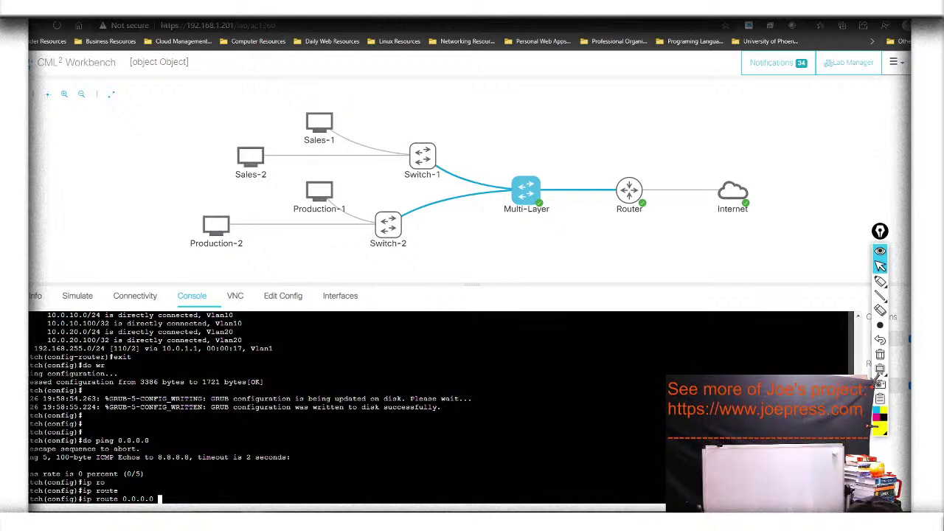
text(0.0.0.0)
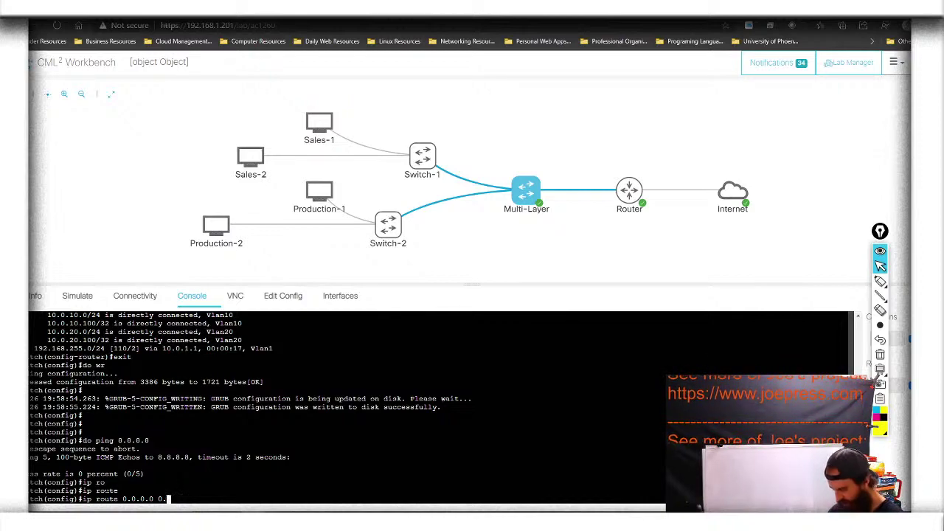
text( 10.0.1.1)
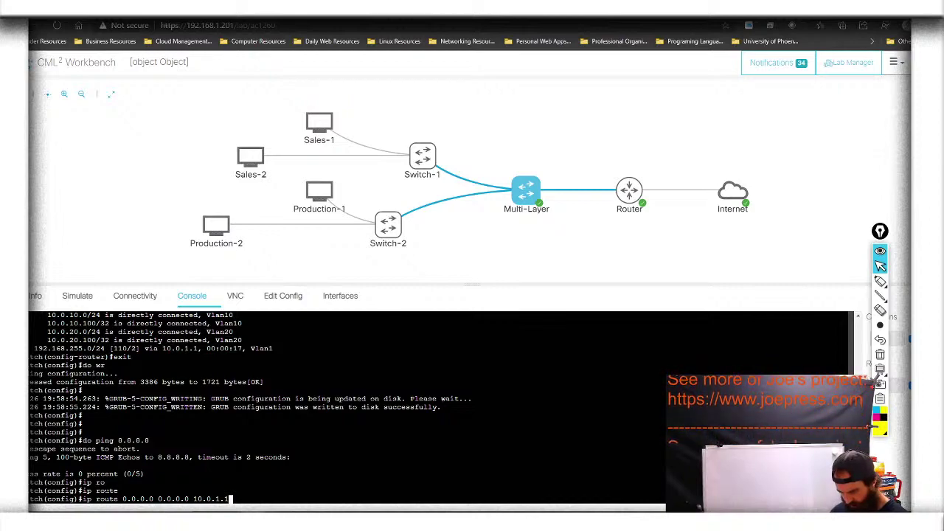
key(Return)
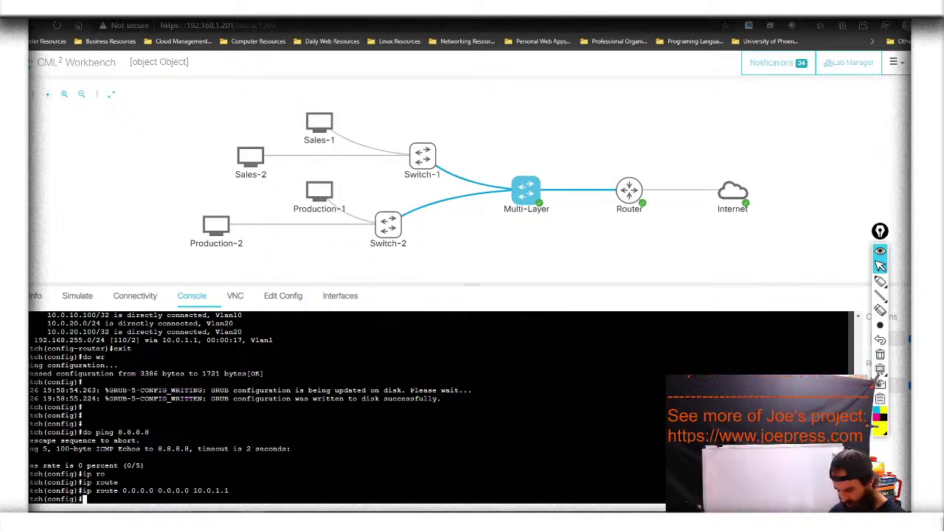
text(do s)
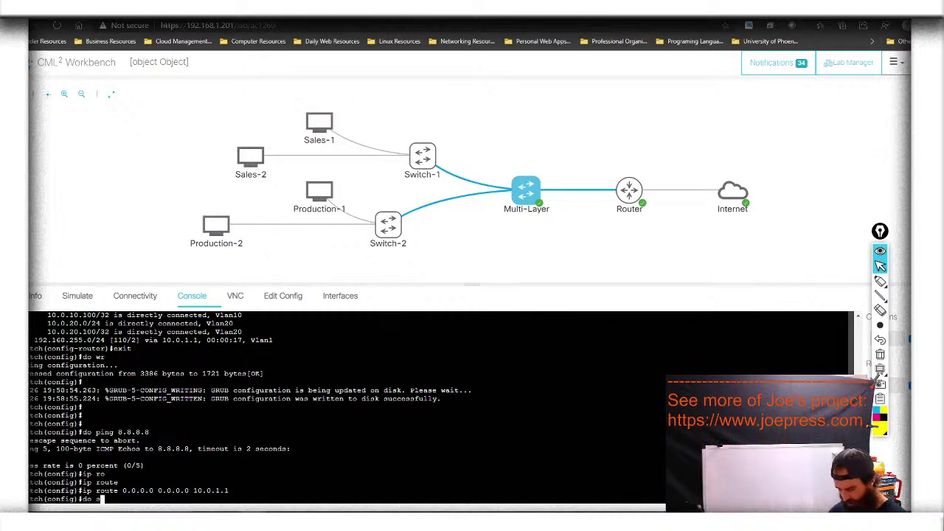
text(how i)
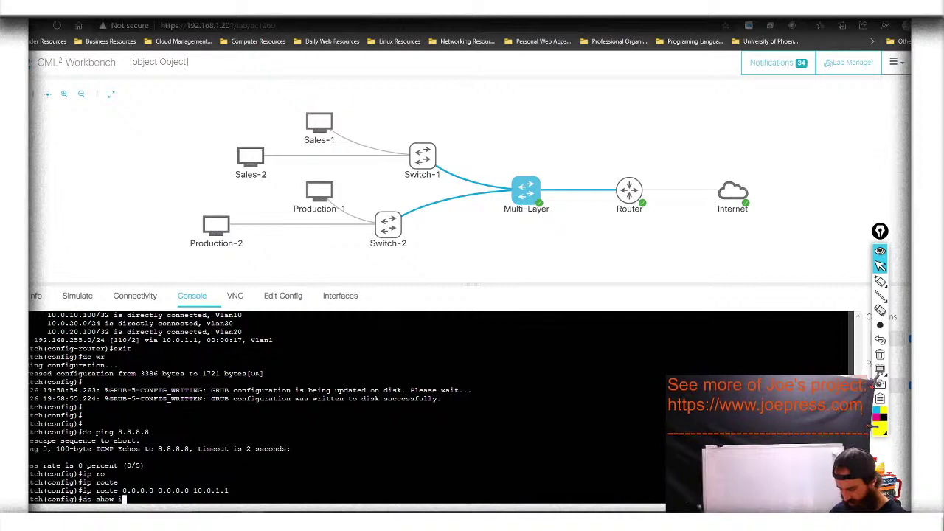
text(p route)
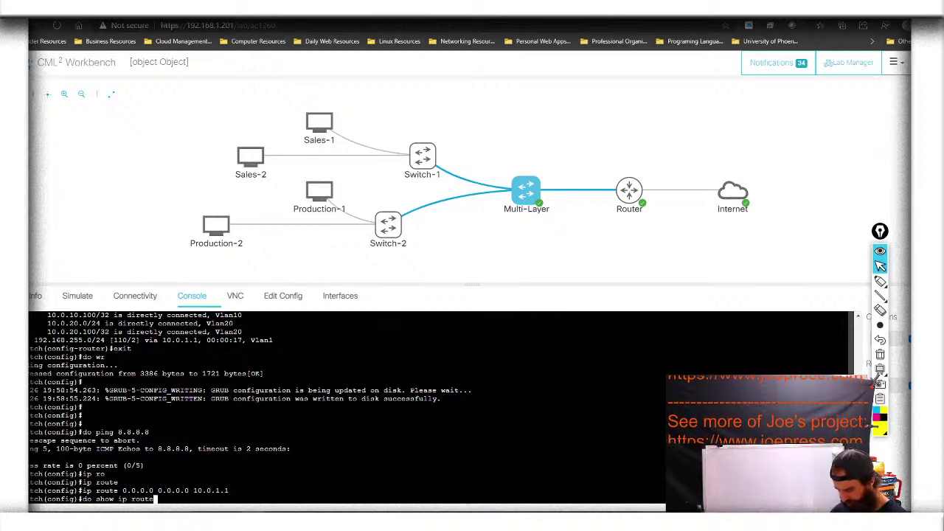
key(Return)
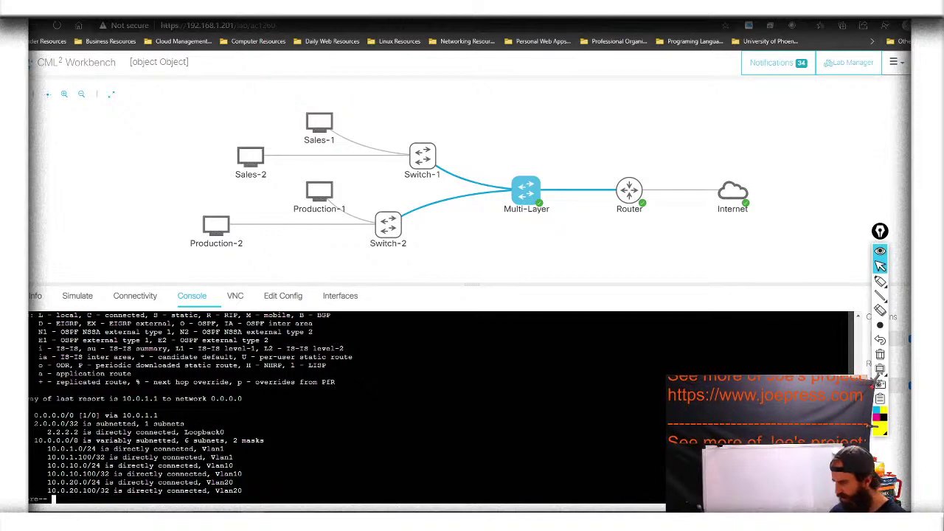
mouse_move(880, 281)
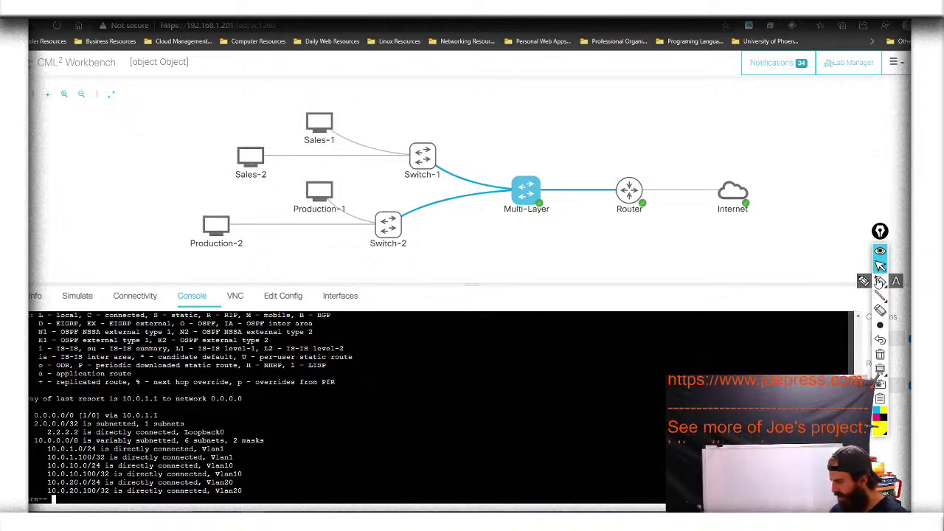
click(879, 281)
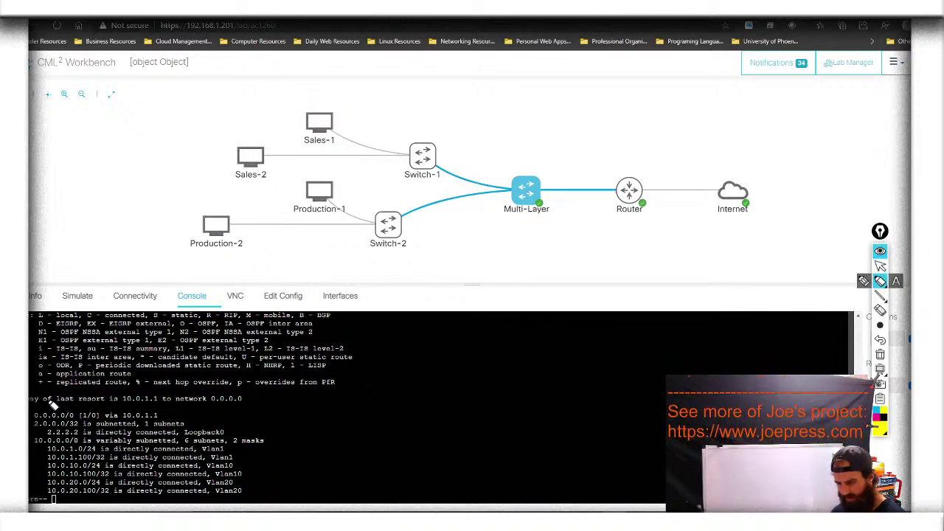
drag(29, 399, 254, 405)
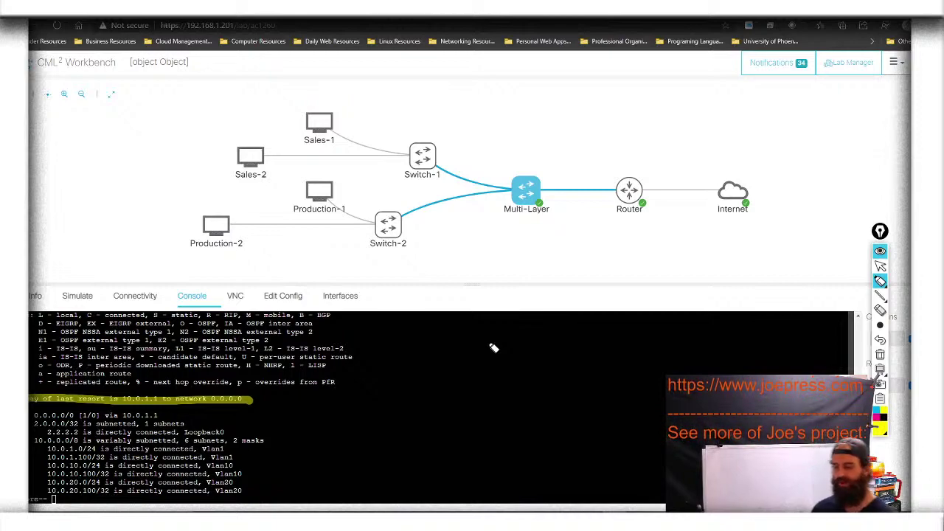
drag(619, 179, 619, 213)
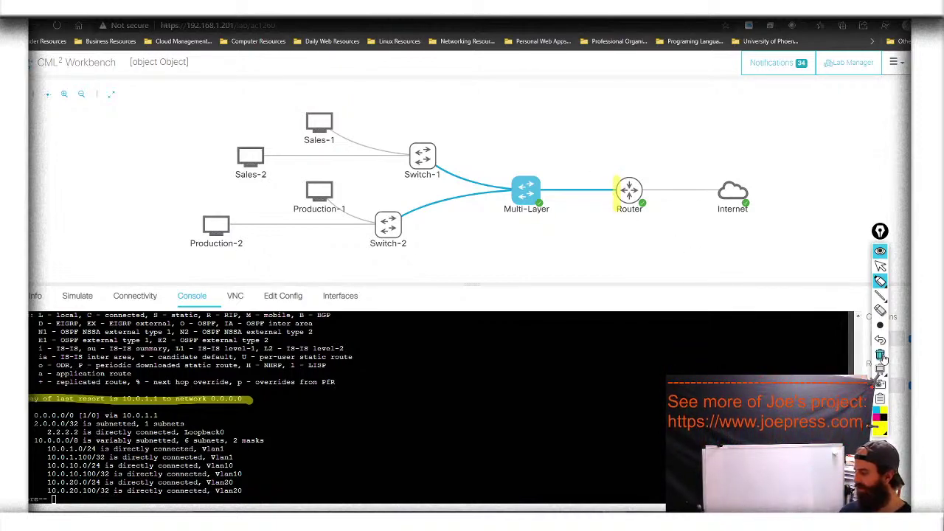
mouse_move(641, 193)
mouse_down()
mouse_move(644, 183)
mouse_move(646, 209)
mouse_up()
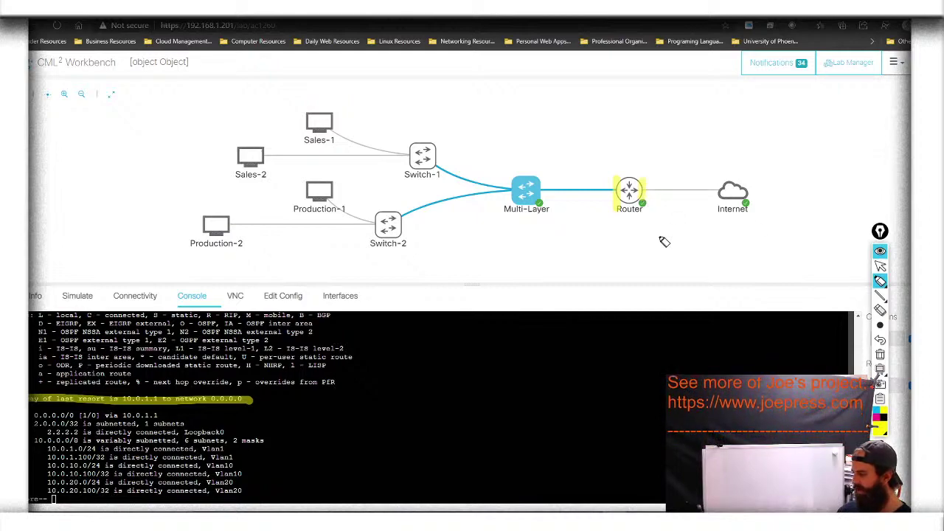
click(879, 354)
click(880, 264)
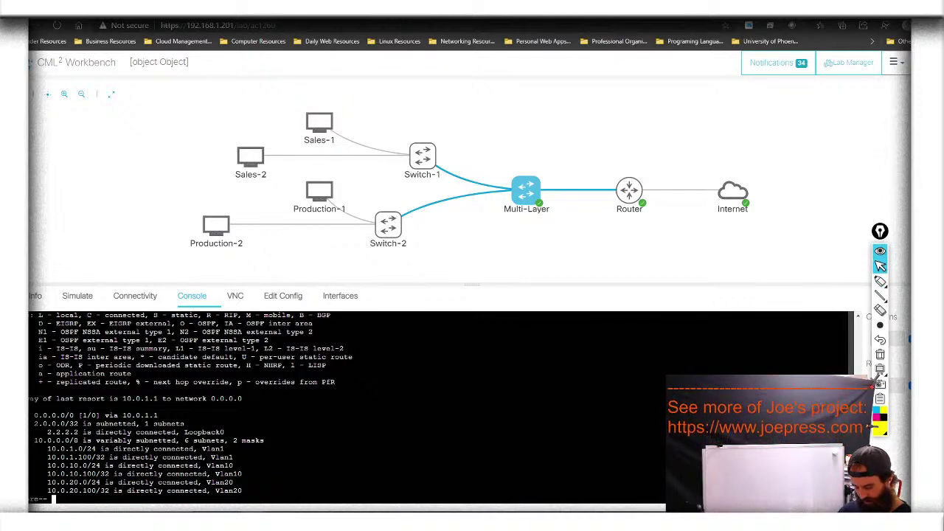
Finish paging the routing table and save the switch configuration with do wr
key(space)
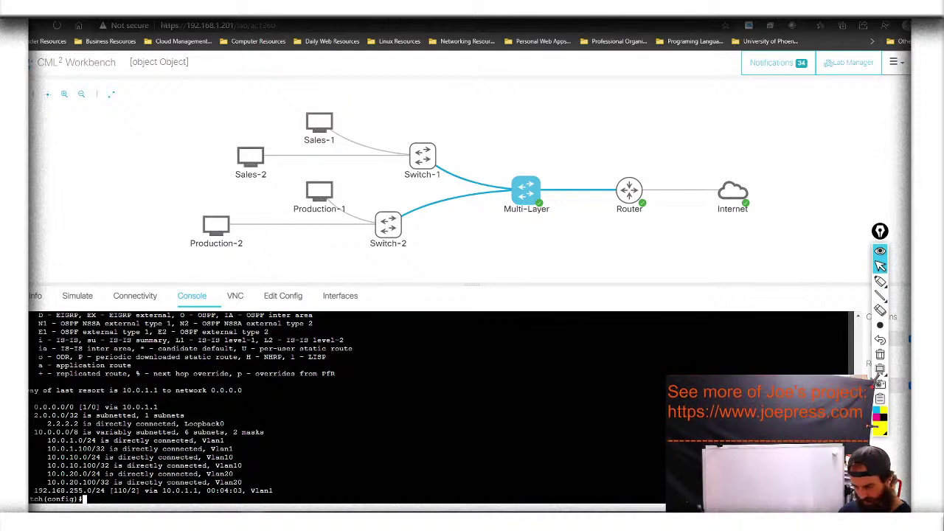
text(do wr)
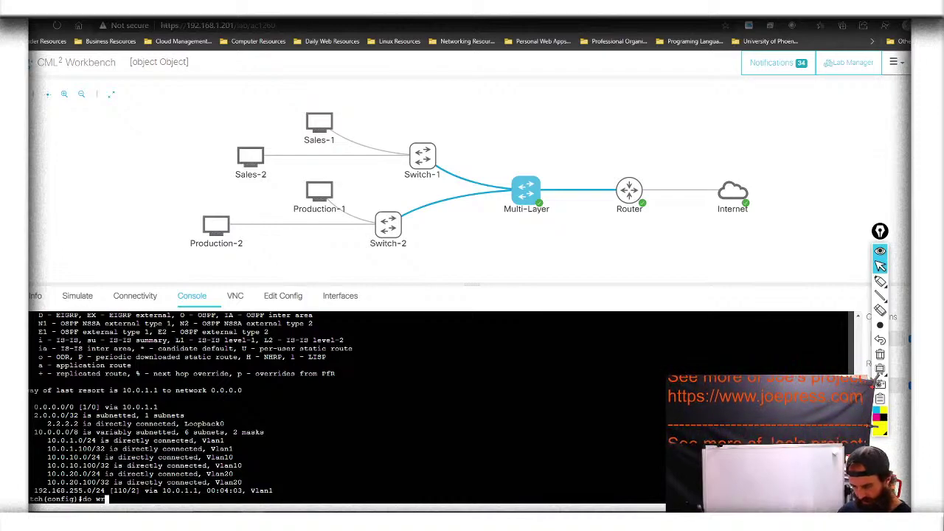
key(Return)
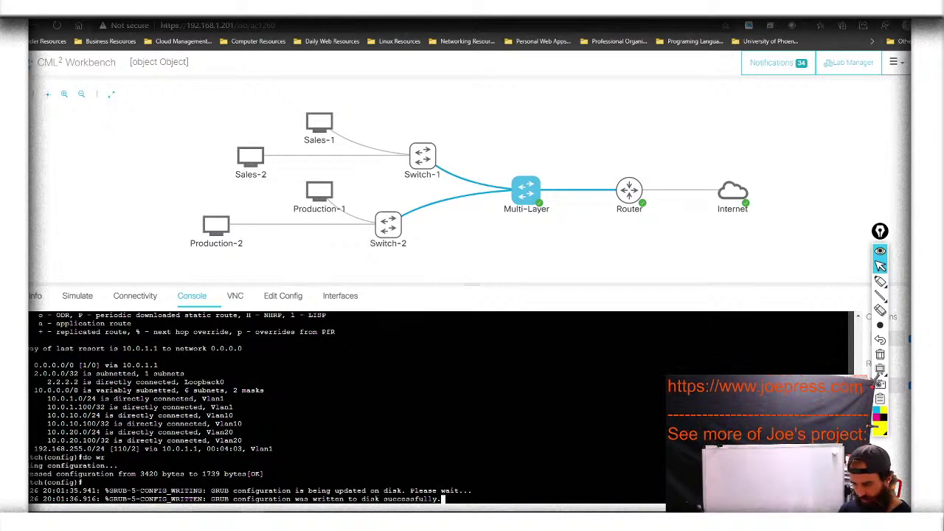
key(Return)
key(Return)
key(Return)
Ping 8.8.8.8 successfully (5/5) and highlight the ping result line
text(do ping 8.8.8.8)
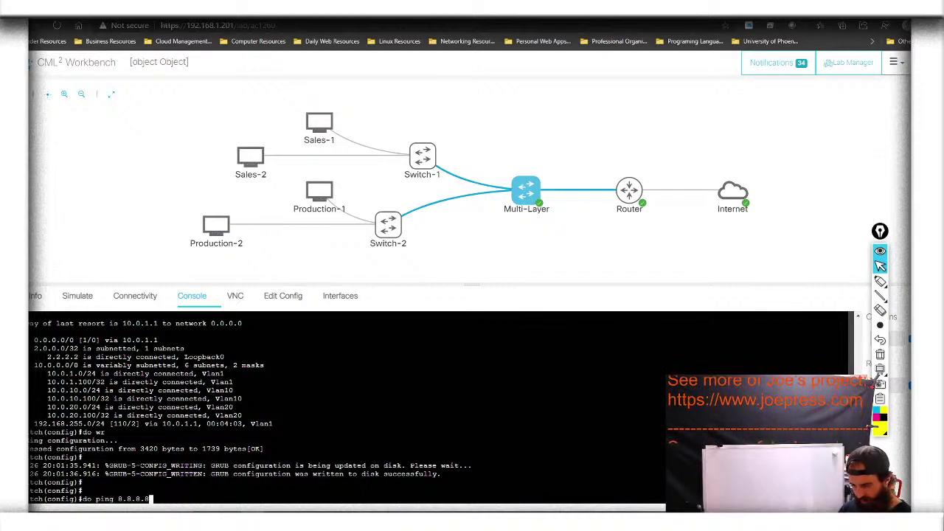
key(Return)
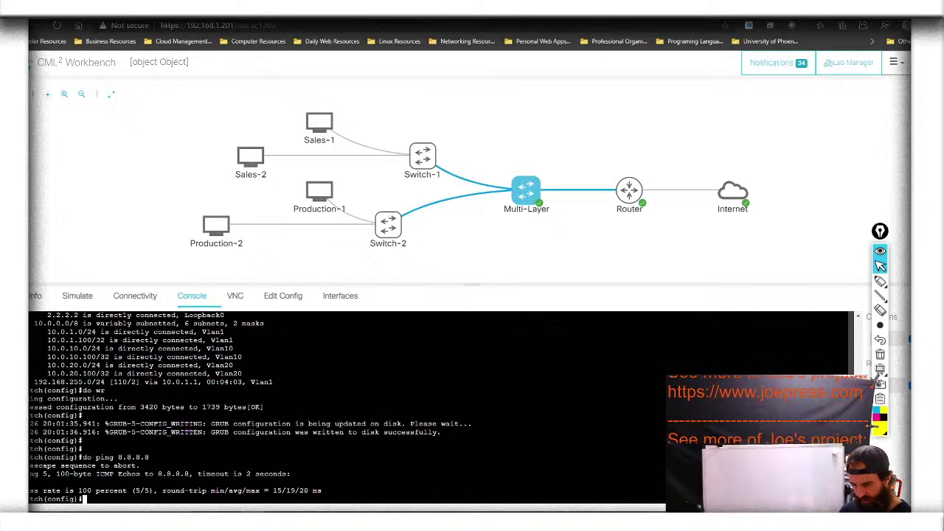
click(879, 281)
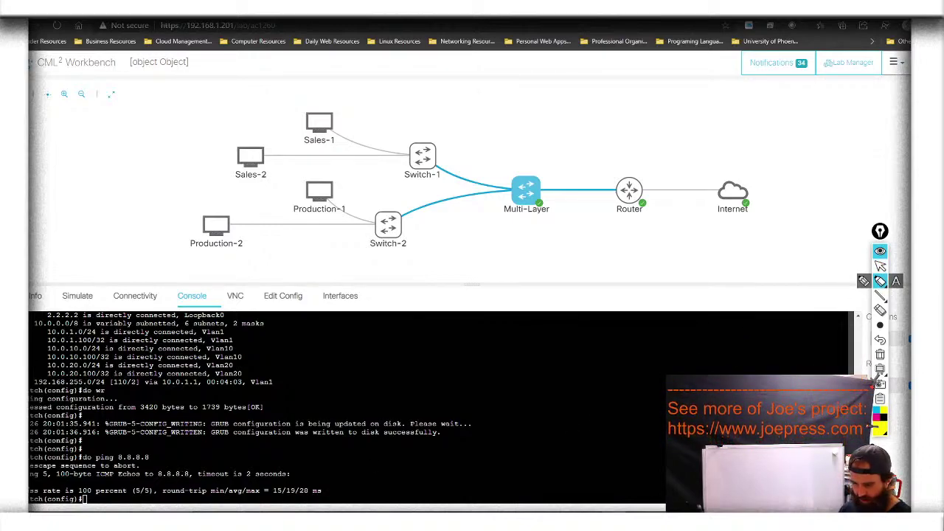
drag(35, 480, 189, 479)
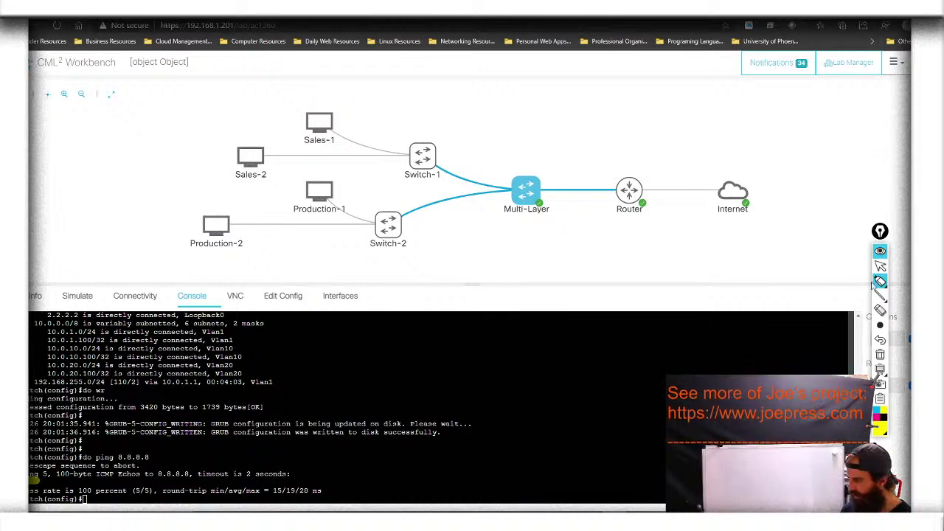
click(880, 355)
click(880, 266)
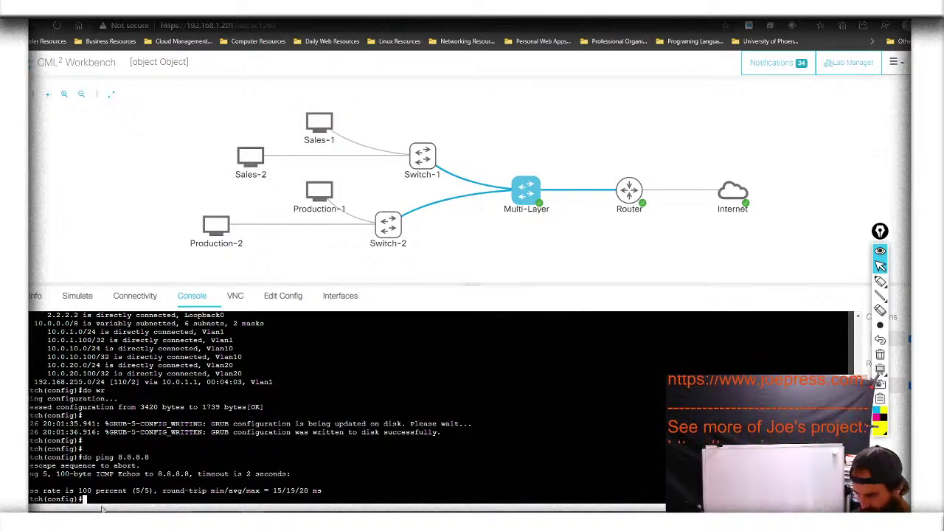
Create a DHCP pool named Sales on the Multi-Layer switch
text(ip )
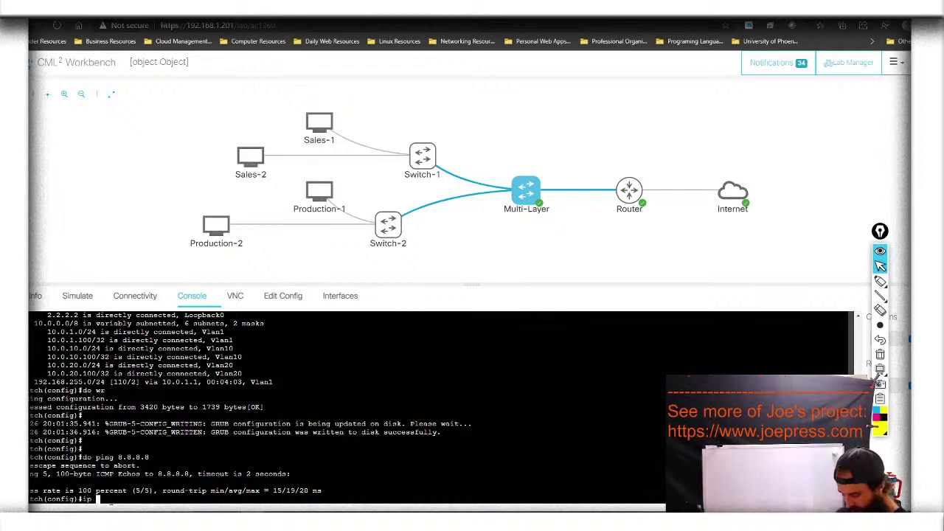
text(dh)
key(Tab)
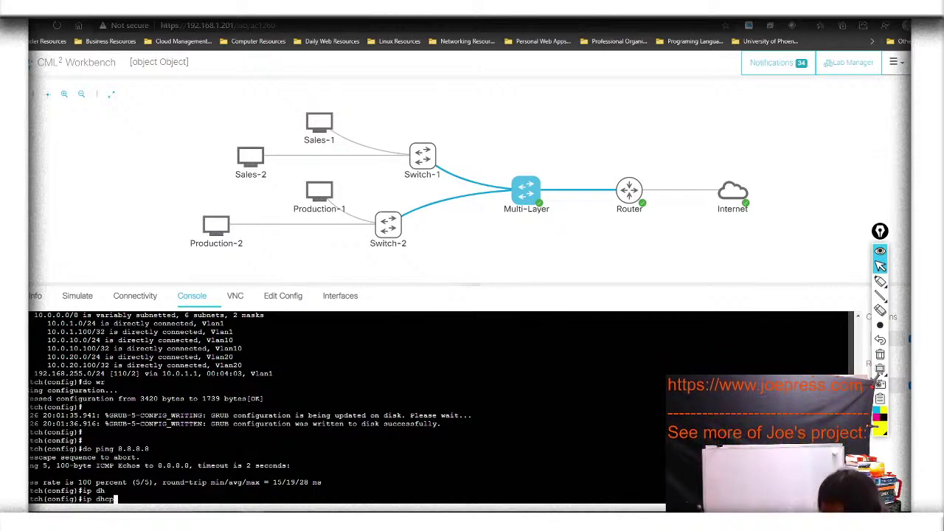
text(po)
key(Tab)
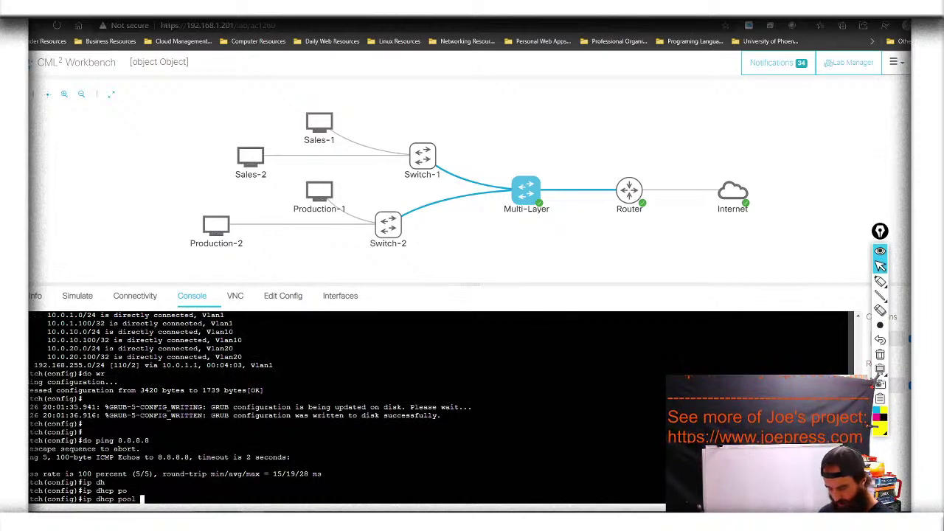
text(Sales)
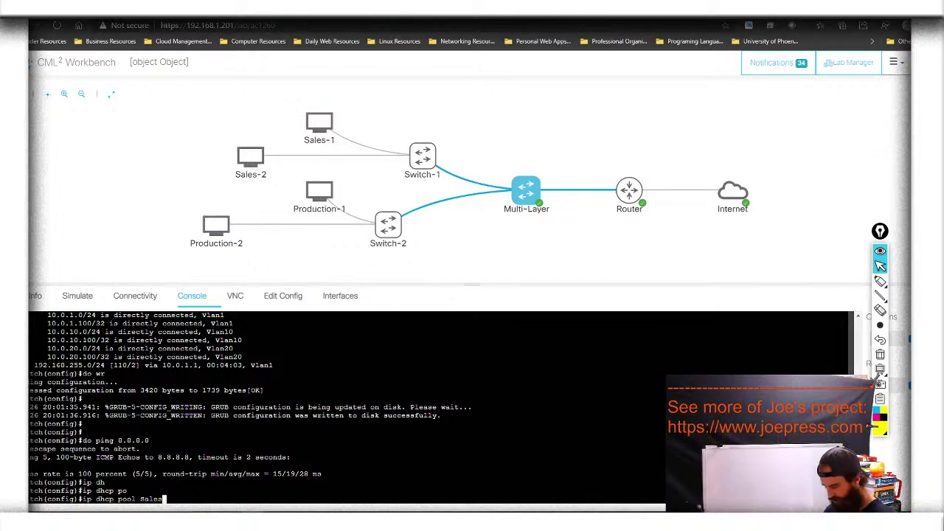
key(Return)
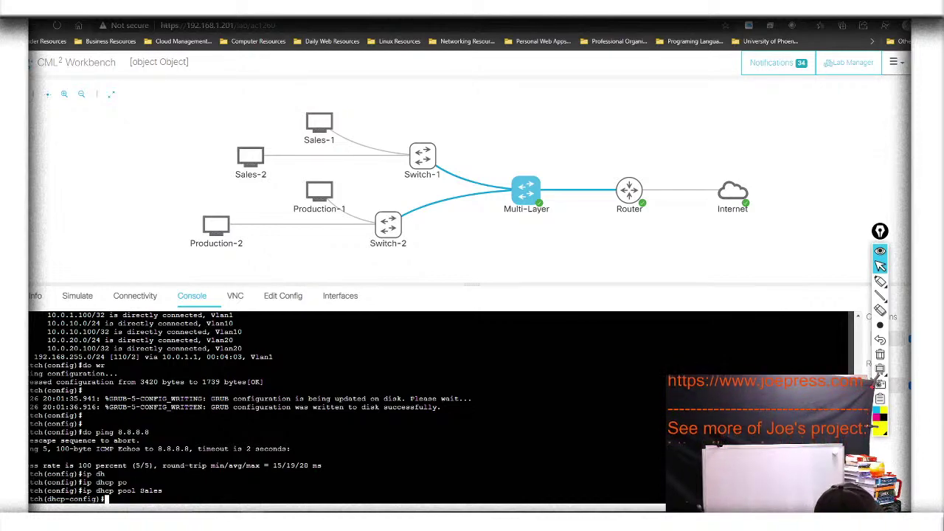
Enter the Sales pool network 10.0.10.0 255.255.255.0
text(net)
key(Return)
text(net)
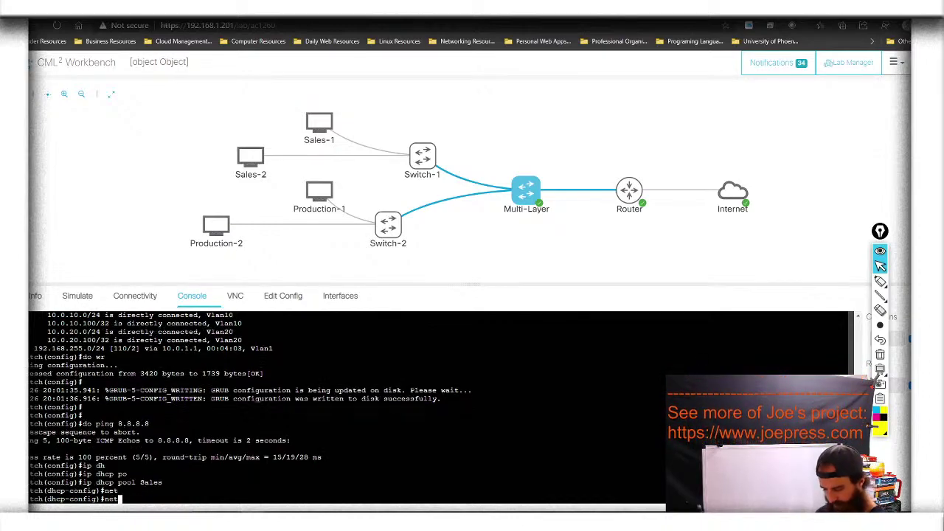
text(wo)
key(Tab)
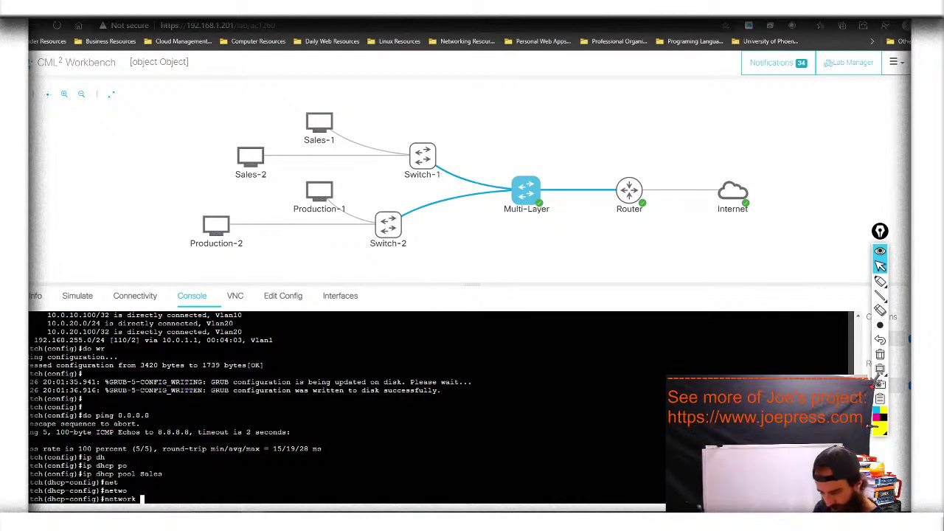
text(10.0)
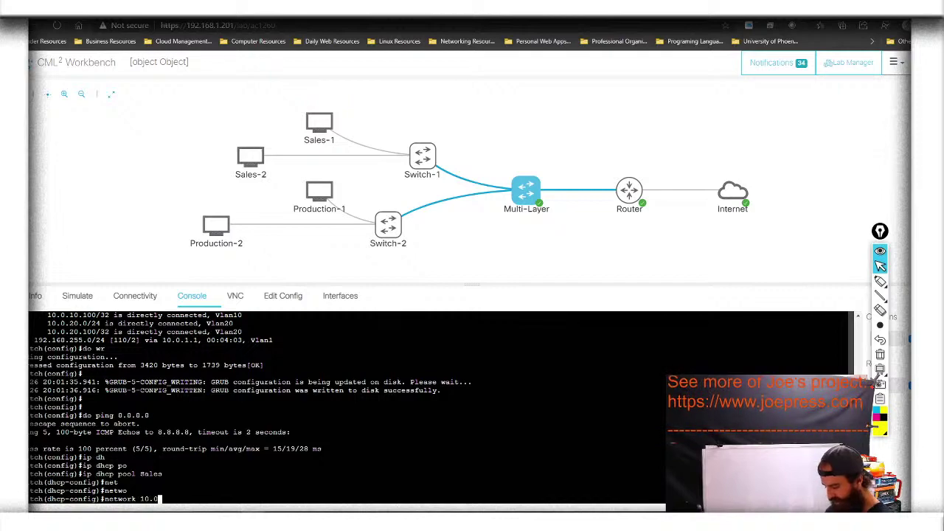
text(.10.0)
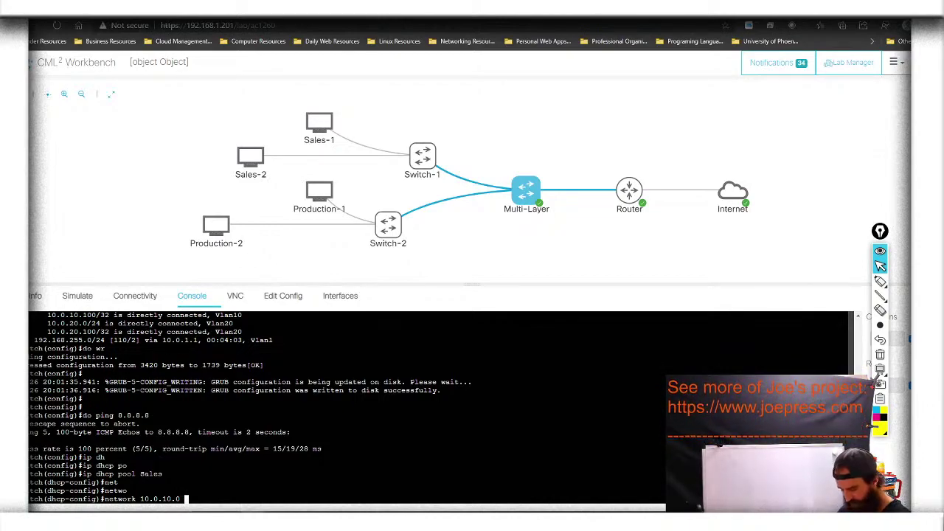
text( 0.)
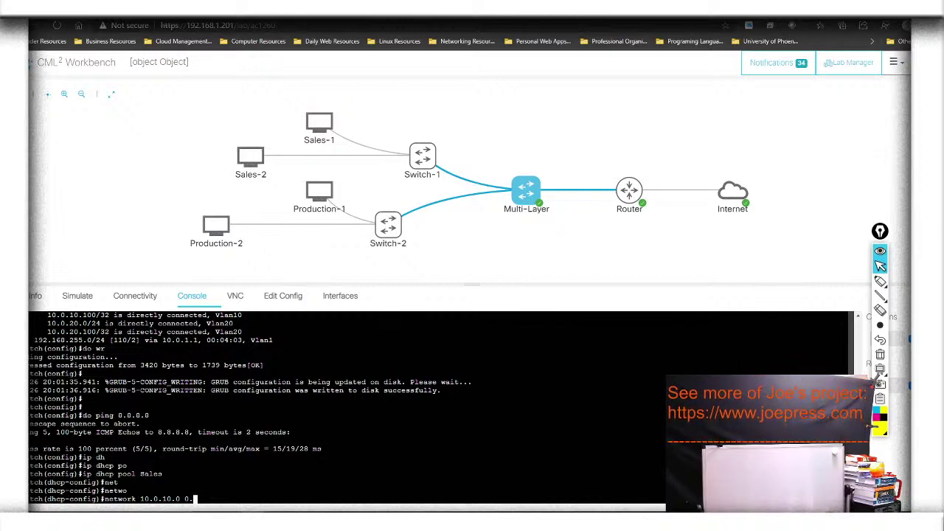
key(BackSpace)
key(BackSpace)
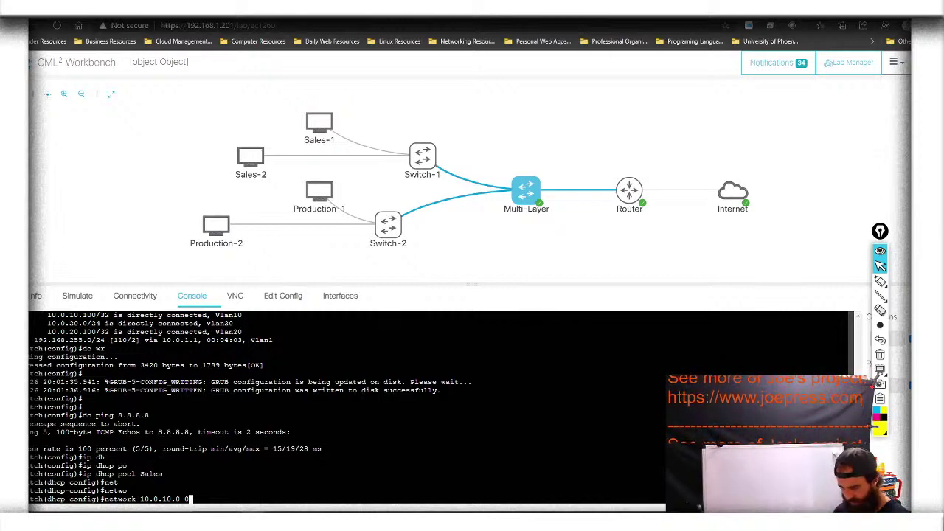
text(25)
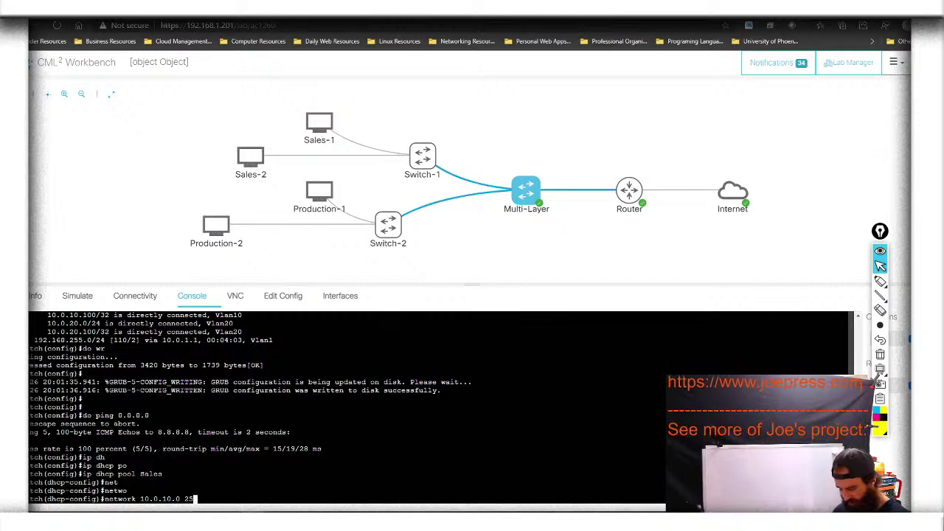
text(5.255)
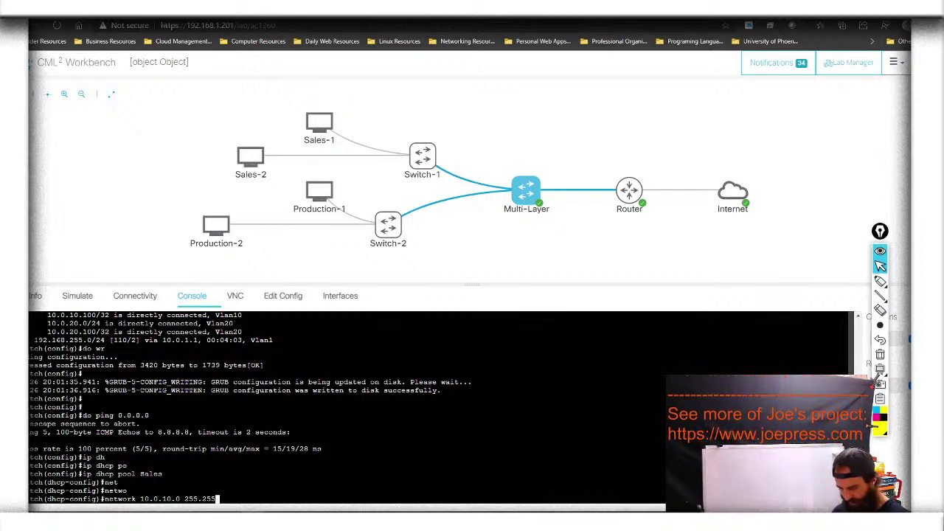
text(.255.)
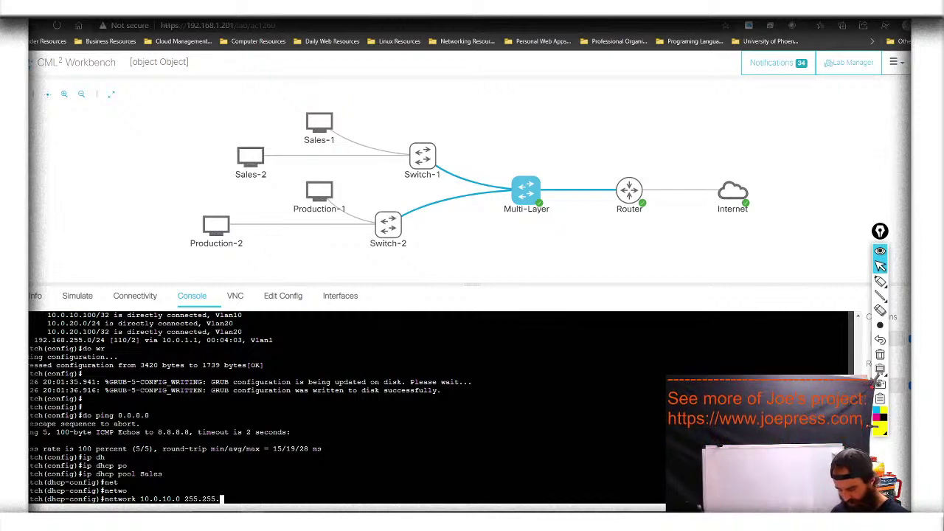
text(0)
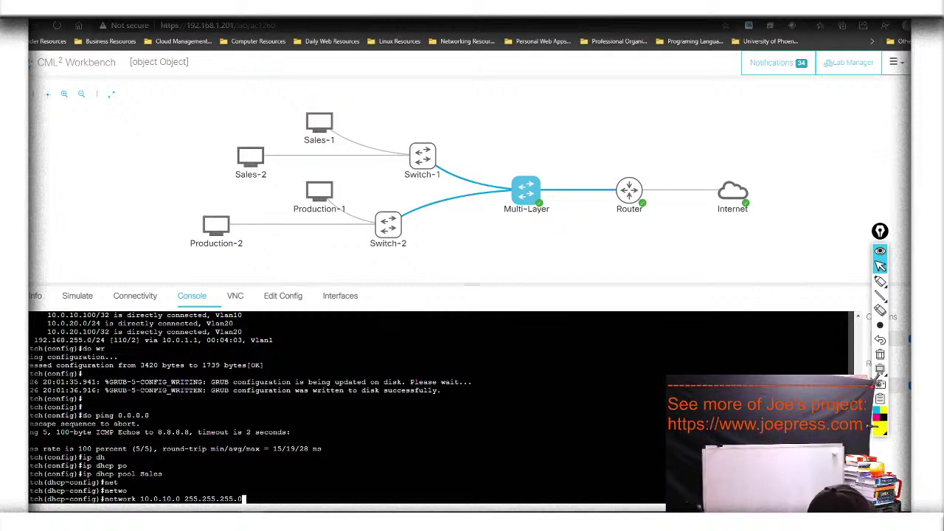
Submit the Sales pool network statement 10.0.10.0 255.255.255.0
key(Return)
key(Up)
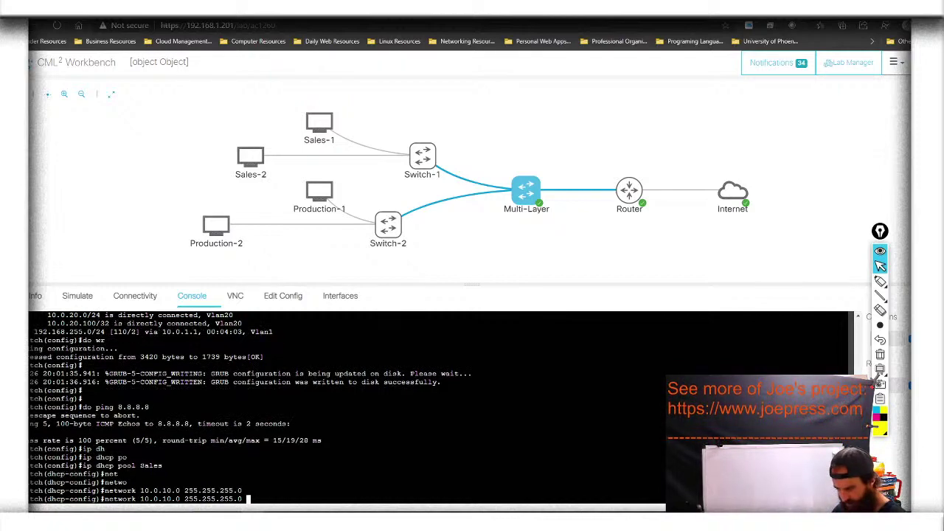
key(Return)
key(Up)
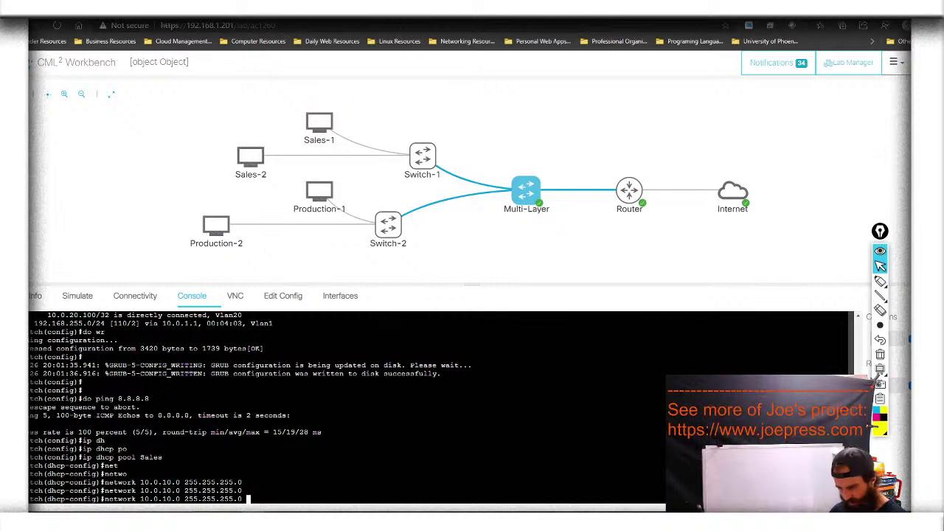
key(Return)
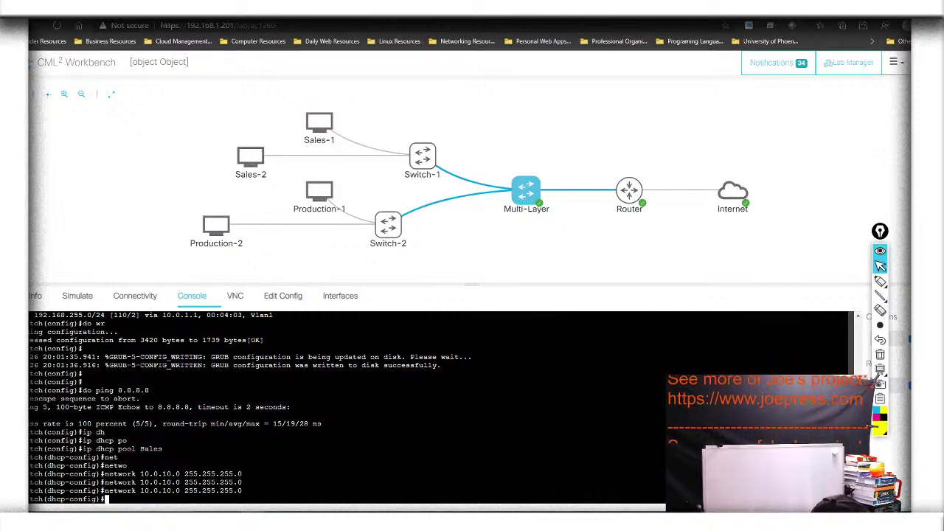
Set the Sales pool default router to 10.0.10.100
text(de)
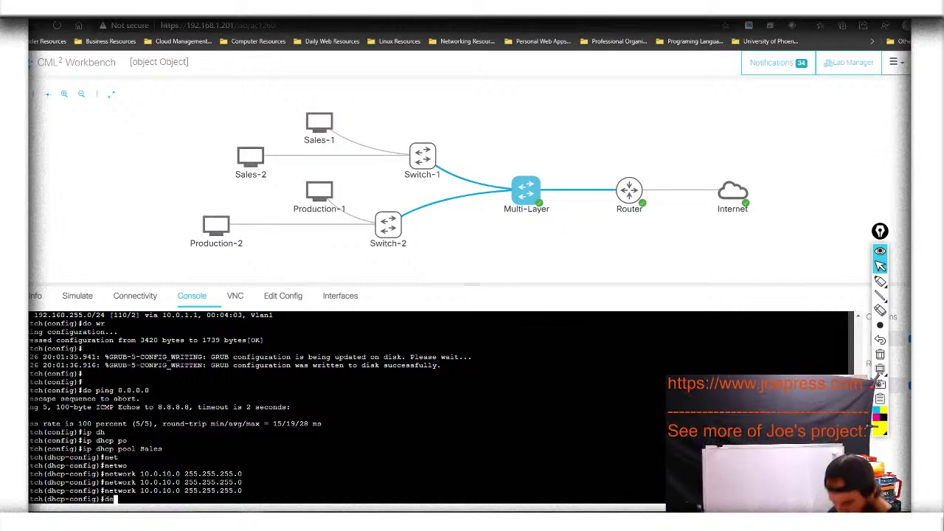
key(Tab)
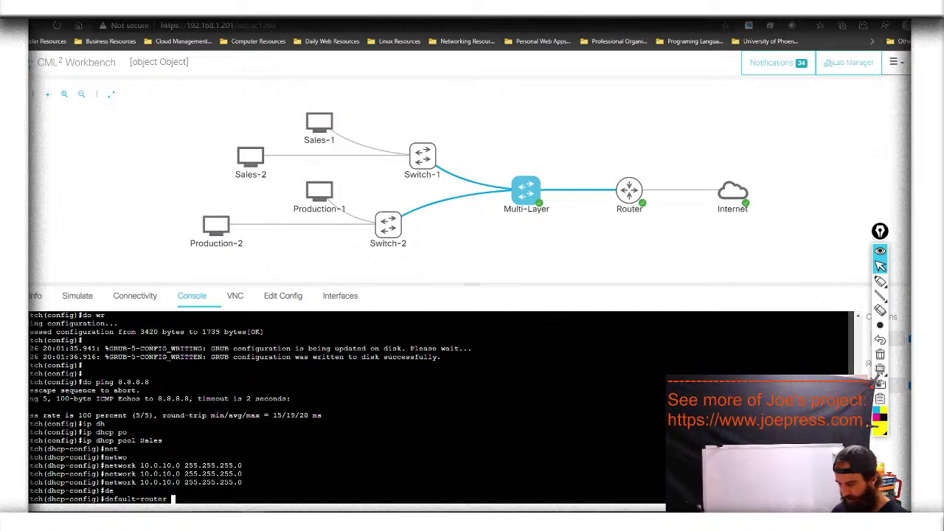
text(10.0)
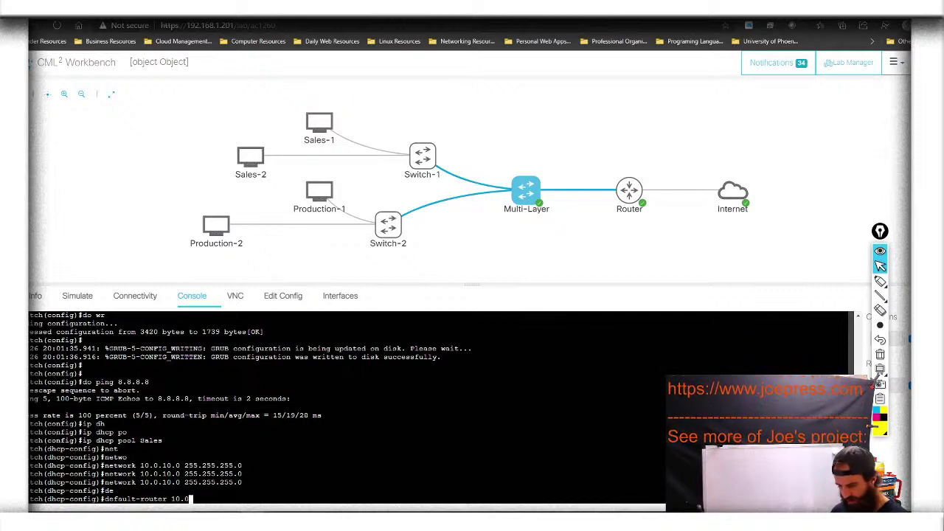
text(.10.100)
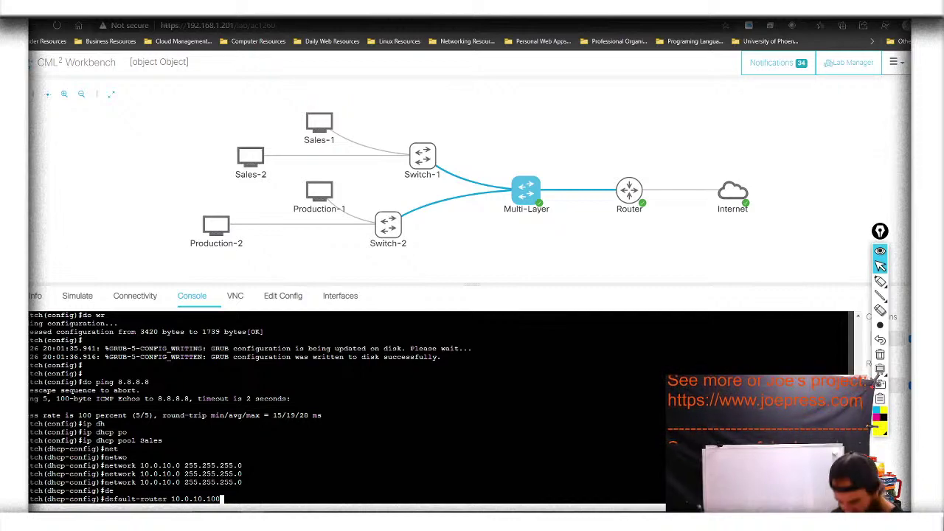
key(Tab)
key(Tab)
key(Return)
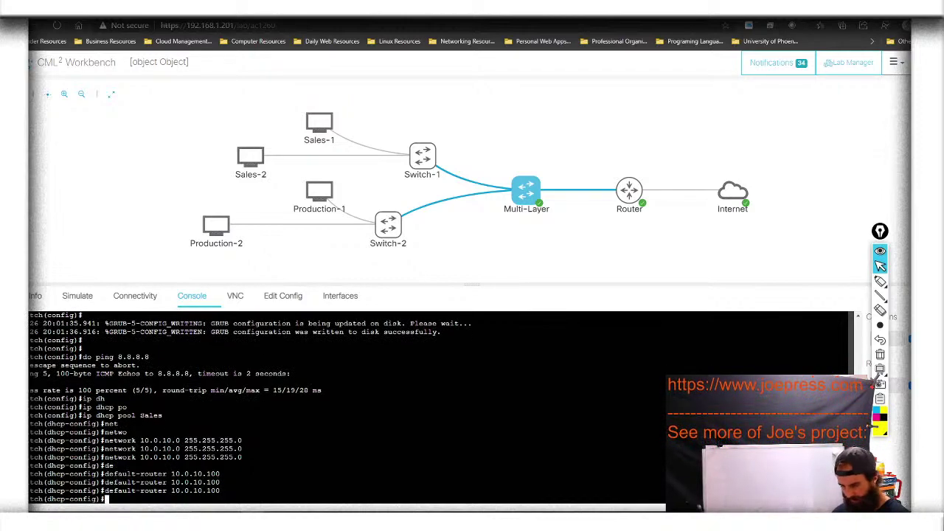
Set the Sales pool DNS server to 8.8.8.8
text(dn)
key(Tab)
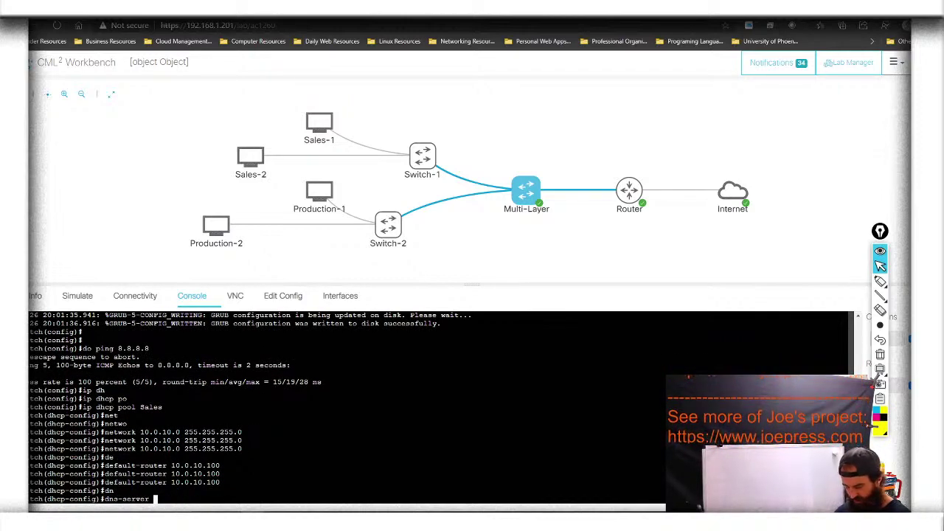
text(8.8.8.8)
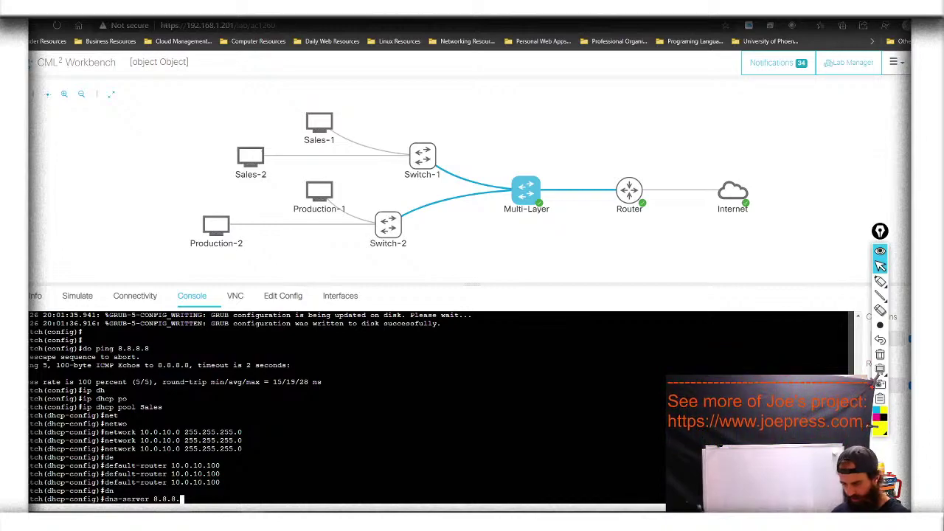
key(Return)
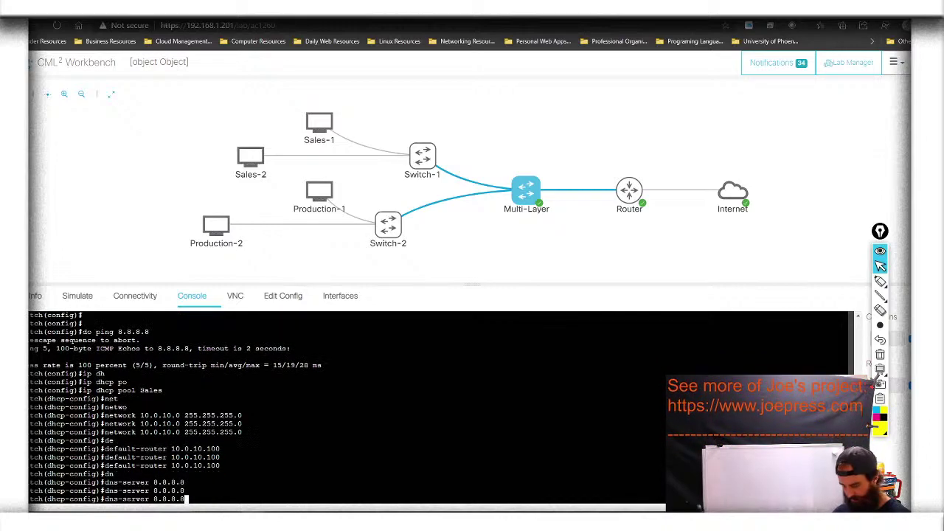
key(Return)
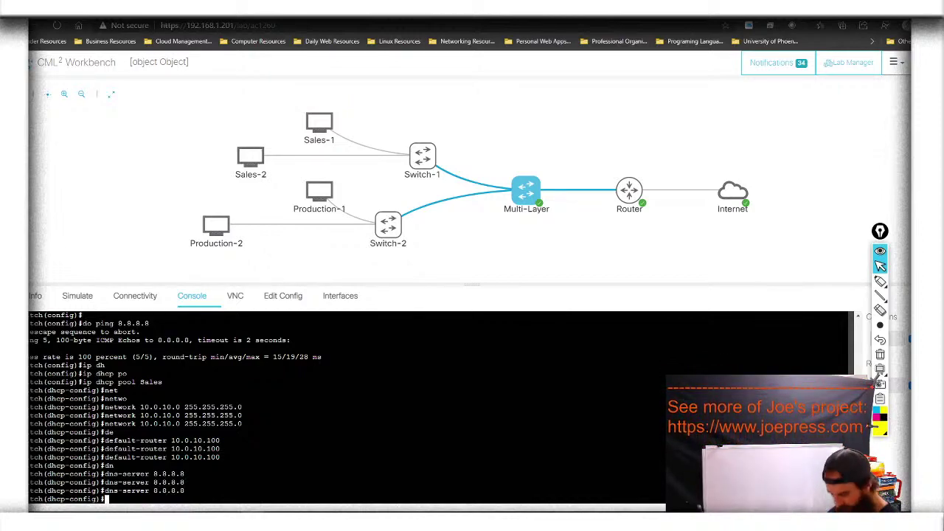
Leave the Sales pool and create a DHCP pool named Production
text(exit)
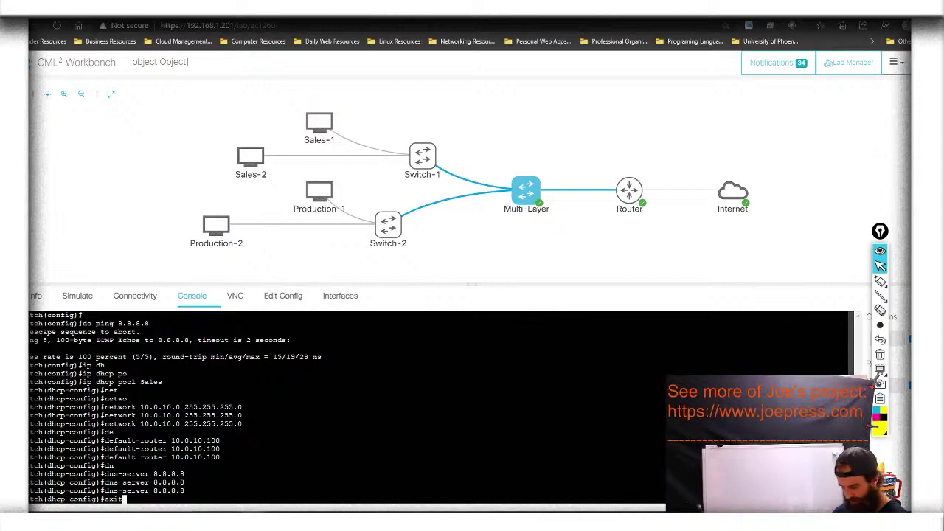
key(Return)
text(ip dhcp poo)
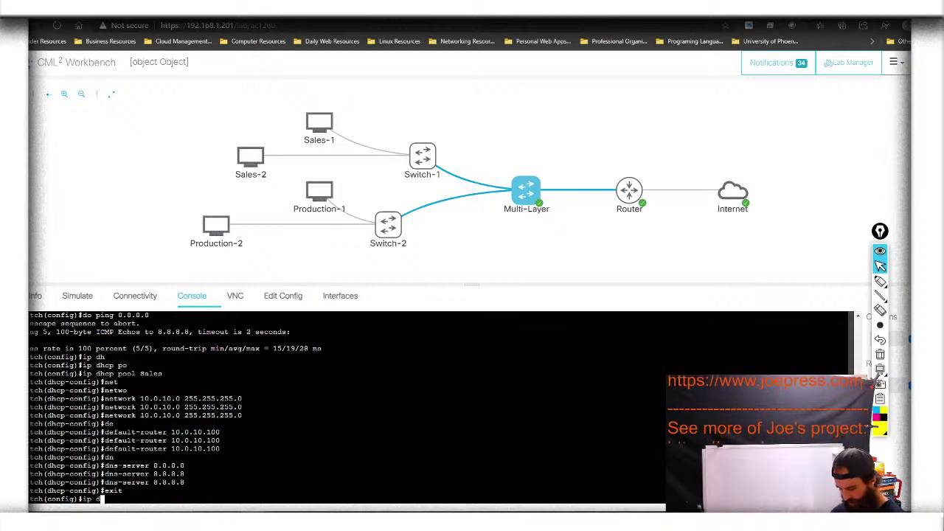
key(Tab)
text(poo)
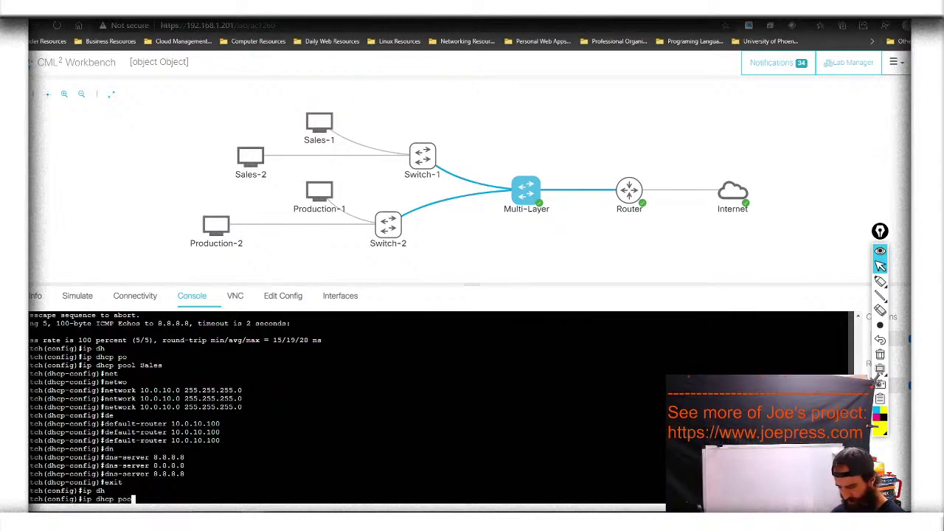
key(Tab)
text(Production)
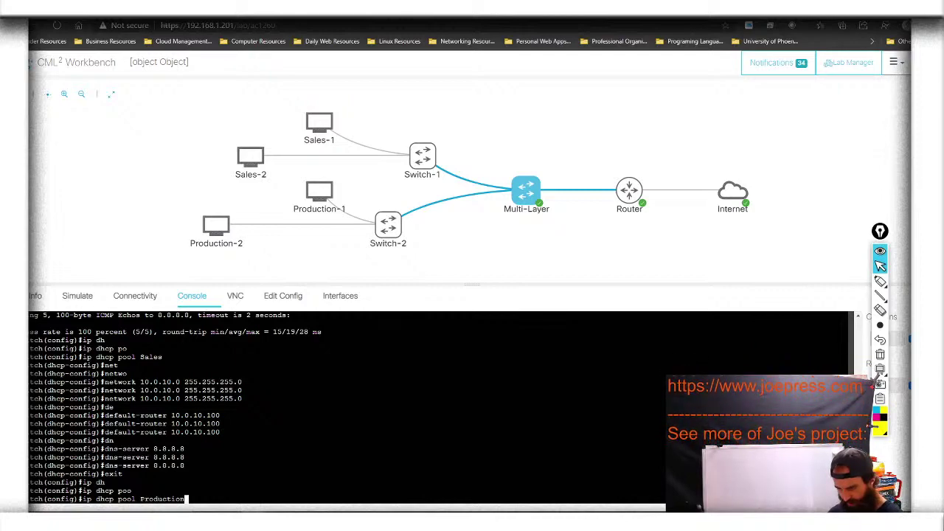
key(Return)
Set the Production pool network to 10.0.20.0 255.255.255.0
text(netwo)
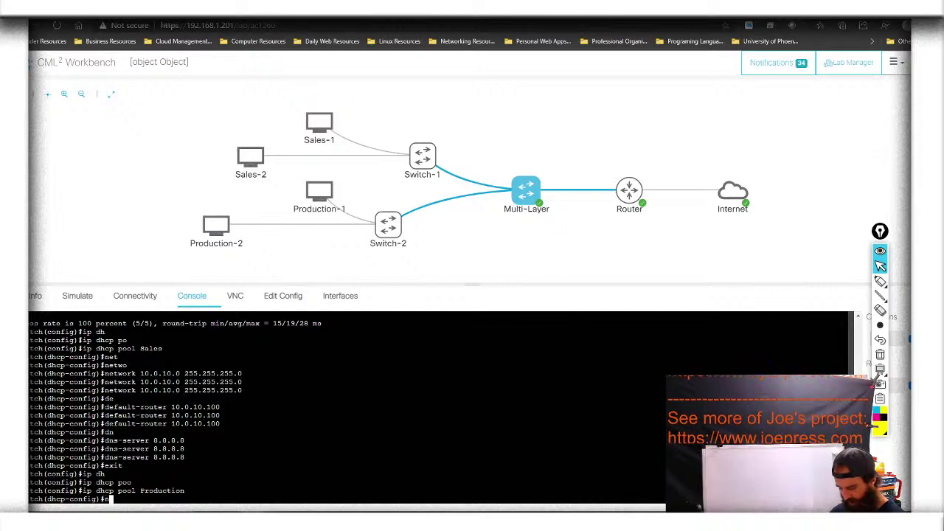
key(Tab)
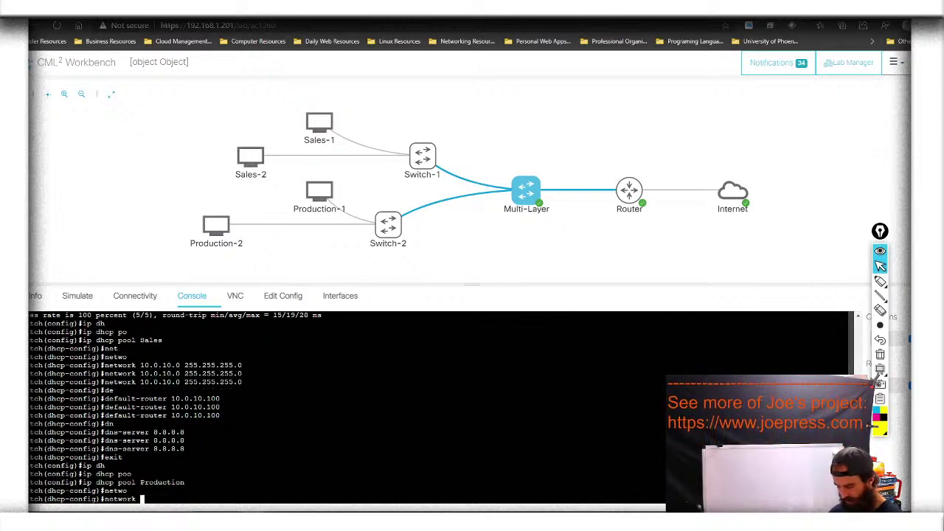
text(10.0)
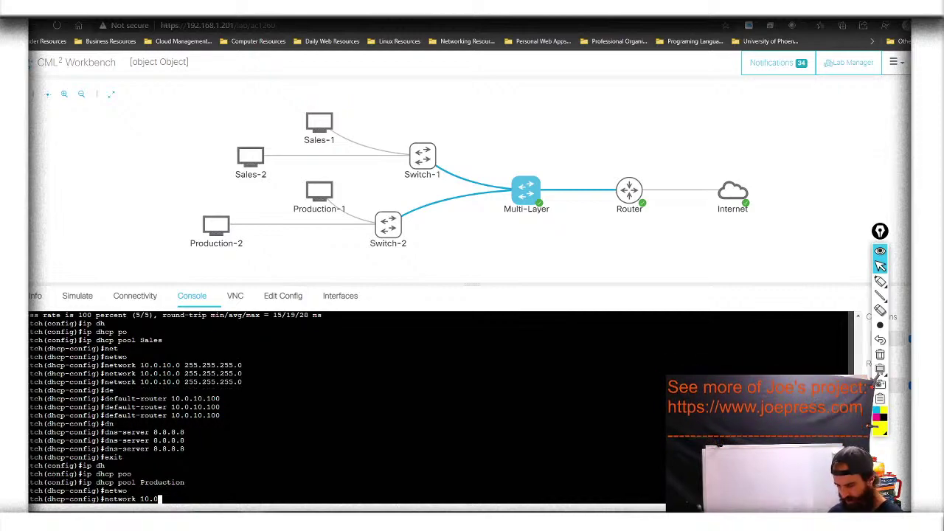
text(.20.)
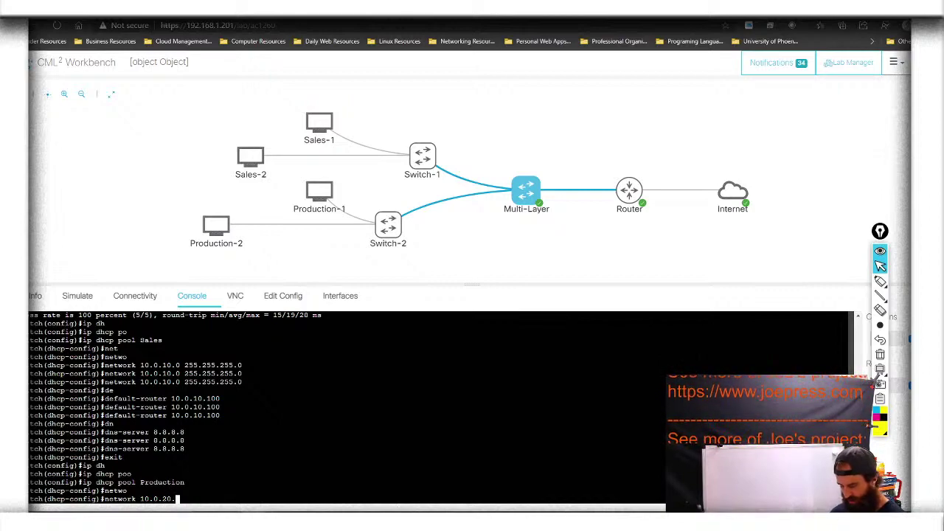
text(0 2)
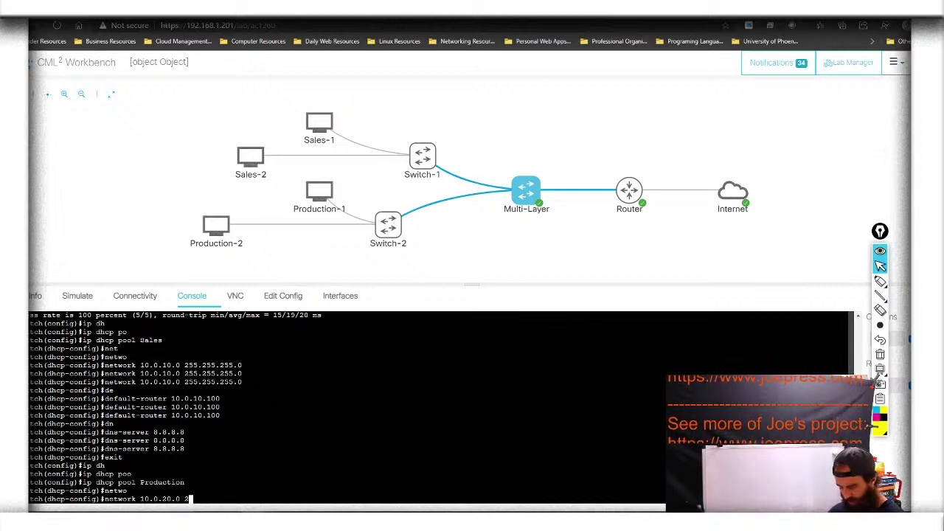
text(55.255)
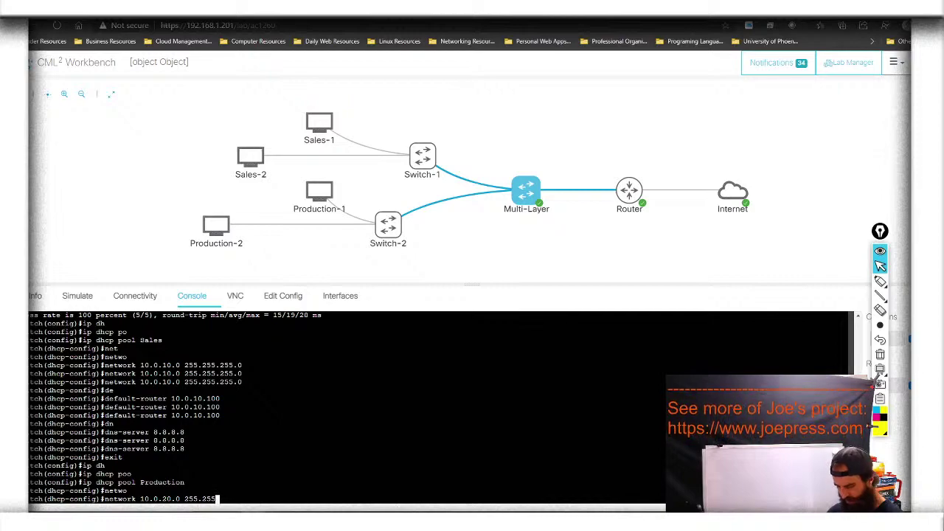
text(.255.0)
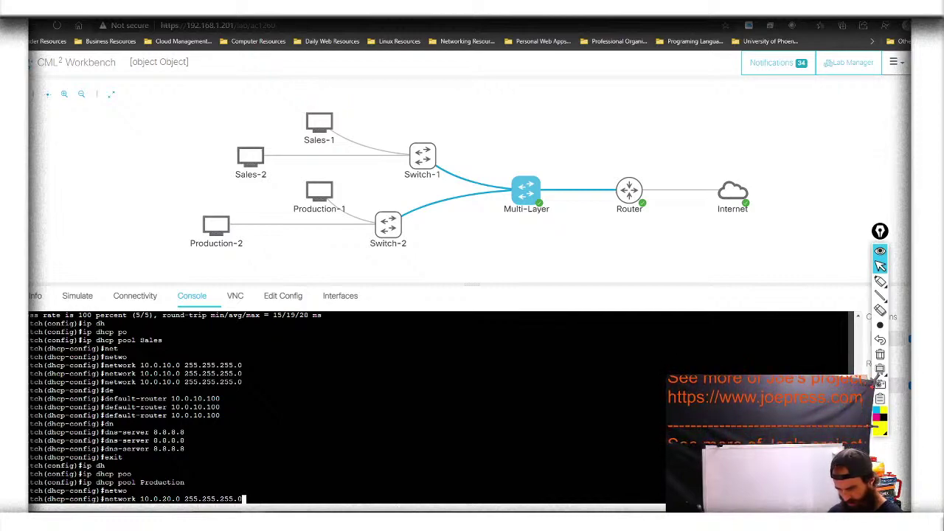
key(Return)
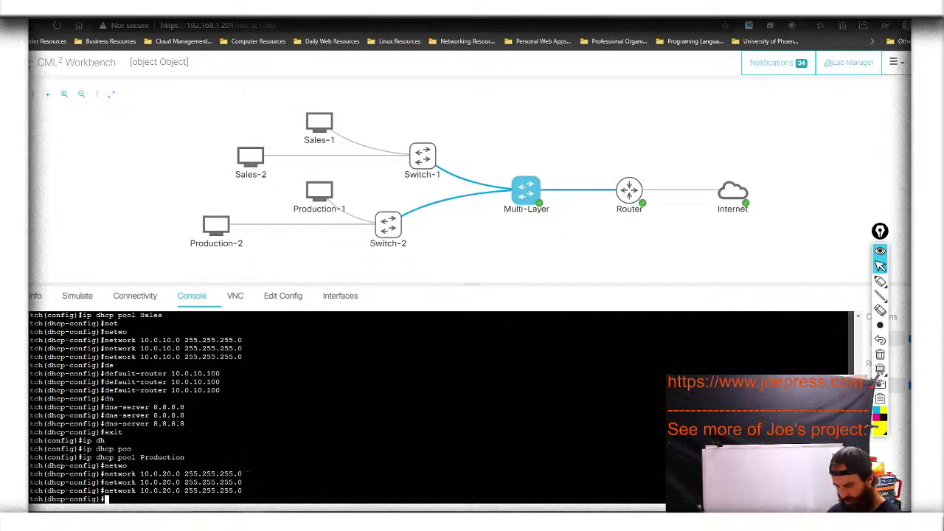
Give the Production pool default router 10.0.20.100 and DNS server 8.8.8.8
text(de)
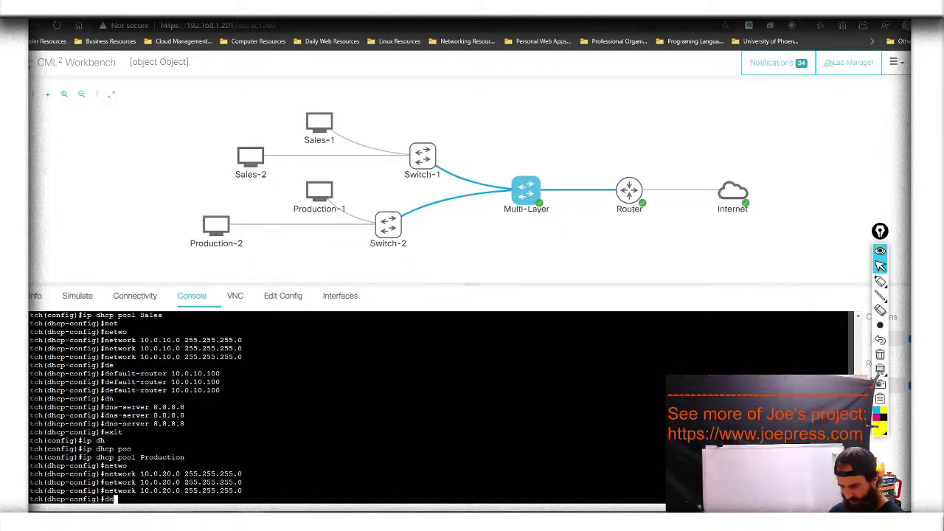
key(Tab)
text(10.0.)
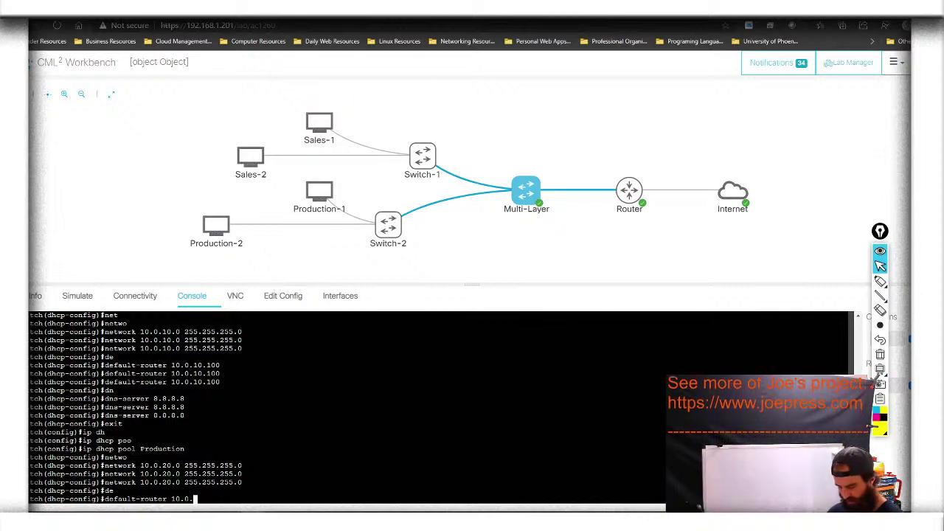
text(20.100)
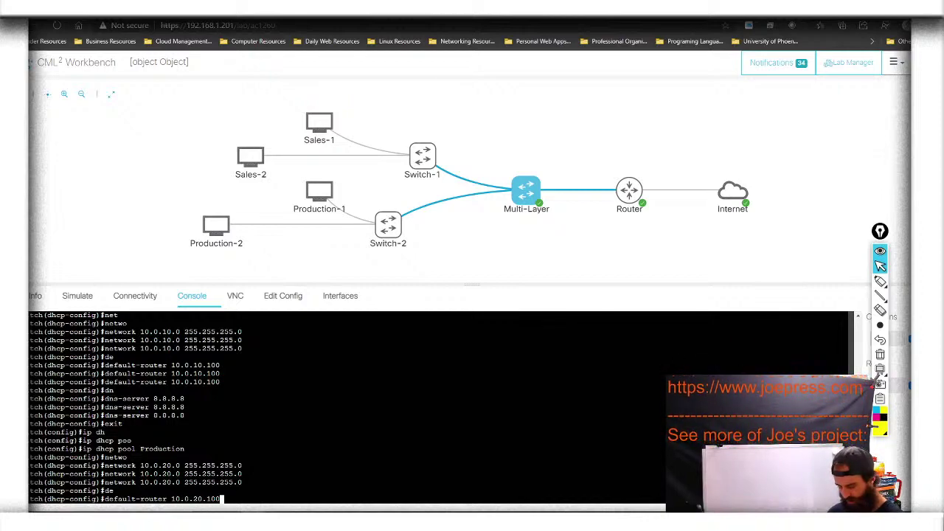
key(Return)
text(dn)
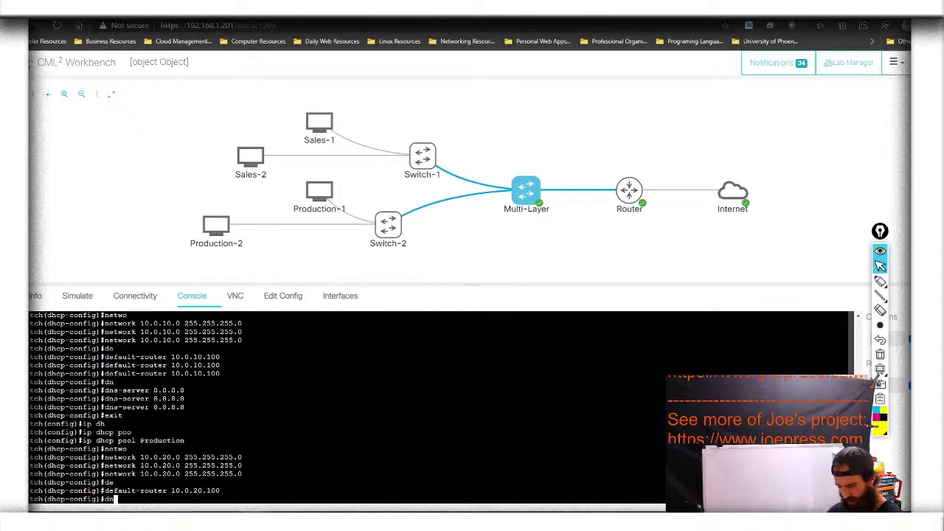
key(Tab)
text(8.8.8.8)
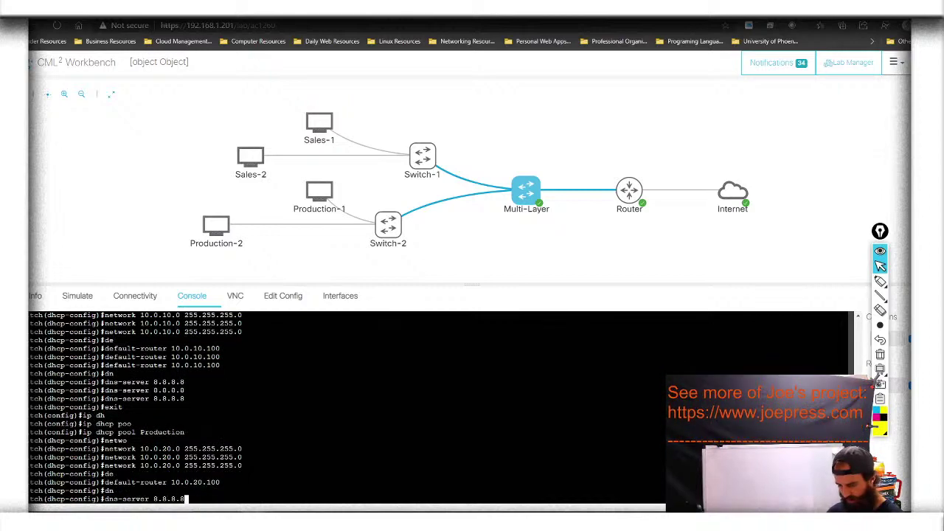
key(Return)
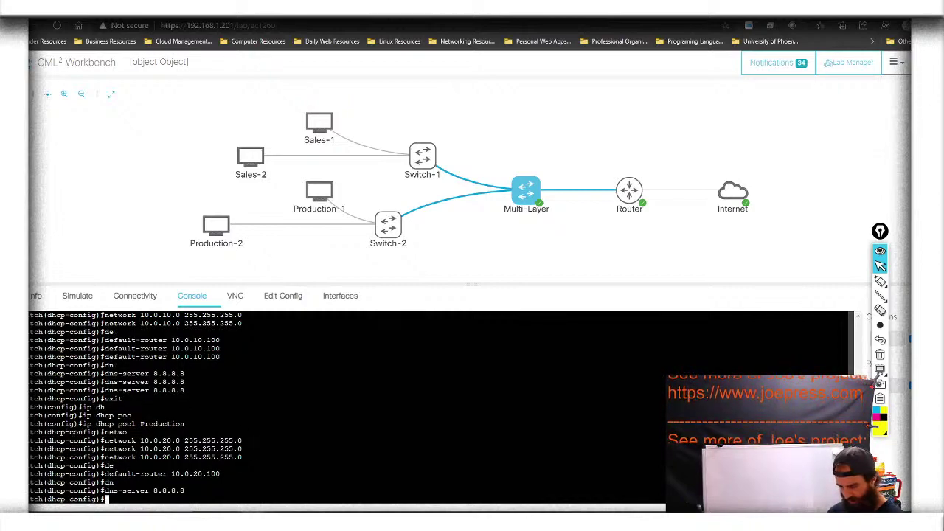
text(exit)
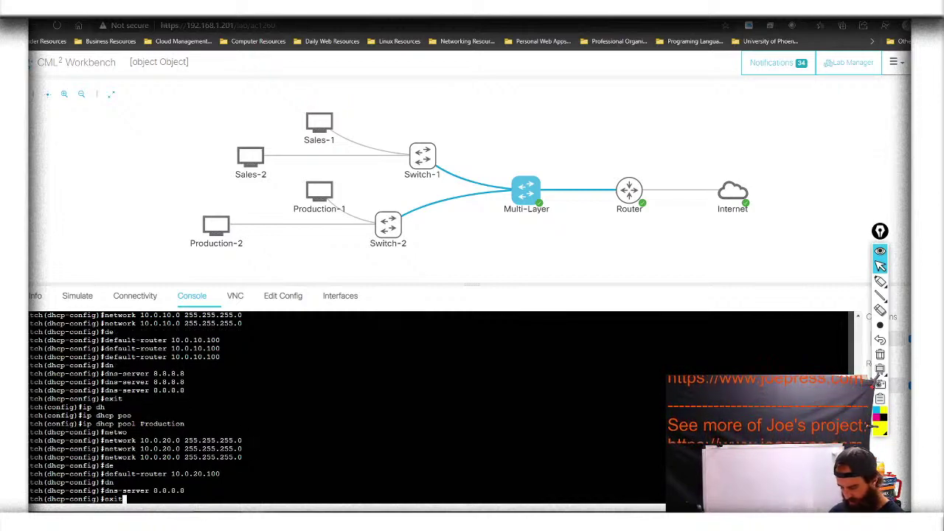
Exit the Production pool and save the switch configuration with do wr (3633 to 1839 bytes)
key(Return)
text(w)
key(BackSpace)
text(do)
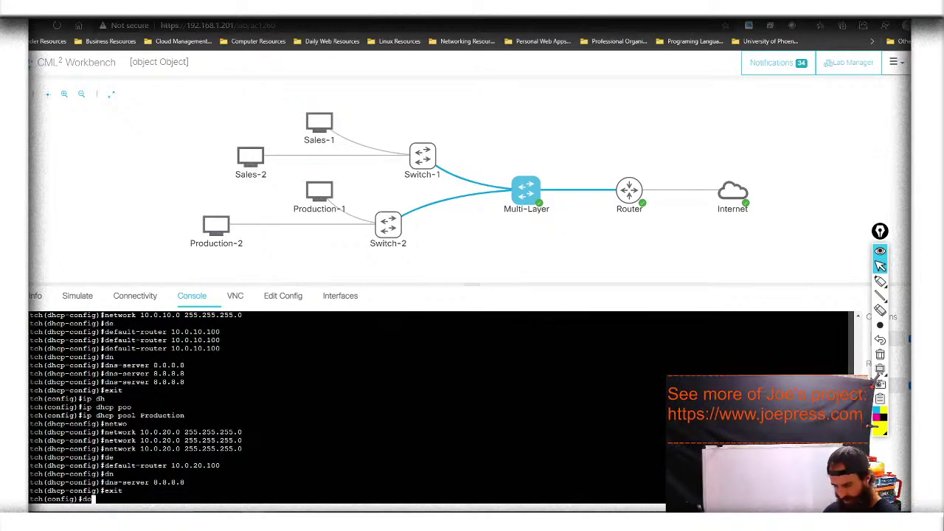
text( wr)
key(Return)
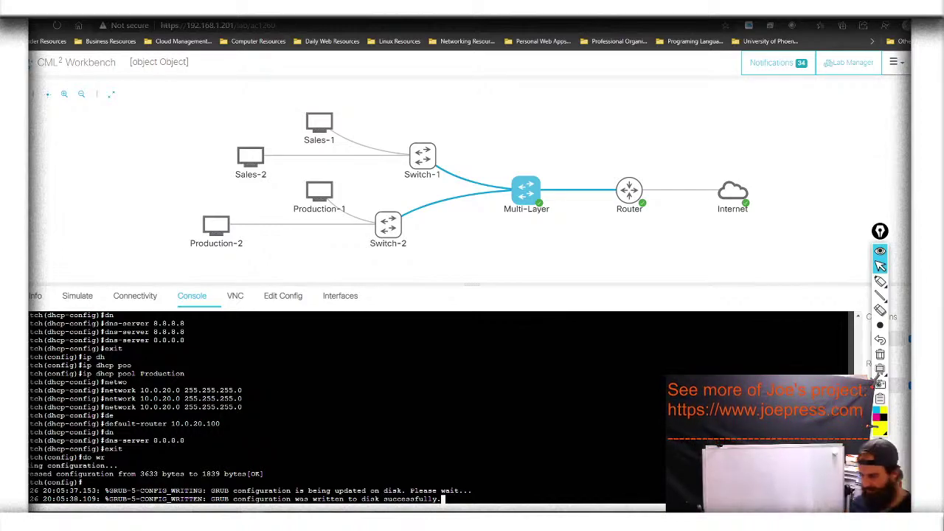
key(Return)
key(Return)
key(Return)
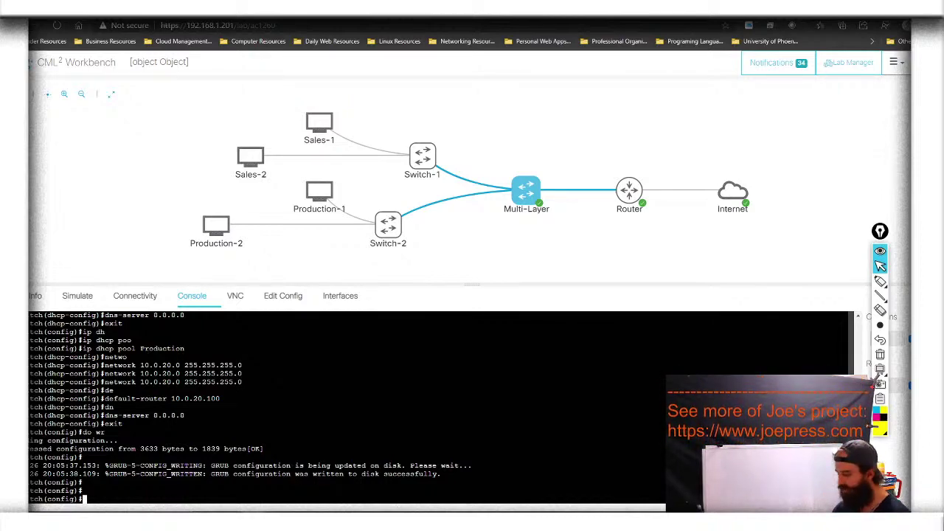
Return to privileged mode and page through show running-config to the Sales and Production DHCP pools
text(exi)
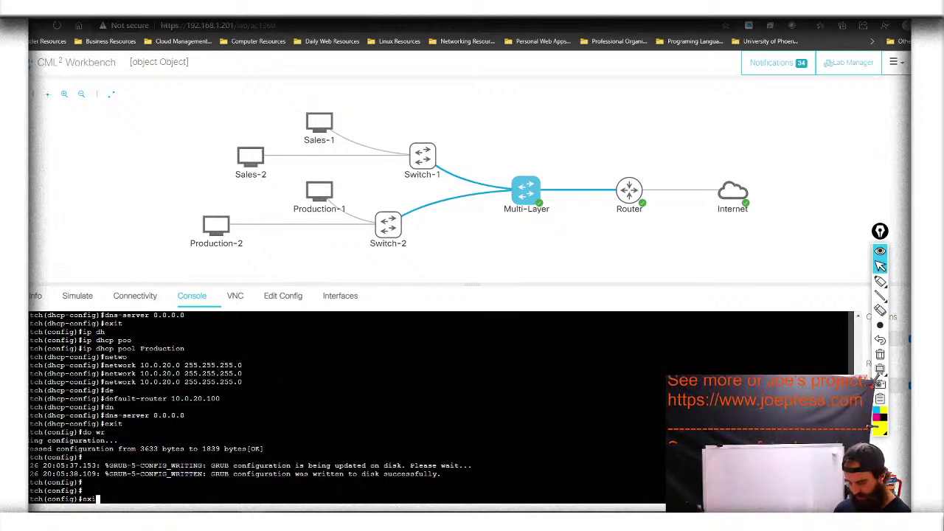
text(t)
key(Return)
text(show)
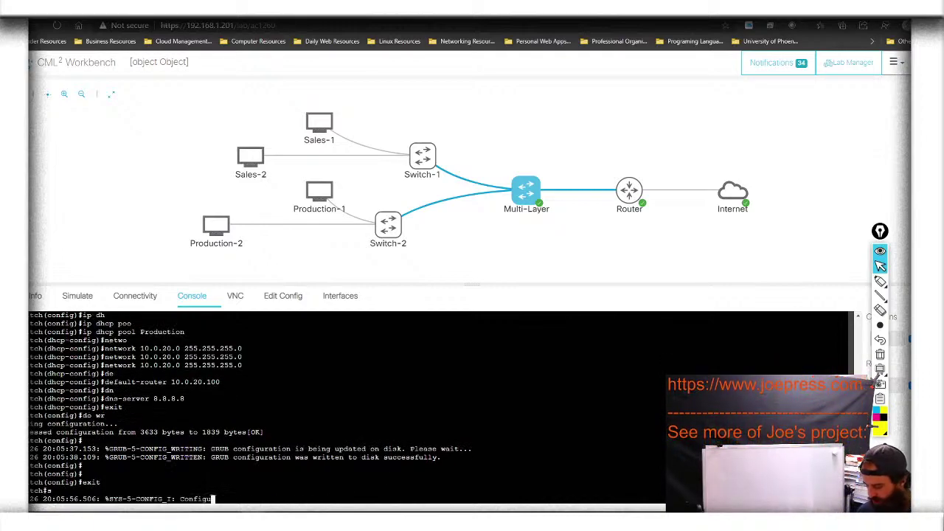
text( run)
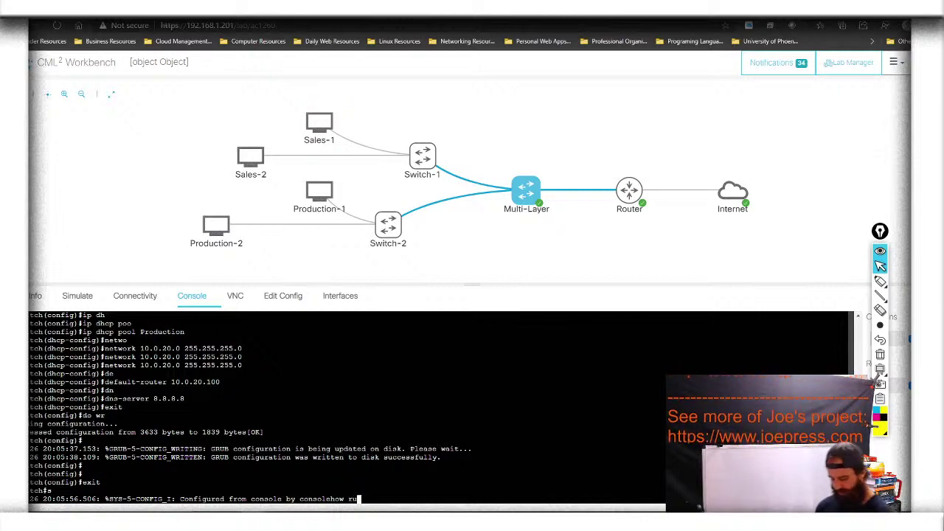
key(Tab)
key(Tab)
key(Tab)
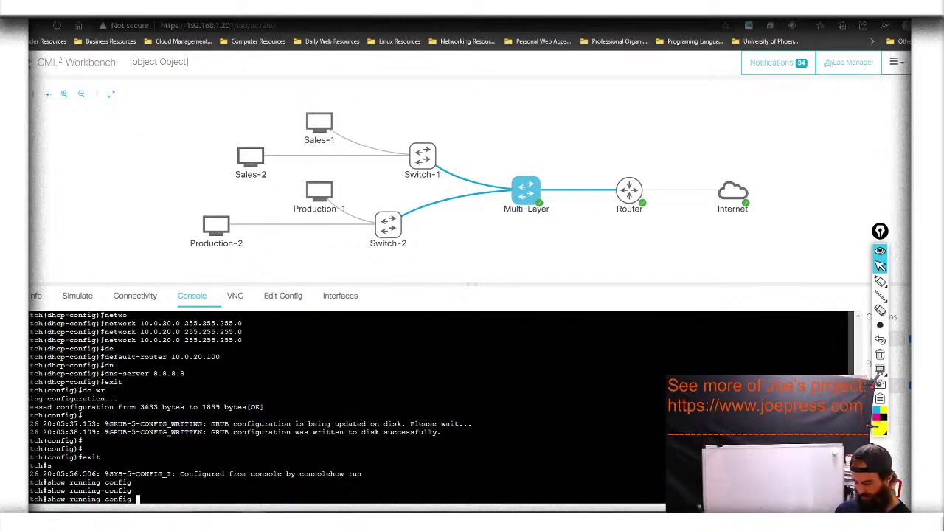
key(Return)
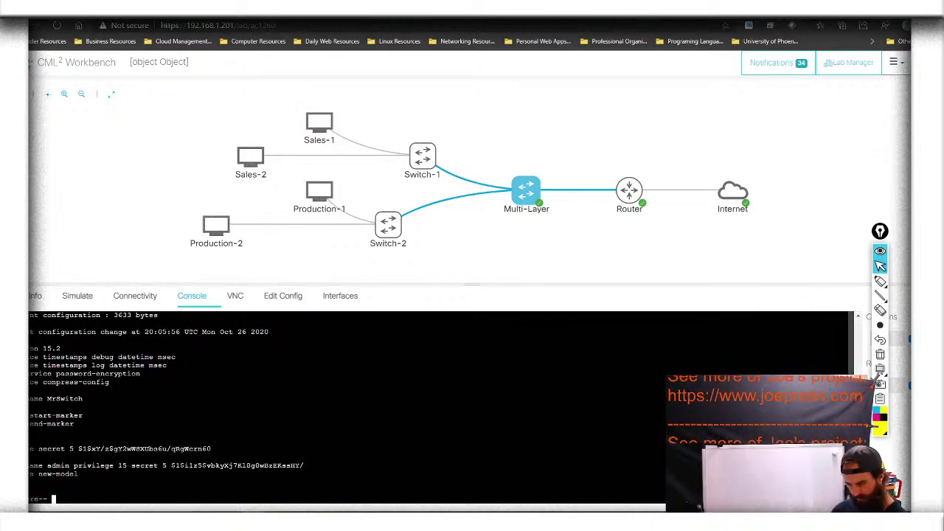
key(q)
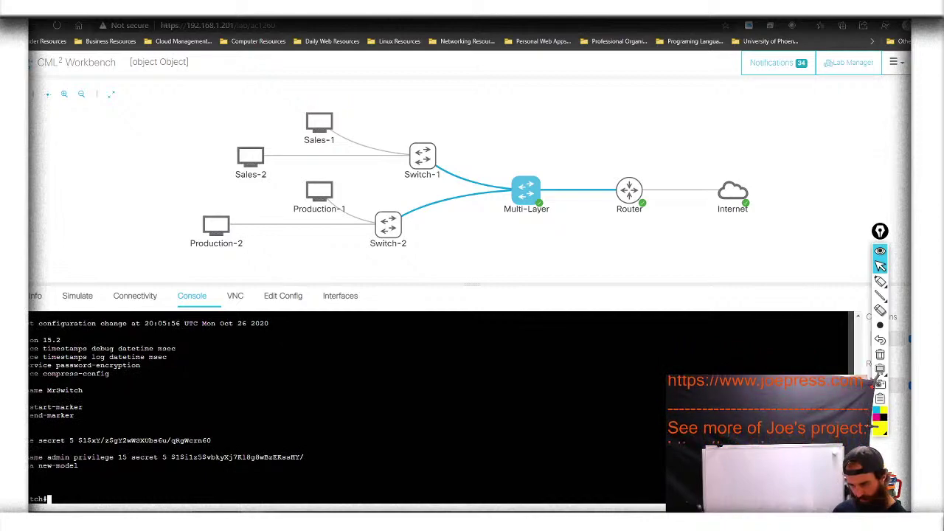
key(Up)
key(Return)
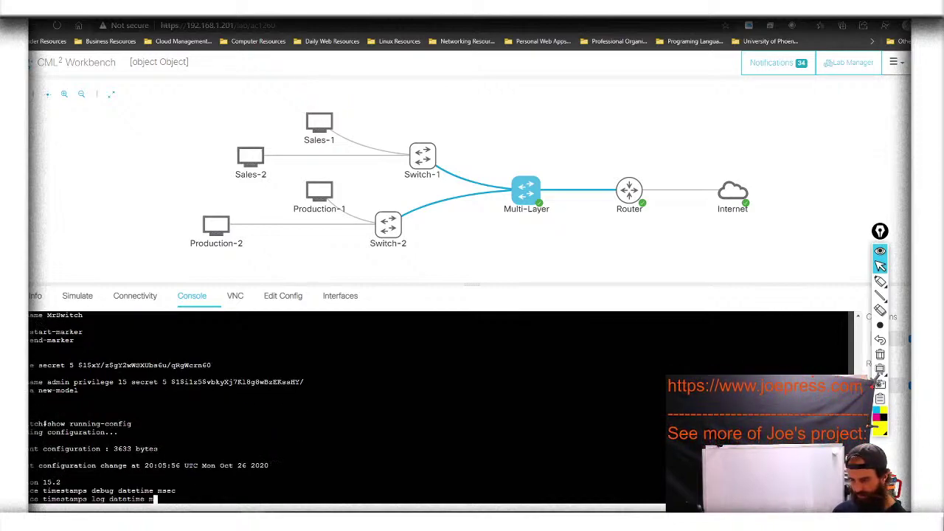
key(space)
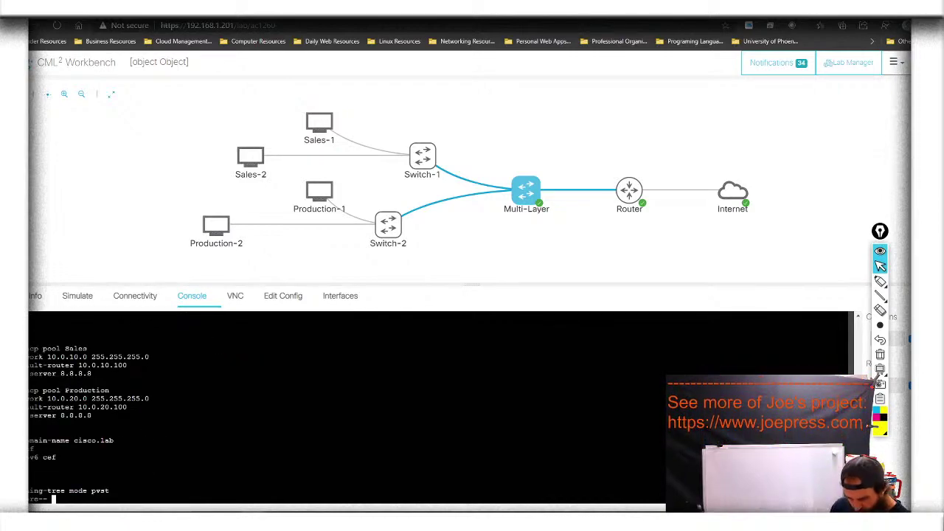
click(879, 281)
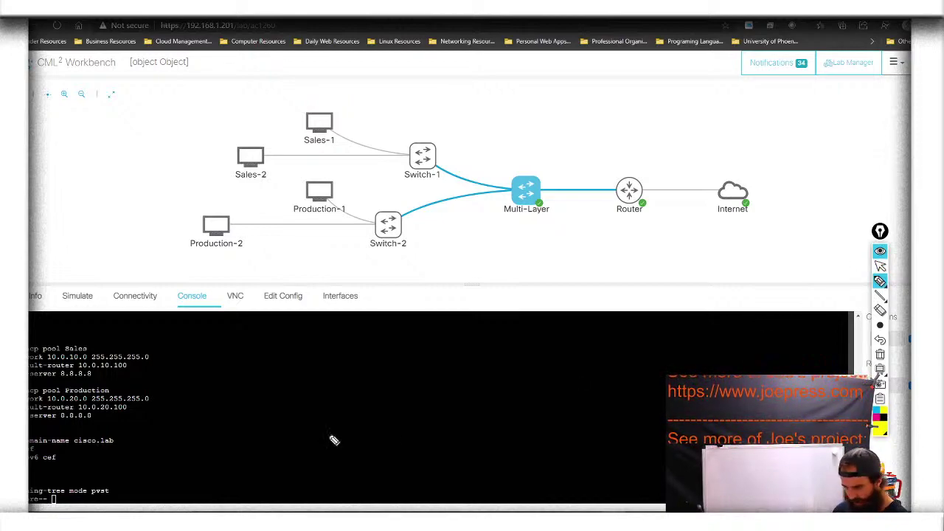
mouse_move(29, 426)
mouse_down()
mouse_move(157, 432)
mouse_move(182, 382)
mouse_move(177, 347)
mouse_move(28, 339)
mouse_up()
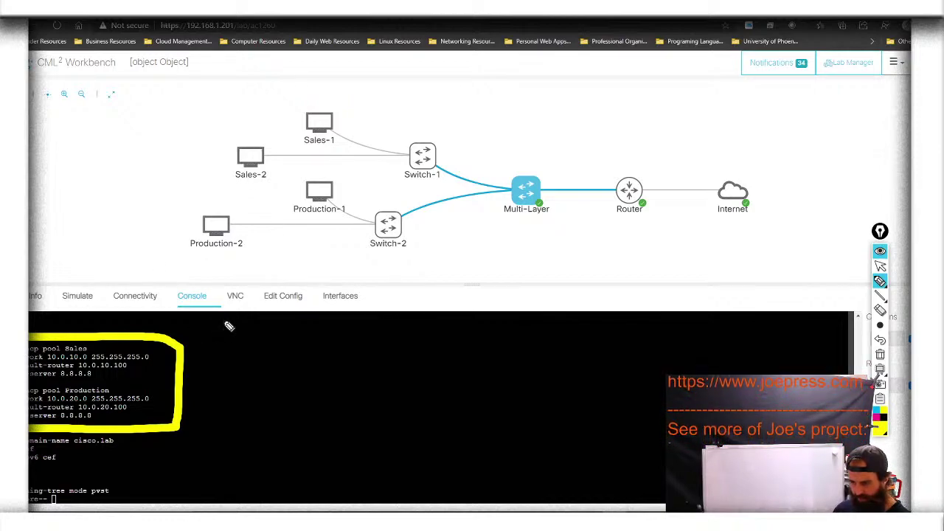
mouse_move(240, 186)
mouse_down()
mouse_move(265, 185)
mouse_move(367, 118)
mouse_move(282, 124)
mouse_move(248, 153)
mouse_move(235, 202)
mouse_up()
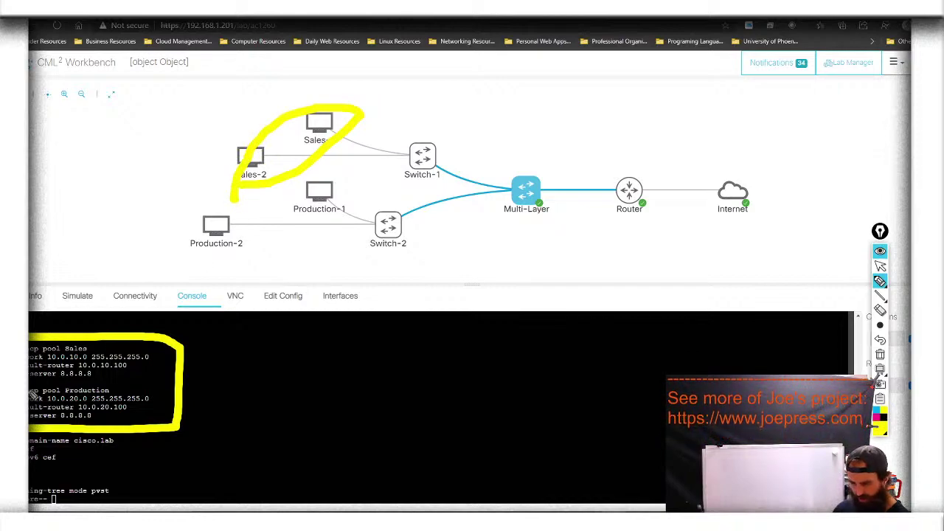
mouse_move(226, 248)
mouse_down()
mouse_move(361, 194)
mouse_move(267, 202)
mouse_move(205, 244)
mouse_up()
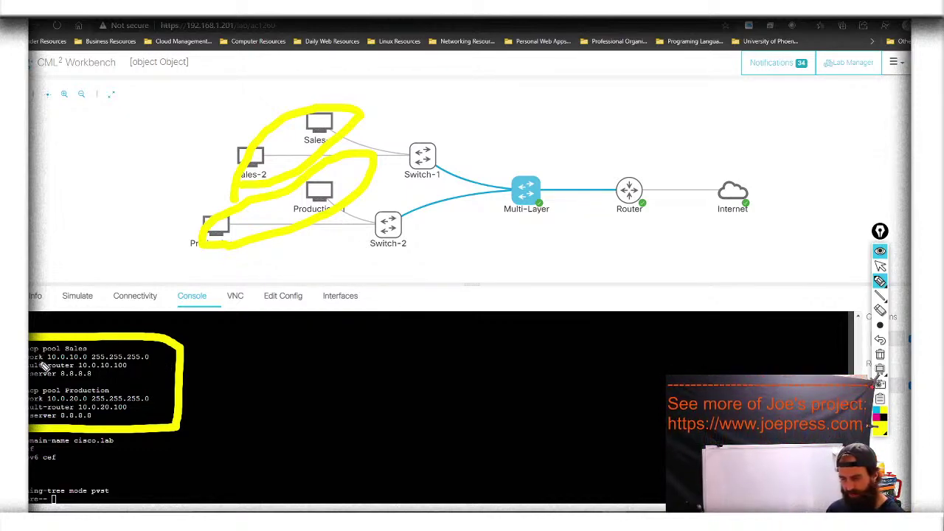
drag(40, 368, 102, 372)
drag(34, 405, 107, 405)
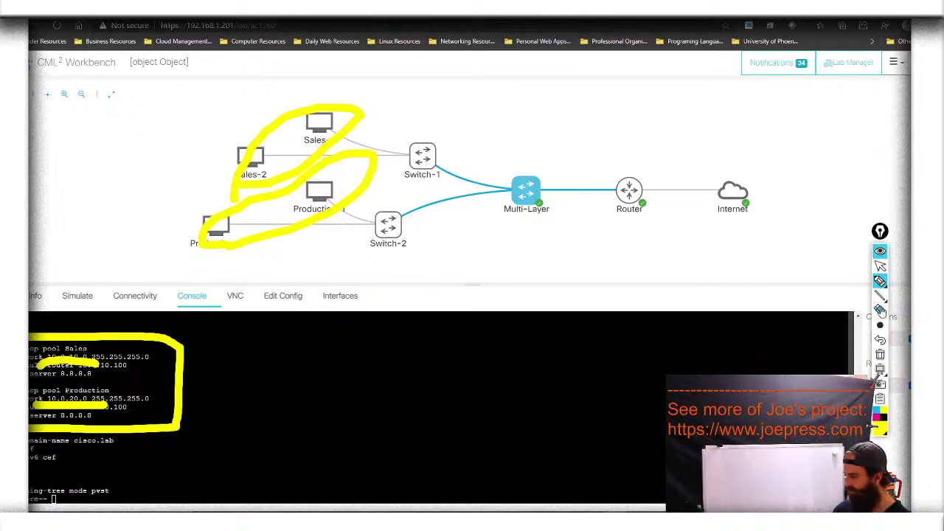
click(880, 356)
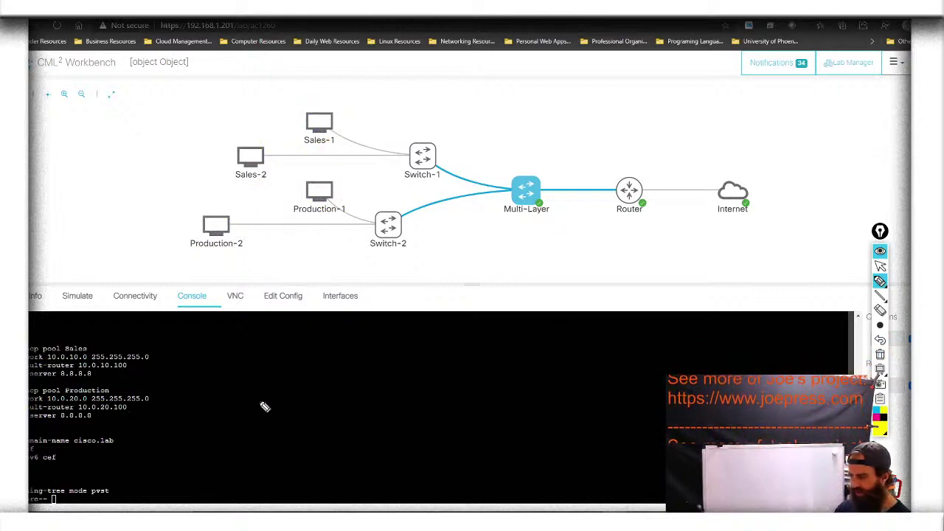
click(879, 282)
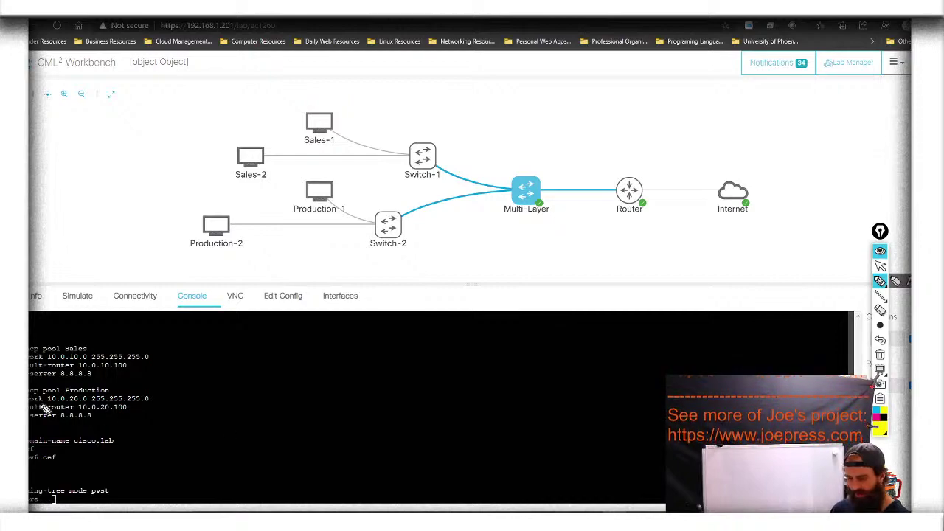
drag(36, 407, 100, 410)
drag(30, 364, 103, 366)
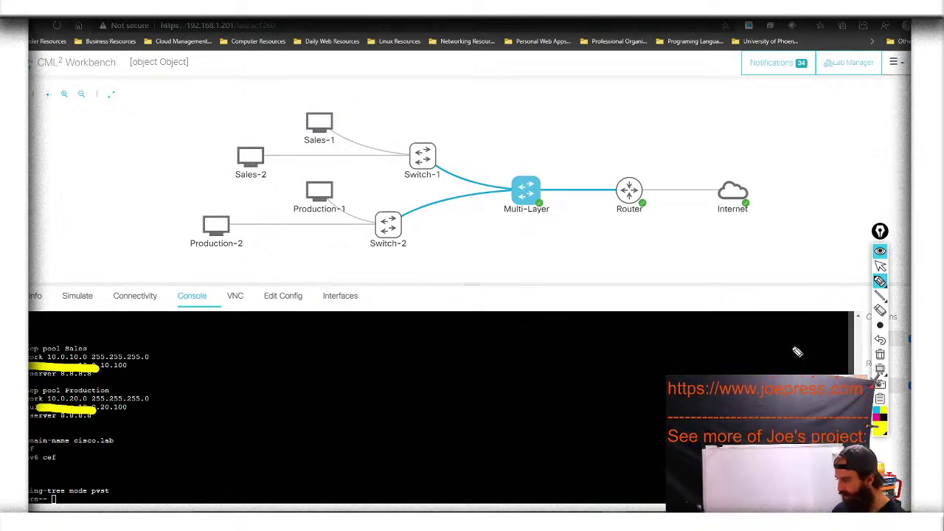
click(879, 354)
click(880, 265)
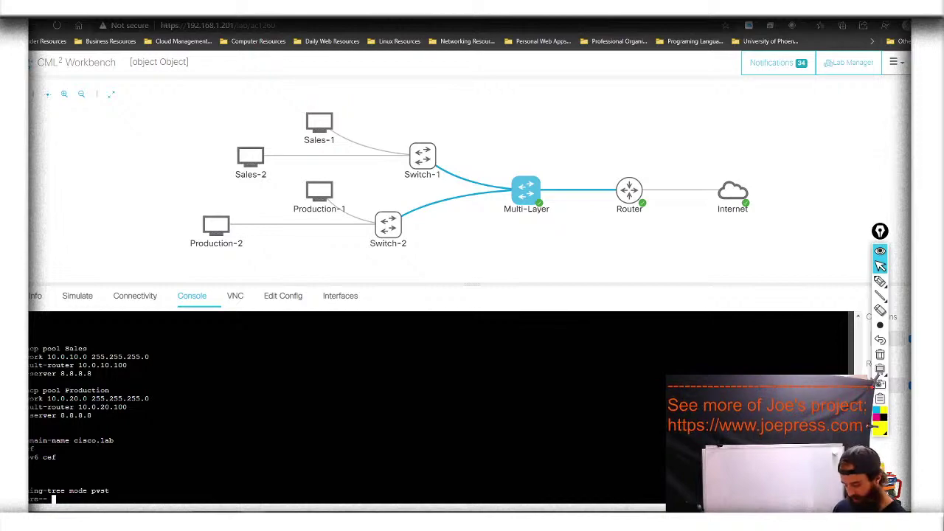
Page through the running-config past router ospf to the default route 0.0.0.0 via 10.0.1.1 and exec banner
key(space)
key(space)
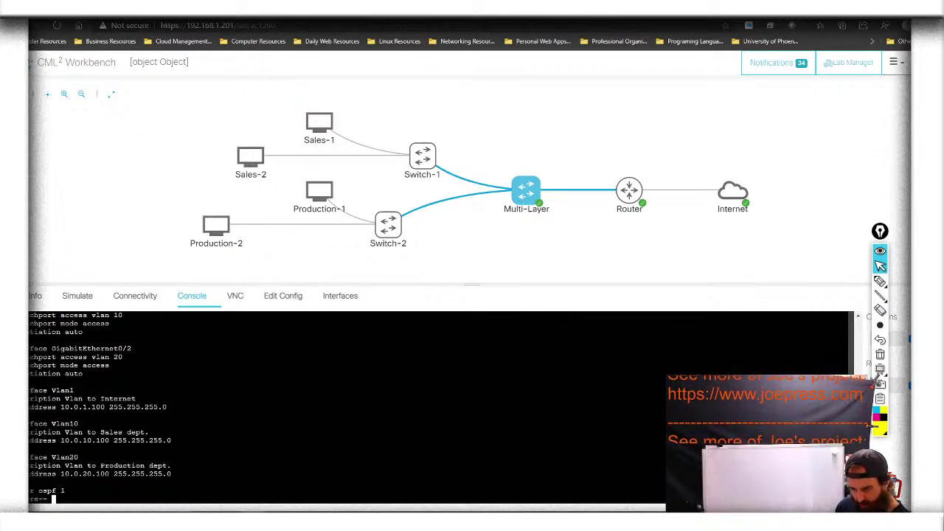
scroll(347, 406, up, 2)
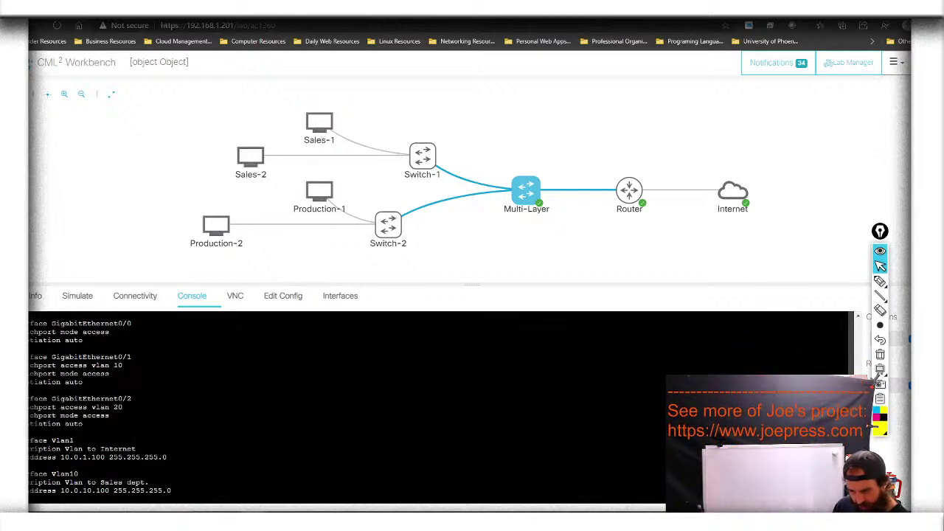
scroll(347, 405, down, 1)
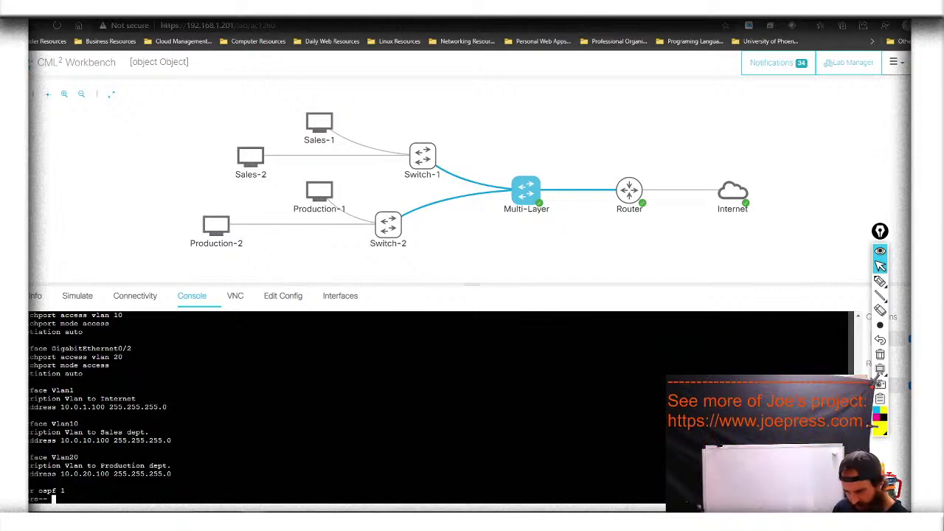
key(space)
key(space)
key(space)
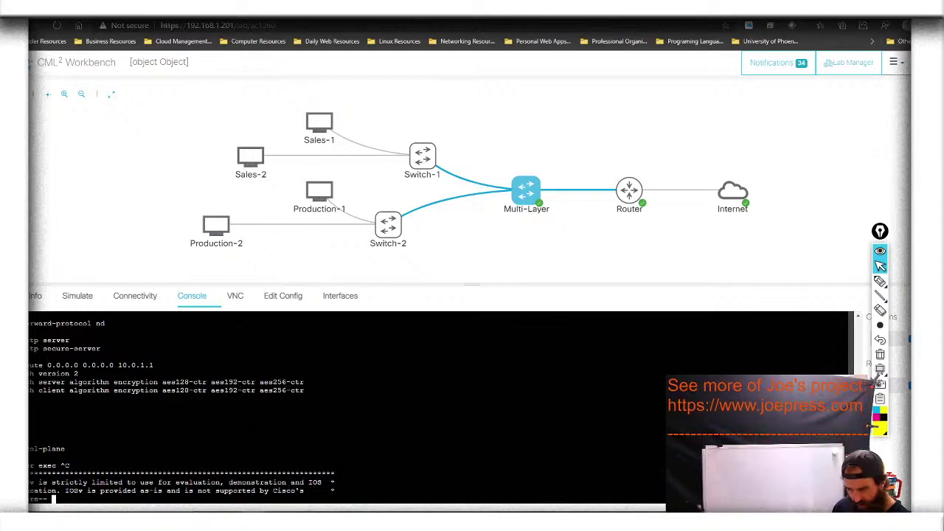
key(space)
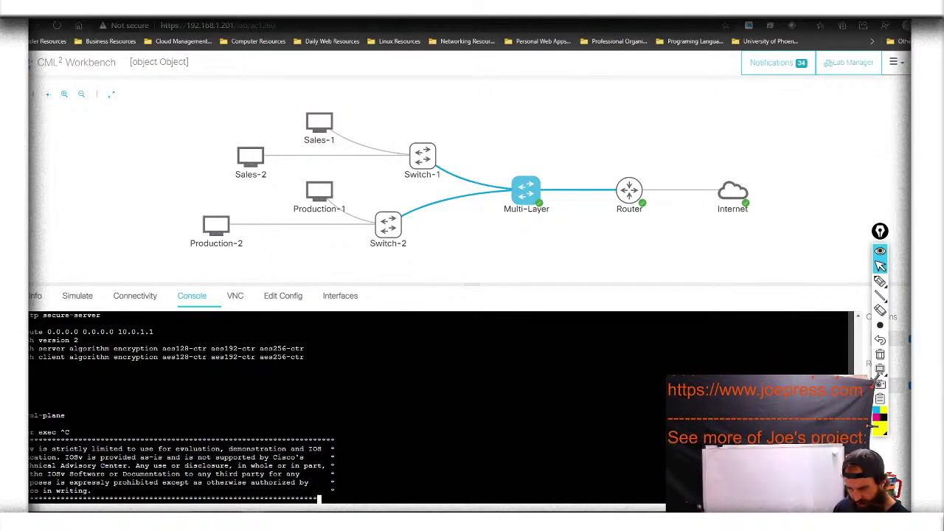
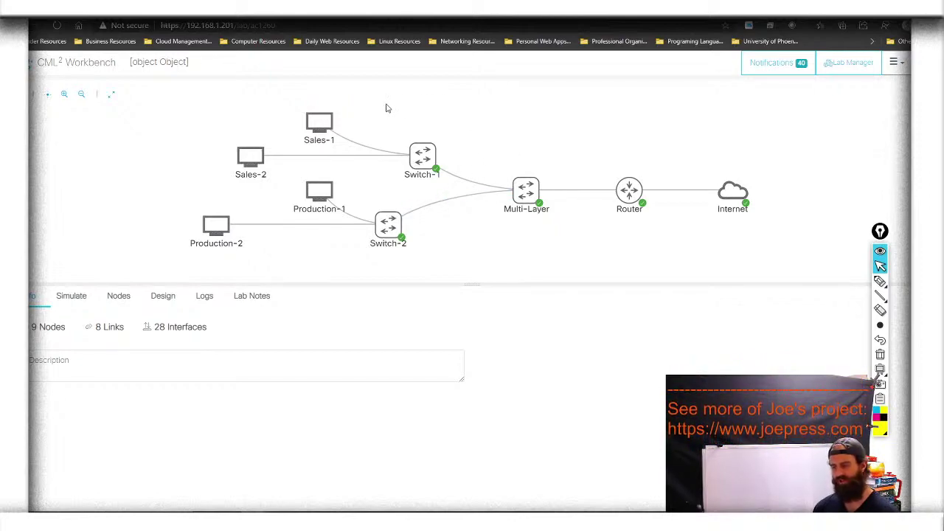
Bring up the action ring on the running Sales-1 host node
mouse_move(314, 123)
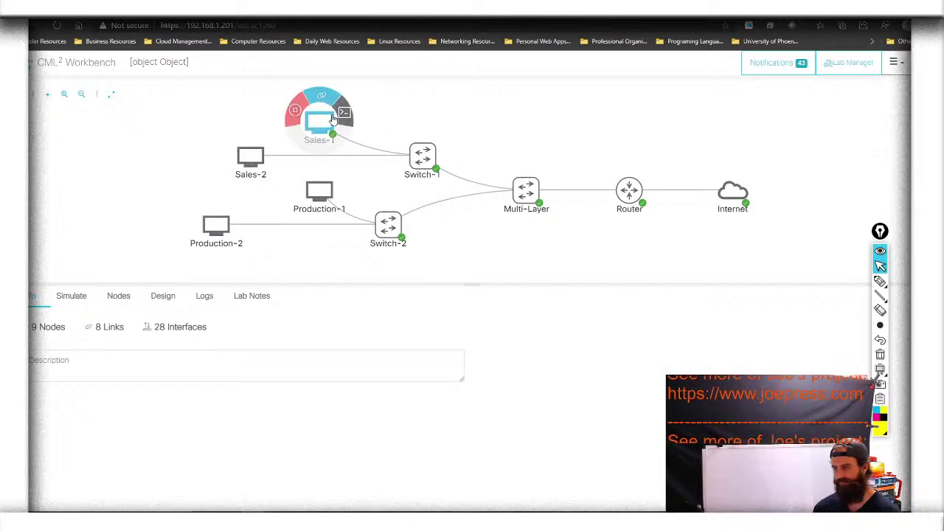
Open the Sales-1 console and log in as cisco
click(345, 114)
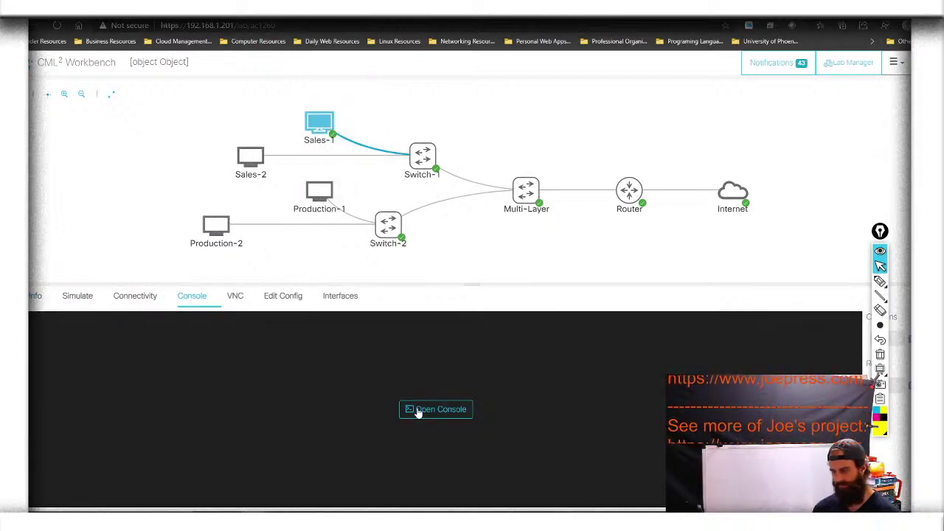
click(417, 410)
key(Return)
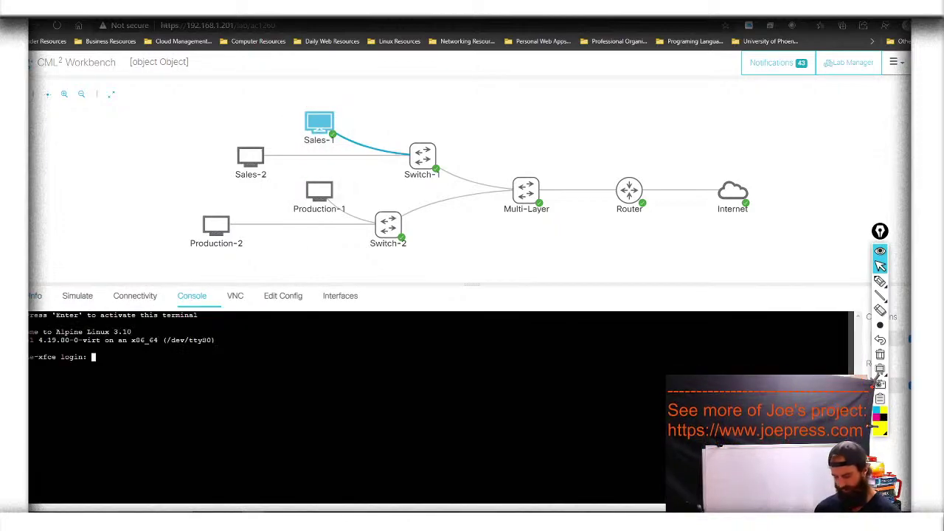
text(cisco)
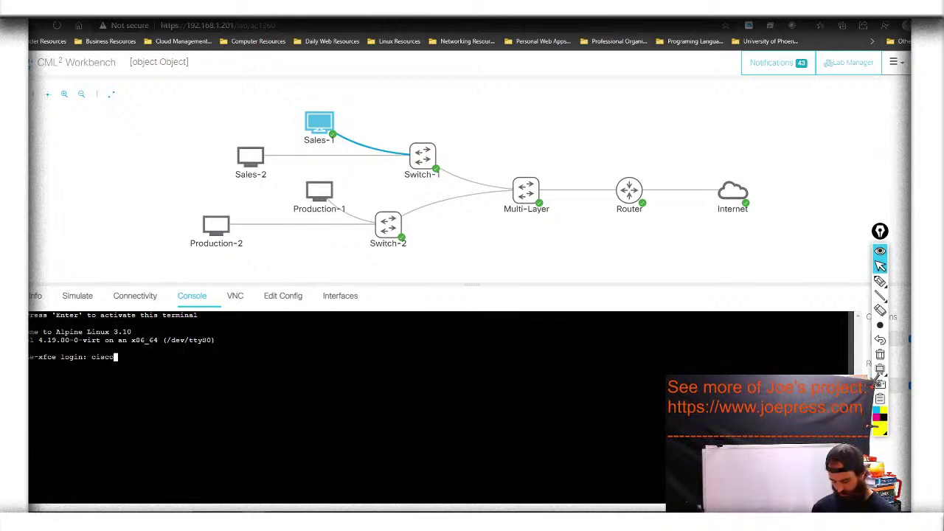
key(Return)
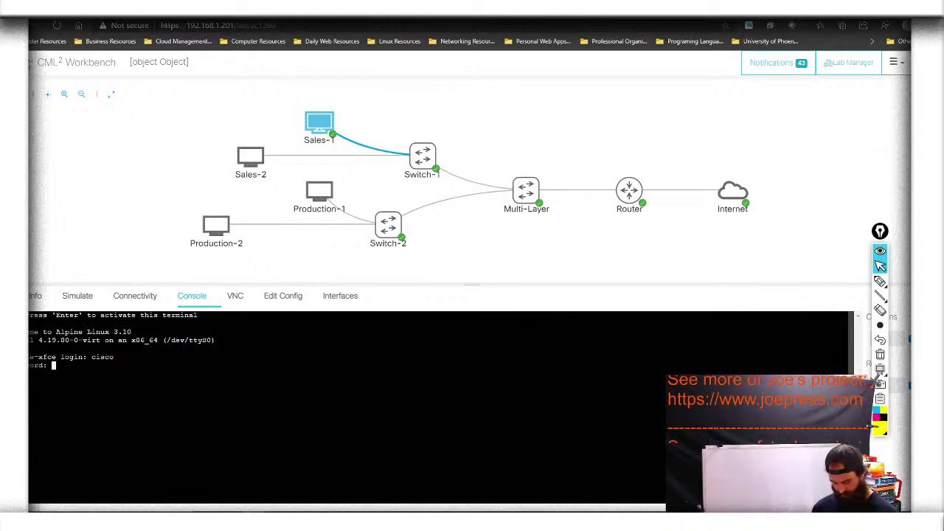
key(Return)
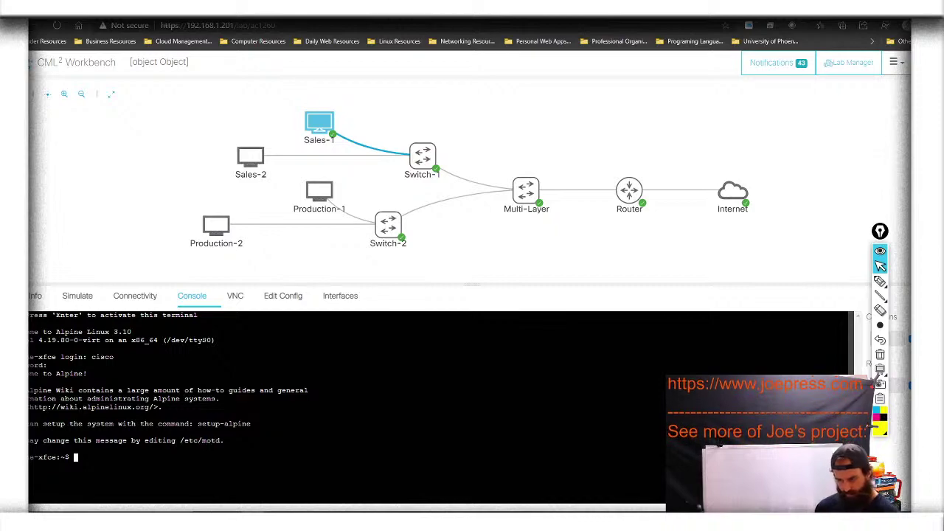
Run ifconfig and highlight Sales-1's address 10.0.10.1 with mask 255.255.255.0
text(ls)
key(BackSpace)
key(BackSpace)
key(BackSpace)
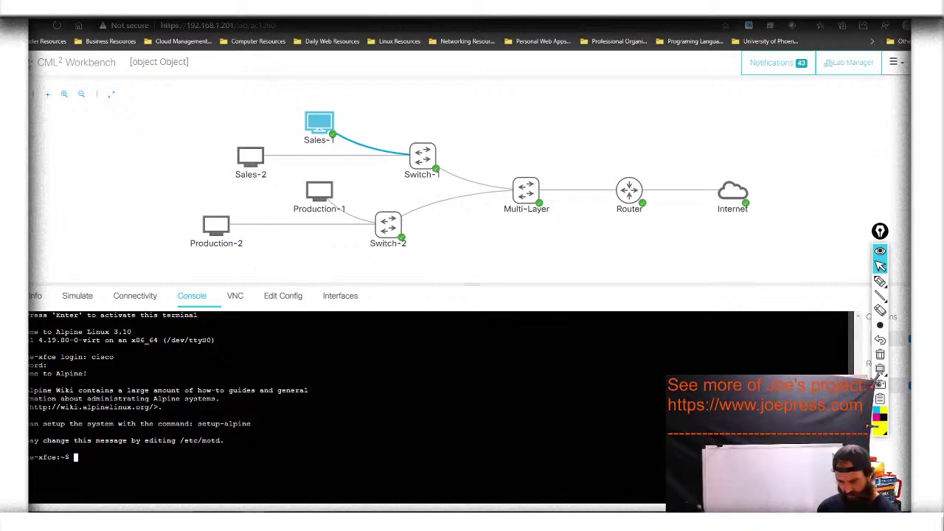
text(ifconfig)
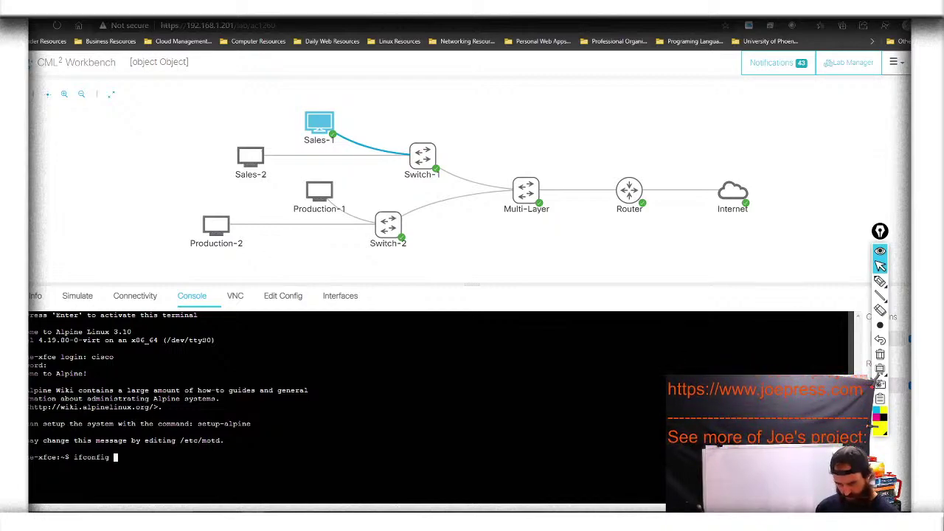
key(Return)
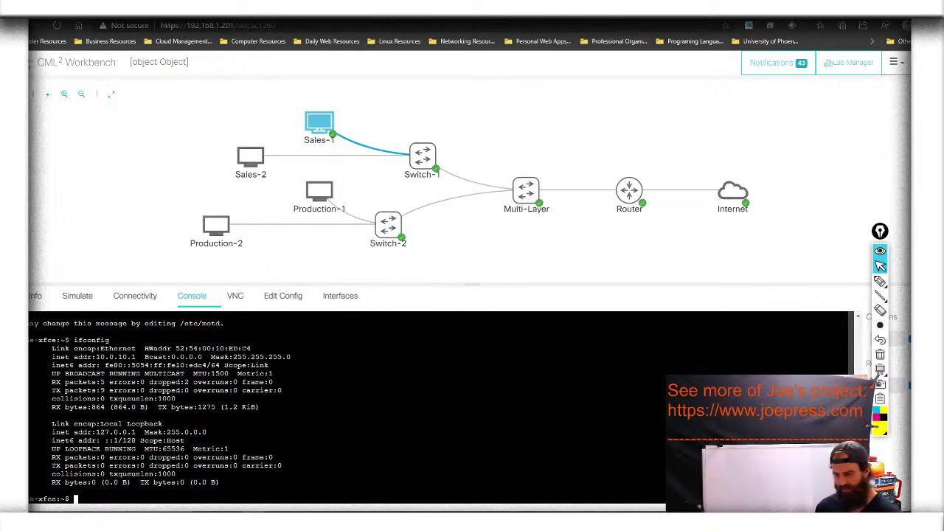
click(881, 284)
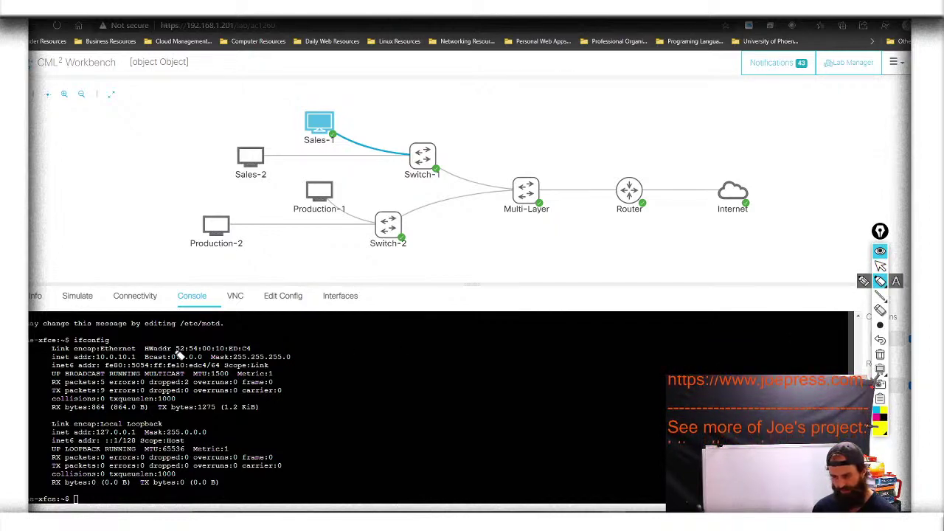
drag(51, 357, 153, 360)
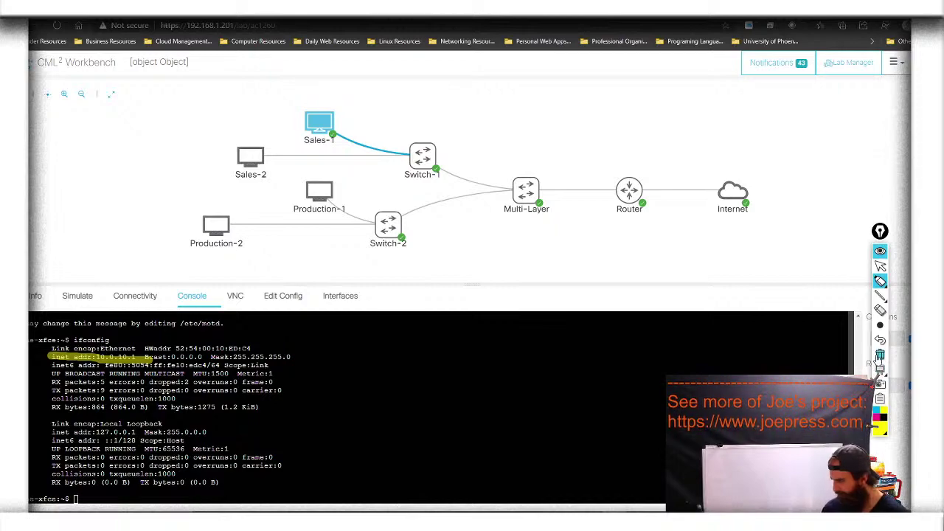
click(880, 340)
Explore ip command completion, then run ip addr showing eth0 UP at 10.0.10.1/24
click(879, 266)
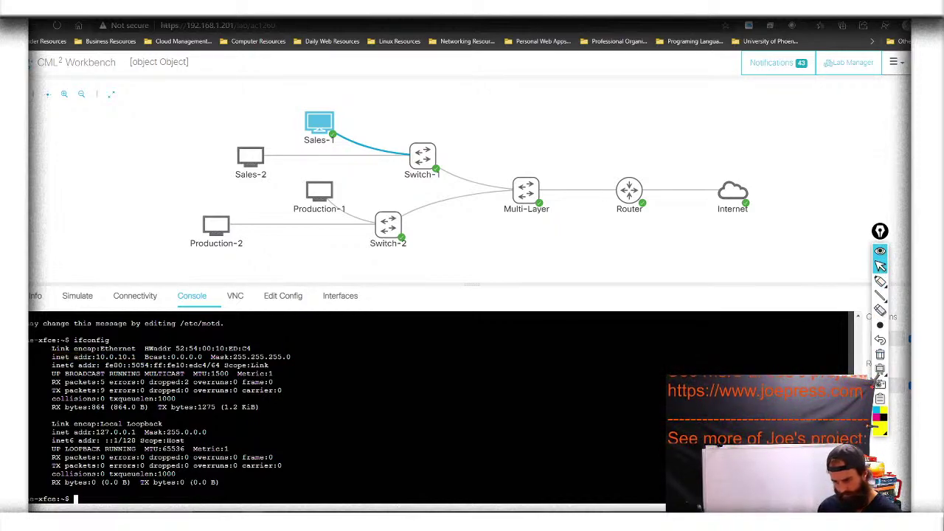
text(ip rou)
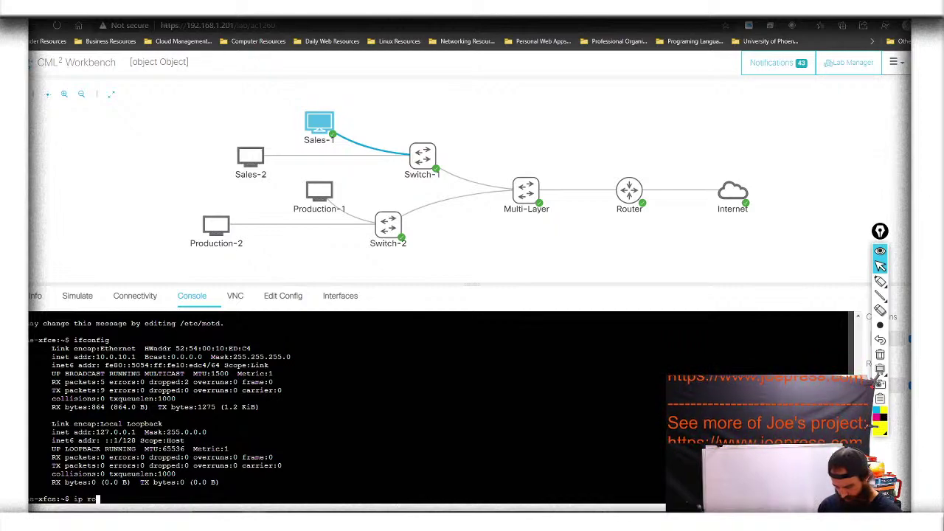
key(BackSpace)
key(BackSpace)
key(BackSpace)
key(BackSpace)
key(BackSpace)
key(BackSpace)
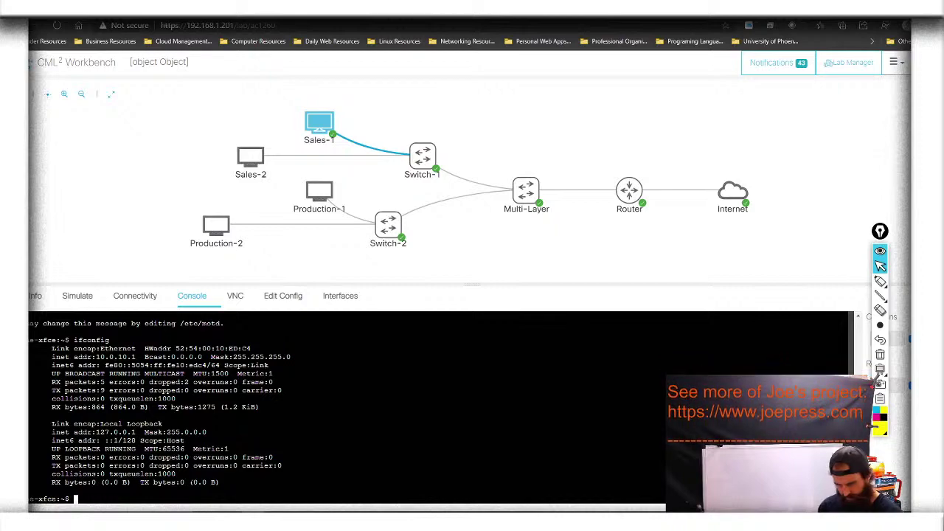
text(ip)
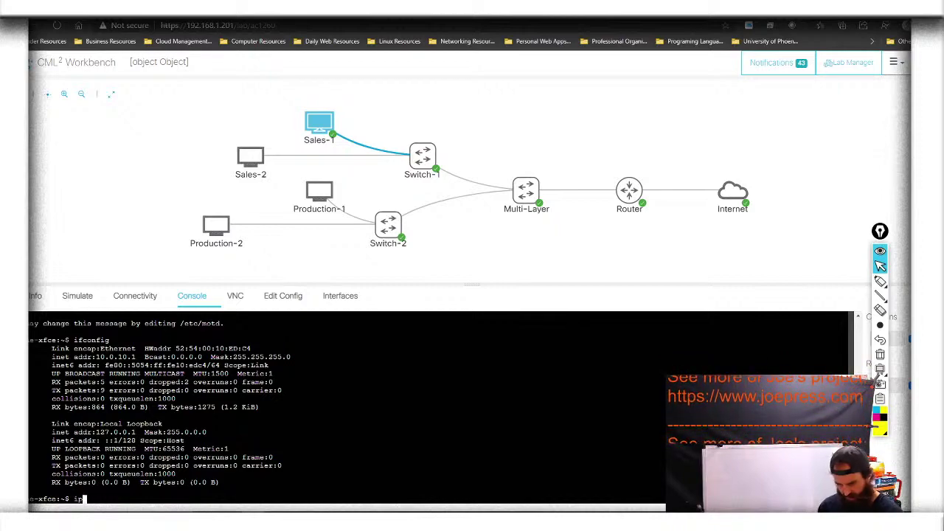
key(Tab)
key(Tab)
key(Tab)
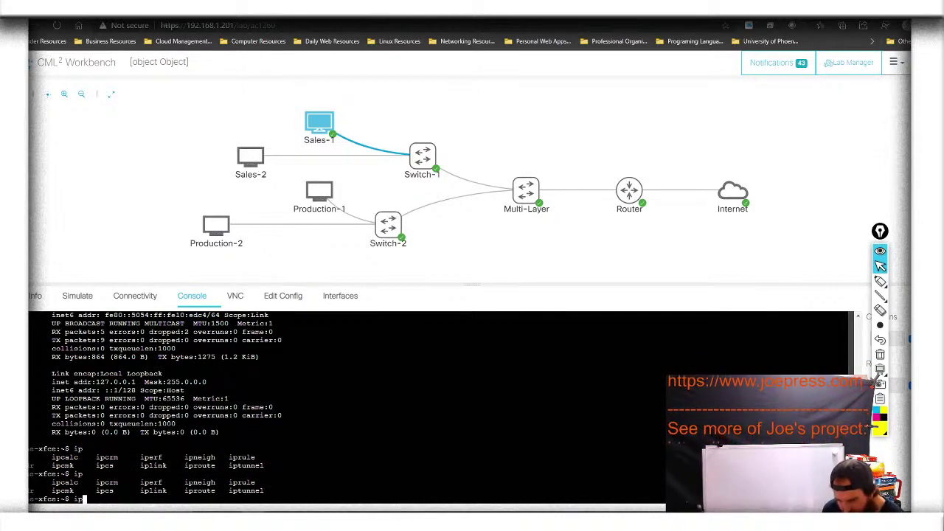
text(-a)
key(Return)
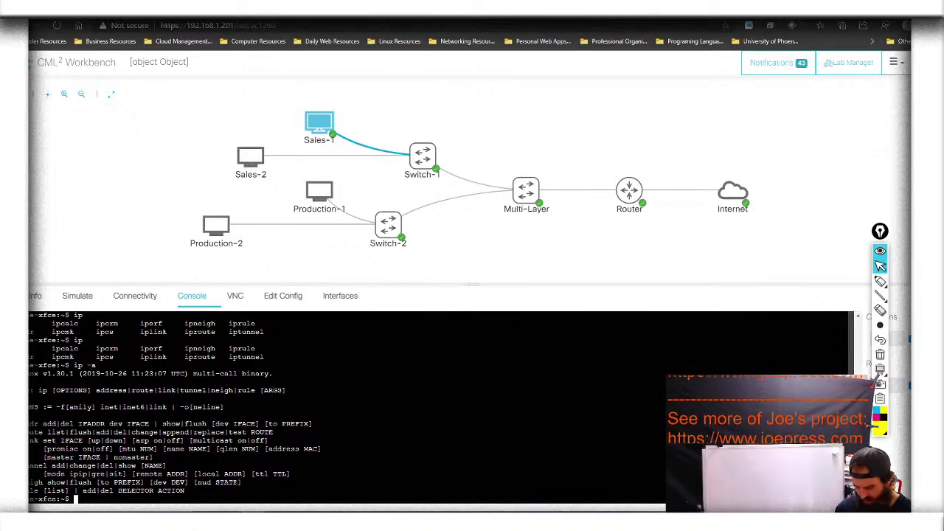
text(ip ad)
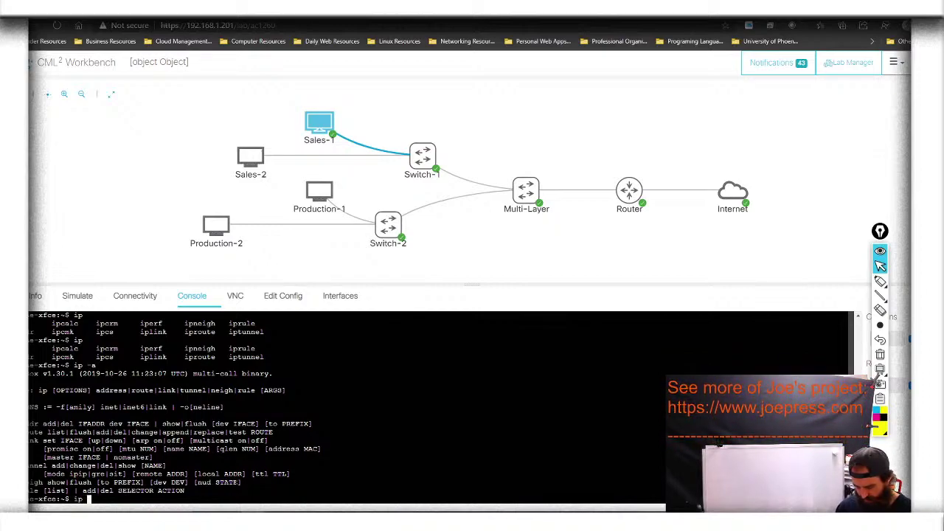
text(d)
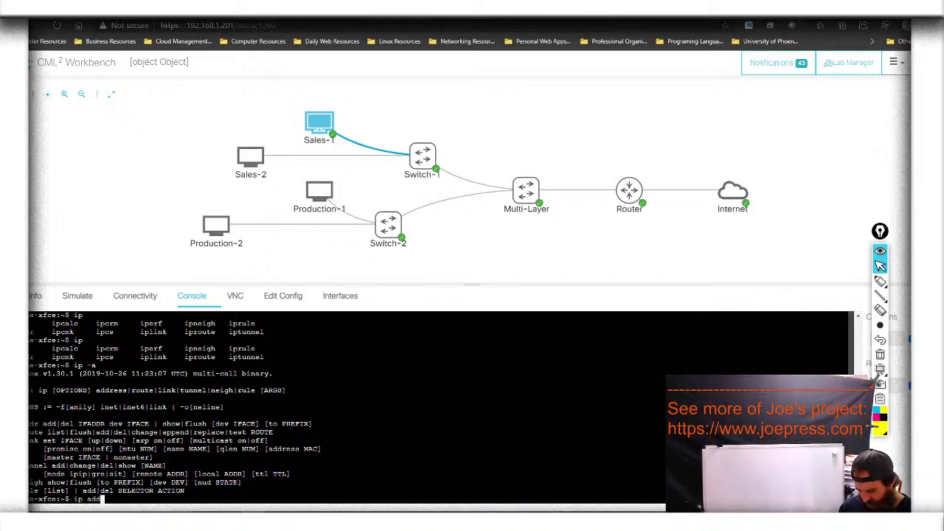
text(r)
key(Return)
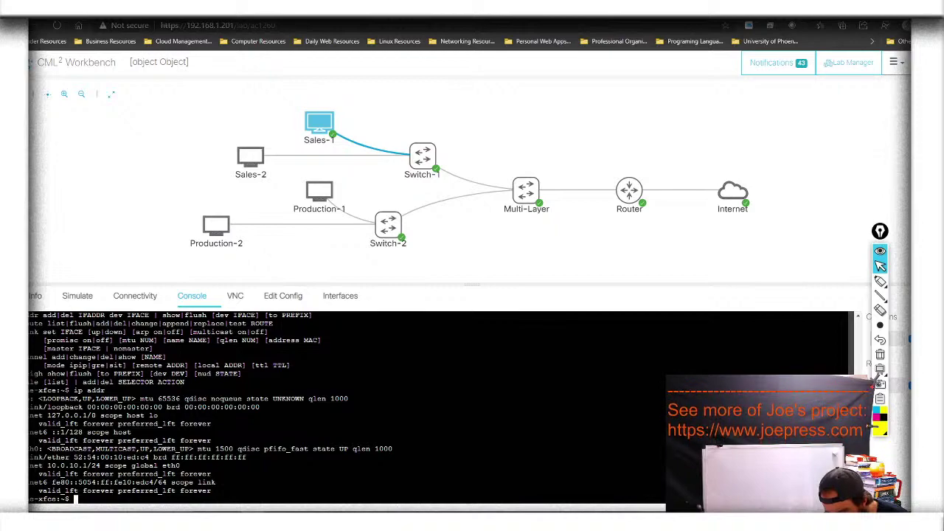
Ping 8.8.8.8 from Sales-1 and stop it: 7 received, 0% loss, 20.557 ms average
text(pi)
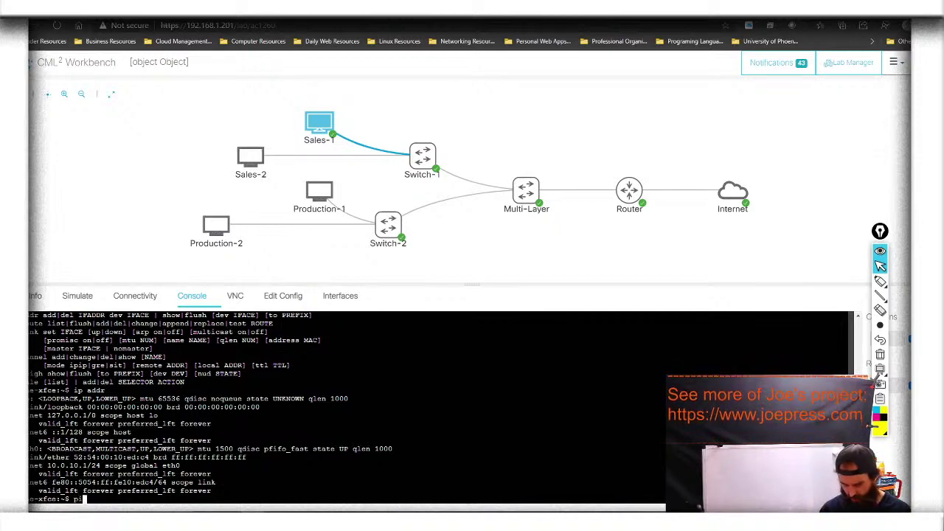
text(ng 8.8.8.8)
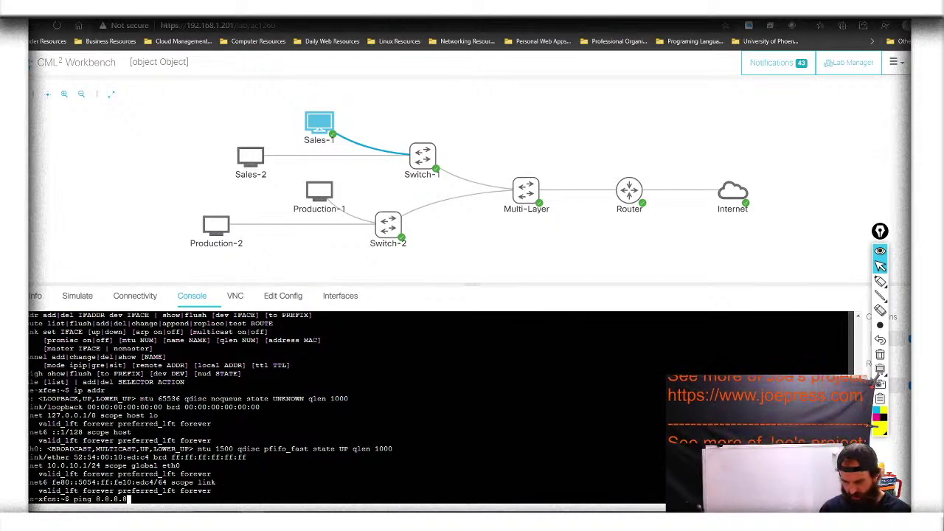
key(Return)
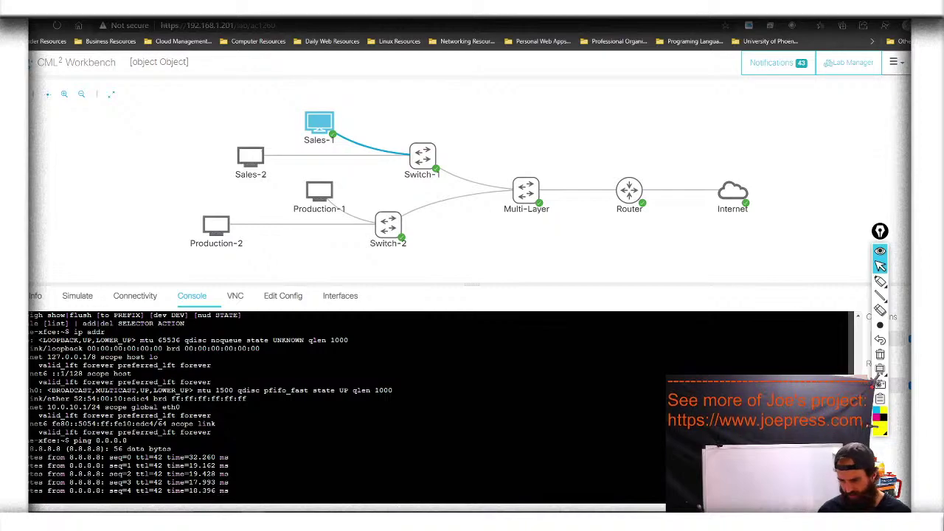
key(ctrl+c)
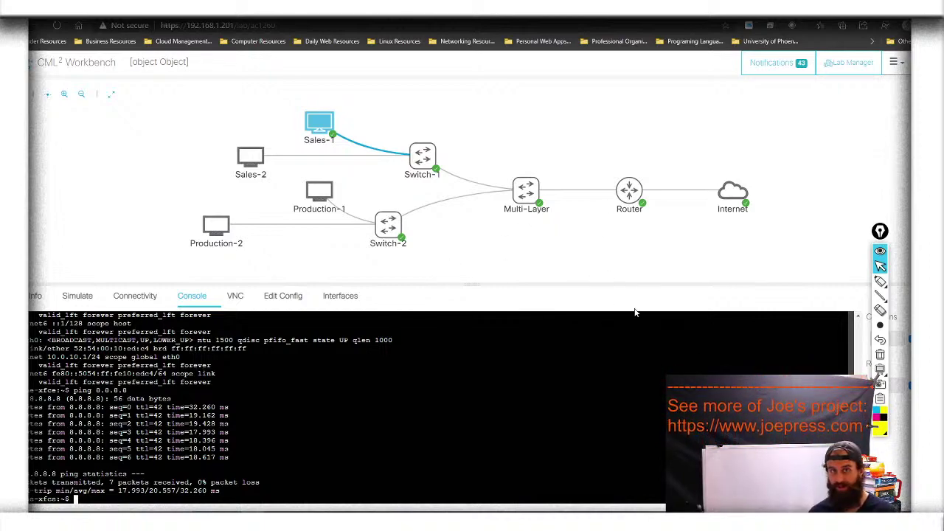
mouse_move(248, 155)
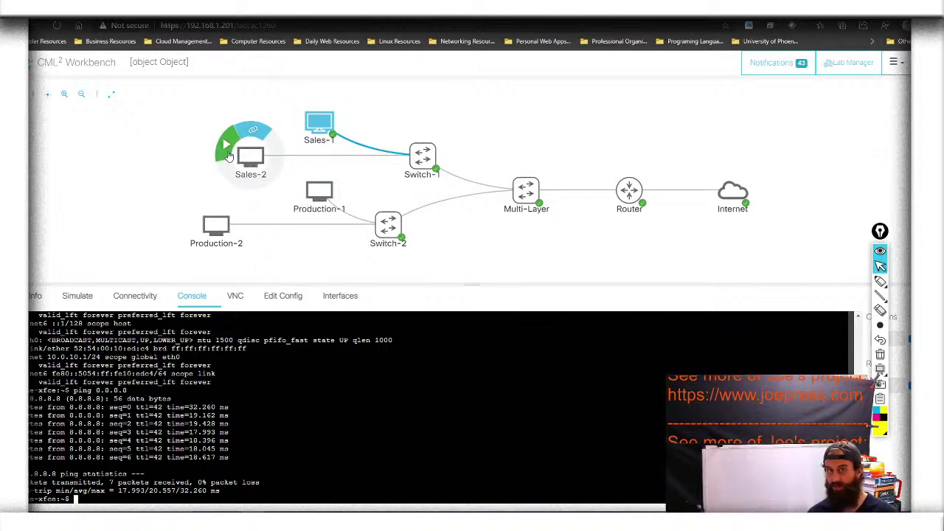
Start Sales-2, open its console and log in as cisco
click(227, 151)
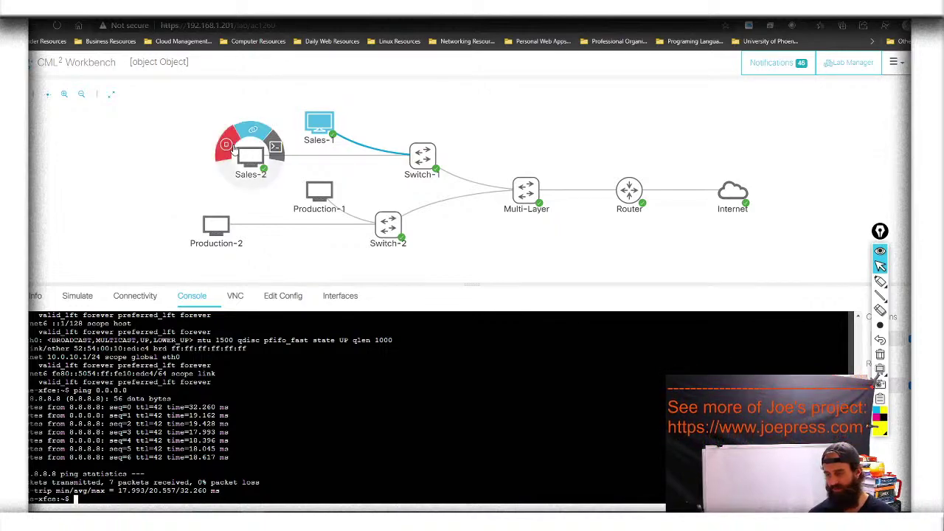
click(243, 158)
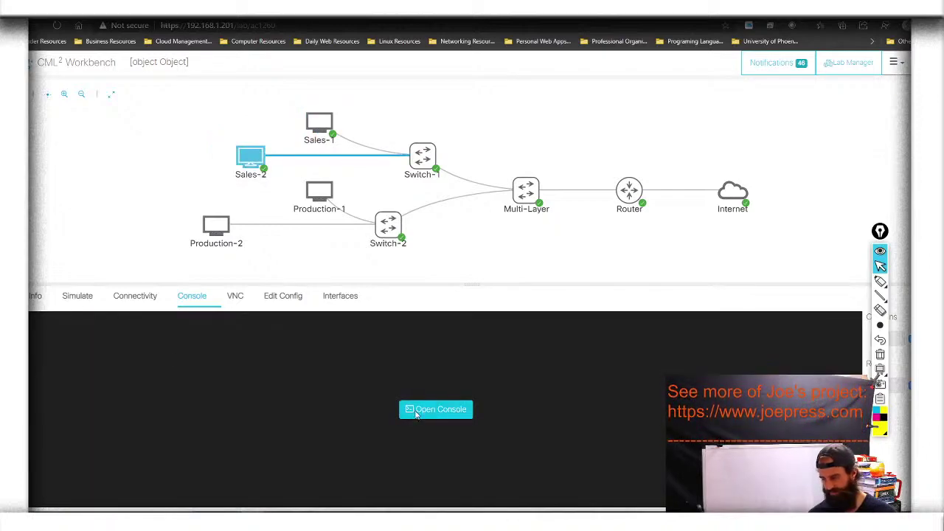
click(415, 410)
key(Return)
text(cisco)
key(Return)
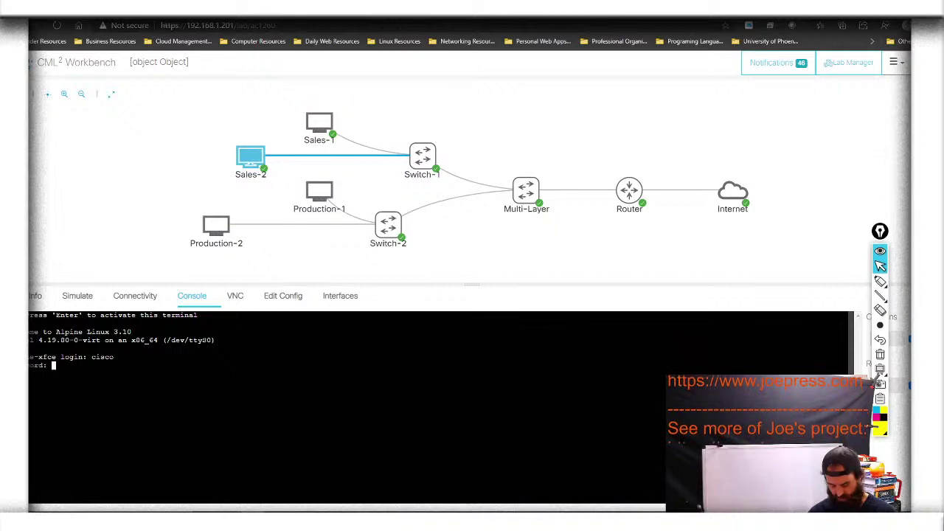
key(Return)
Run ip addr on Sales-2 and highlight eth0's address 10.0.10.2/24
text(ip addr)
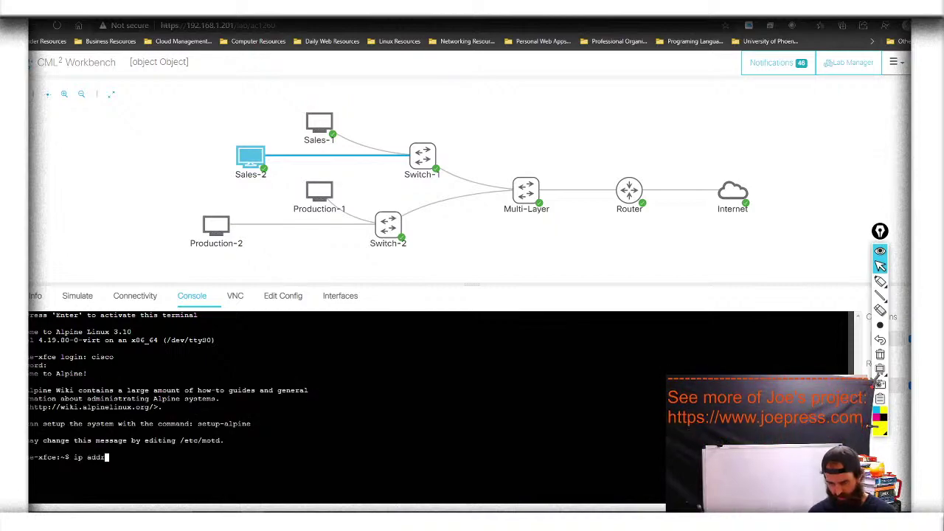
key(Return)
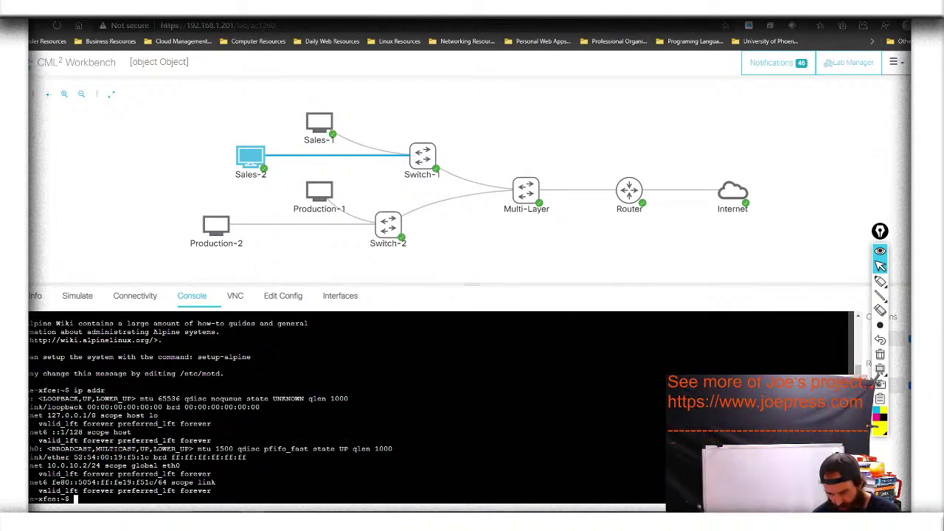
mouse_move(877, 285)
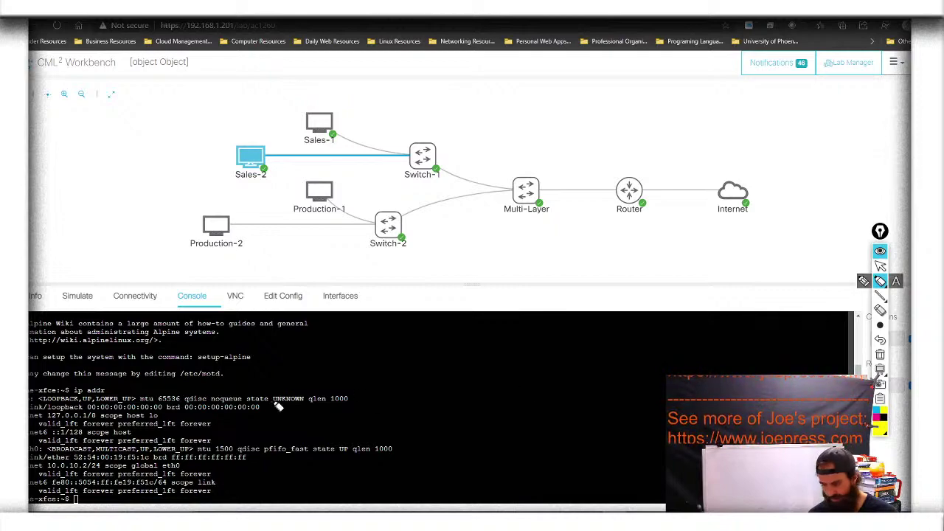
drag(47, 465, 107, 467)
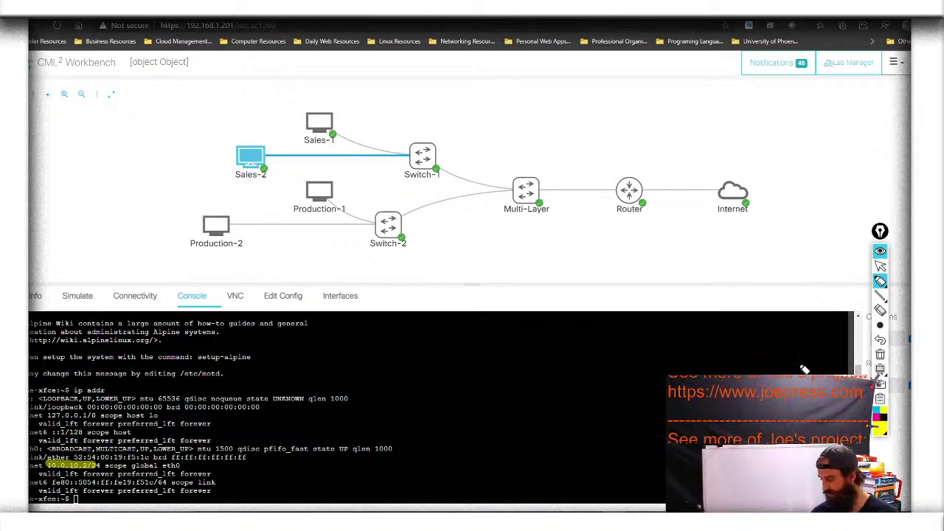
Clear the highlight and ping 8.8.8.8 from Sales-2: 6 received, 0% loss, 22.056 ms average
click(880, 355)
click(880, 265)
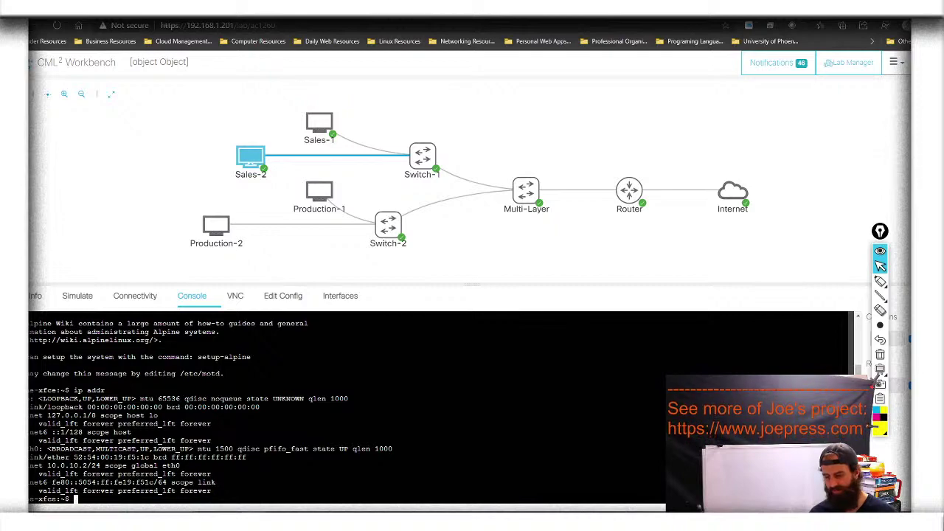
text(ping )
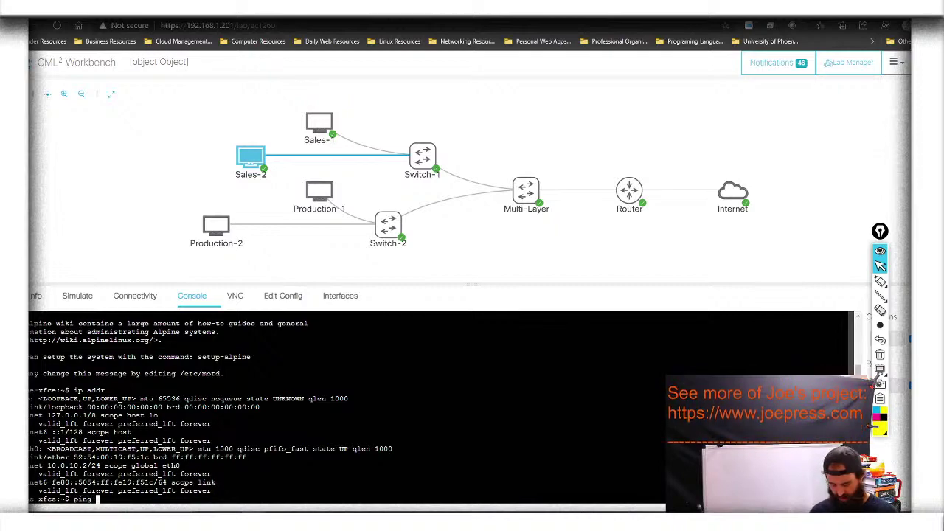
text(8.8.8.8)
key(Return)
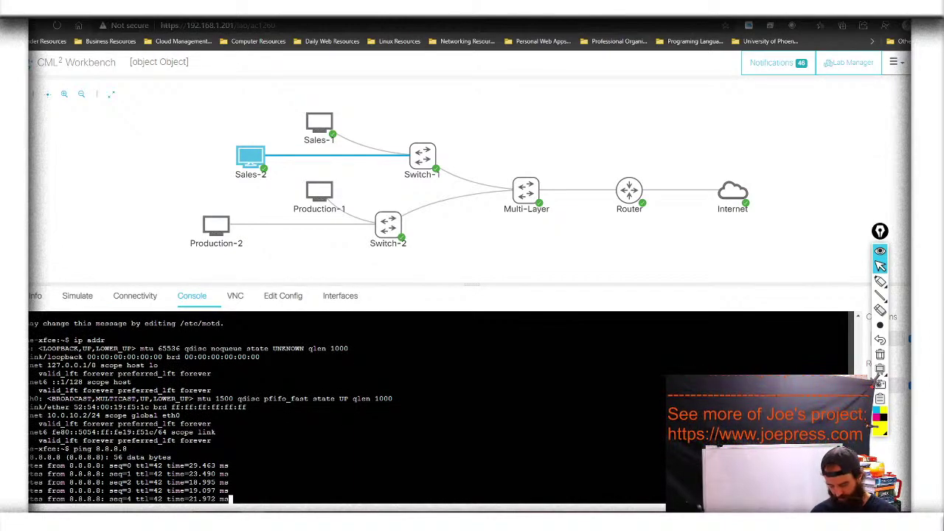
key(ctrl+c)
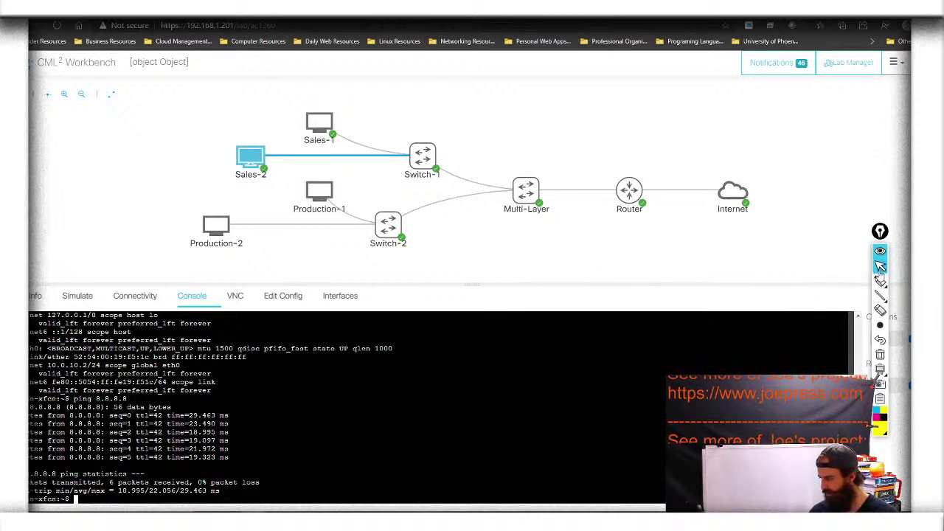
click(880, 267)
mouse_move(307, 194)
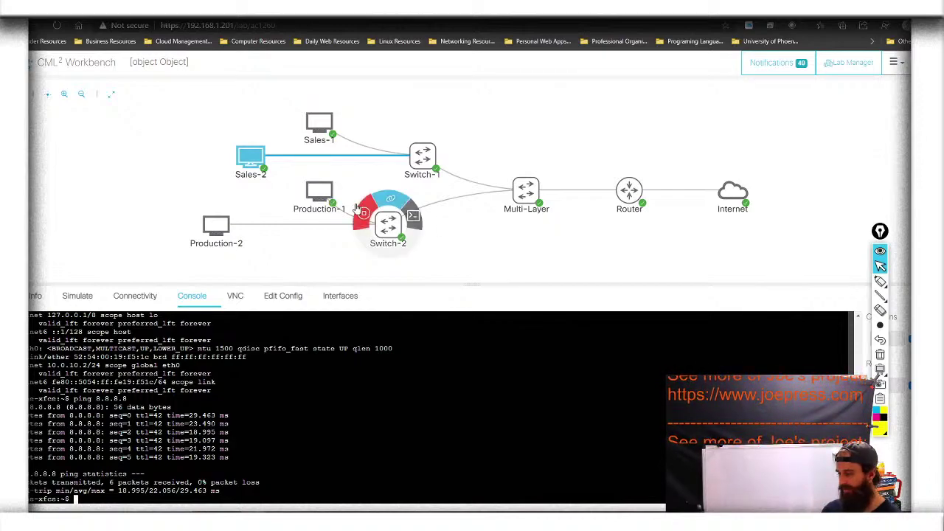
Open the Production-1 console and log in as cisco
click(350, 187)
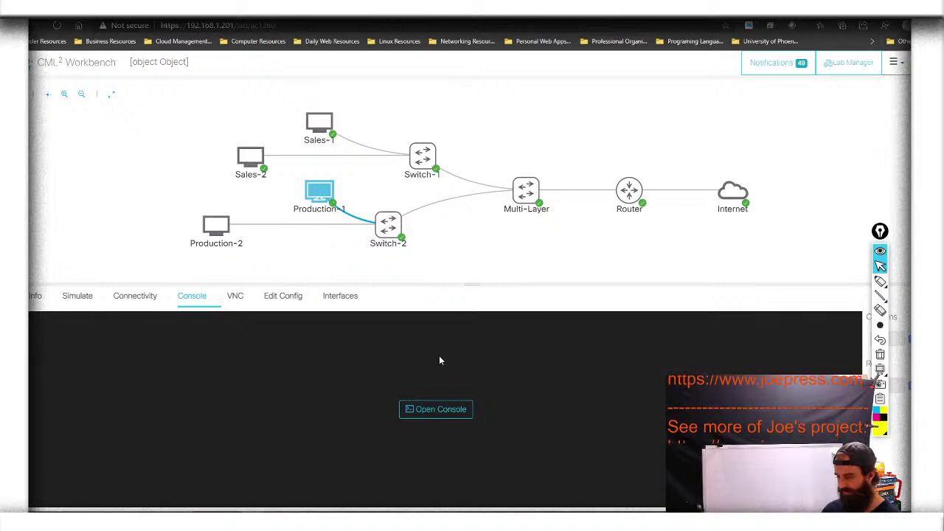
click(438, 410)
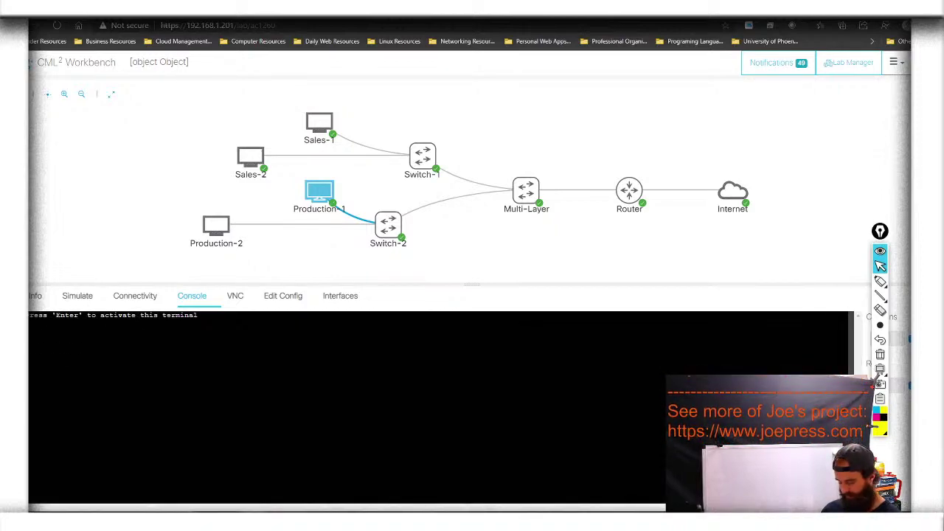
key(Return)
text(cisco)
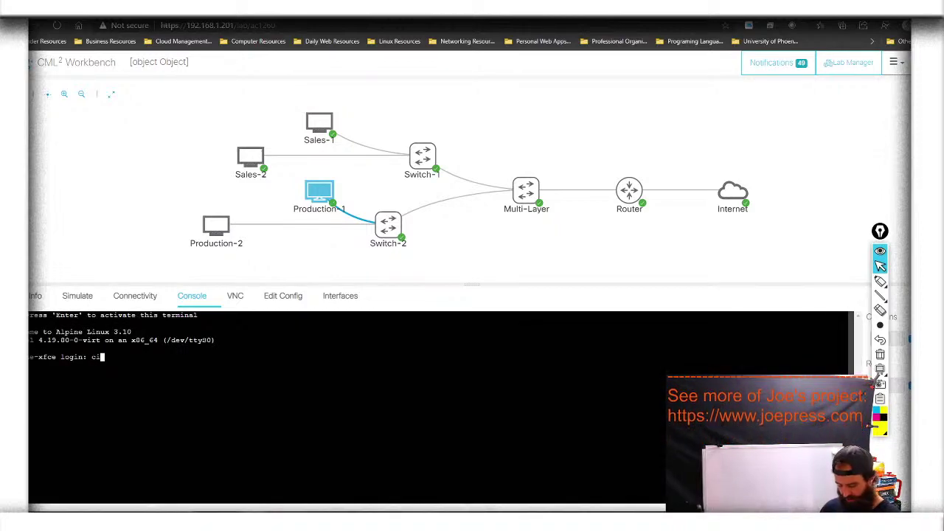
key(Return)
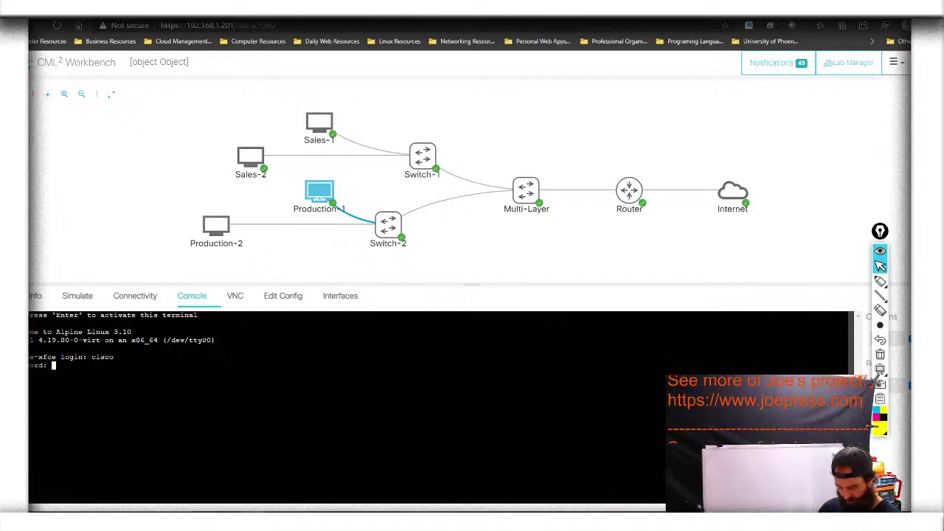
key(Return)
Run ip addr on Production-1 and highlight eth0's address 10.0.20.1/24
text(ip addr)
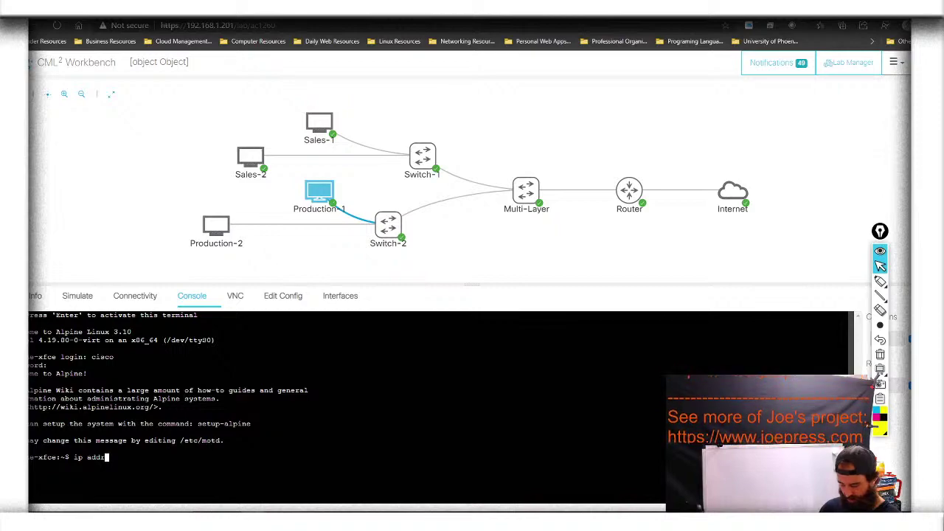
key(Return)
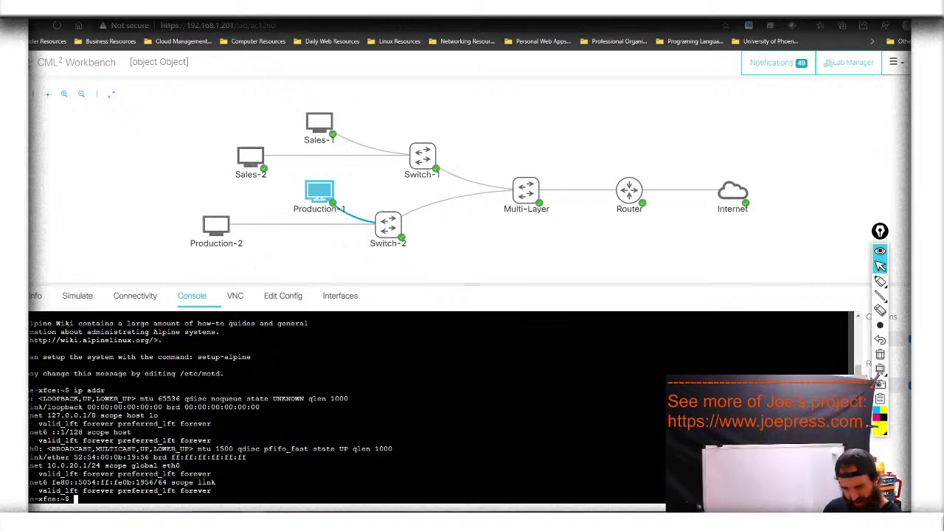
click(879, 281)
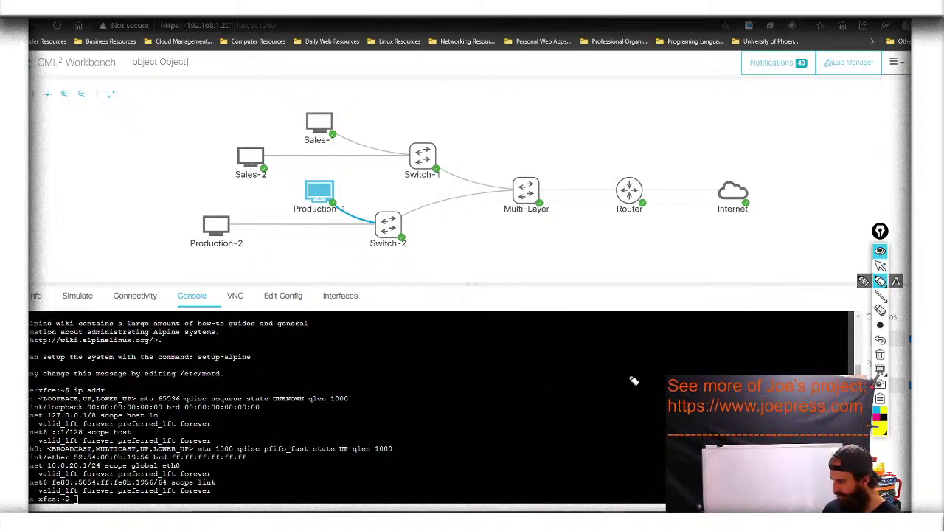
drag(46, 466, 96, 470)
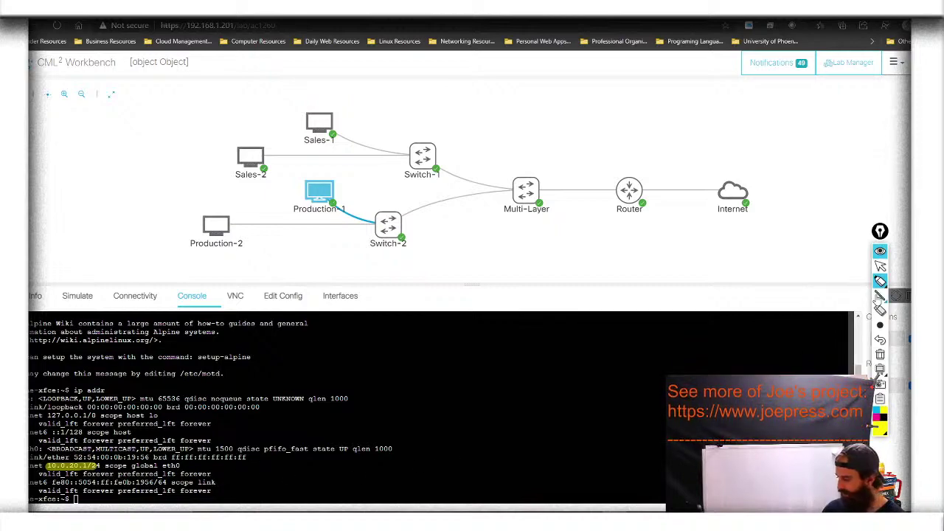
click(879, 354)
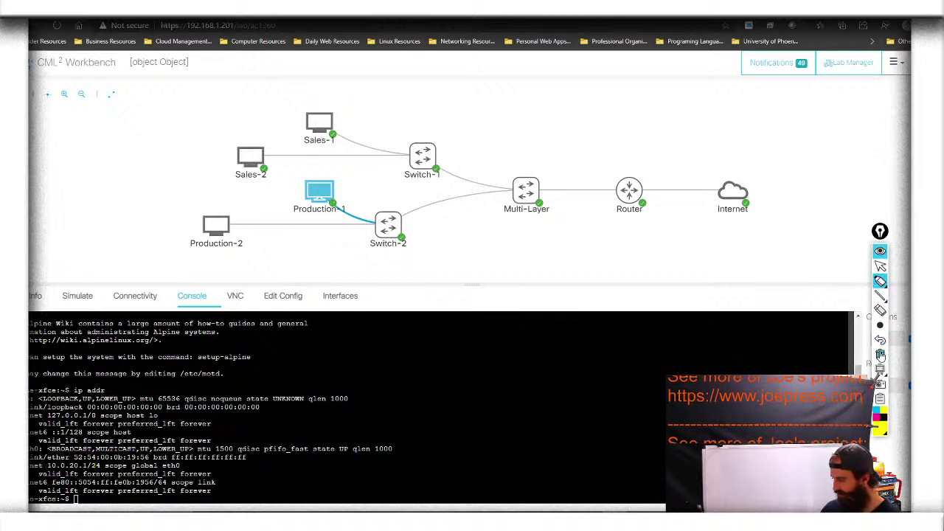
click(880, 266)
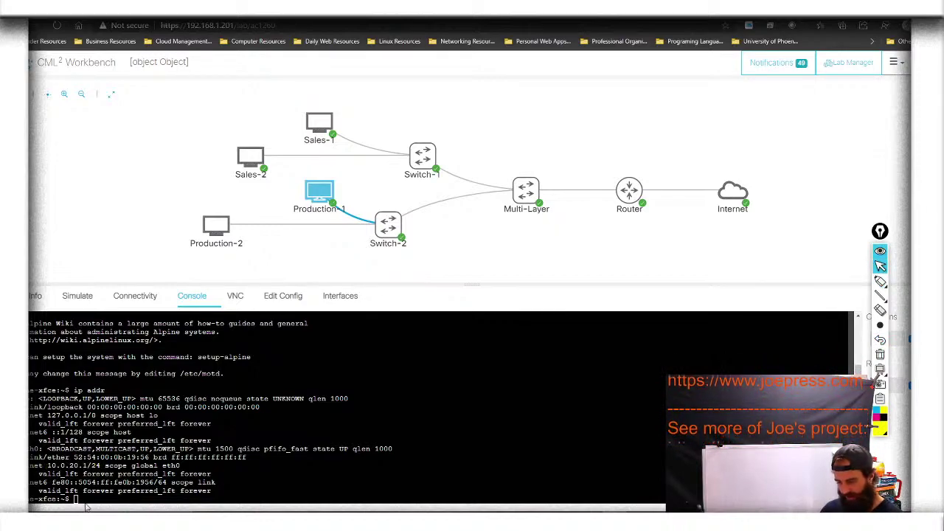
Ping 8.8.8.8 from Production-1: 6 received, 0% loss, 20.009 ms average
text(ping )
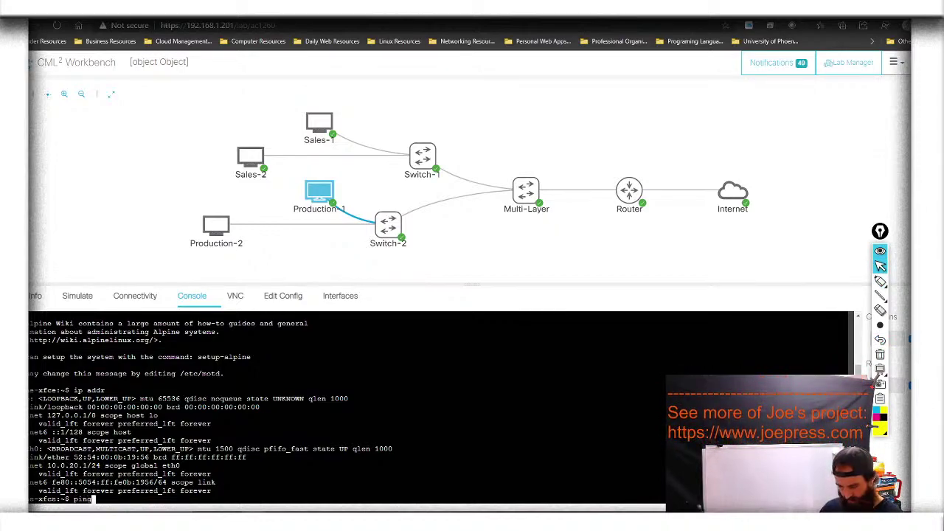
text(8.8.8.8)
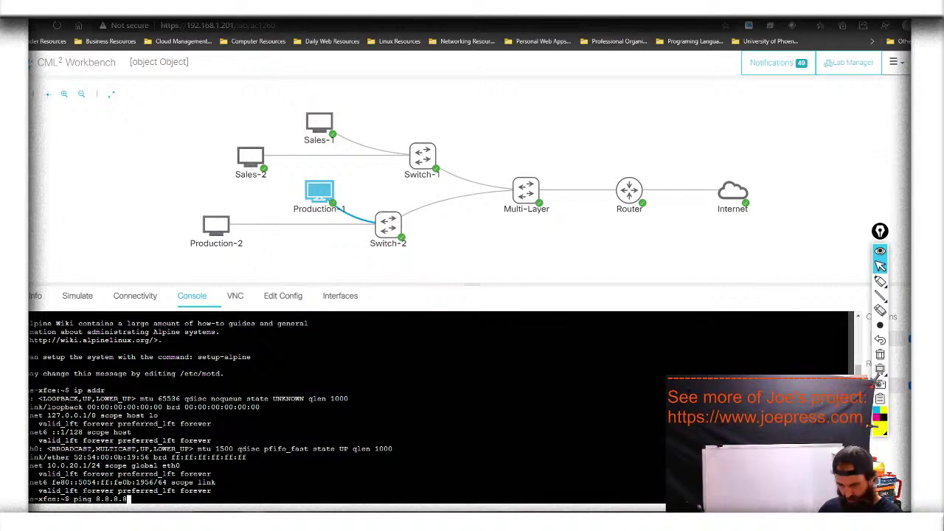
key(Return)
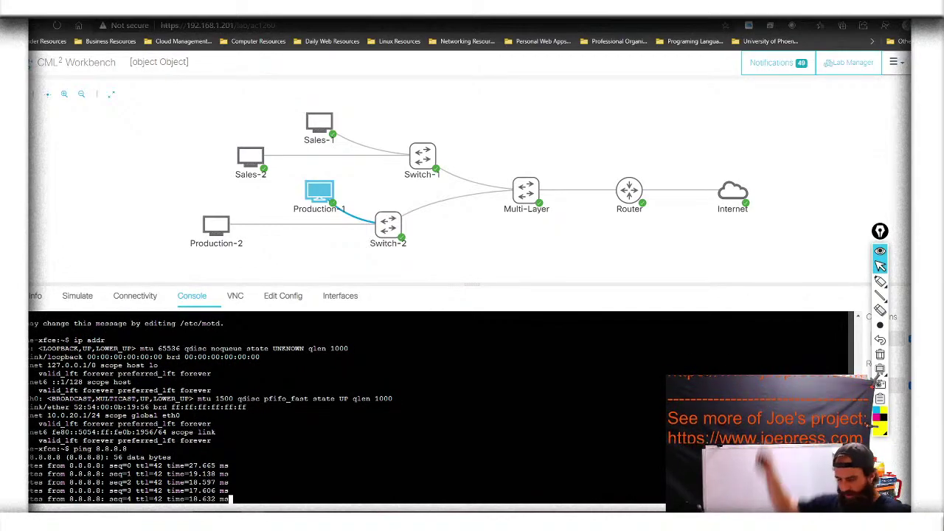
key(ctrl+c)
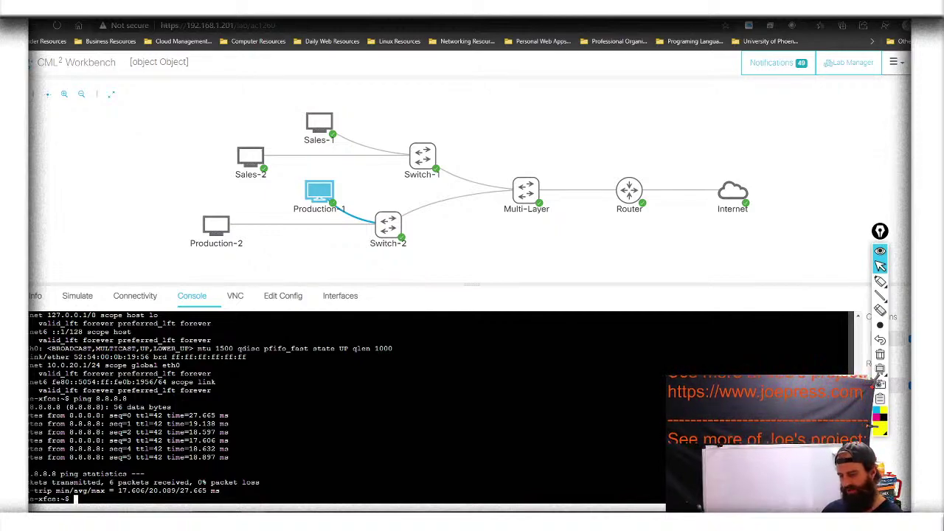
Start the Production-2 host and open its console terminal
mouse_move(205, 223)
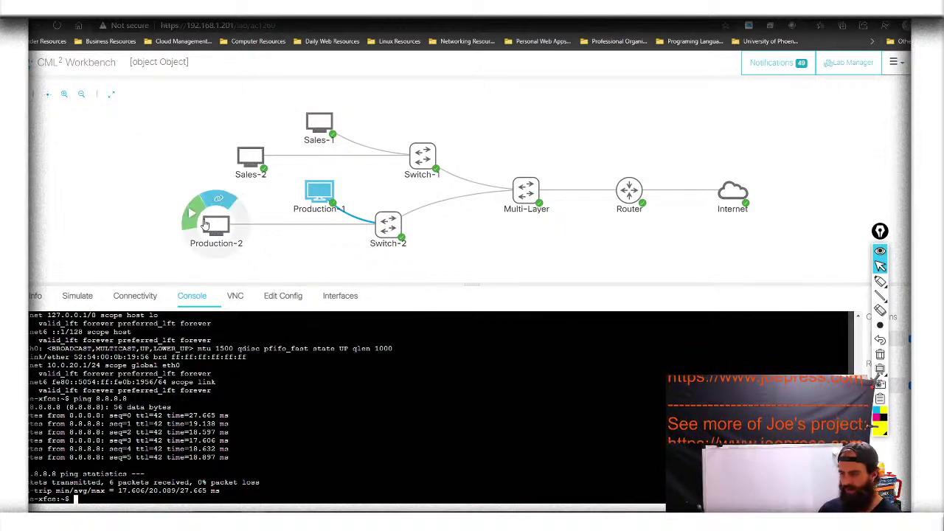
click(192, 216)
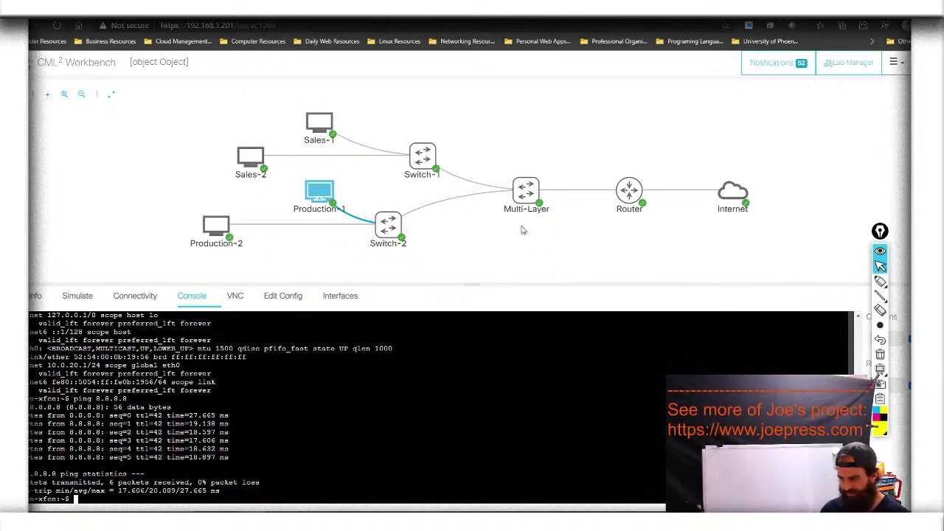
click(213, 234)
click(406, 413)
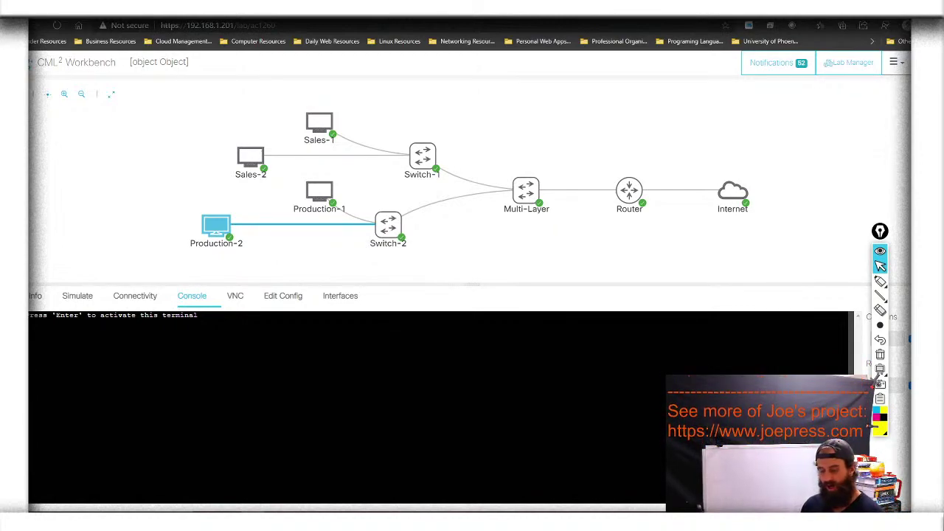
Activate the Production-2 console and log in as cisco
key(Return)
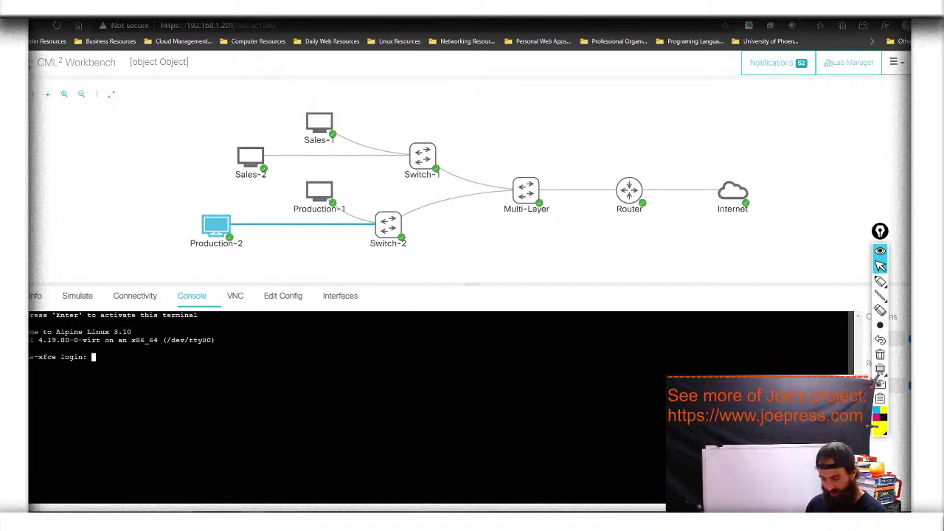
text(cisco)
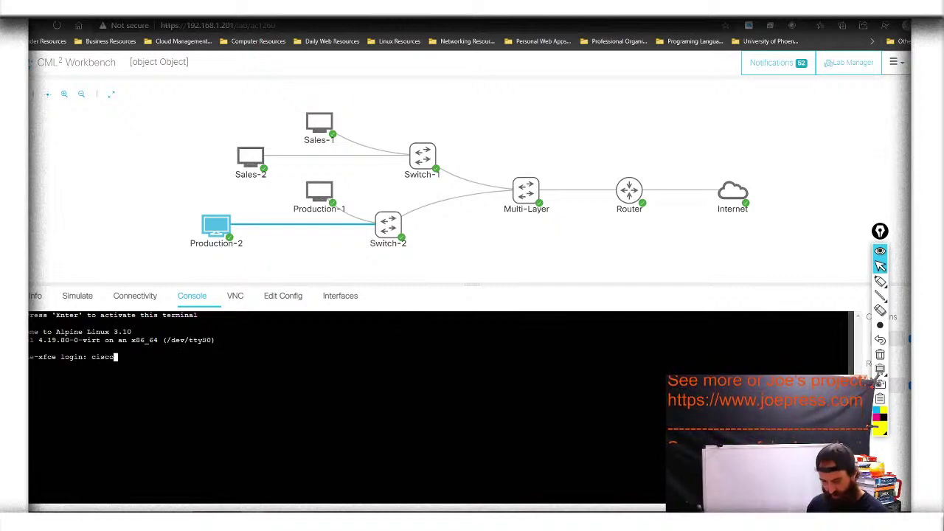
key(Return)
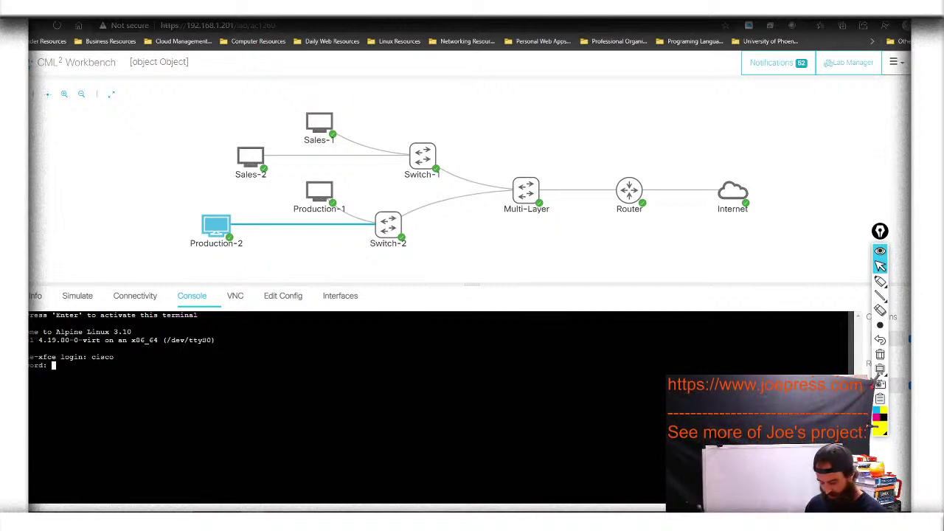
key(Return)
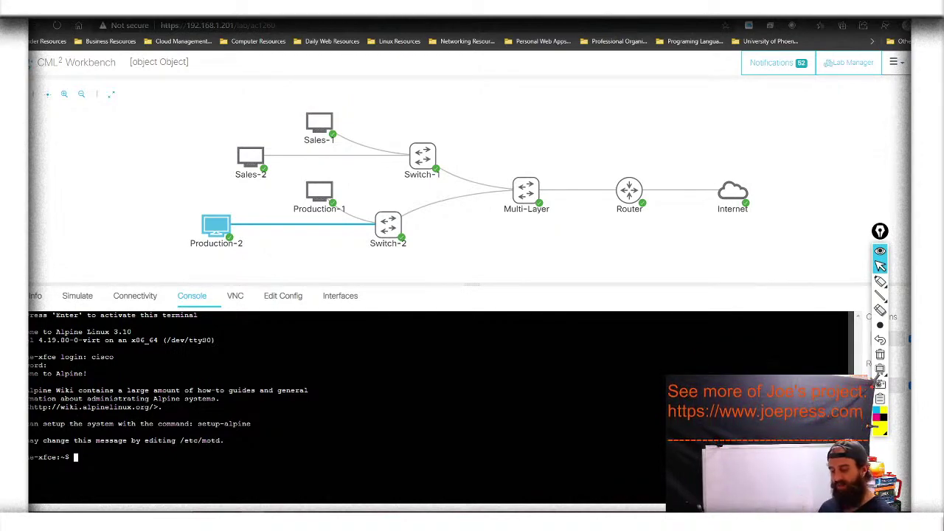
Run ip addr on Production-2 and highlight eth0's DHCP address 10.0.20.2/24
text(ipa)
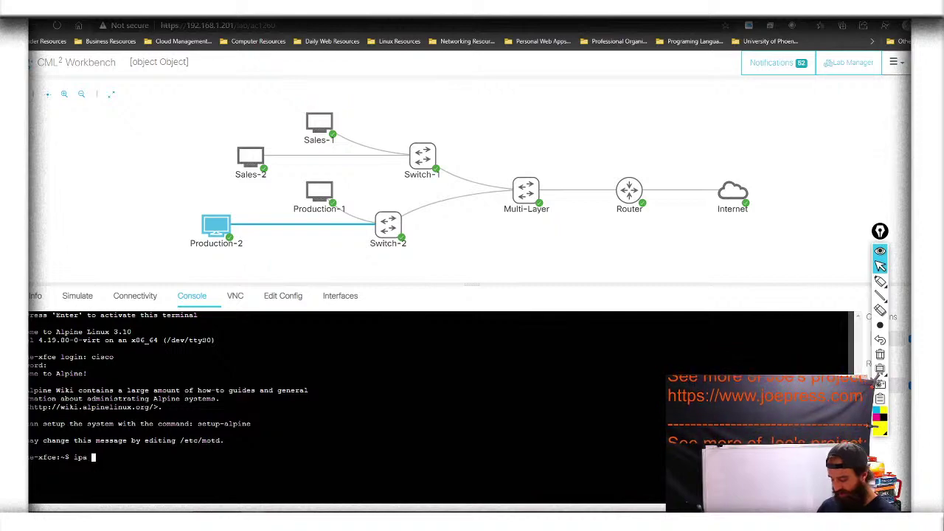
key(BackSpace)
key(BackSpace)
key(BackSpace)
text(p addr)
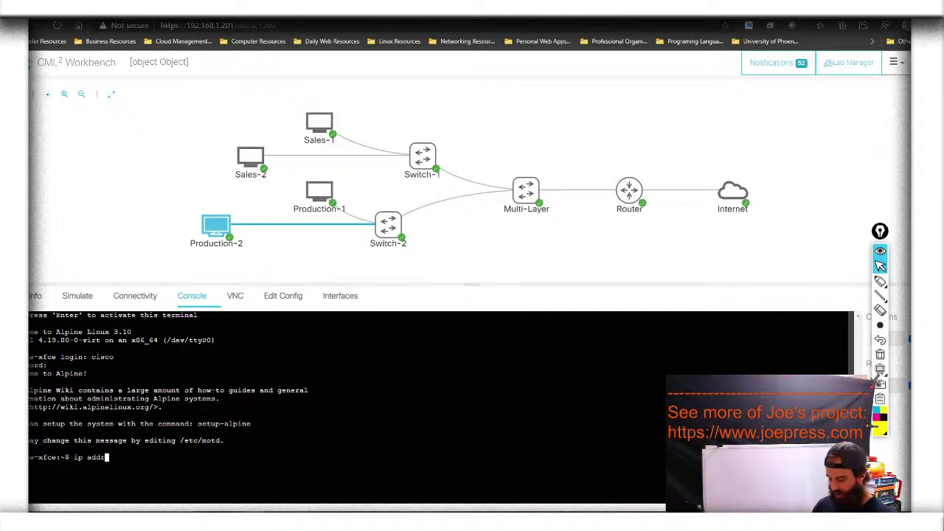
key(Return)
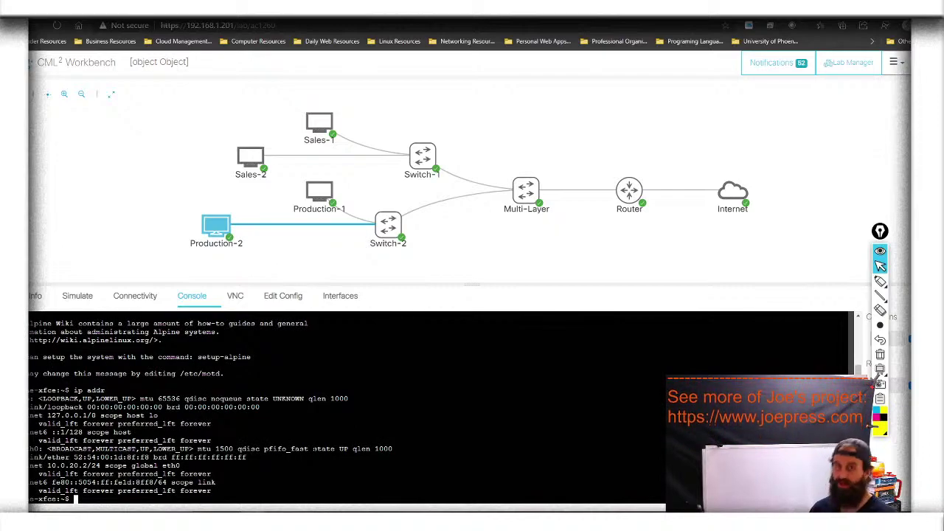
click(880, 280)
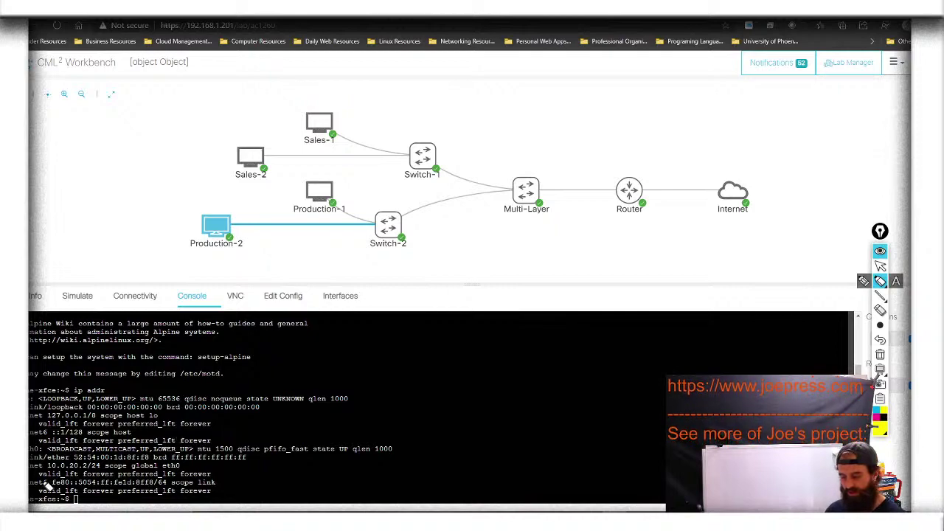
drag(59, 473, 120, 472)
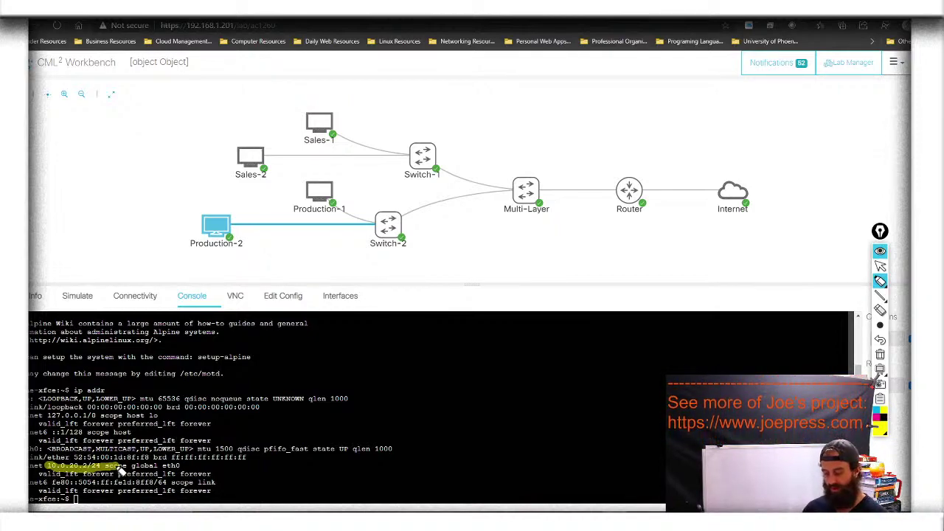
drag(53, 467, 129, 467)
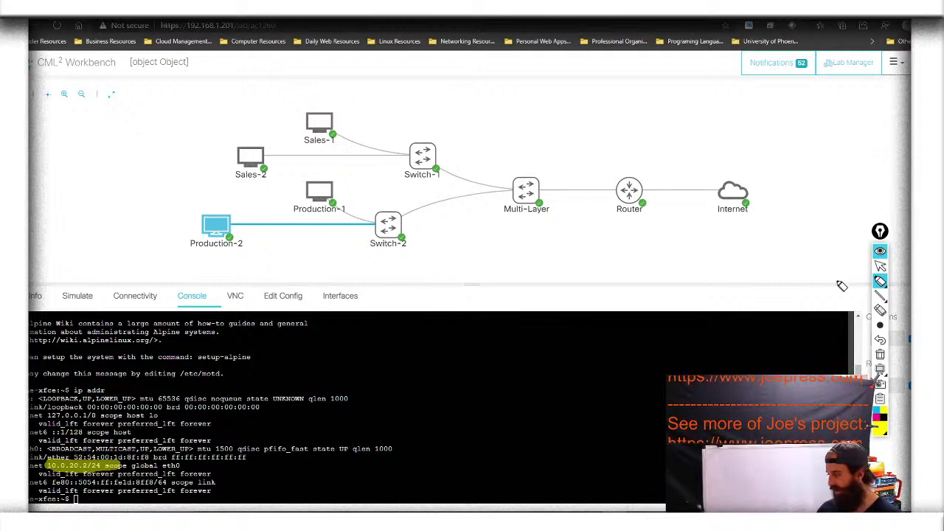
click(881, 266)
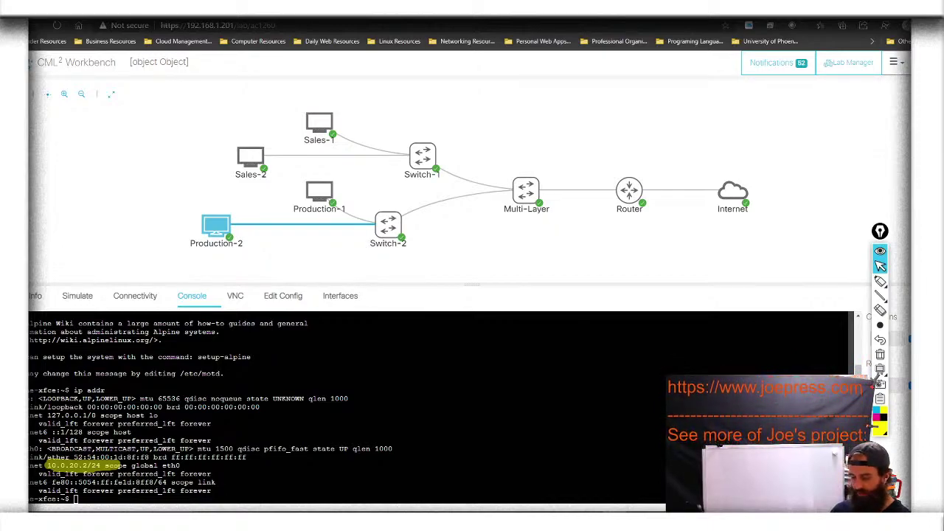
Ping 8.8.8.8 from the Production-2 console, stopping after 7 of 7 replies with 0% loss
click(880, 354)
mouse_move(883, 326)
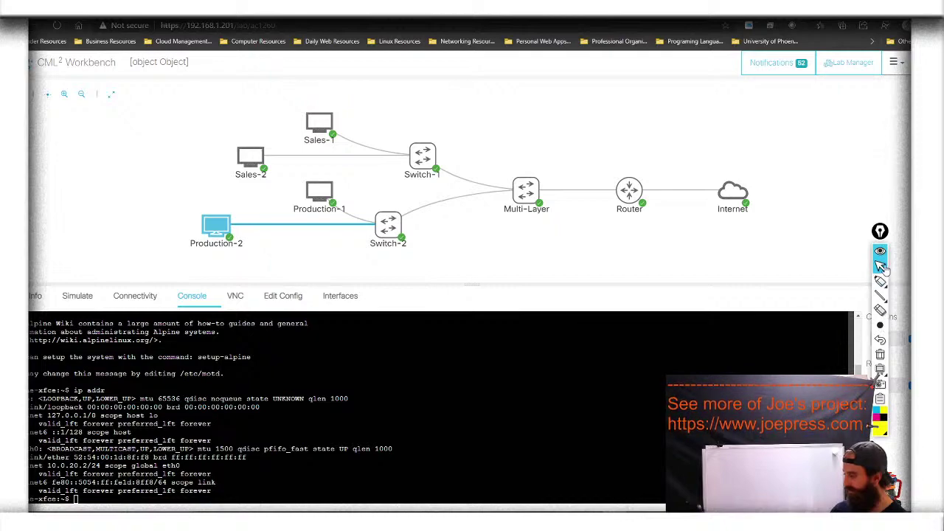
text(ping 8.8.8.8)
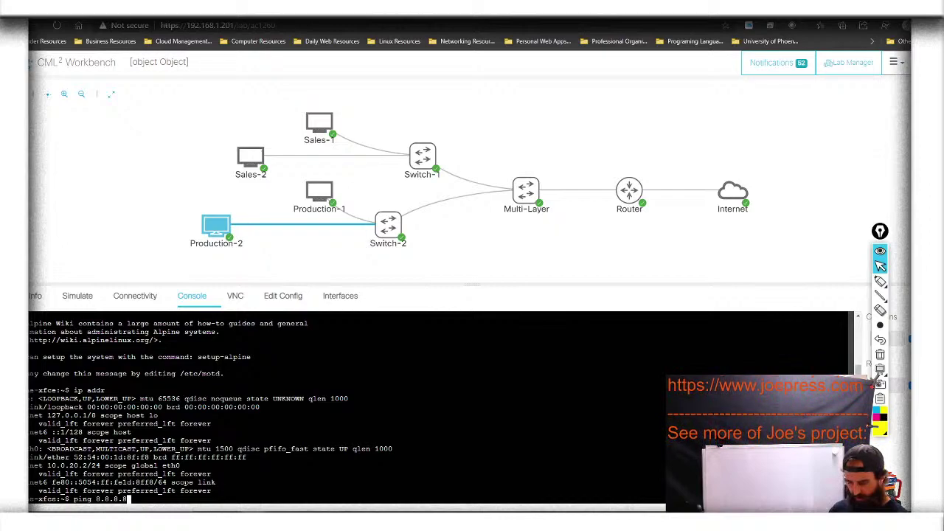
key(Return)
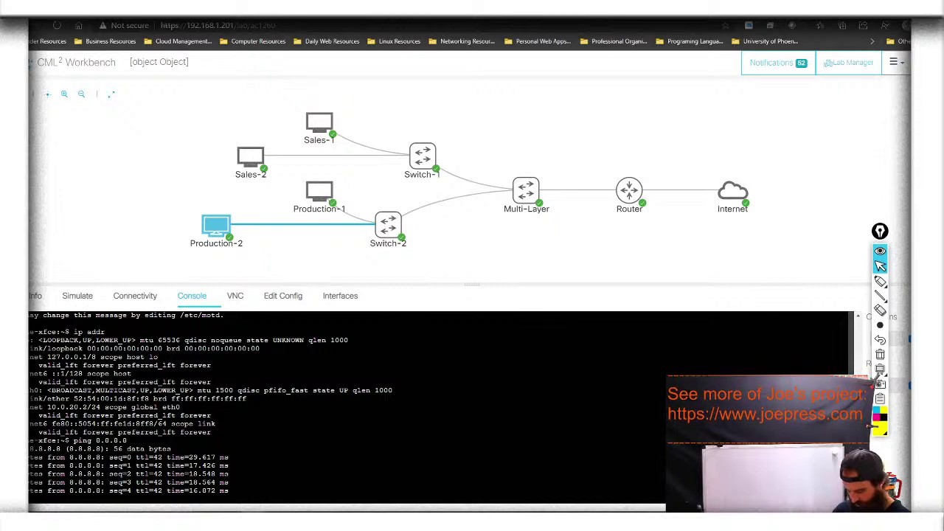
key(ctrl+c)
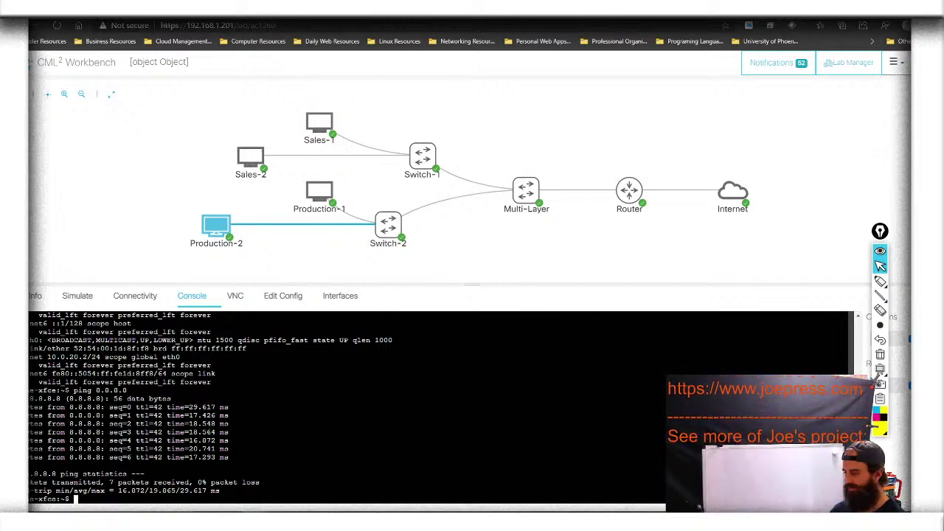
mouse_move(879, 281)
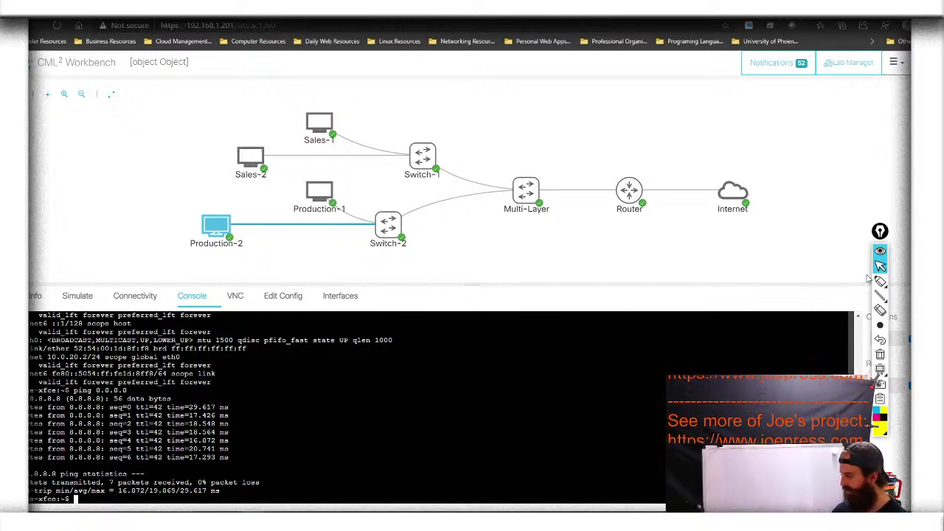
click(895, 282)
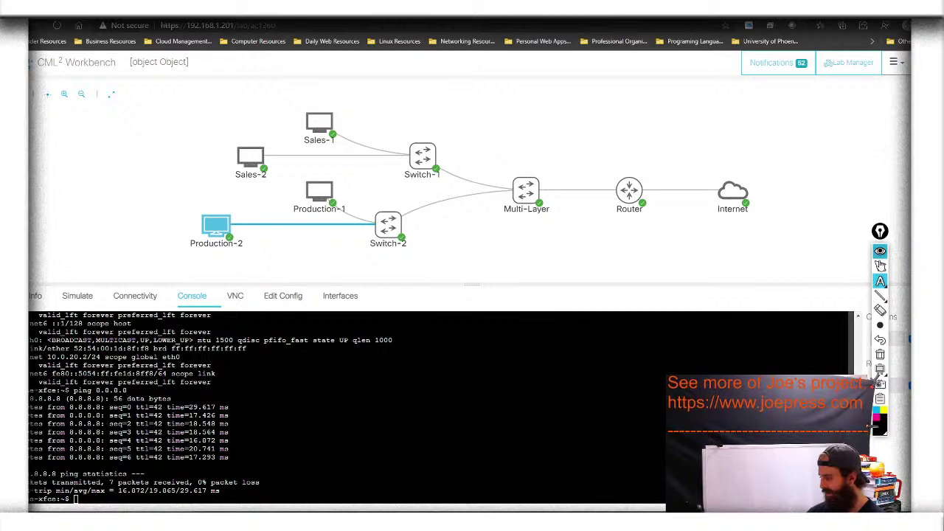
click(881, 265)
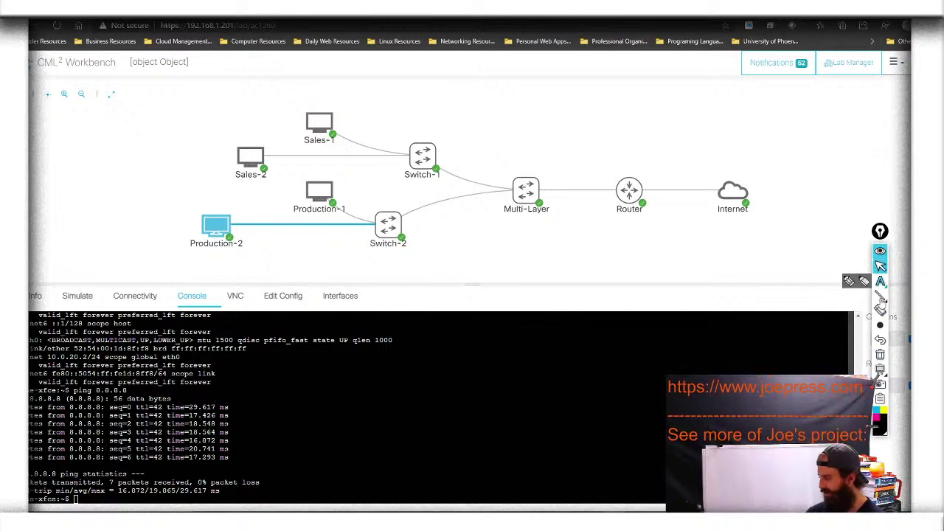